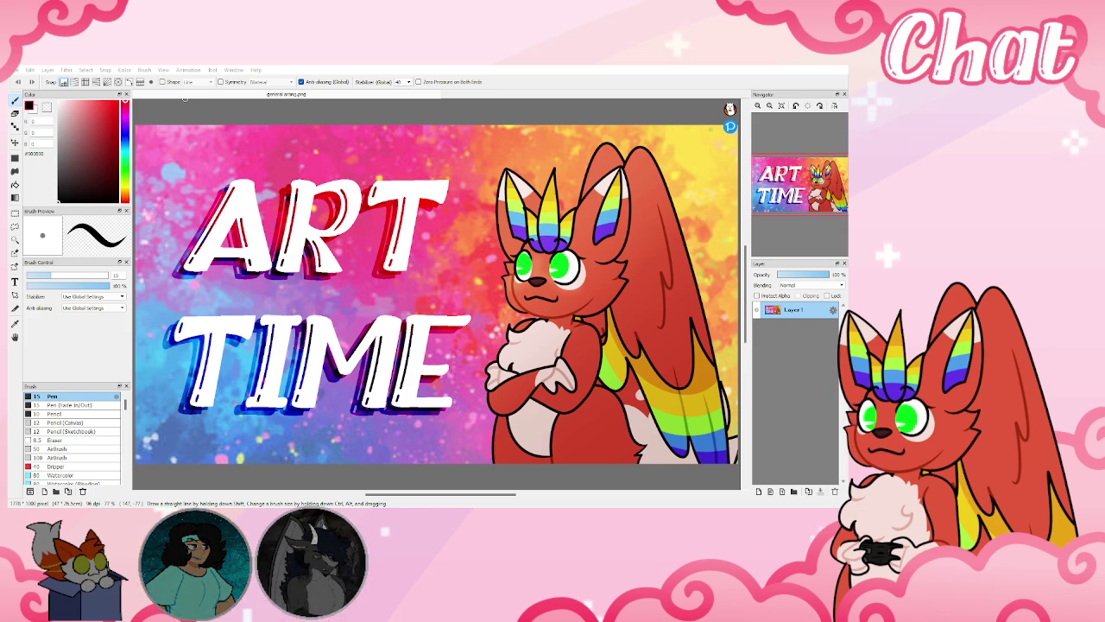
Close the ART TIME banner and open the green pixel-art creature image, fitted to the window
middle_click(288, 95)
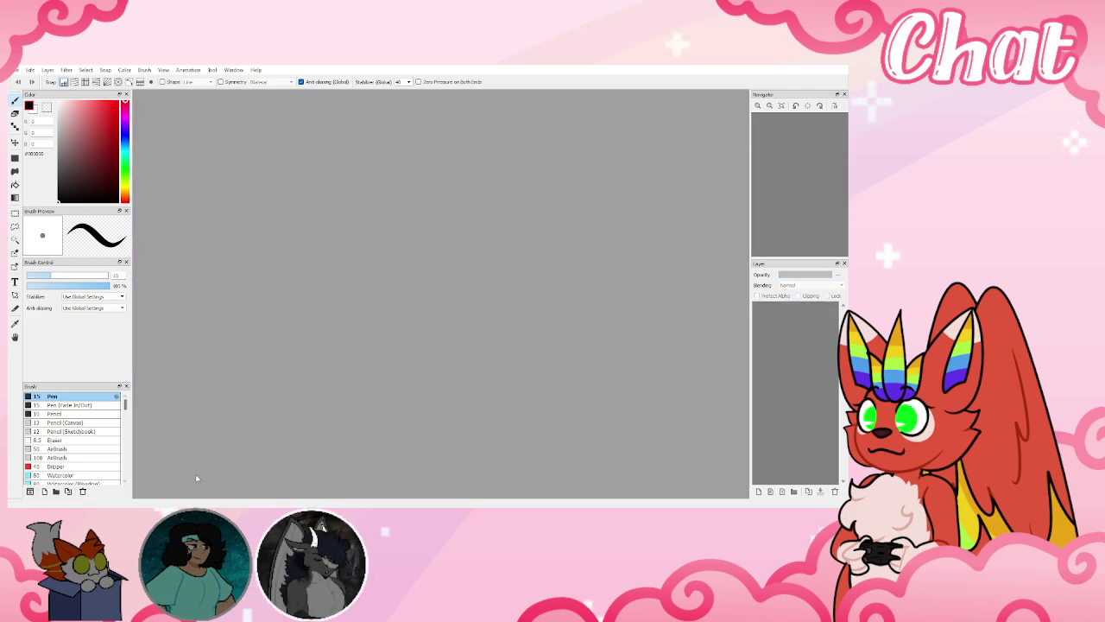
key("alt+Tab")
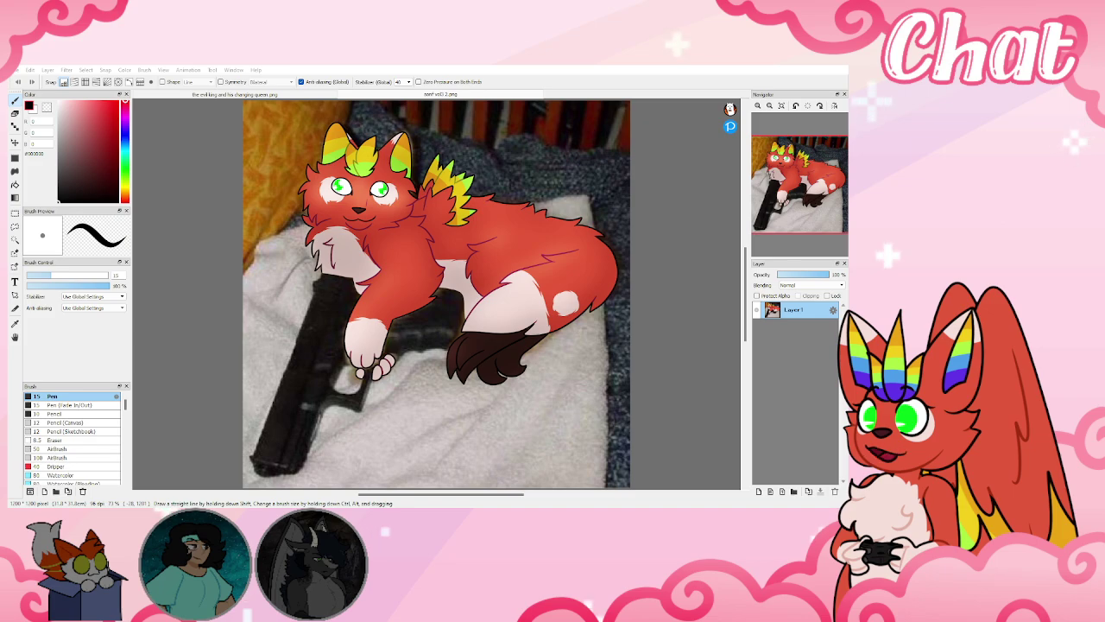
double_click(609, 216)
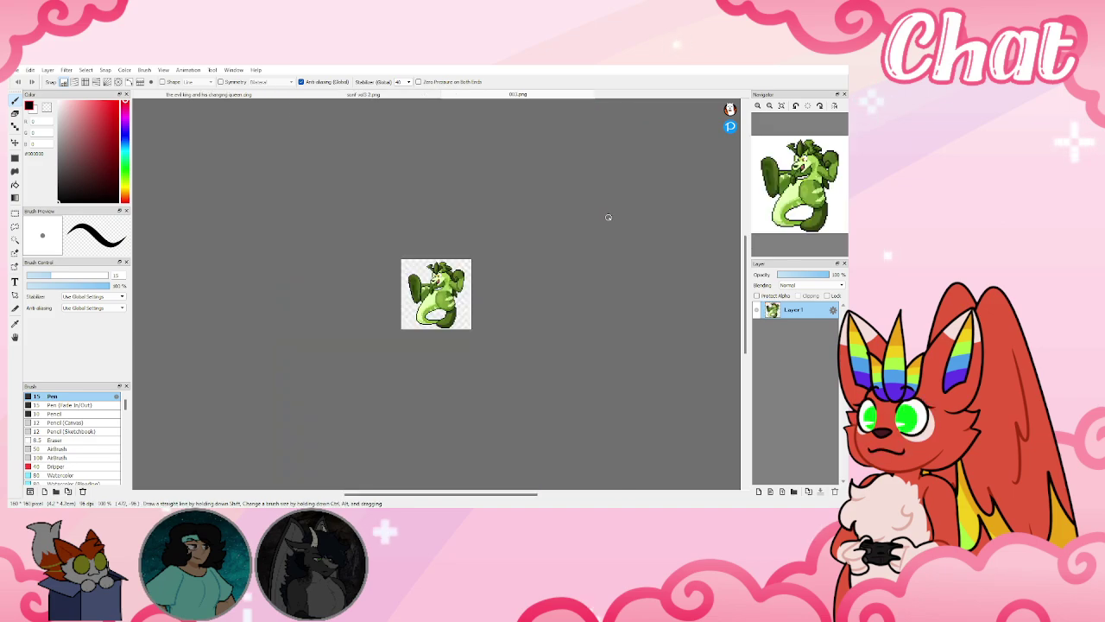
left_click(782, 106)
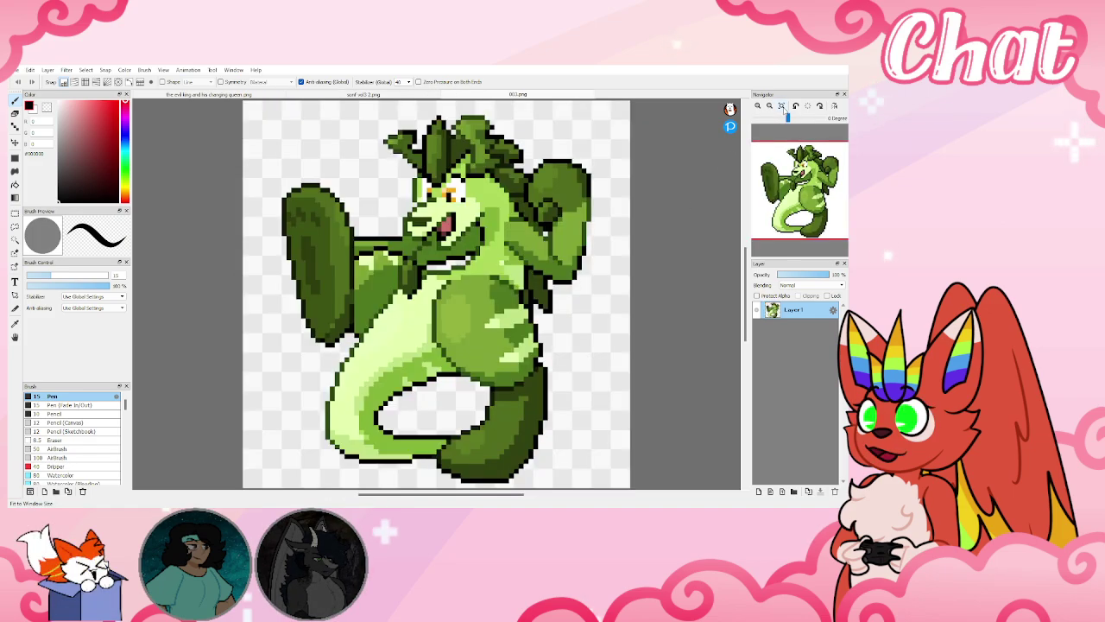
Review the open gun-cat and pixel-art images and open the artwork of the fox lady in the white dress
left_click(257, 95)
left_click(388, 94)
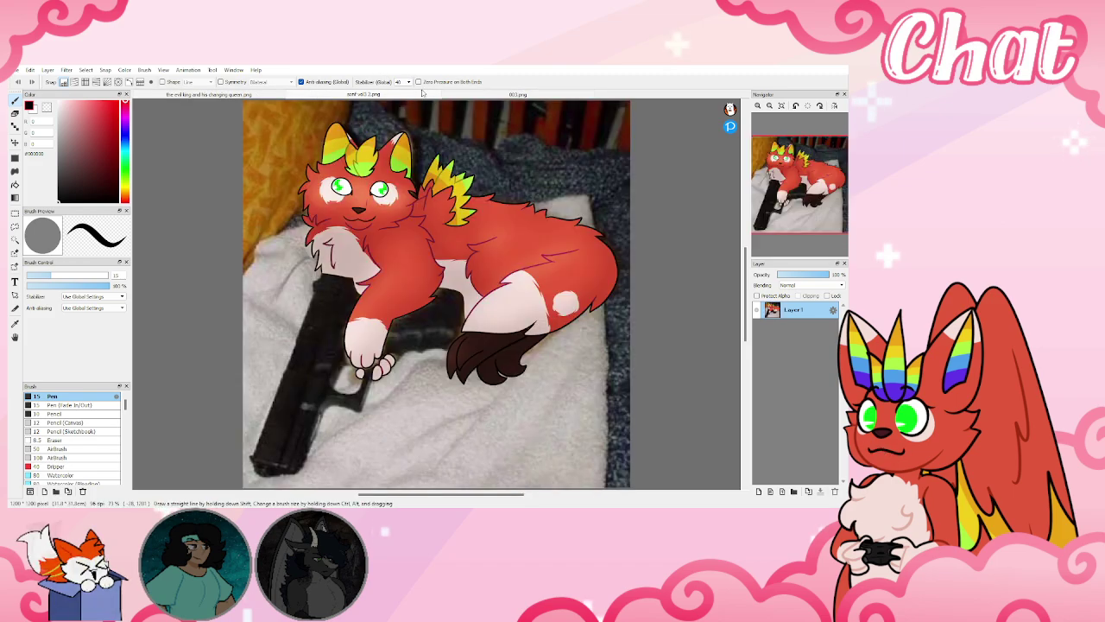
left_click(467, 95)
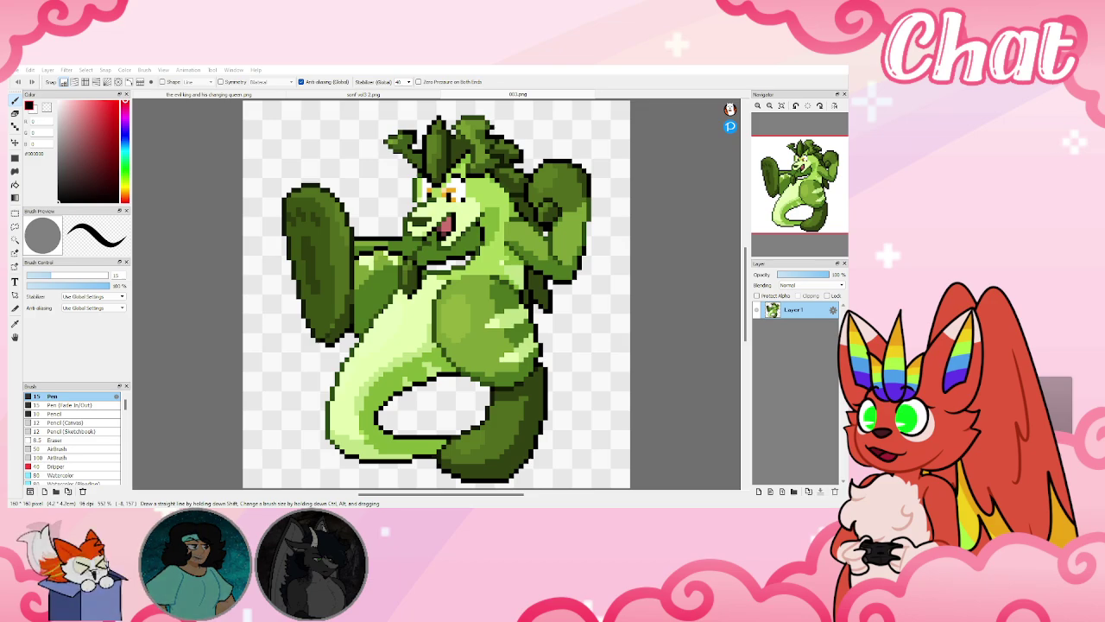
double_click(558, 167)
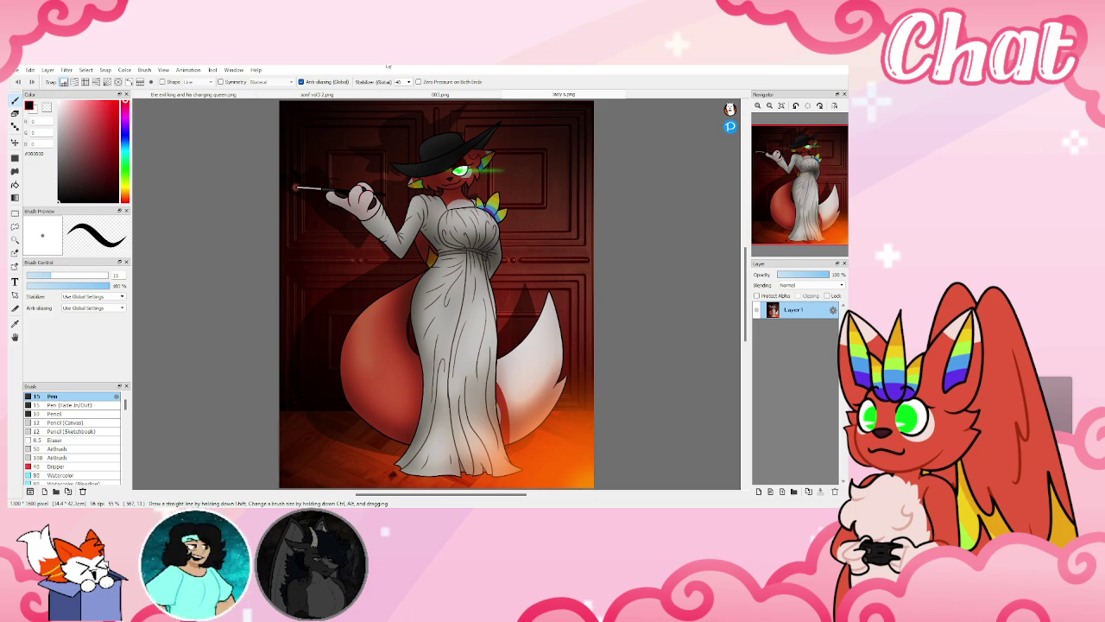
Look through the four open artworks, from the evil king portrait to the fox lady in the white dress
left_click(208, 97)
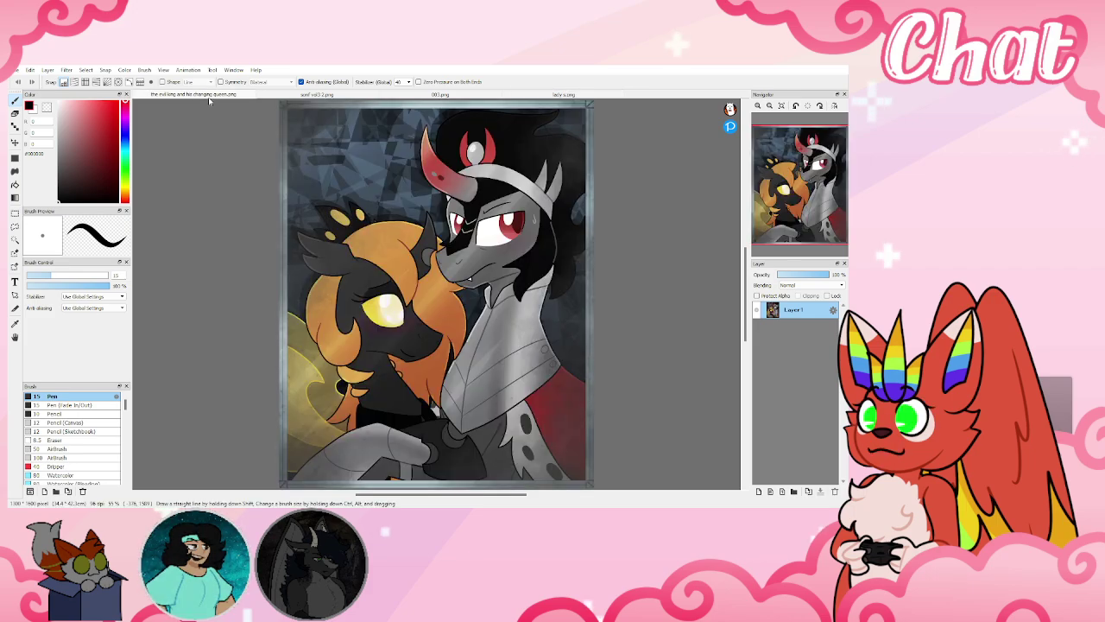
left_click(298, 95)
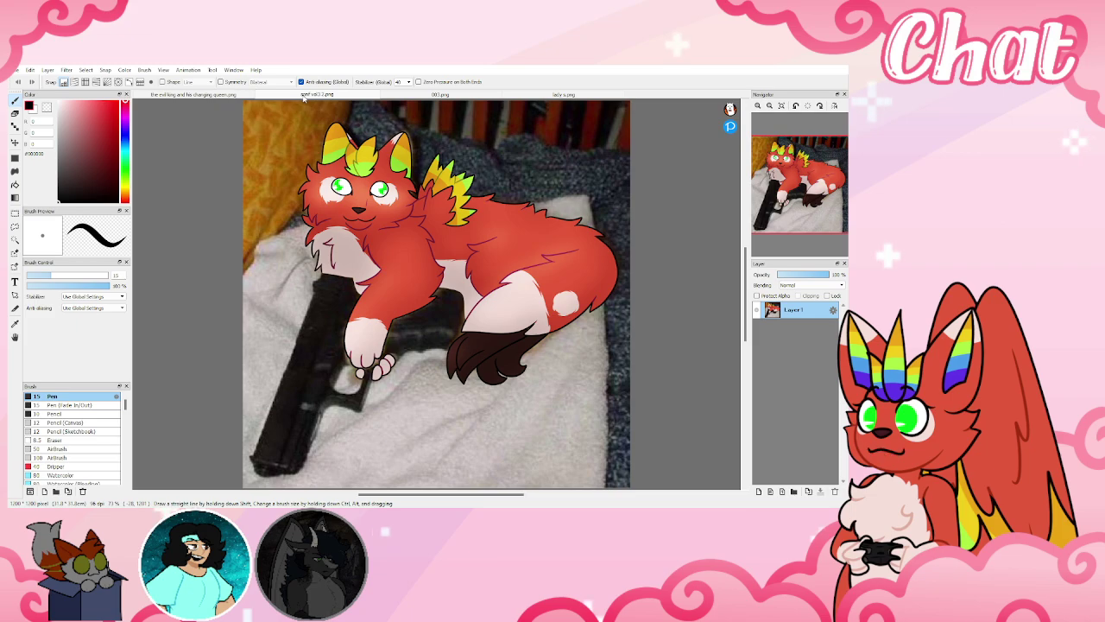
left_click(210, 97)
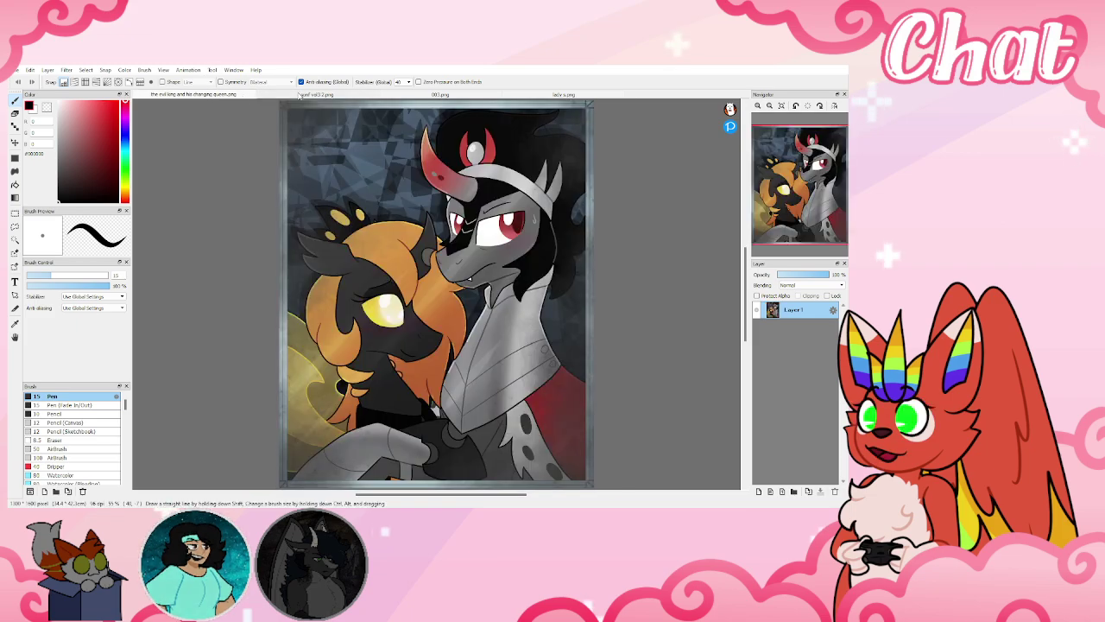
left_click(300, 96)
left_click(419, 96)
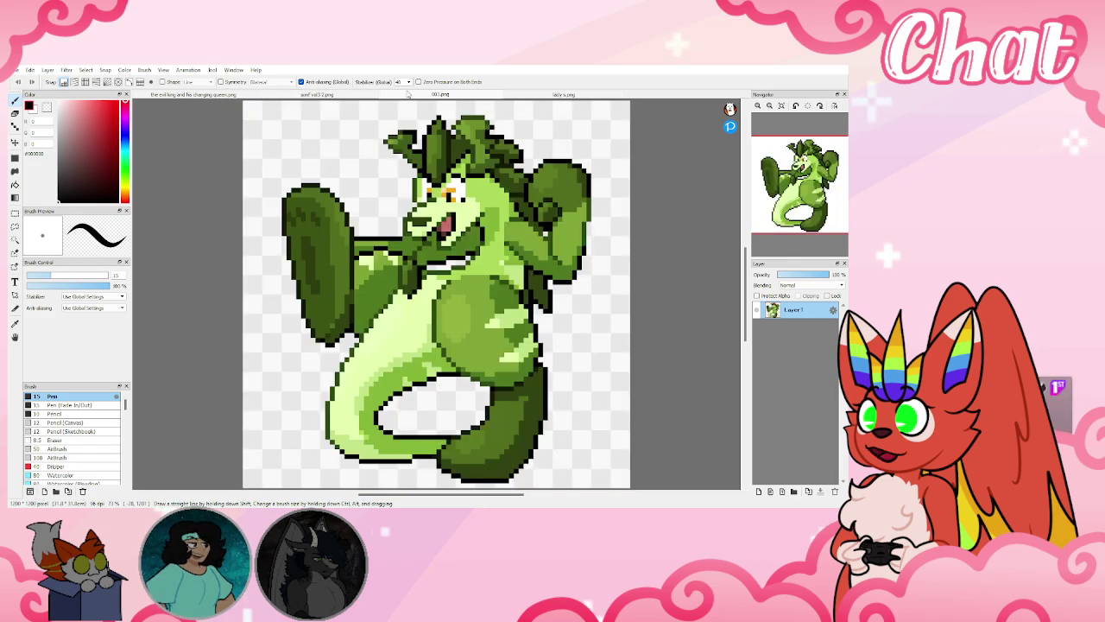
left_click(526, 95)
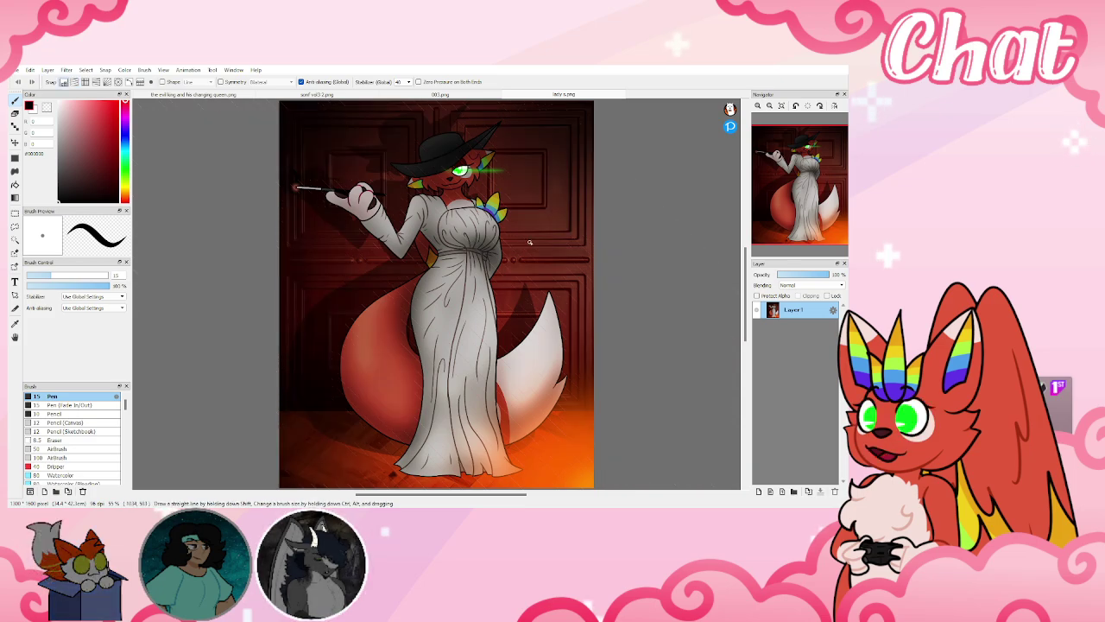
left_click_drag(530, 243, 324, 186)
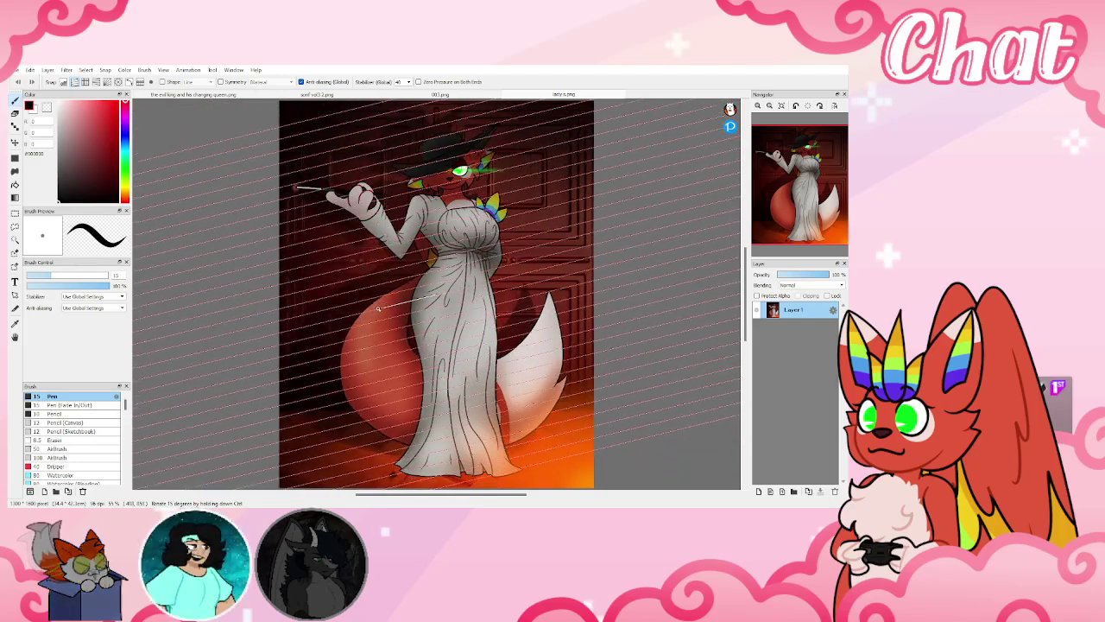
left_click_drag(384, 319, 396, 339)
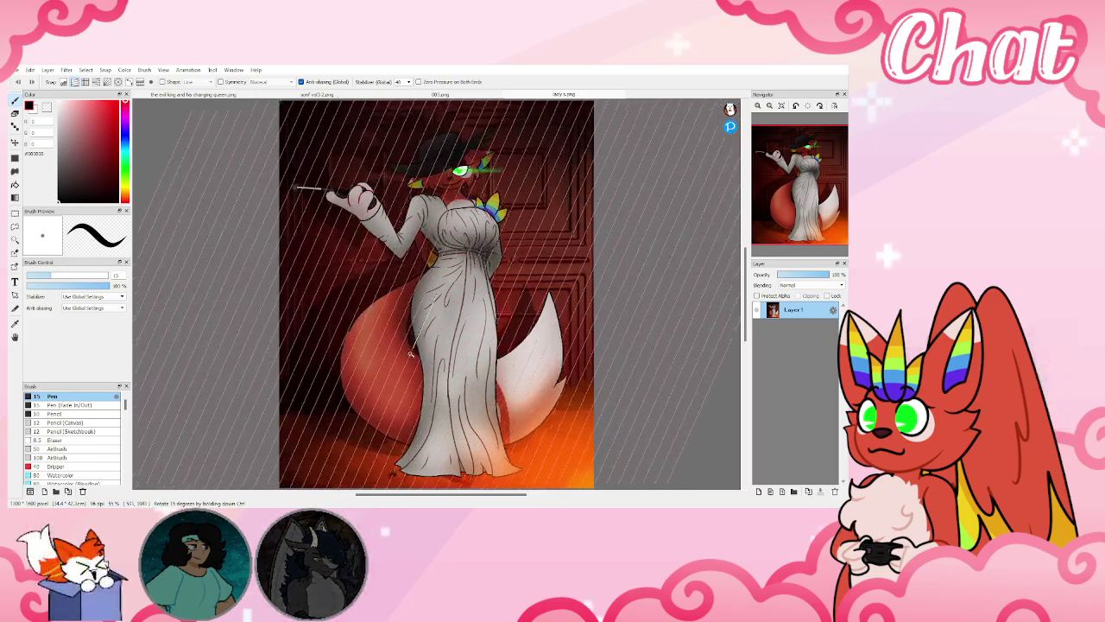
left_click_drag(394, 343, 377, 345)
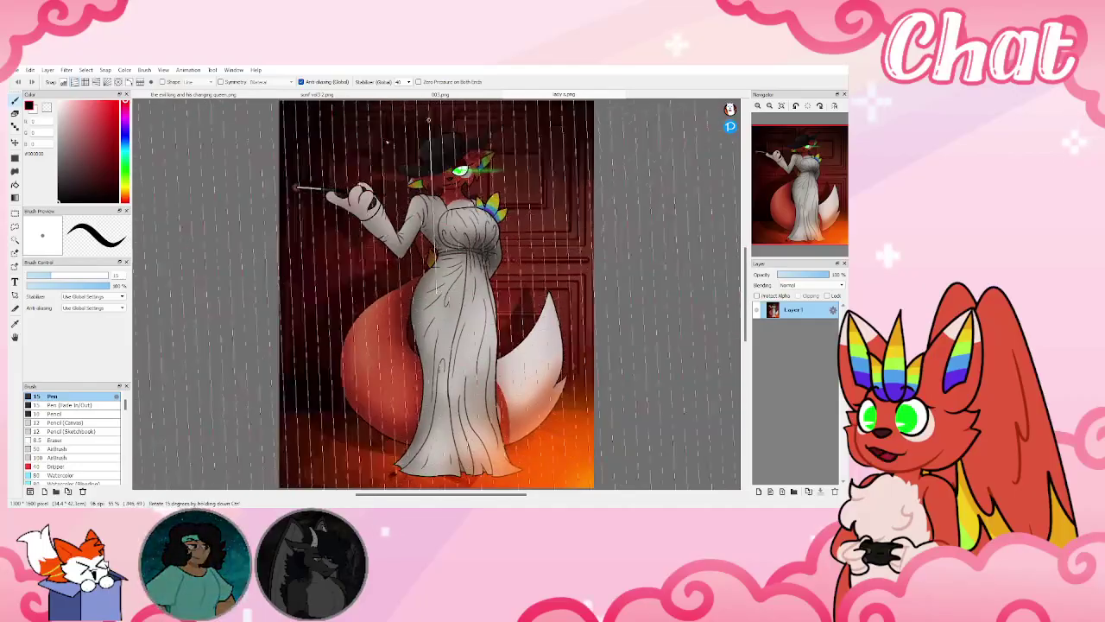
left_click_drag(414, 132, 480, 240)
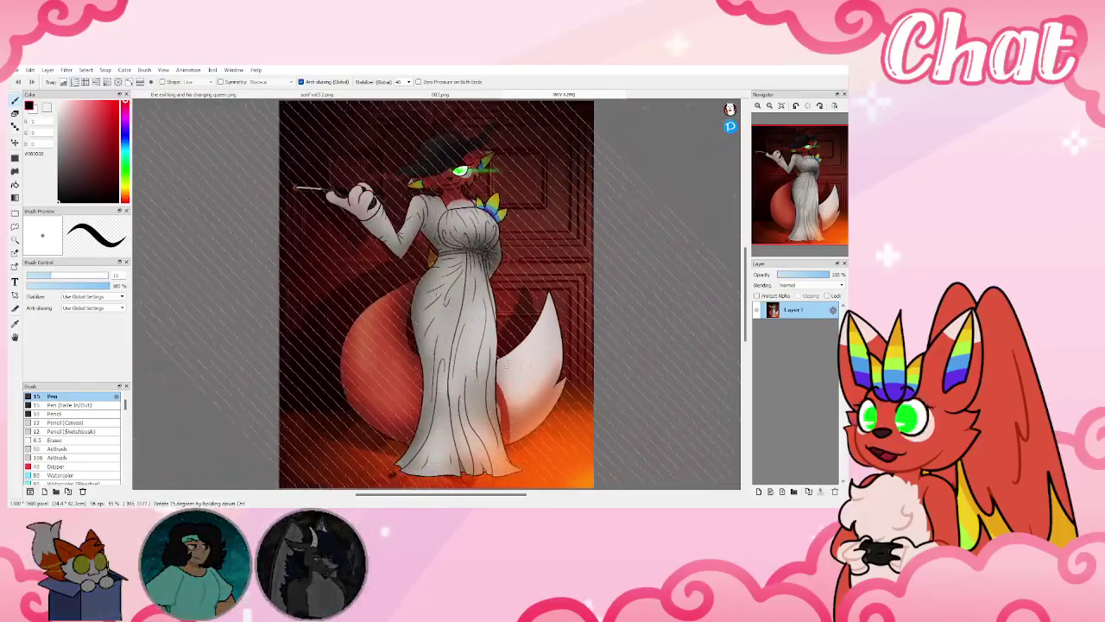
left_click_drag(467, 258, 429, 306)
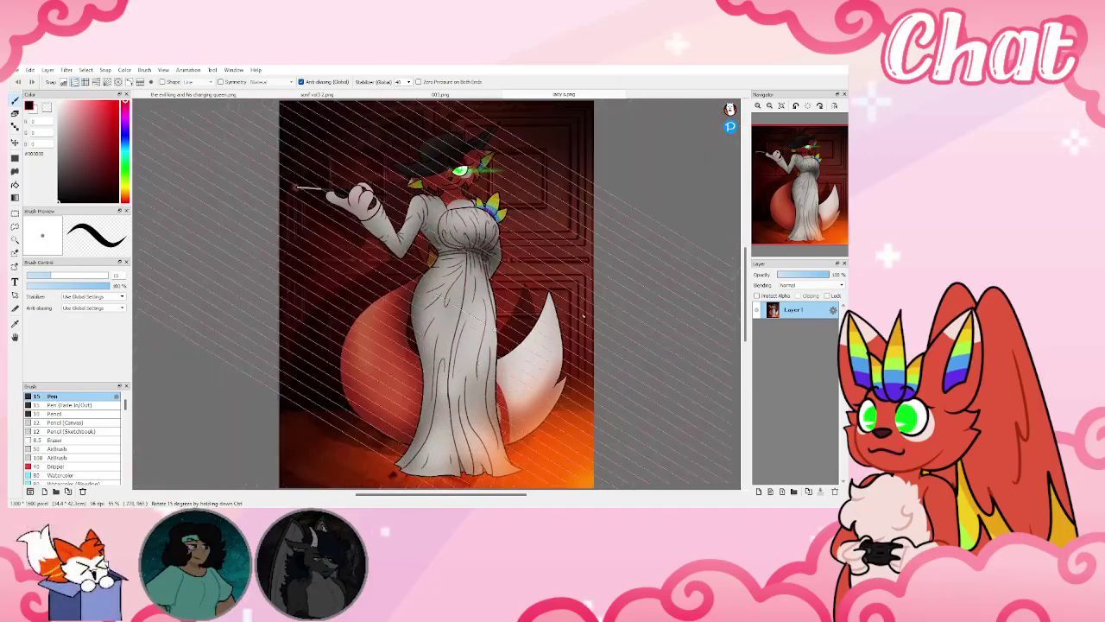
left_click_drag(398, 354, 402, 360)
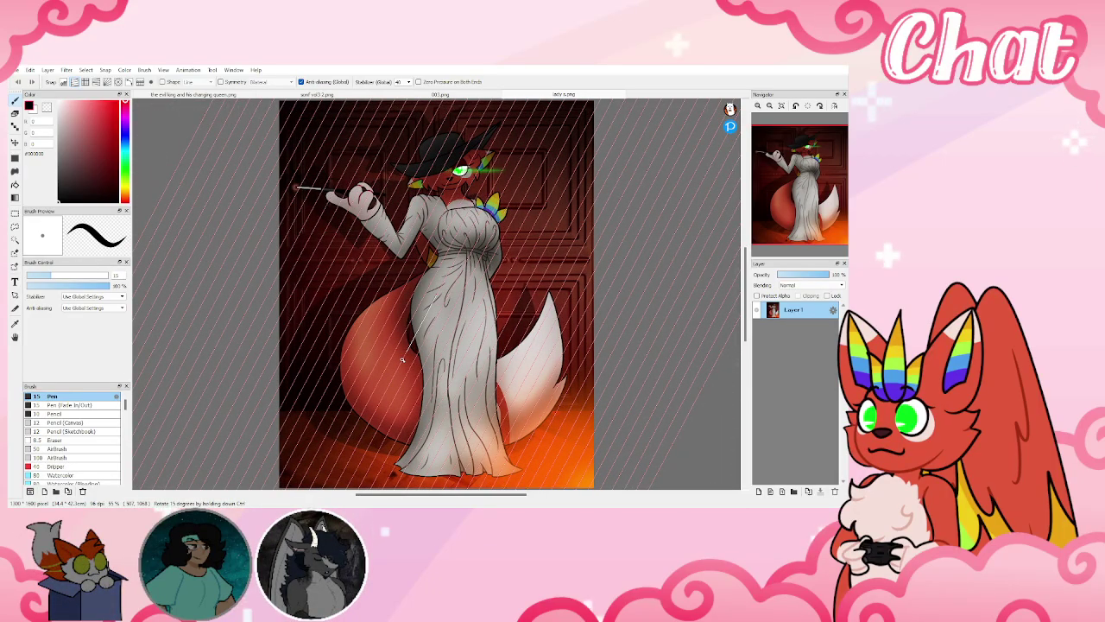
key("ctrl+1")
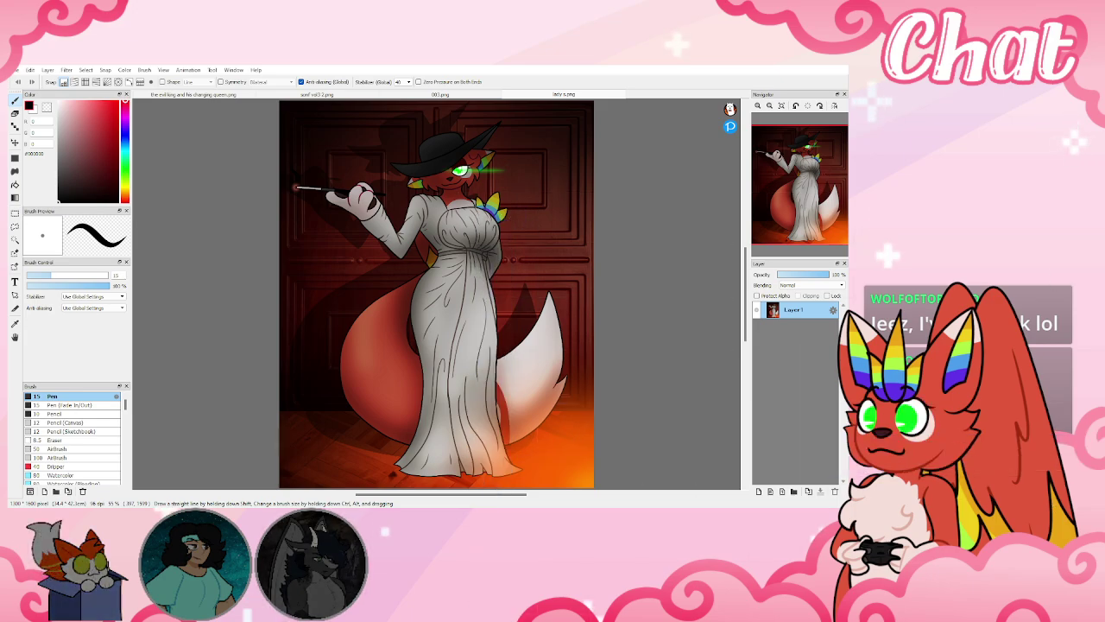
Close all four example artworks
left_click(471, 95)
key("ctrl+w")
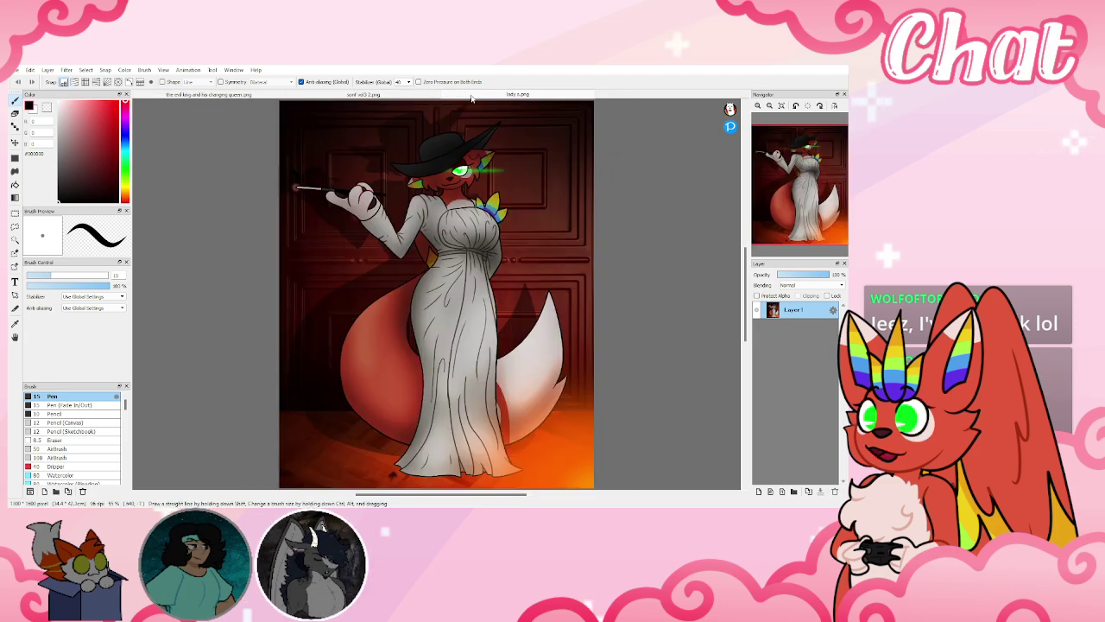
key("ctrl+w")
key("ctrl+w")
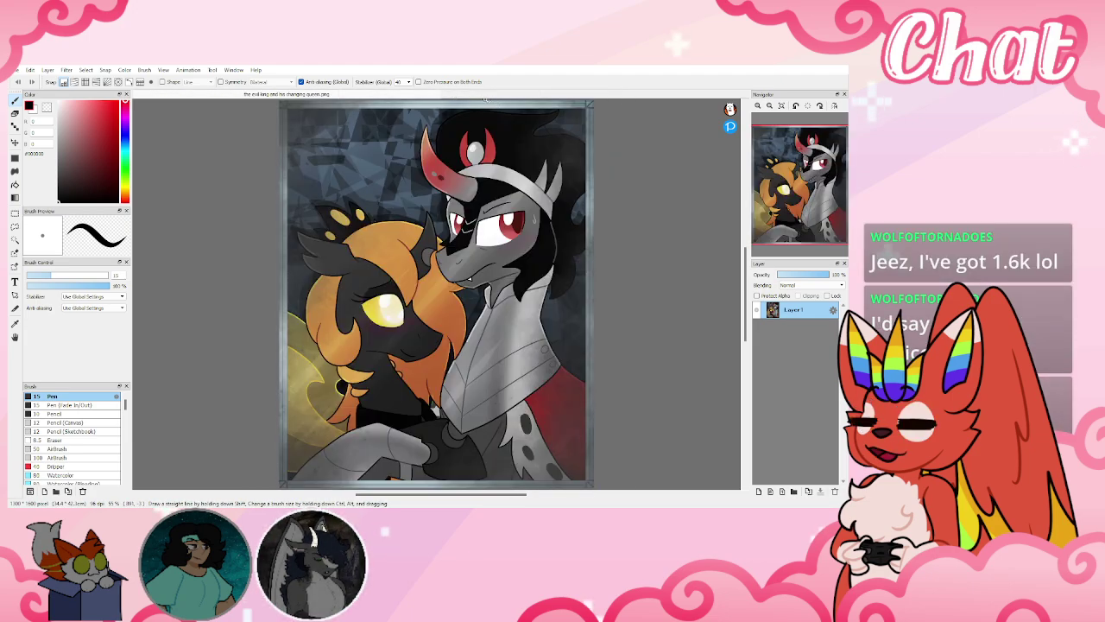
key("ctrl+w")
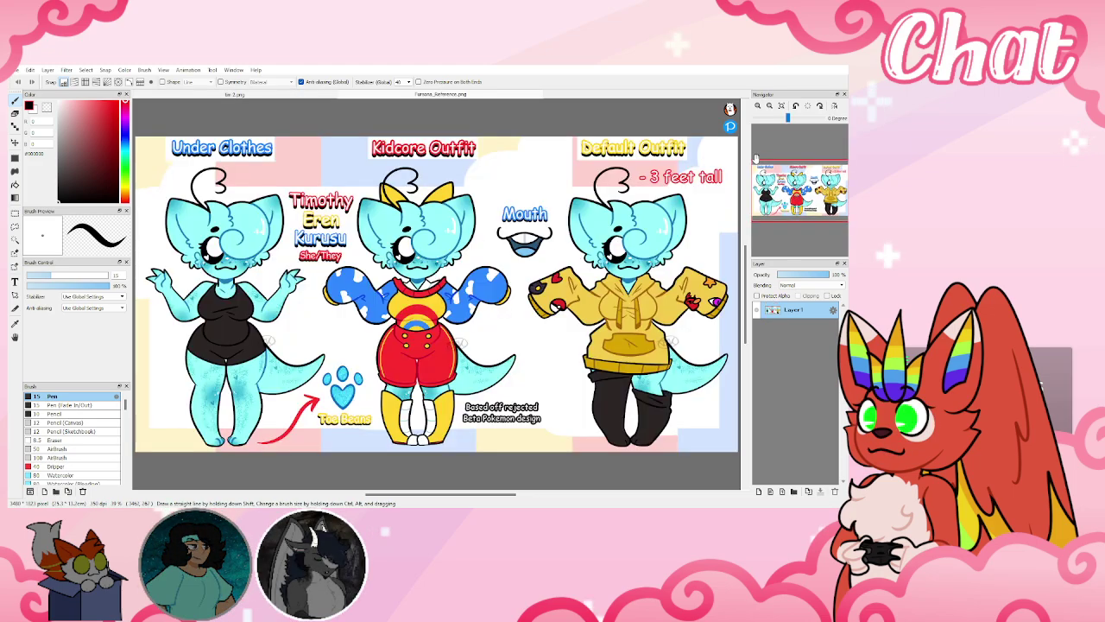
Show the otter photo fitted to the window and set the pen to red #FF0000 at size 5.2
left_click(303, 95)
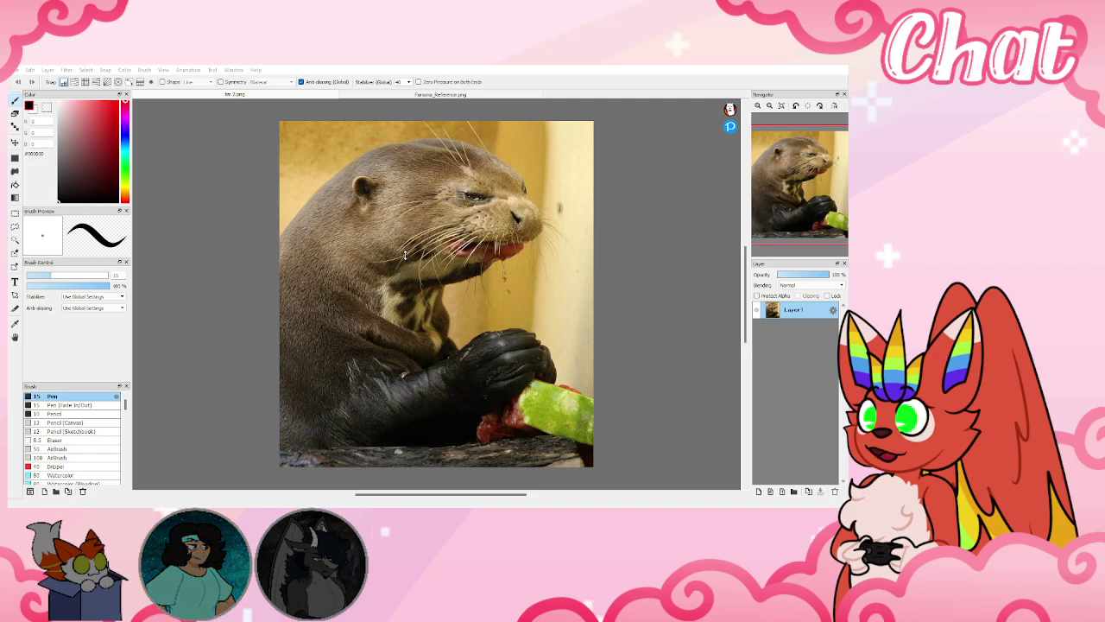
scroll(421, 341, "up", 2)
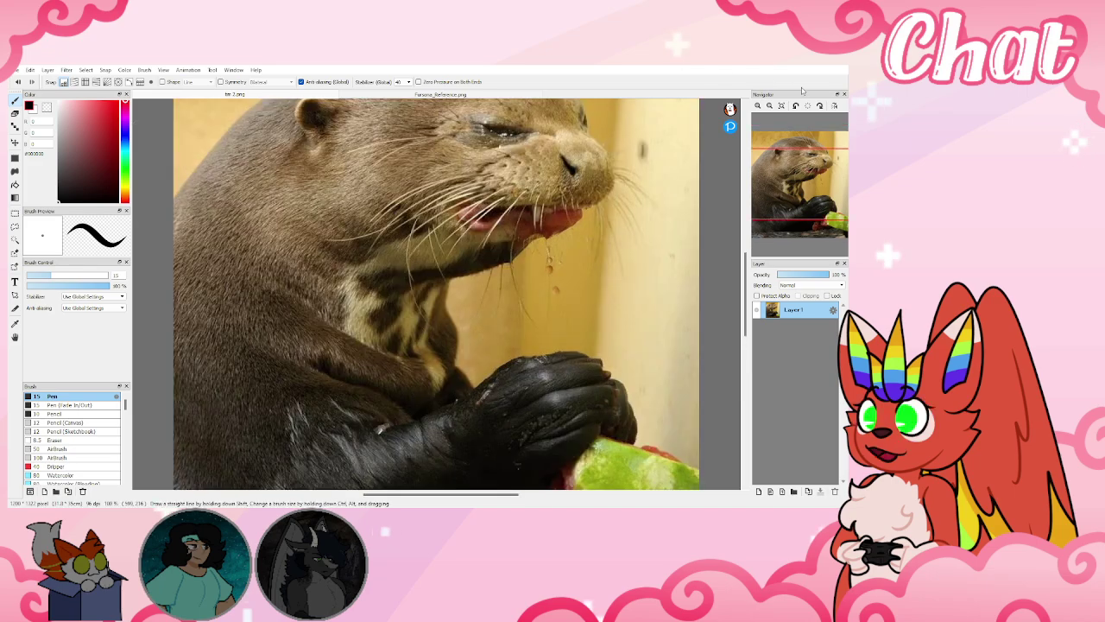
left_click(781, 105)
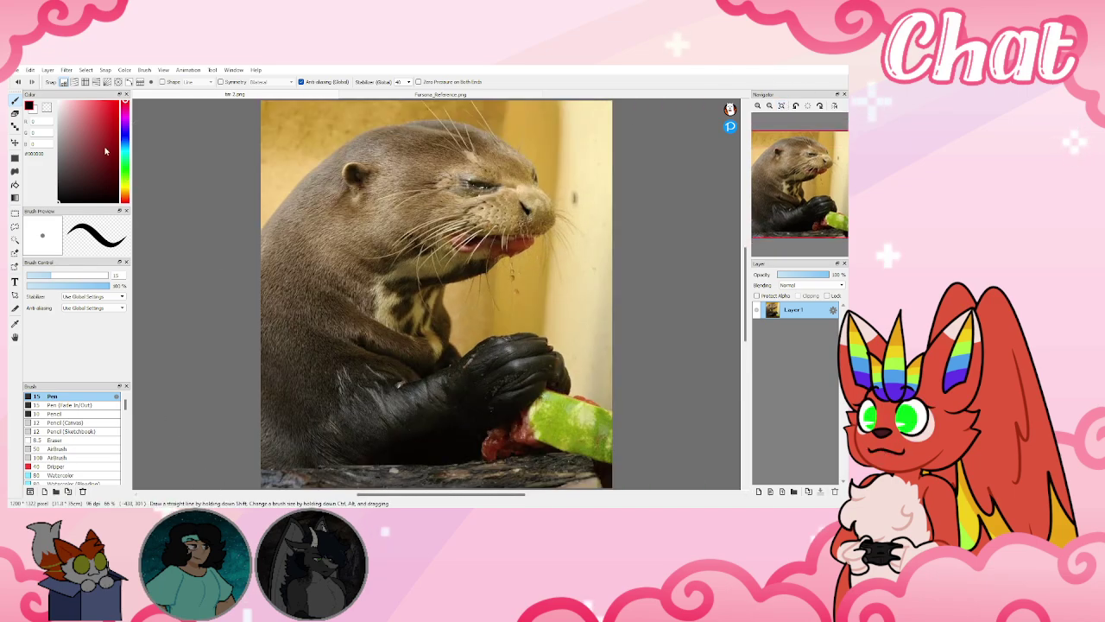
left_click(119, 102)
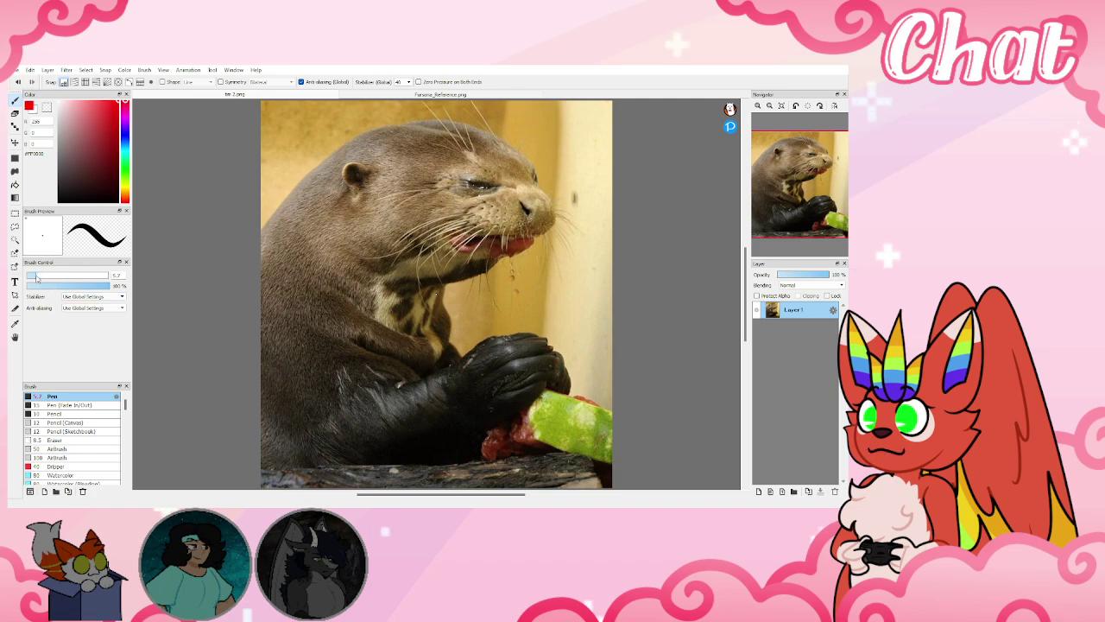
left_click_drag(37, 277, 57, 273)
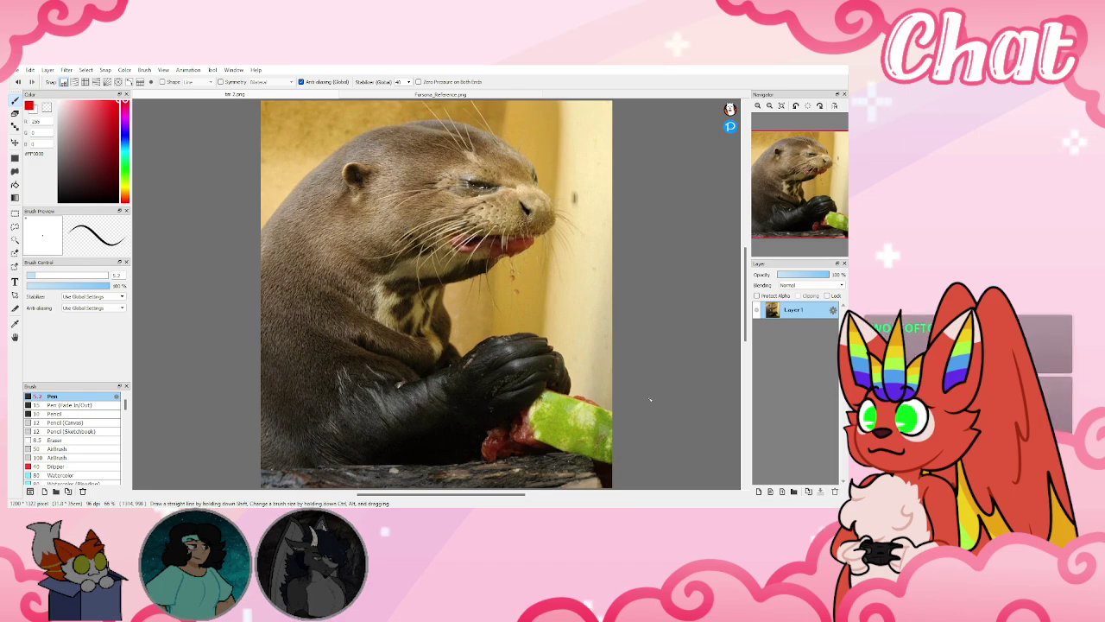
Add a new layer above the otter photo and reduce the photo layer's opacity to 39%
left_click(759, 491)
left_click(792, 328)
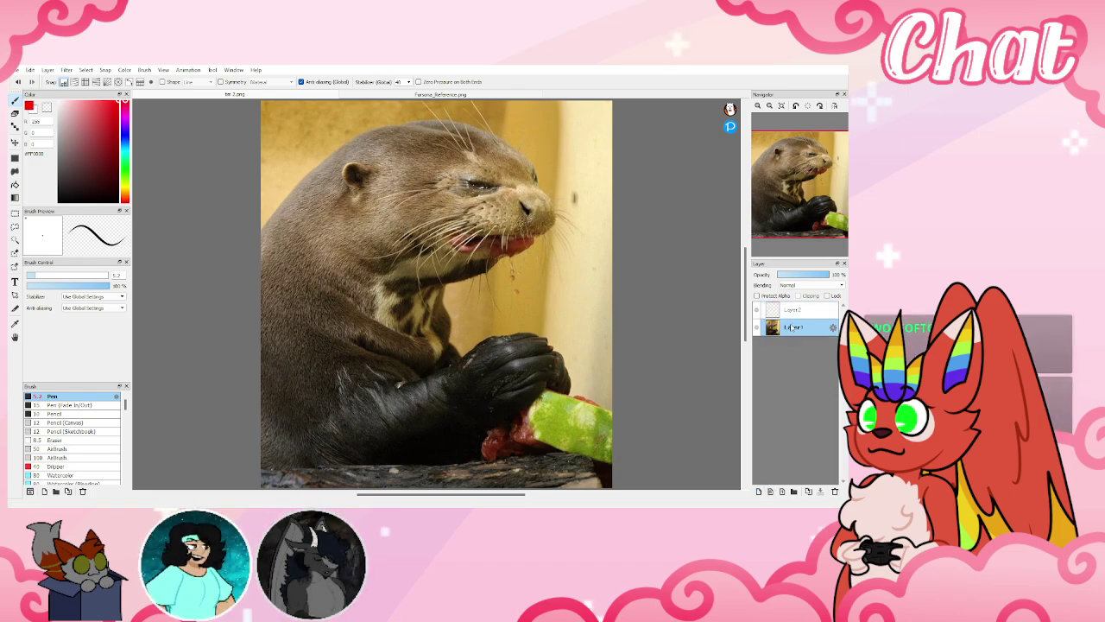
left_click(798, 275)
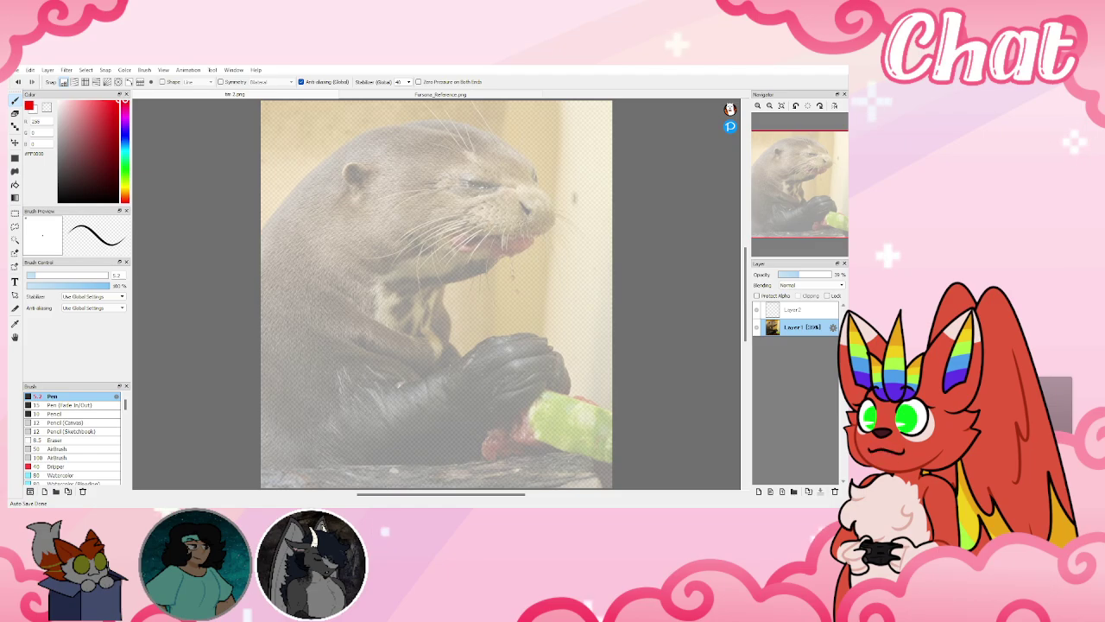
Look at the dinosaur picture, close it, and check the character's outfits on the fursona reference sheet
left_click(33, 89)
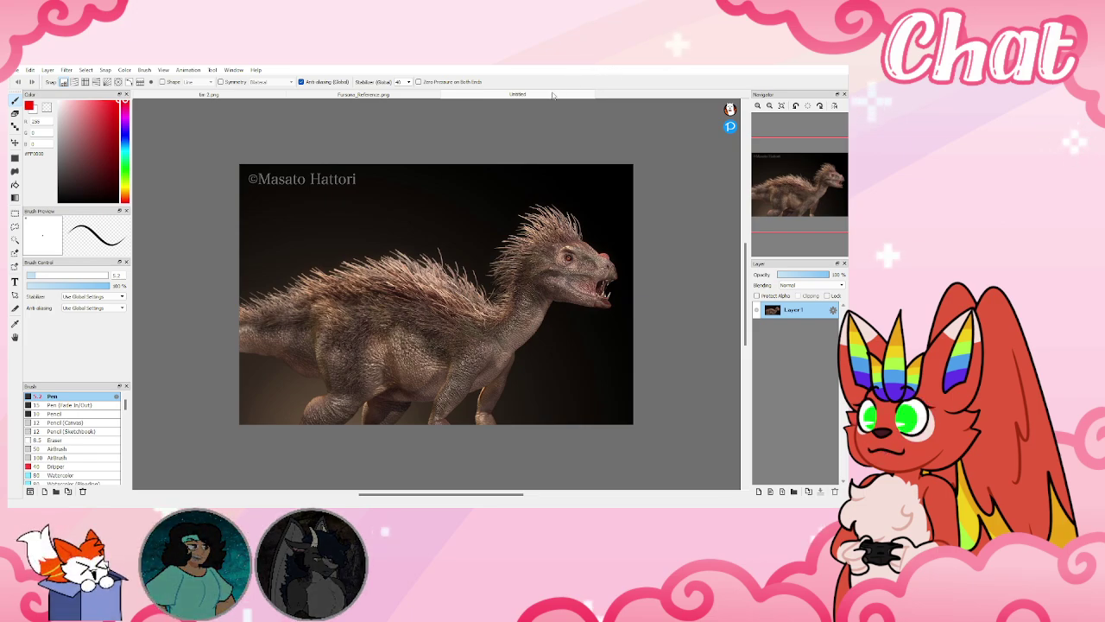
key("ctrl+w")
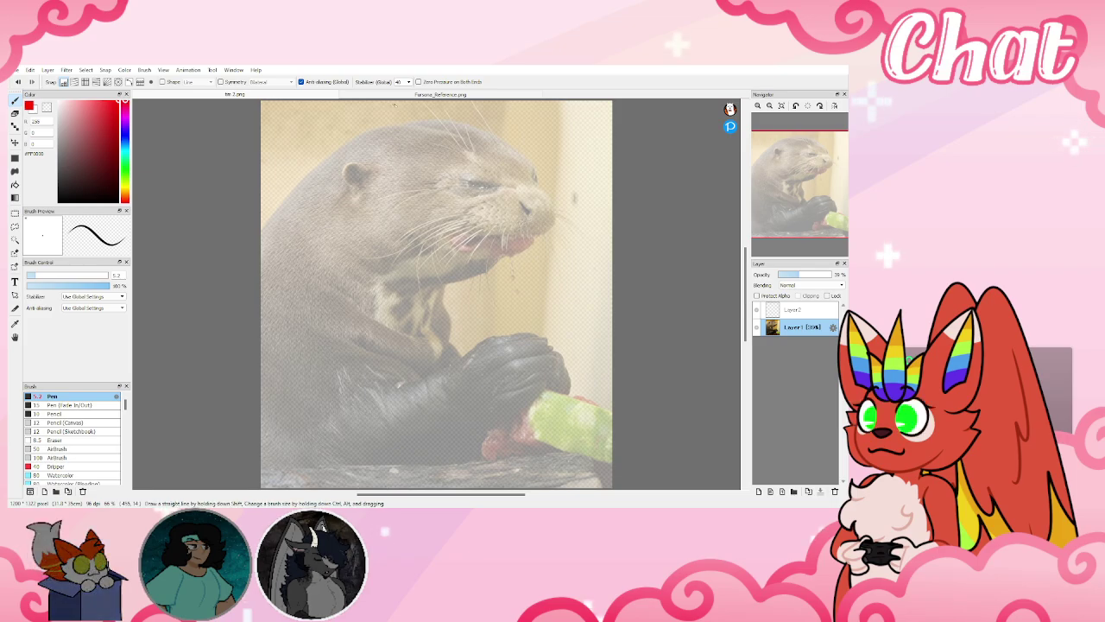
left_click(370, 96)
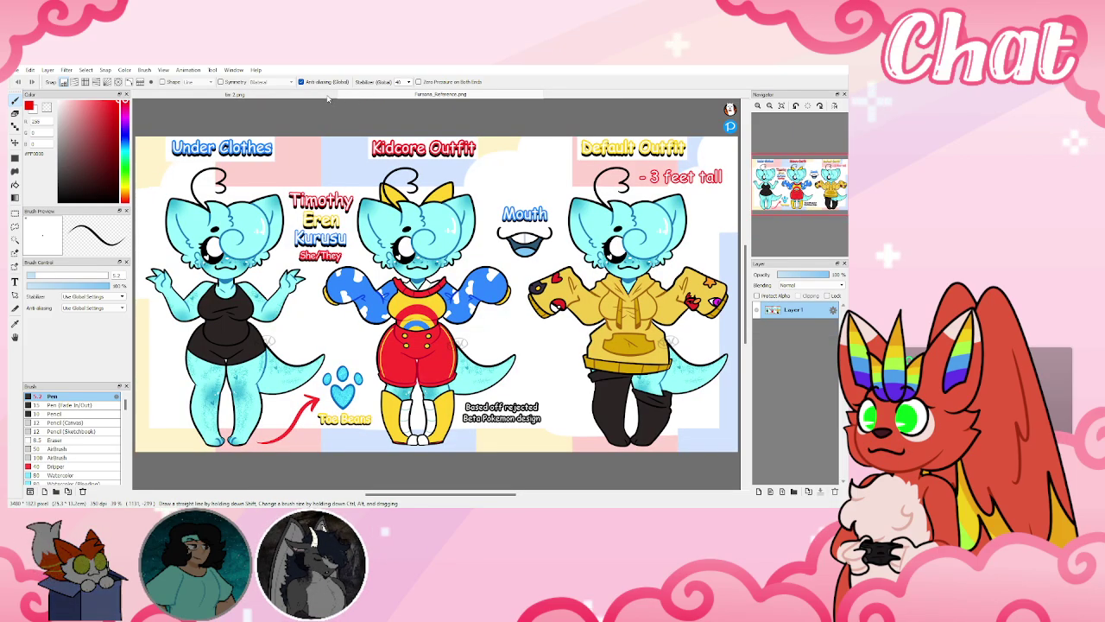
left_click(329, 95)
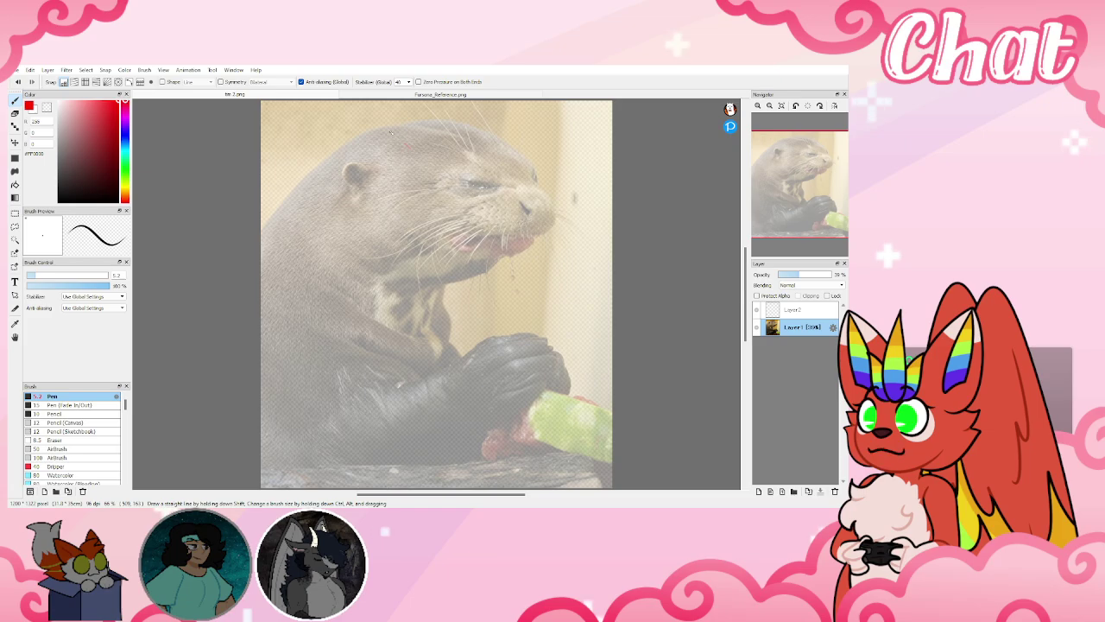
Undo the red stroke made above the otter's head on the photo layer and make the empty Layer2 active
left_click_drag(405, 145, 330, 104)
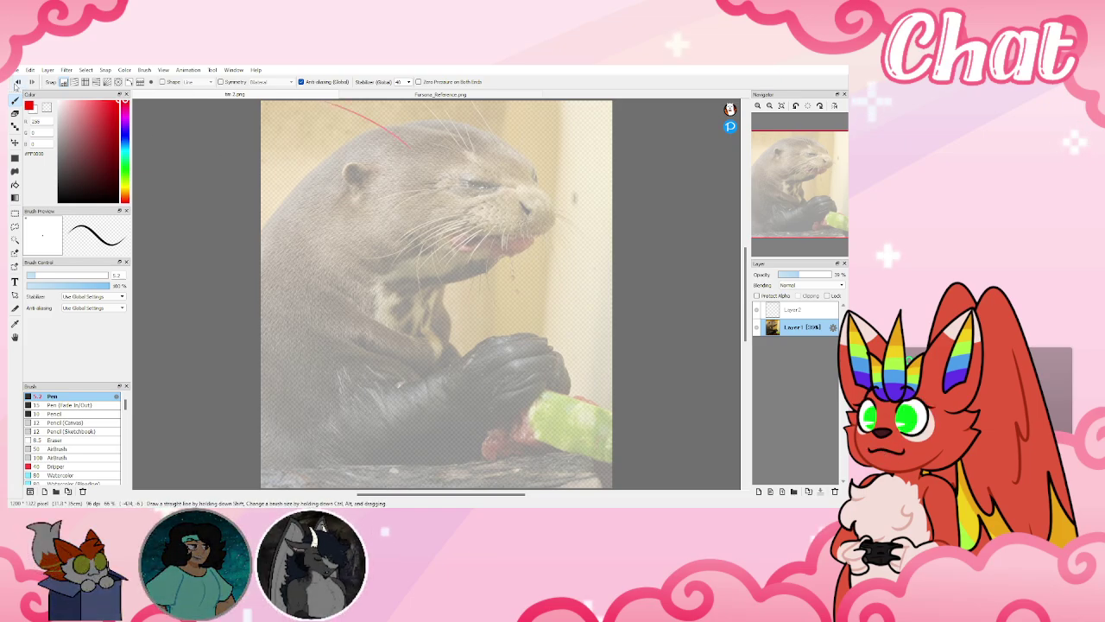
left_click(798, 312)
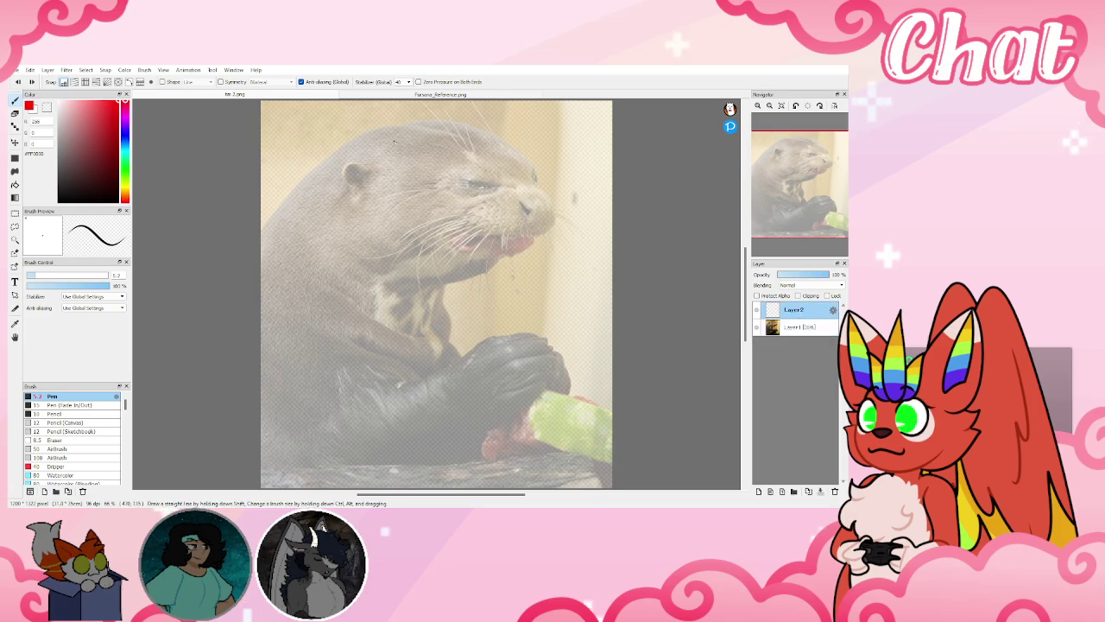
Sketch a large pointed ear in red around the otter's ear, with jagged fur inside, following the character reference
mouse_move(413, 151)
left_mouse_down()
mouse_move(385, 139)
mouse_move(289, 135)
left_mouse_up()
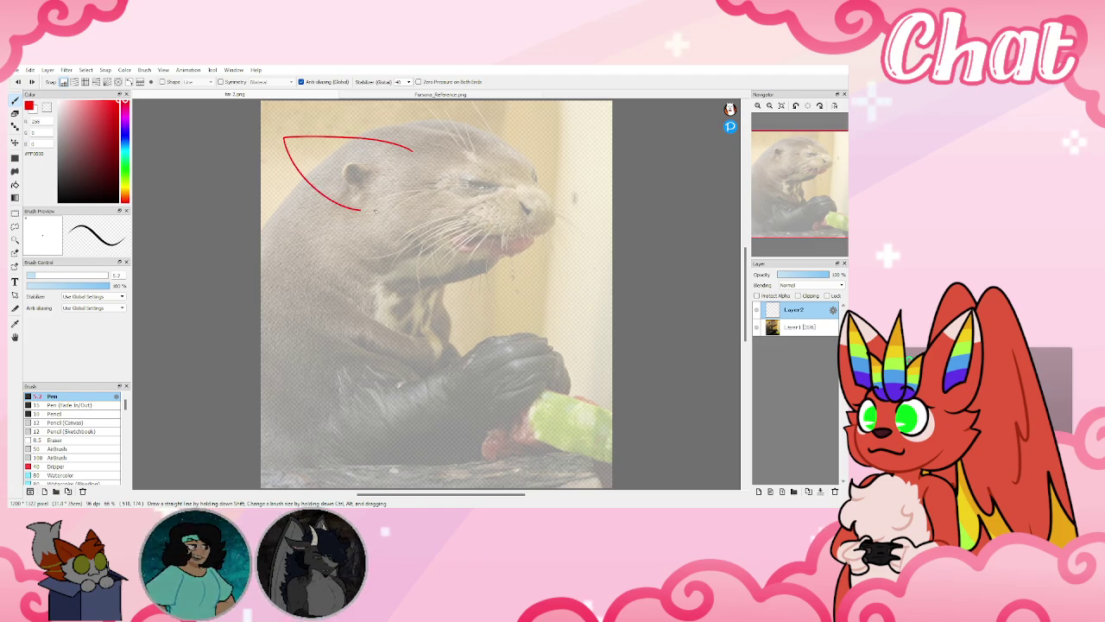
left_click(397, 95)
left_click(331, 96)
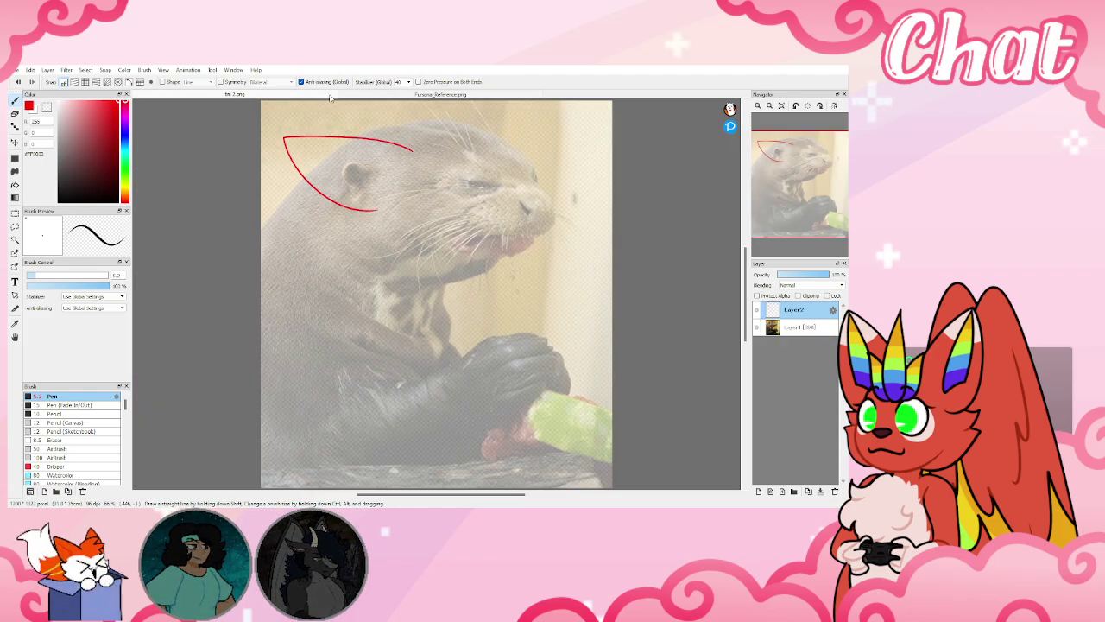
left_click_drag(293, 150, 363, 190)
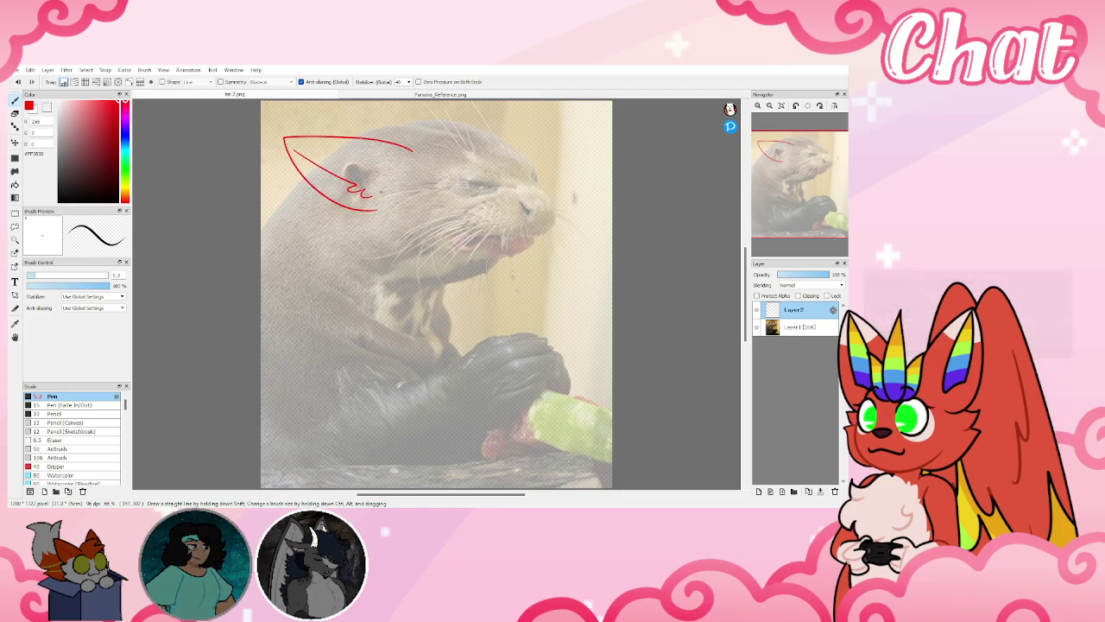
left_click(389, 96)
left_click(328, 96)
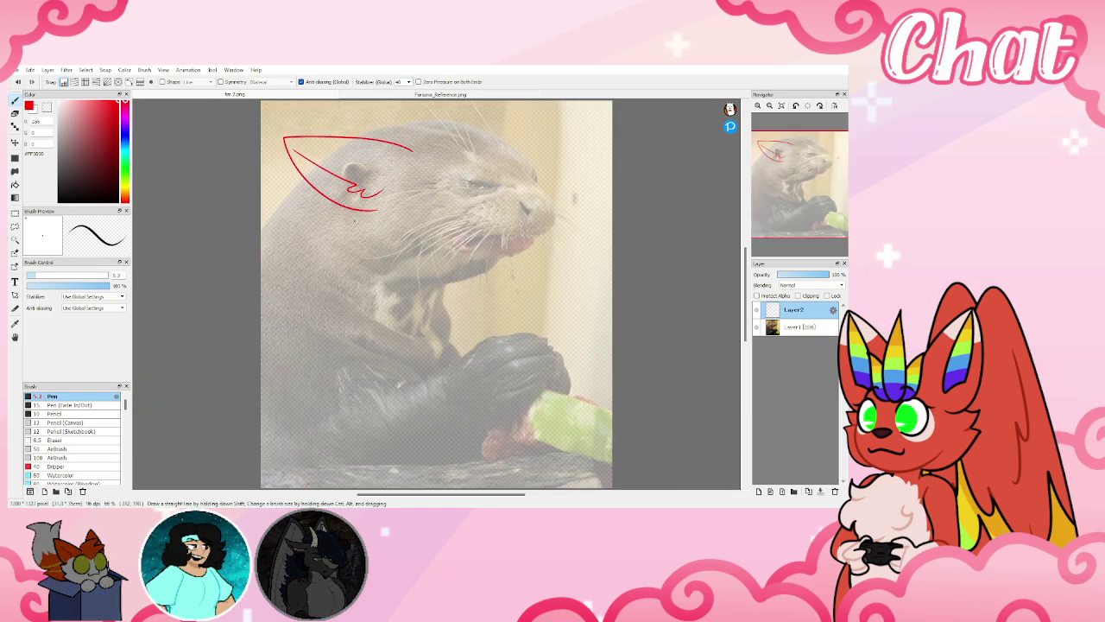
Draw jagged red cheek-fur tufts just below the pointed ear and compare them with the reference sheet
left_click_drag(353, 212, 372, 240)
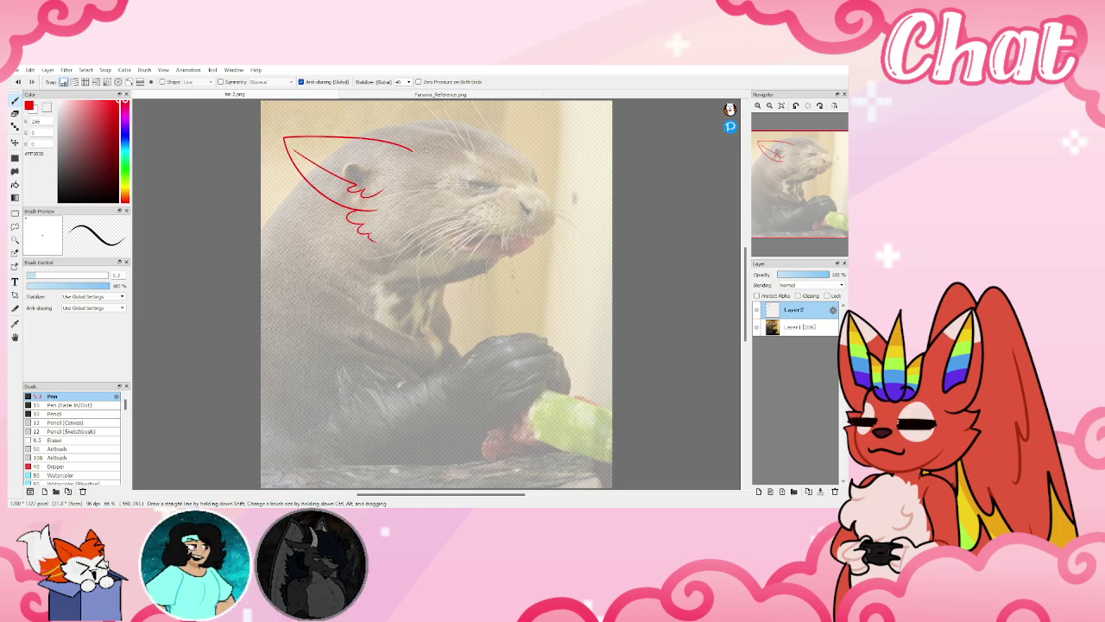
left_click(366, 95)
left_click(331, 97)
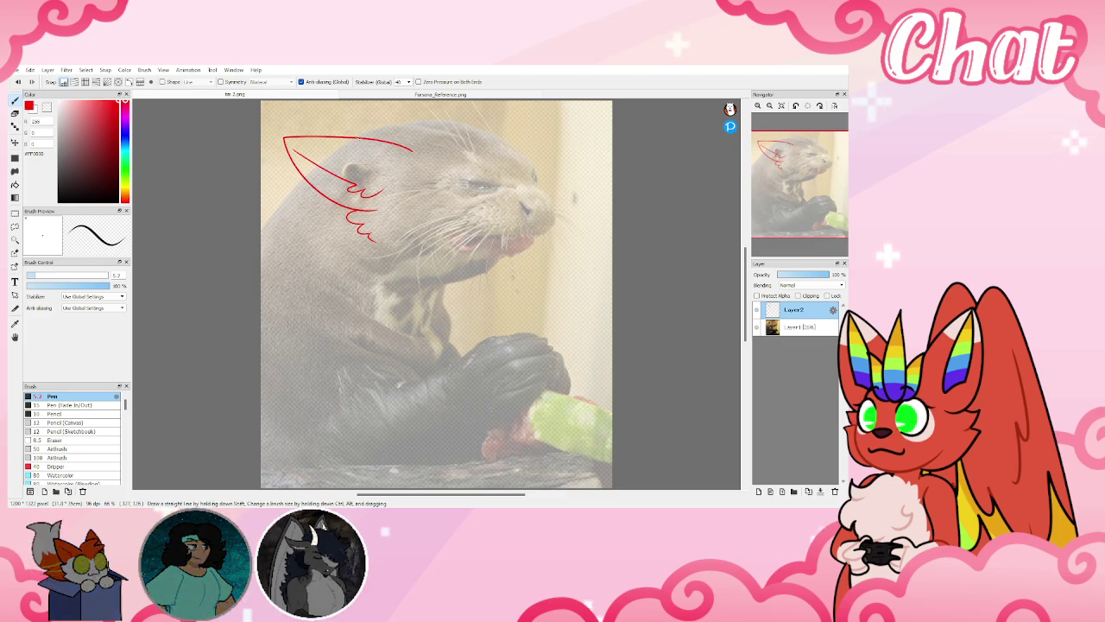
Sketch the second ear's red edges above the head, with a small fur tuft at its base, following the reference
left_click_drag(359, 137, 417, 119)
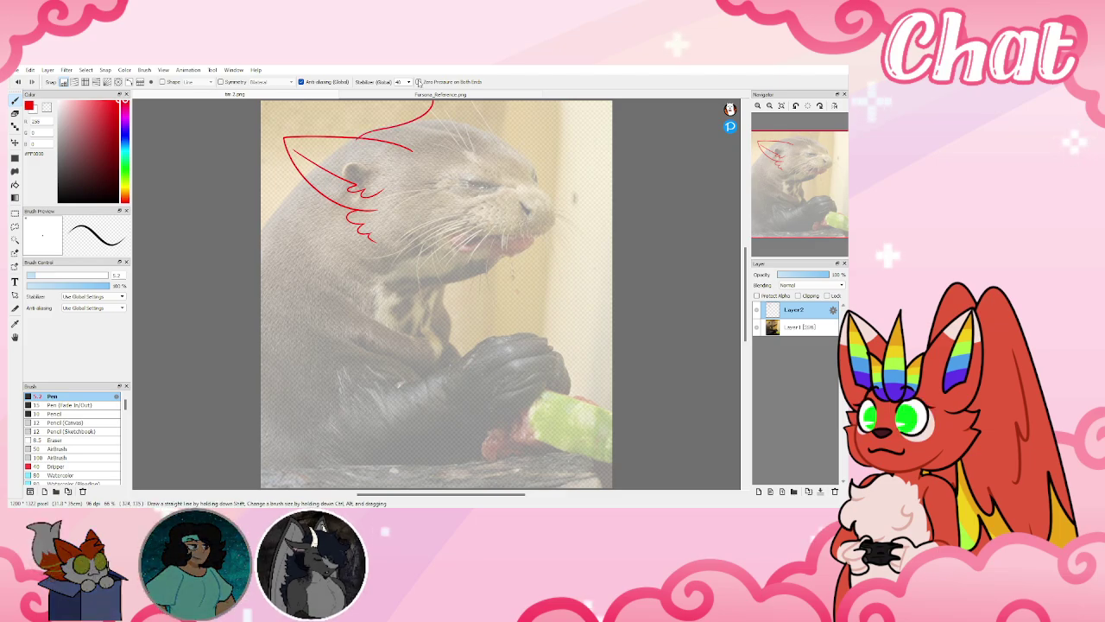
left_click(454, 96)
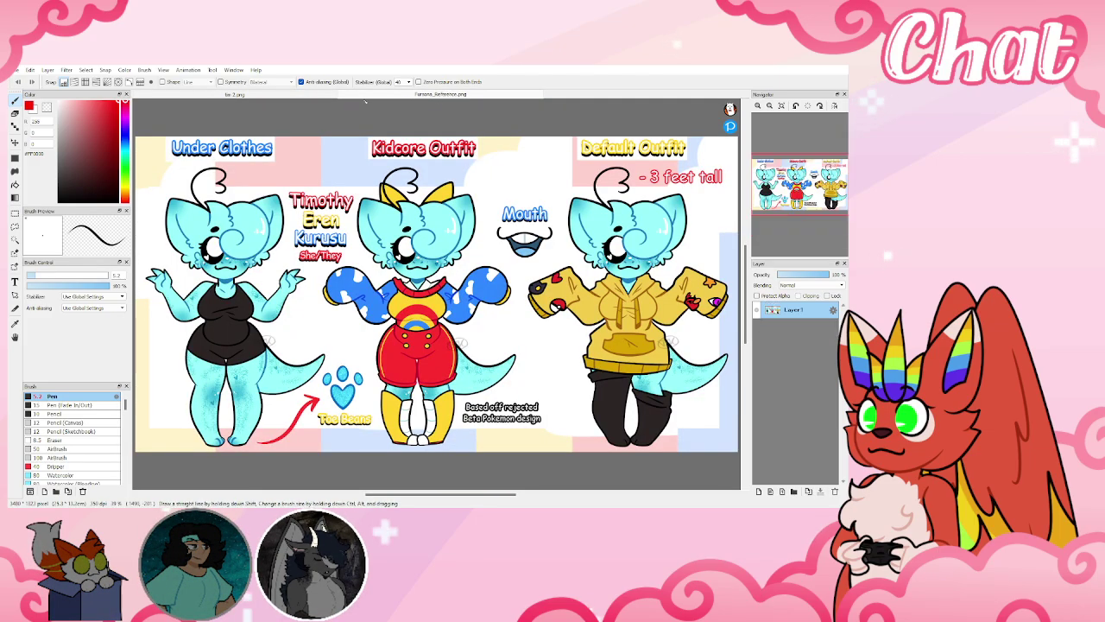
left_click(309, 96)
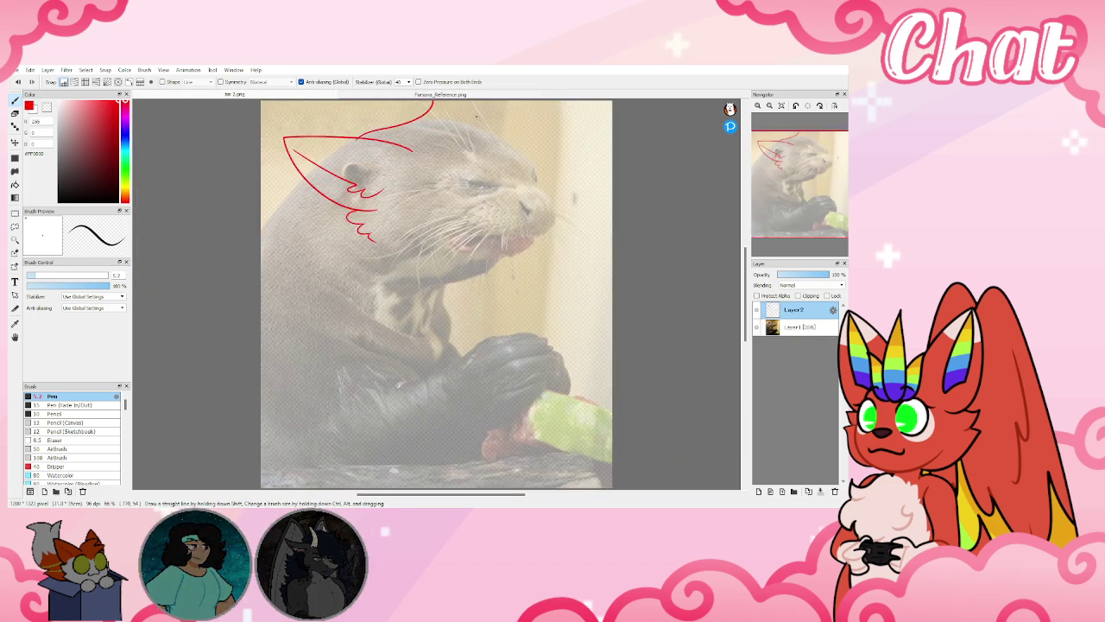
left_click_drag(470, 101, 475, 124)
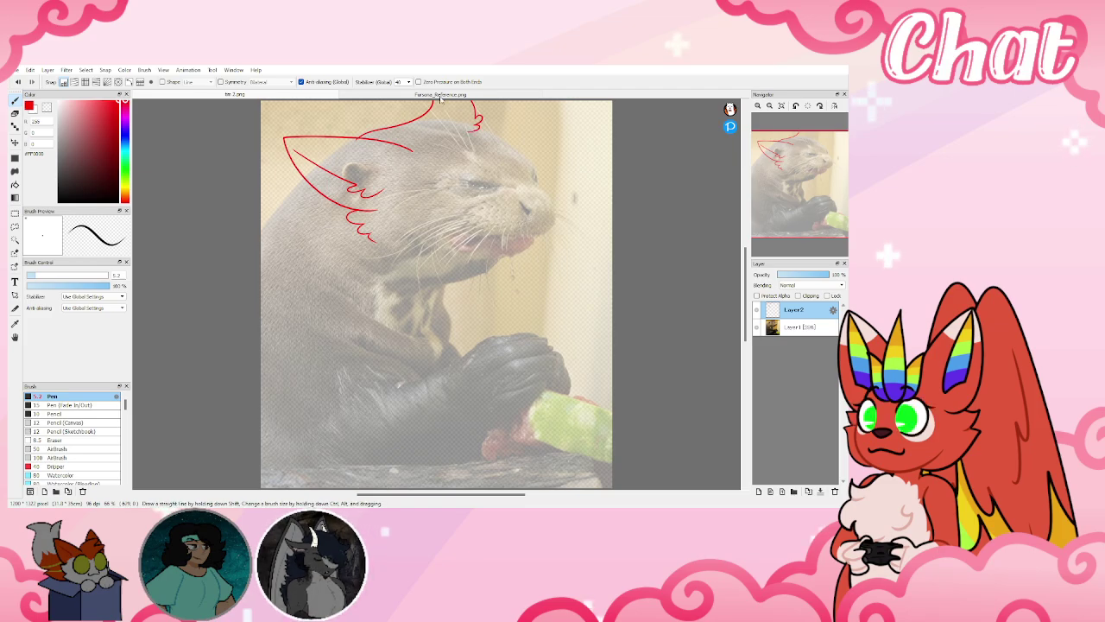
left_click(254, 95)
left_click(259, 95)
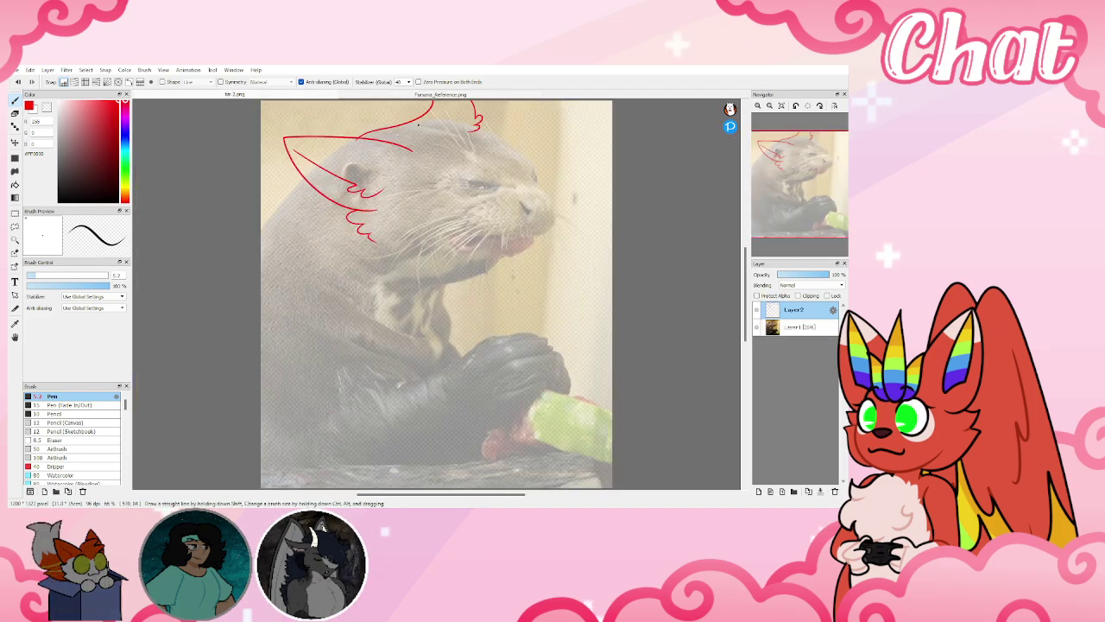
Draw the large spiral hair curl in red over the otter's forehead, from the far ear's tuft, and keep red selected
mouse_move(477, 107)
left_mouse_down()
mouse_move(537, 108)
mouse_move(552, 148)
left_mouse_up()
mouse_move(484, 147)
left_mouse_down()
mouse_move(515, 127)
mouse_move(516, 153)
left_mouse_up()
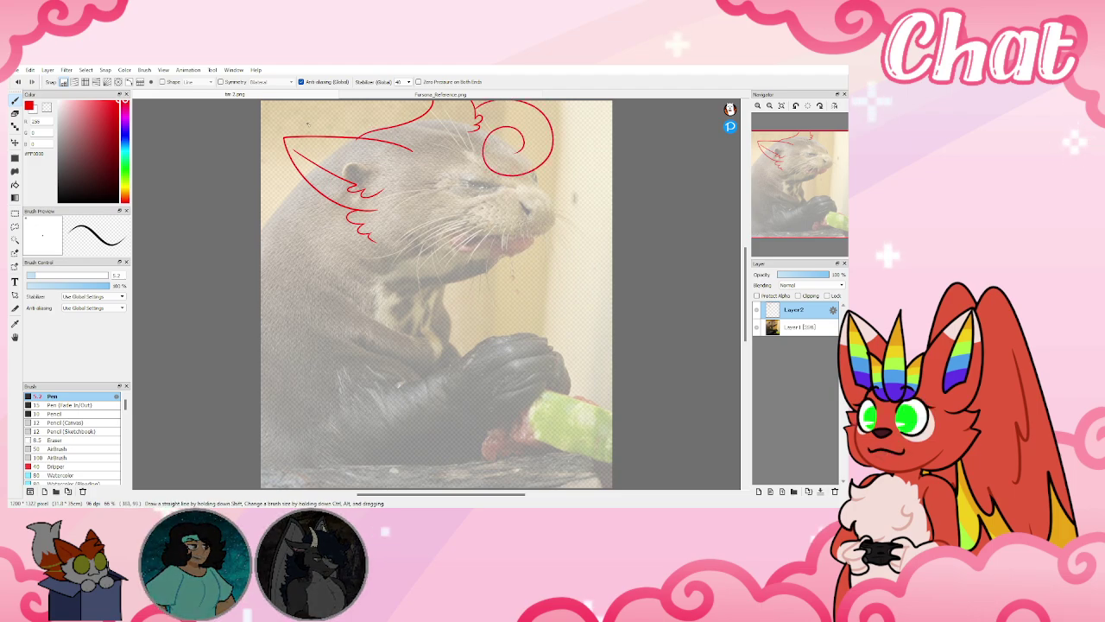
left_click(47, 109)
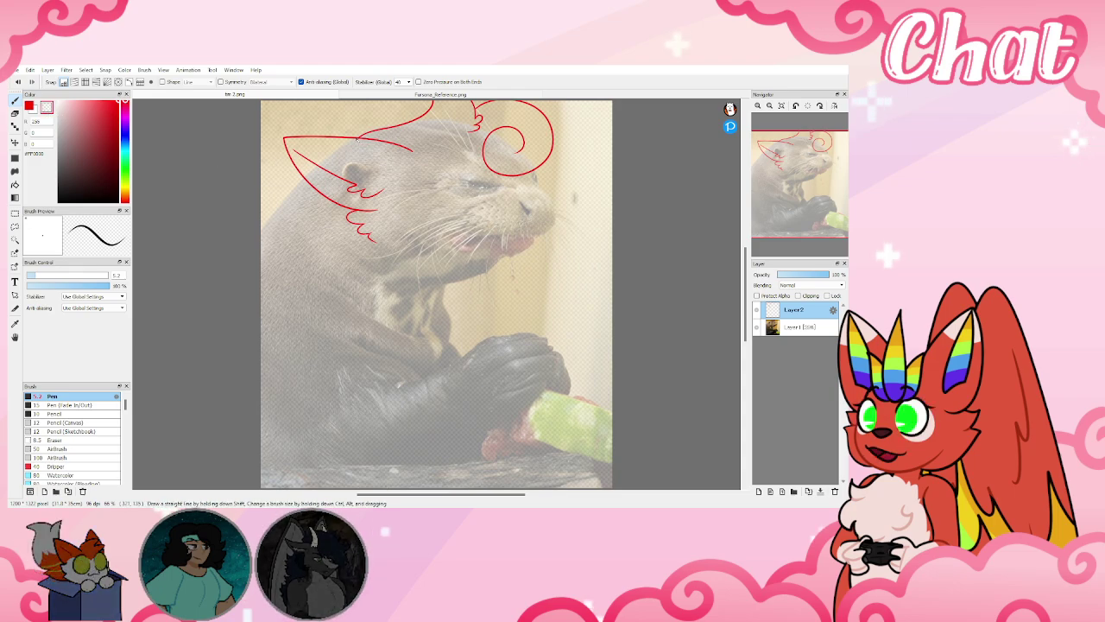
left_click(29, 107)
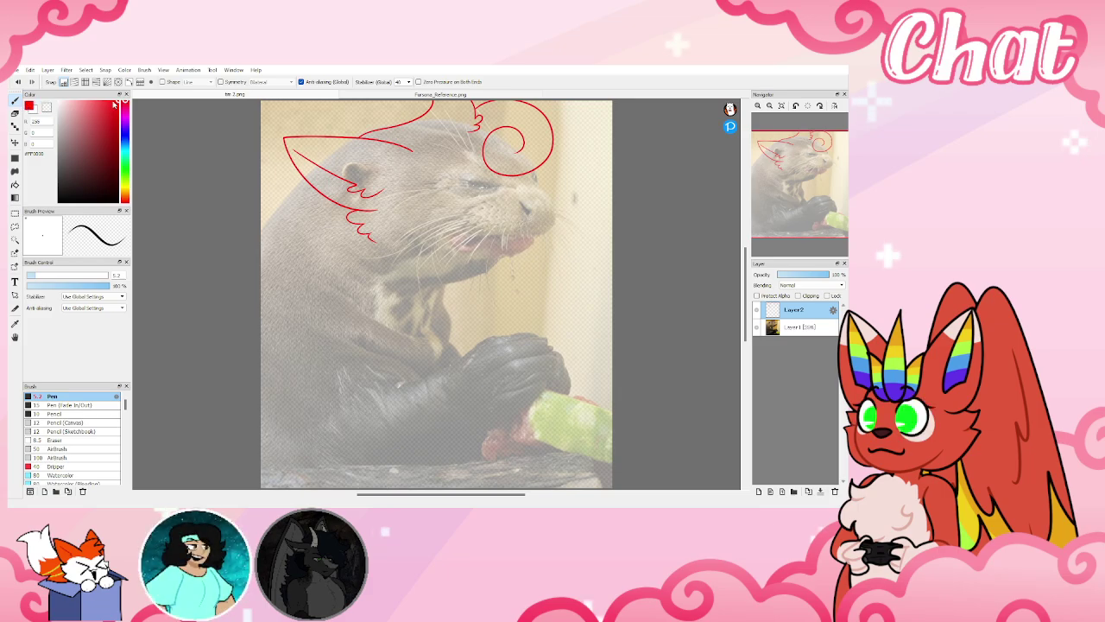
Sketch the Kidcore Outfit's hair bow in red between the ears, replacing the first stroke and checking the reference sheet
left_click_drag(365, 123, 304, 135)
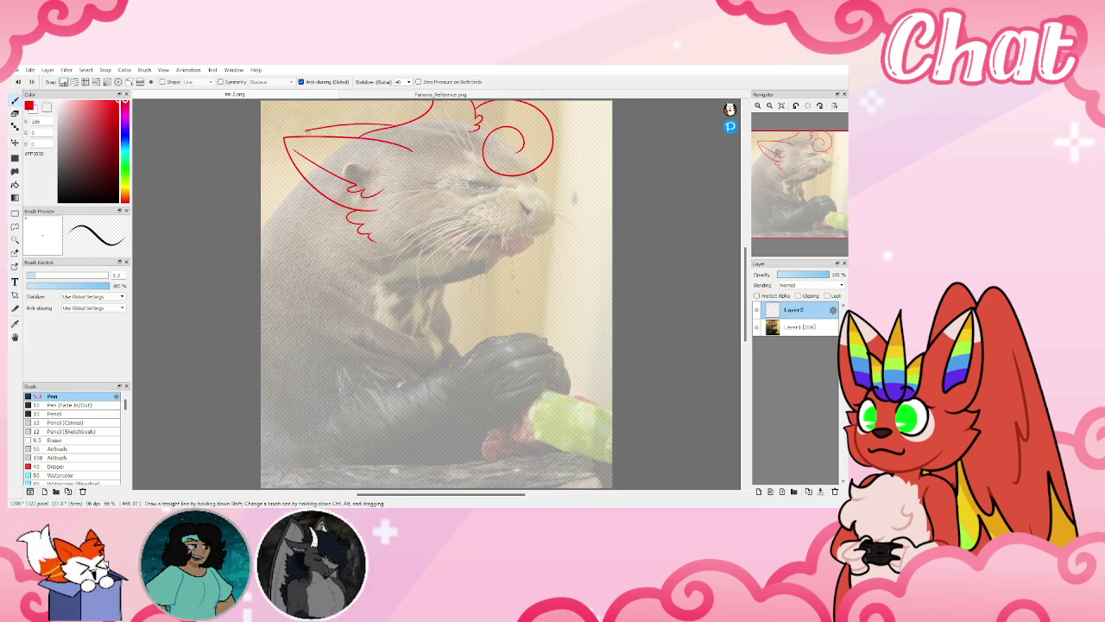
left_click(17, 82)
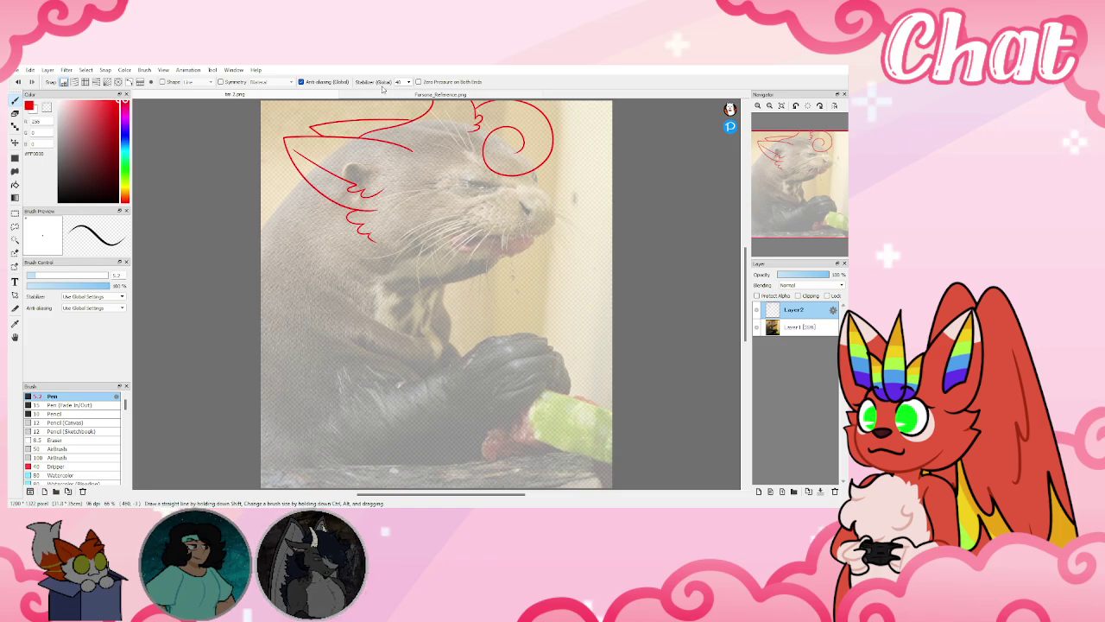
left_click(341, 96)
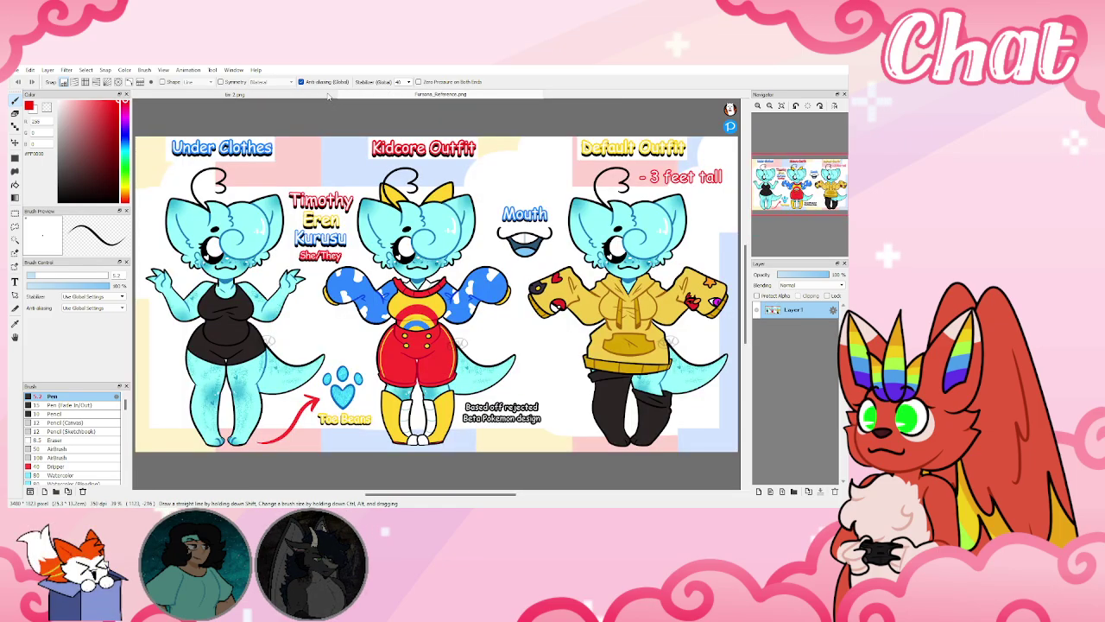
left_click(328, 96)
left_click(333, 97)
left_click(328, 96)
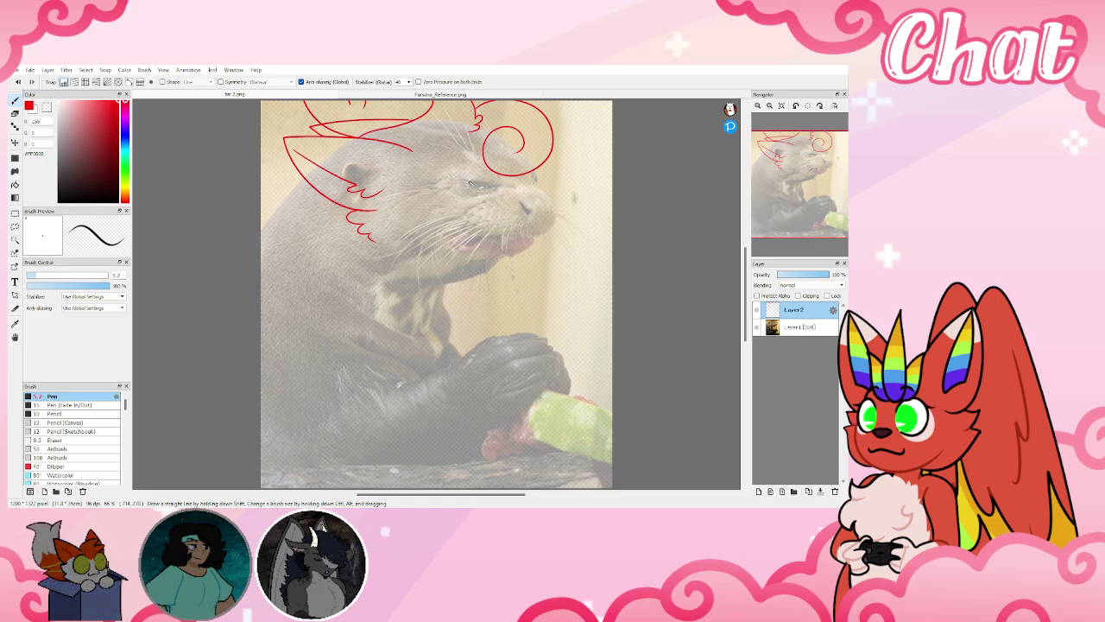
left_click(356, 95)
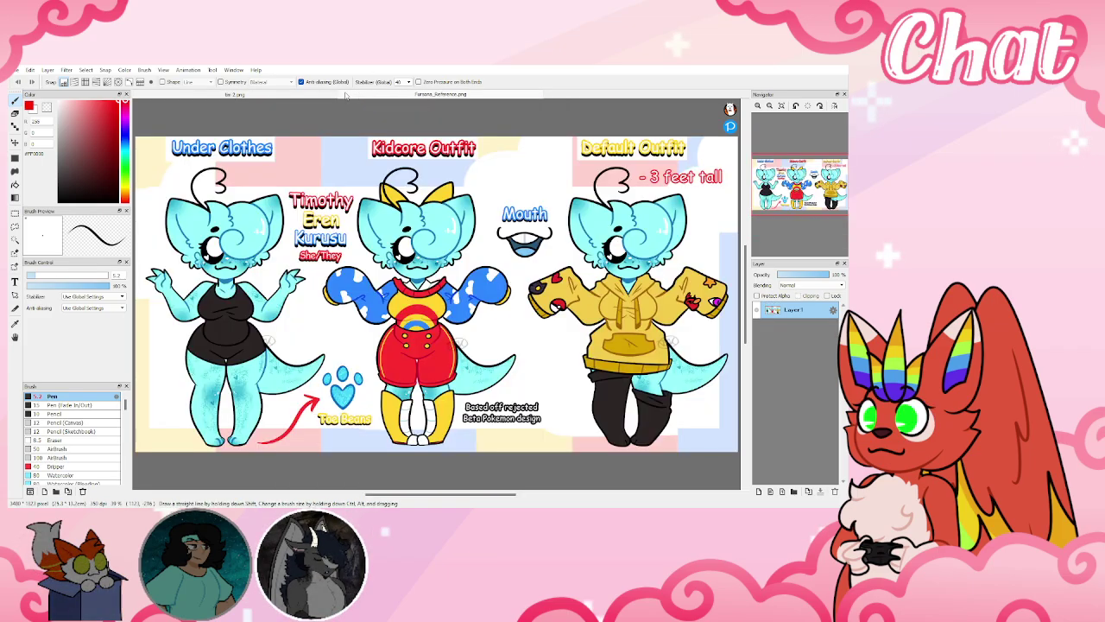
left_click(328, 95)
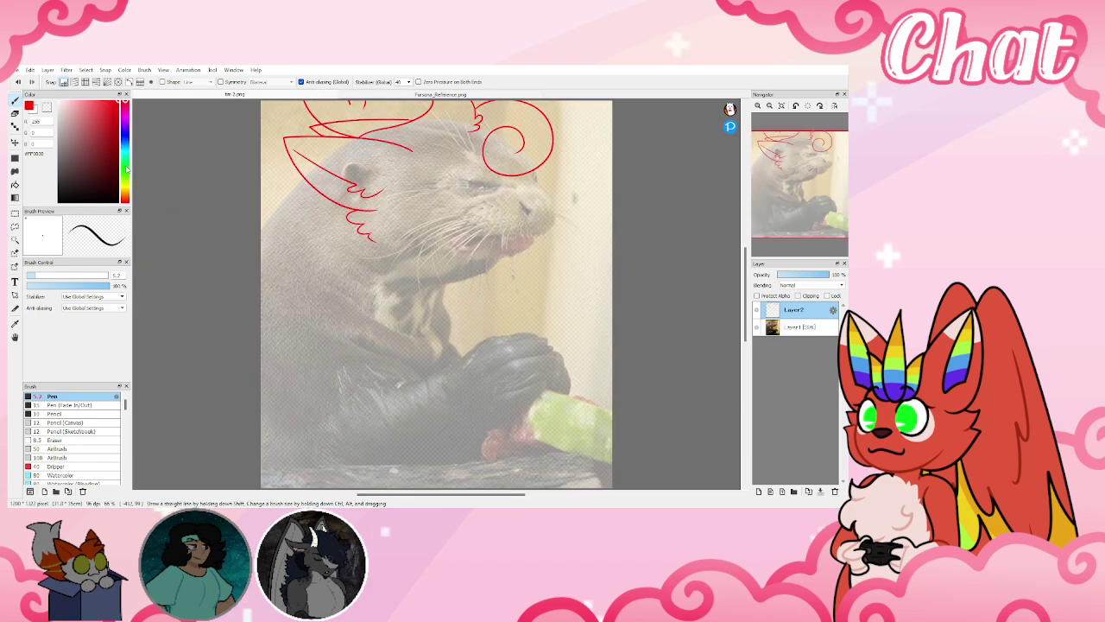
left_click(126, 195)
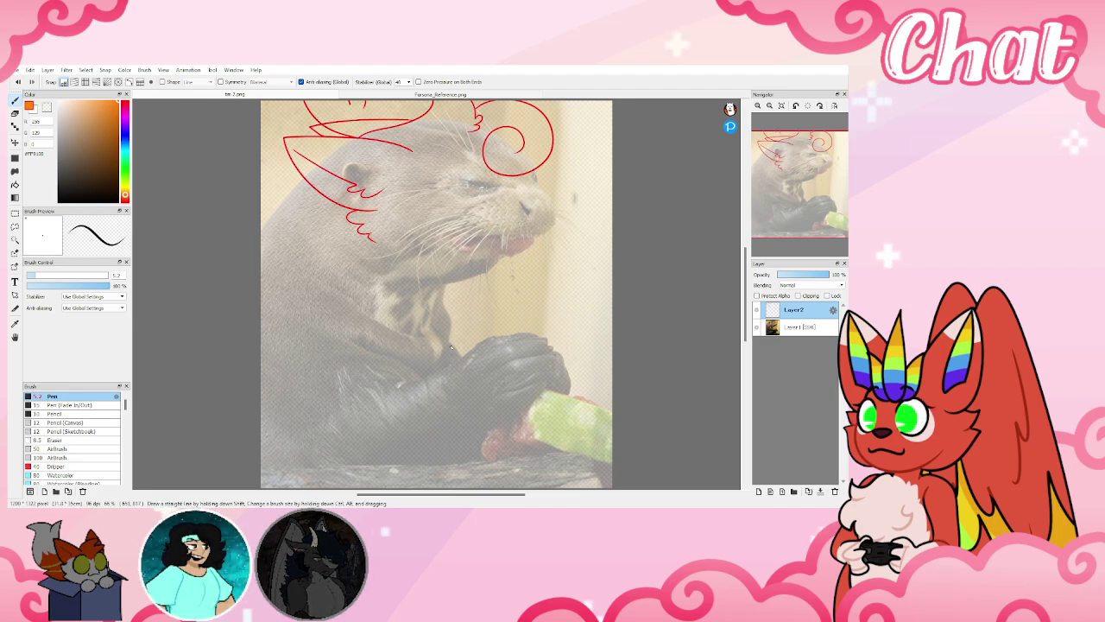
left_click(389, 94)
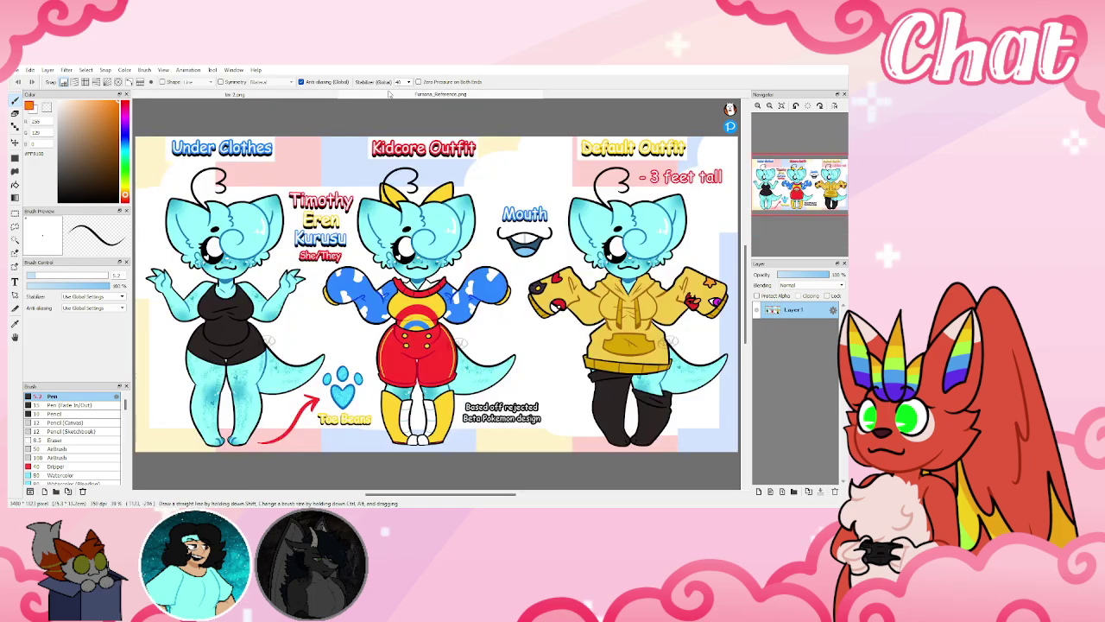
left_click(328, 96)
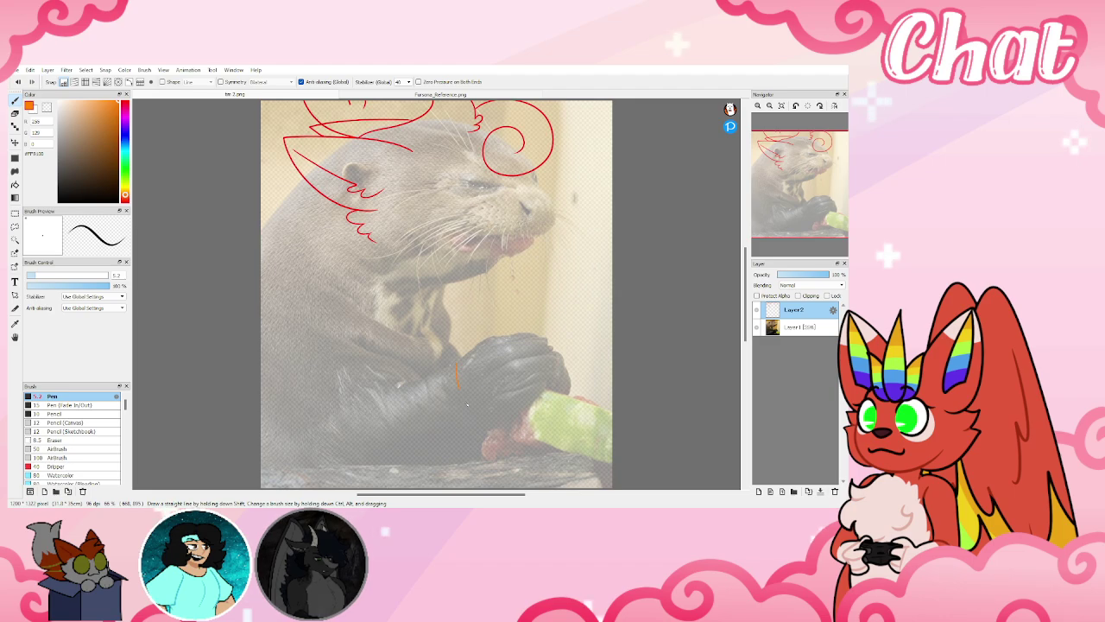
left_click_drag(466, 403, 483, 421)
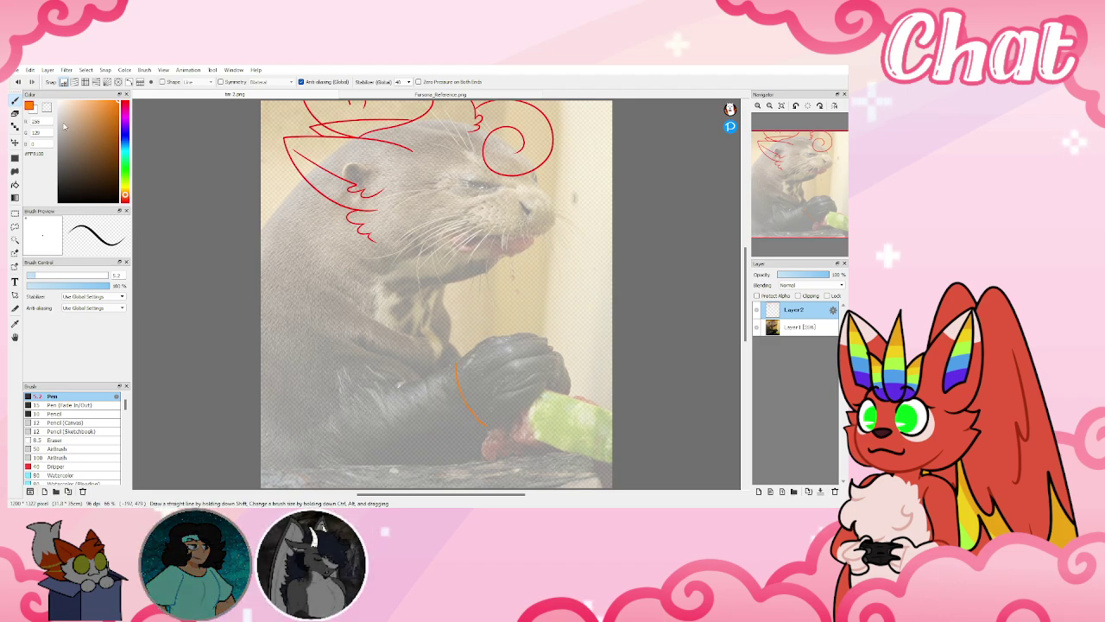
left_click(18, 81)
Set the pen color to bright green and outline a curved sleeve cuff around the otter's wrist
left_click(125, 176)
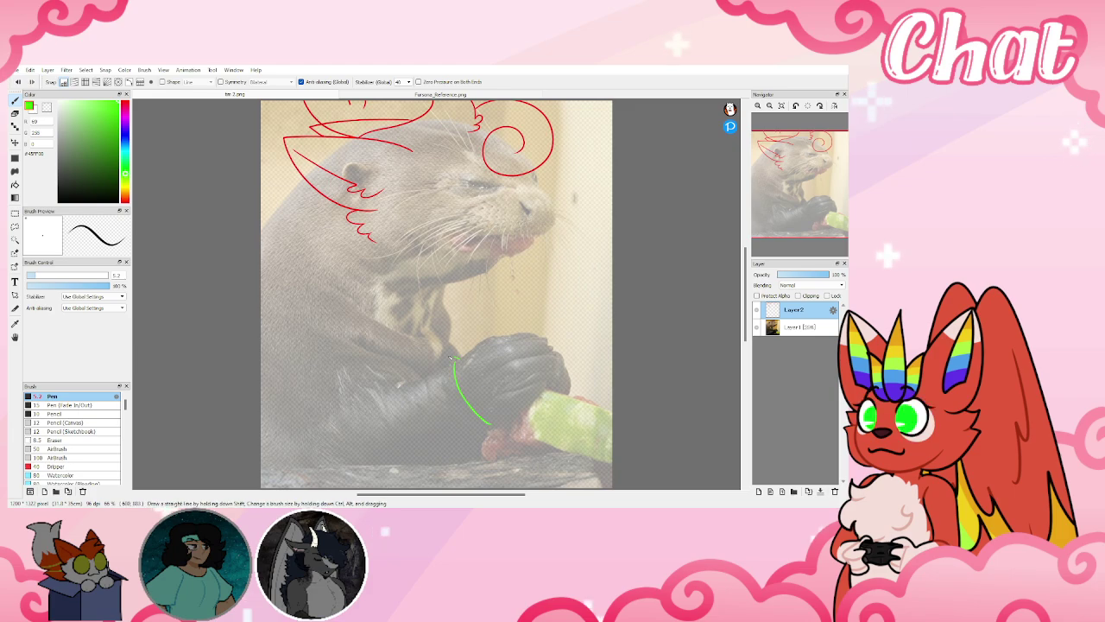
left_click_drag(449, 358, 440, 373)
left_click_drag(484, 431, 499, 423)
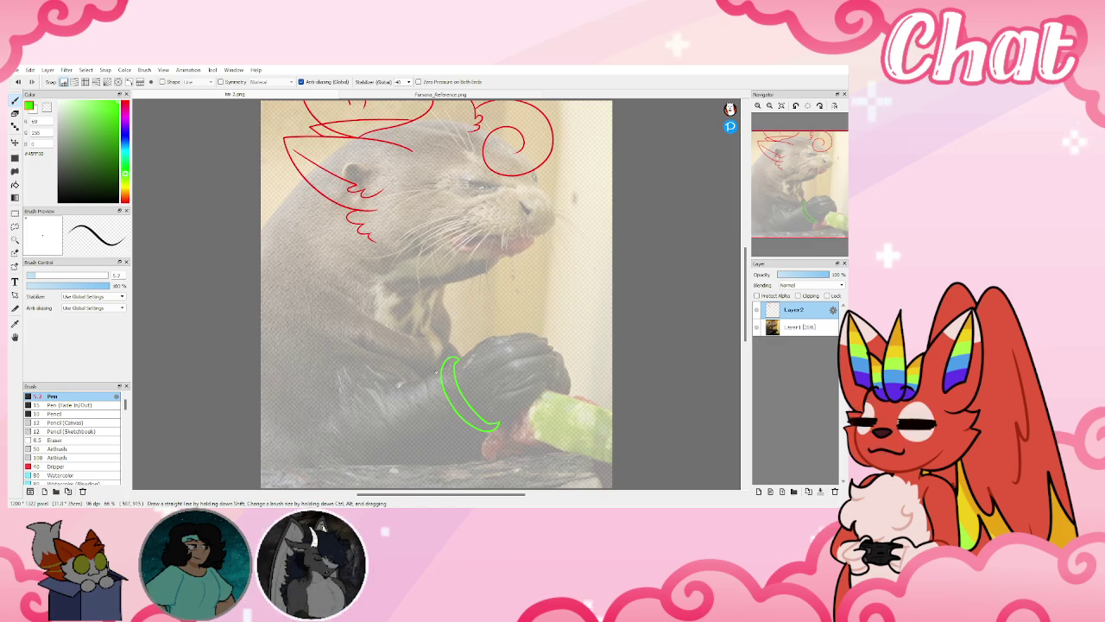
Check the outfit on the reference sheet and draw the green puffy sleeve edge from the cuff back to the forearm fold
left_click(437, 95)
left_click(268, 94)
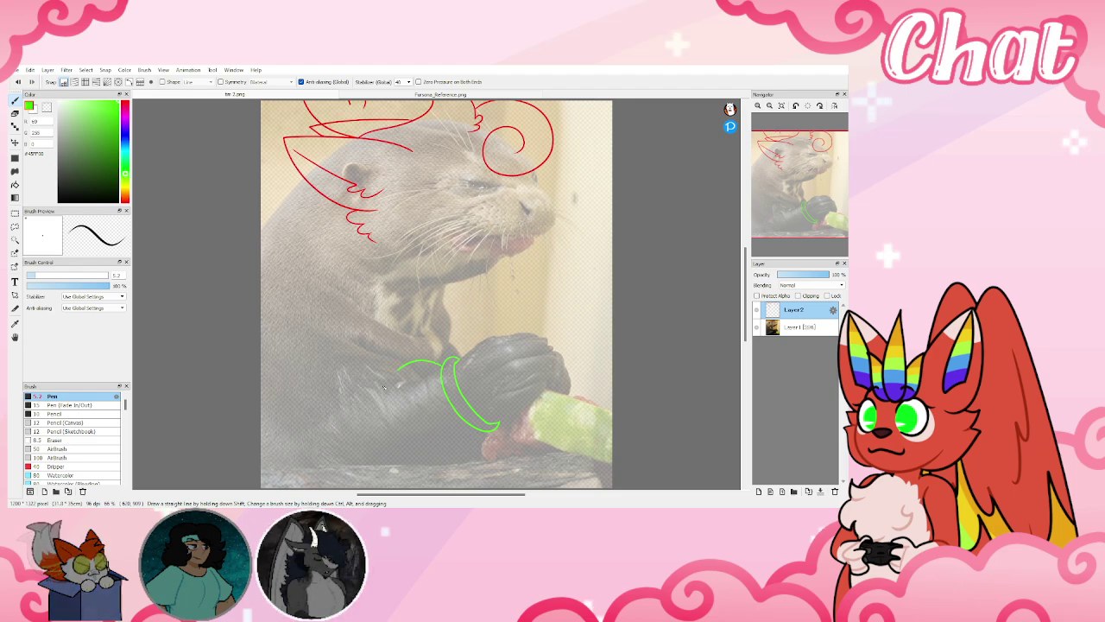
mouse_move(453, 361)
left_mouse_down()
mouse_move(372, 419)
mouse_move(367, 409)
left_mouse_up()
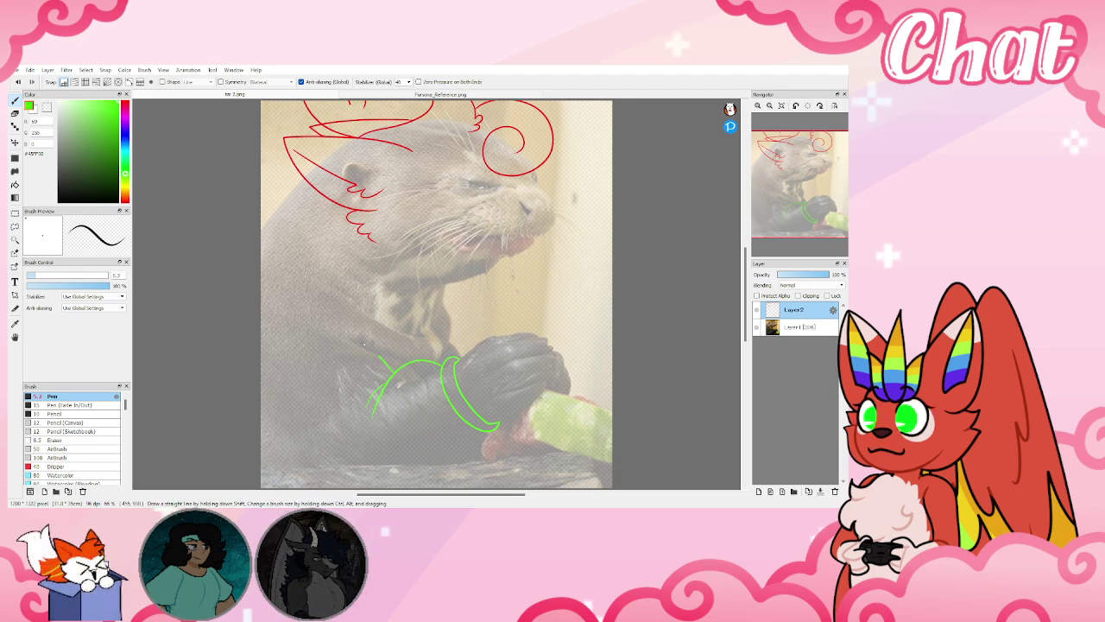
Sketch the outfit's wide green collar band from the back of the otter's neck around to its chest, redoing the misplaced stroke
left_click(336, 95)
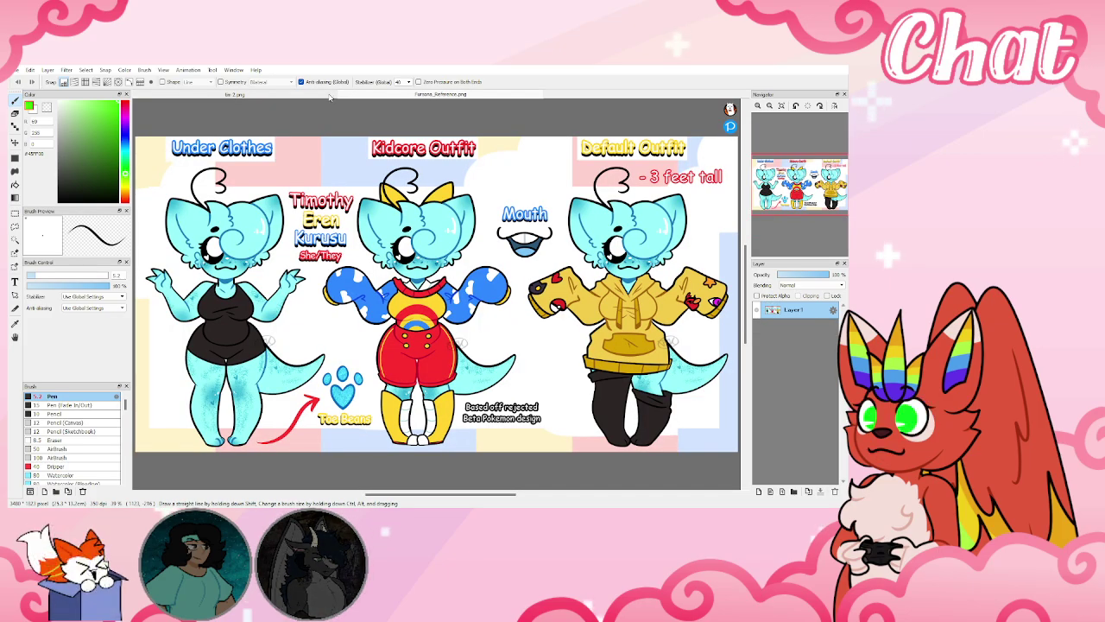
left_click(328, 96)
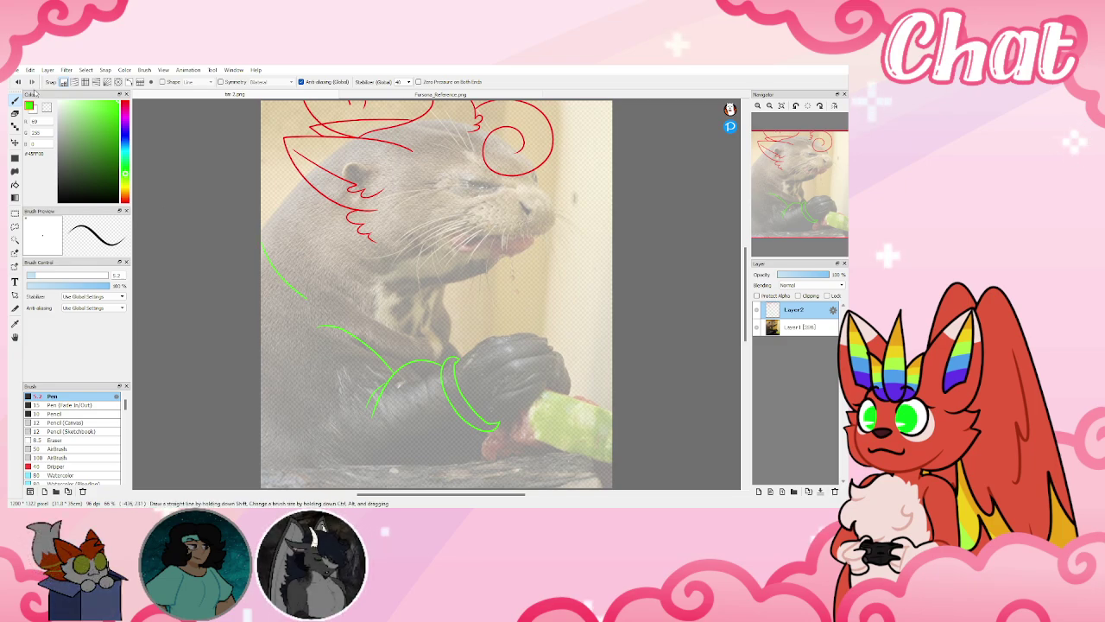
key("ctrl+z")
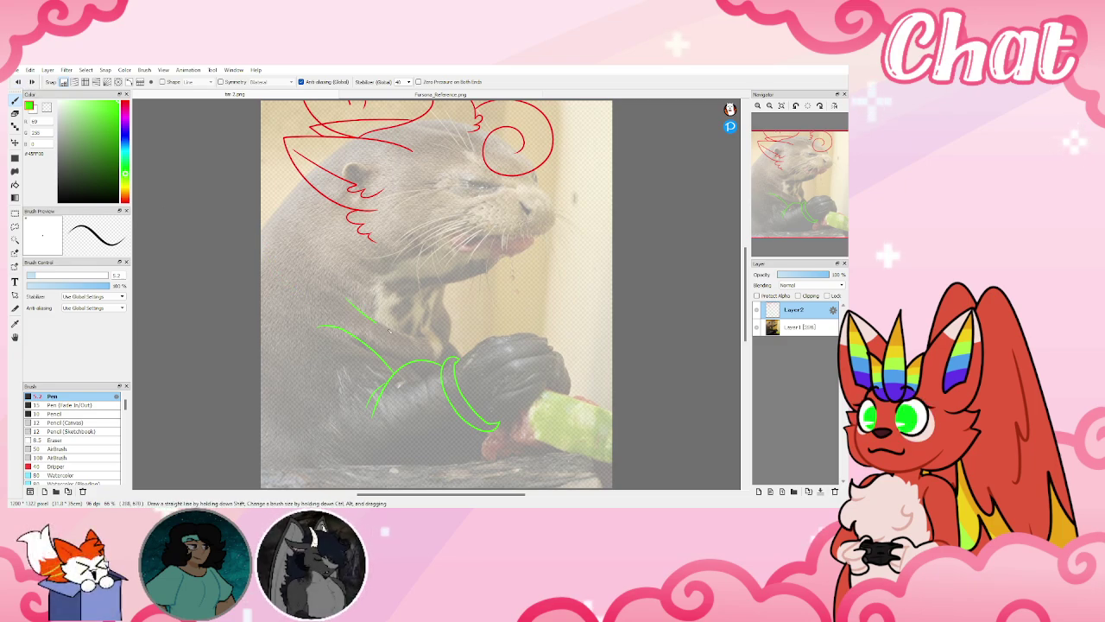
mouse_move(389, 330)
left_mouse_down()
mouse_move(439, 313)
mouse_move(450, 335)
mouse_move(434, 359)
left_mouse_up()
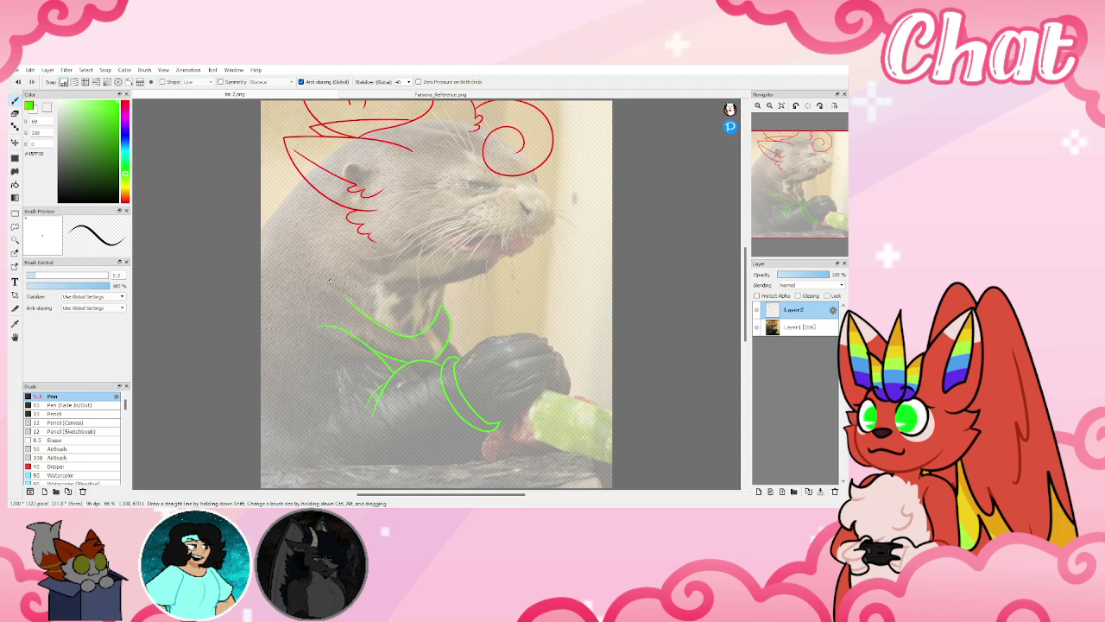
mouse_move(280, 206)
left_mouse_down()
mouse_move(275, 262)
mouse_move(326, 326)
left_mouse_up()
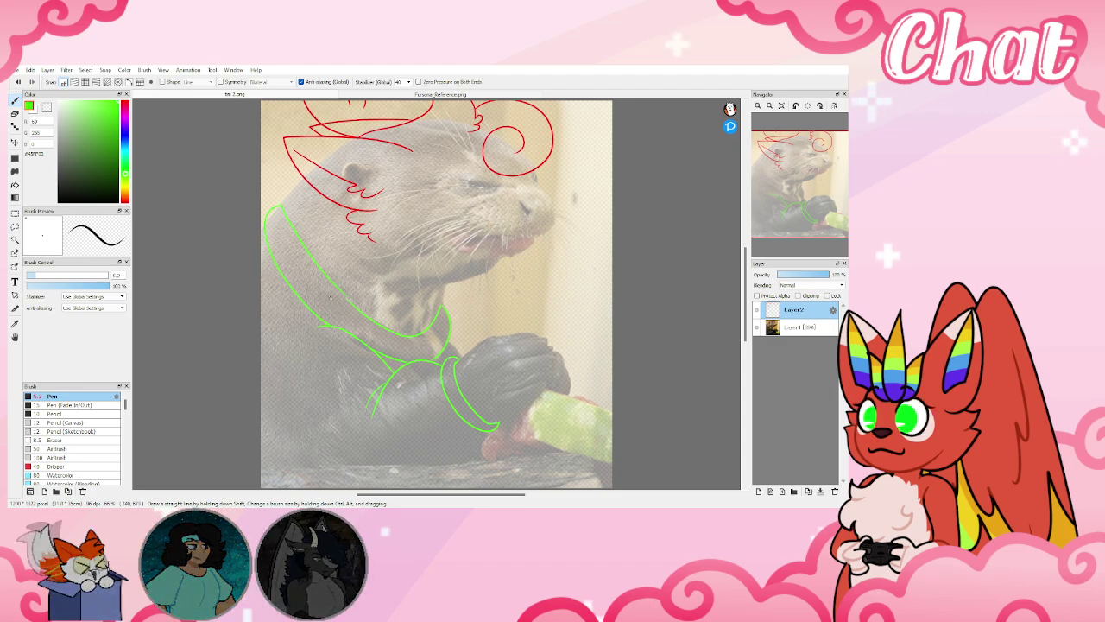
Check the reference sheet and draw the green outer shoulder and sleeve curve from the collar down to the otter's lower back
left_click(440, 94)
left_click(235, 94)
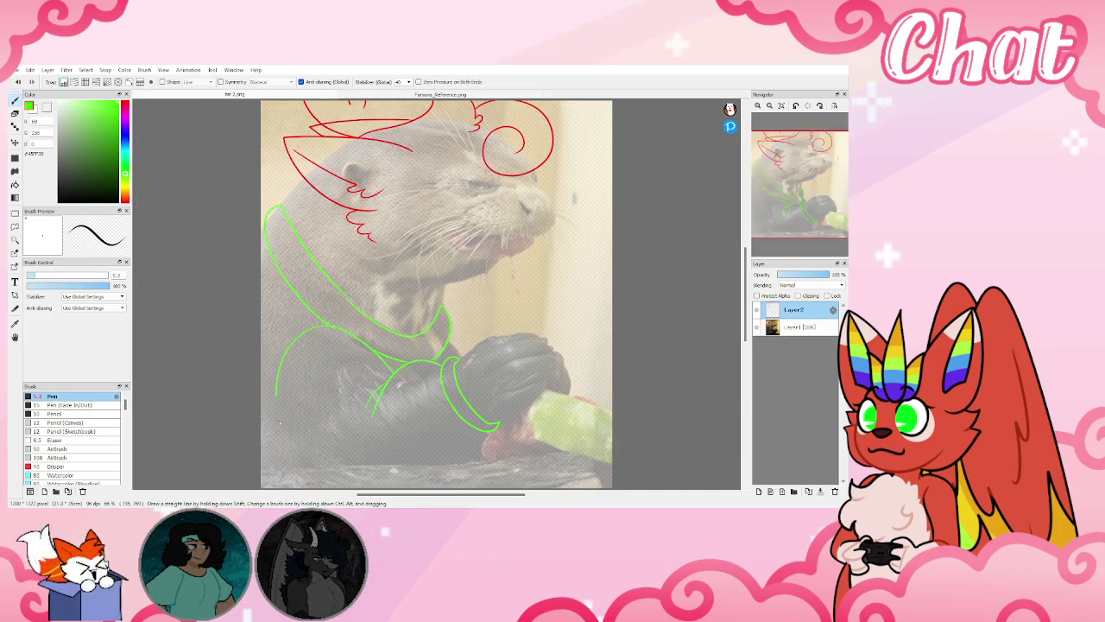
left_click_drag(279, 423, 300, 466)
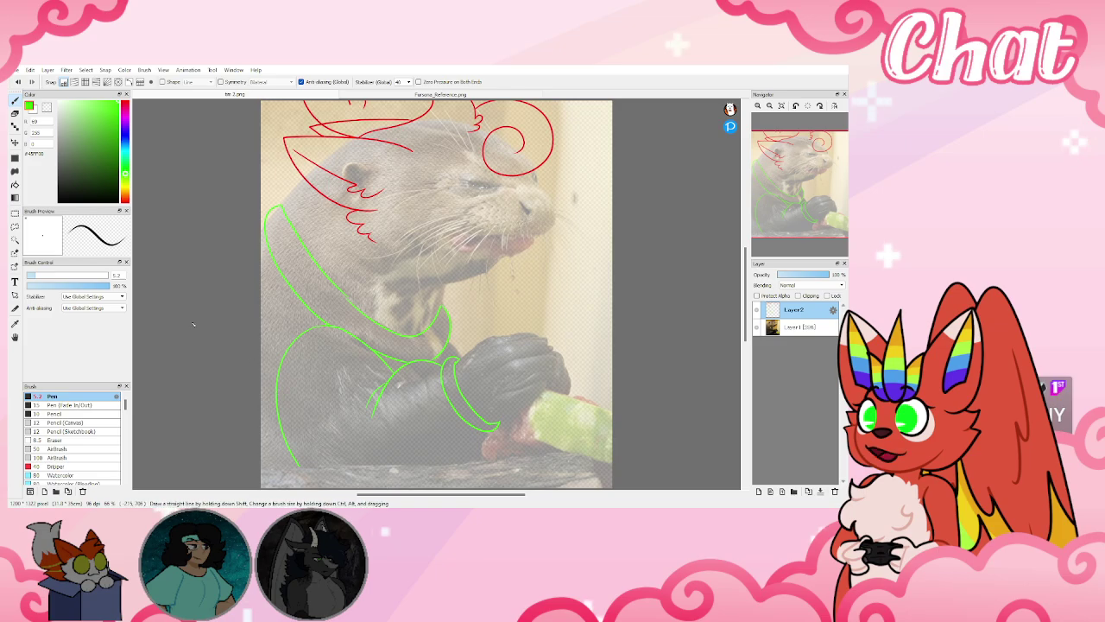
Check the outfit on the reference sheet and draw the green pointed shirt collar inside the neckline, redoing the misplaced strokes
left_click(333, 95)
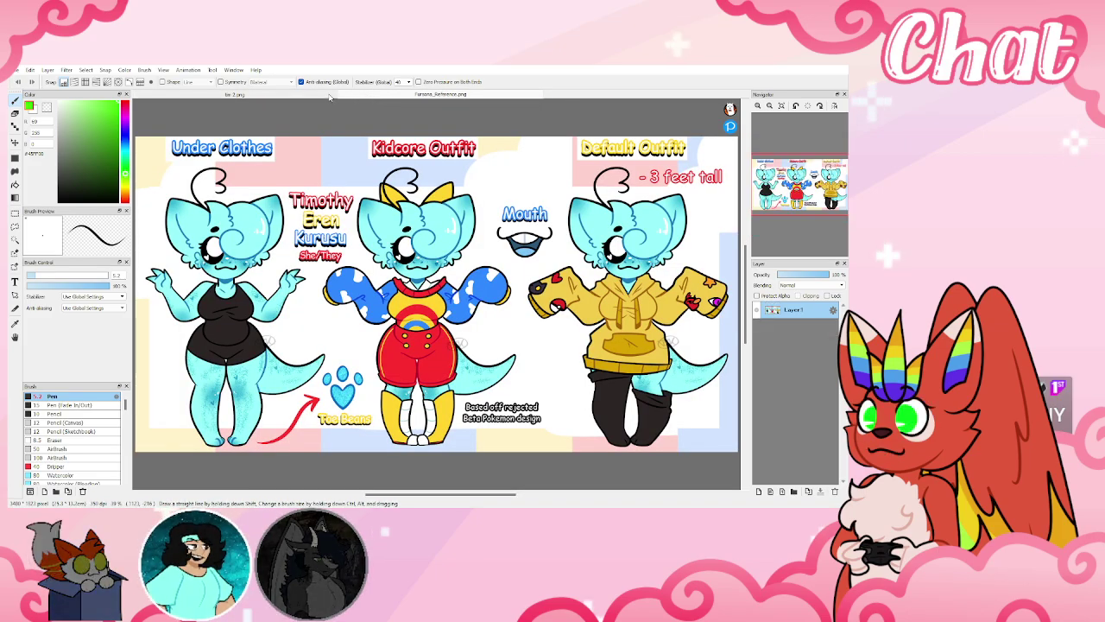
left_click(329, 97)
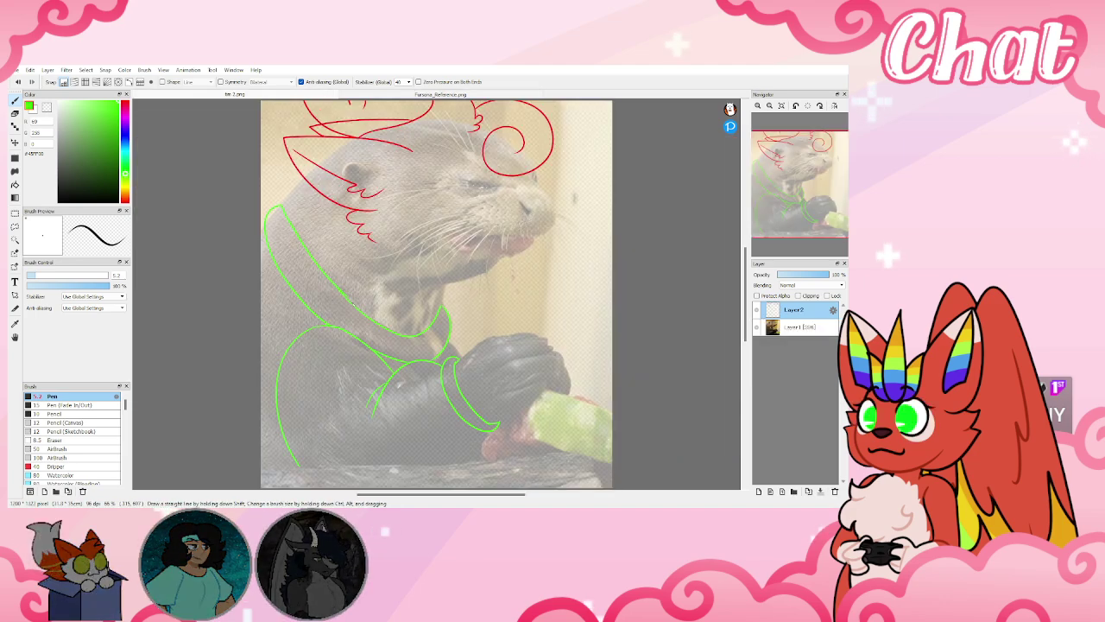
left_click(335, 97)
left_click(329, 97)
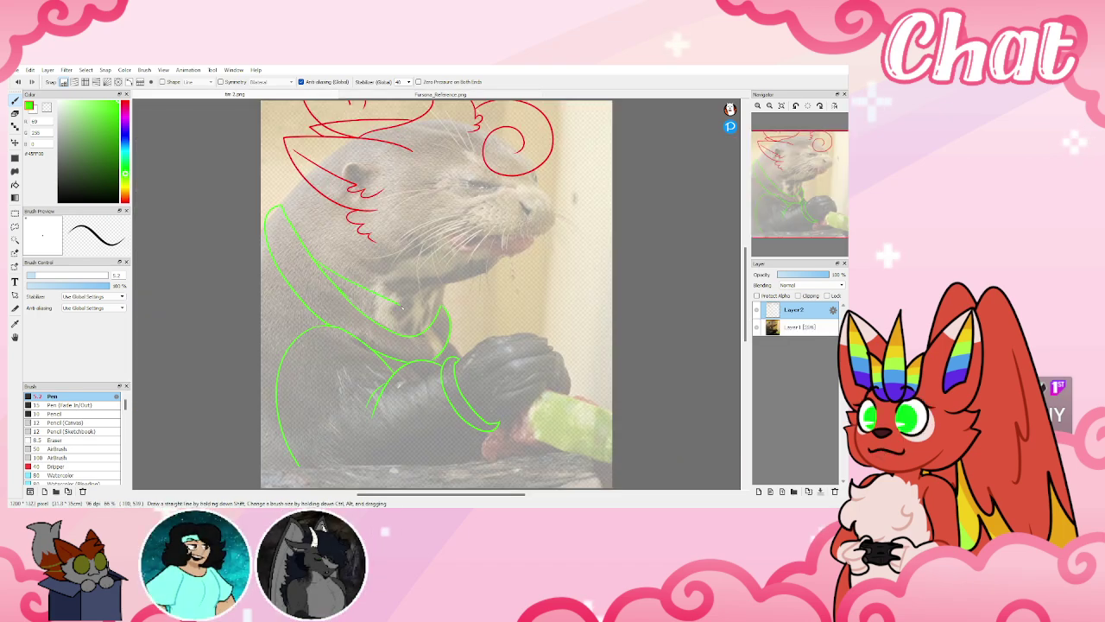
mouse_move(403, 305)
left_mouse_down()
mouse_move(394, 330)
mouse_move(436, 289)
left_mouse_up()
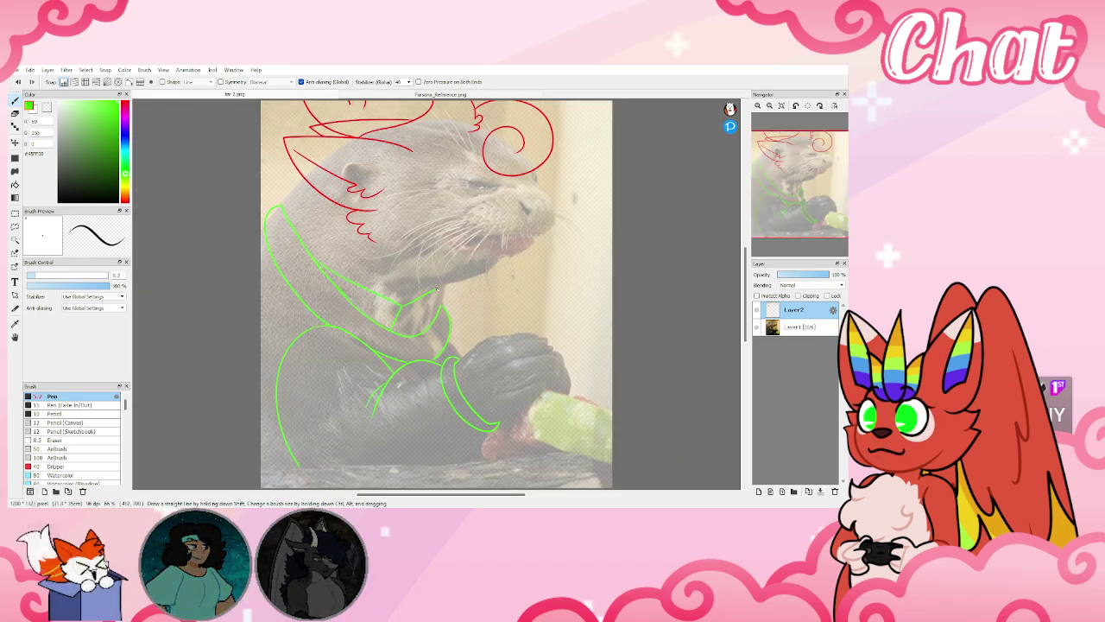
left_click(19, 84)
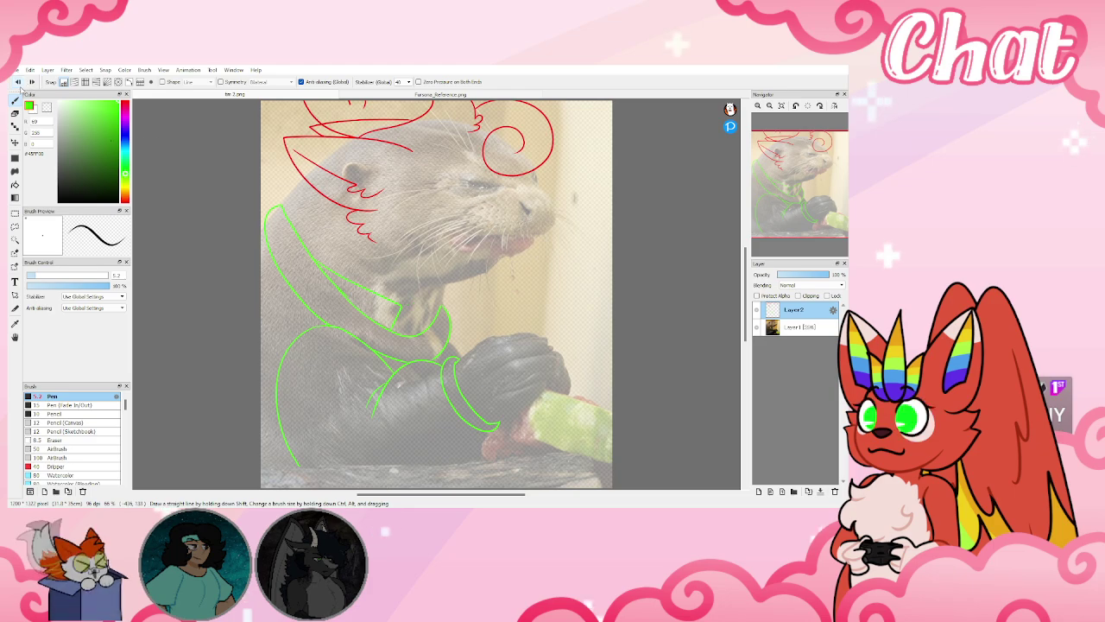
left_click(19, 84)
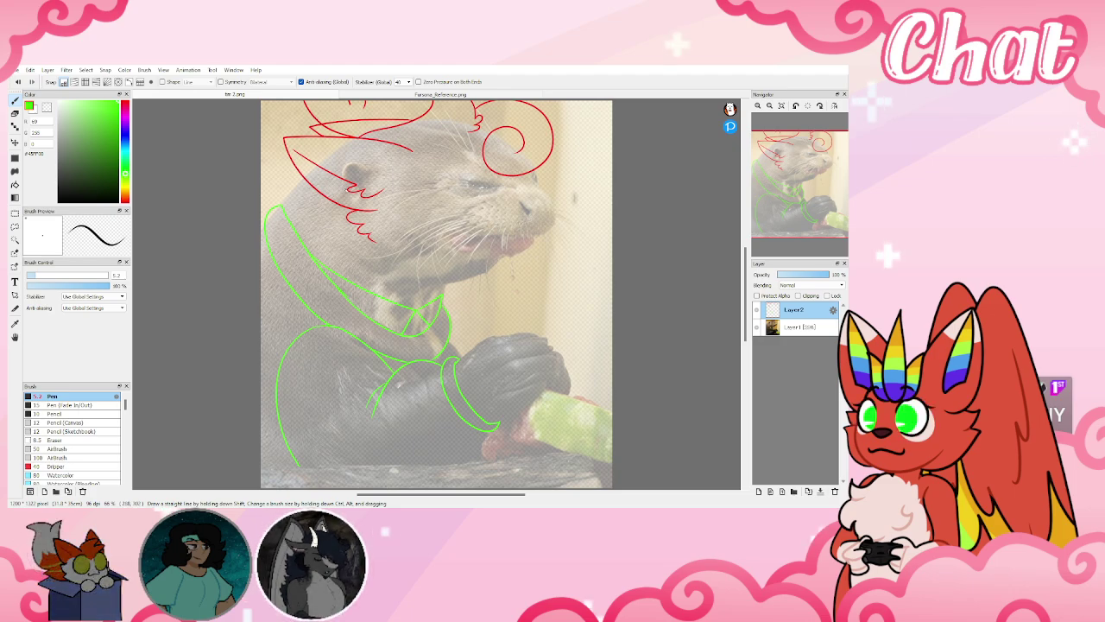
Compare against the reference sheet and add the short green chest line between the collar and the sleeve cuff
left_click(370, 96)
left_click(318, 95)
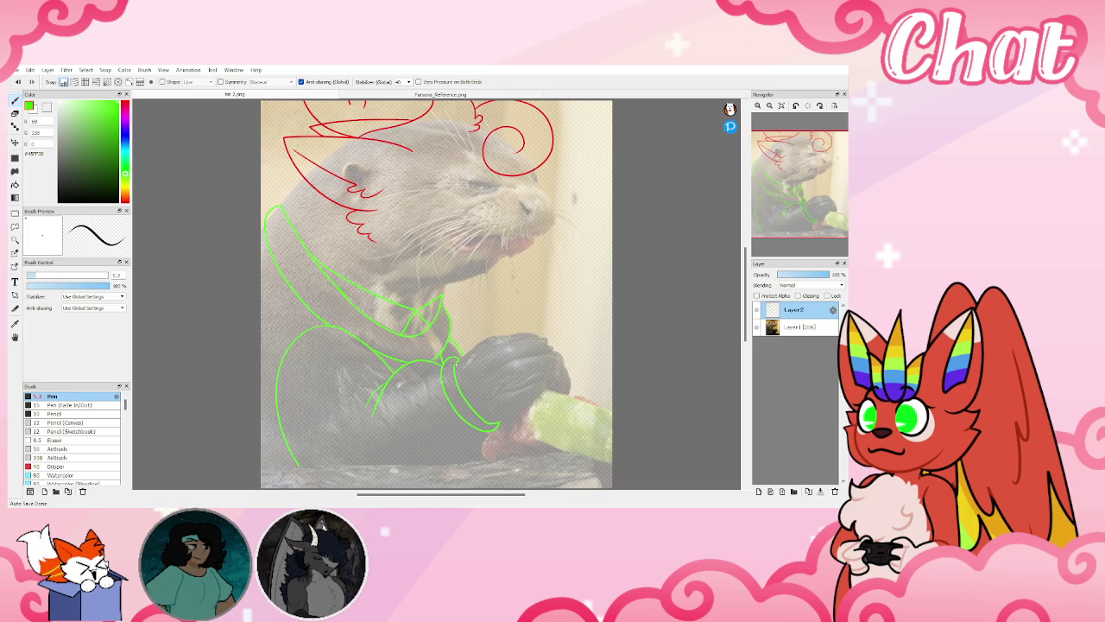
left_click(373, 96)
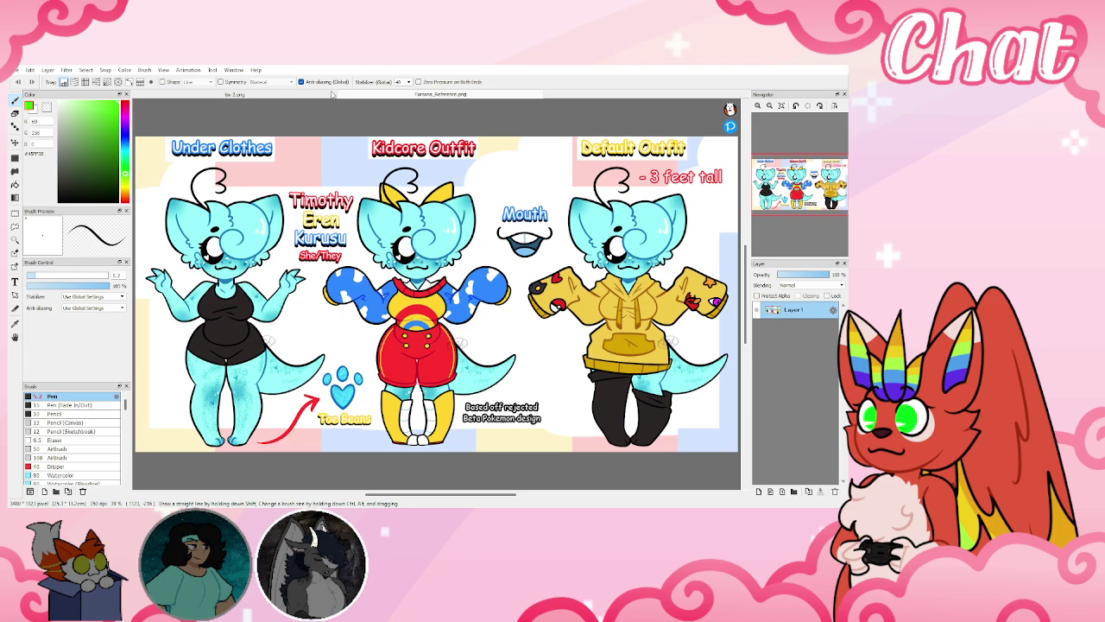
left_click(325, 94)
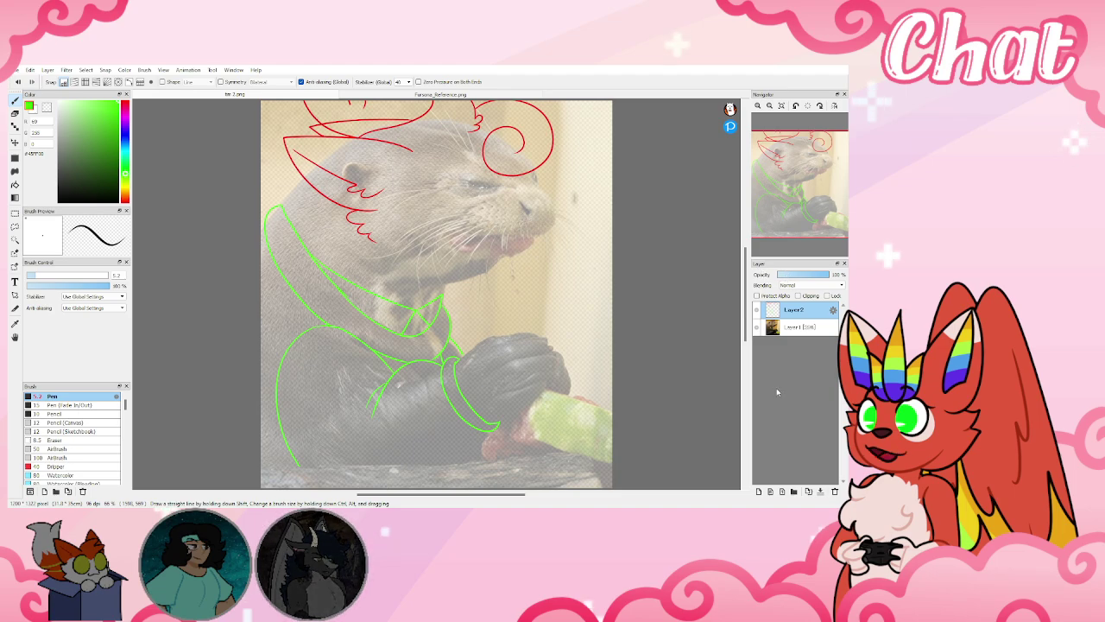
Add a new layer and ink the large ear's outline and cheek fluff in black over the red sketch, redoing the first stroke
left_click(759, 491)
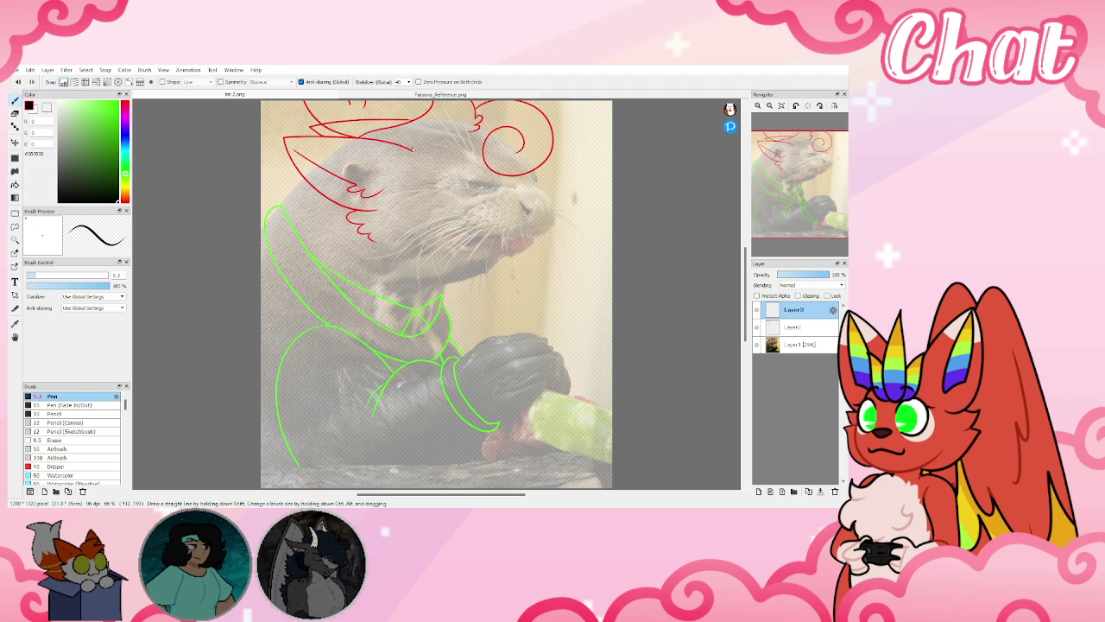
left_click_drag(380, 137, 281, 131)
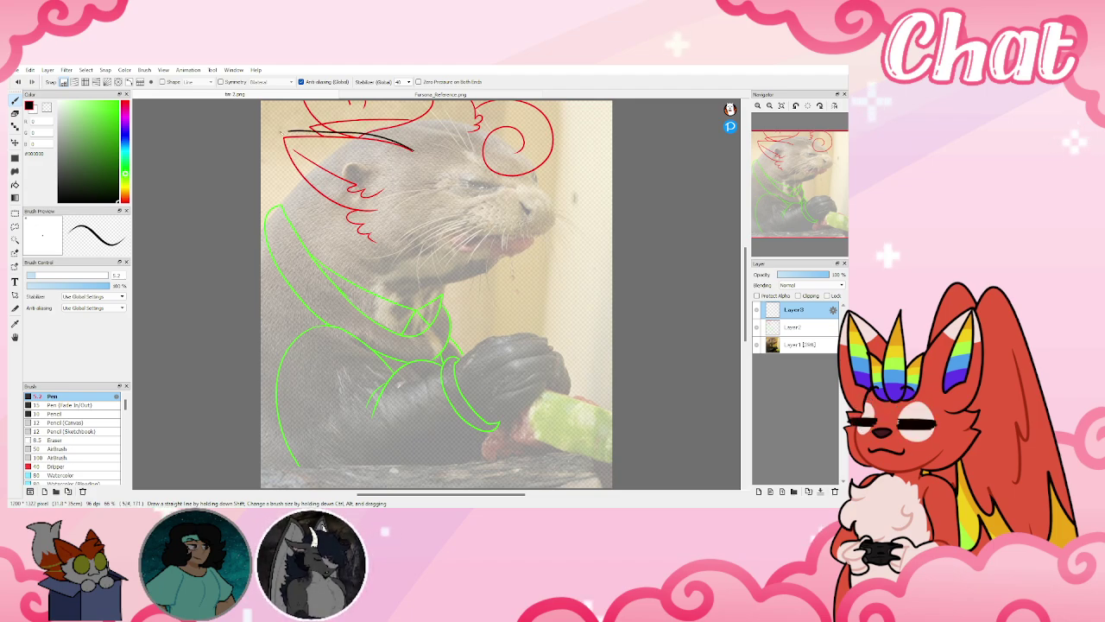
left_click(14, 82)
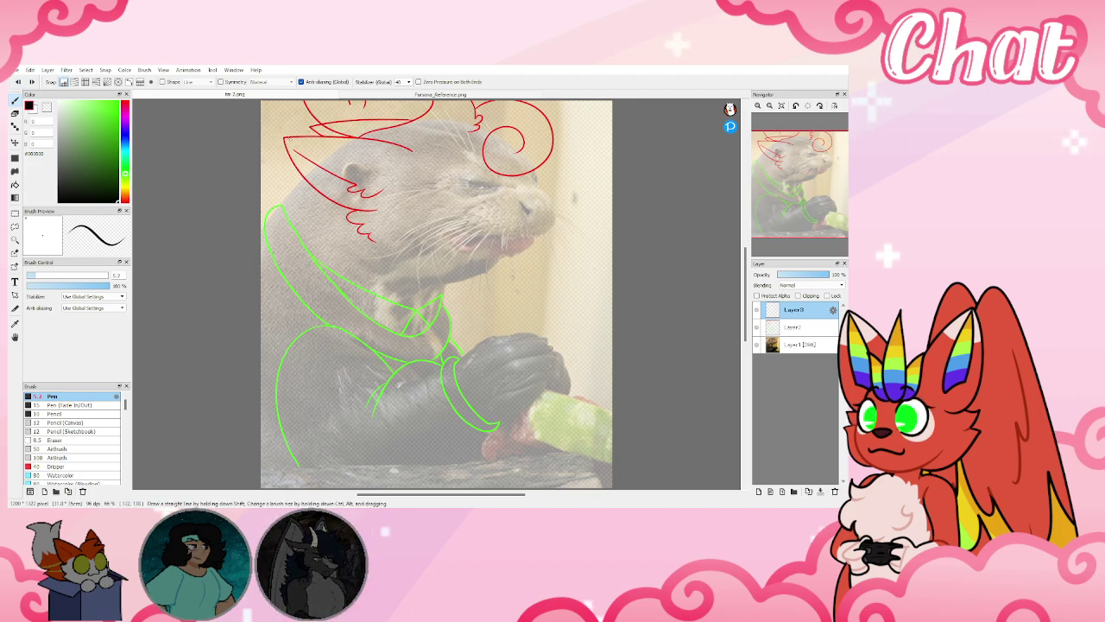
left_click_drag(283, 136, 411, 148)
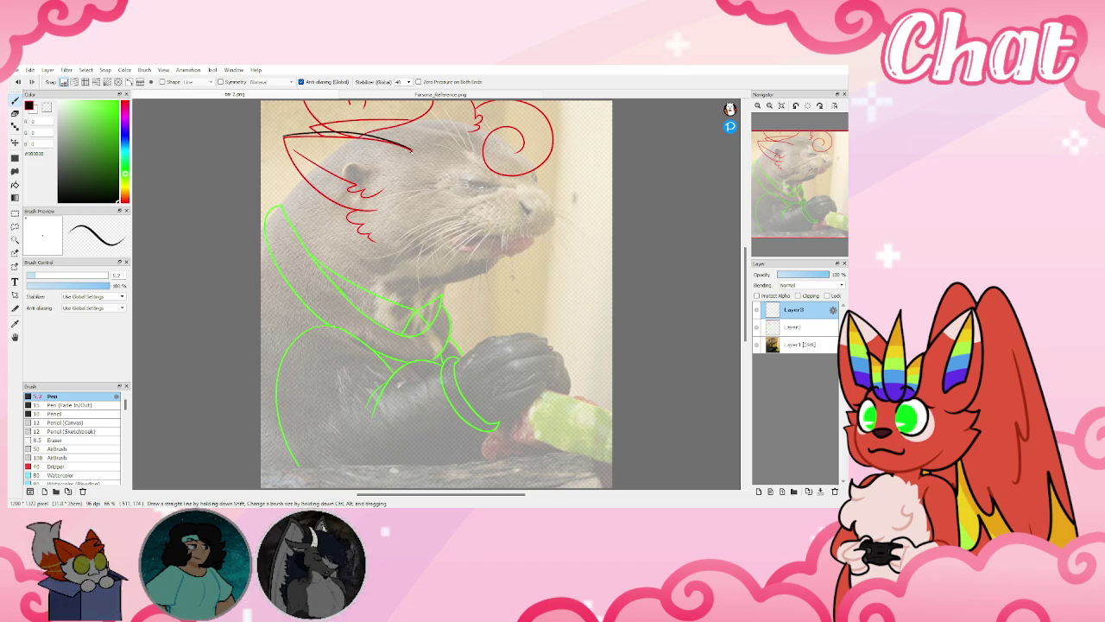
mouse_move(283, 138)
left_mouse_down()
mouse_move(310, 189)
mouse_move(366, 210)
mouse_move(351, 207)
mouse_move(381, 244)
left_mouse_up()
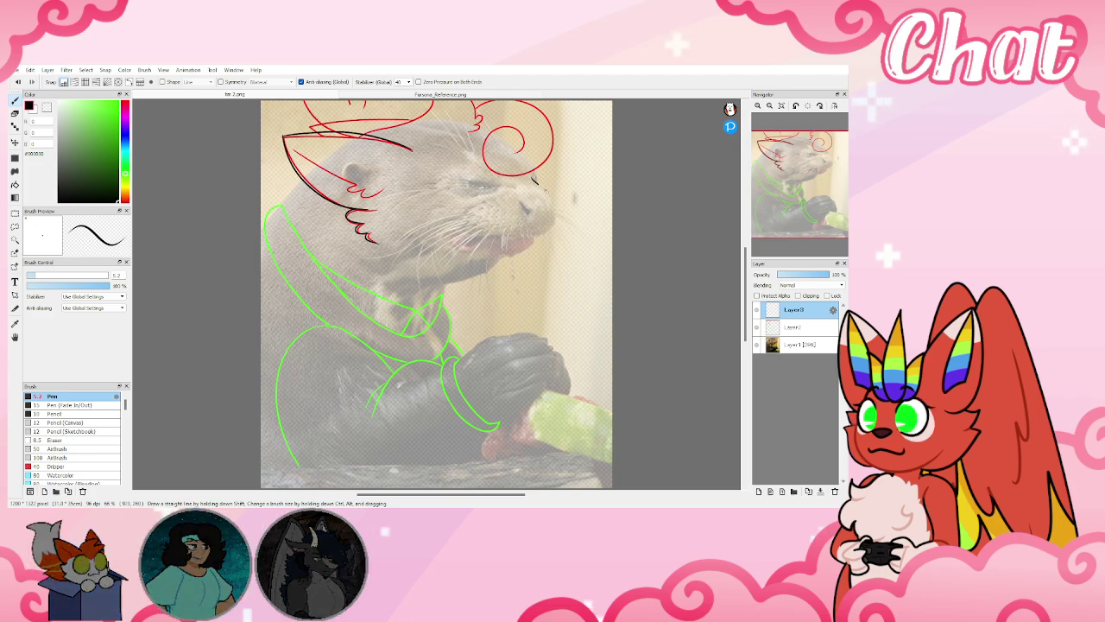
Ink the muzzle's contour and the open mouth with its row of pointed teeth in black
mouse_move(532, 178)
left_mouse_down()
mouse_move(553, 202)
mouse_move(527, 234)
mouse_move(463, 246)
mouse_move(493, 235)
mouse_move(480, 250)
left_mouse_up()
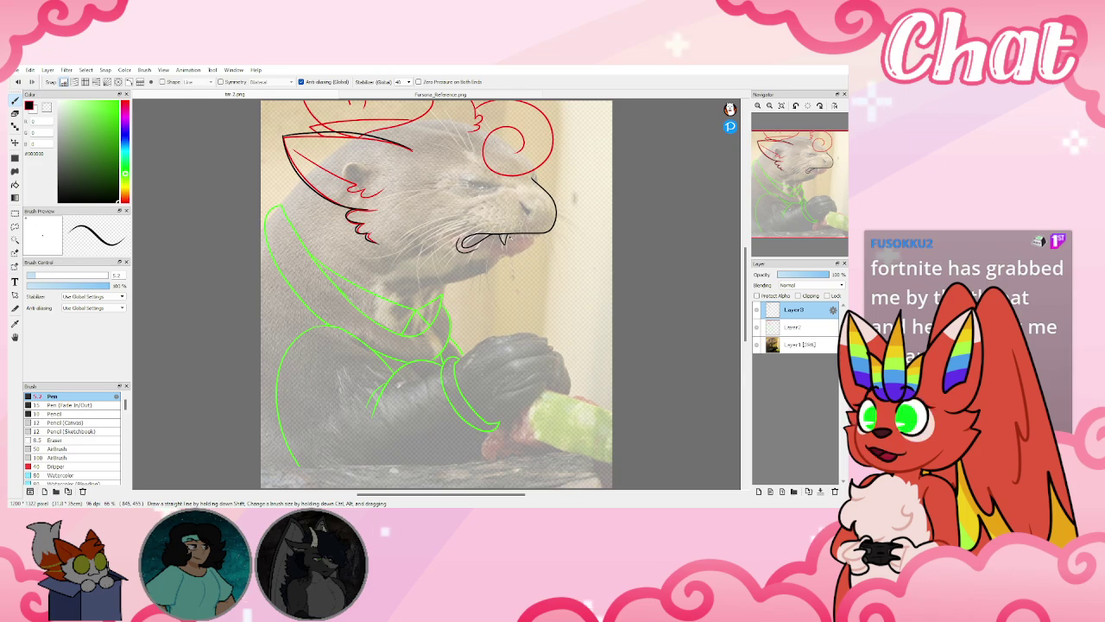
left_click_drag(521, 232, 537, 247)
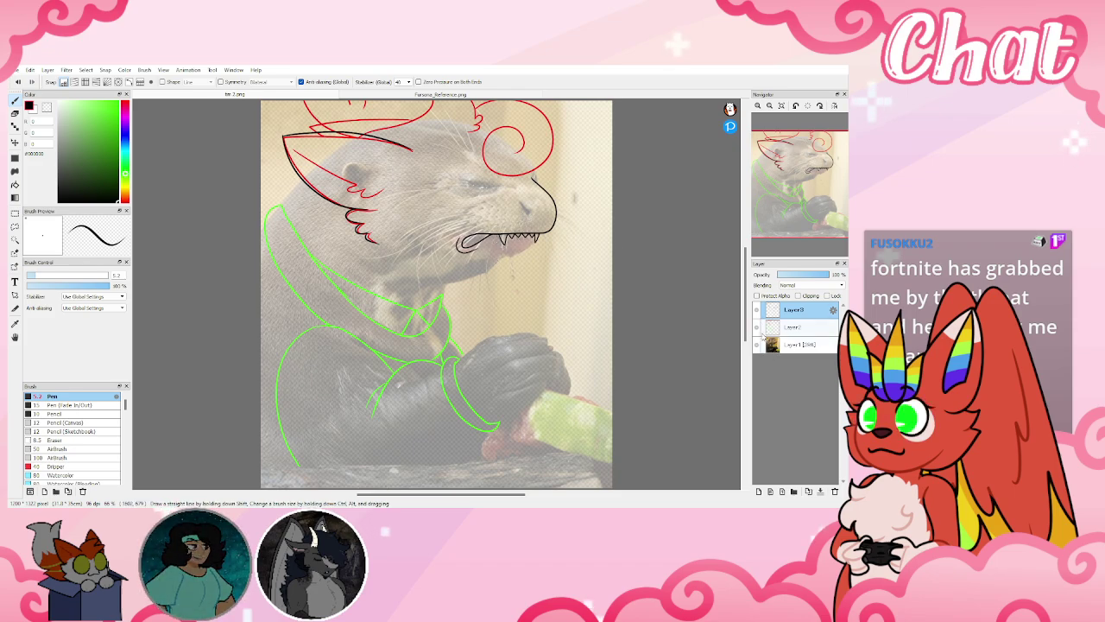
Inspect the otter photo above the sketch at full opacity, return it to the bottom at 50% opacity, and reselect the line-art layer
mouse_move(765, 342)
left_mouse_down()
mouse_move(781, 309)
mouse_move(830, 274)
left_mouse_up()
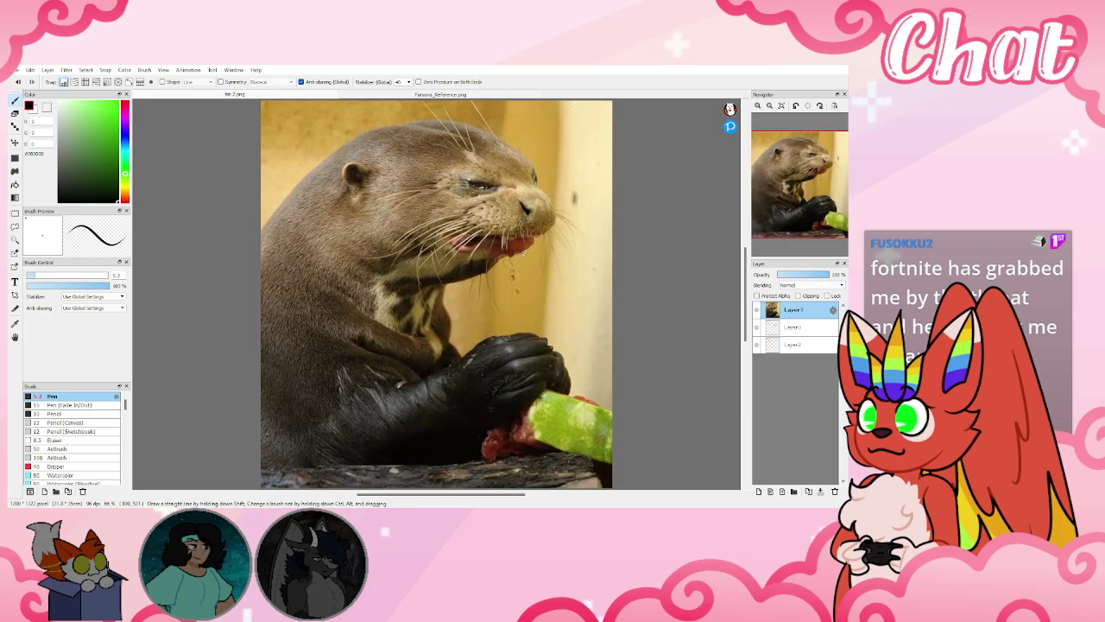
mouse_move(807, 278)
left_mouse_down()
mouse_move(779, 277)
mouse_move(806, 277)
mouse_move(799, 347)
left_mouse_up()
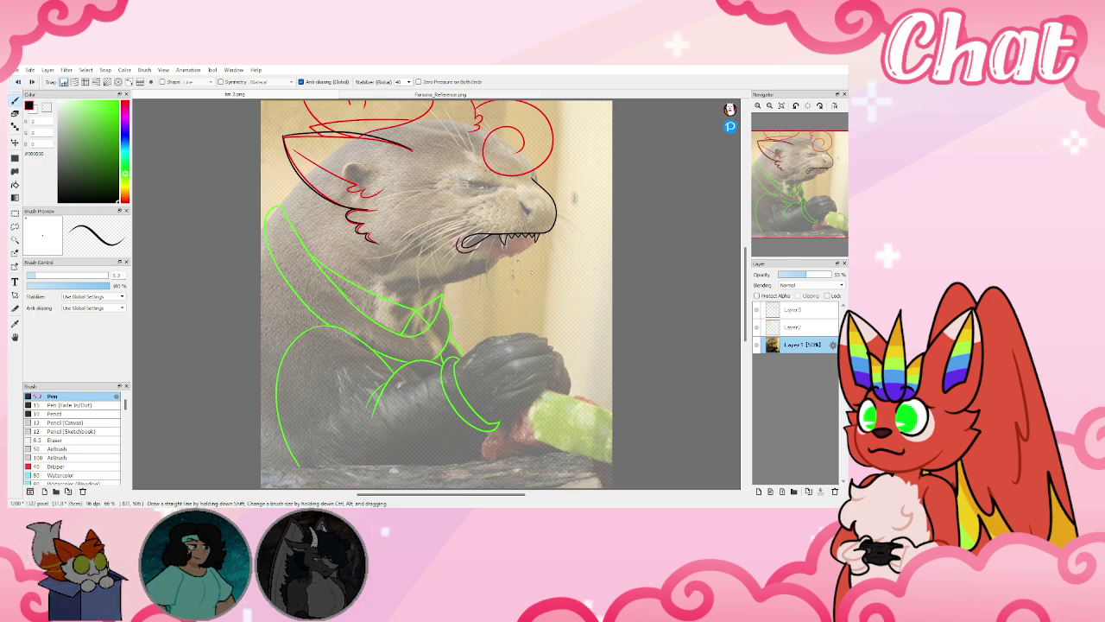
left_click(767, 305)
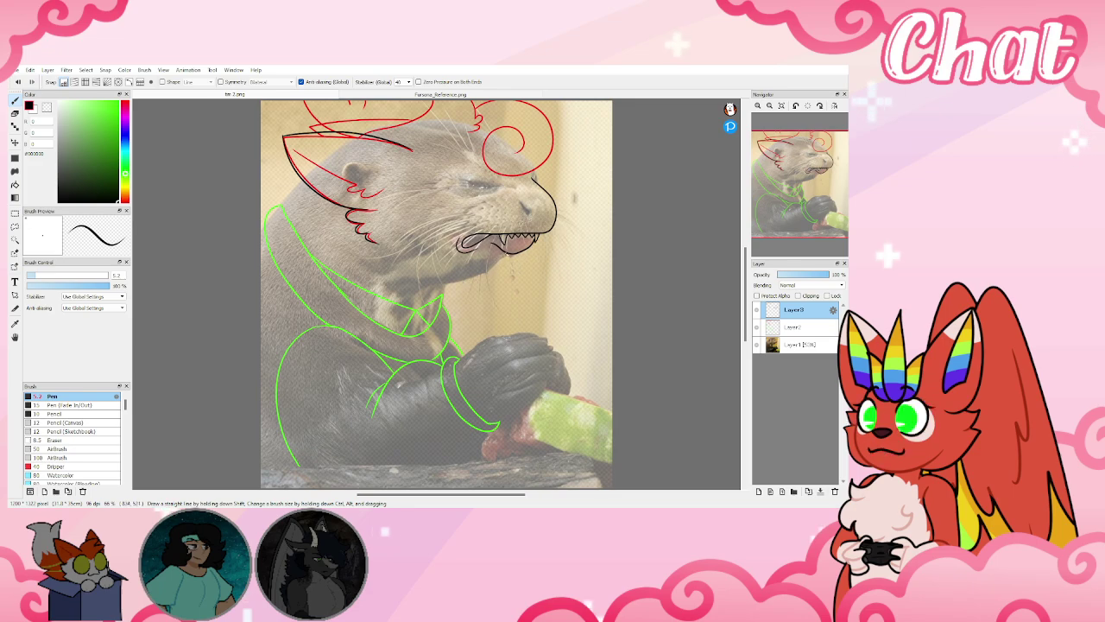
Ink the jaw line, nostril and spiral hair curl in black over the photo and red sketch
left_click_drag(502, 256, 466, 278)
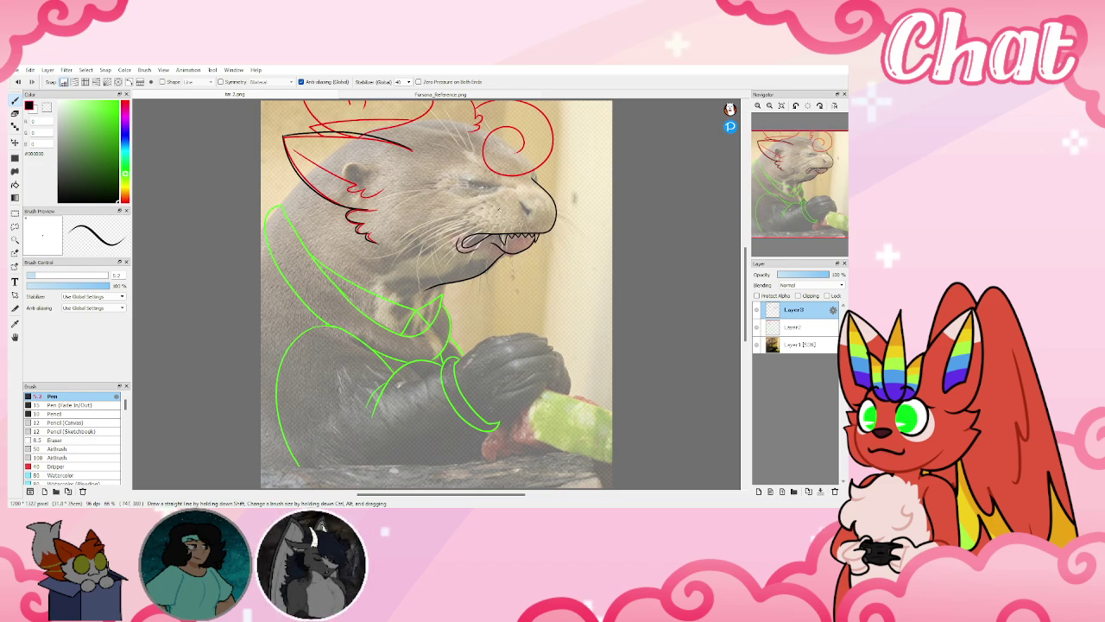
left_click_drag(522, 206, 528, 215)
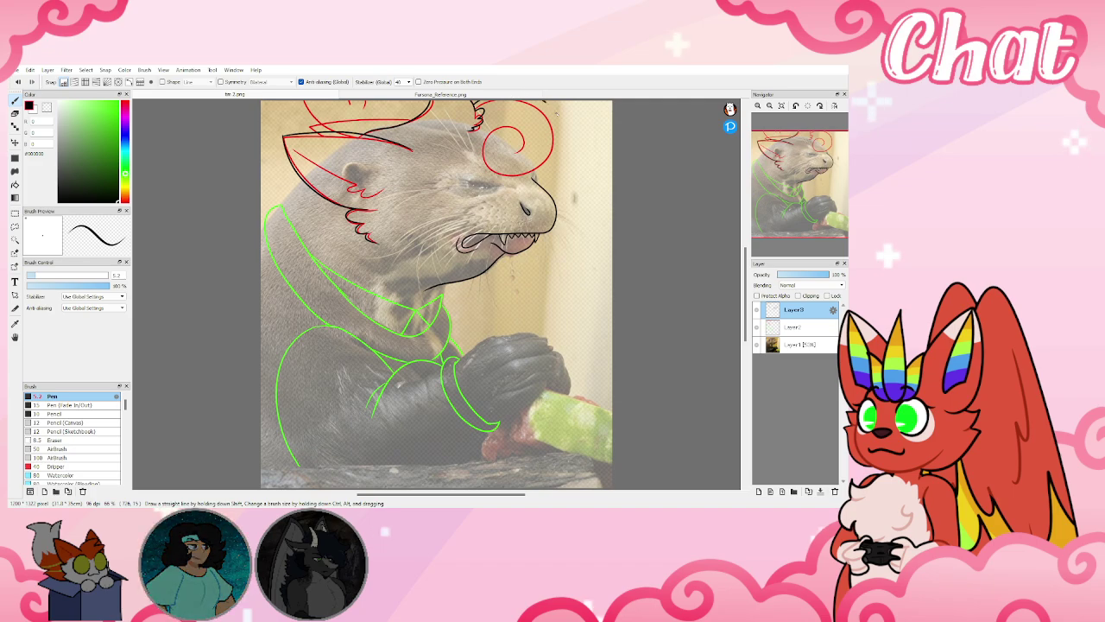
mouse_move(553, 161)
left_mouse_down()
mouse_move(515, 176)
mouse_move(484, 151)
mouse_move(511, 124)
mouse_move(519, 152)
left_mouse_up()
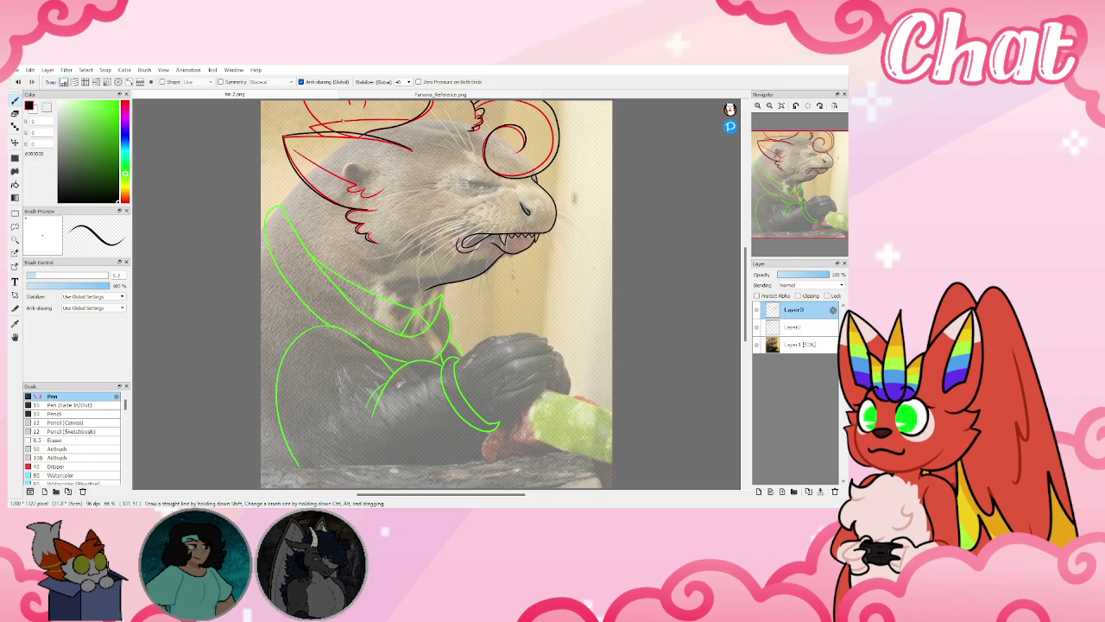
Ink the closed eye and inner-ear fluff in black, and check the line art with the photo layer toggled off and on
left_click(47, 106)
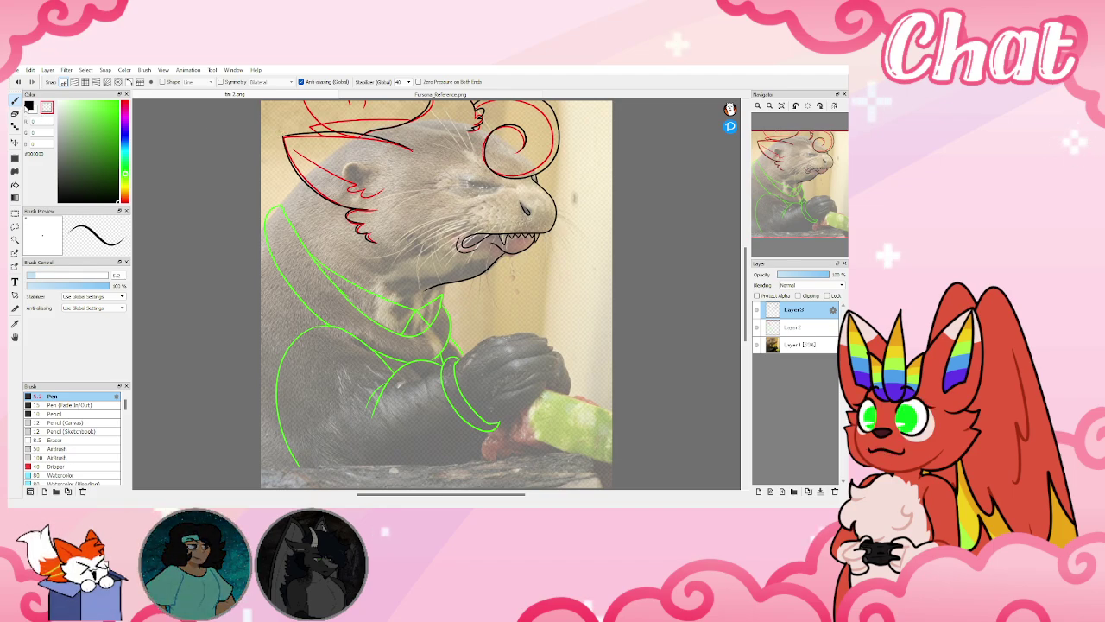
left_click(30, 106)
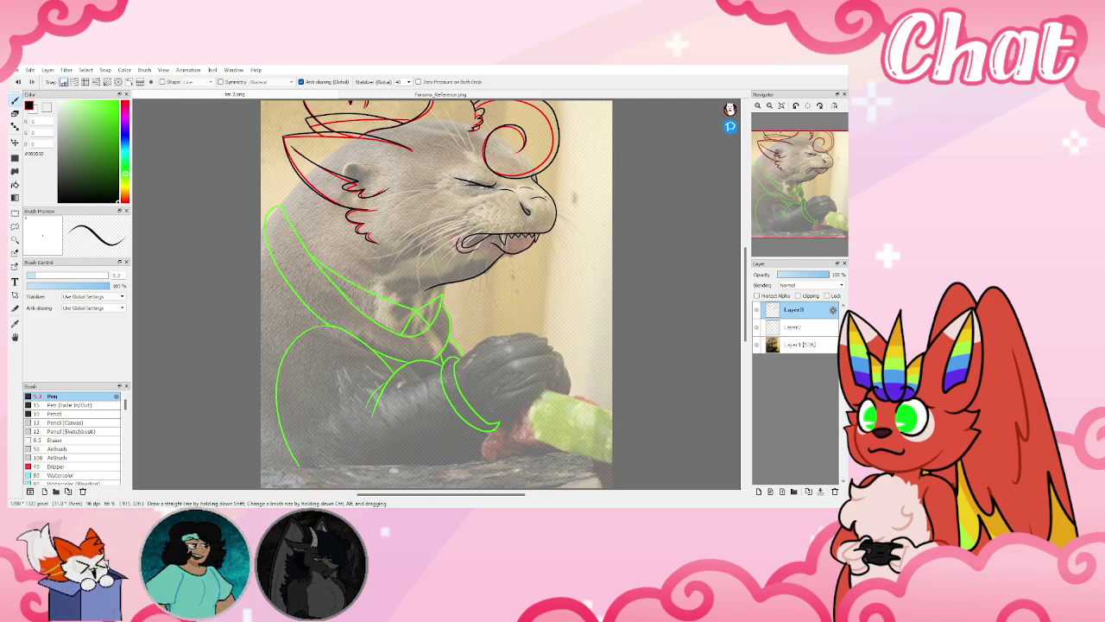
left_click(756, 344)
left_click(757, 345)
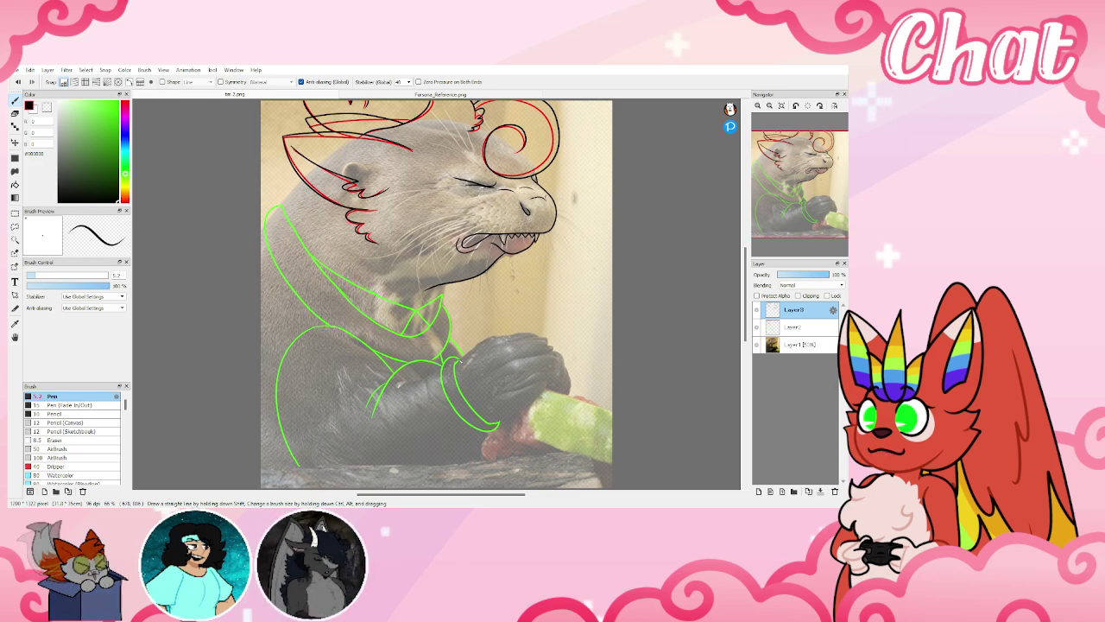
Ink the otter's near hand in black, from the wrist edge over the back of the hand and around its fingers
mouse_move(455, 361)
left_mouse_down()
mouse_move(480, 418)
mouse_move(499, 423)
left_mouse_up()
left_click_drag(455, 362, 471, 355)
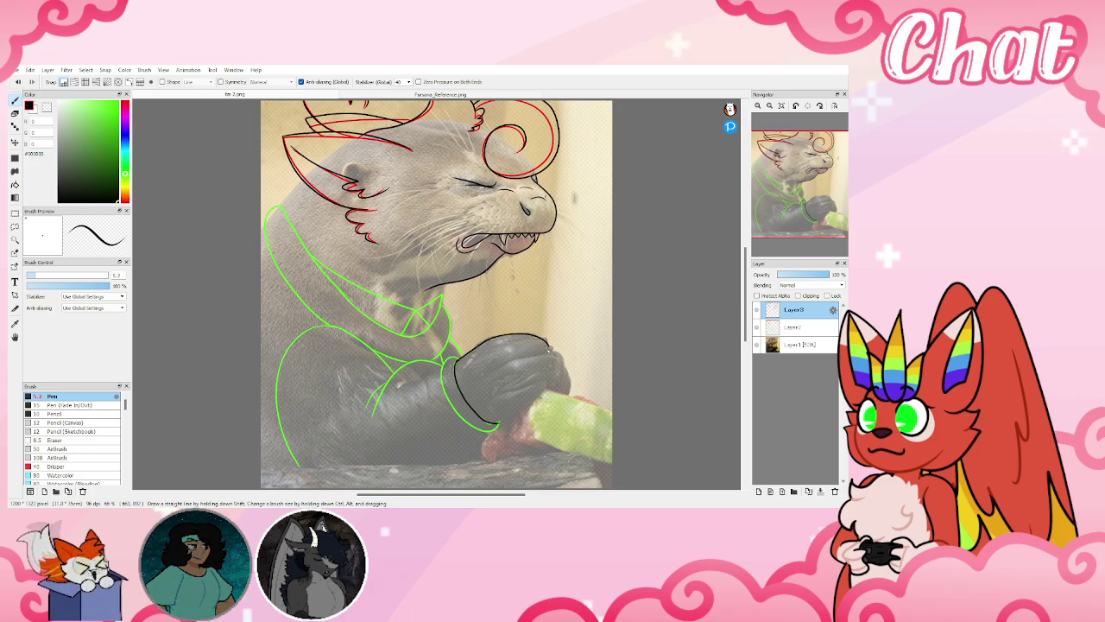
mouse_move(526, 355)
left_mouse_down()
mouse_move(562, 368)
mouse_move(536, 381)
mouse_move(496, 423)
left_mouse_up()
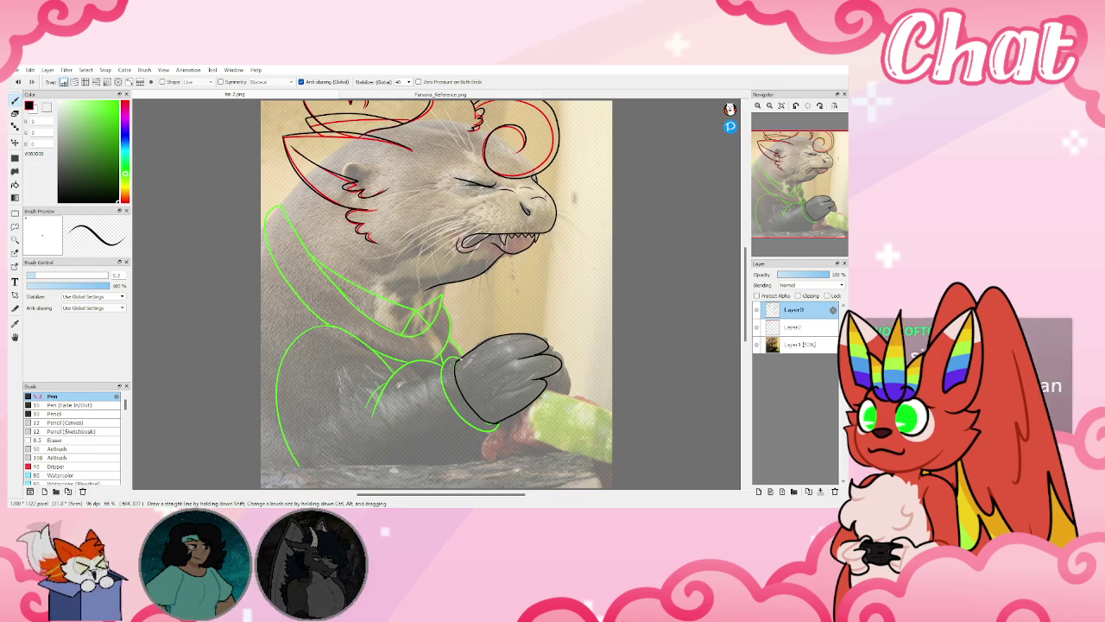
Ink the sleeve cuff, forearm fold and outer shoulder curve in black over the green clothing sketch
left_click_drag(441, 359, 453, 415)
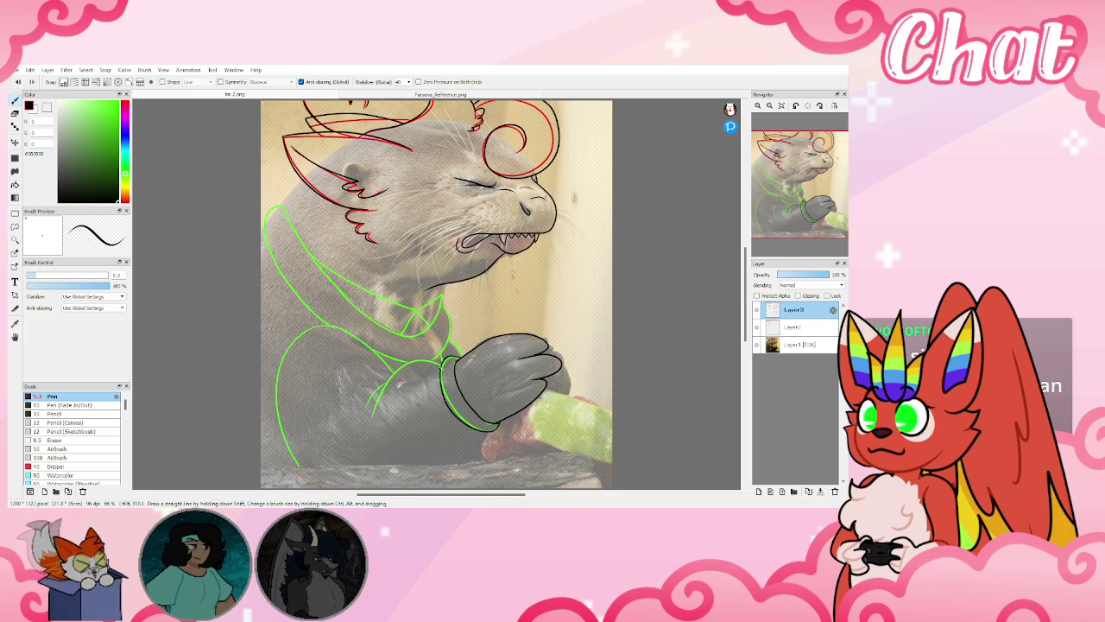
mouse_move(440, 357)
left_mouse_down()
mouse_move(385, 383)
mouse_move(373, 412)
mouse_move(371, 391)
mouse_move(364, 408)
left_mouse_up()
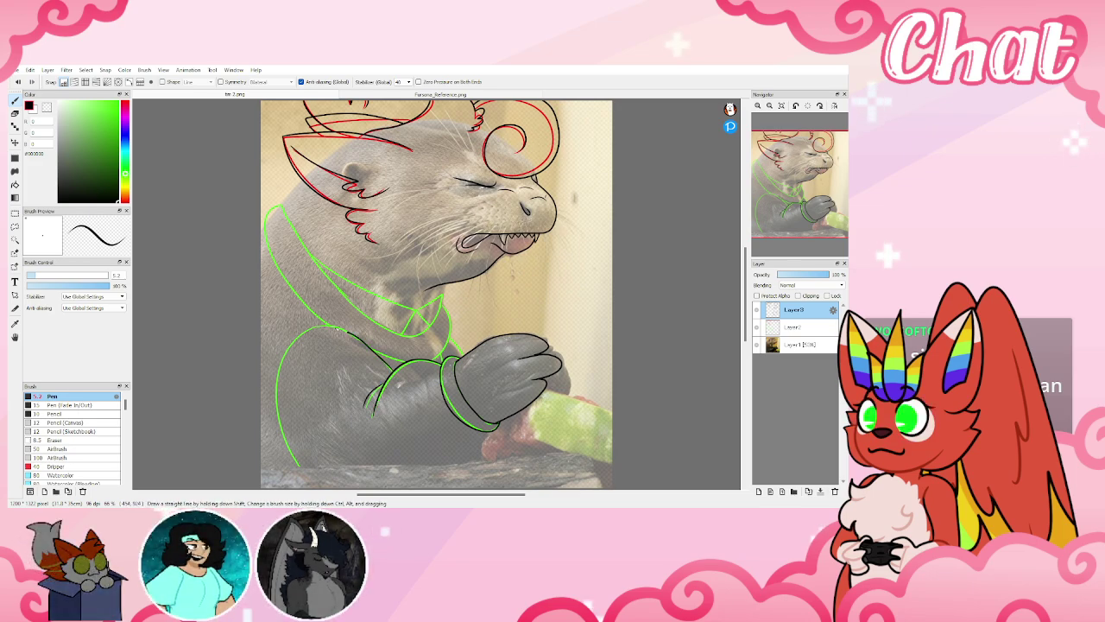
mouse_move(337, 328)
left_mouse_down()
mouse_move(315, 328)
mouse_move(279, 370)
left_mouse_up()
left_click_drag(279, 421, 298, 467)
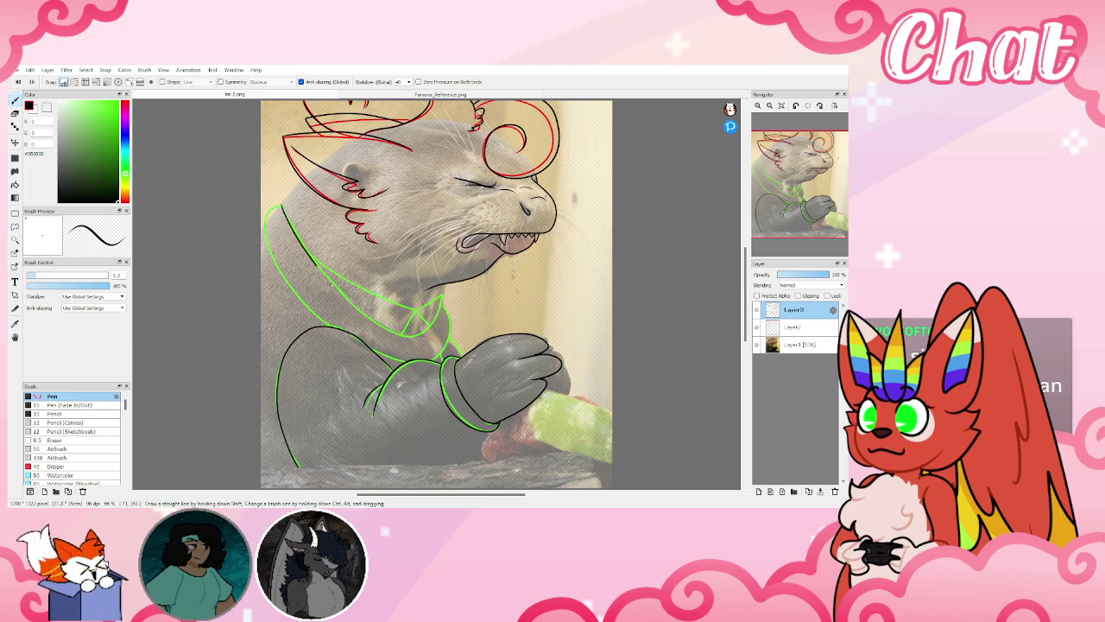
Ink the wide collar band and the pointed shirt collar in black, from the back of the neck to the chest
left_click_drag(330, 283, 407, 336)
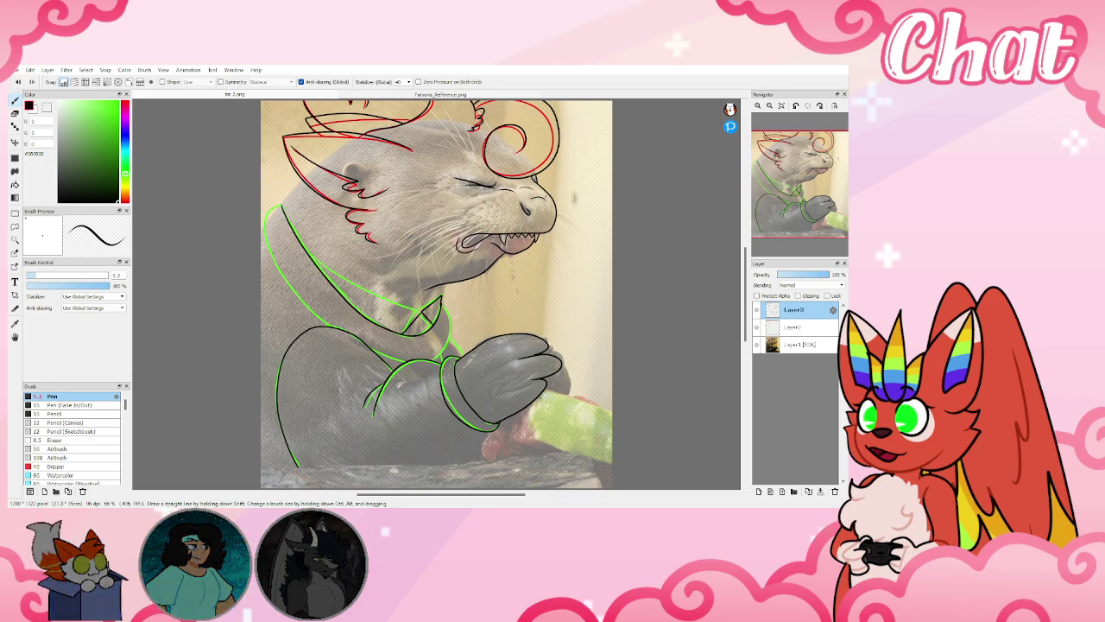
left_click_drag(421, 311, 320, 270)
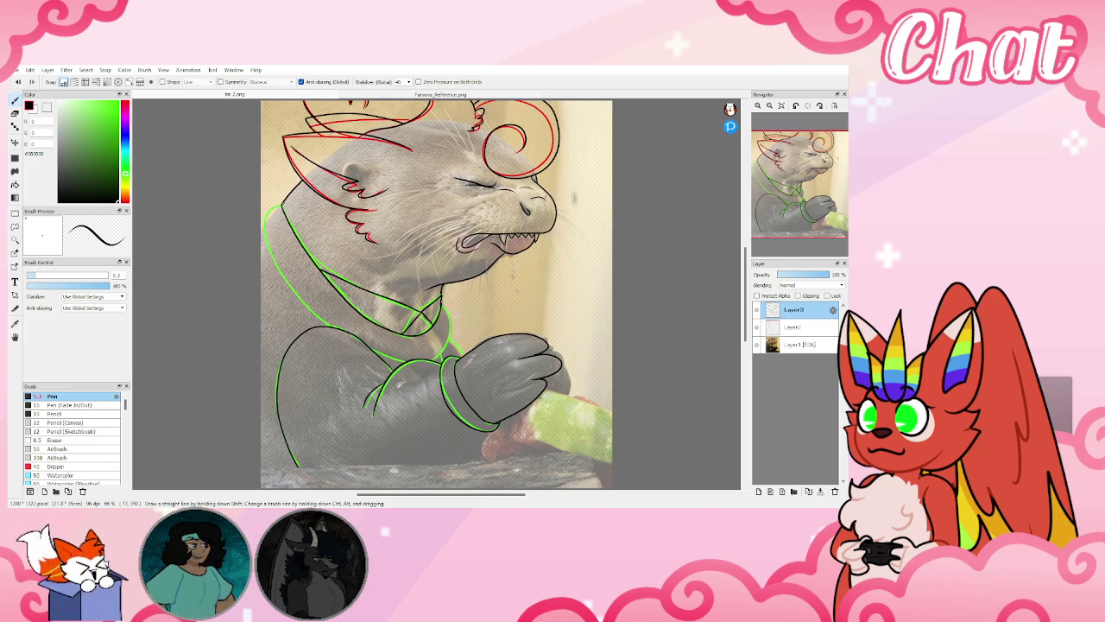
mouse_move(265, 208)
left_mouse_down()
mouse_move(271, 256)
mouse_move(320, 321)
mouse_move(379, 356)
left_mouse_up()
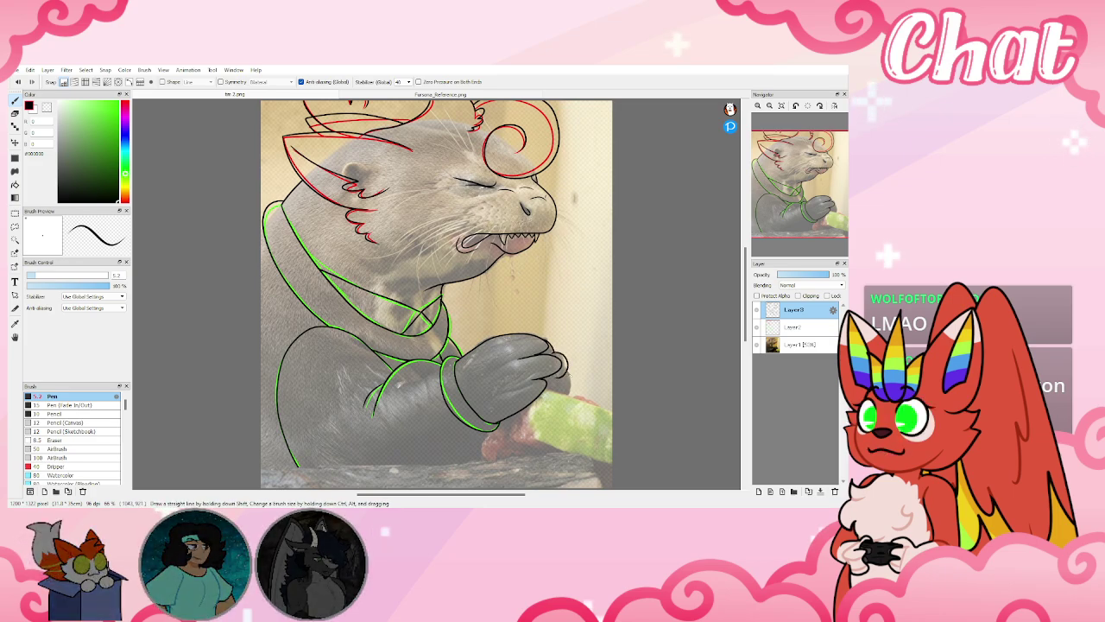
Finish inking the far hand's fingers and hide the otter photo layer
left_click_drag(565, 385, 569, 395)
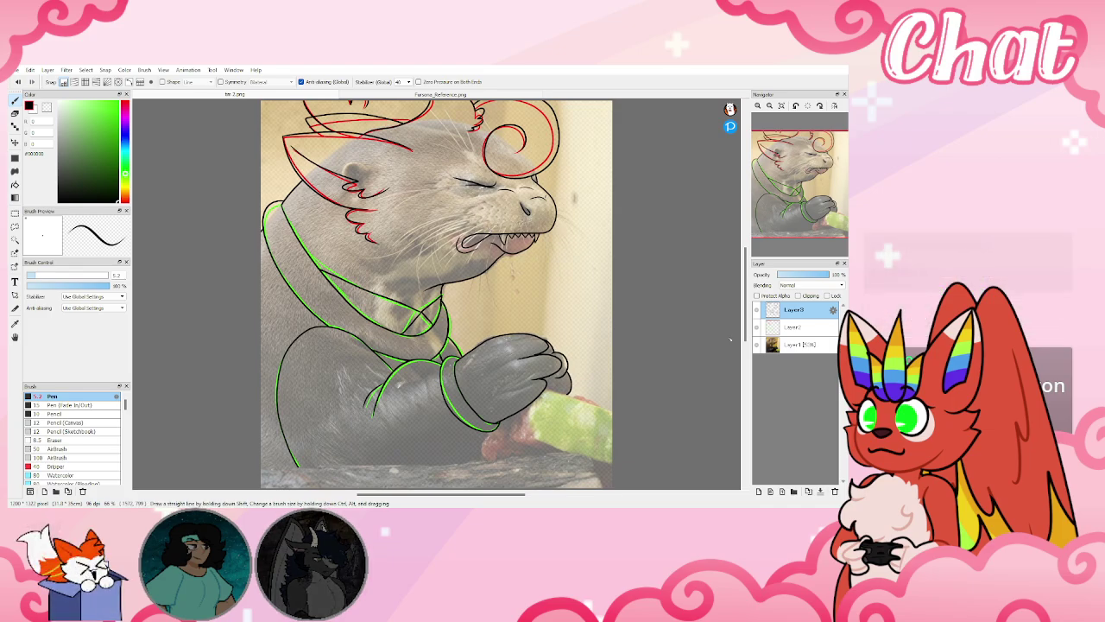
left_click(757, 344)
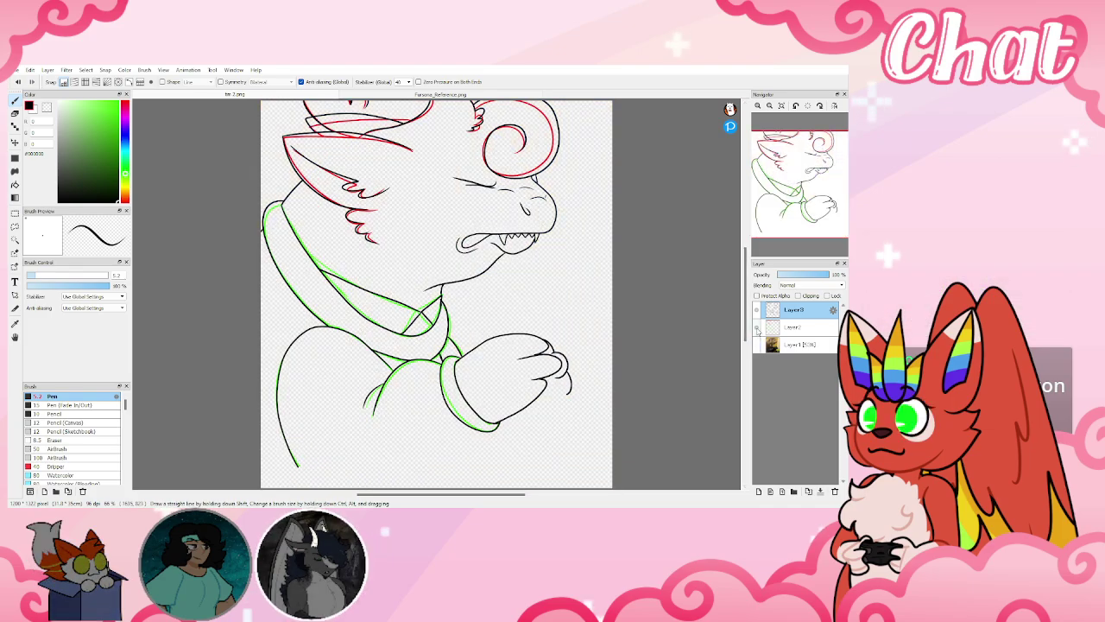
Hide the colored sketch layer, show the otter photo, and add a new layer directly below the line art
left_click(757, 328)
left_click(757, 345)
left_click(756, 347)
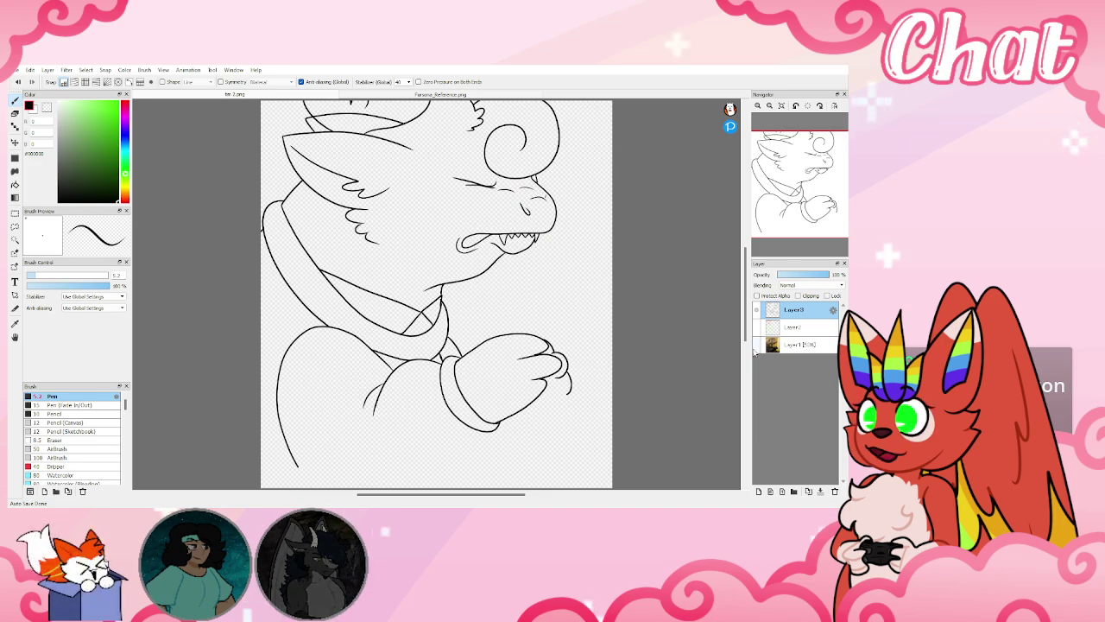
left_click(757, 346)
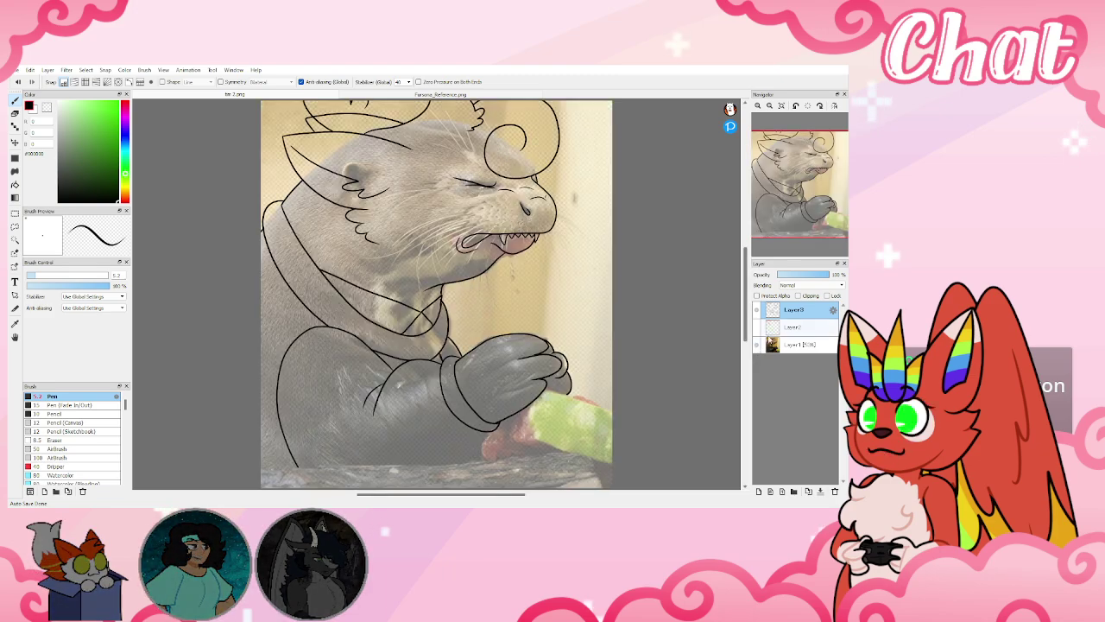
left_click(789, 328)
left_click(759, 491)
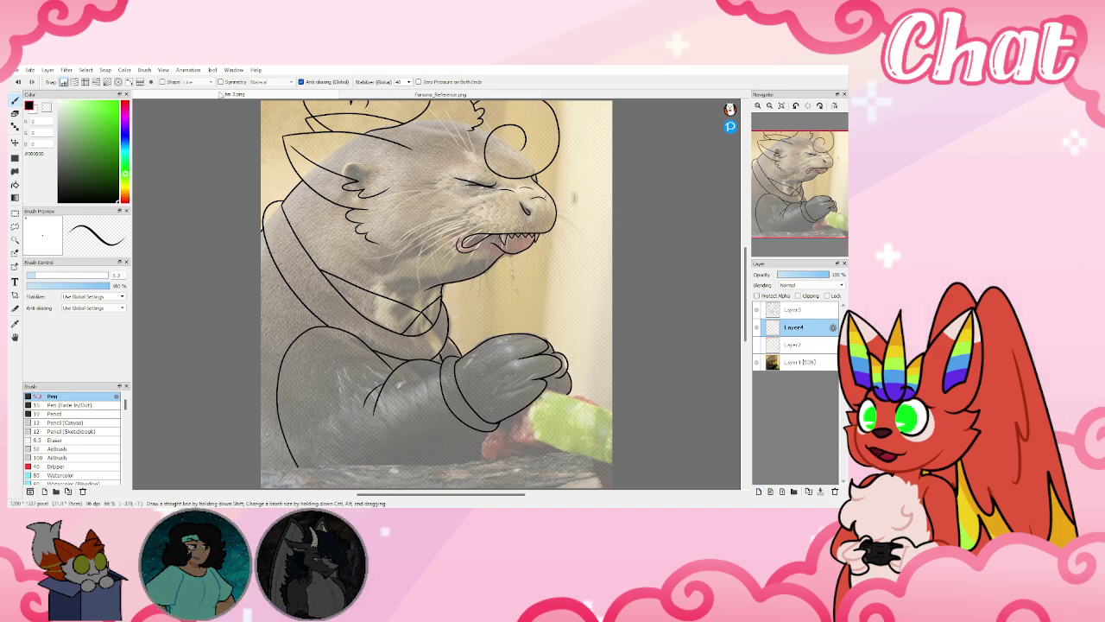
Fill the head, neck and near hand with light cyan sampled from the character reference sheet
left_click(411, 94)
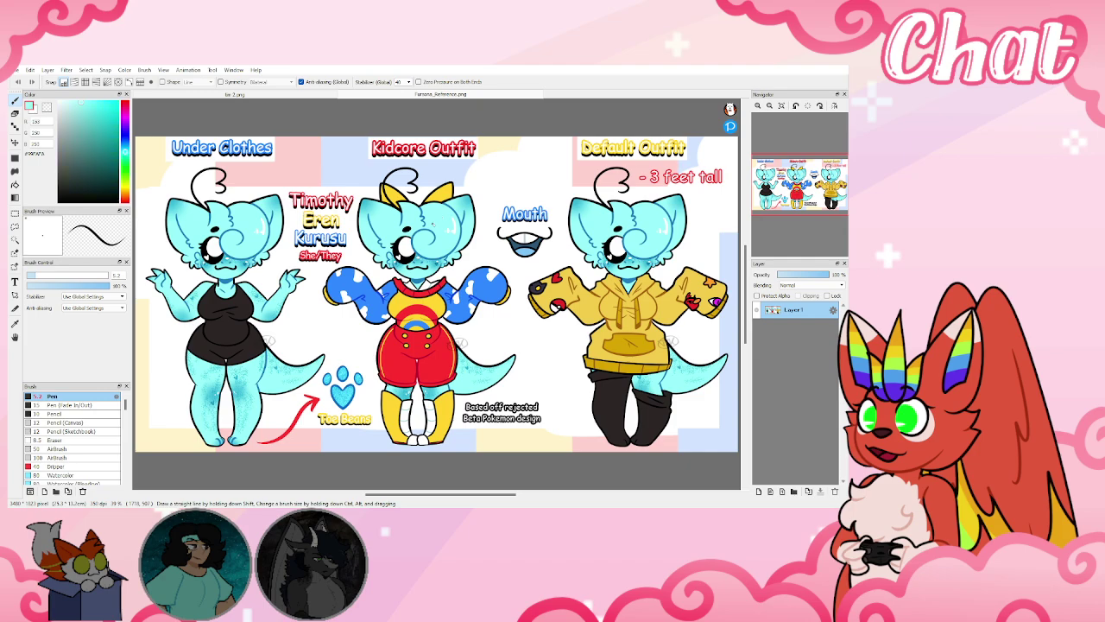
left_click(260, 97)
key("g")
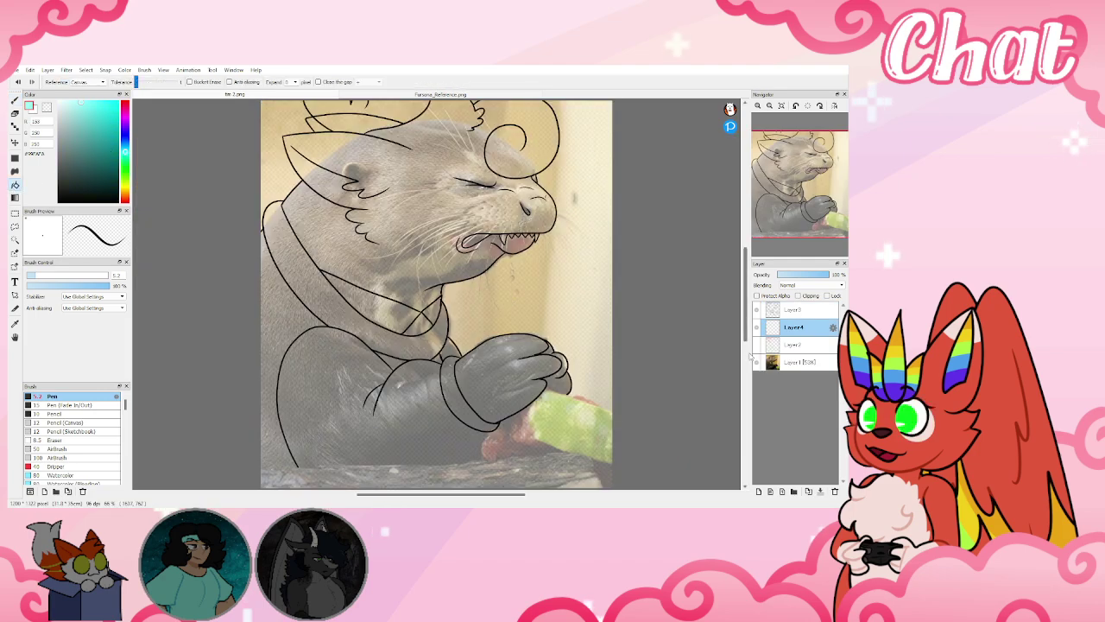
left_click(757, 362)
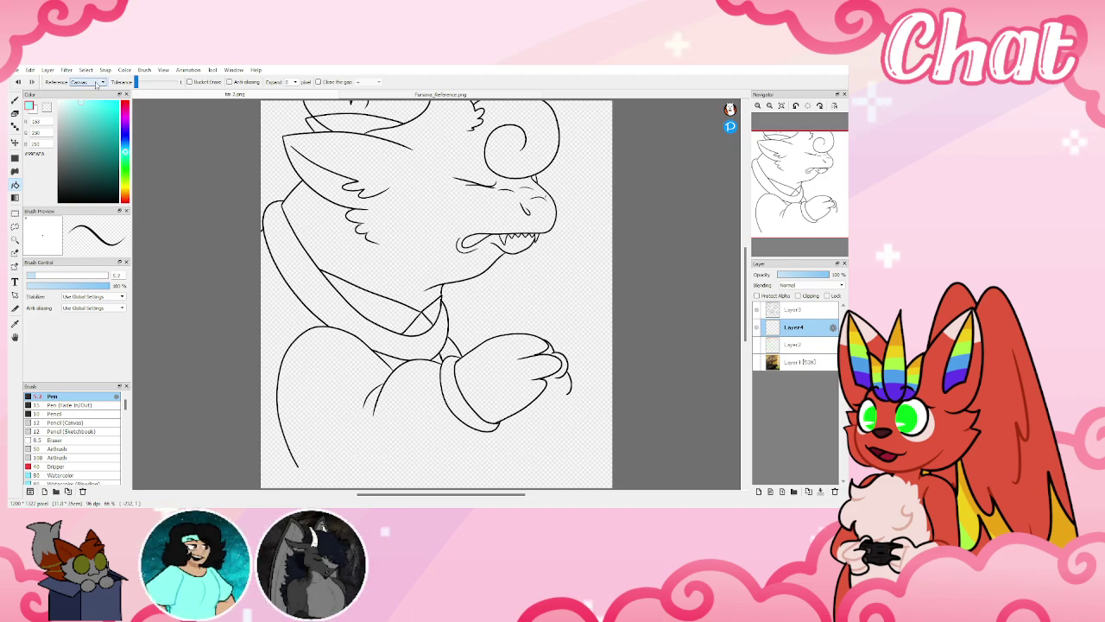
left_click(401, 159)
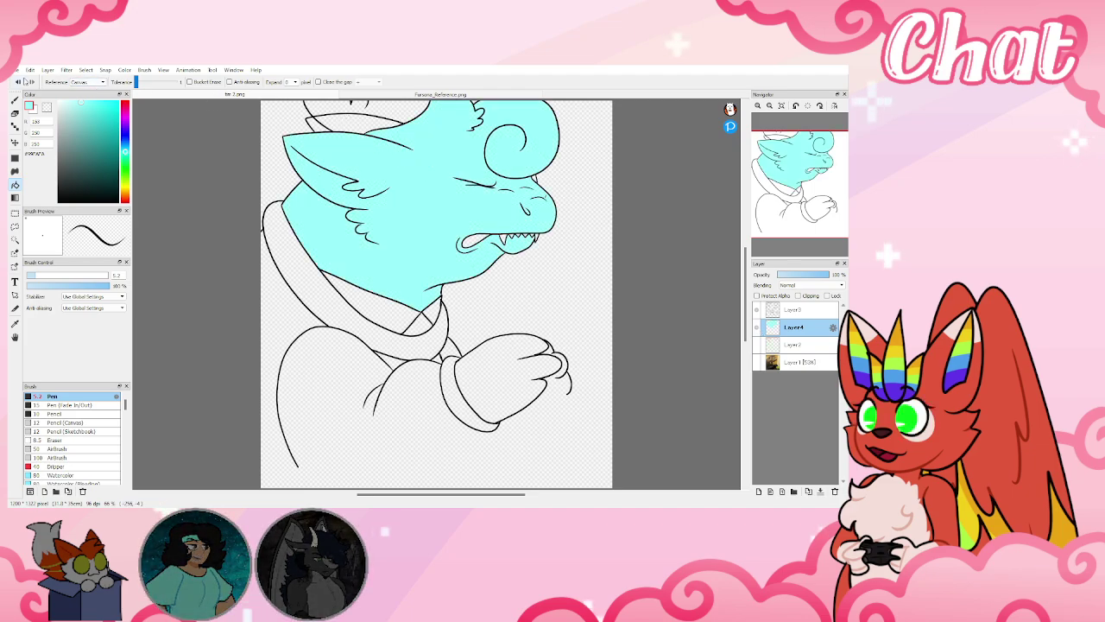
key("ctrl+z")
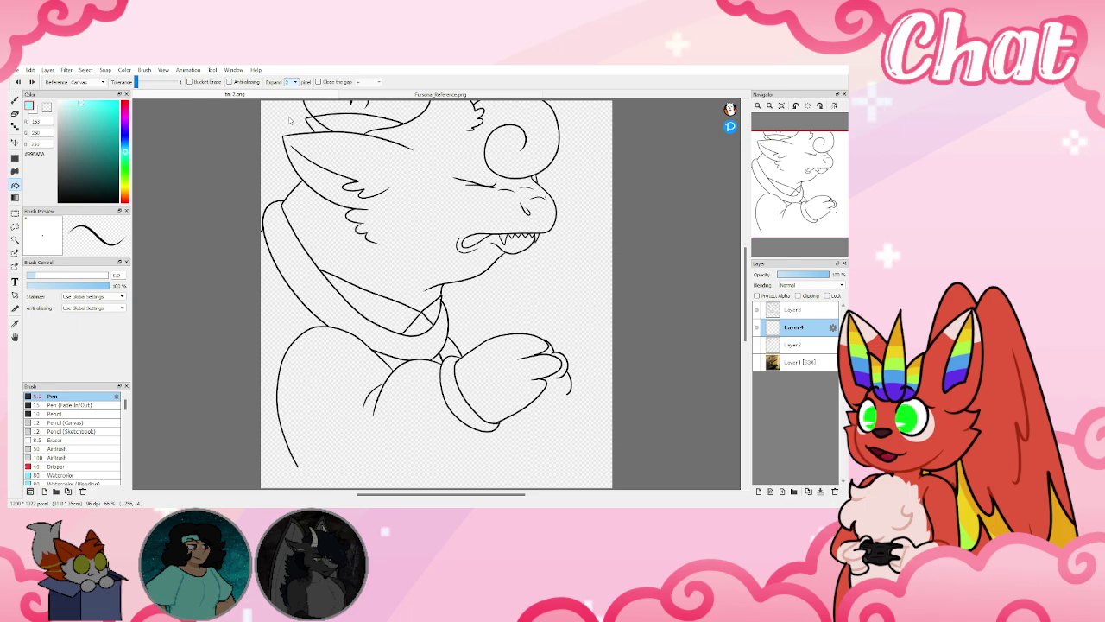
left_click(440, 161)
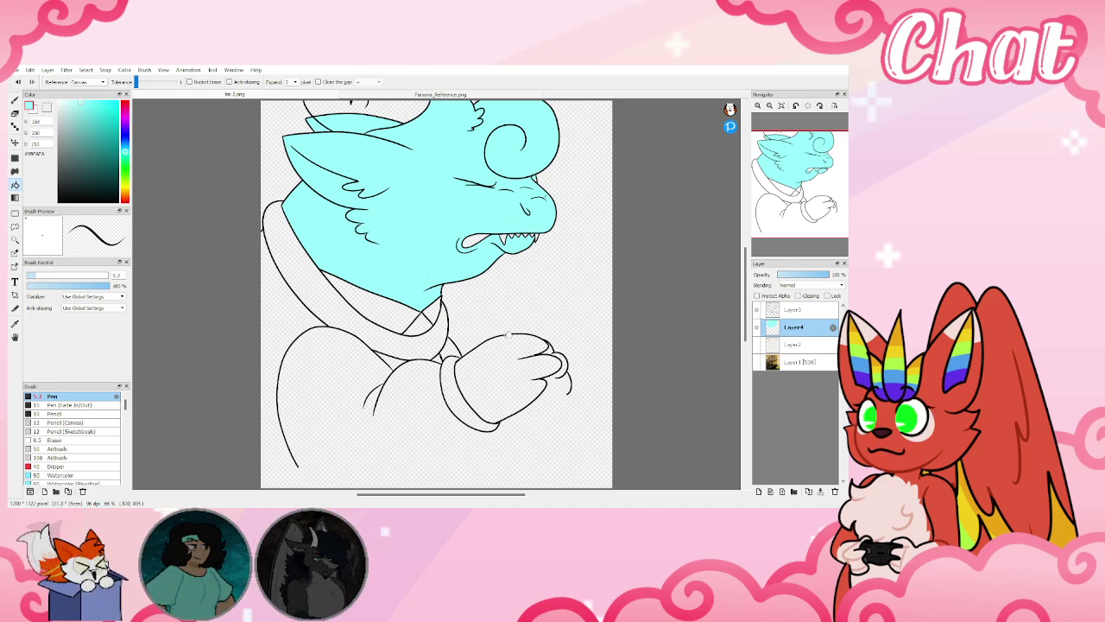
left_click(507, 363)
Show the otter photo layer as a guide for the open edge of the far hand
left_click(15, 99)
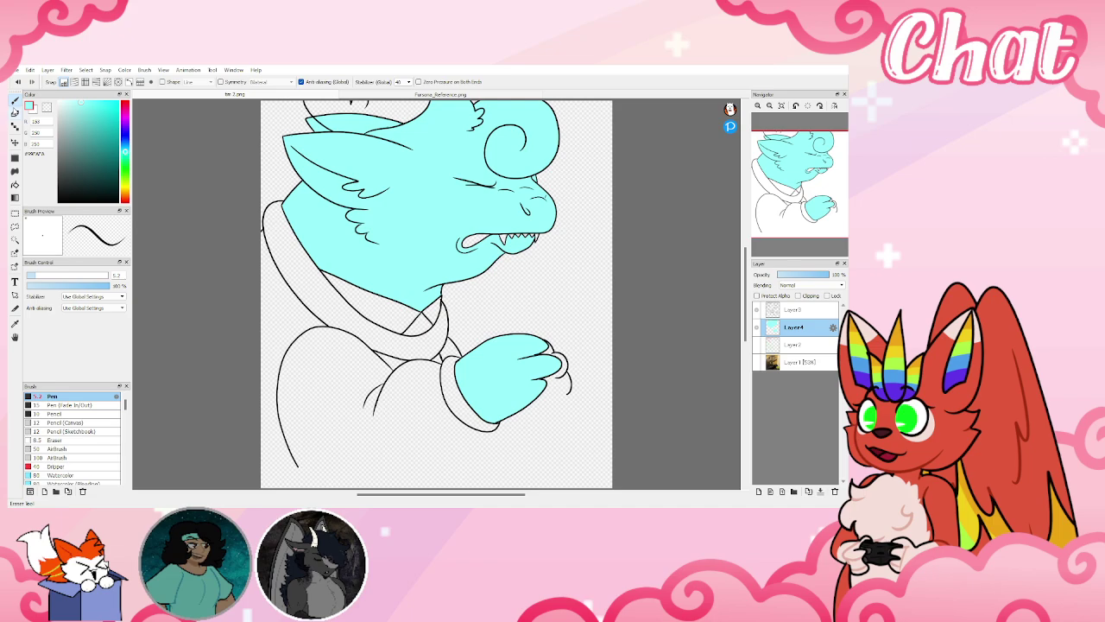
left_click(764, 359)
left_click(758, 360)
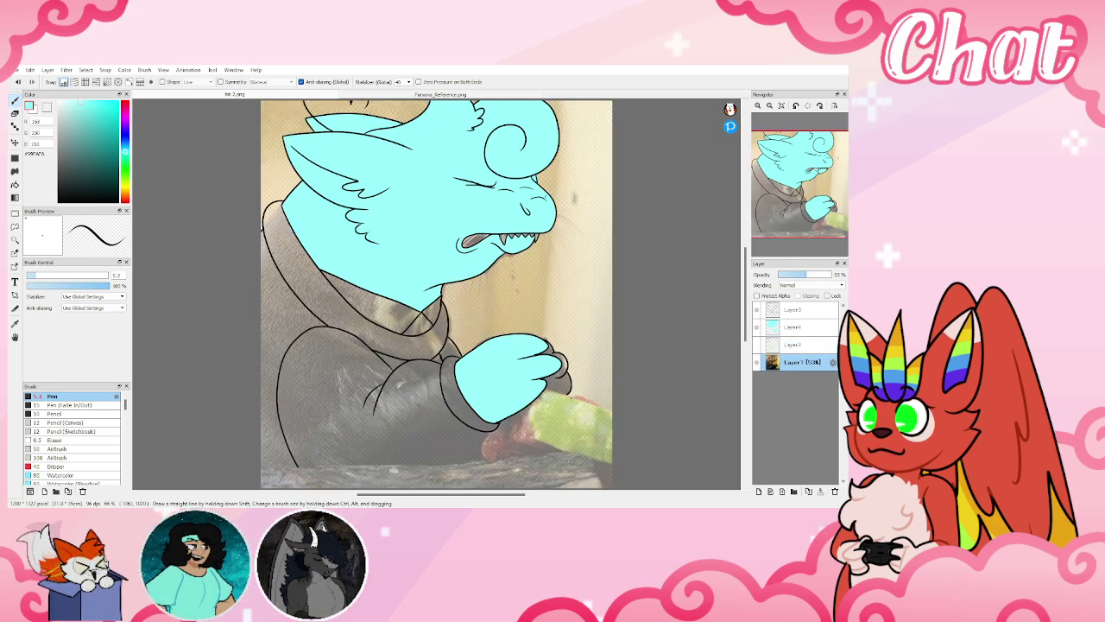
scroll(477, 373, "up", 5)
left_click_drag(467, 371, 496, 381)
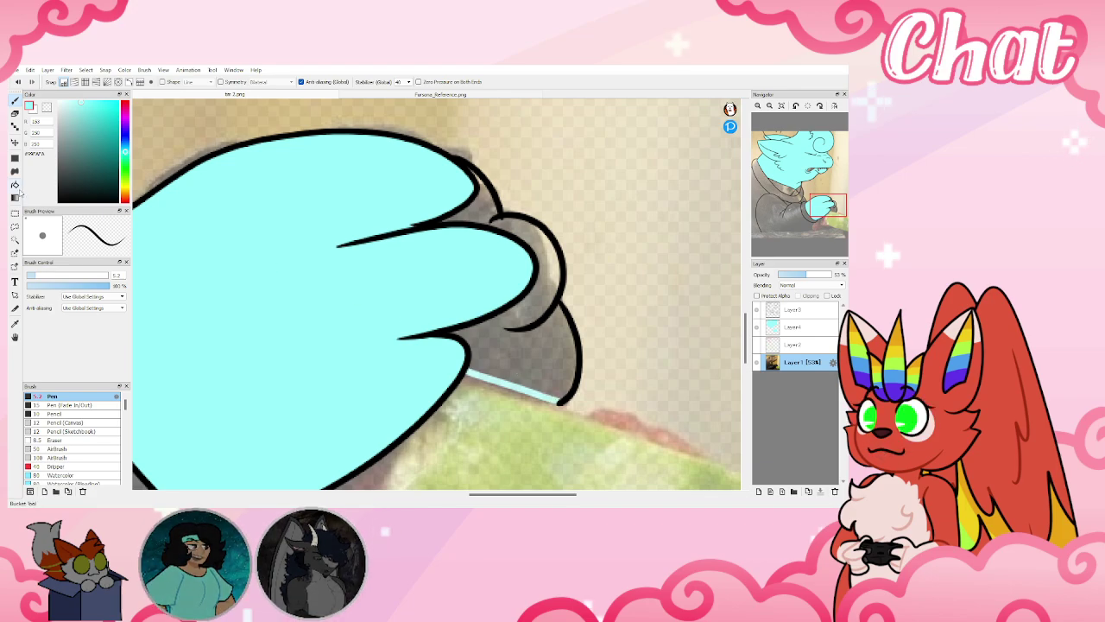
key("f")
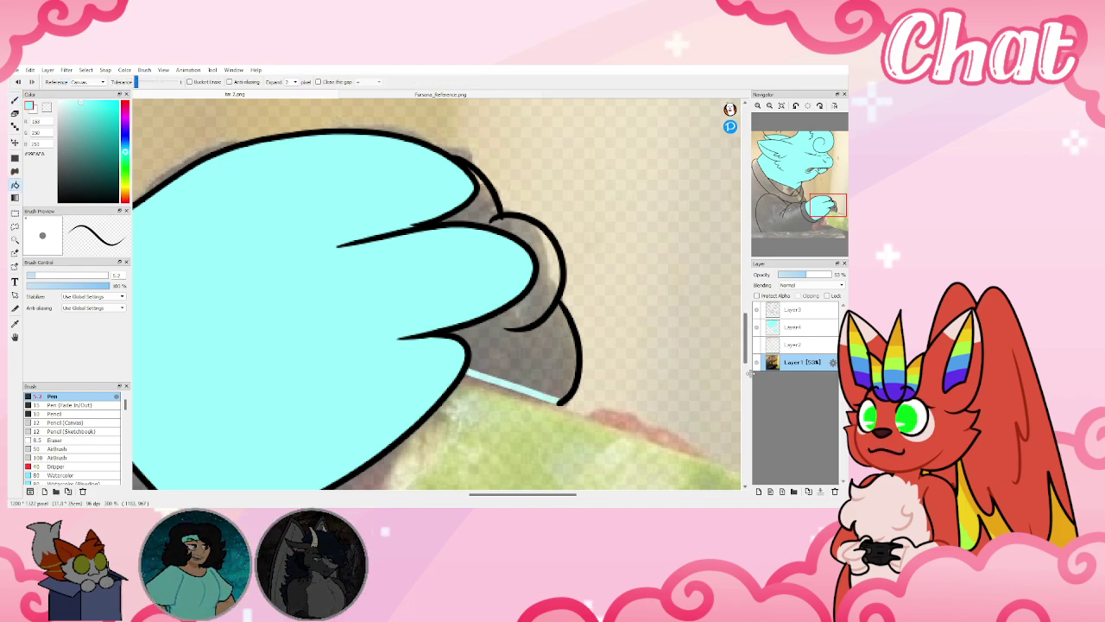
left_click(757, 362)
left_click(756, 362)
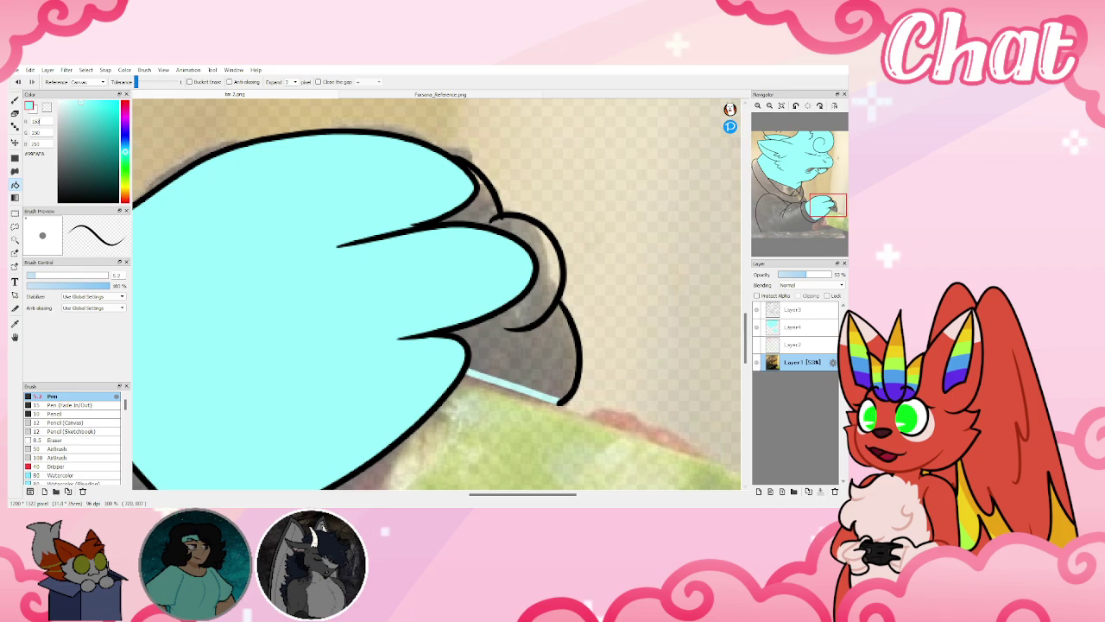
key("ctrl+z")
key("ctrl+z")
key("ctrl+z")
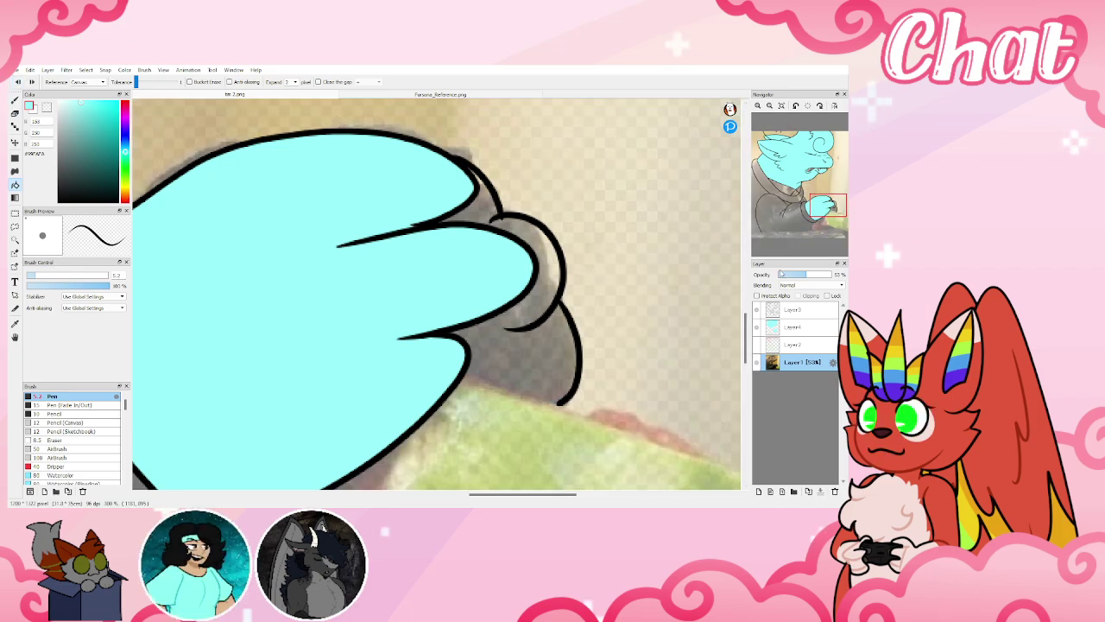
On the color layer, close the far hand's open lower edge with a cyan line, hide the photo, and fill its fingers cyan
left_click(793, 327)
key("b")
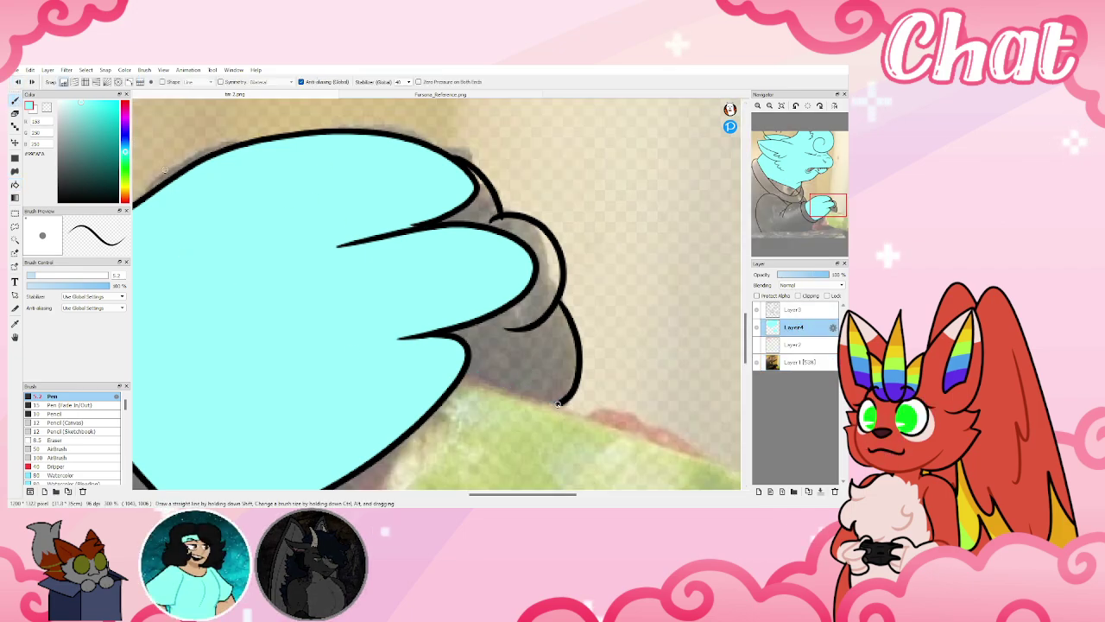
left_click_drag(558, 403, 533, 393)
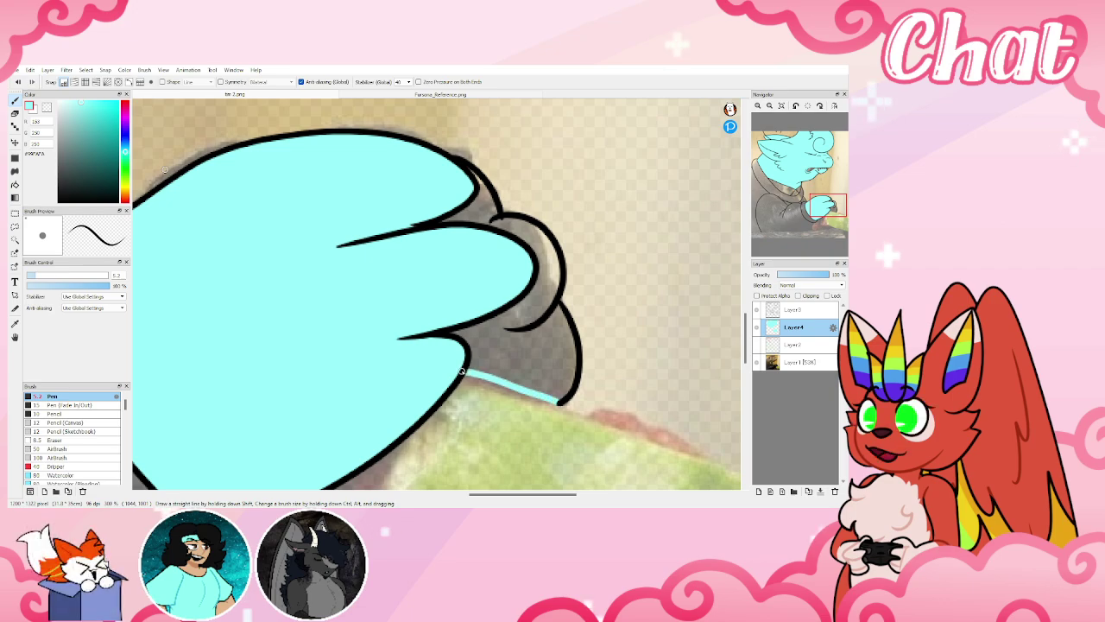
left_click(756, 362)
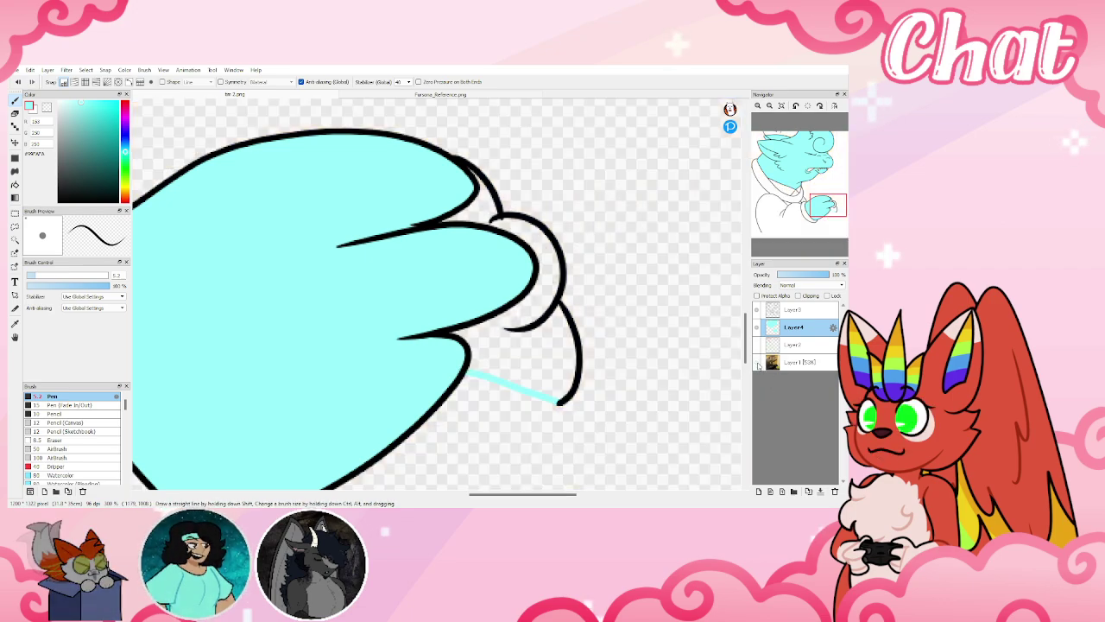
left_click(14, 185)
left_click(505, 232)
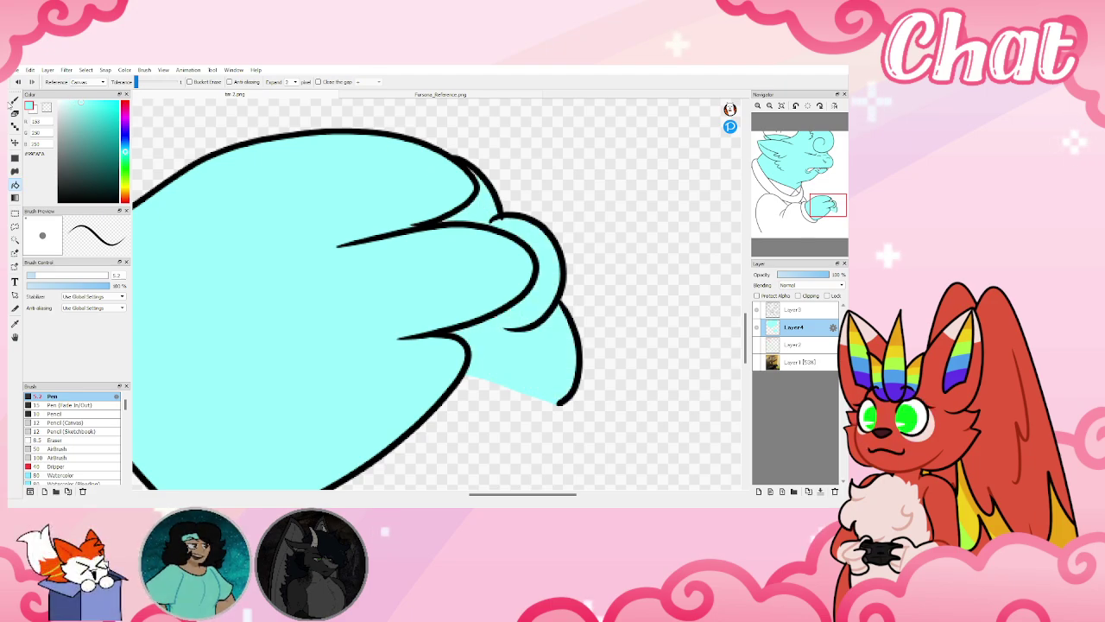
key("b")
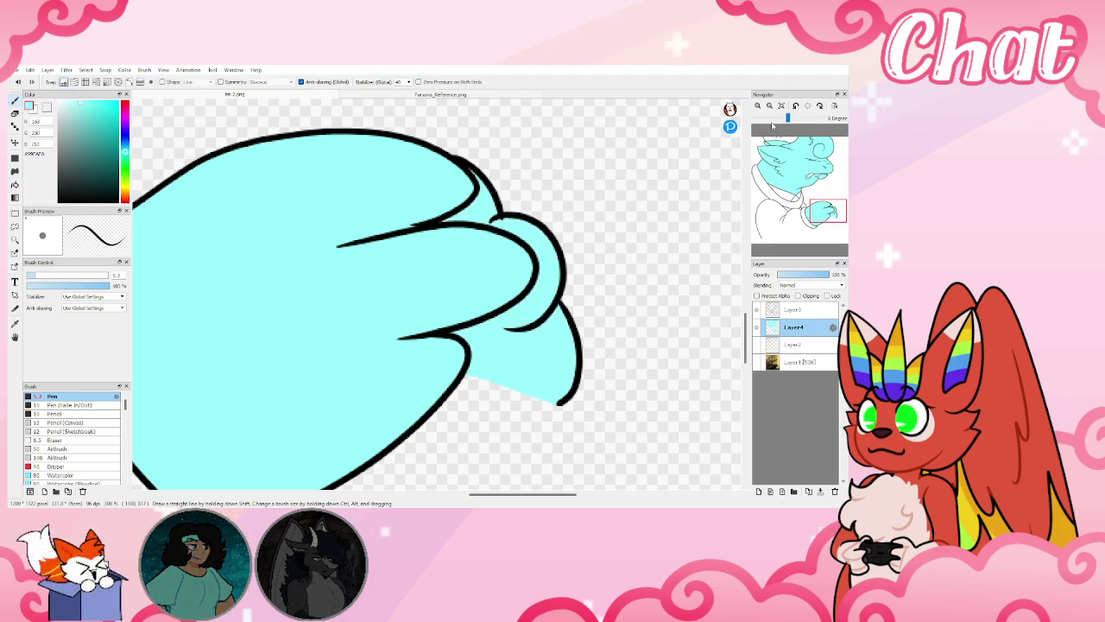
left_click(782, 106)
left_click(758, 345)
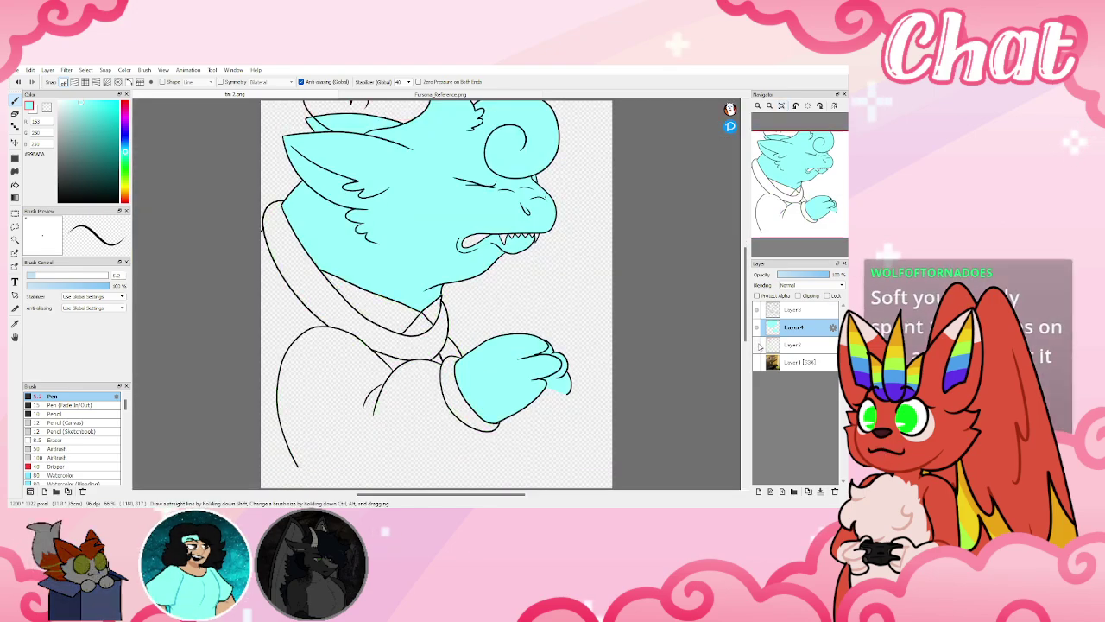
left_click(757, 362)
left_click(756, 362)
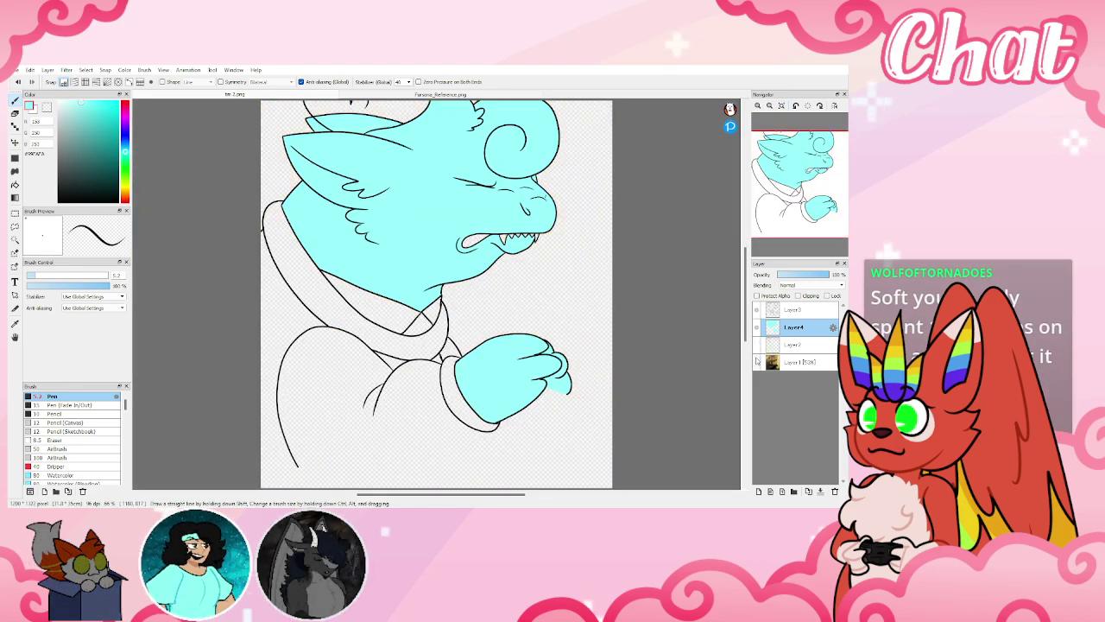
left_click(756, 362)
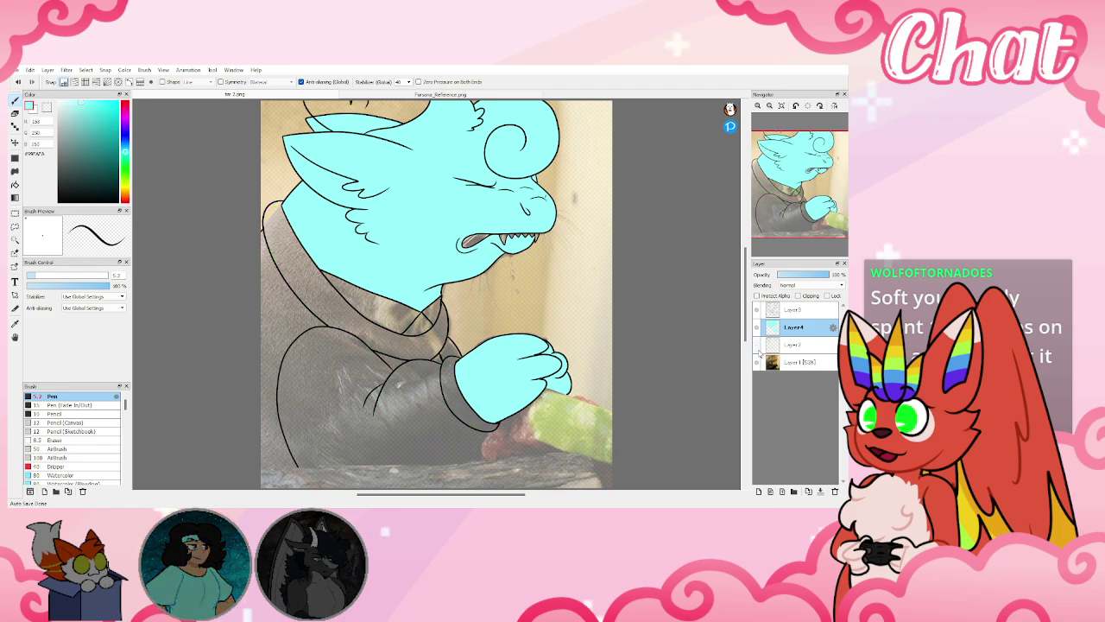
left_click(757, 363)
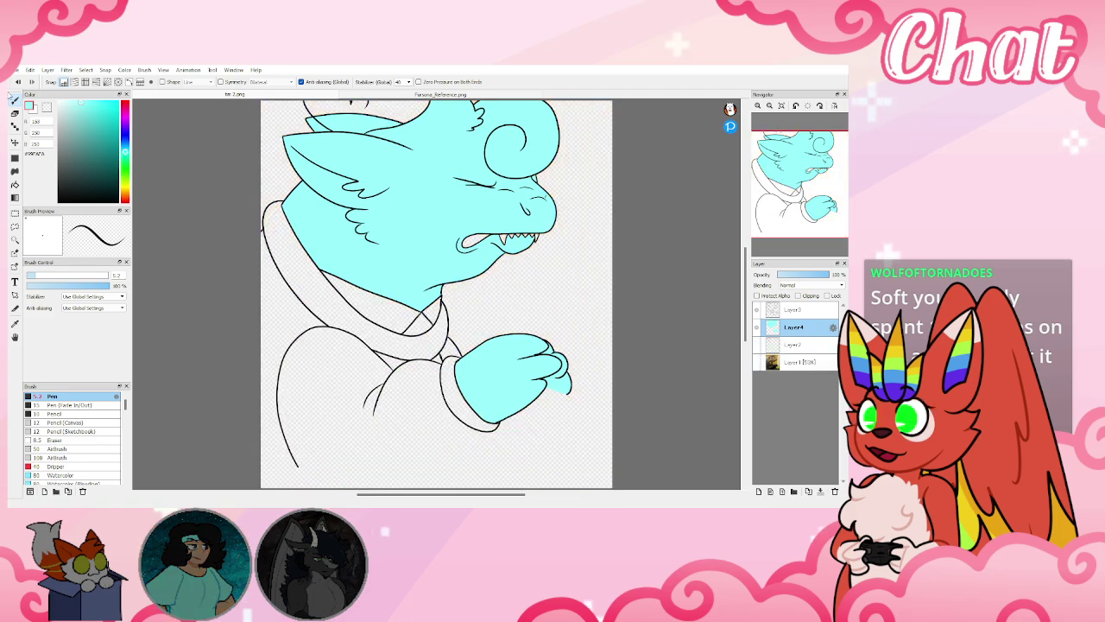
Fill the teeth and the pointed shirt collar with white on the color layer
left_click(14, 183)
scroll(552, 251, "up", 5)
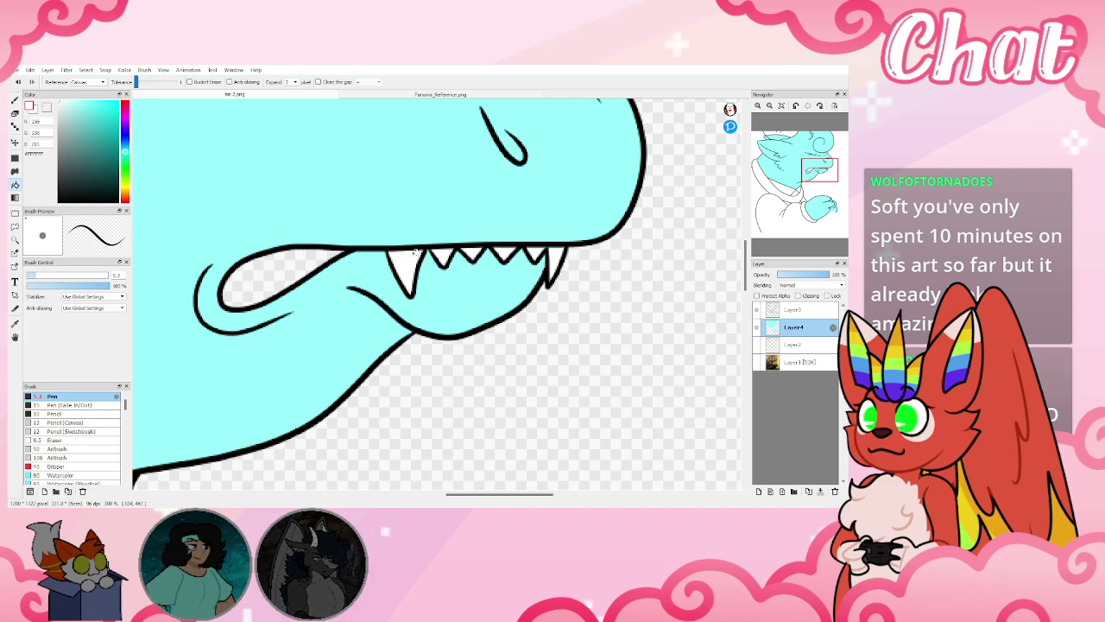
mouse_move(780, 120)
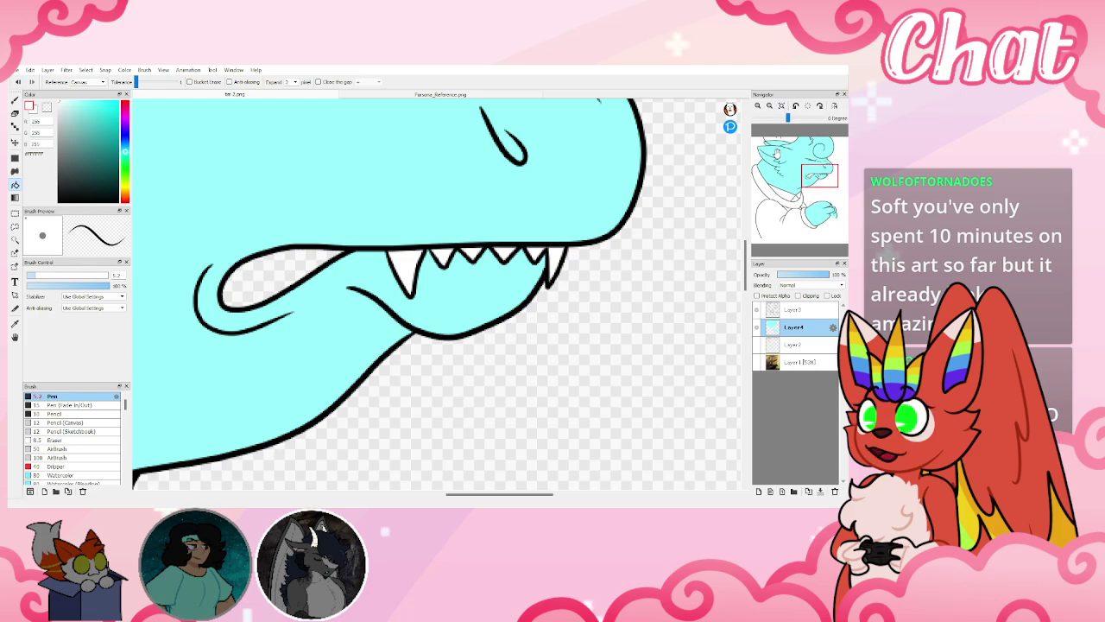
left_click(782, 105)
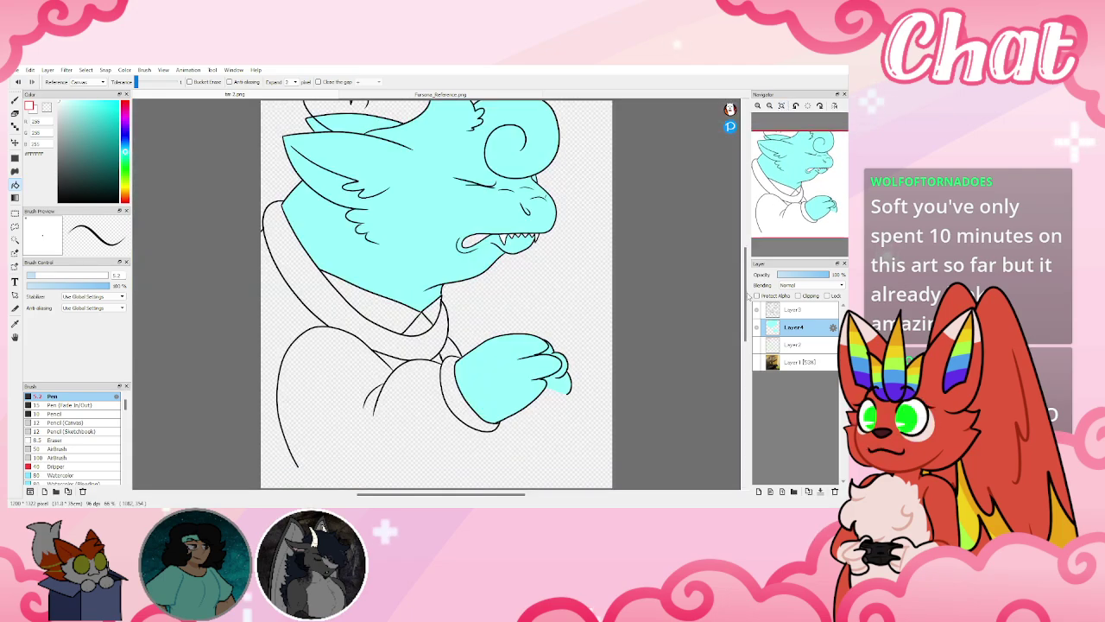
left_click(758, 345)
left_click(757, 363)
left_click(757, 362)
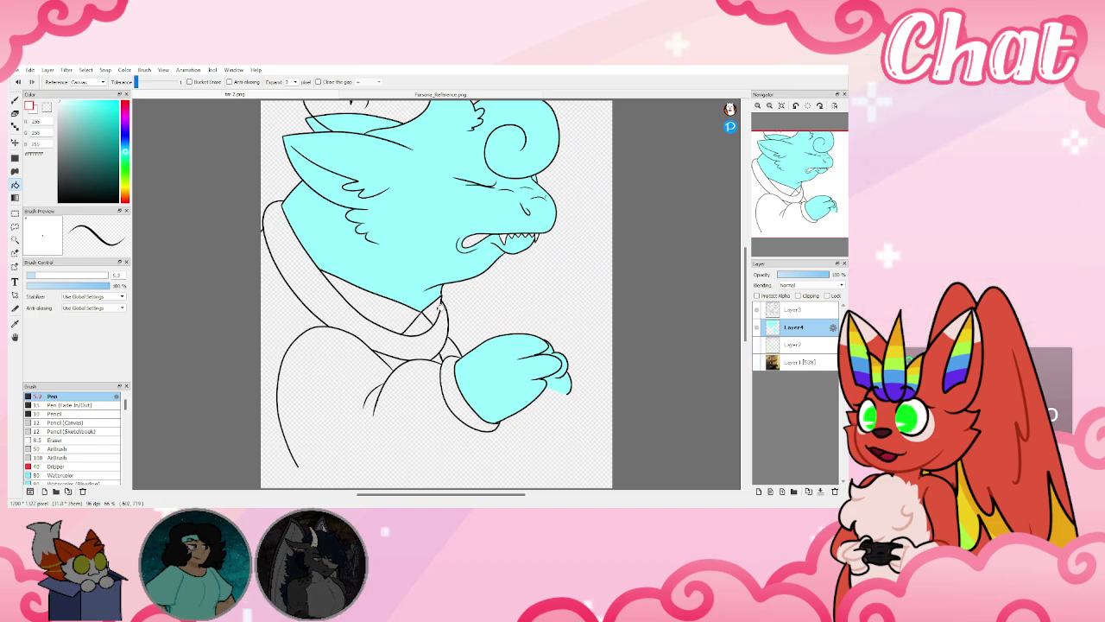
left_click(391, 306)
Fill the sleeve cuff and the wide collar band with yellow sampled from the Kidcore outfit in the reference sheet
left_click(353, 93)
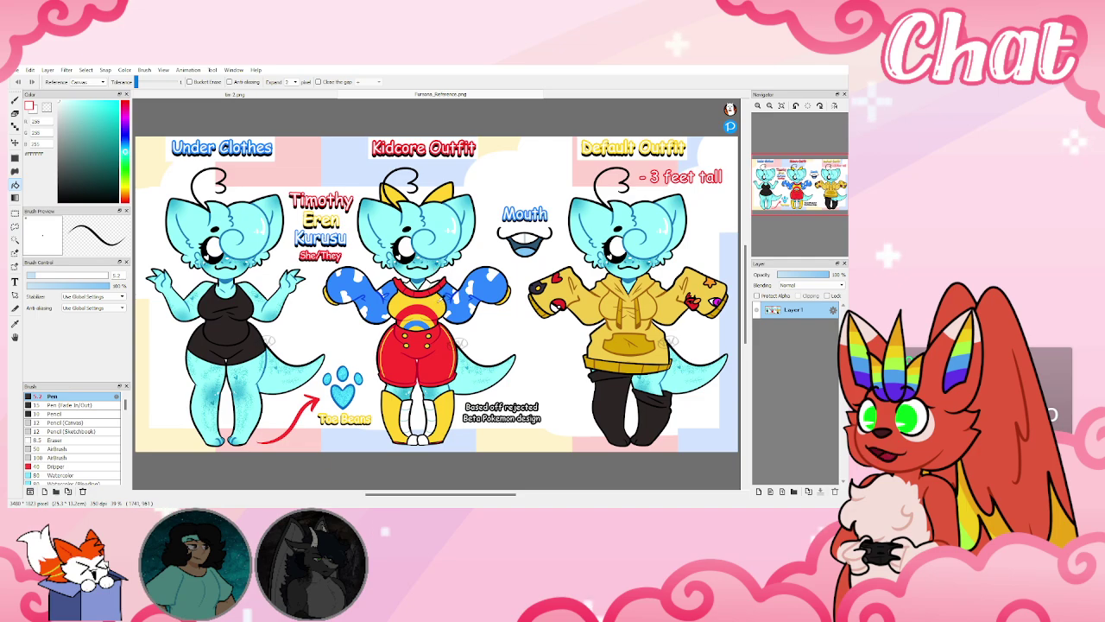
left_click(277, 95)
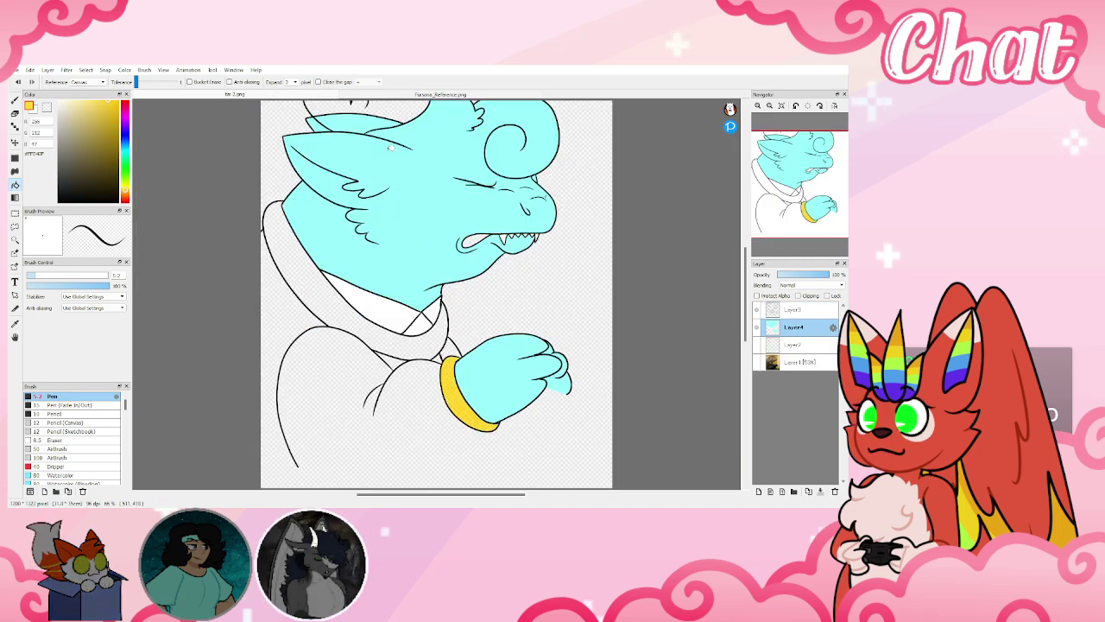
left_click(361, 325)
Recolor the wide collar band on the color layer with red sampled from the Kidcore outfit in the reference sheet
left_click(361, 94)
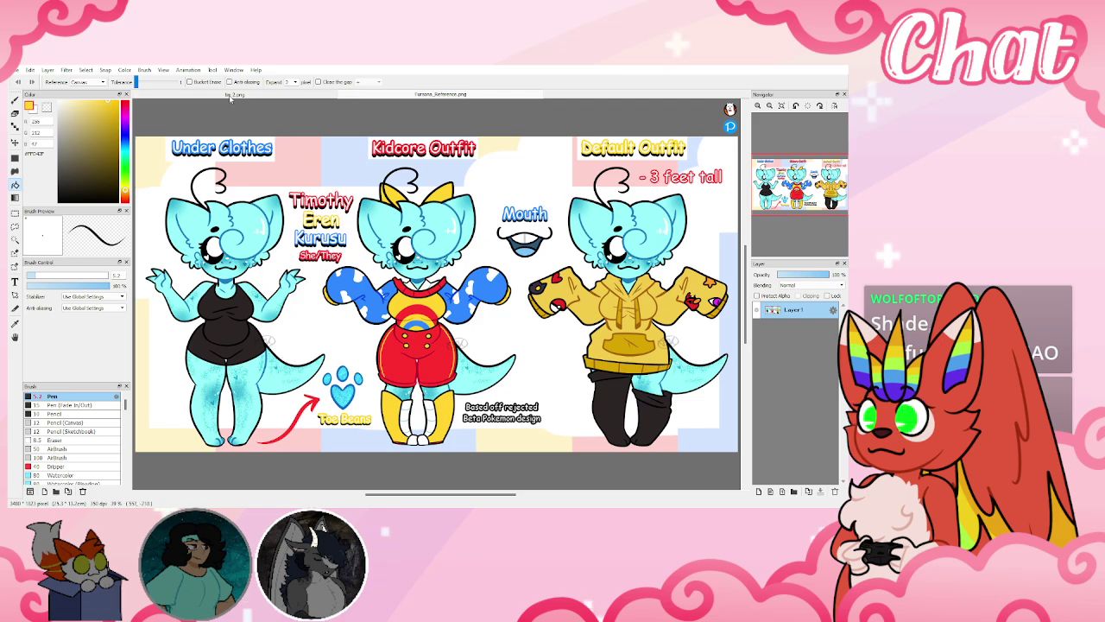
left_click(289, 96)
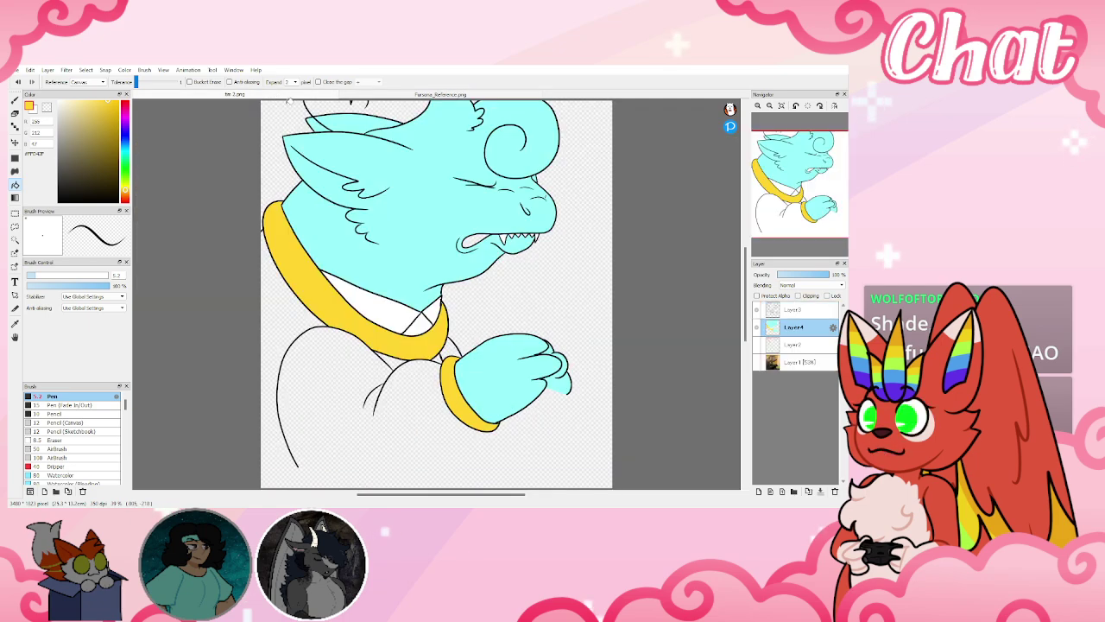
left_click(755, 362)
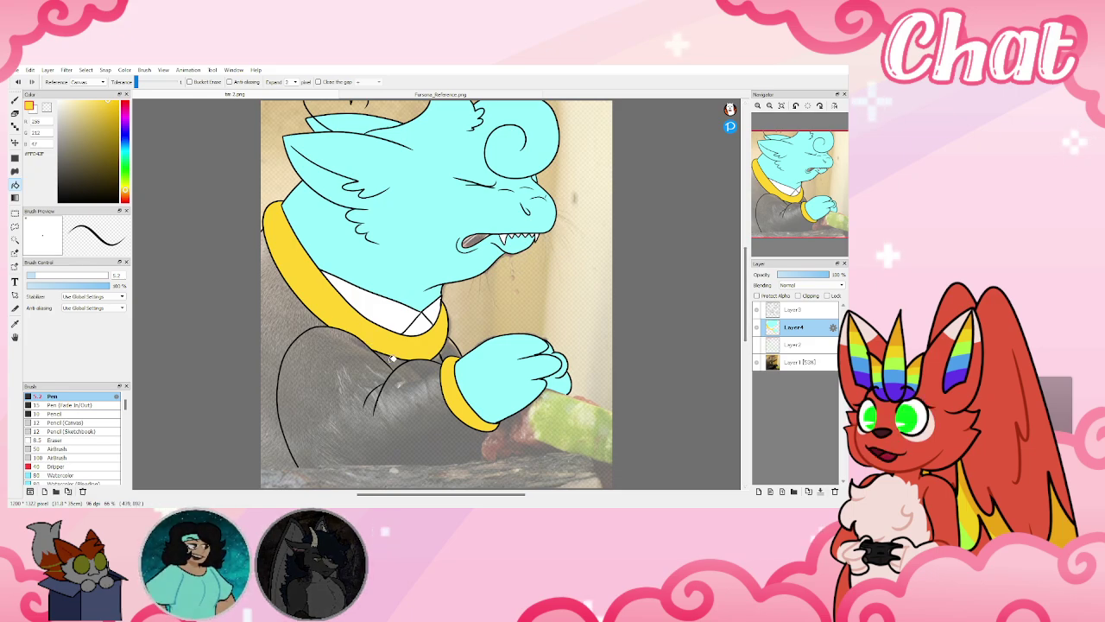
left_click(18, 82)
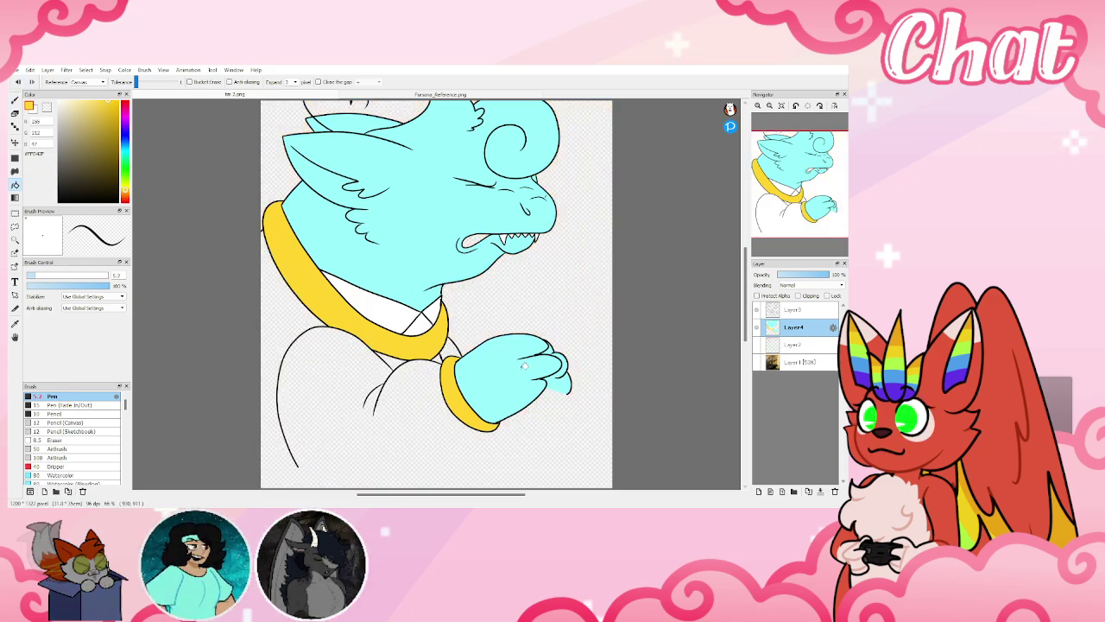
left_click(402, 96)
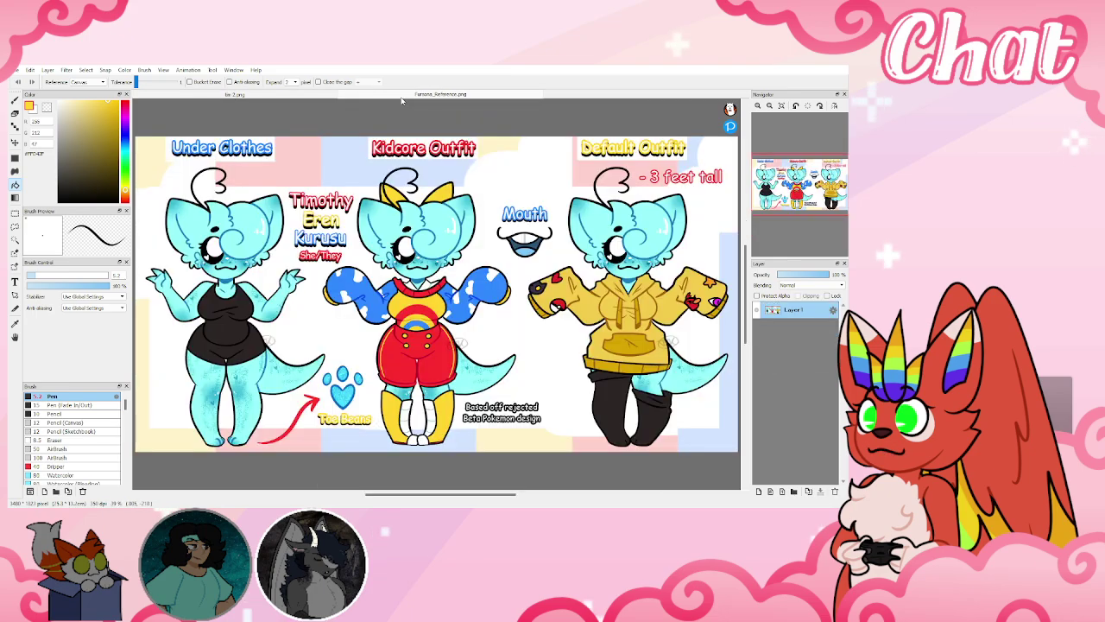
right_click(419, 293)
left_click(303, 95)
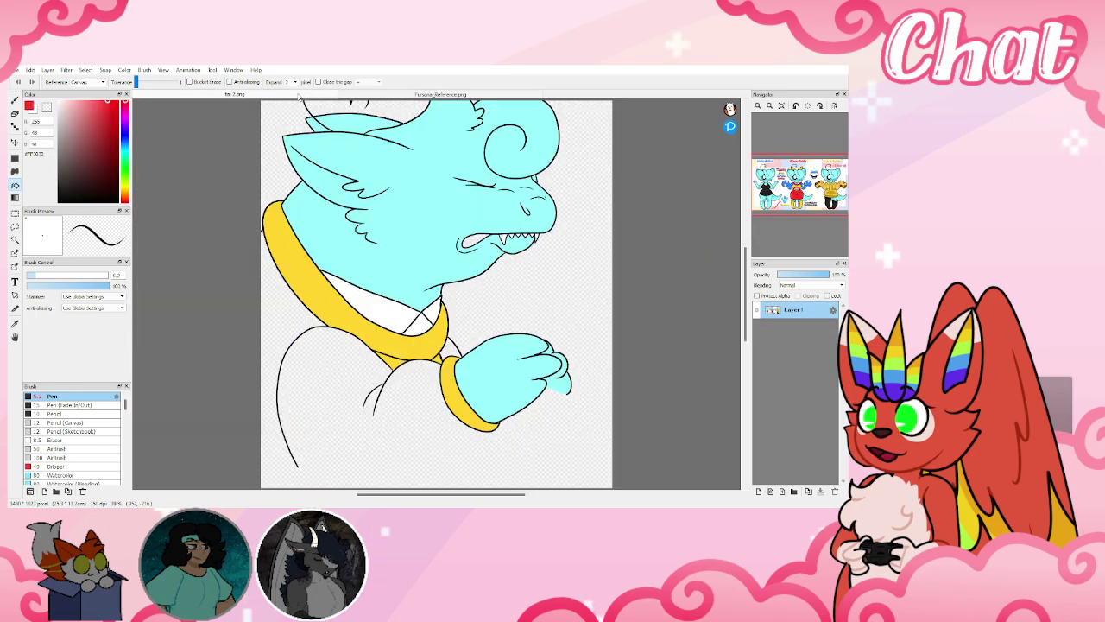
left_click(386, 346)
Close the open lower edge of the character's back with a yellow line along the photo's log, hide the photo, and fill the shirt back yellow
left_click(393, 359, "alt")
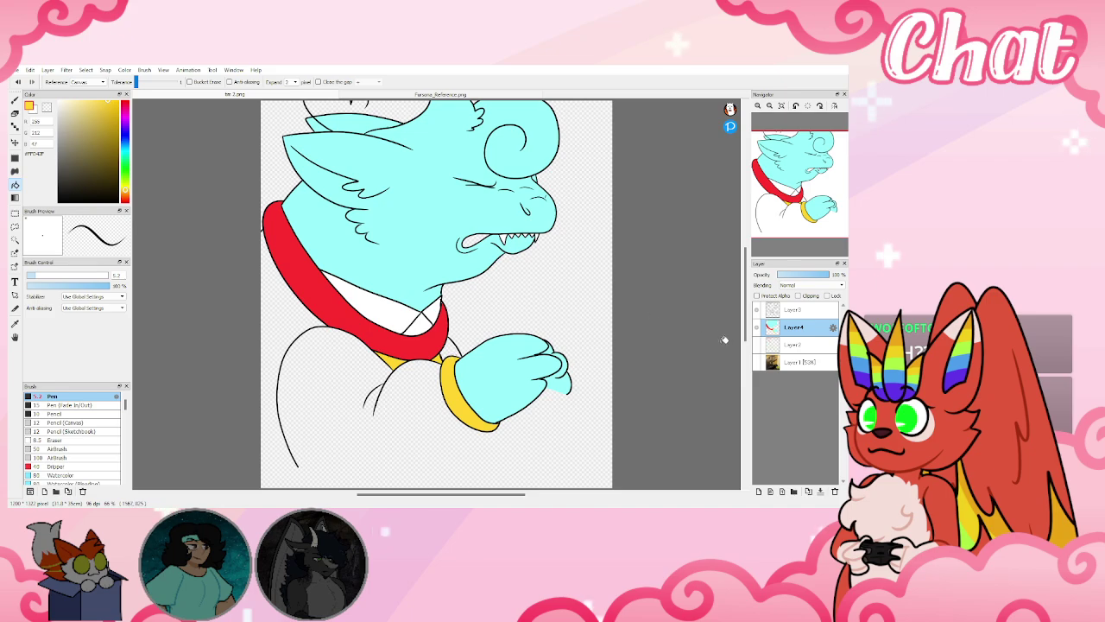
left_click(757, 361)
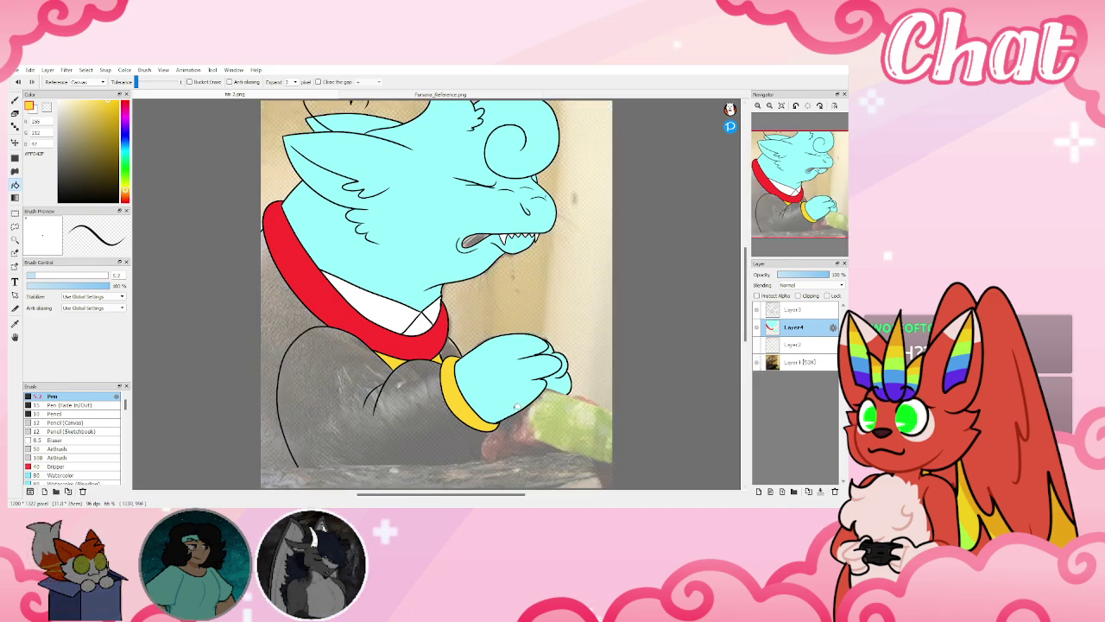
left_click(13, 102)
scroll(246, 475, "up", 5)
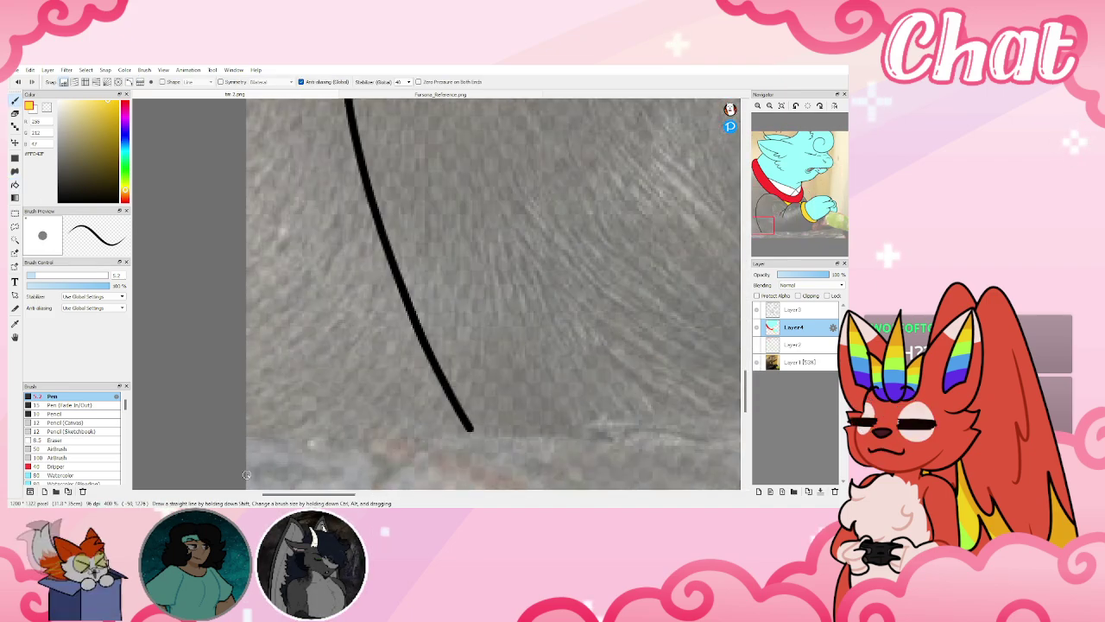
left_click_drag(470, 427, 247, 430)
key("g")
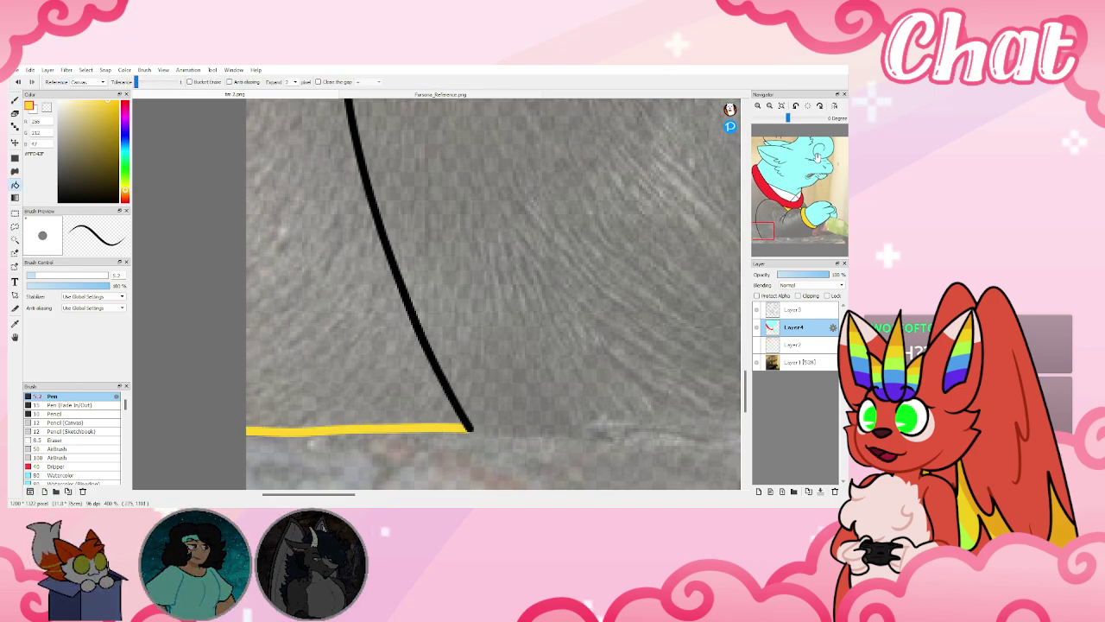
left_click(781, 105)
left_click(757, 362)
left_click(290, 325)
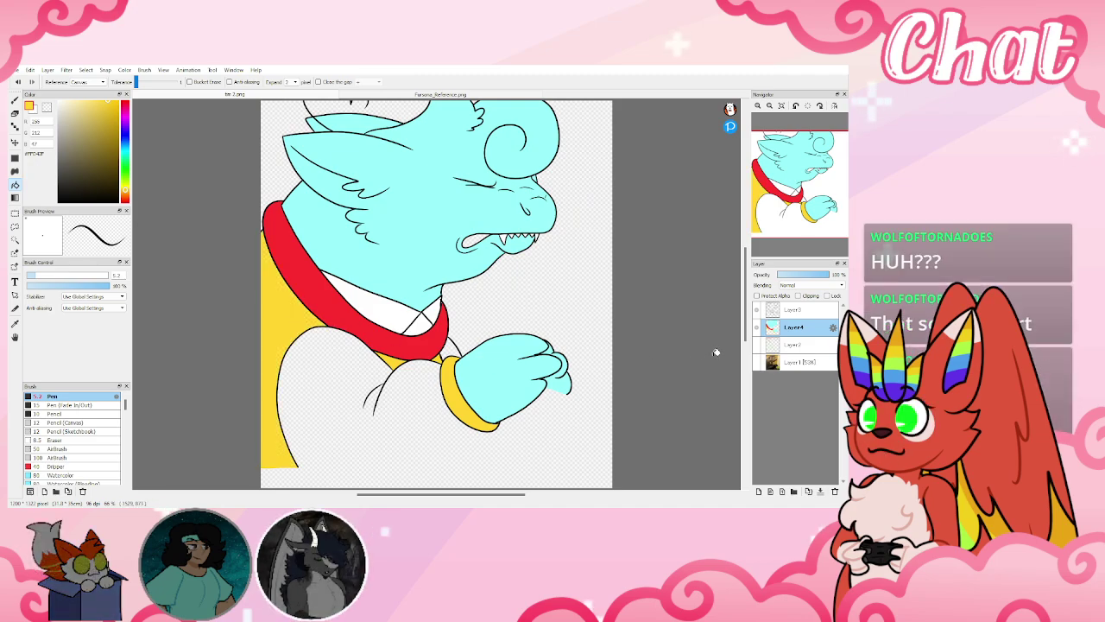
Fill the small far-sleeve area behind the cuff with blue sampled from the Kidcore outfit's sleeve in the reference sheet
left_click(440, 95)
right_click(343, 247)
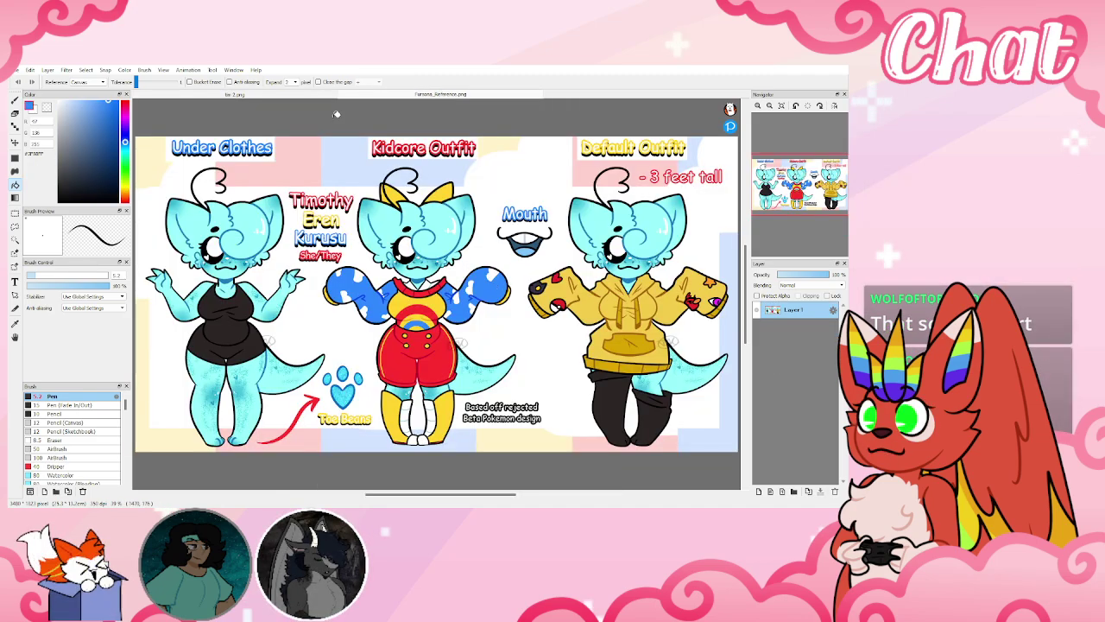
left_click(250, 95)
left_click(450, 348)
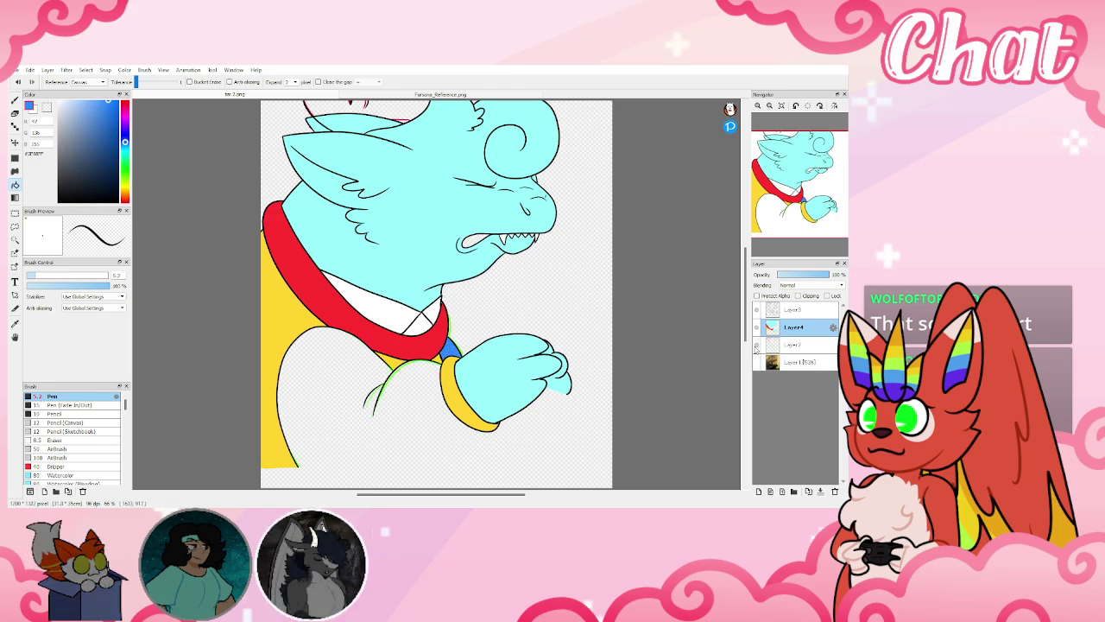
Trace the near sleeve's open lower edge in blue over the photo, fill the sleeve blue with the photo hidden, and show the photo again
left_click(756, 361)
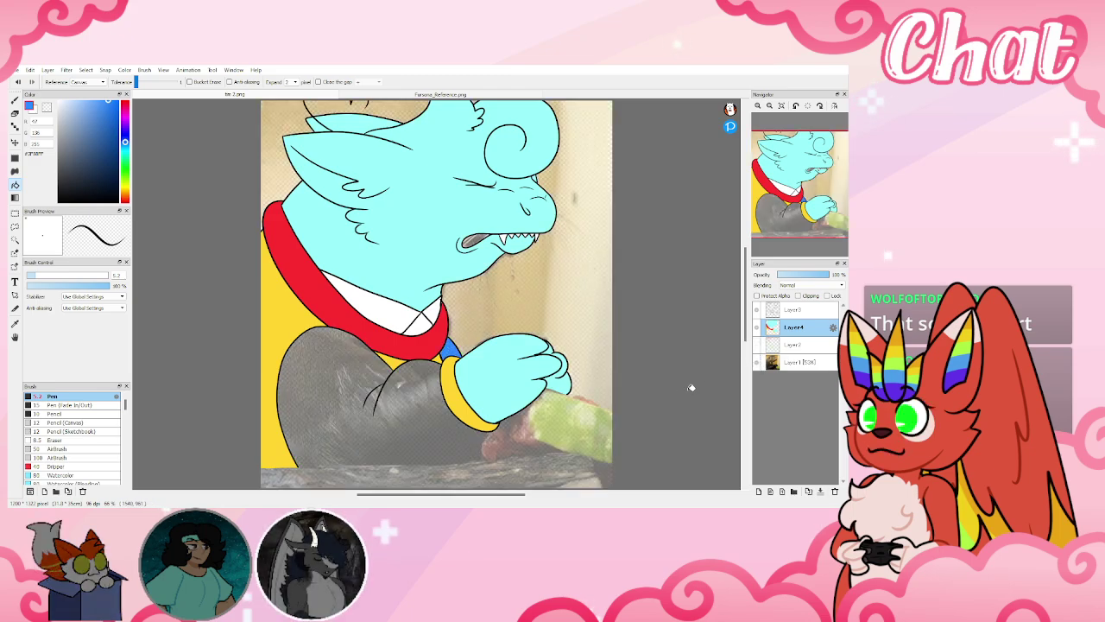
left_click(758, 106)
left_click(758, 106)
left_click_drag(799, 232, 790, 223)
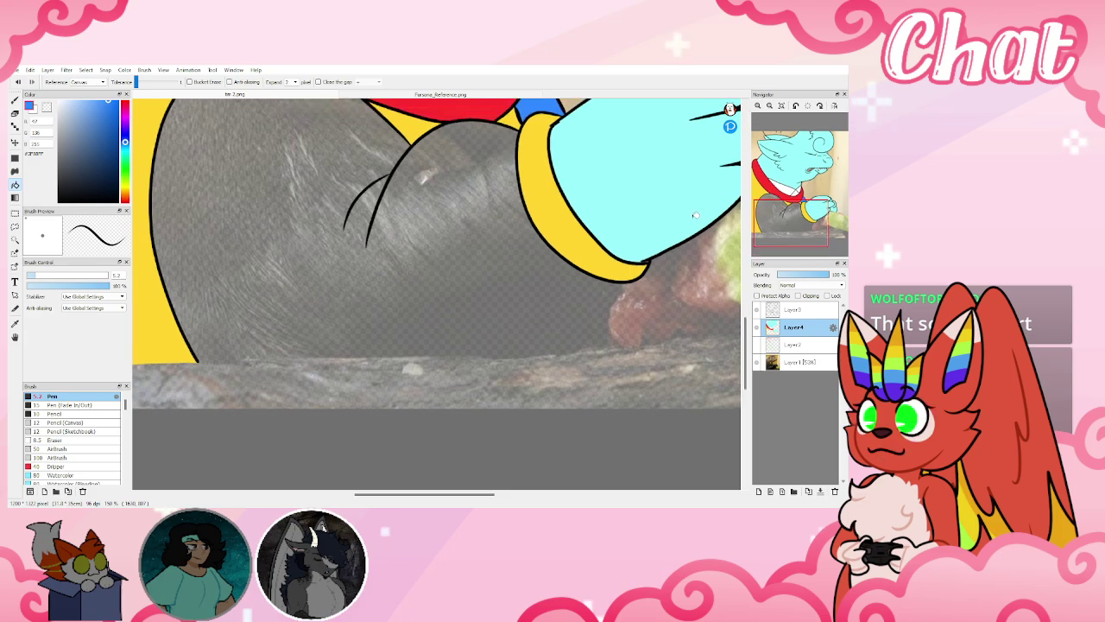
key("b")
mouse_move(202, 363)
left_mouse_down()
mouse_move(591, 350)
mouse_move(612, 344)
mouse_move(620, 291)
left_mouse_up()
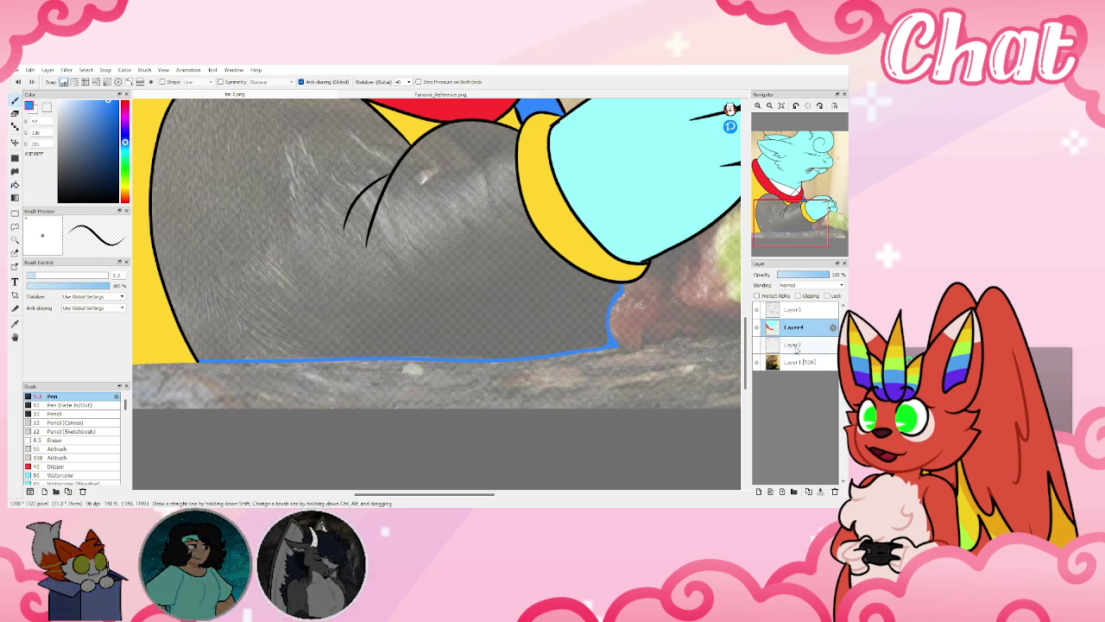
left_click(757, 362)
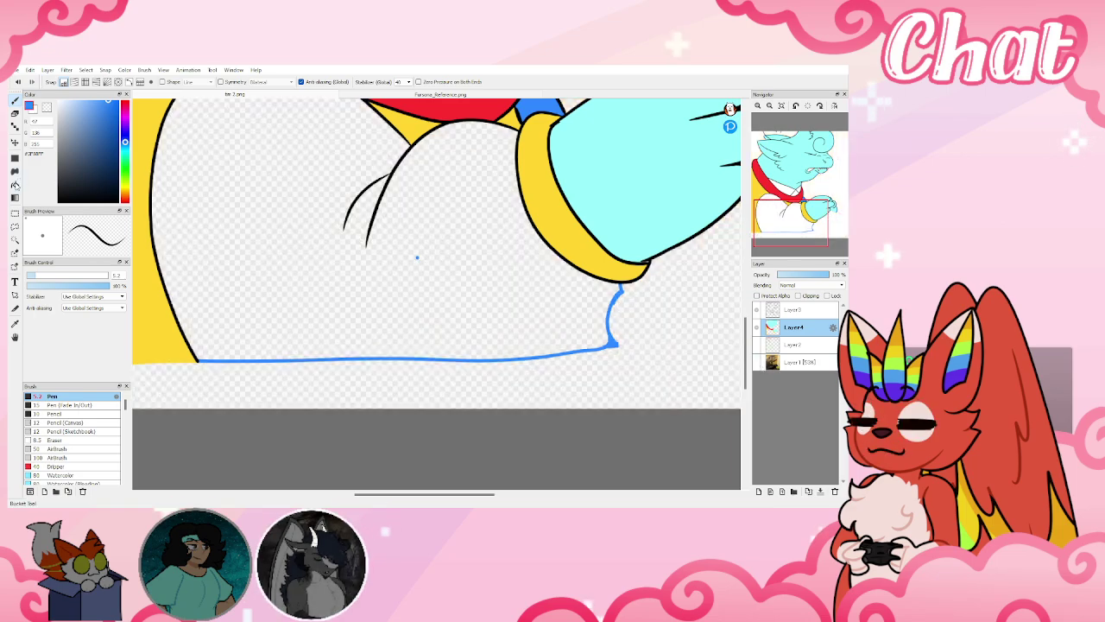
key("g")
left_click(515, 219)
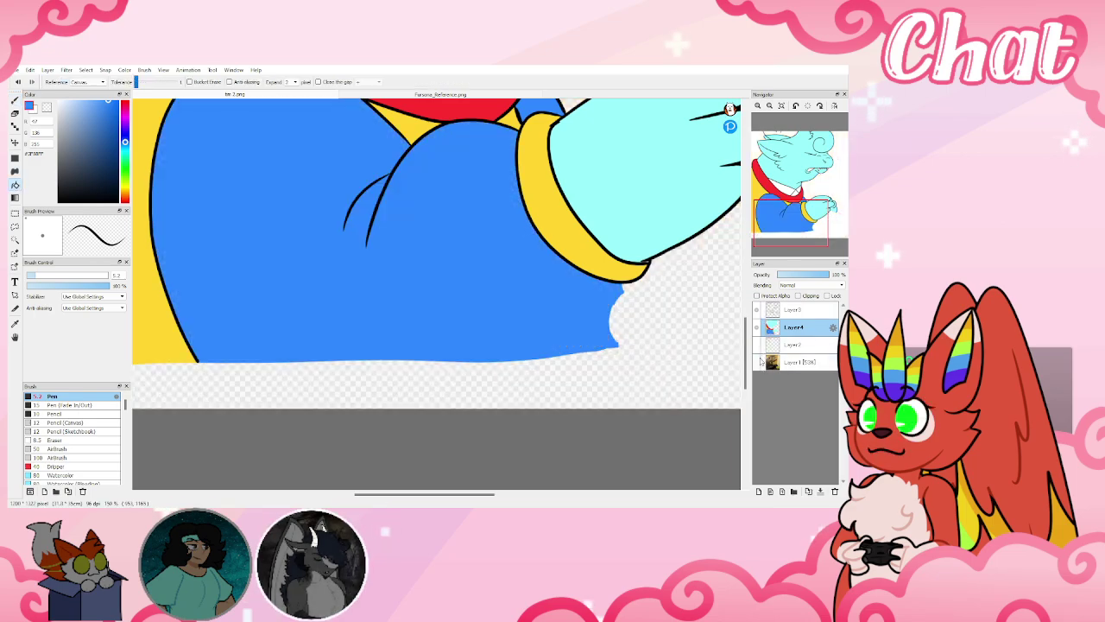
left_click(757, 362)
left_click(782, 106)
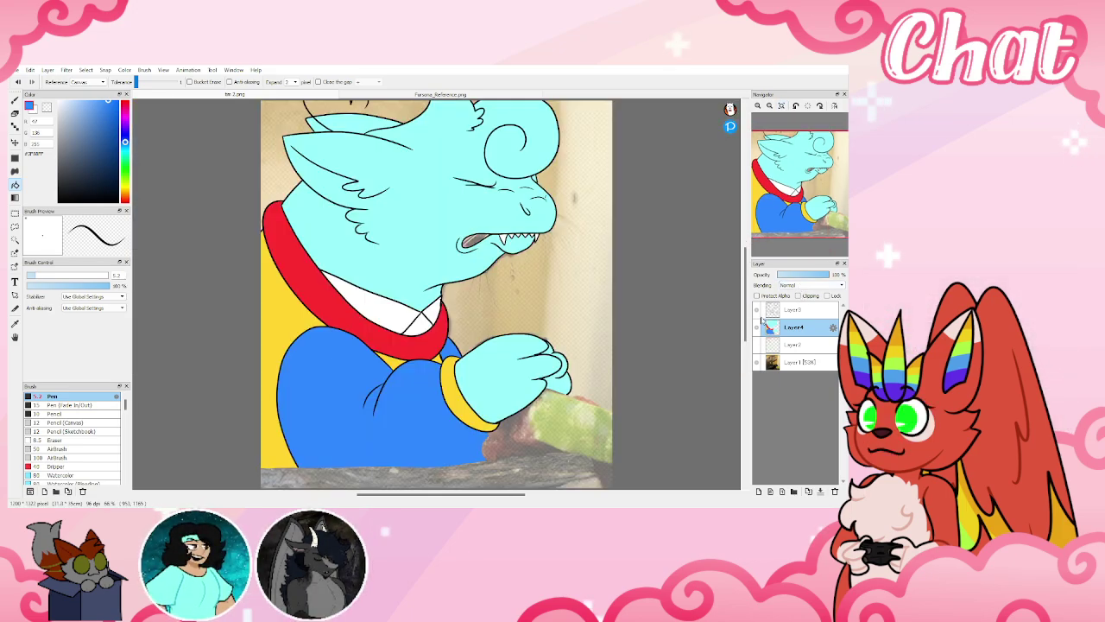
Paint the mouth interior on a new layer beneath the color layer with a size 20 pen in dark blue sampled from the reference sheet's mouth
left_click(480, 96)
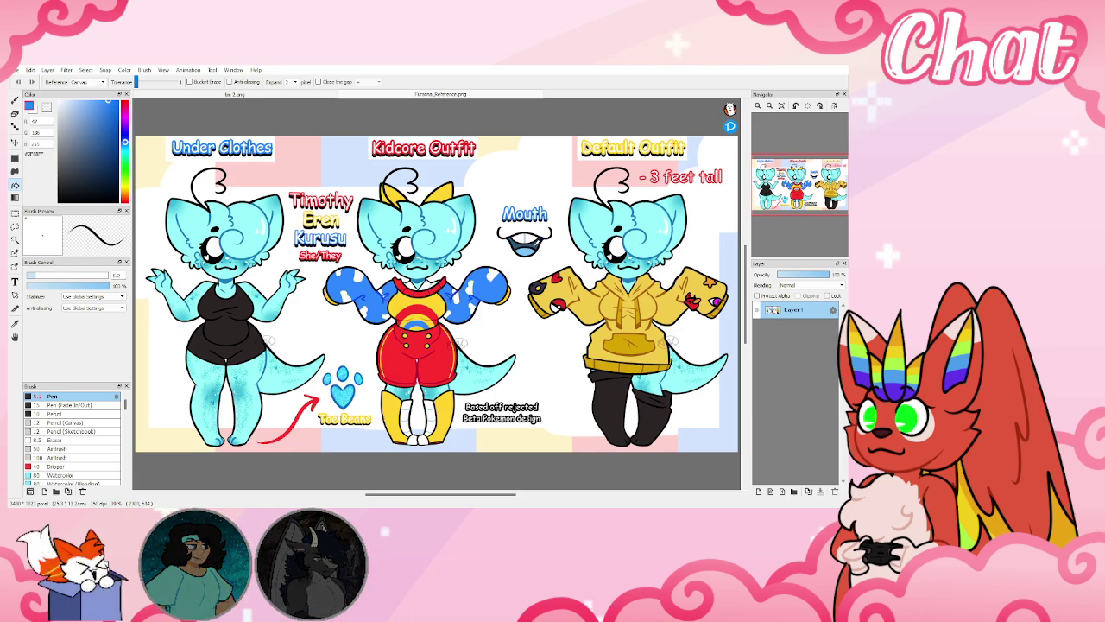
right_click(532, 245)
left_click(234, 95)
left_click(15, 101)
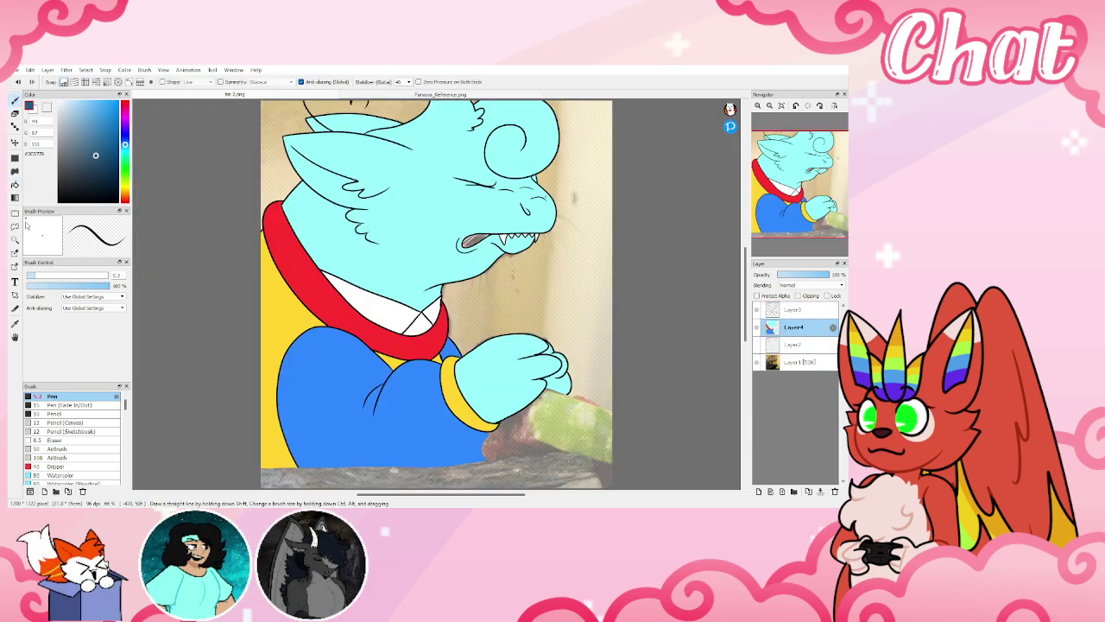
left_click_drag(37, 275, 61, 276)
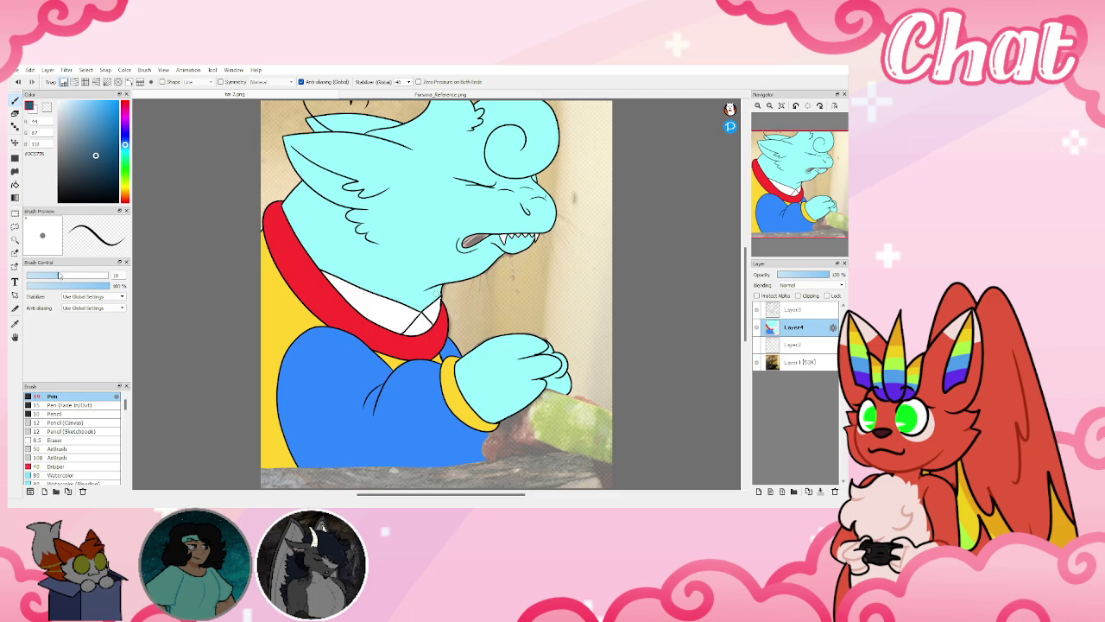
left_click(788, 345)
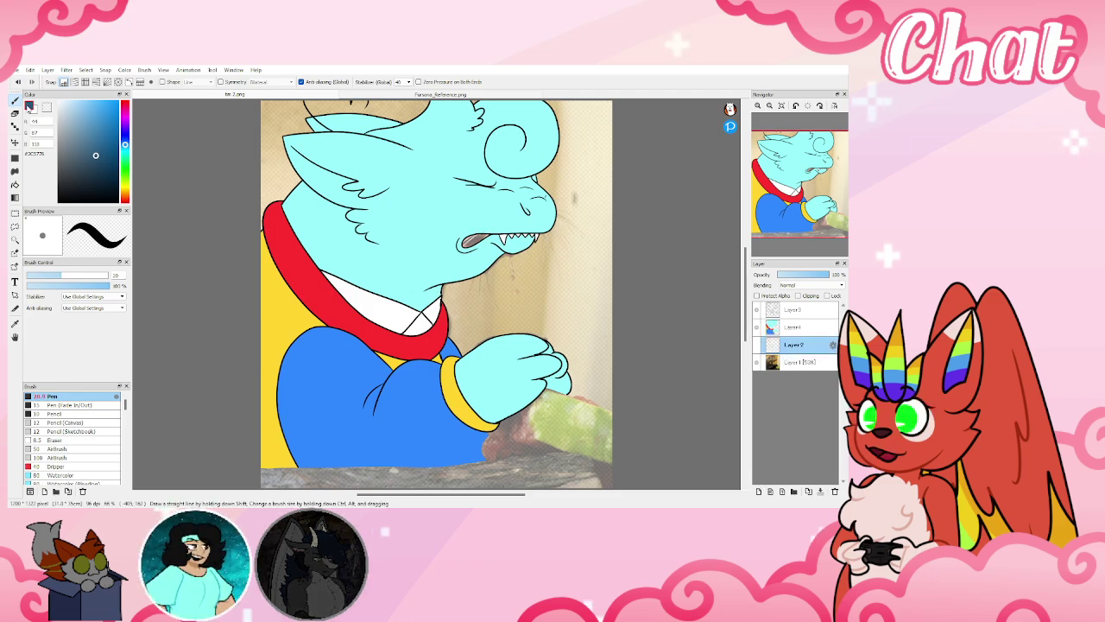
left_click(758, 490)
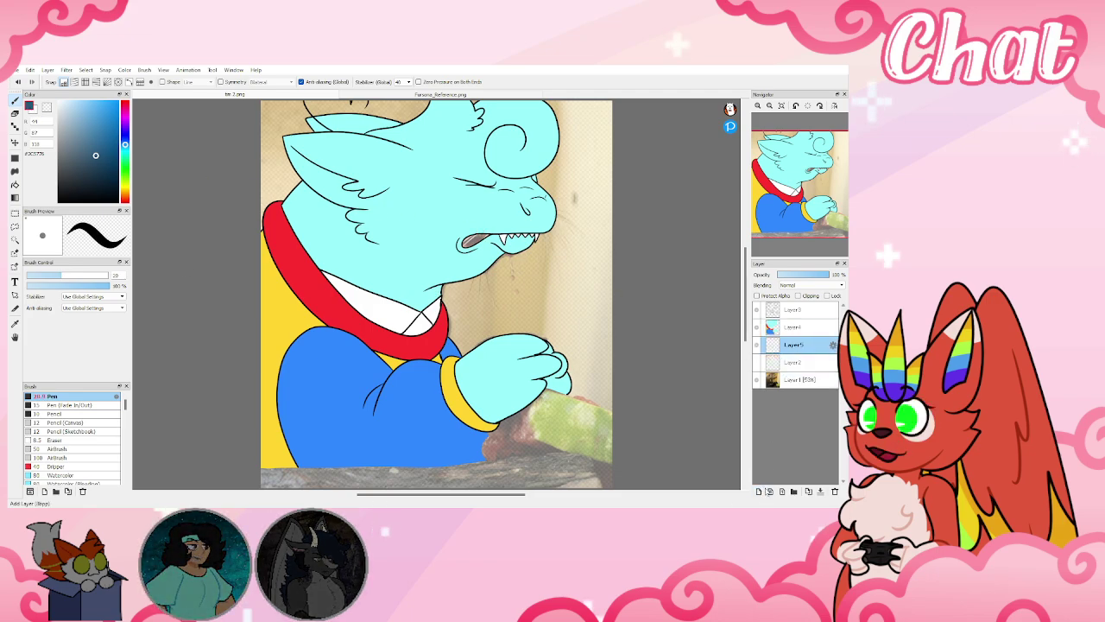
left_click_drag(488, 235, 464, 244)
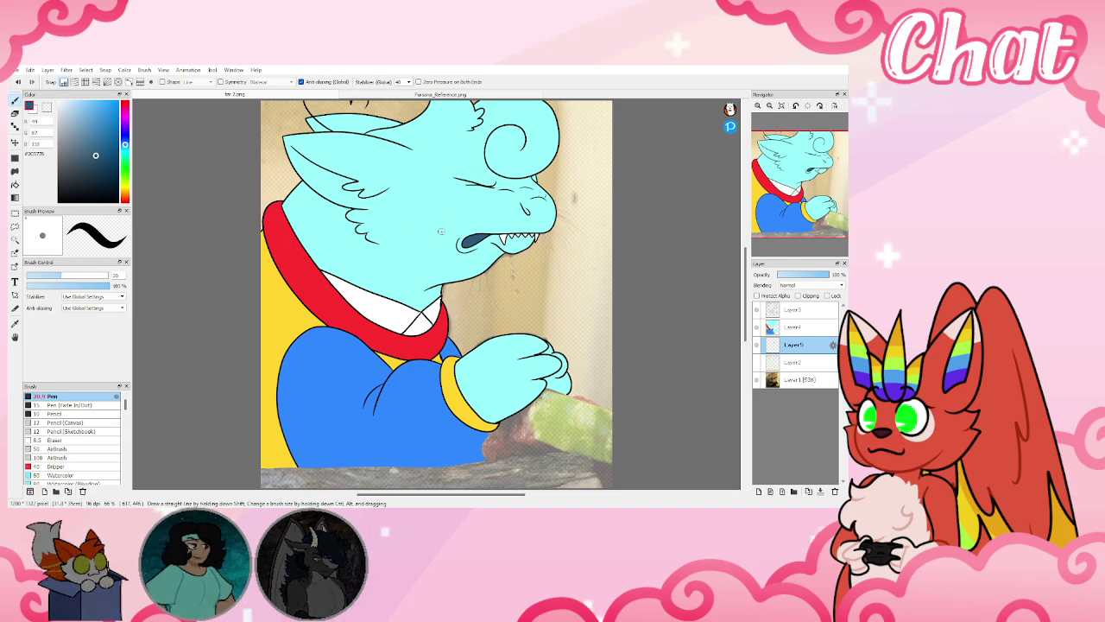
Select the near sleeve's blue area on the color layer, set the white pen to size 24, and add a new layer above
left_click(493, 94)
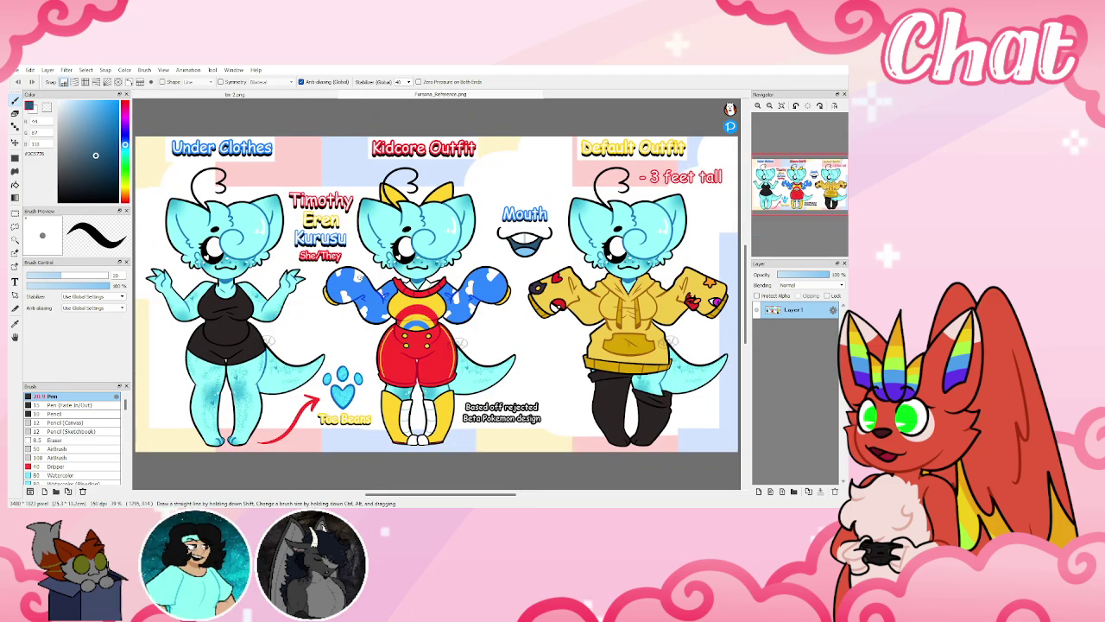
left_click(249, 94)
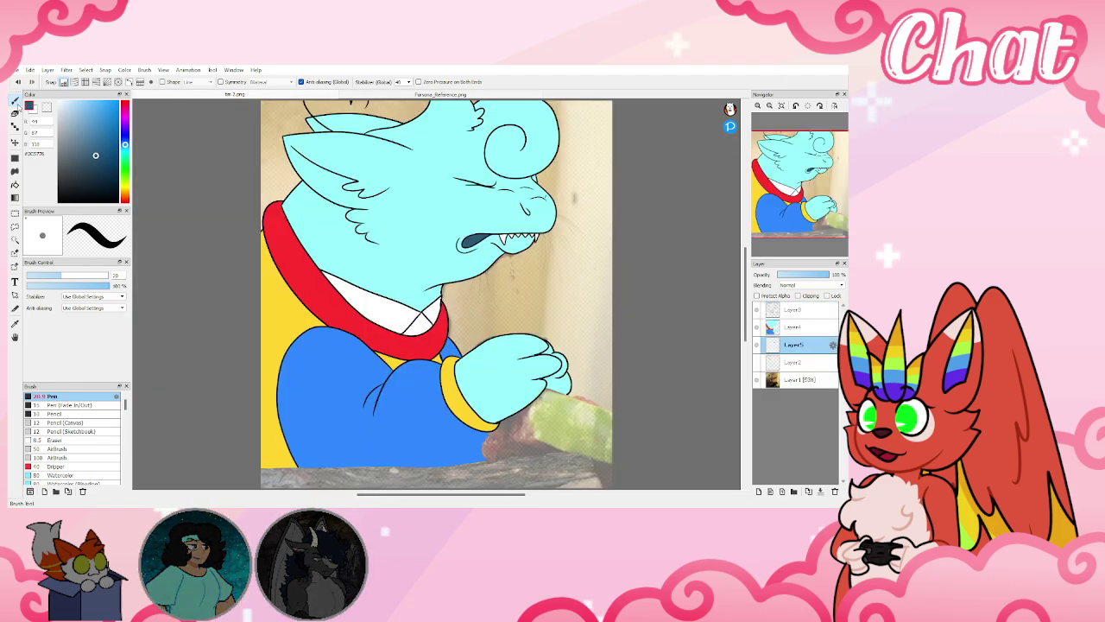
left_click(782, 328)
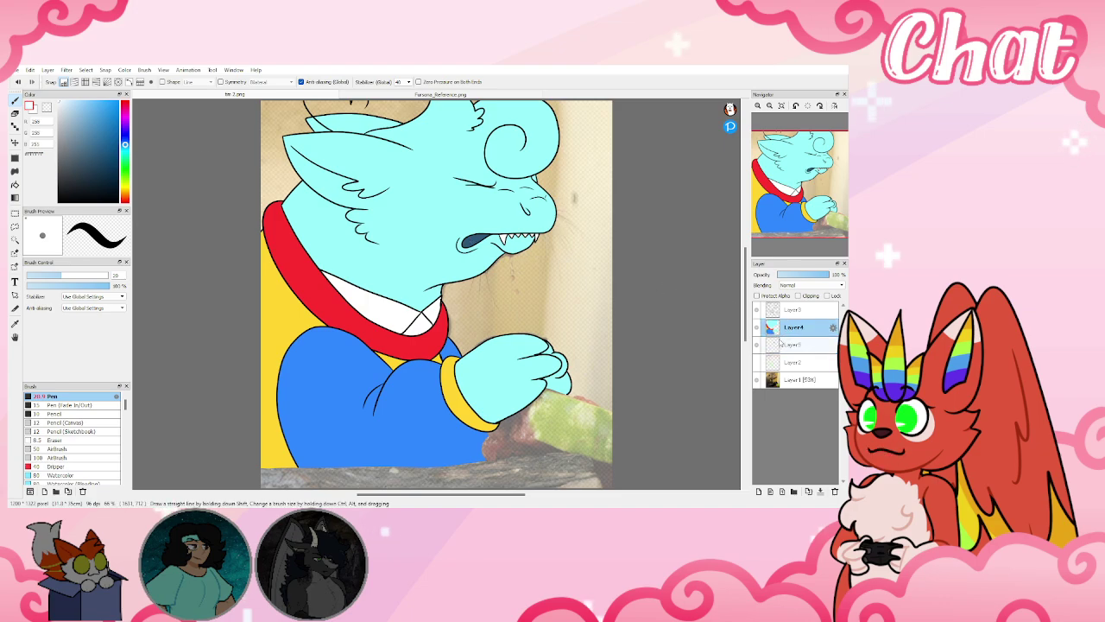
left_click(15, 238)
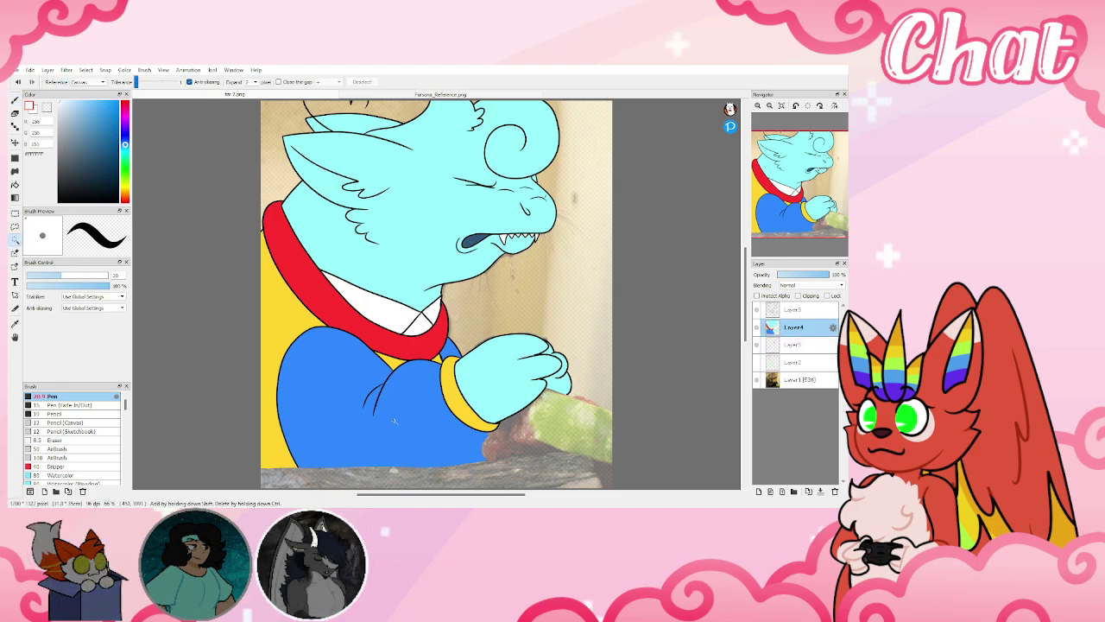
left_click(397, 423)
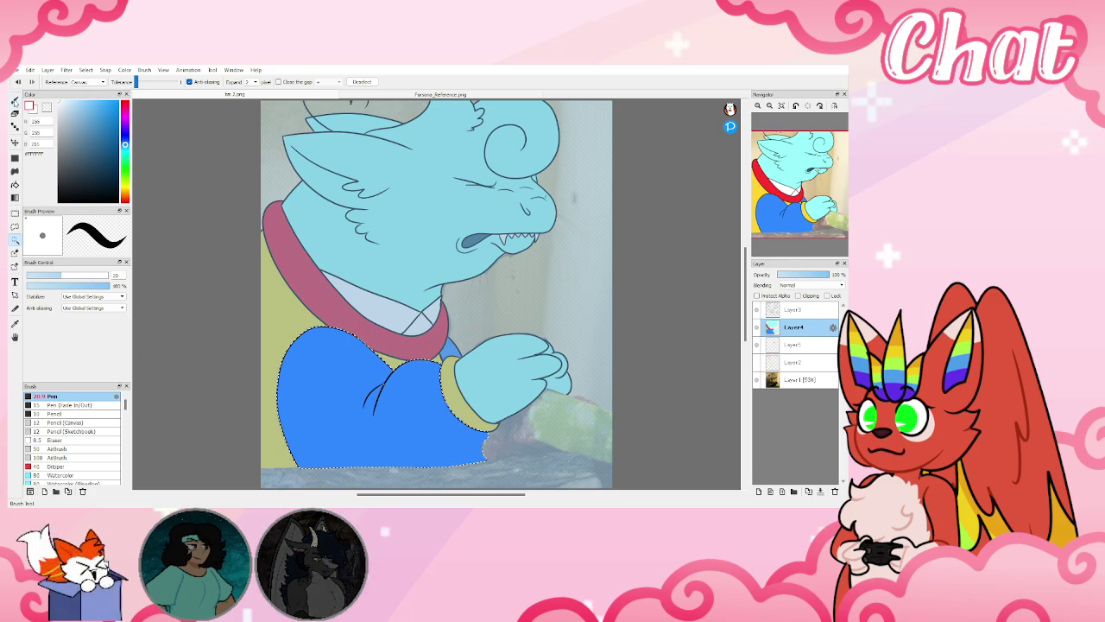
left_click(14, 101)
left_click(60, 277)
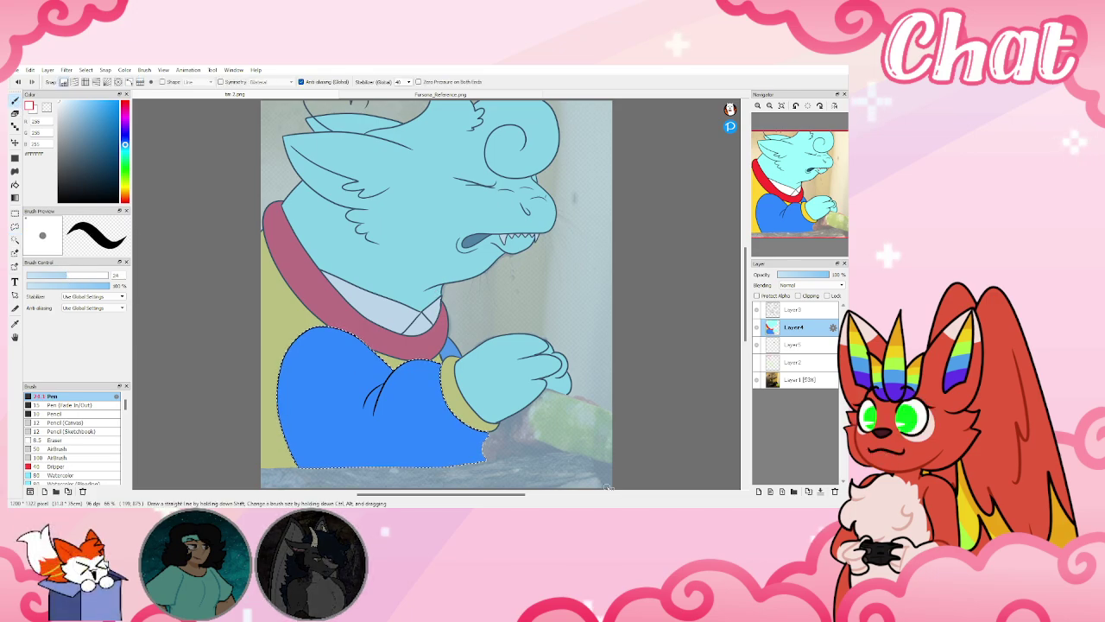
left_click(757, 490)
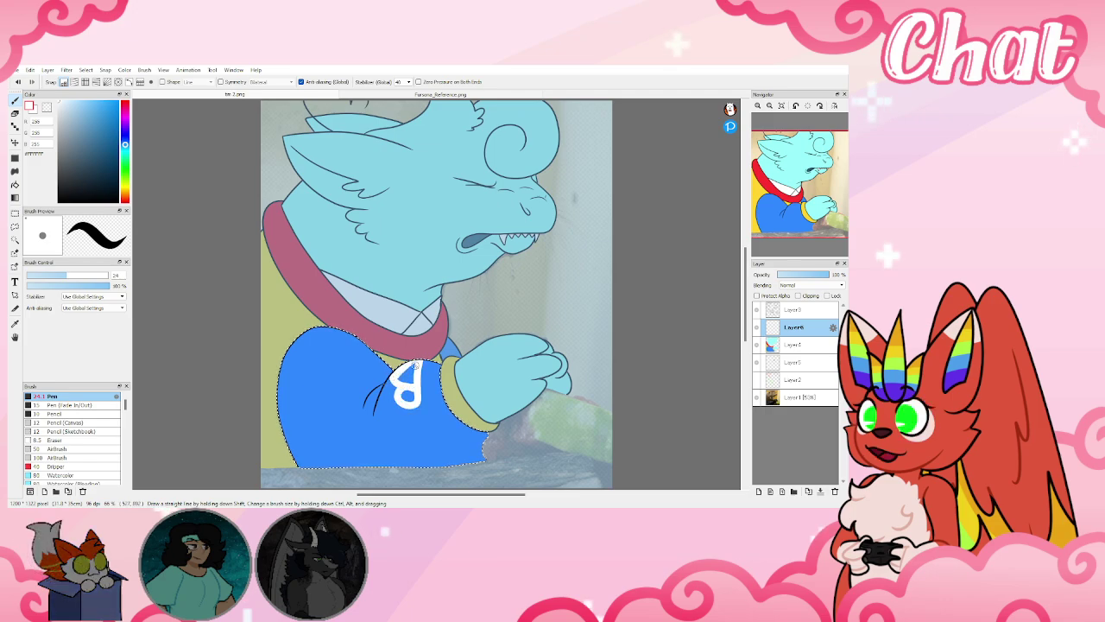
Fill in the white cloud near the cuff and paint two more along the near sleeve's lower edge, matching the Kidcore outfit's sleeve pattern
left_click_drag(415, 365, 411, 378)
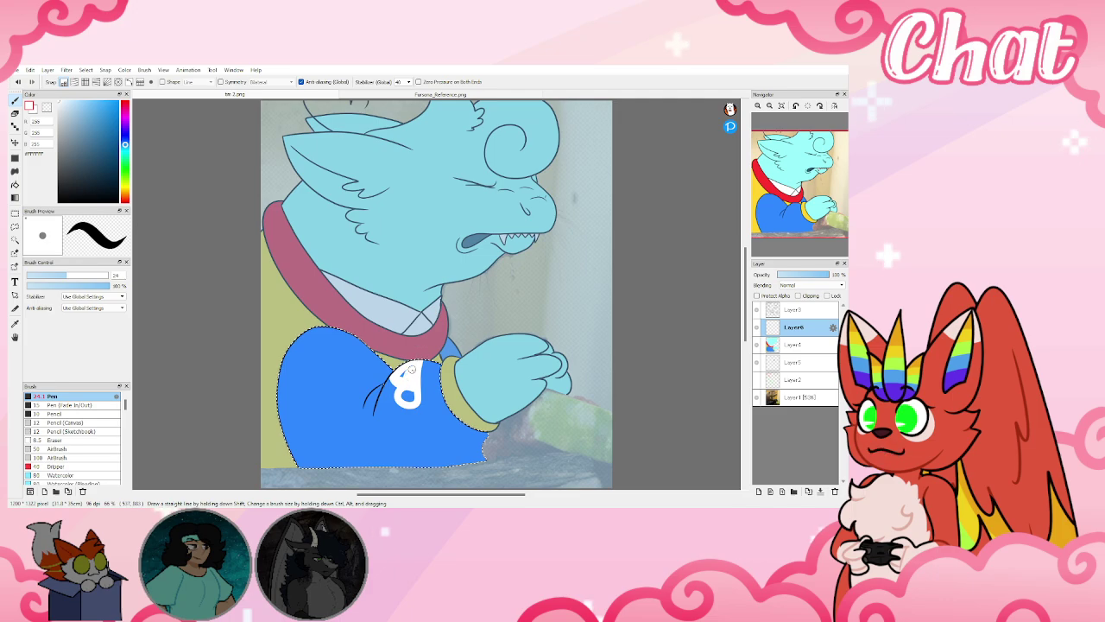
left_click_drag(405, 386, 406, 394)
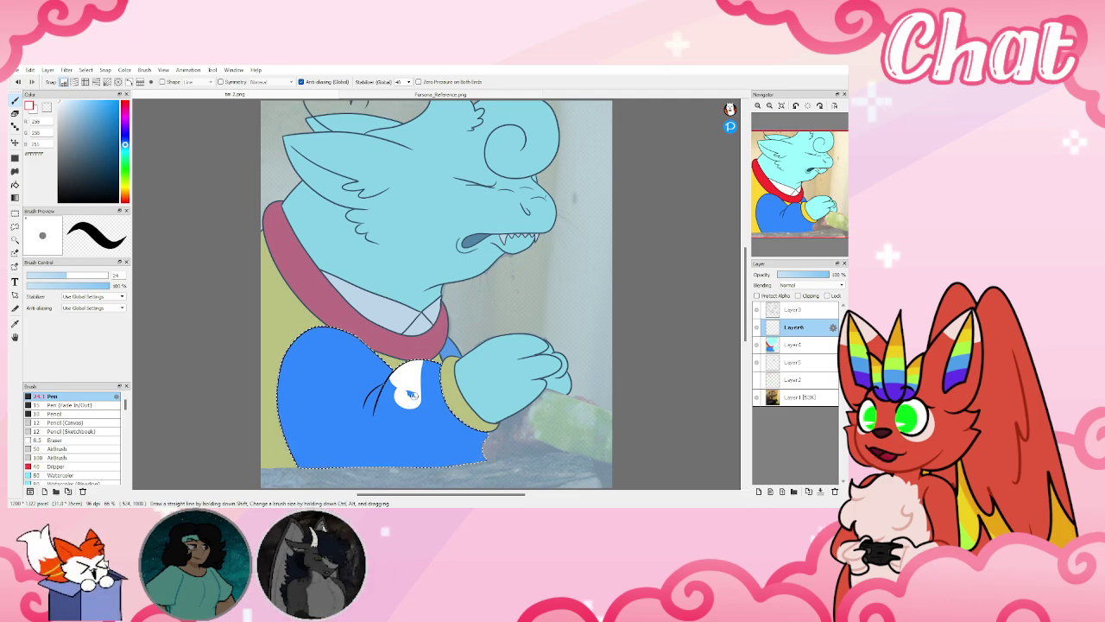
left_click(362, 94)
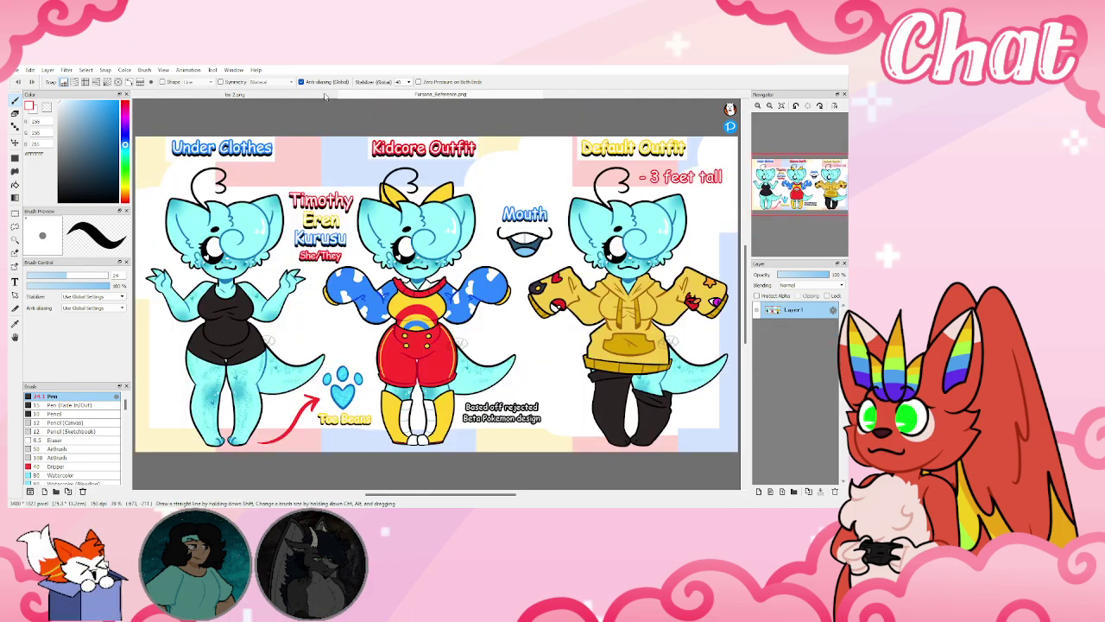
left_click(338, 95)
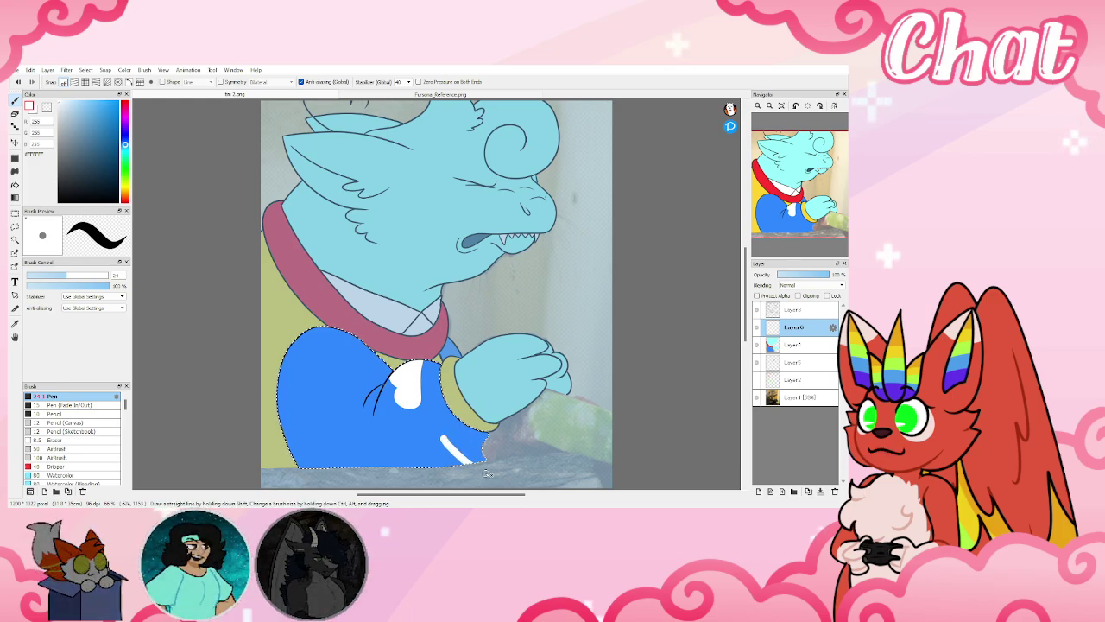
mouse_move(442, 438)
left_mouse_down()
mouse_move(459, 462)
mouse_move(446, 459)
left_mouse_up()
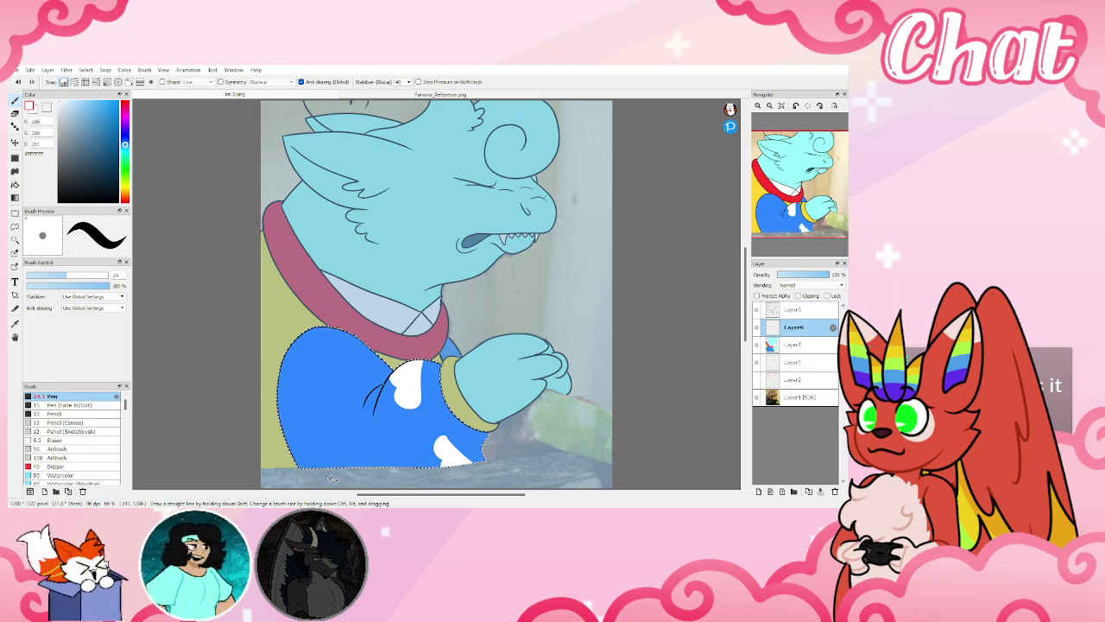
left_click_drag(352, 438, 338, 463)
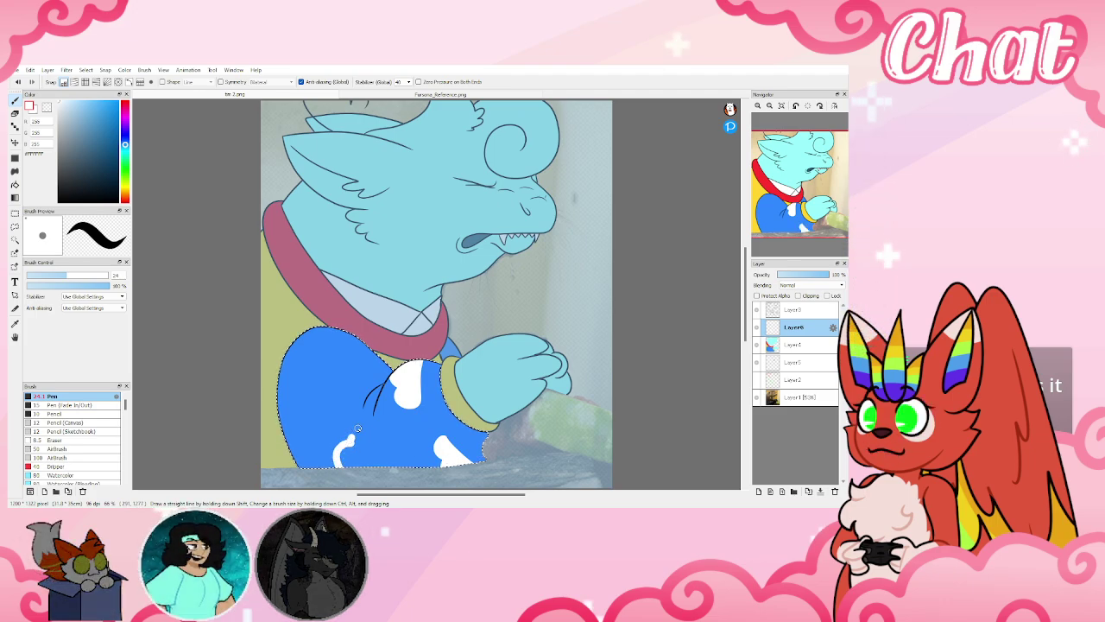
mouse_move(363, 460)
left_mouse_down()
mouse_move(353, 465)
mouse_move(360, 442)
mouse_move(355, 464)
mouse_move(353, 444)
mouse_move(349, 454)
mouse_move(354, 428)
mouse_move(369, 428)
left_mouse_up()
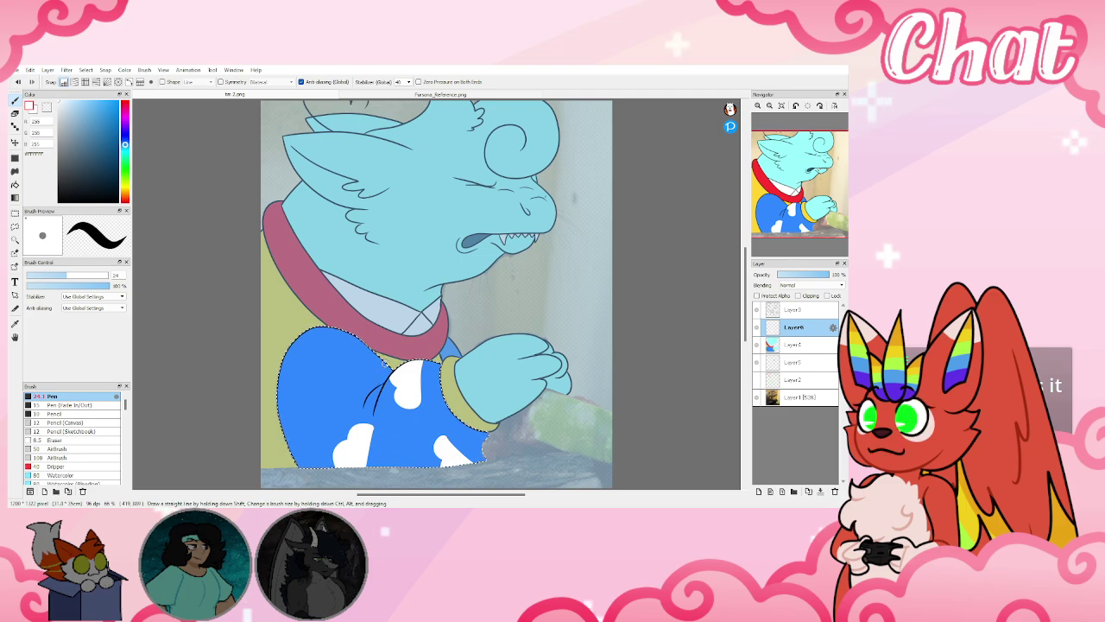
Outline a white cloud on the upper part of the near sleeve and fill its interior with white
mouse_move(389, 366)
left_mouse_down()
mouse_move(319, 398)
mouse_move(314, 376)
mouse_move(330, 371)
mouse_move(341, 385)
mouse_move(341, 348)
mouse_move(361, 357)
left_mouse_up()
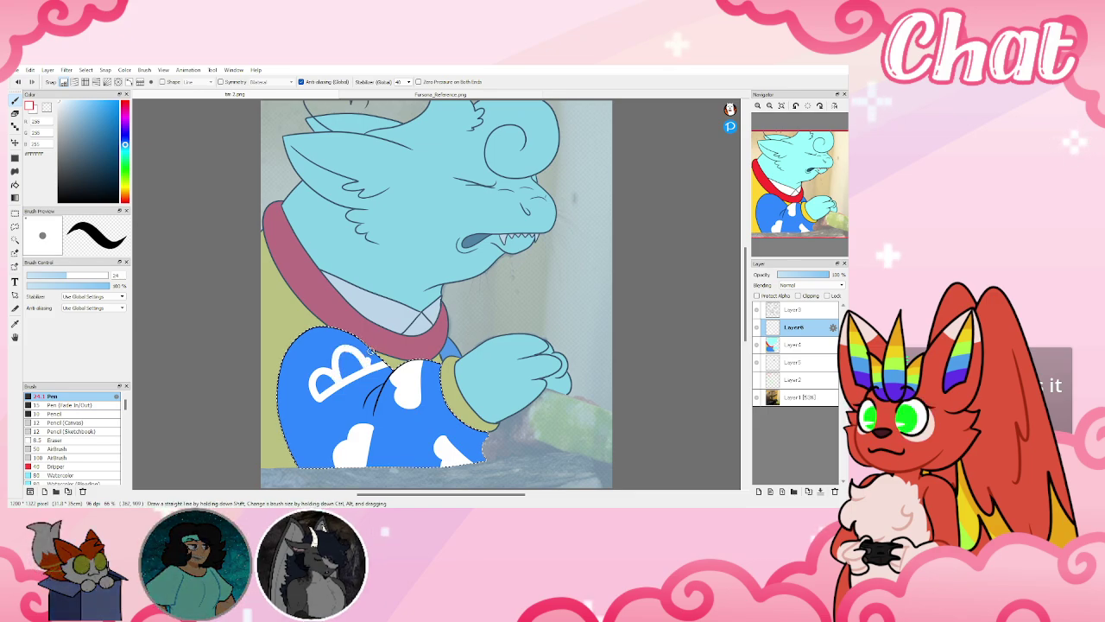
left_click(39, 276)
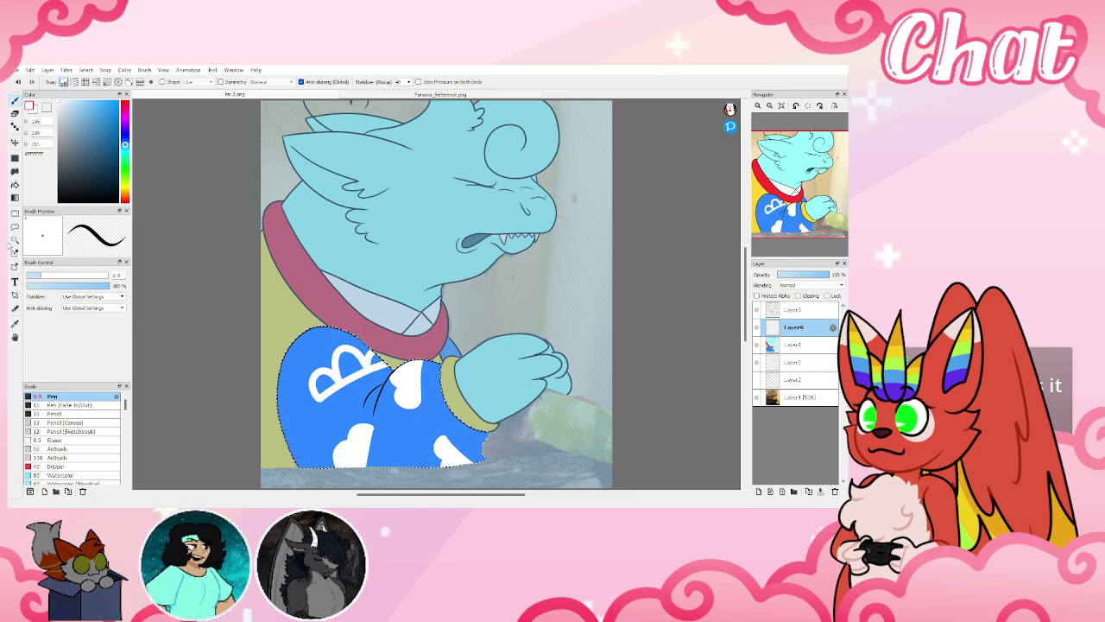
left_click(15, 184)
left_click(350, 364)
left_click(326, 383)
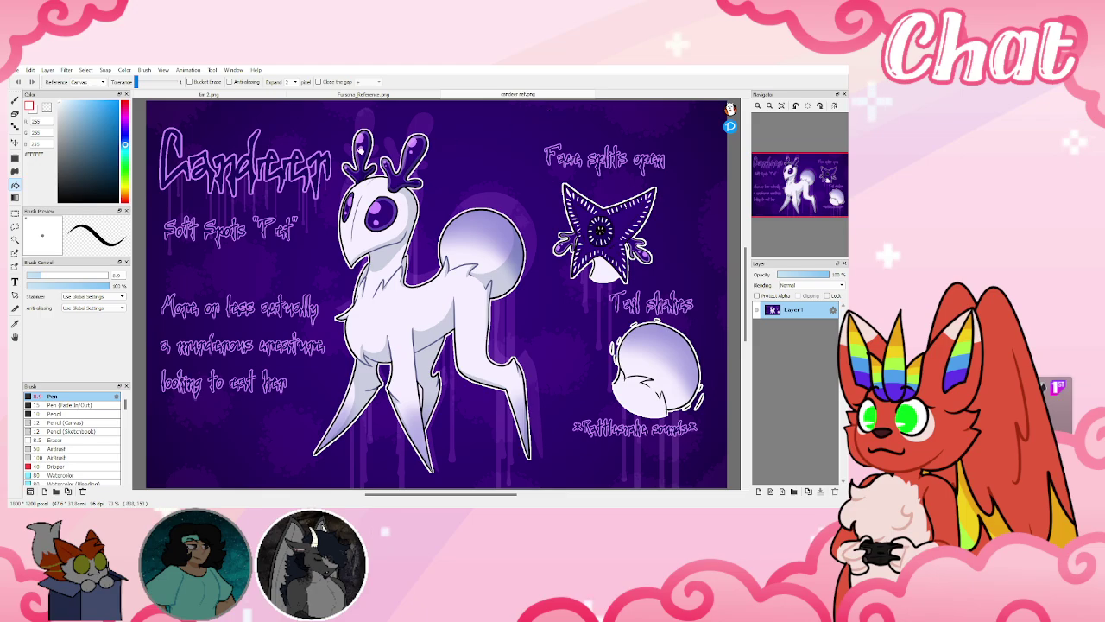
Examine the creature design and notes on the candeer ref.png sheet and close that file
scroll(181, 153, "up", 4)
scroll(181, 152, "down", 3)
scroll(180, 153, "up", 6)
scroll(180, 153, "down", 4)
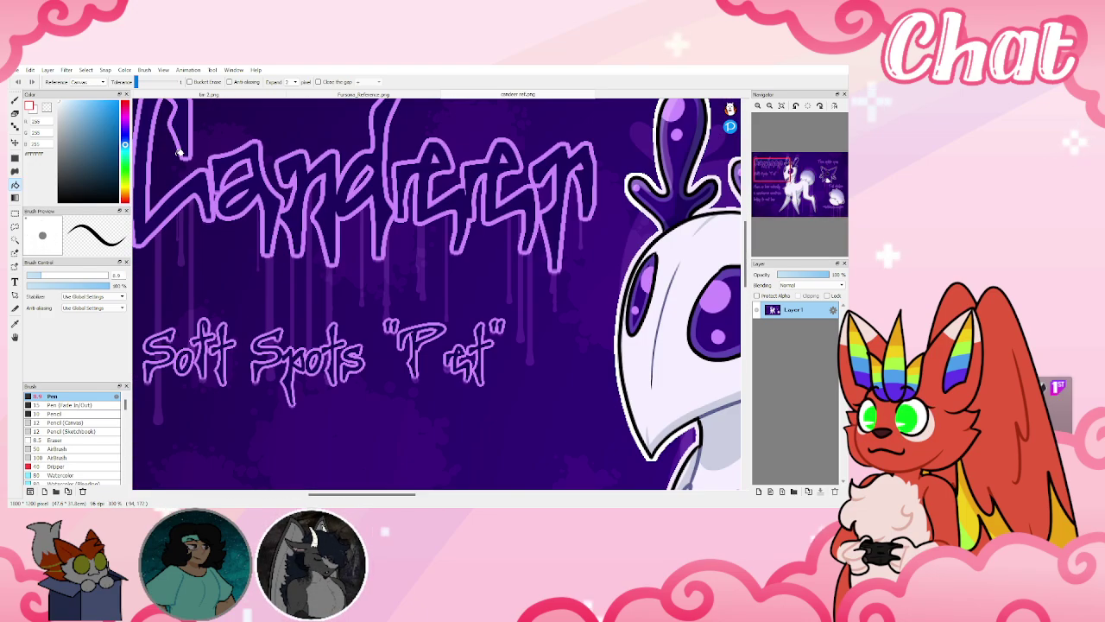
scroll(178, 152, "down", 3)
scroll(261, 182, "up", 2)
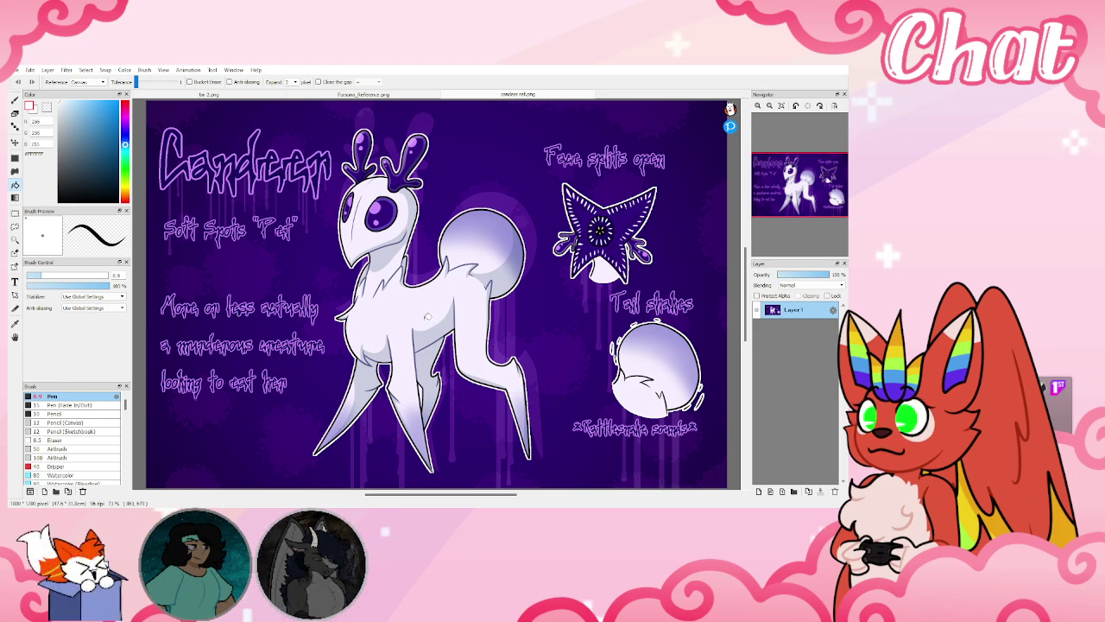
middle_click(520, 97)
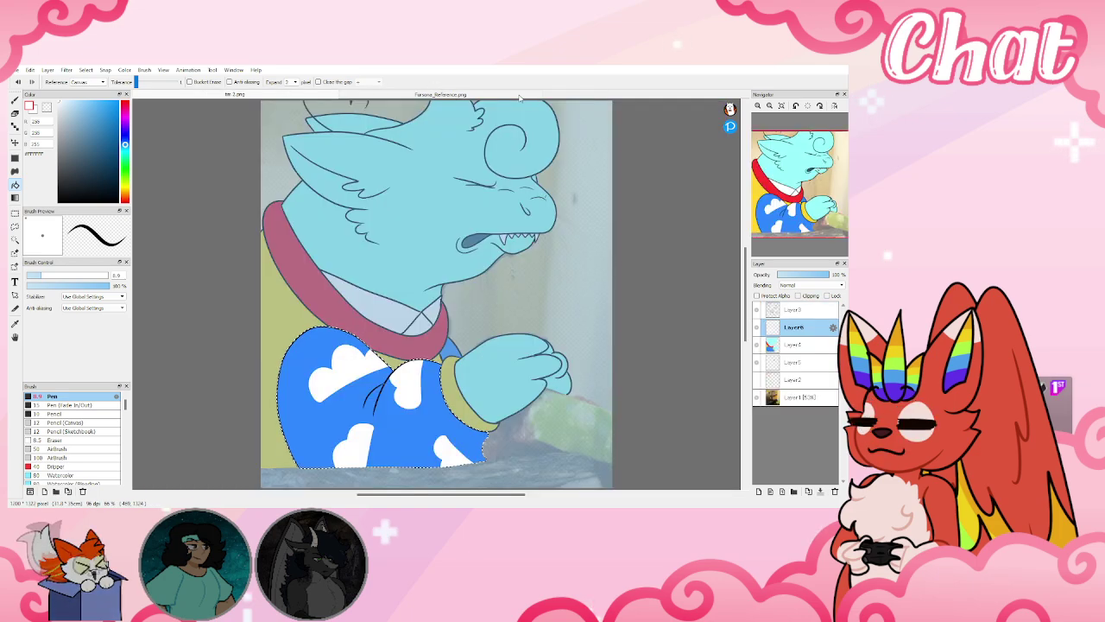
Set the white pen to size 21, add more cloud shapes to the near sleeve's back and lower areas, and compare them with the reference sheet
left_click(14, 101)
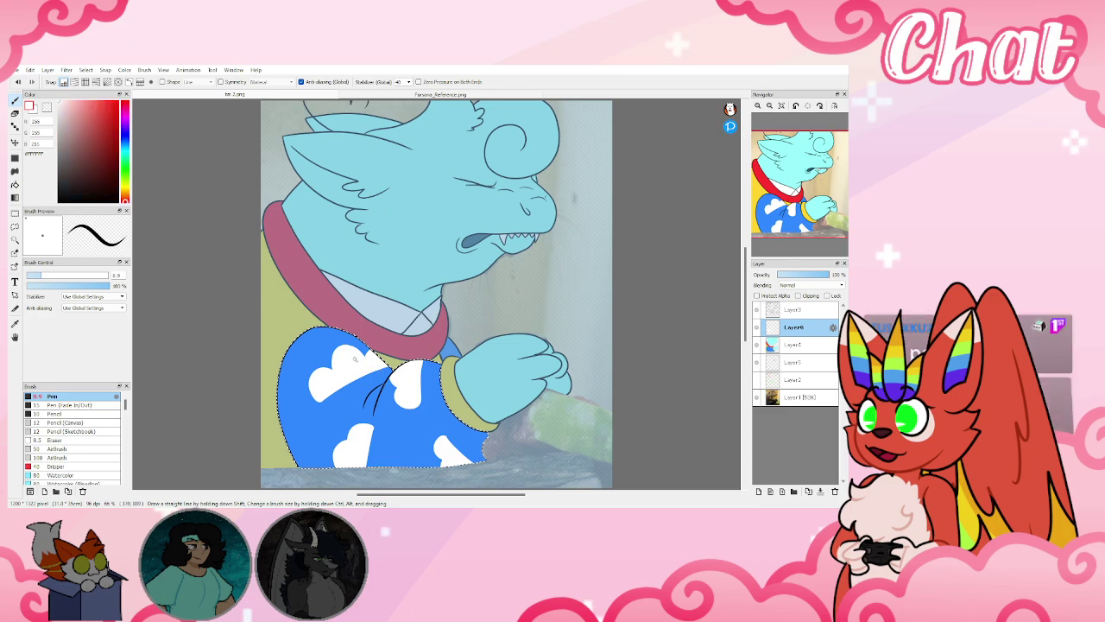
left_click(61, 275)
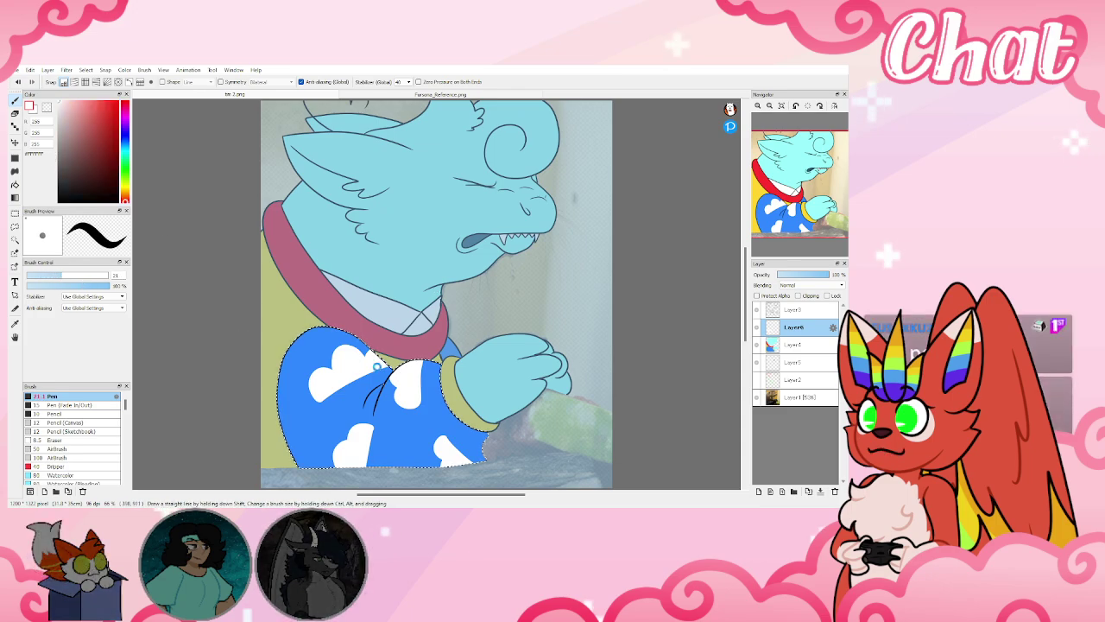
scroll(376, 366, "up", 5)
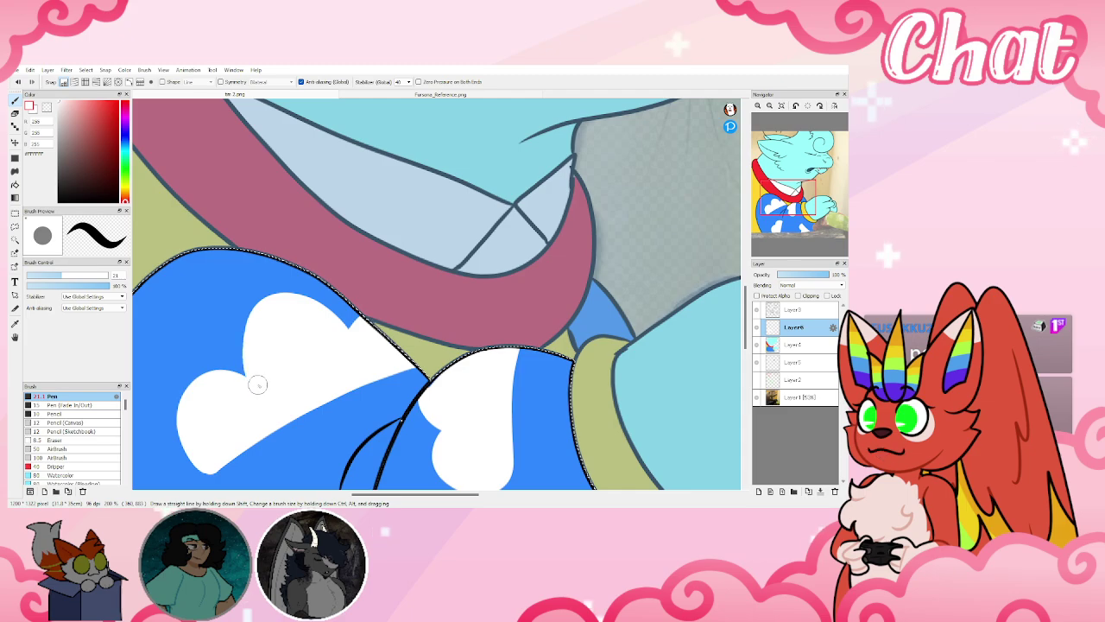
scroll(287, 435, "down", 5)
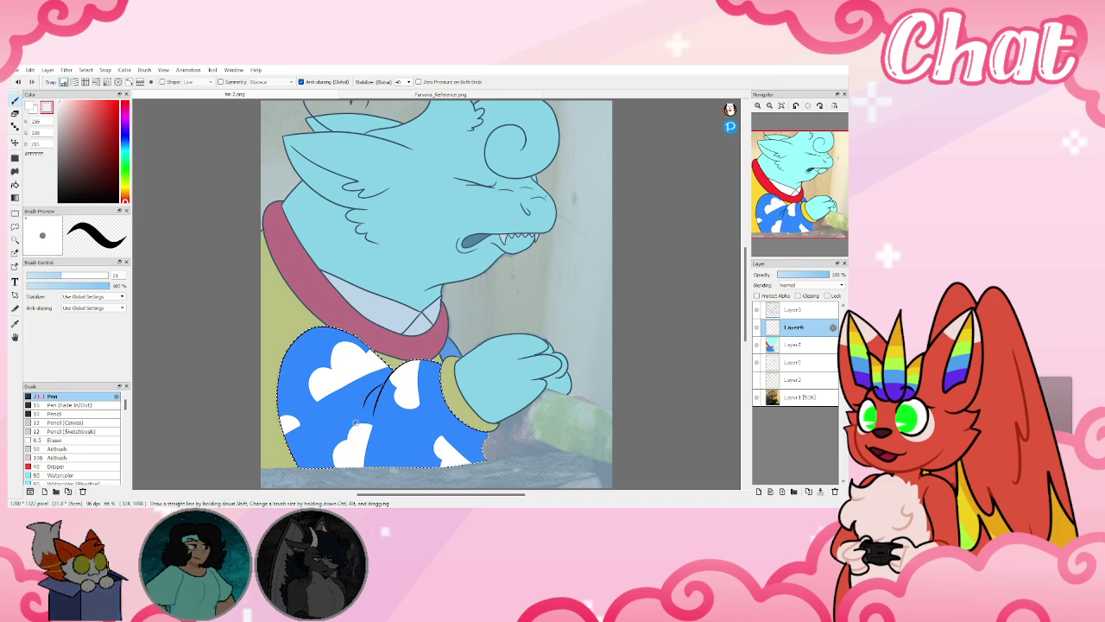
left_click(317, 97)
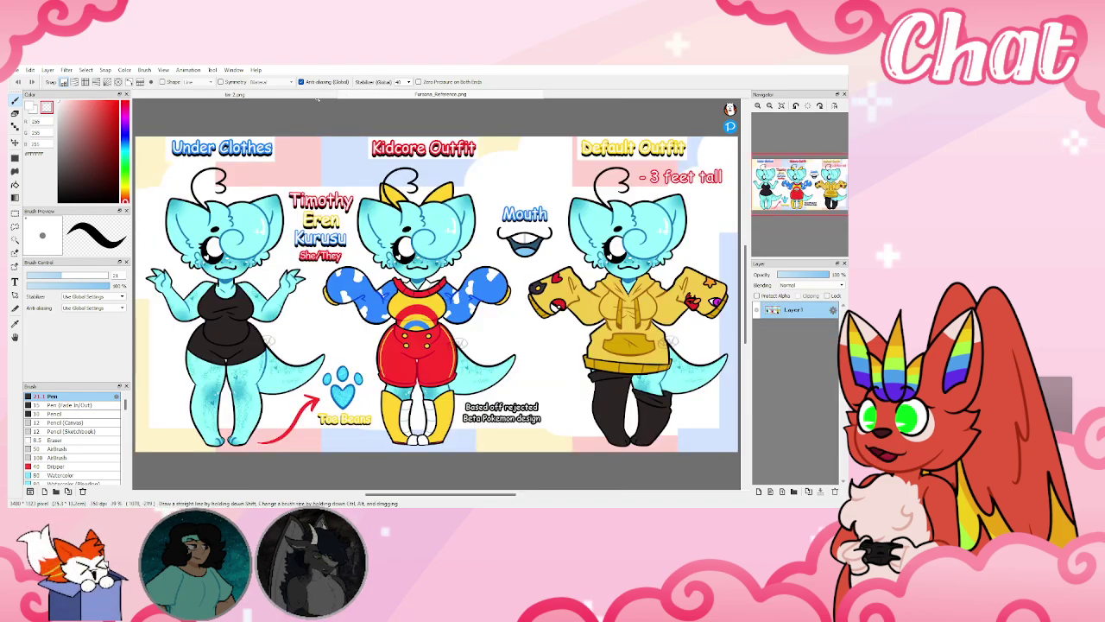
left_click(294, 95)
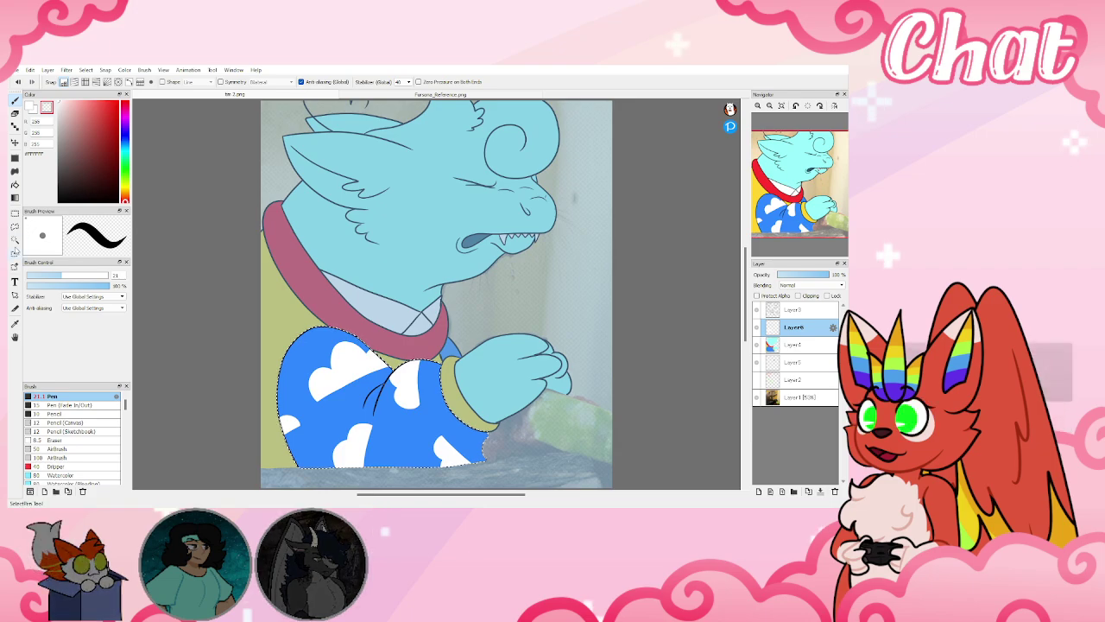
Select the yellow shirt area, paint the red shorts color into its lower corner with a size 43 pen, and clear the selection
left_click(15, 250)
left_click(319, 299)
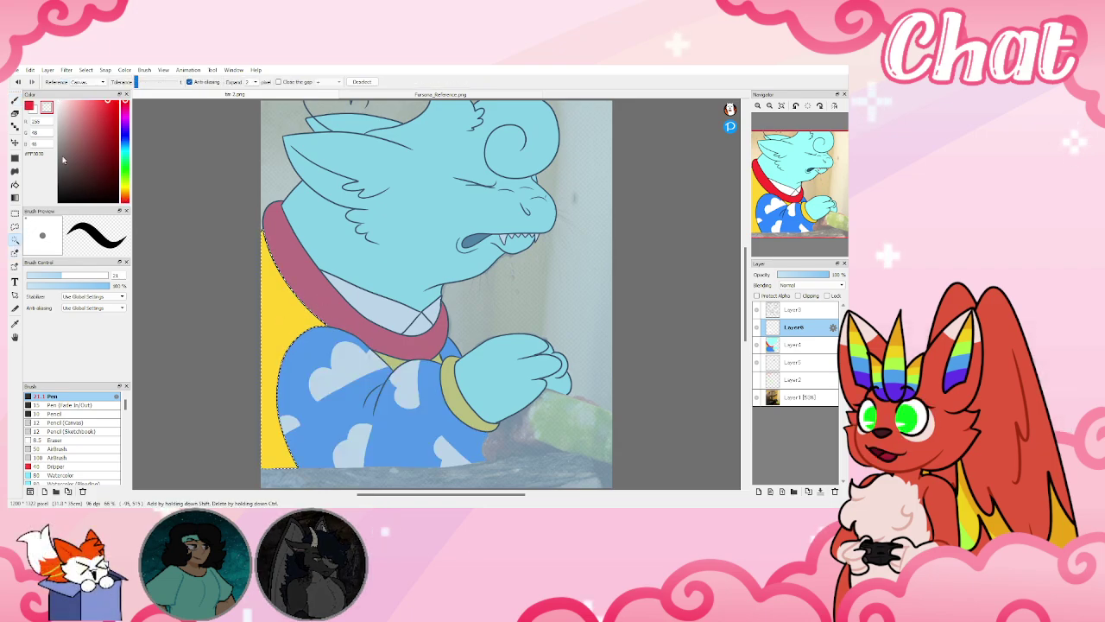
left_click(14, 101)
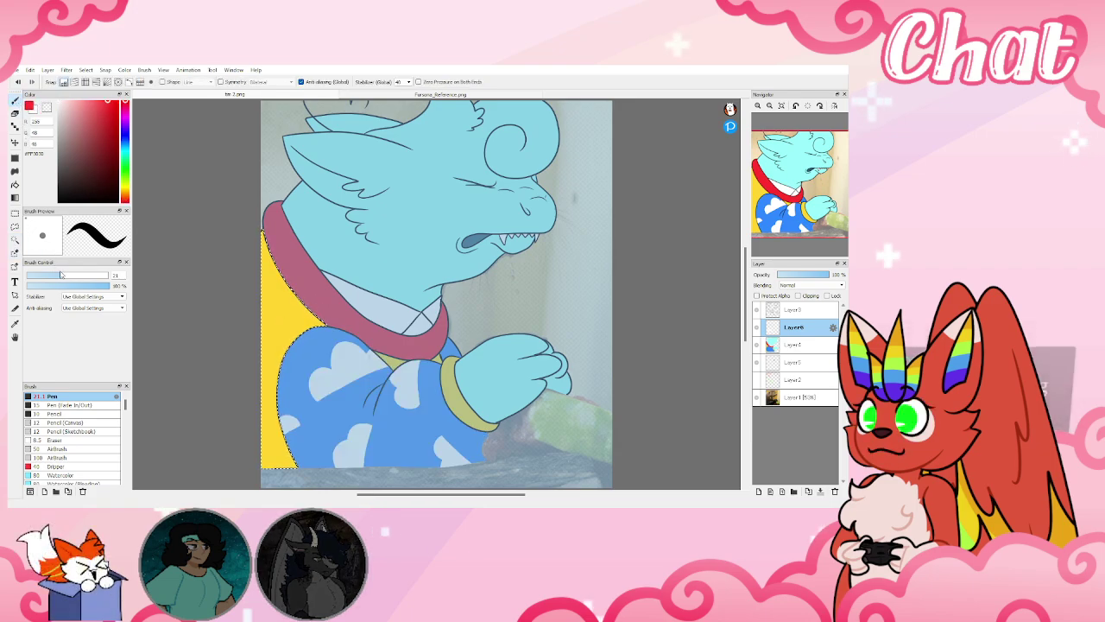
left_click_drag(76, 278, 83, 277)
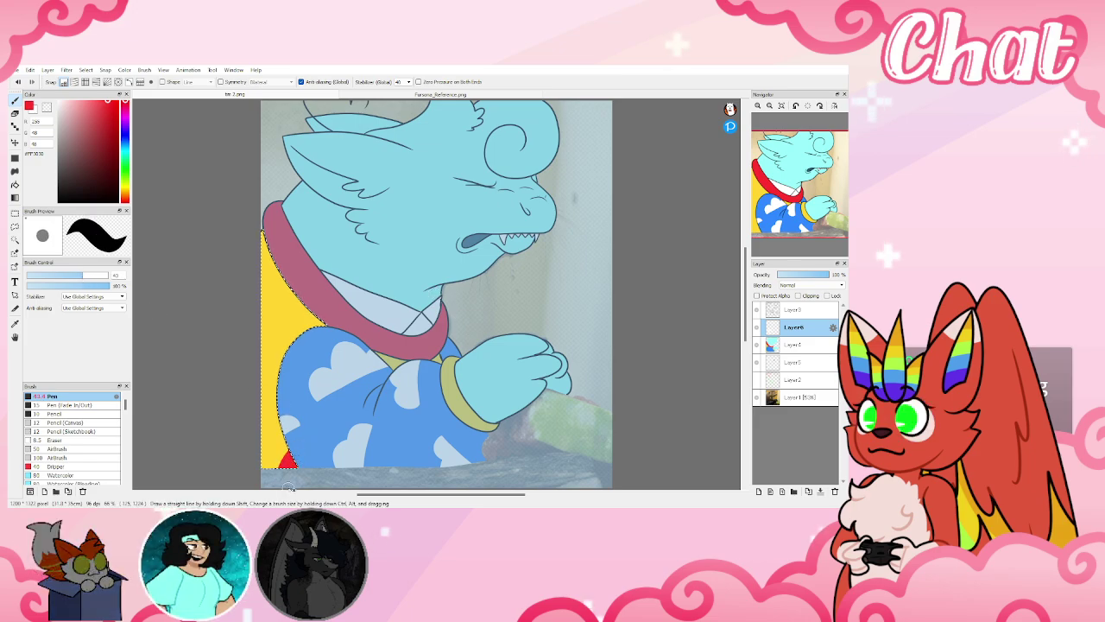
left_click(14, 213)
left_click(203, 246)
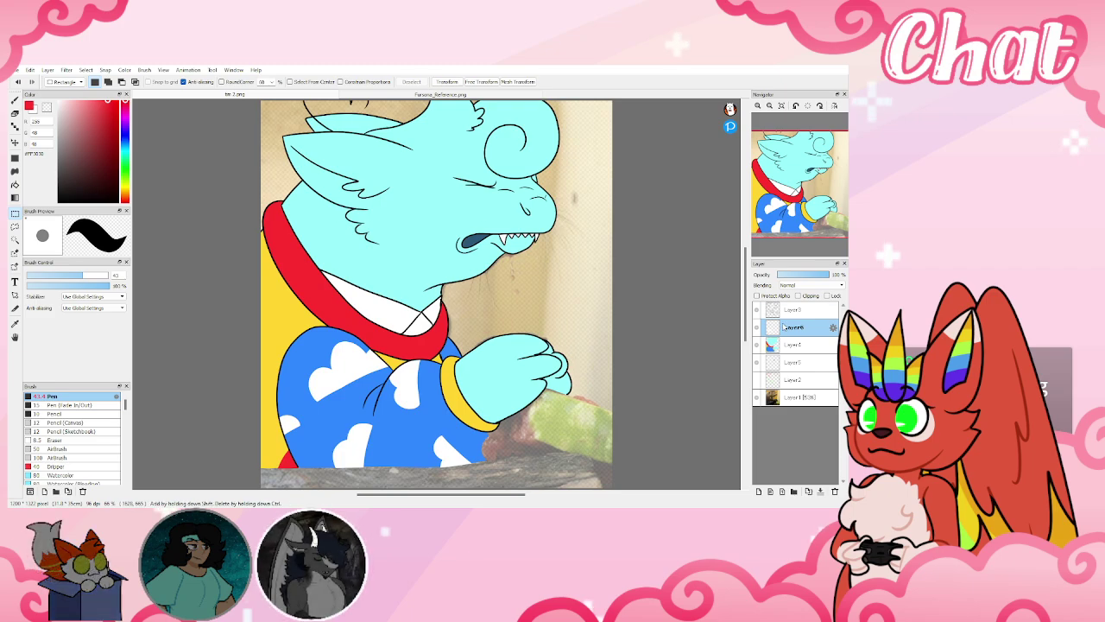
Clip the cloud pattern layer to the color layer below and add another clipped layer above it
left_click(798, 296)
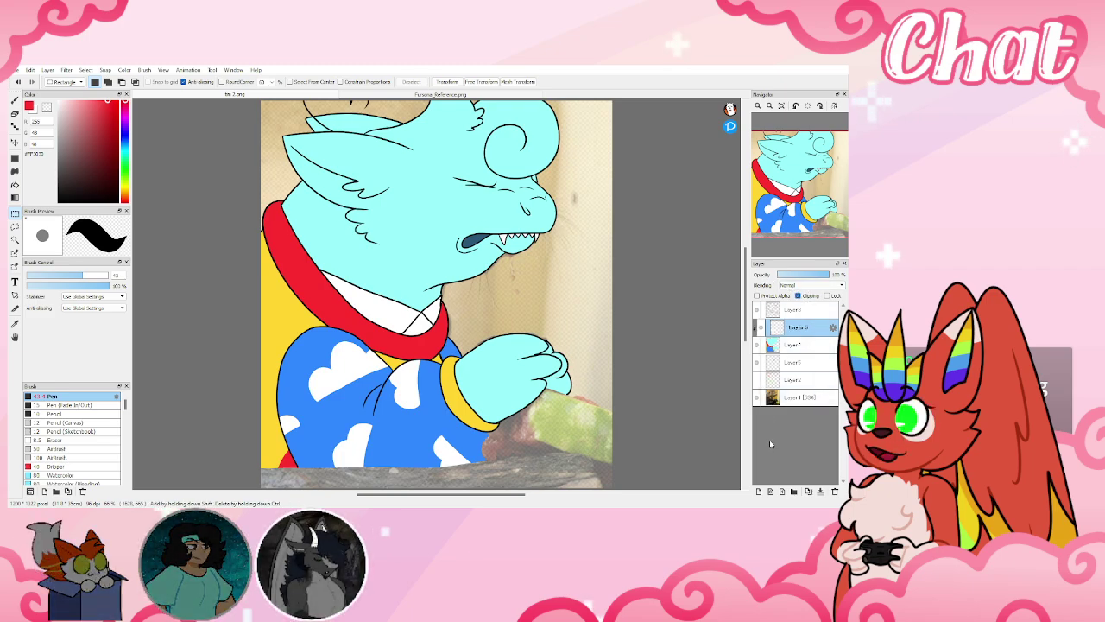
left_click(758, 492)
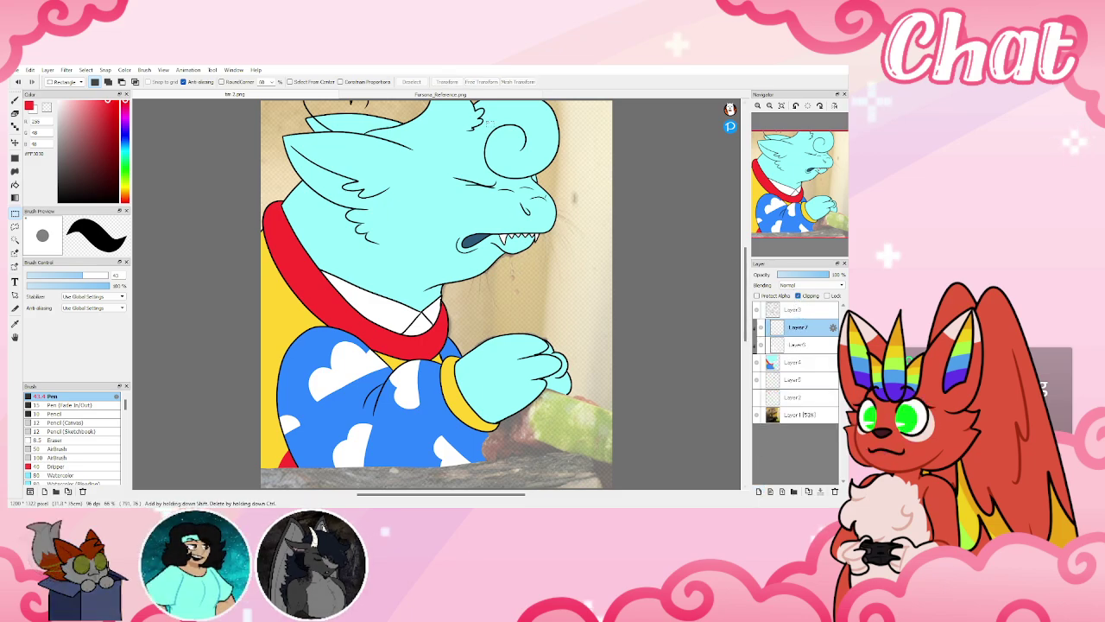
Paint a band across the eye and snout and the ear tips with a size 92 pen in darker blue sampled from the reference's ear tip
left_click(440, 93)
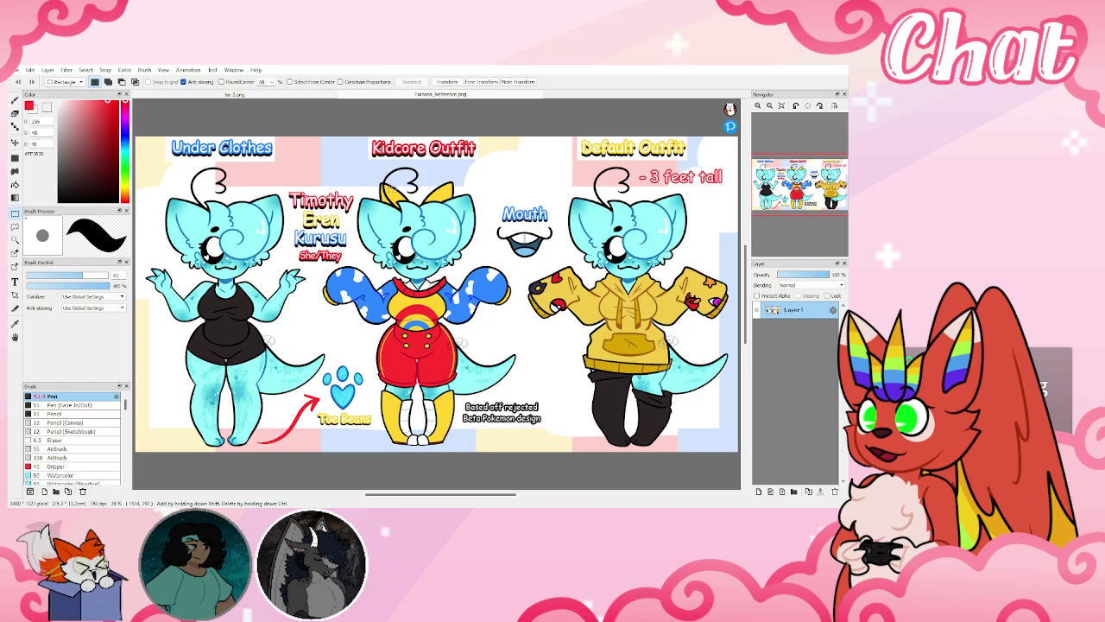
scroll(475, 195, "up", 5)
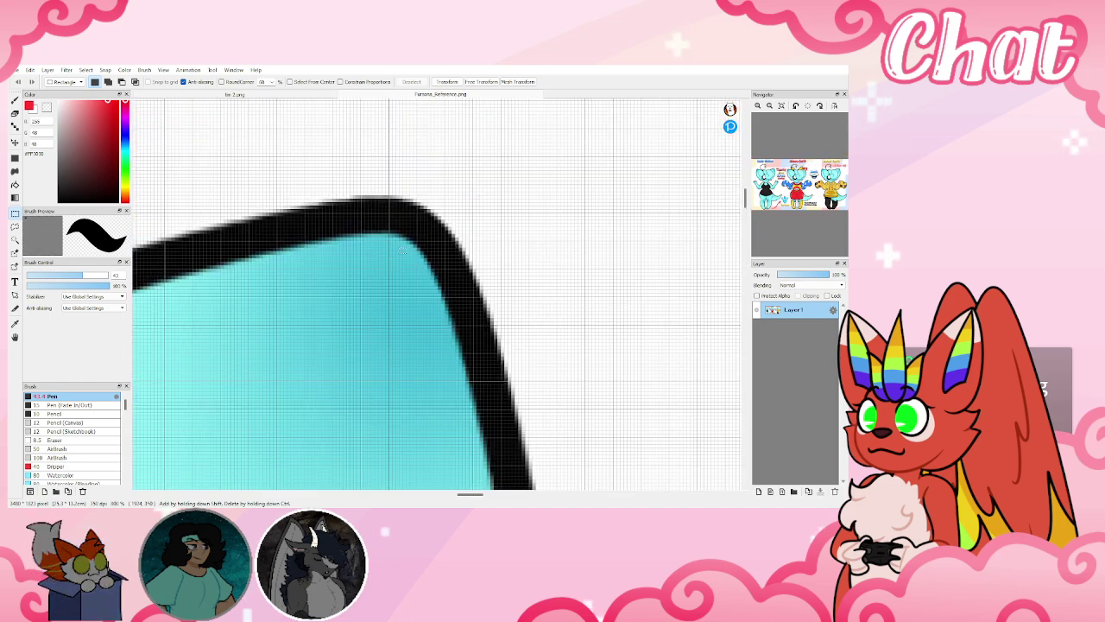
right_click(396, 236)
left_click(235, 94)
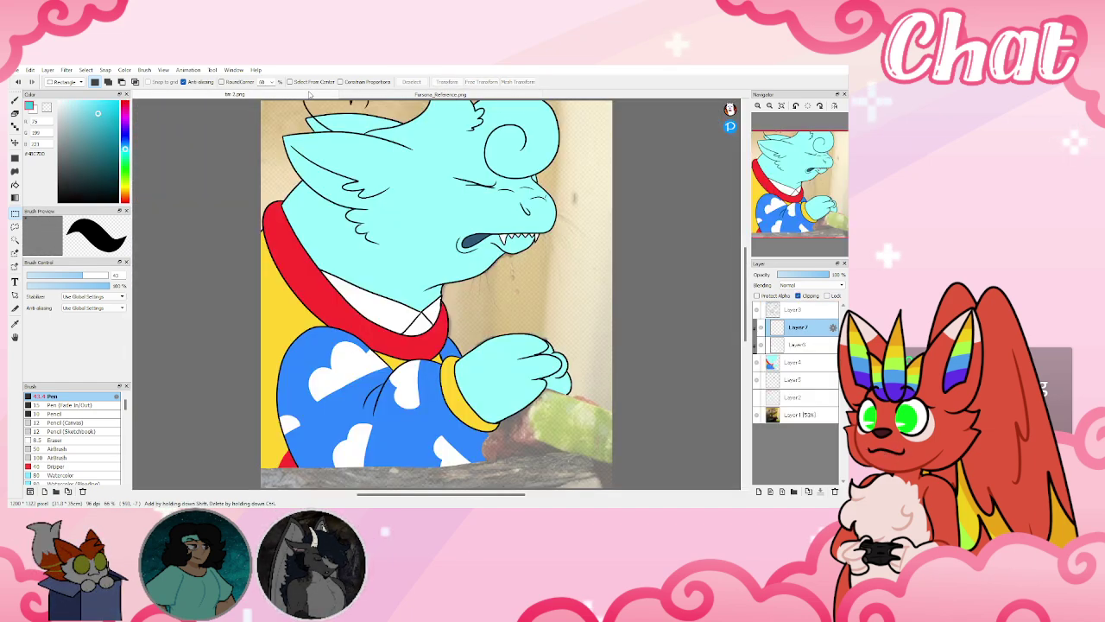
left_click(14, 100)
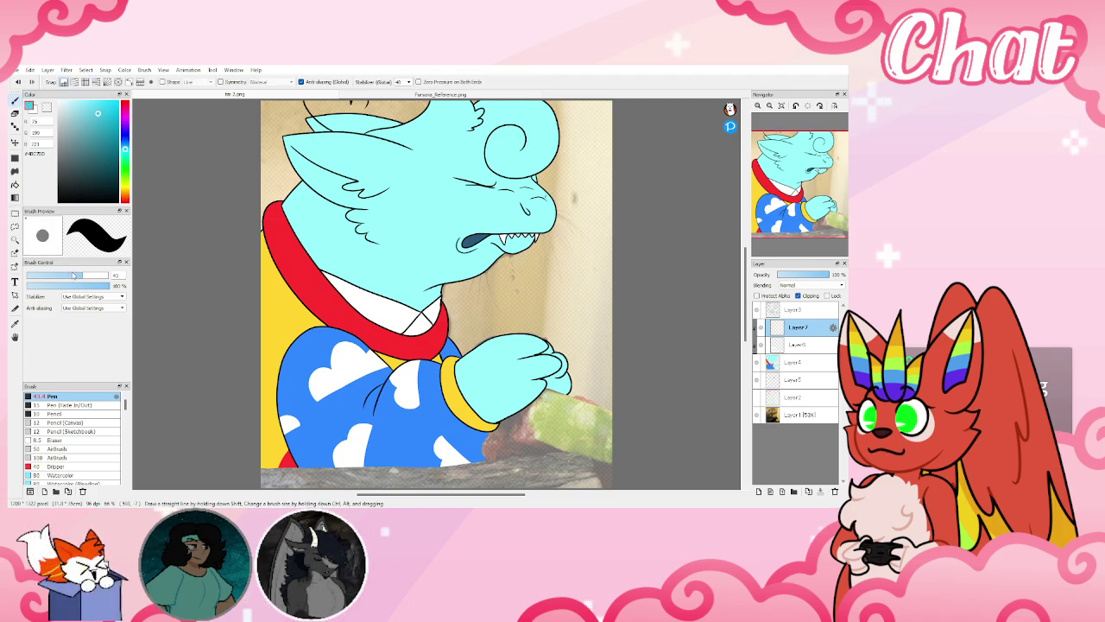
left_click_drag(75, 276, 99, 276)
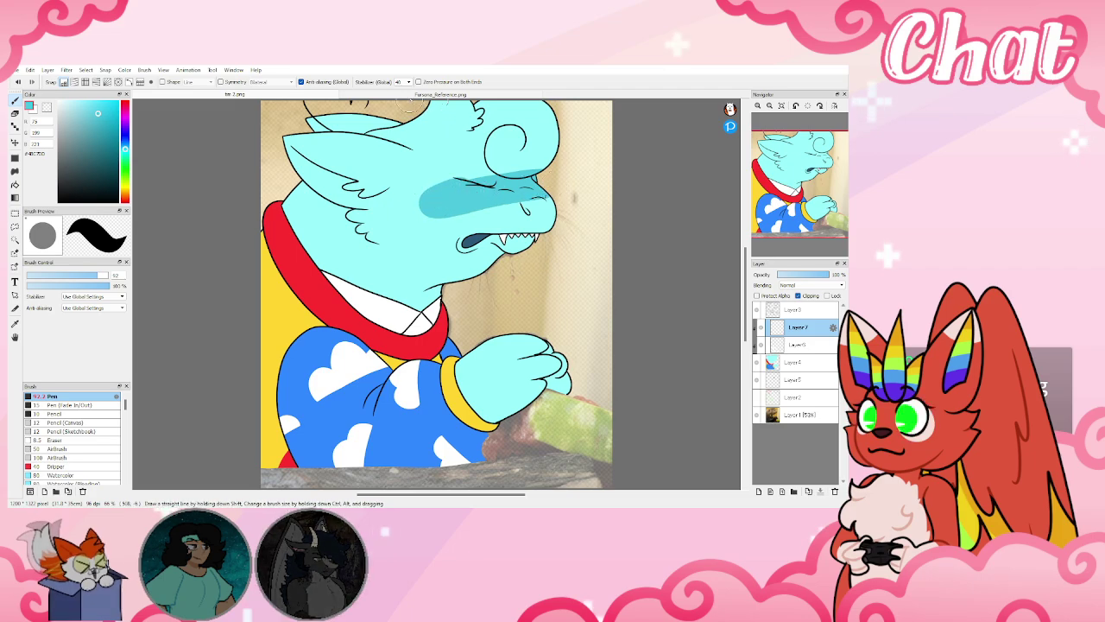
left_click(408, 95)
left_click(283, 94)
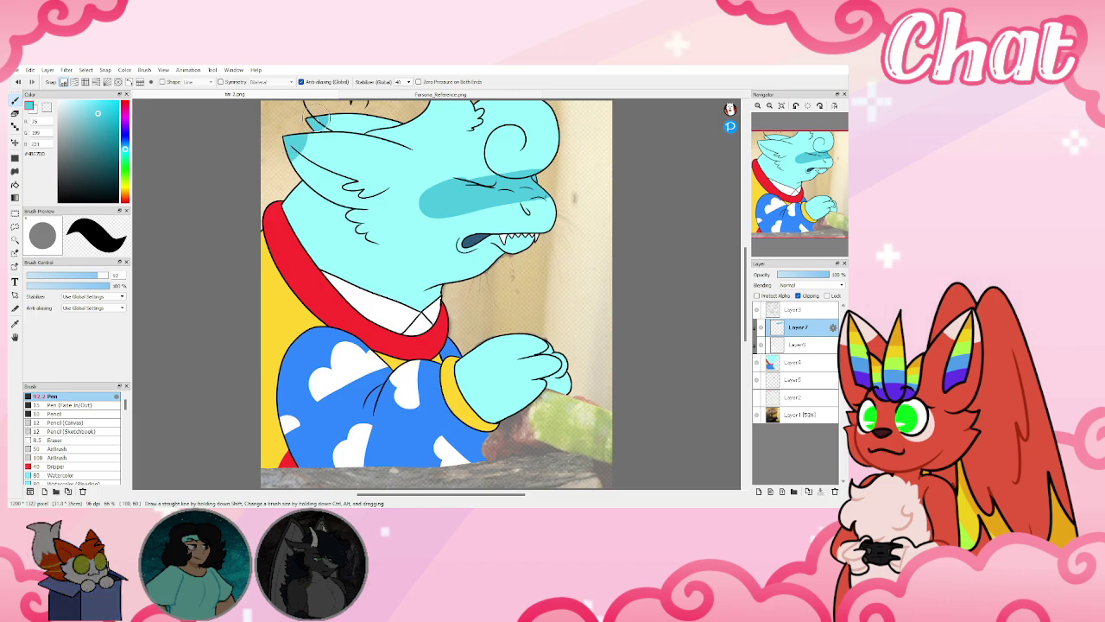
Compare the face shading with the full reference sheet and blur the darker blue areas on the face and ear tips
left_click(440, 94)
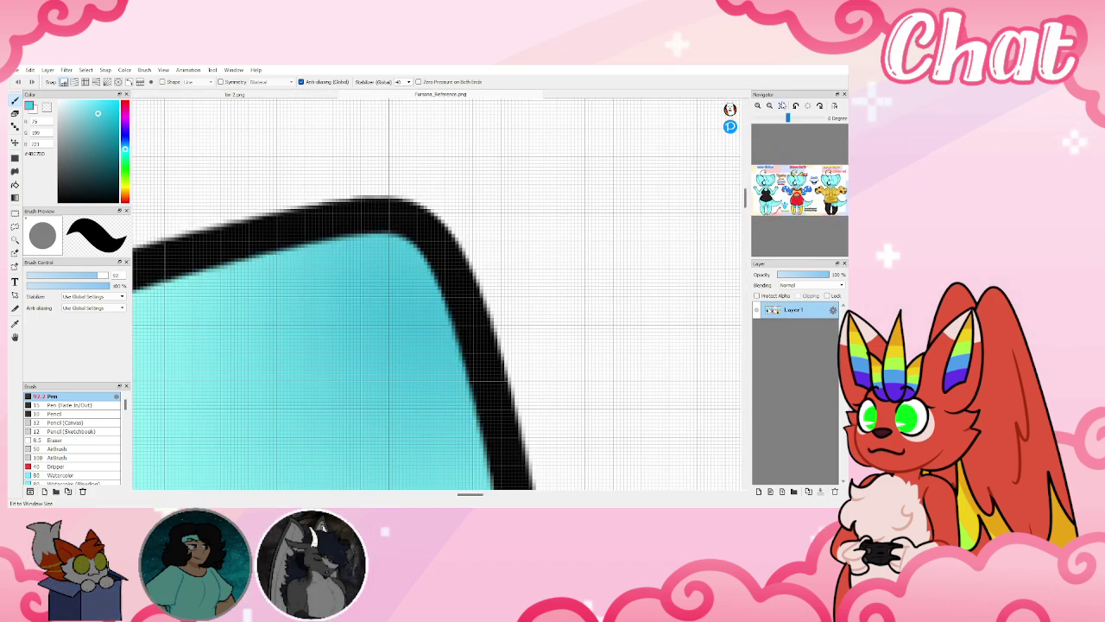
left_click(781, 106)
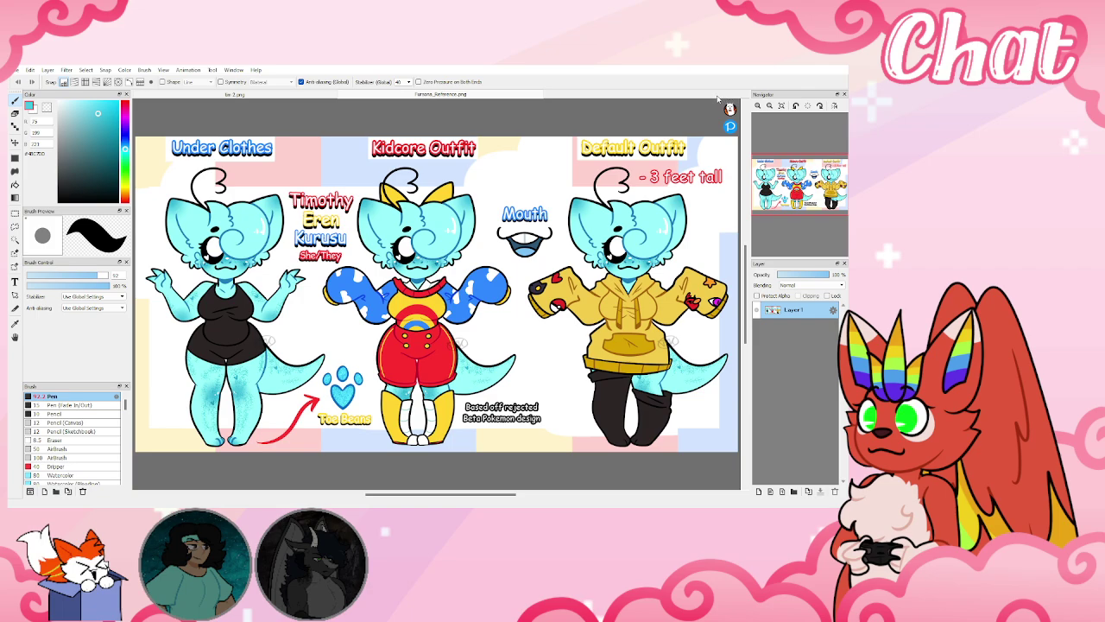
left_click(299, 94)
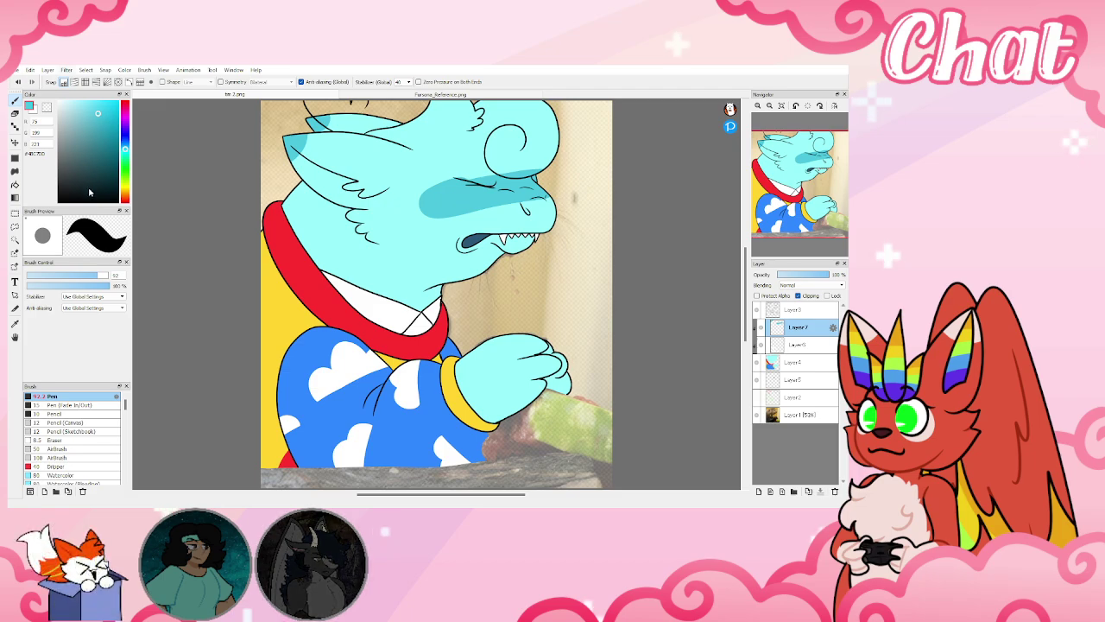
left_click(429, 291)
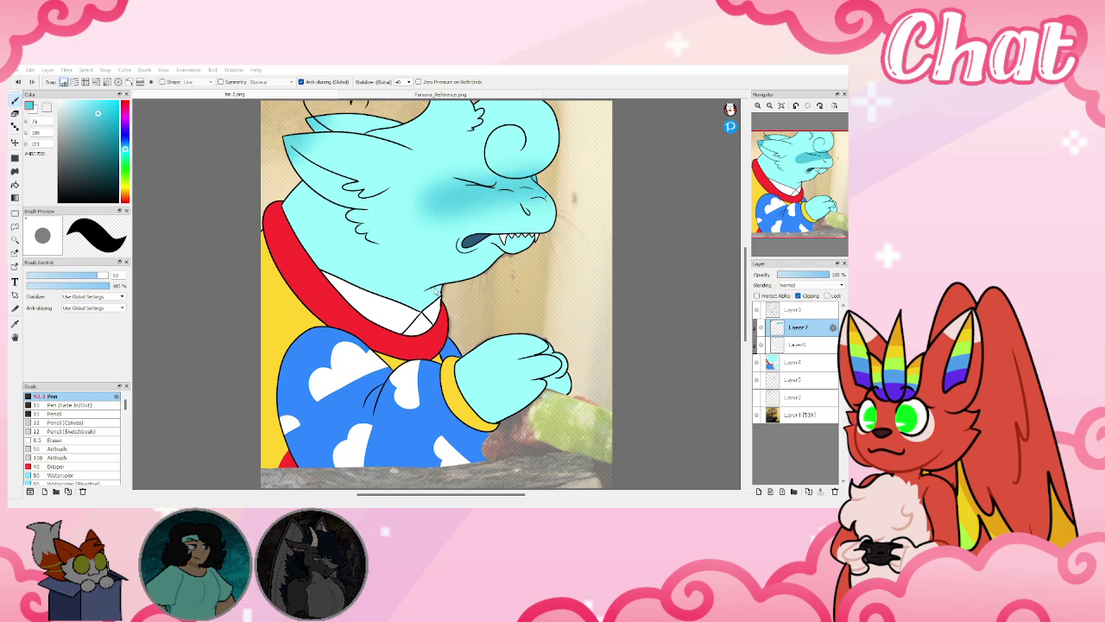
Erase the darker blue shading that spills onto the hair curl using the transparent color with the Pen
left_click(455, 314)
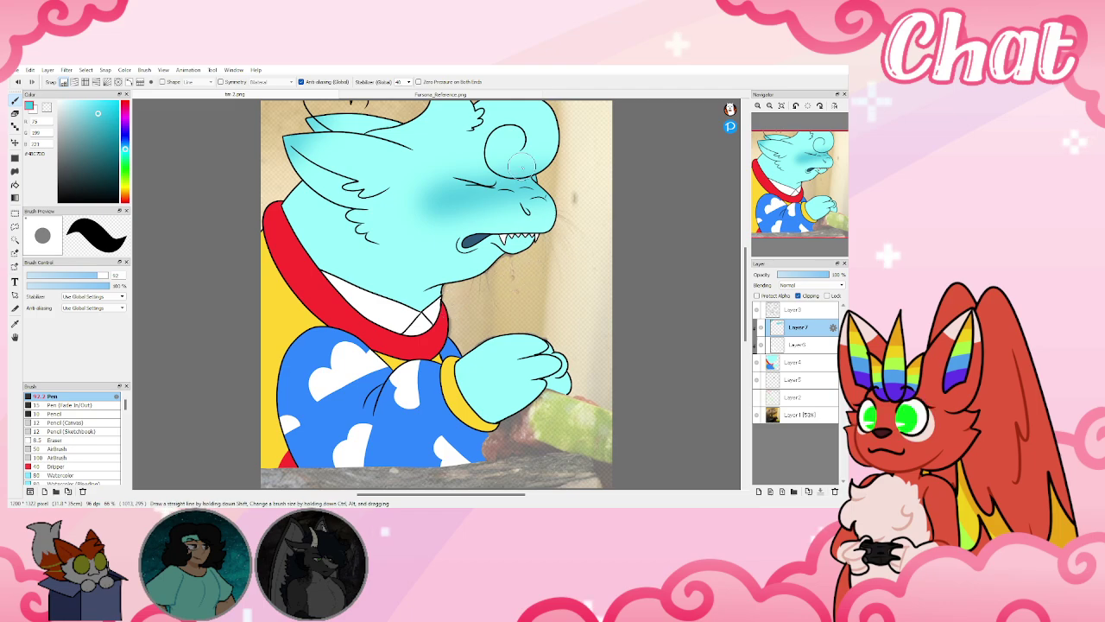
scroll(571, 153, "up", 3)
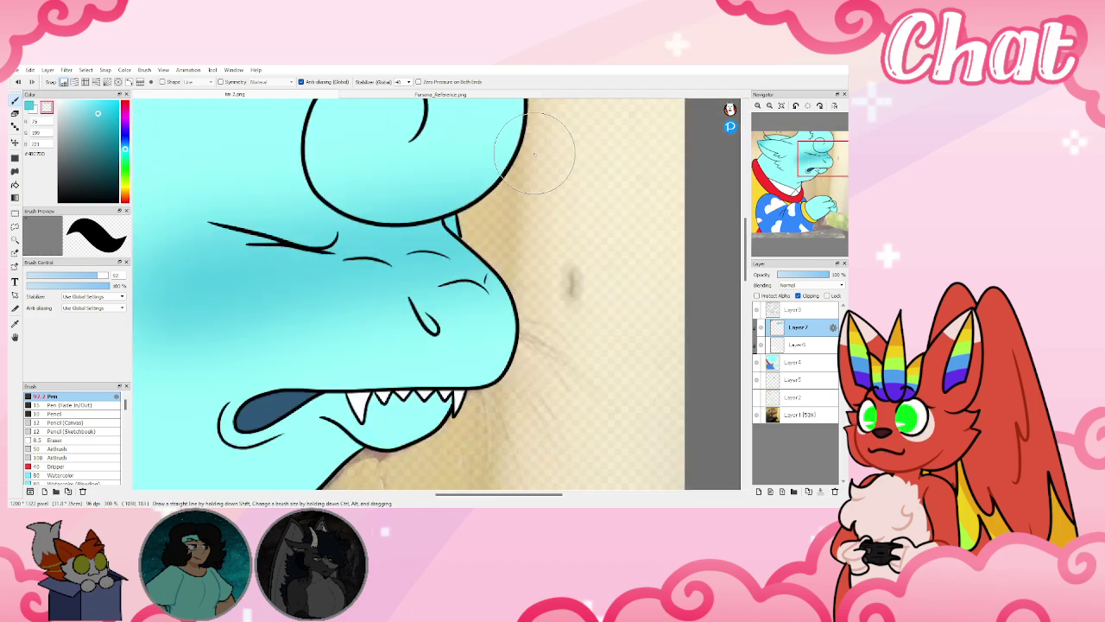
scroll(501, 148, "down", 2)
scroll(461, 149, "up", 1)
scroll(459, 149, "up", 1)
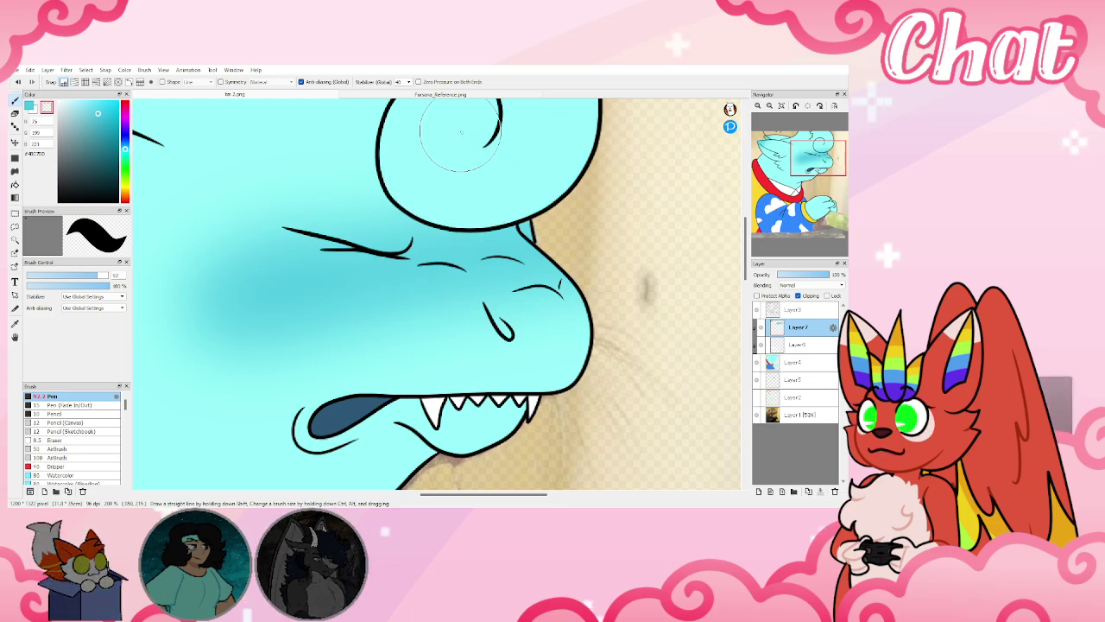
left_click(782, 106)
scroll(264, 108, "up", 2)
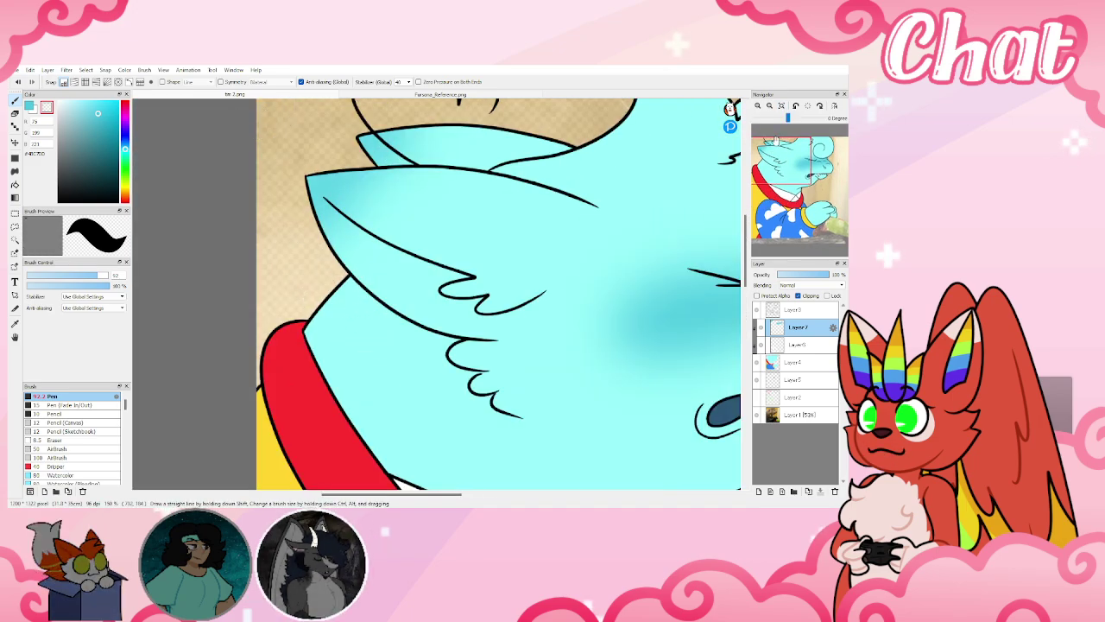
scroll(527, 124, "down", 2)
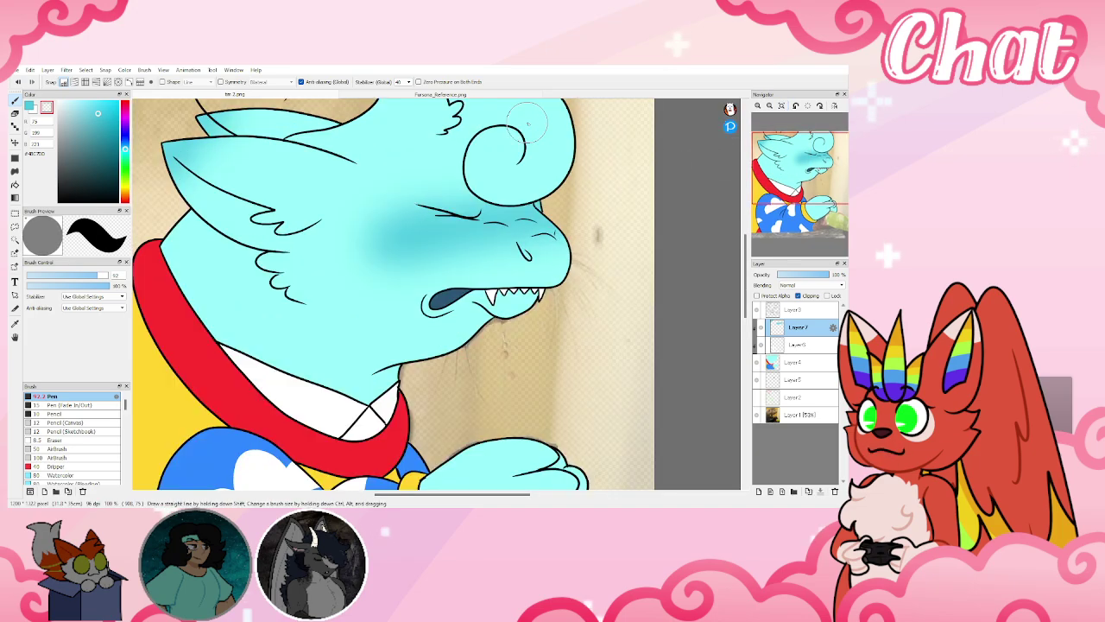
Compare with the reference sheet, soften the face shading using a transparent Watercolor brush at size 161 and 10% opacity, and undo the last stroke
left_click(414, 95)
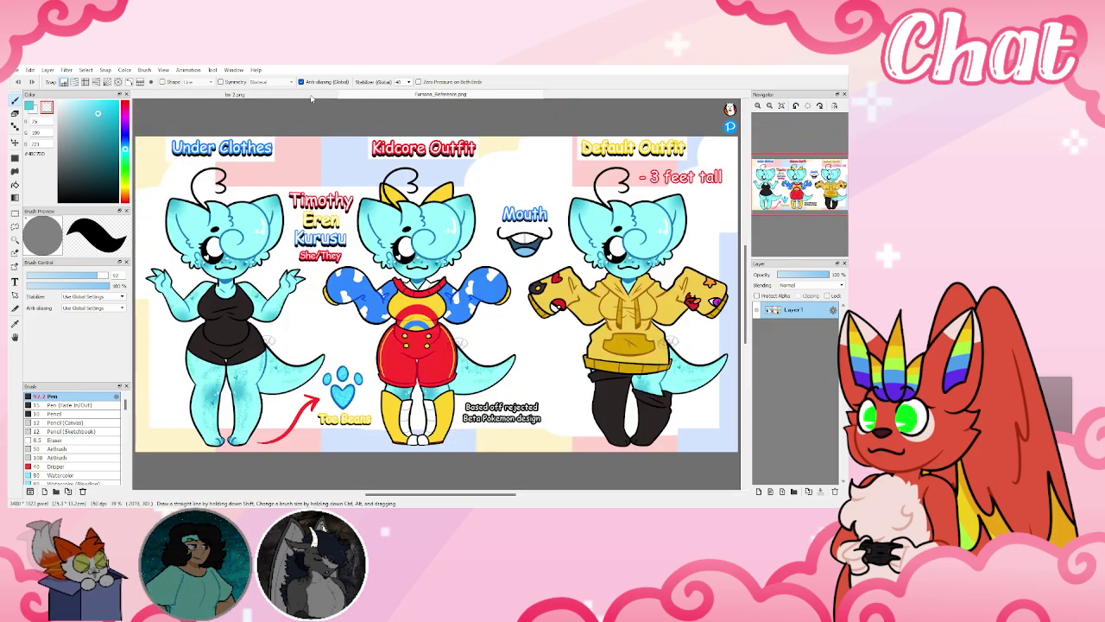
left_click(220, 94)
scroll(64, 442, "down", 1)
left_click(63, 449)
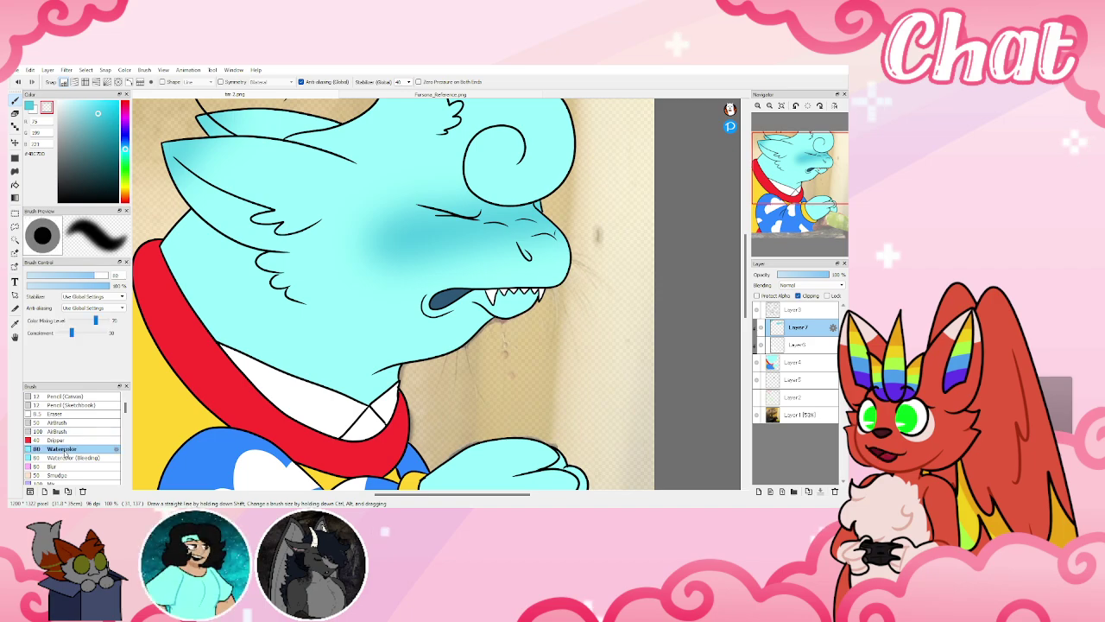
mouse_move(70, 285)
left_mouse_down()
mouse_move(57, 286)
mouse_move(103, 276)
left_mouse_up()
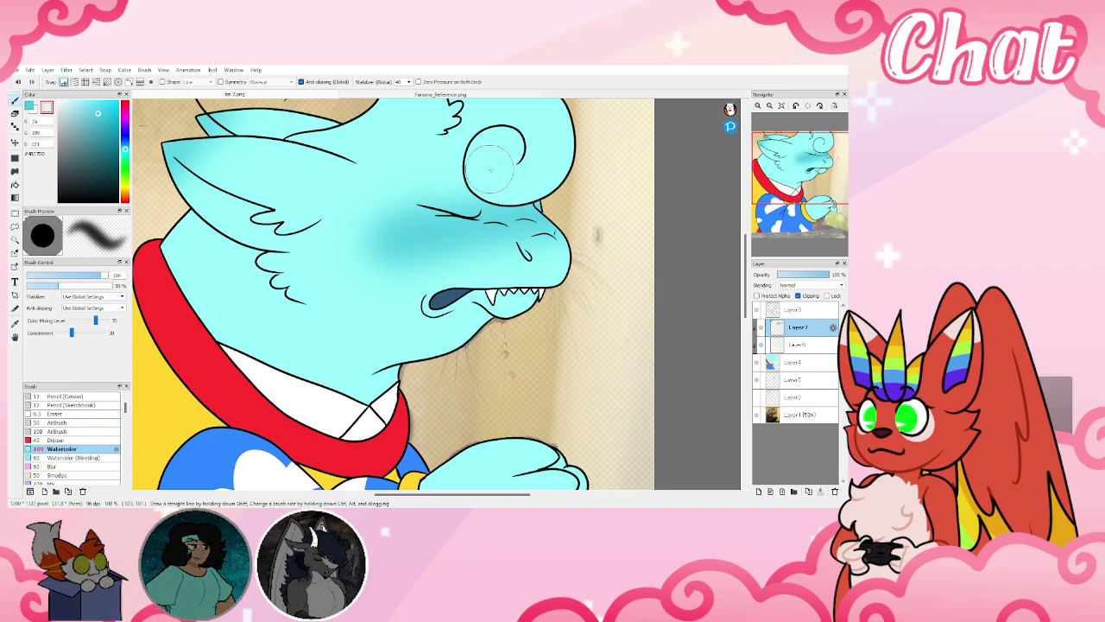
left_click_drag(57, 286, 39, 286)
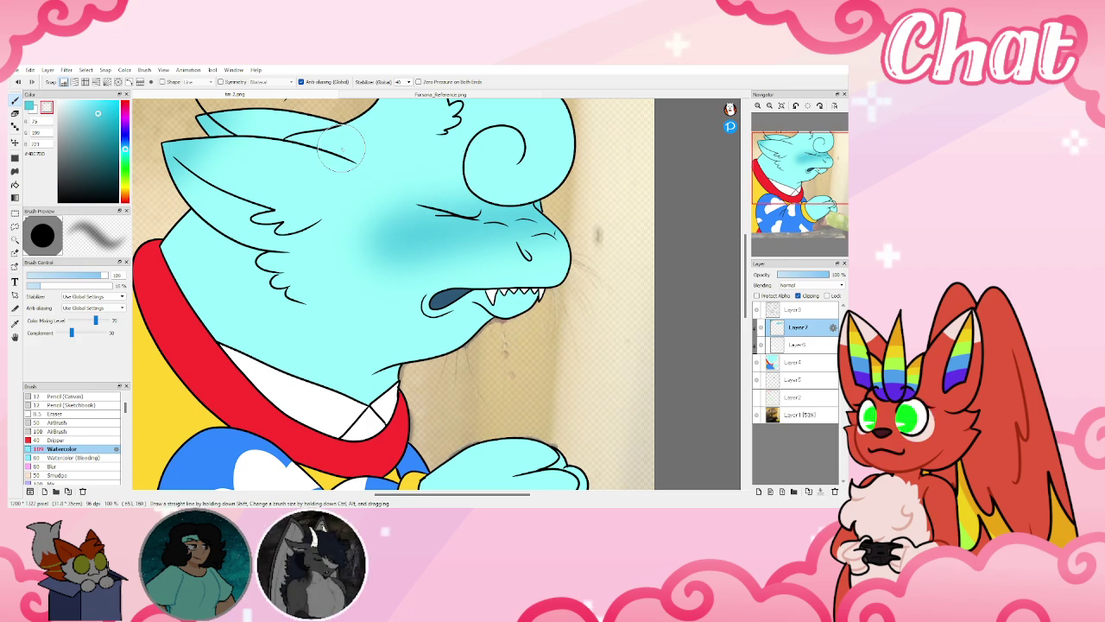
left_click_drag(103, 276, 109, 276)
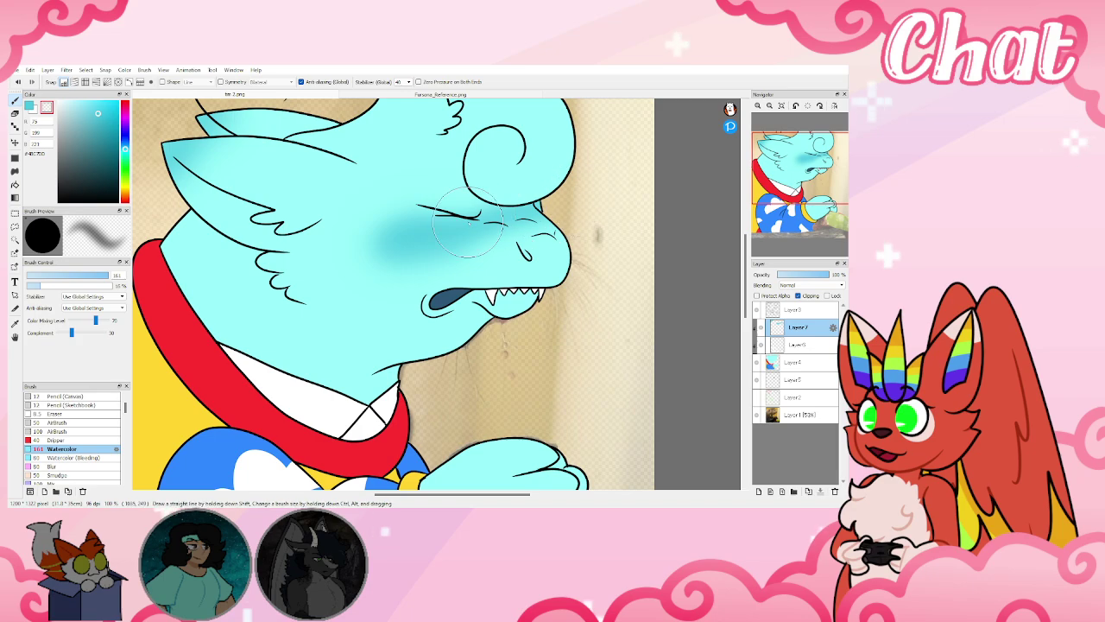
left_click_drag(468, 223, 431, 228)
left_click(16, 82)
Lower the fur shading layer's opacity to 71% and add a new clipped layer directly above it
left_click_drag(811, 276, 815, 279)
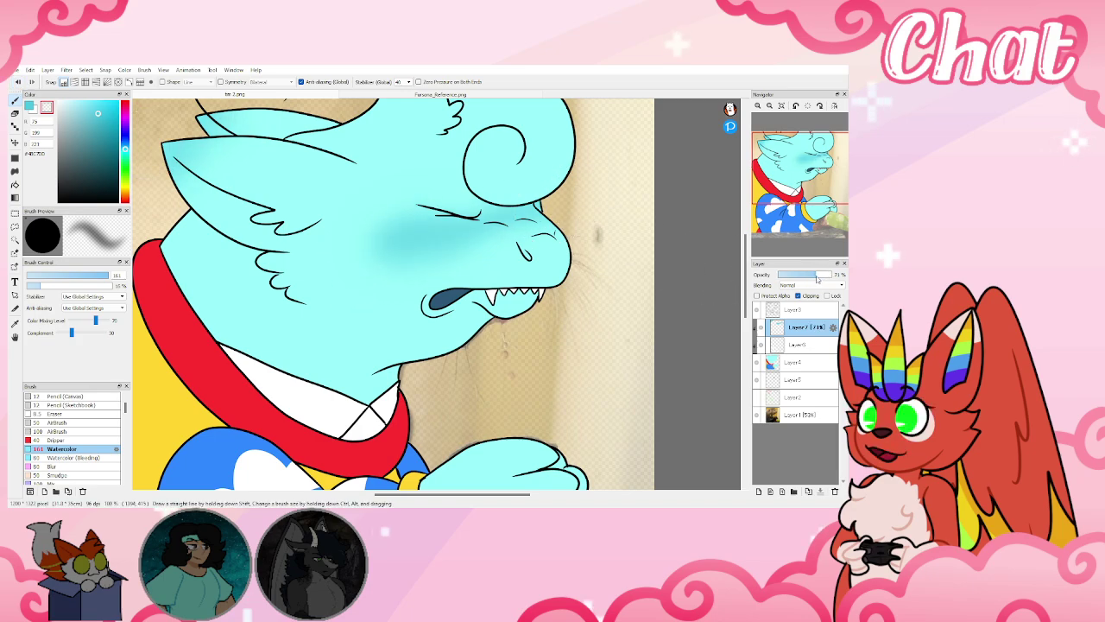
left_click(781, 107)
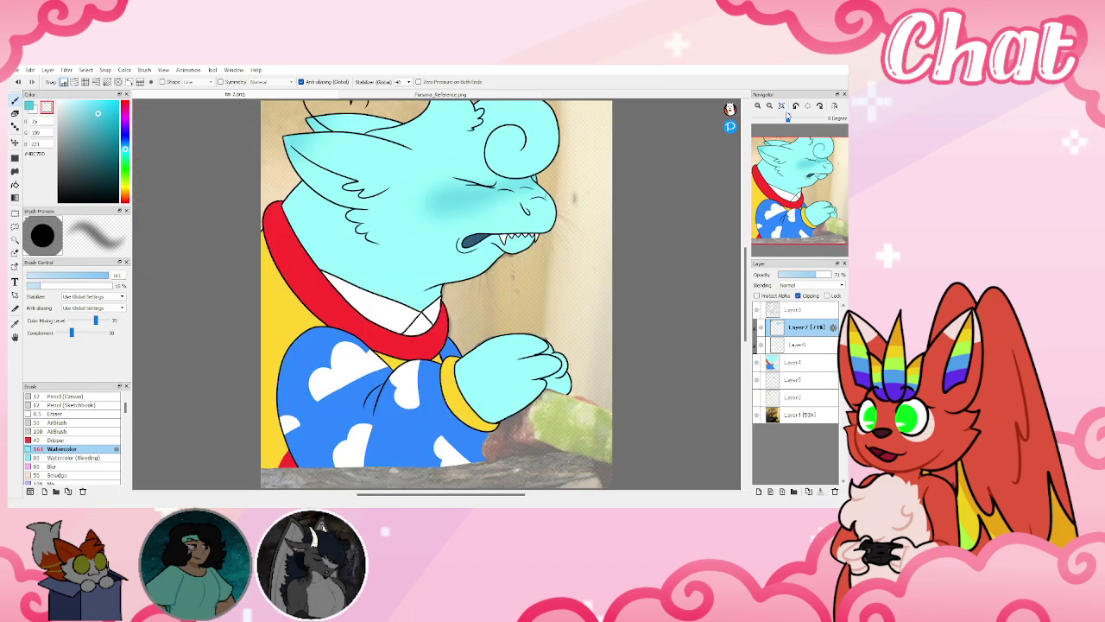
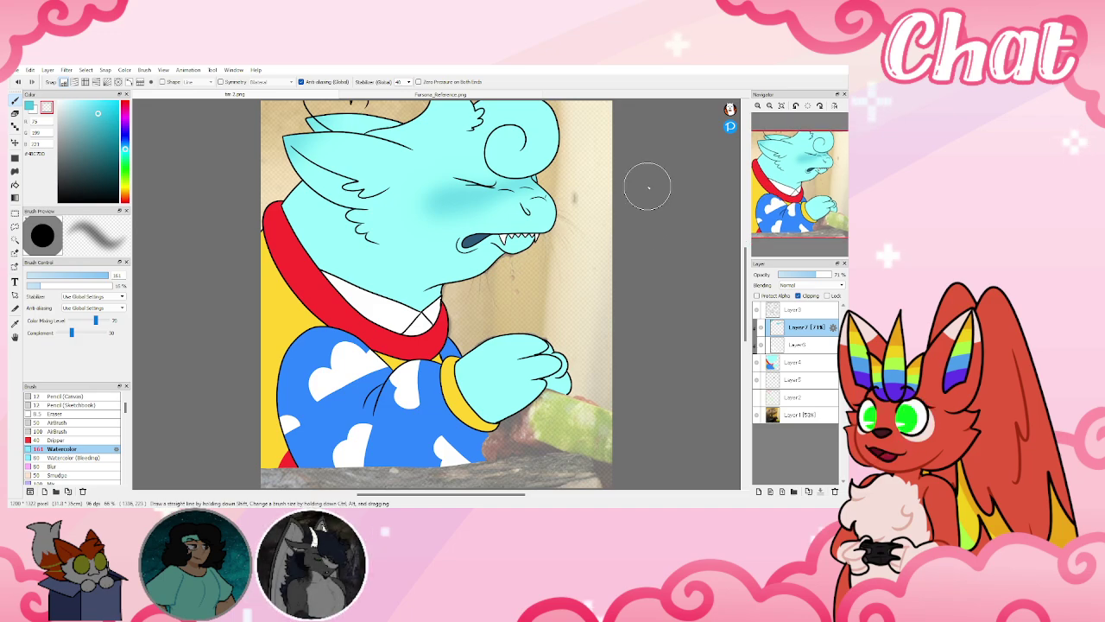
left_click(787, 311)
key("ctrl+shift+n")
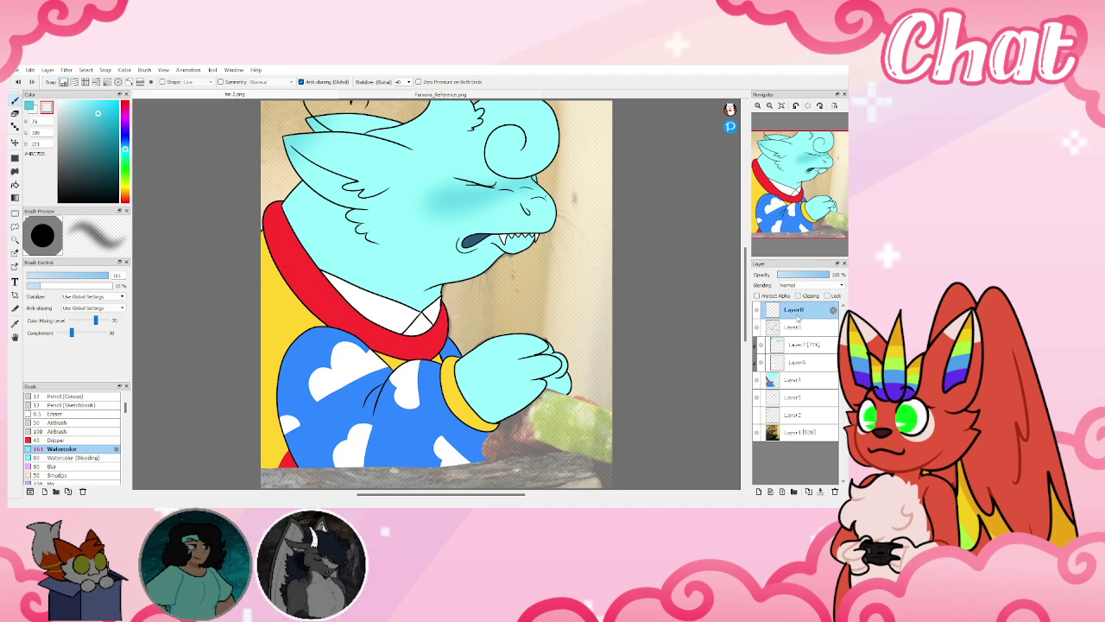
left_click_drag(796, 331, 796, 334)
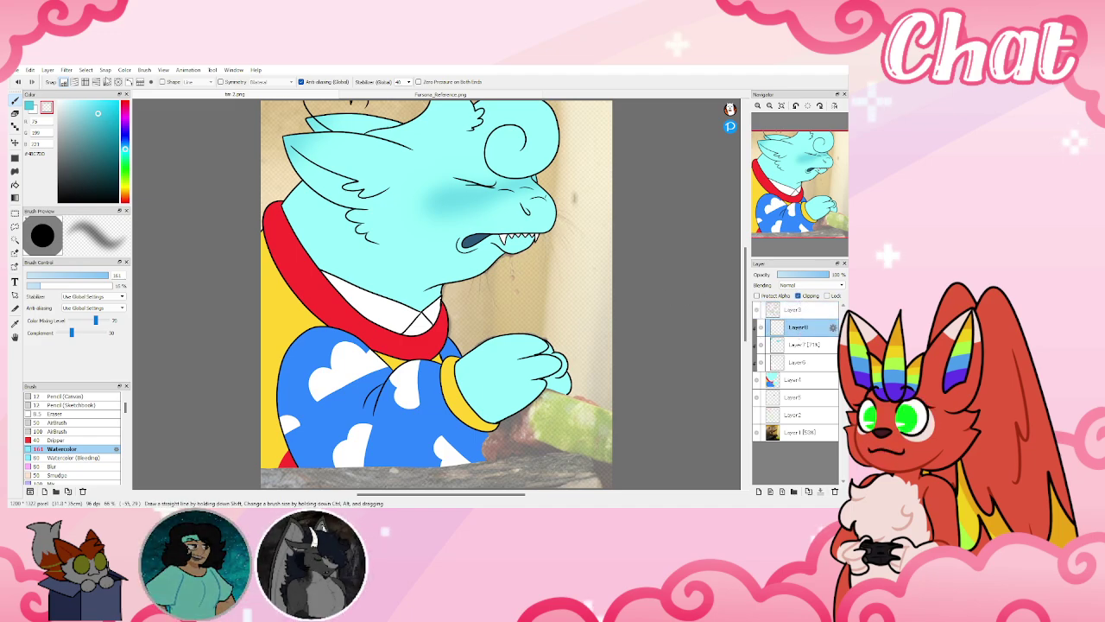
Sample the darker blue of the freckles on the reference character's face and return to the otter drawing
left_click(366, 94)
scroll(408, 258, "up", 1)
scroll(412, 257, "up", 8)
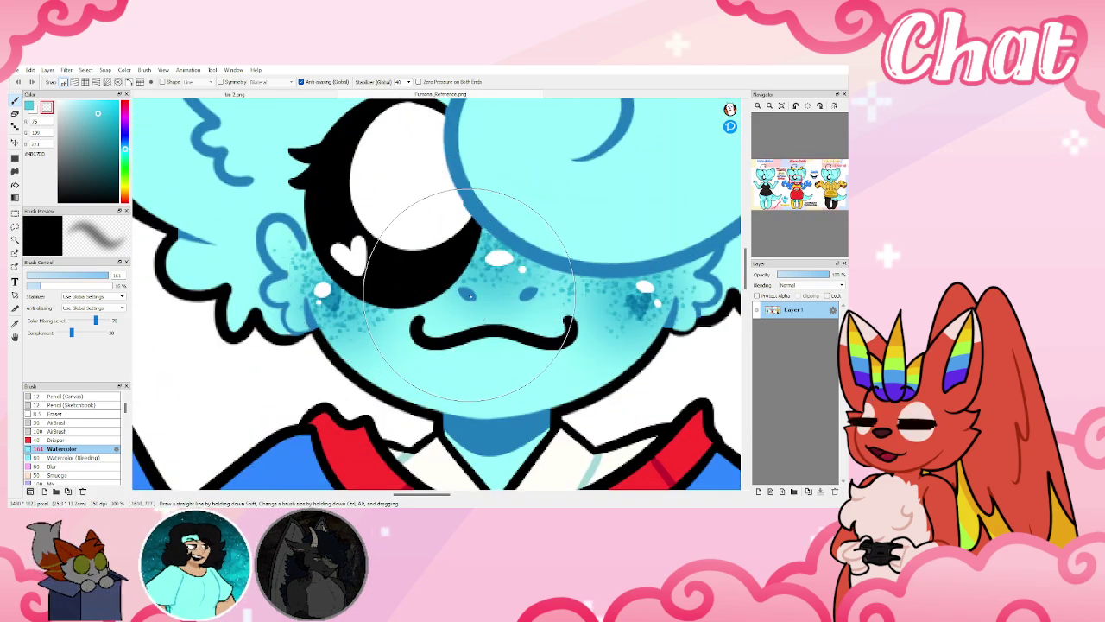
right_click(566, 284)
left_click_drag(784, 183, 768, 205)
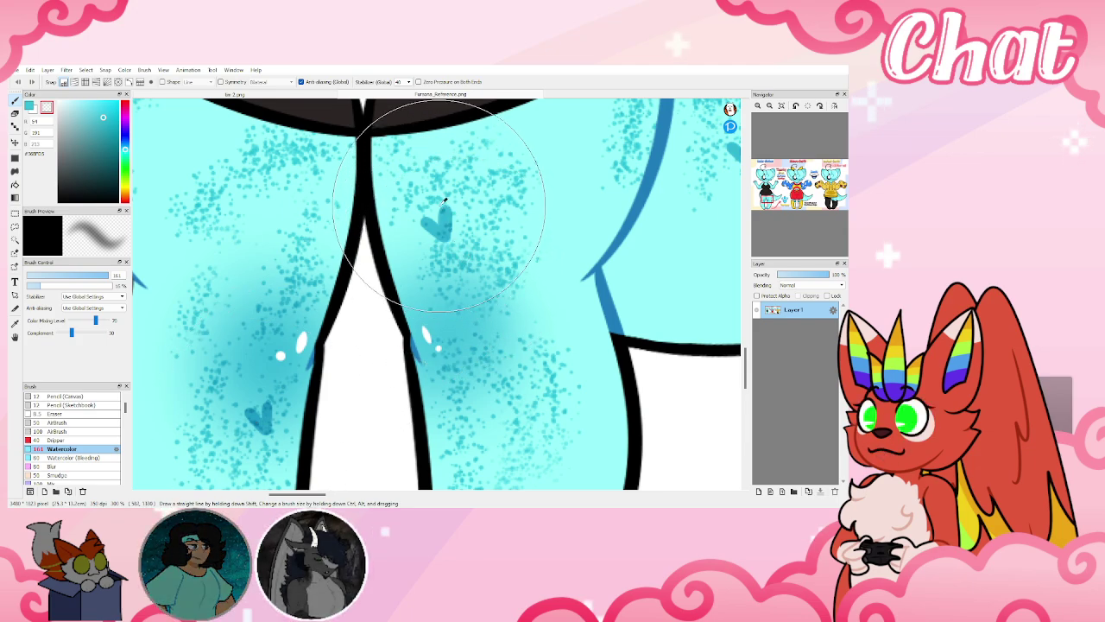
right_click(426, 166)
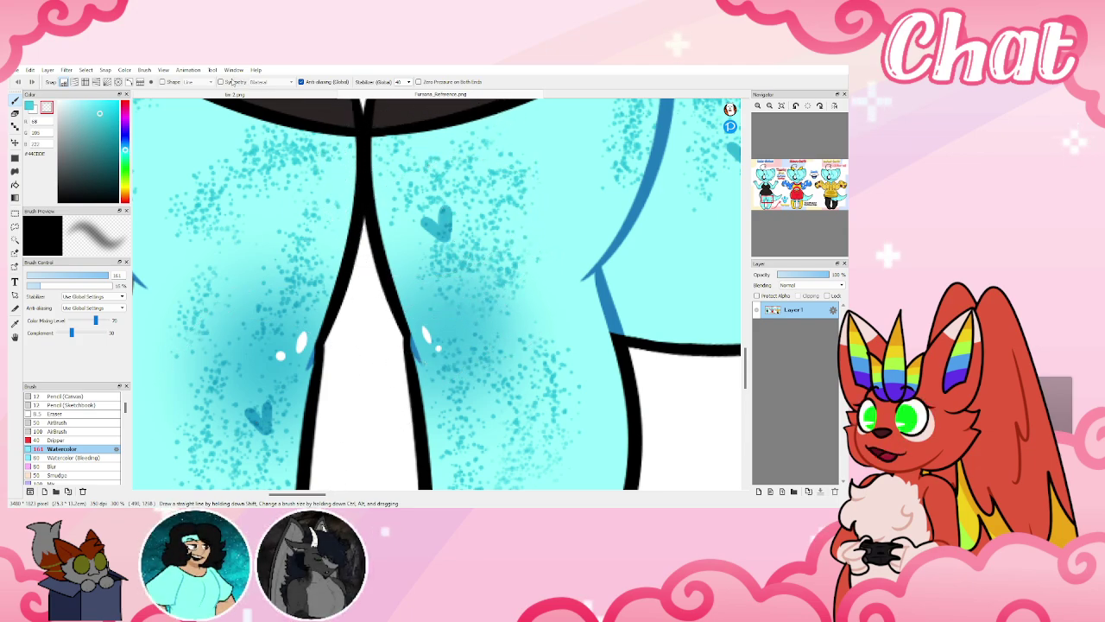
left_click_drag(779, 205, 764, 186)
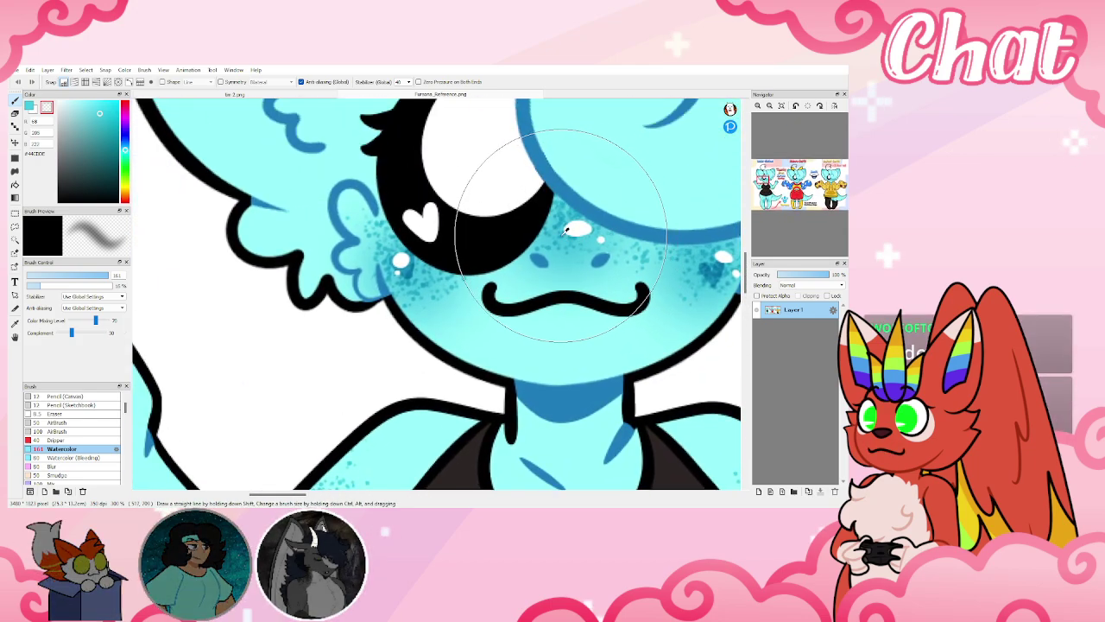
right_click(568, 240)
left_click(257, 92)
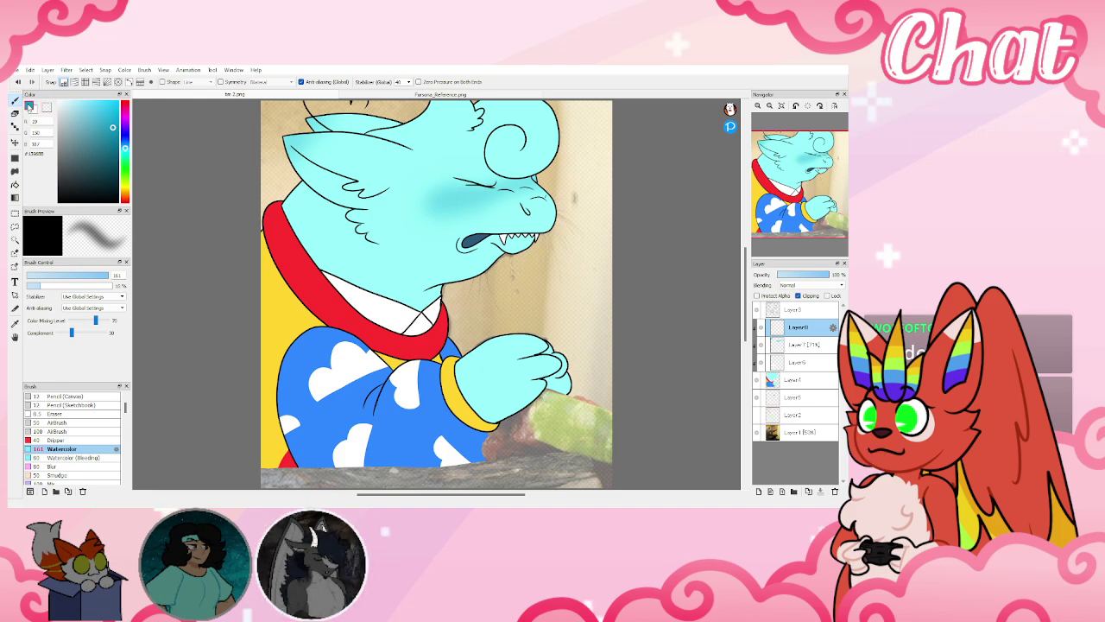
Choose the Particle brush and set its scatter strength to 12
scroll(50, 457, "down", 5)
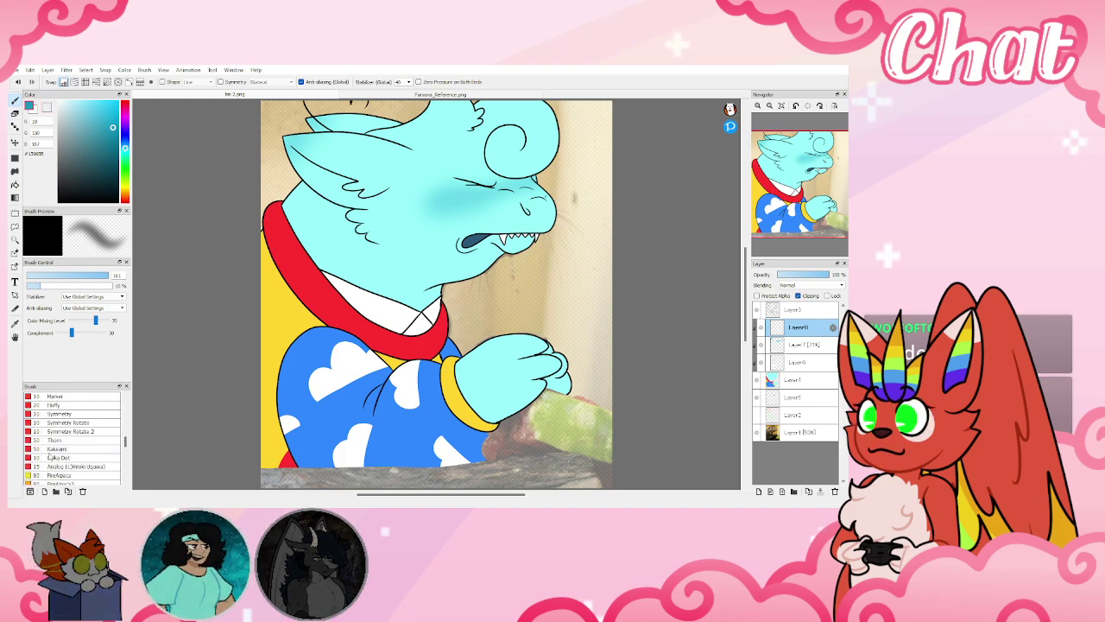
scroll(49, 455, "down", 3)
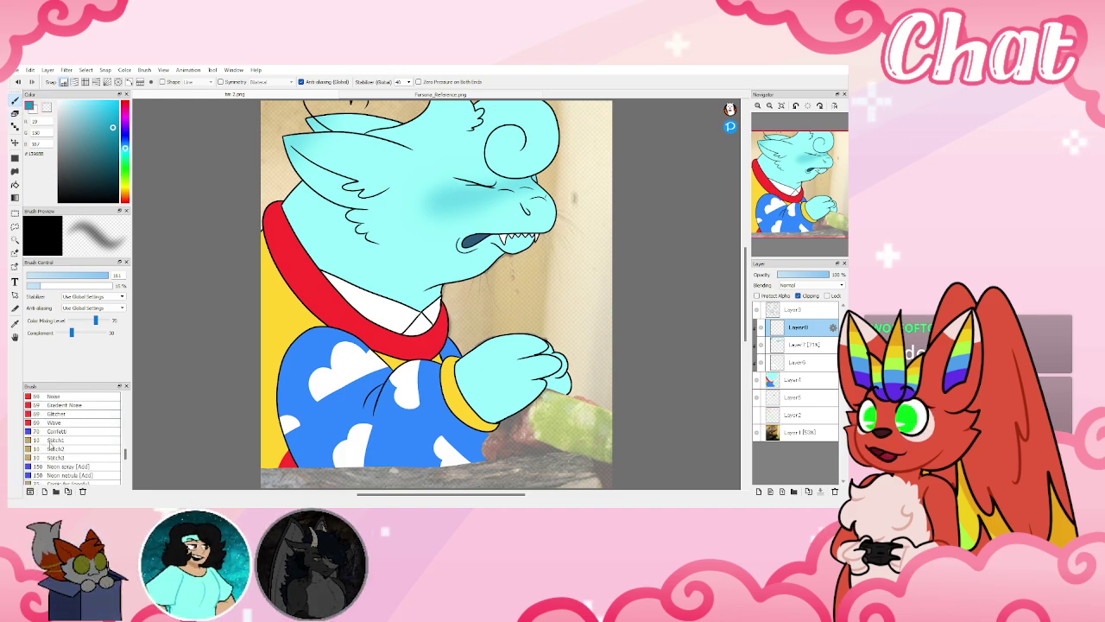
scroll(50, 445, "up", 5)
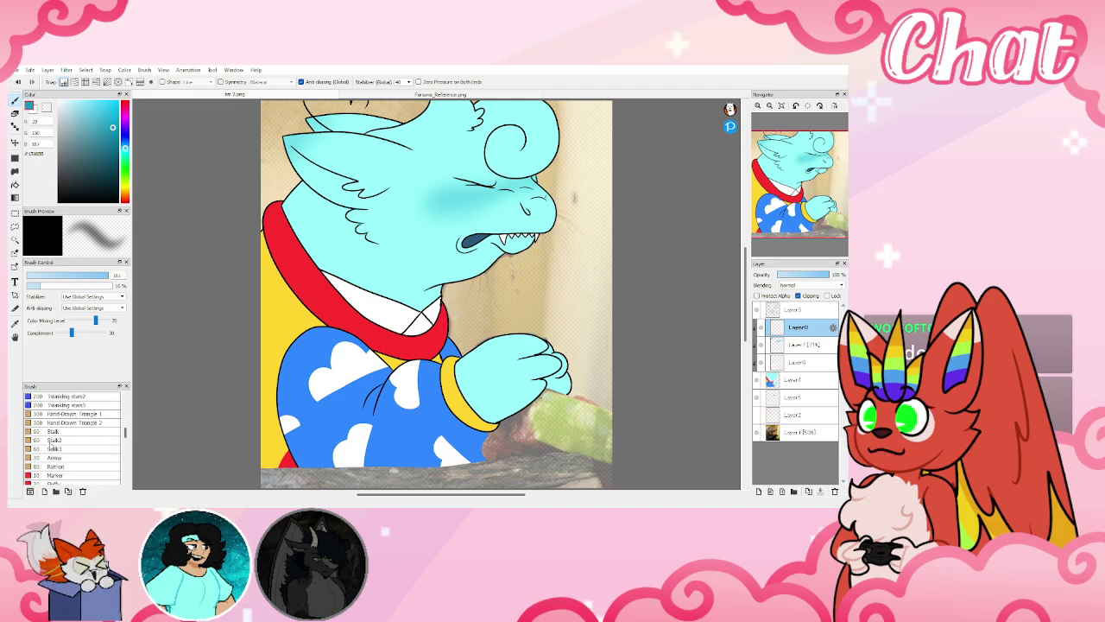
left_click(52, 440)
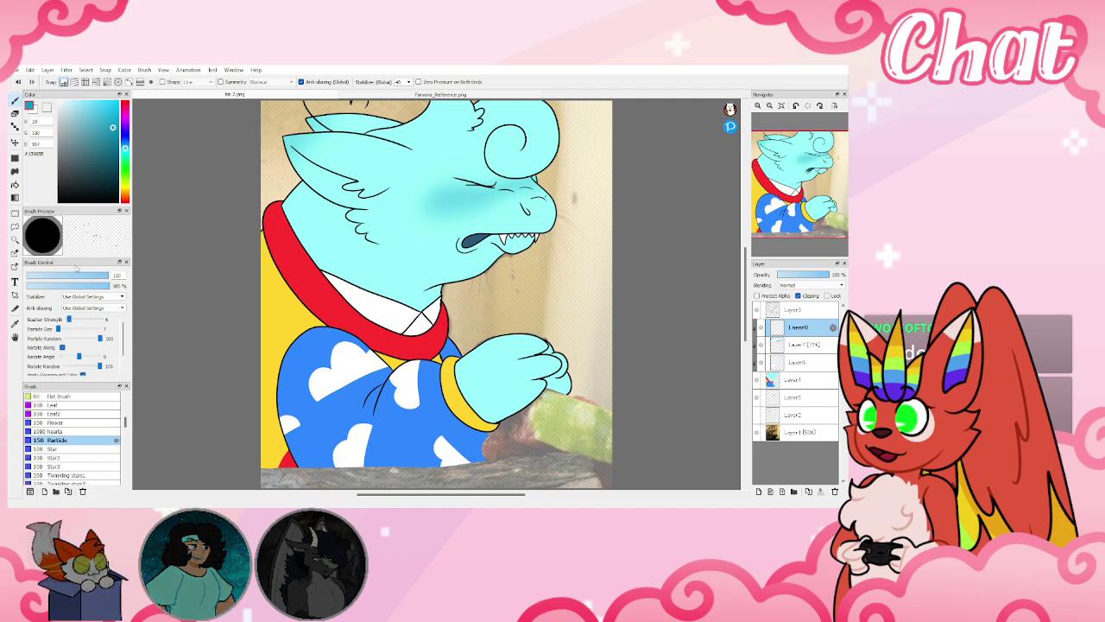
left_click(71, 320)
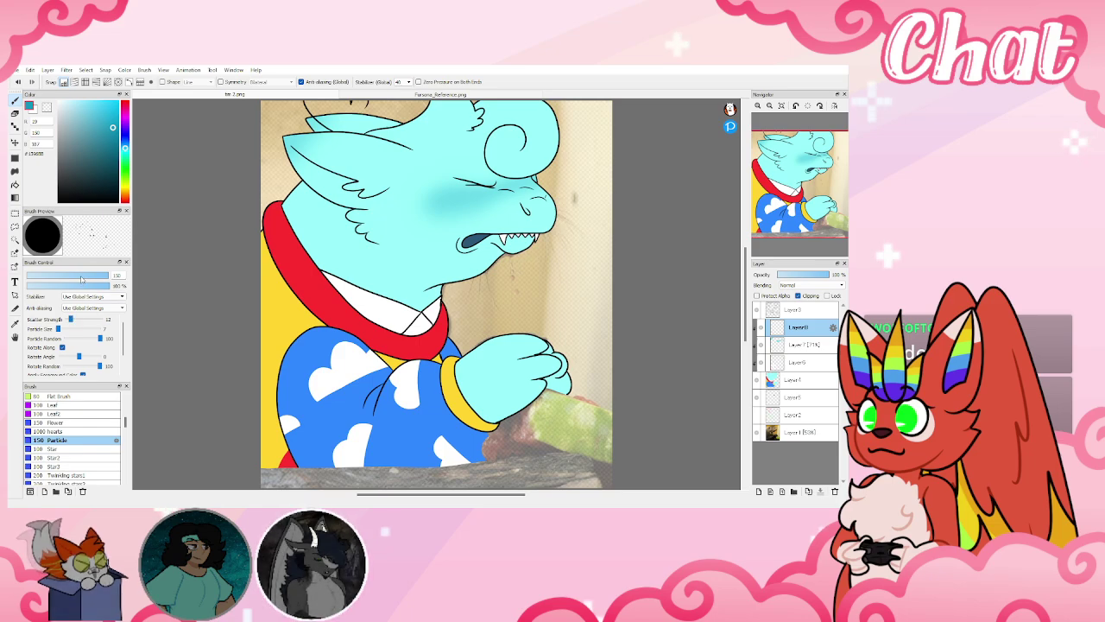
Try spraying fine freckles across the cheek and snout with a smaller Particle brush and compare them with the full reference sheet
mouse_move(105, 275)
left_mouse_down()
mouse_move(78, 275)
mouse_move(98, 277)
left_mouse_up()
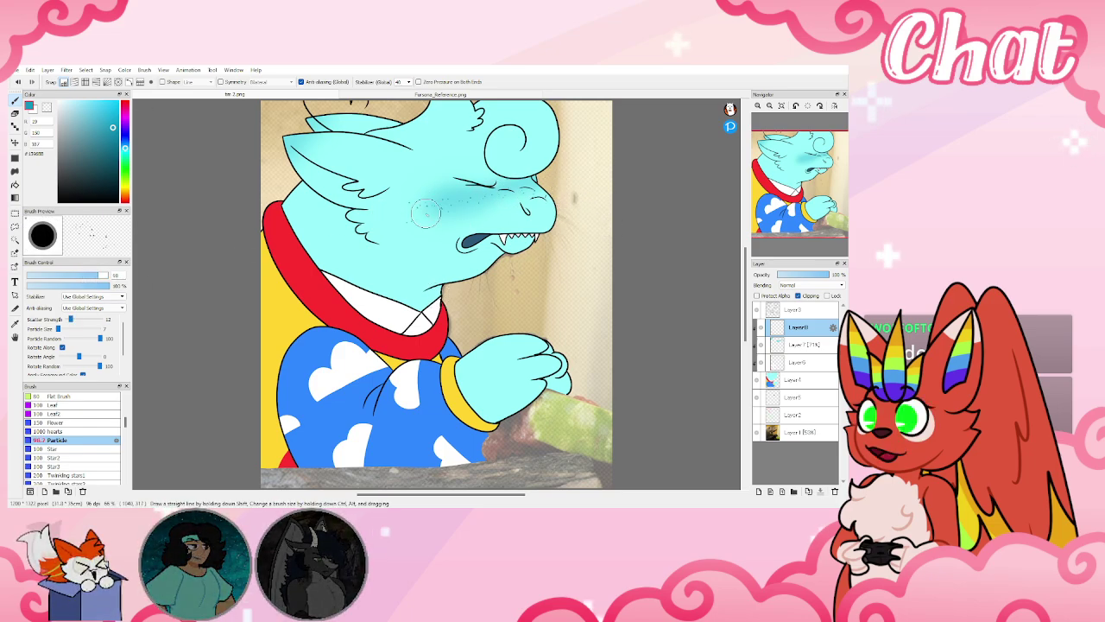
left_click_drag(424, 213, 560, 181)
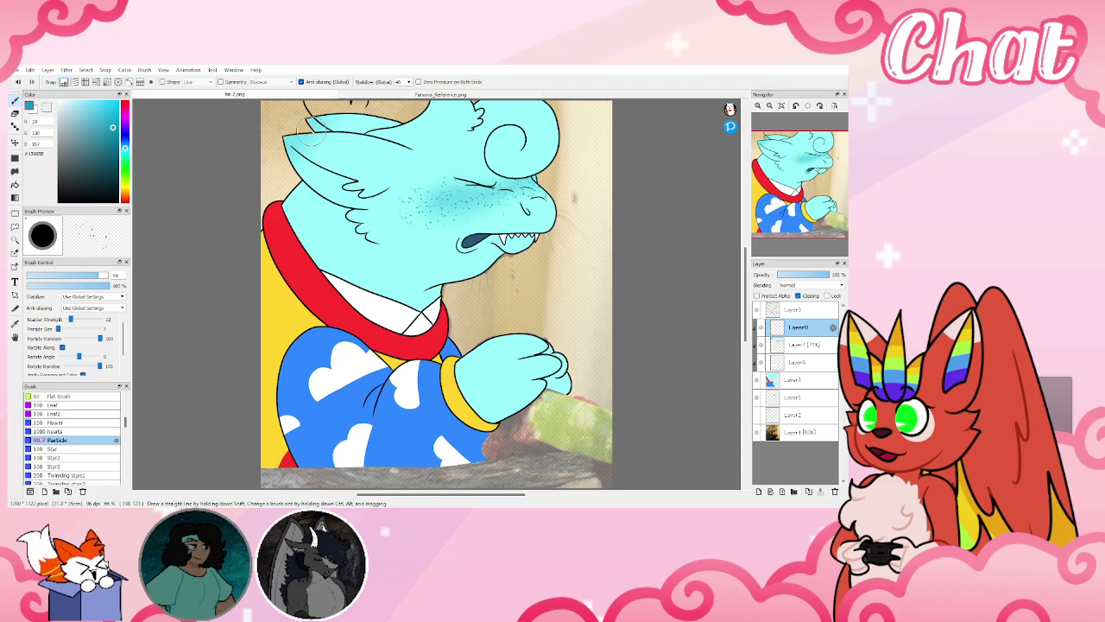
left_click(393, 95)
left_click(783, 107)
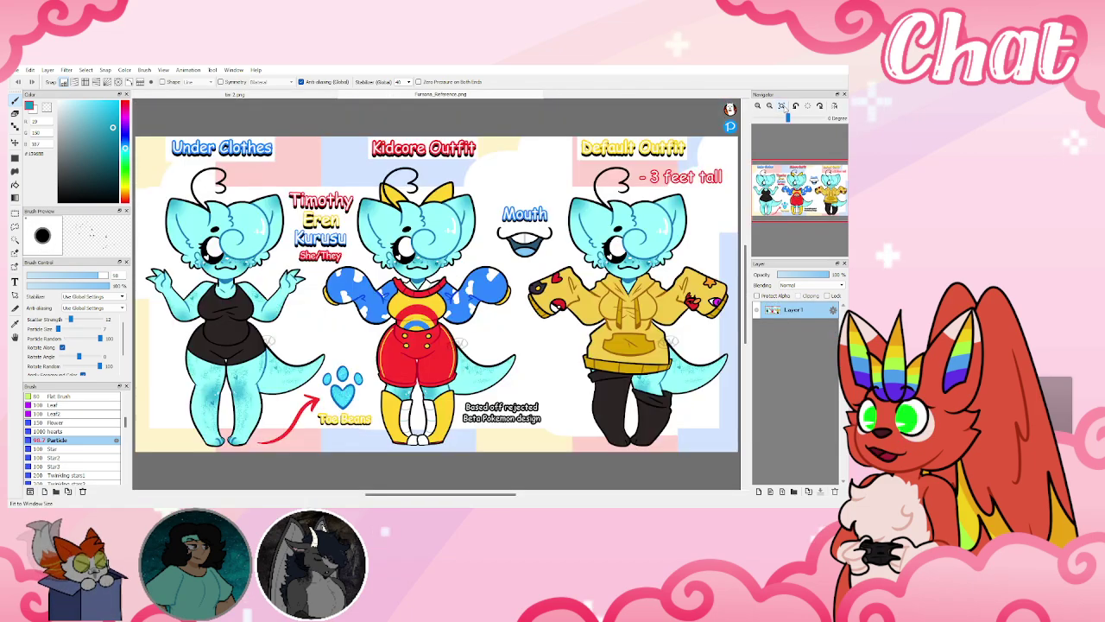
left_click(312, 94)
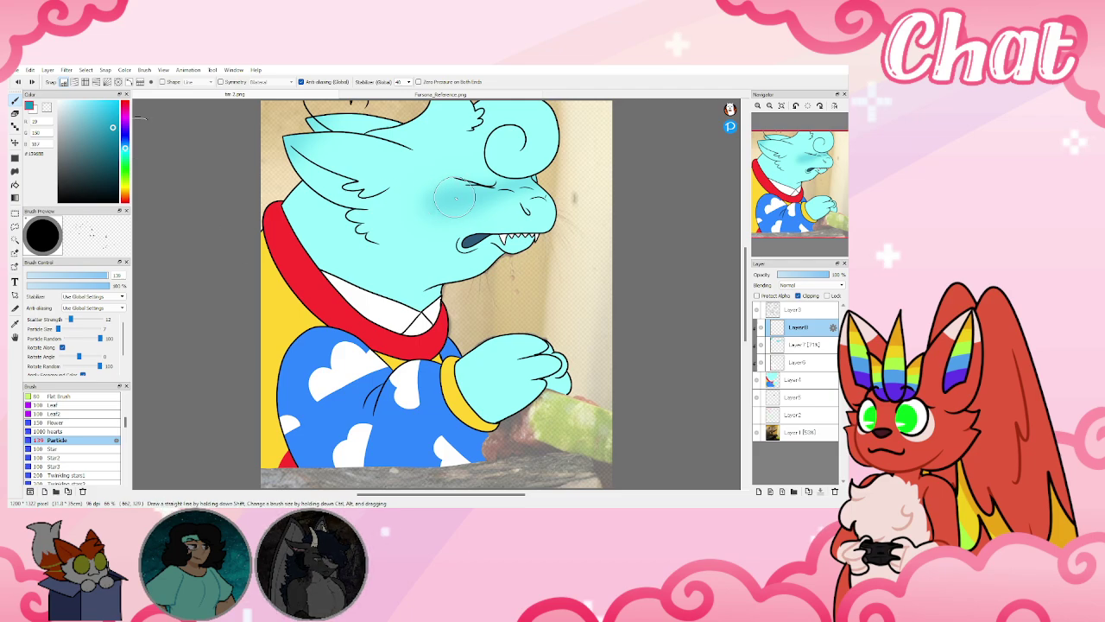
Spray larger freckles across the cheek and snout with the size 139 Particle brush and erase stray dots using the transparent Pen
mouse_move(442, 195)
left_mouse_down()
mouse_move(417, 207)
mouse_move(451, 212)
mouse_move(460, 186)
mouse_move(390, 199)
mouse_move(436, 216)
mouse_move(444, 188)
mouse_move(418, 221)
mouse_move(452, 192)
mouse_move(407, 203)
mouse_move(436, 219)
mouse_move(455, 189)
mouse_move(409, 202)
mouse_move(478, 209)
left_mouse_up()
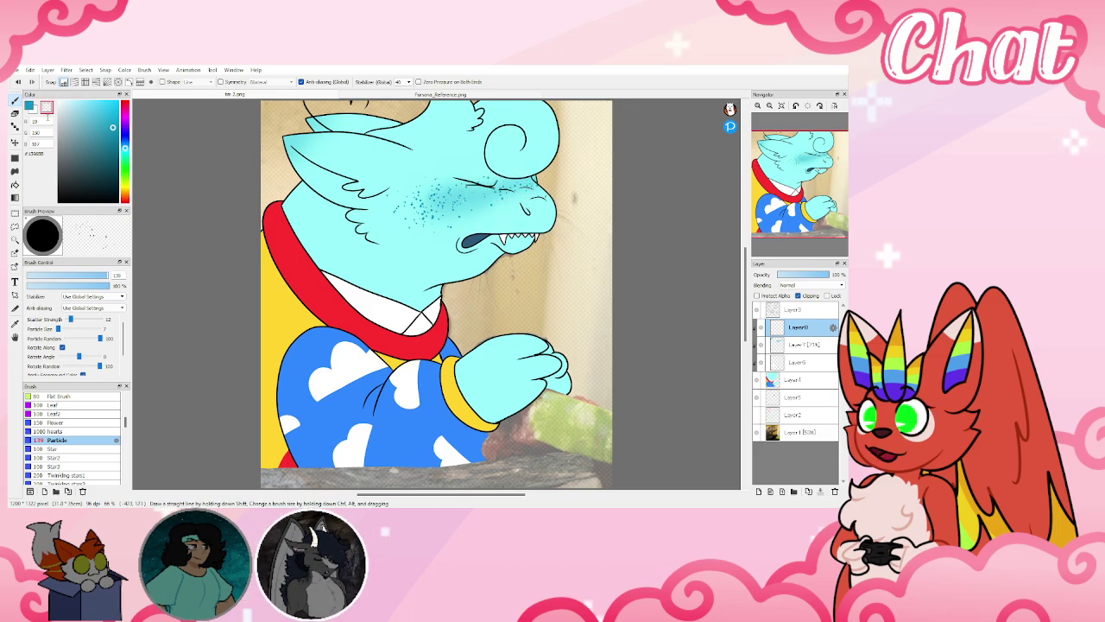
left_click_drag(94, 276, 97, 276)
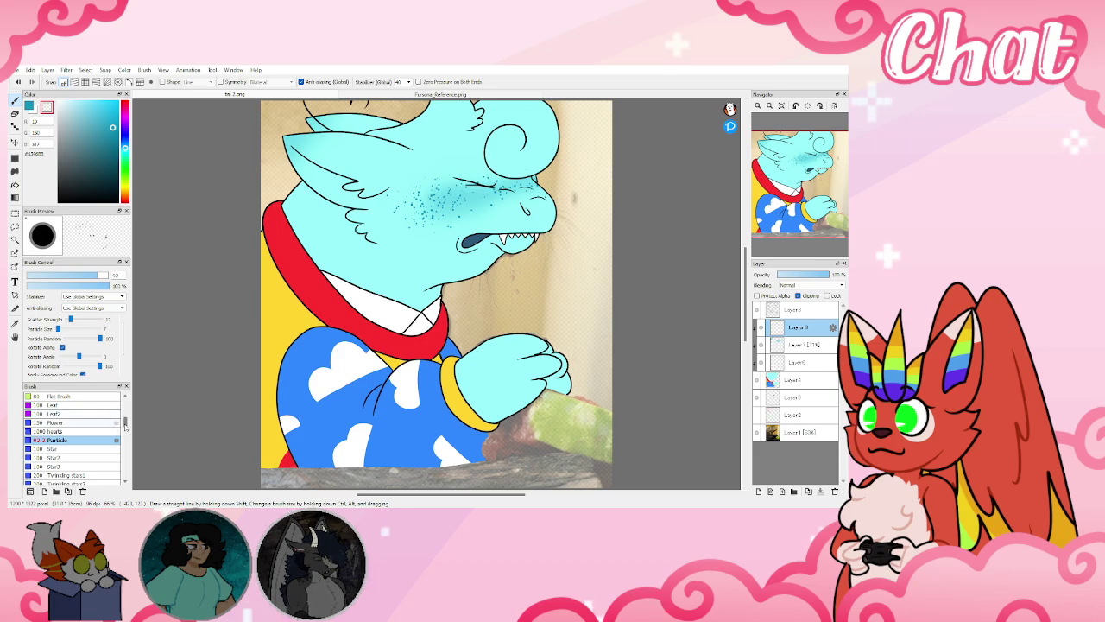
left_click_drag(125, 427, 126, 398)
left_click(99, 397)
scroll(561, 122, "up", 2)
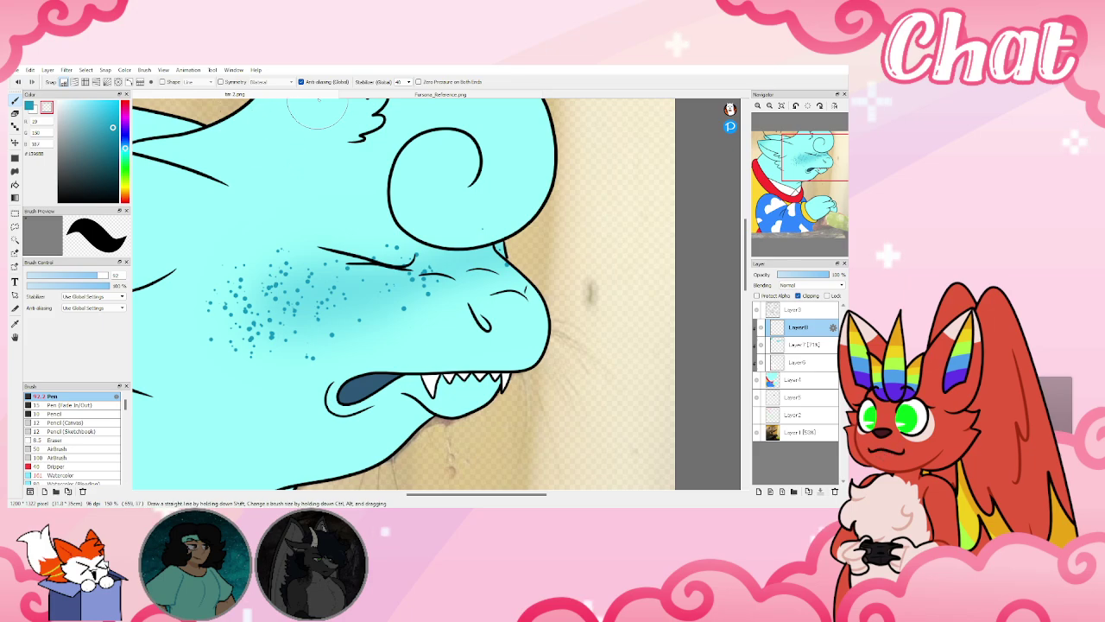
left_click(12, 84)
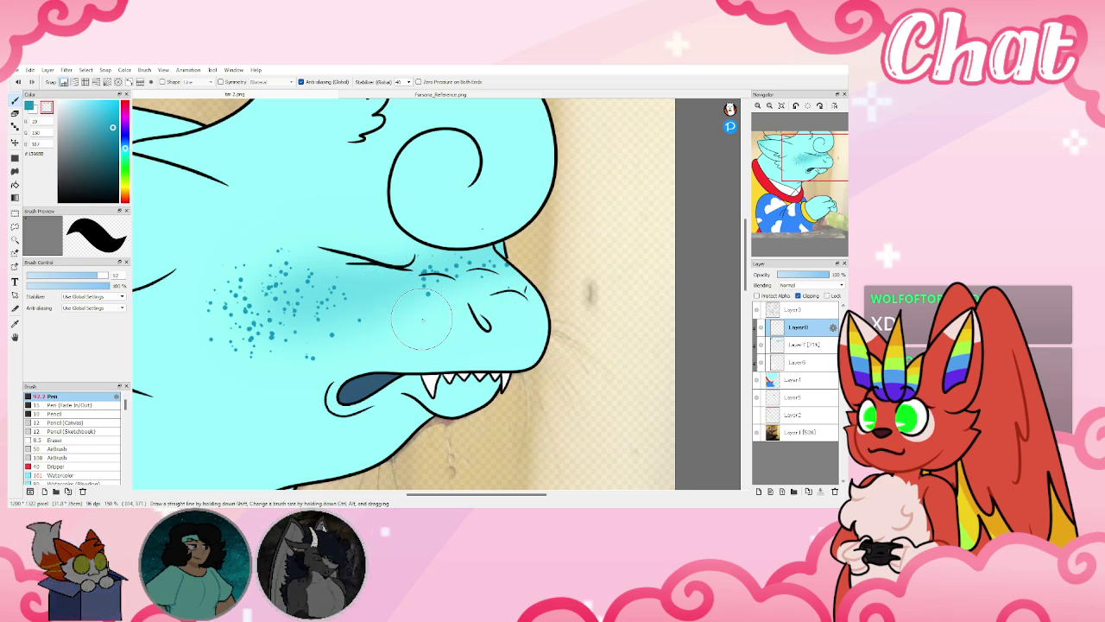
Lower the freckle layer's opacity to 51%
left_click_drag(808, 282, 803, 280)
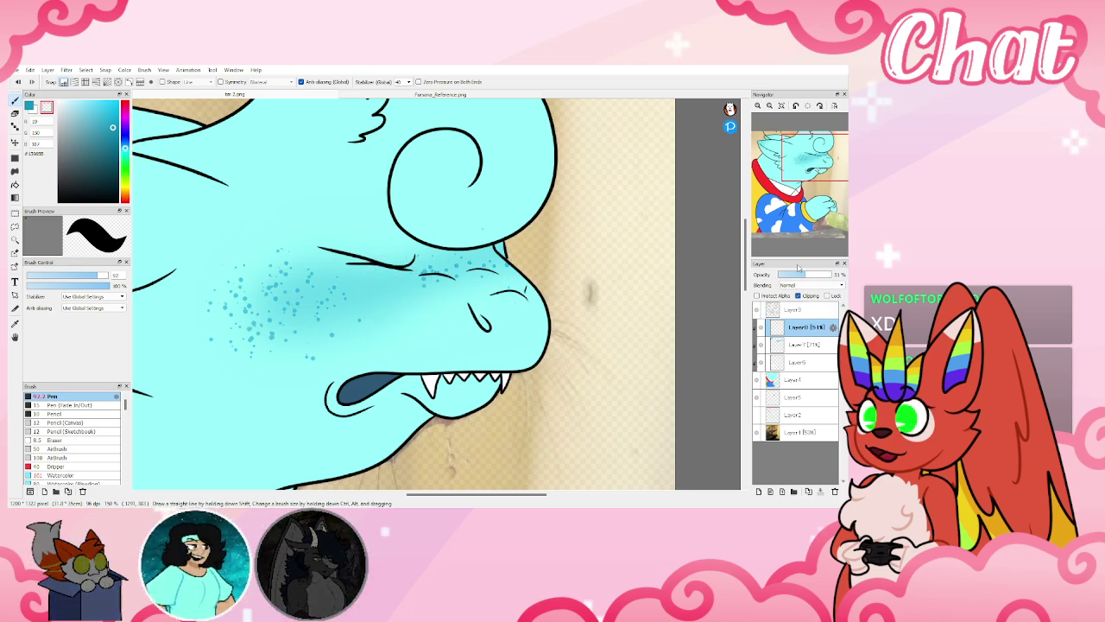
left_click(795, 107)
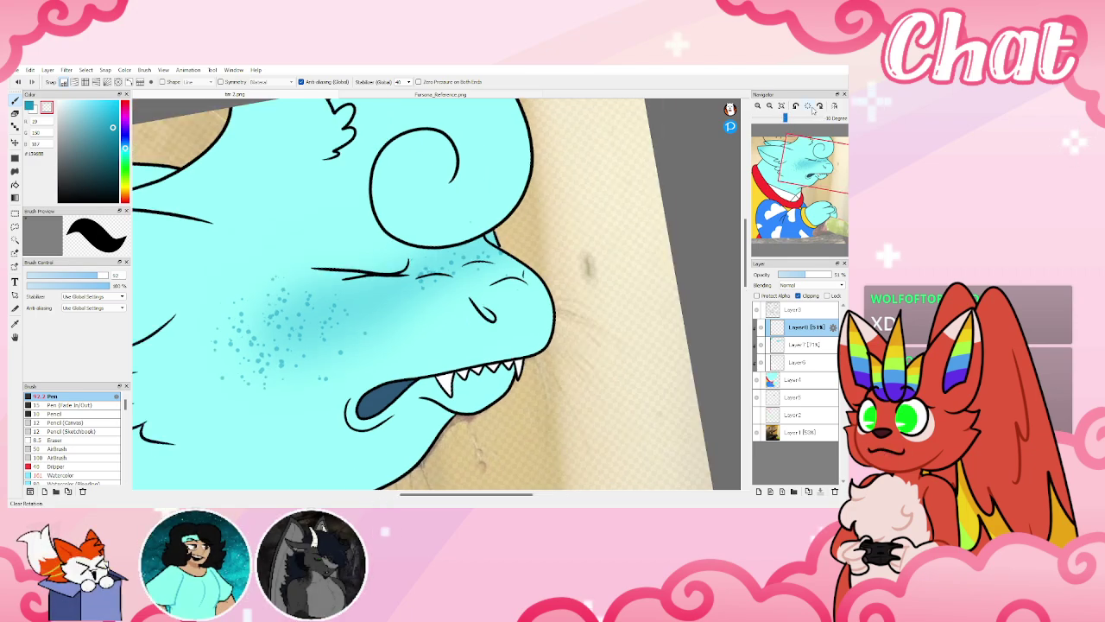
Add a clipped layer above the line art and recolour the lower cheek fur, neck crease, mouth corner and chin lines muted green
left_click(810, 106)
left_click(781, 105)
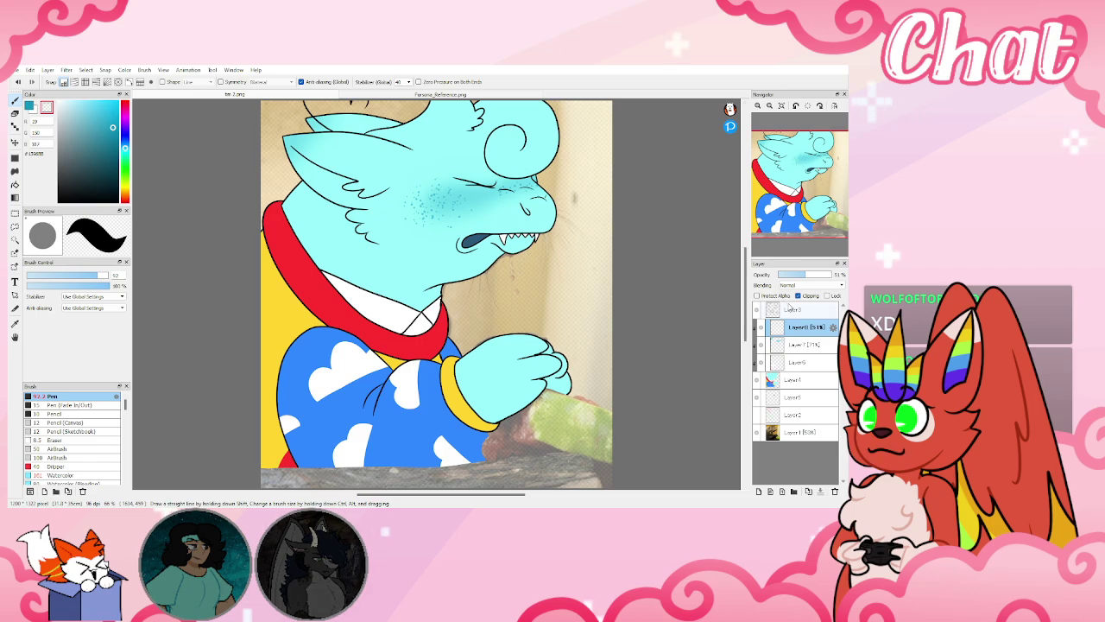
key("ctrl+shift+n")
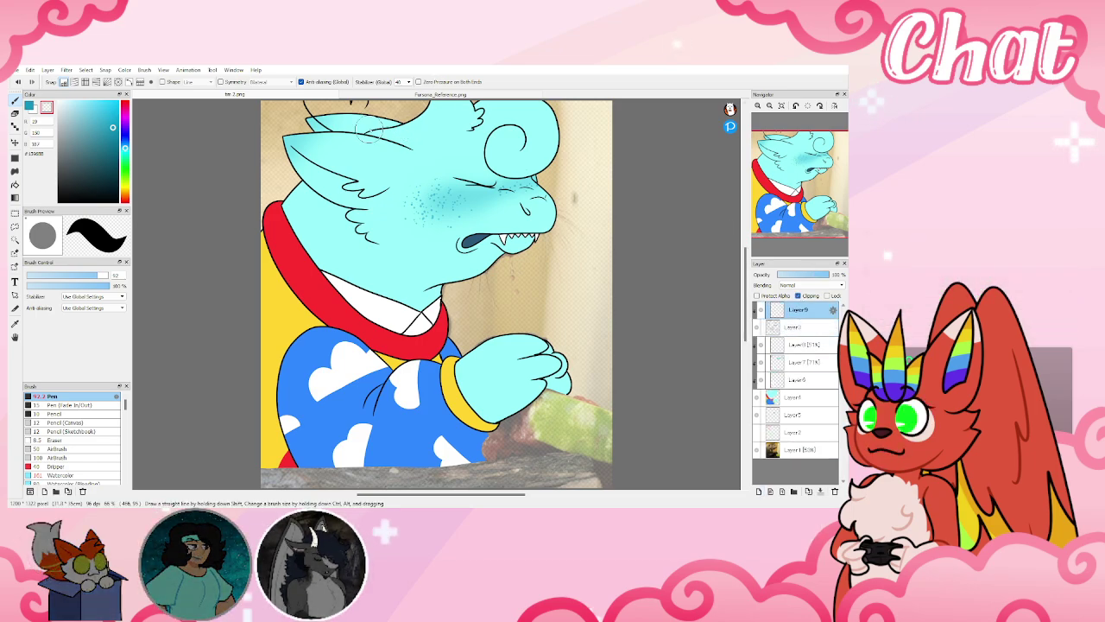
right_click(366, 251)
left_click(88, 138)
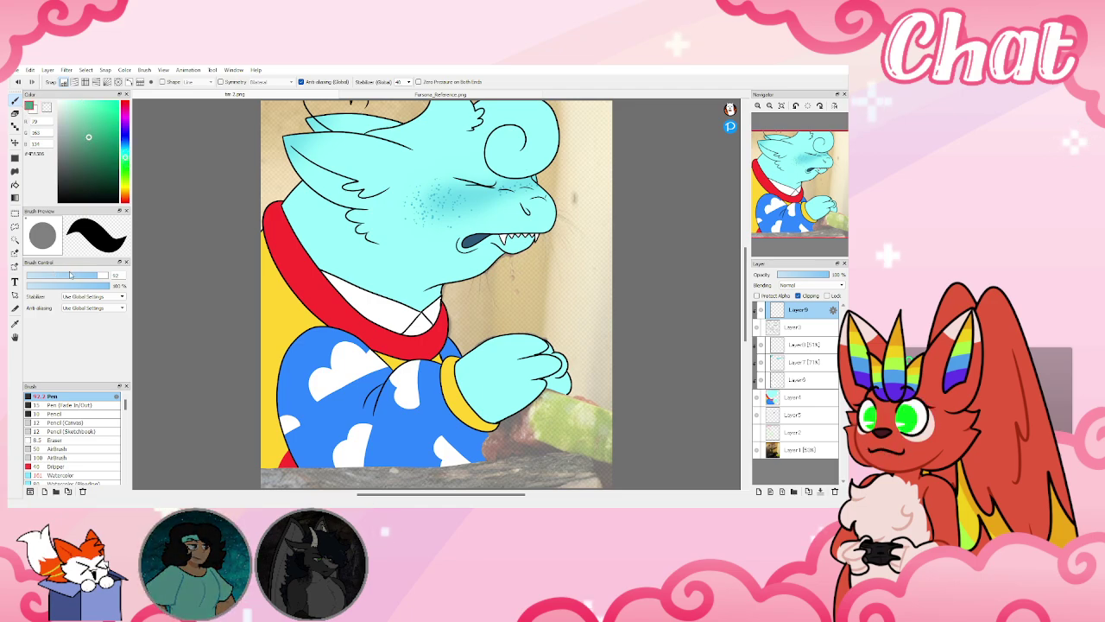
left_click_drag(79, 275, 88, 274)
scroll(497, 274, "up", 2)
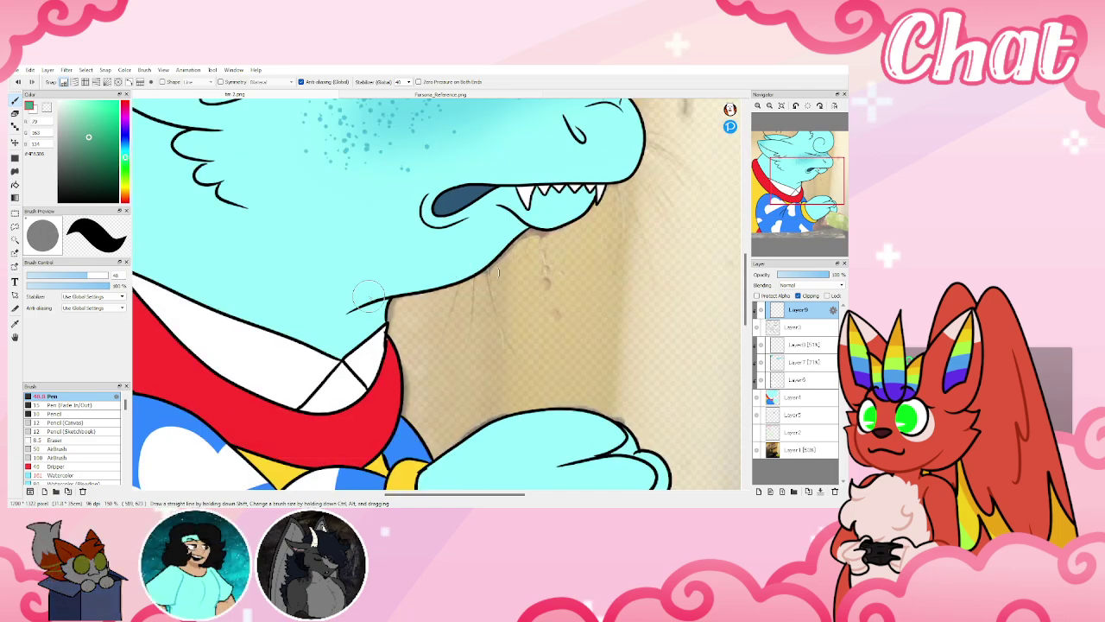
left_click_drag(387, 296, 345, 312)
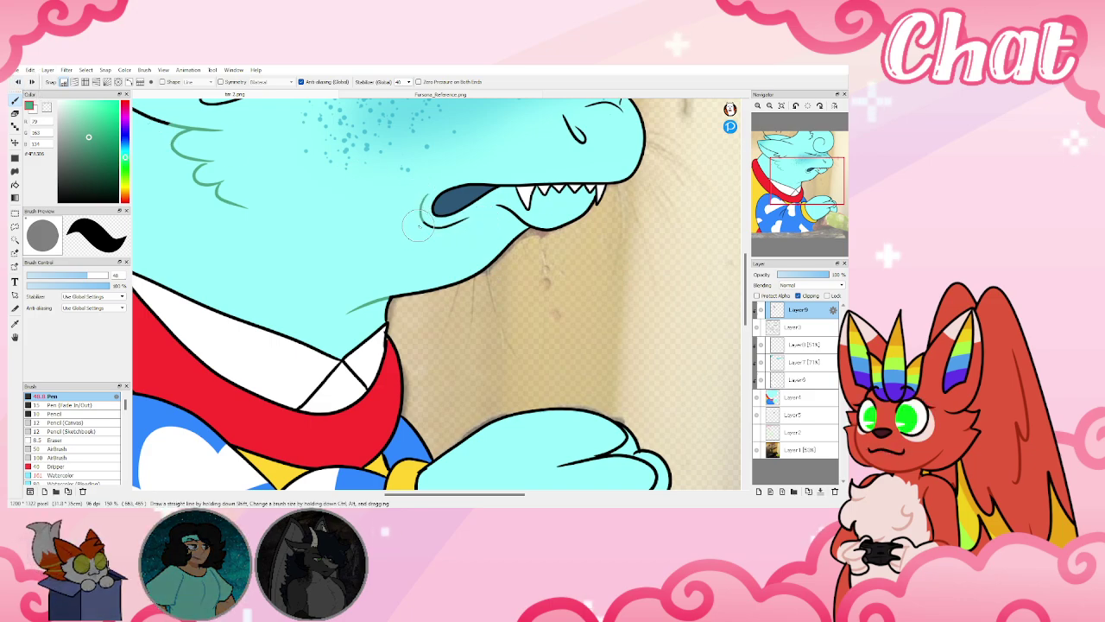
left_click_drag(71, 276, 50, 277)
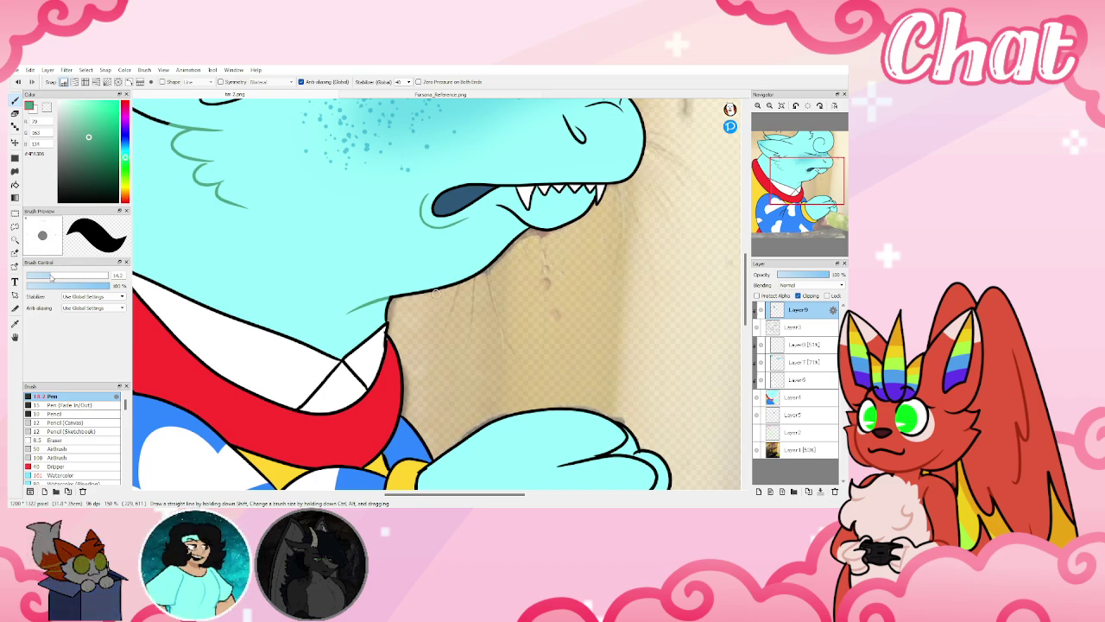
left_click_drag(524, 222, 498, 205)
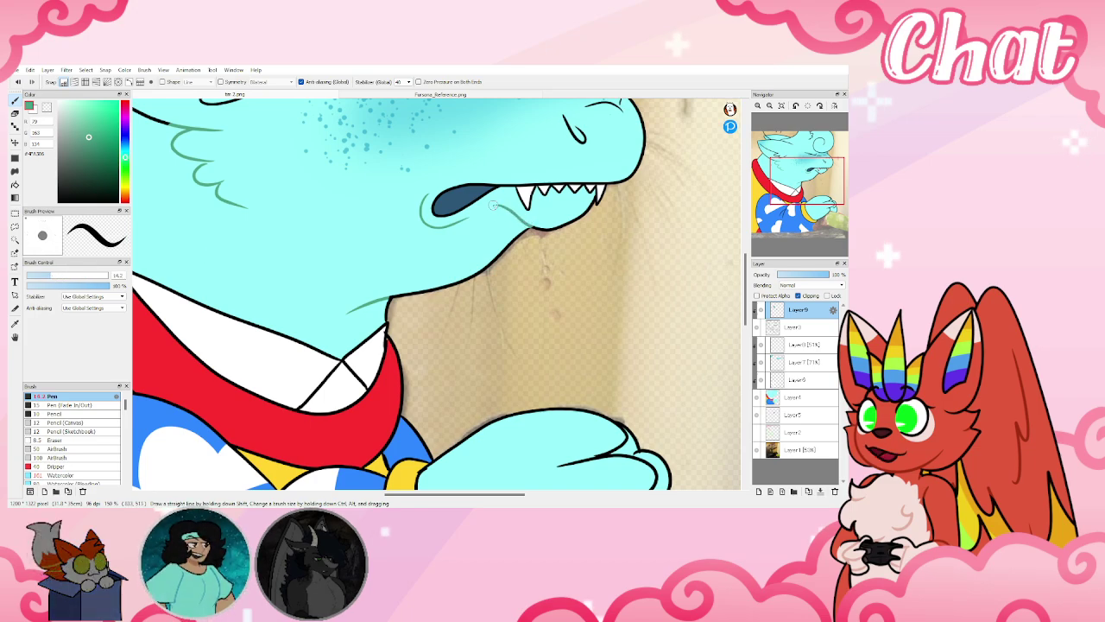
Recolour the inner ear, ear fur, hair curl, snout and nostril lines muted green with the Pen
left_click(784, 105)
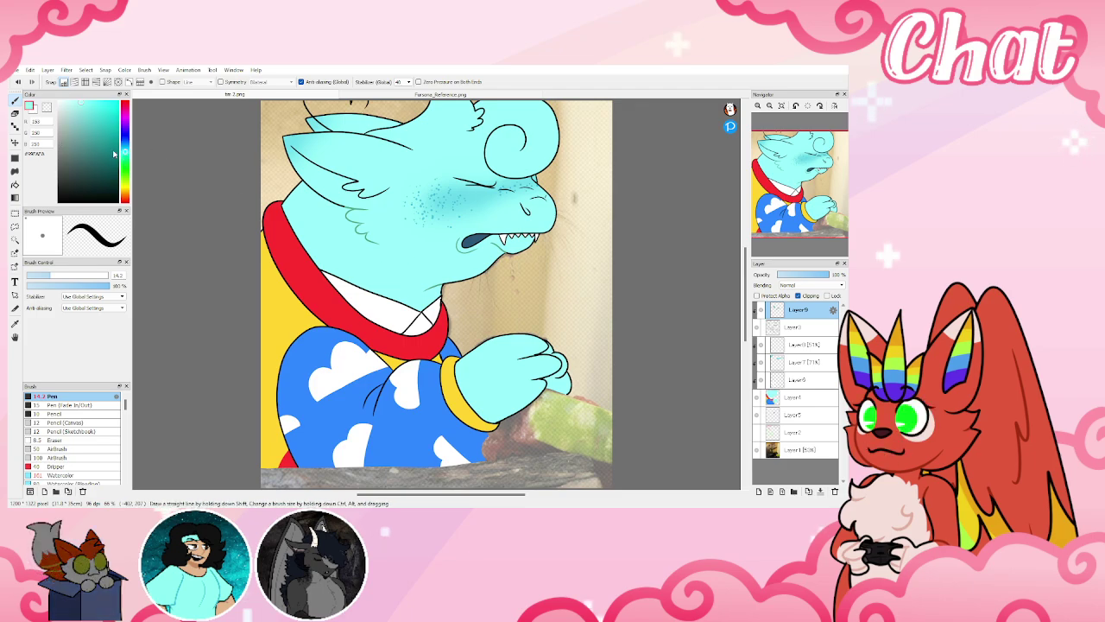
left_click(125, 156)
left_click(88, 133)
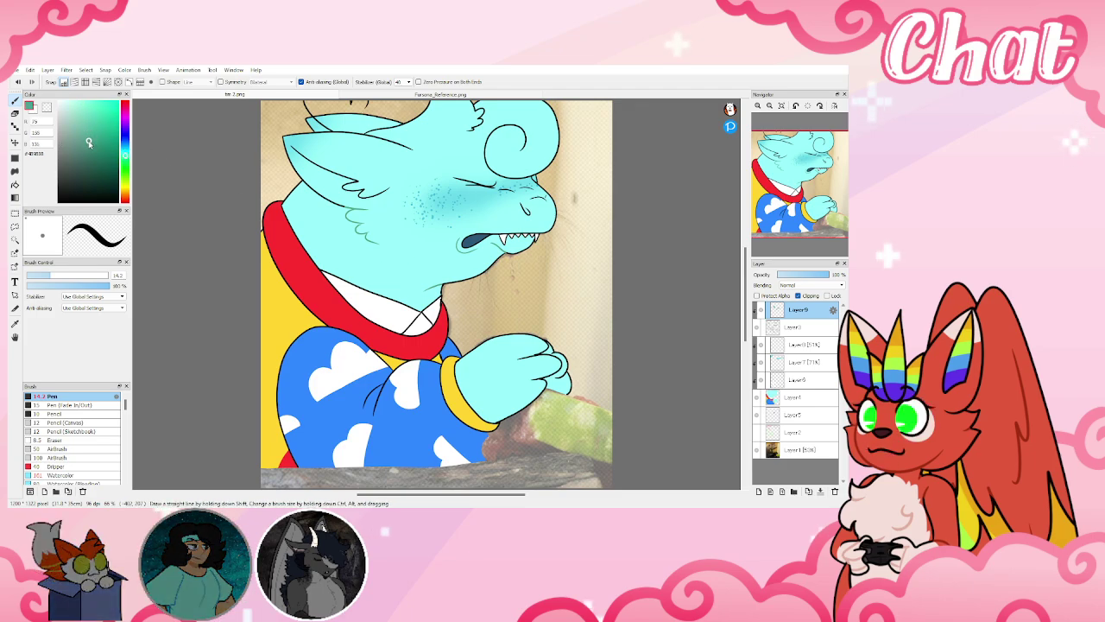
left_click_drag(62, 277, 85, 279)
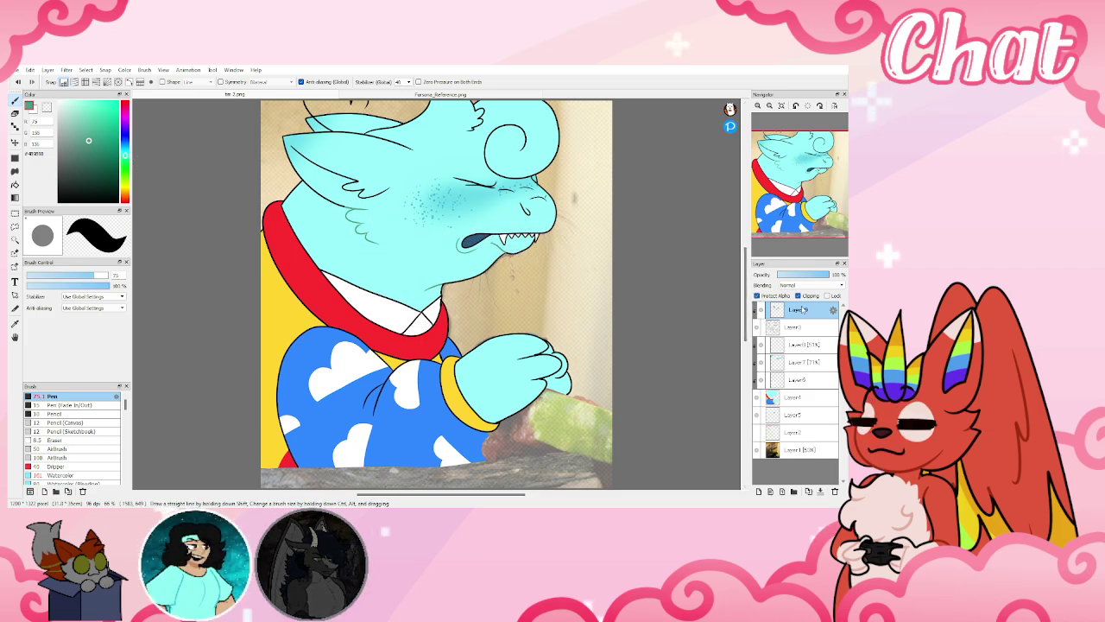
scroll(323, 147, "up", 2)
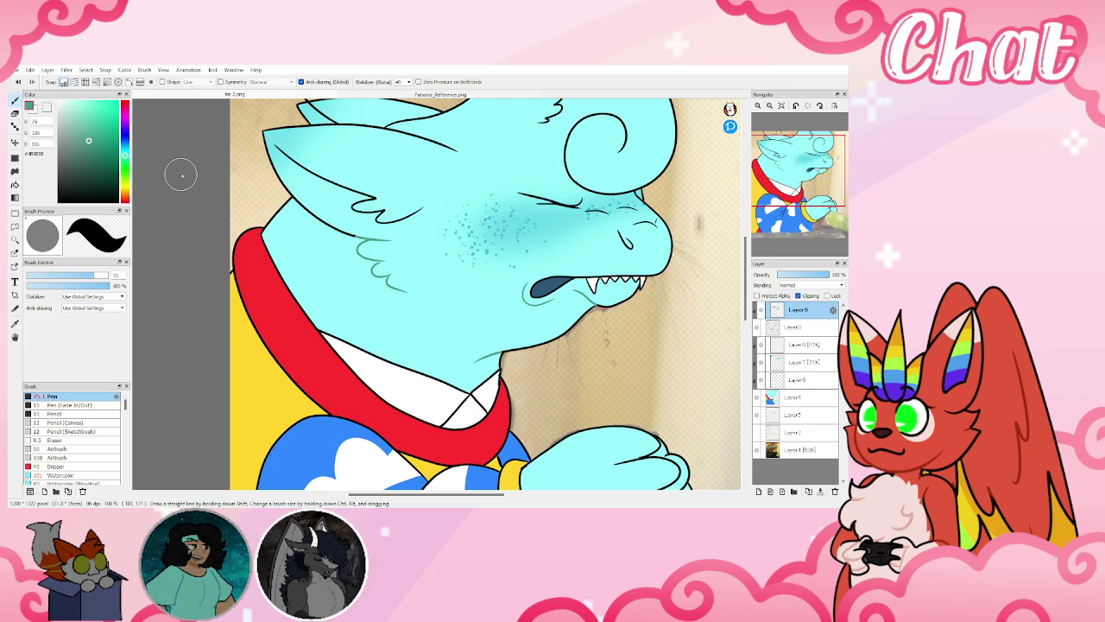
left_click(75, 276)
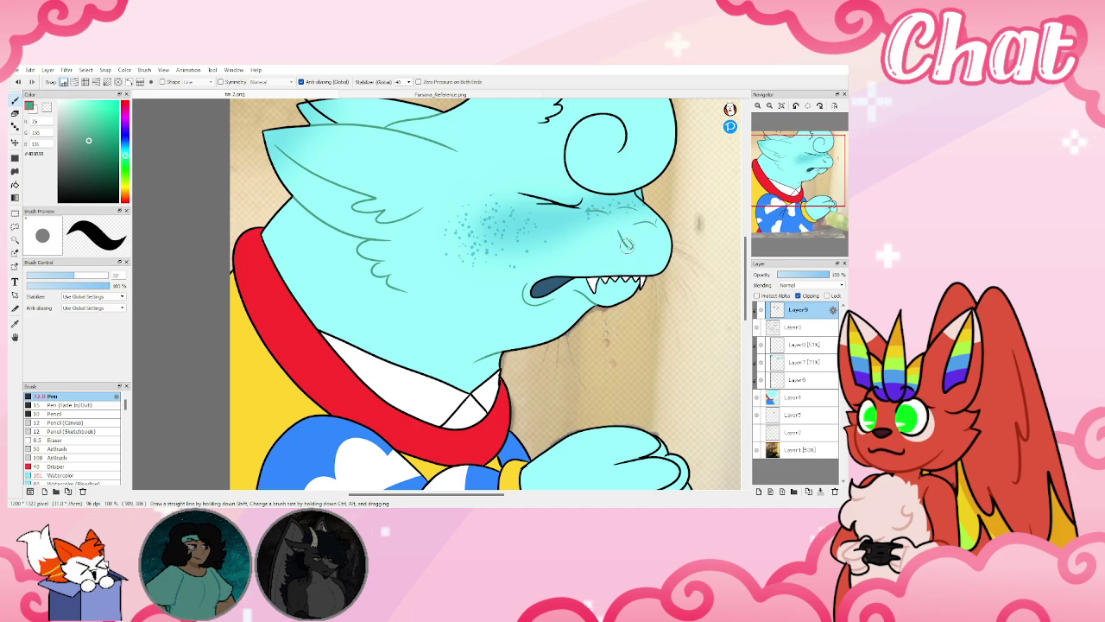
left_click_drag(648, 171, 550, 214)
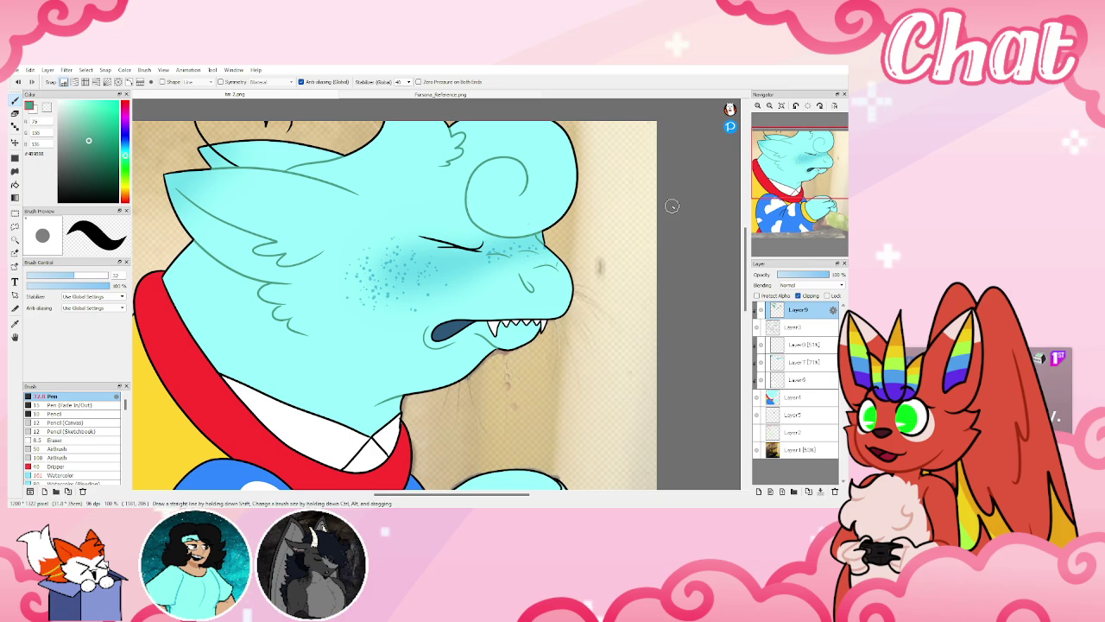
Recolour the finger lines on the paw with the muted green Pen
left_click_drag(795, 171, 802, 203)
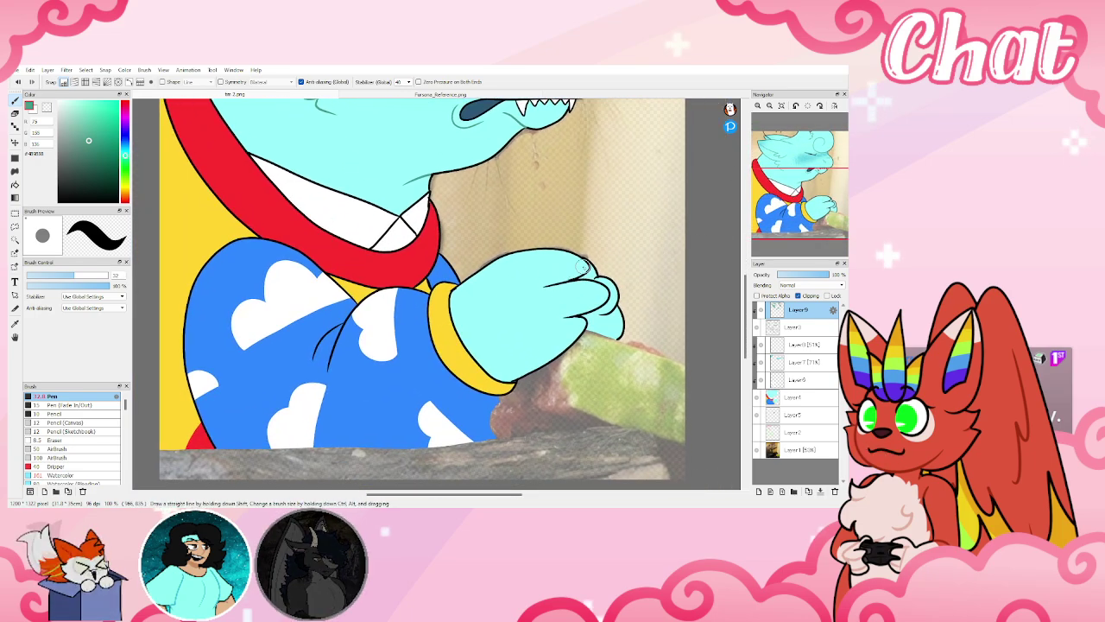
mouse_move(583, 266)
left_mouse_down()
mouse_move(589, 272)
mouse_move(550, 287)
left_mouse_up()
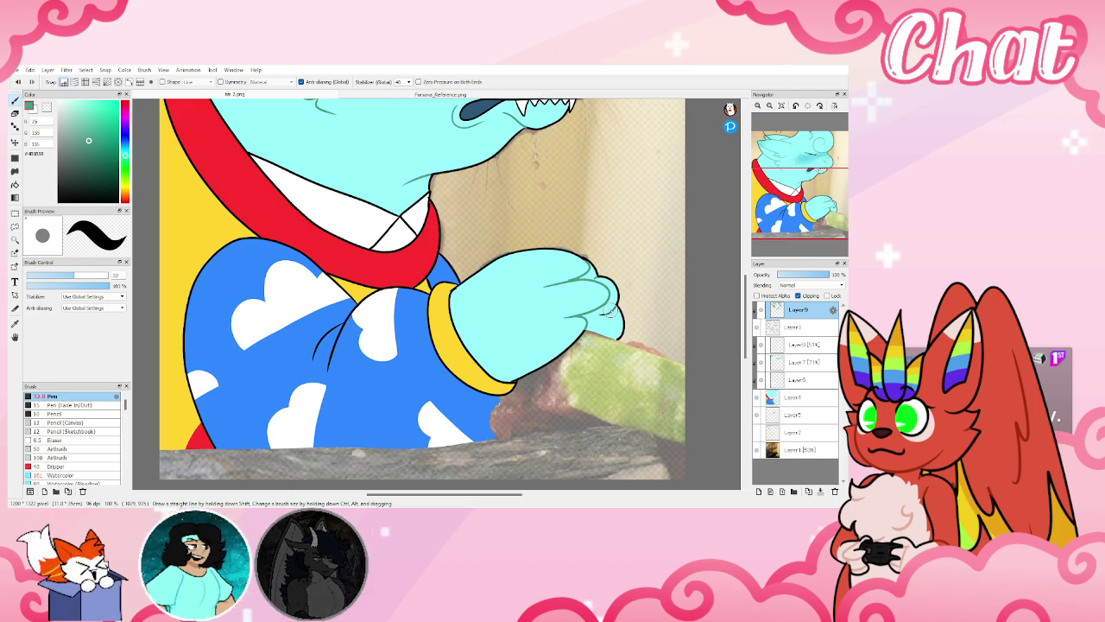
left_click(811, 197)
left_click_drag(812, 198, 785, 209)
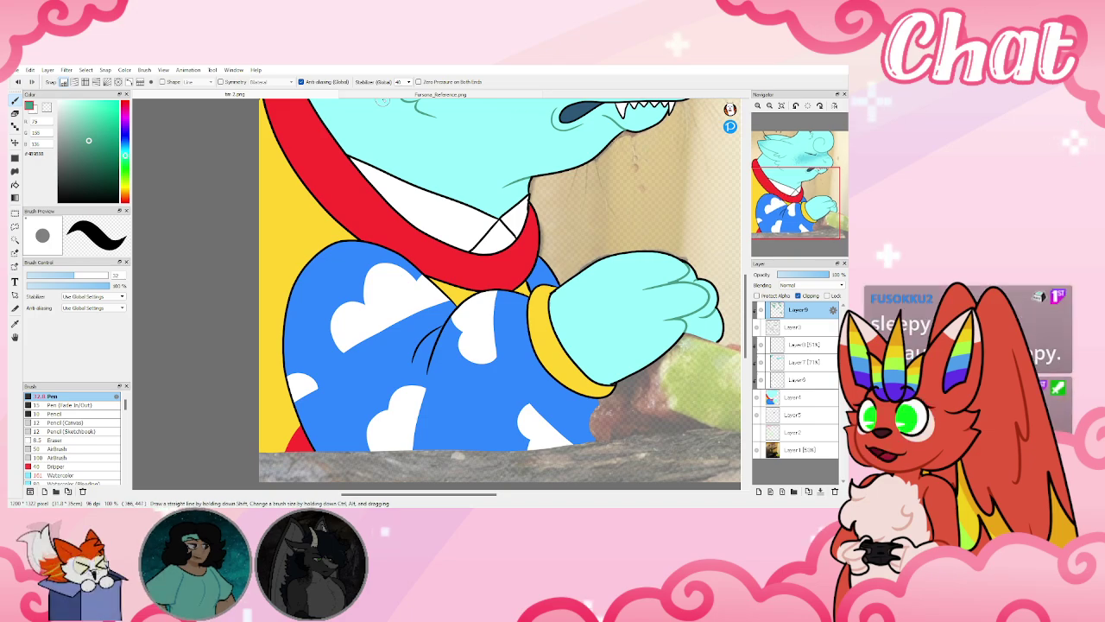
Recolour the two fold lines on the cloud-patterned blue sleeve in a dark blue shade
left_click(352, 380, "alt")
left_click(112, 144)
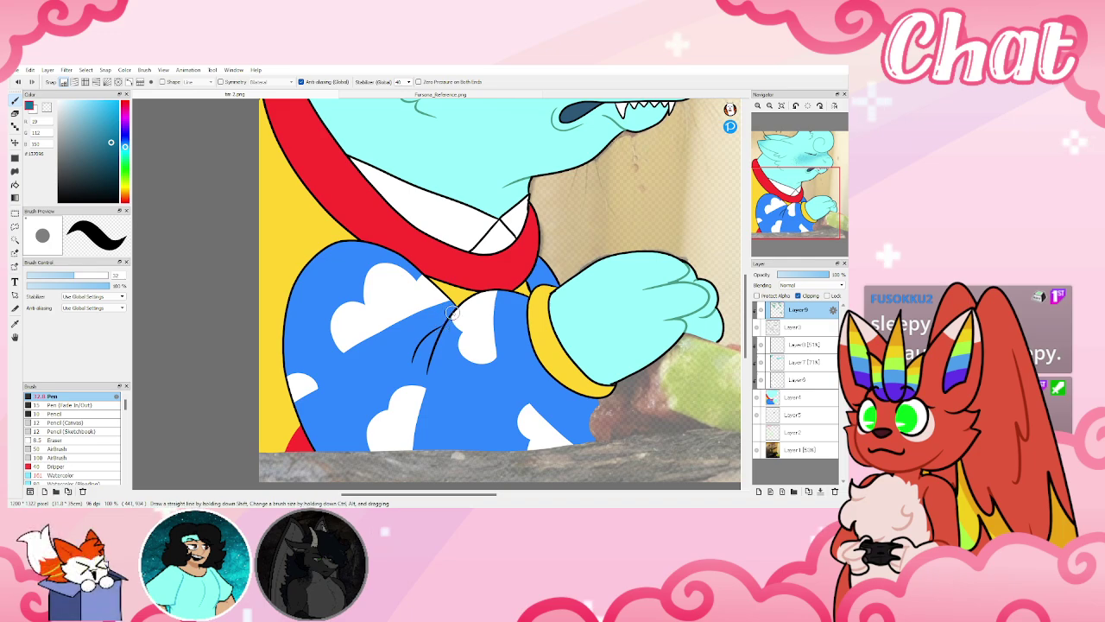
left_click(113, 158)
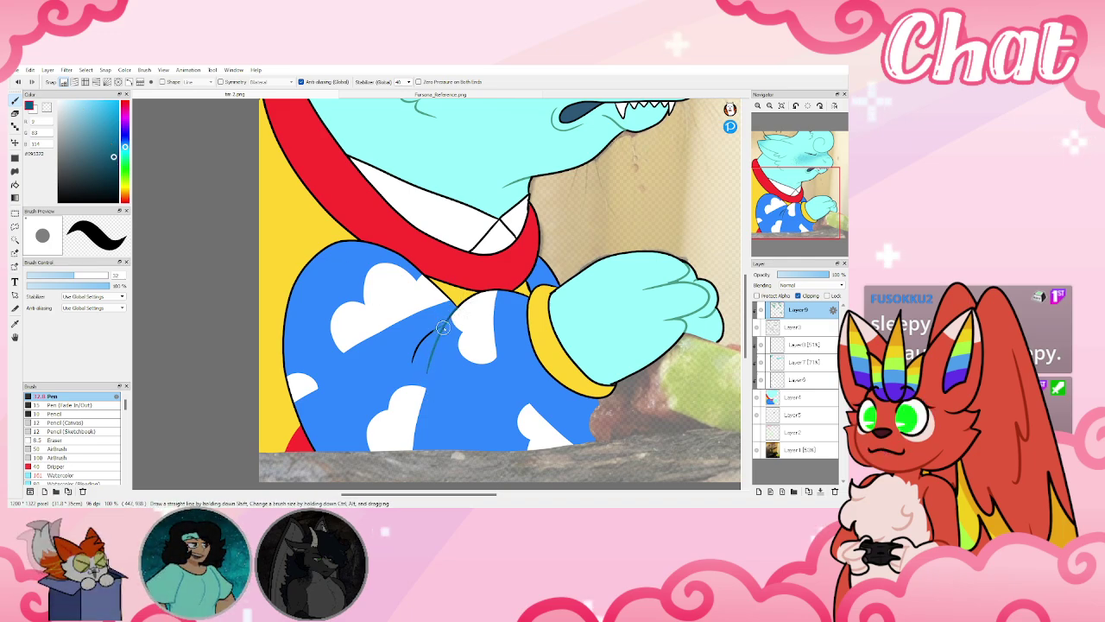
left_click_drag(422, 341, 413, 362)
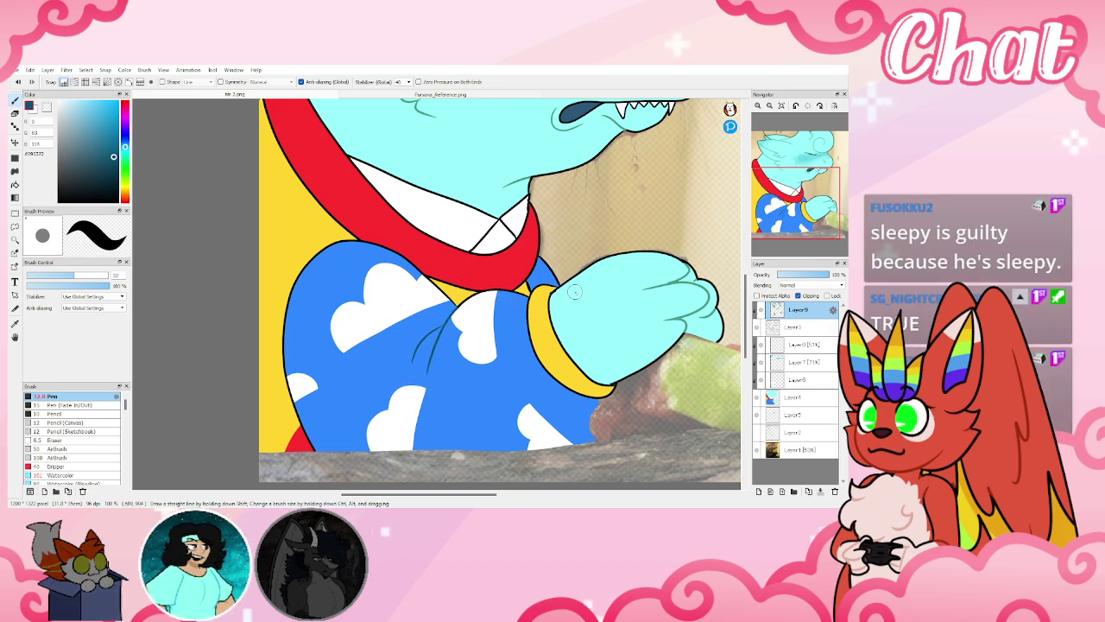
Paint pale blue teardrops beneath the closed eye on a new layer and lower that layer's opacity to 56%
left_click_drag(810, 179, 790, 136)
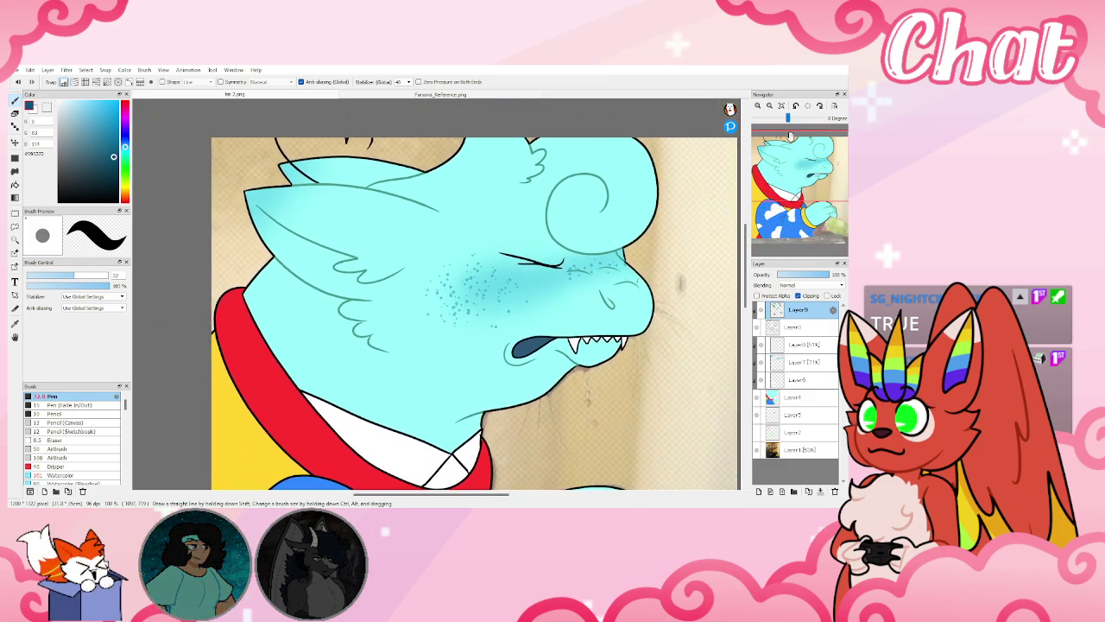
left_click(759, 491)
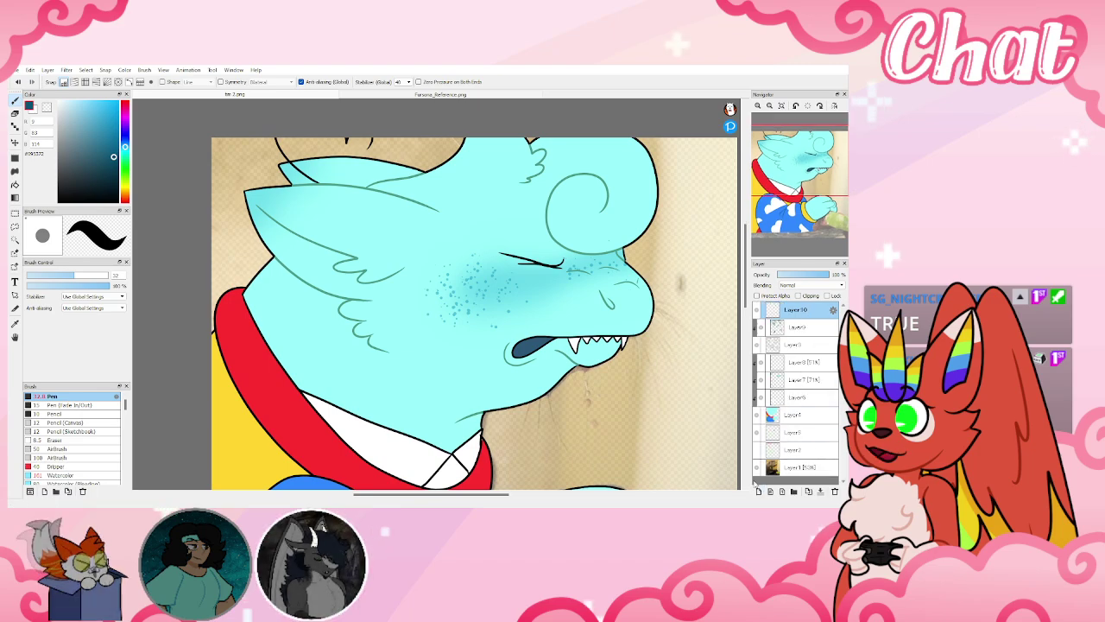
left_click_drag(83, 150, 68, 91)
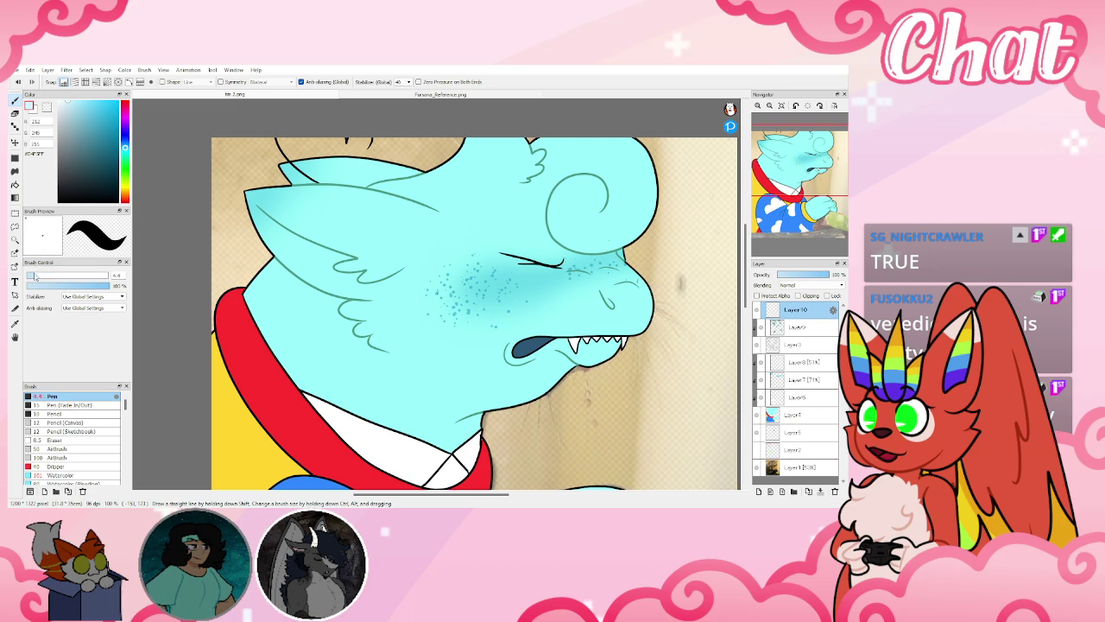
scroll(588, 262, "up", 3)
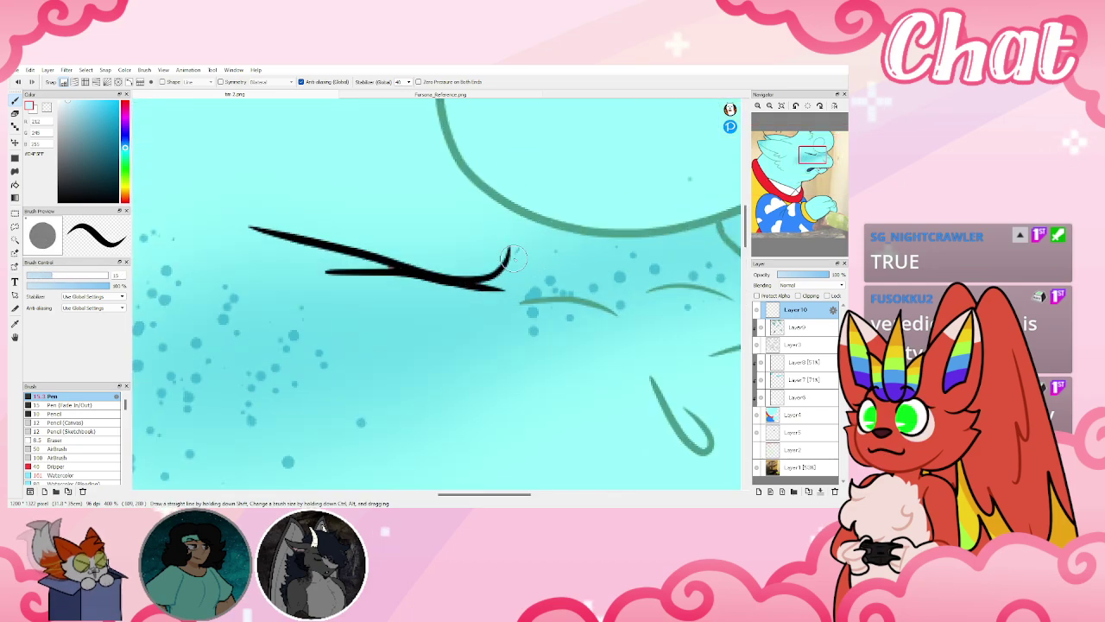
mouse_move(348, 272)
left_mouse_down()
mouse_move(290, 270)
mouse_move(301, 283)
mouse_move(339, 286)
mouse_move(348, 271)
mouse_move(317, 271)
mouse_move(371, 275)
left_mouse_up()
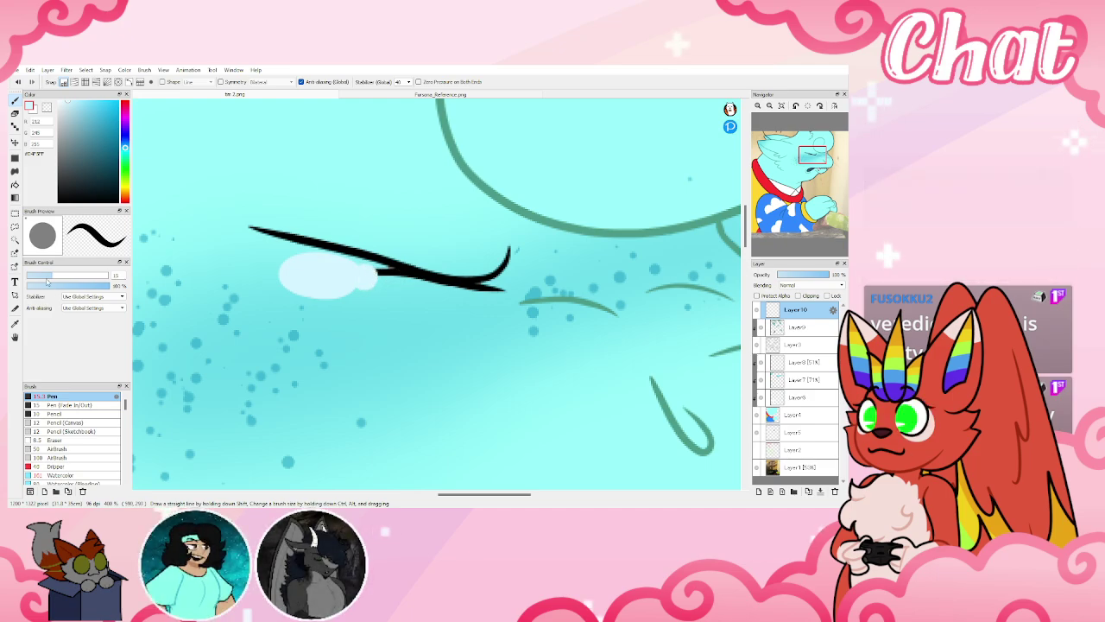
left_click_drag(46, 276, 40, 276)
left_click(395, 276)
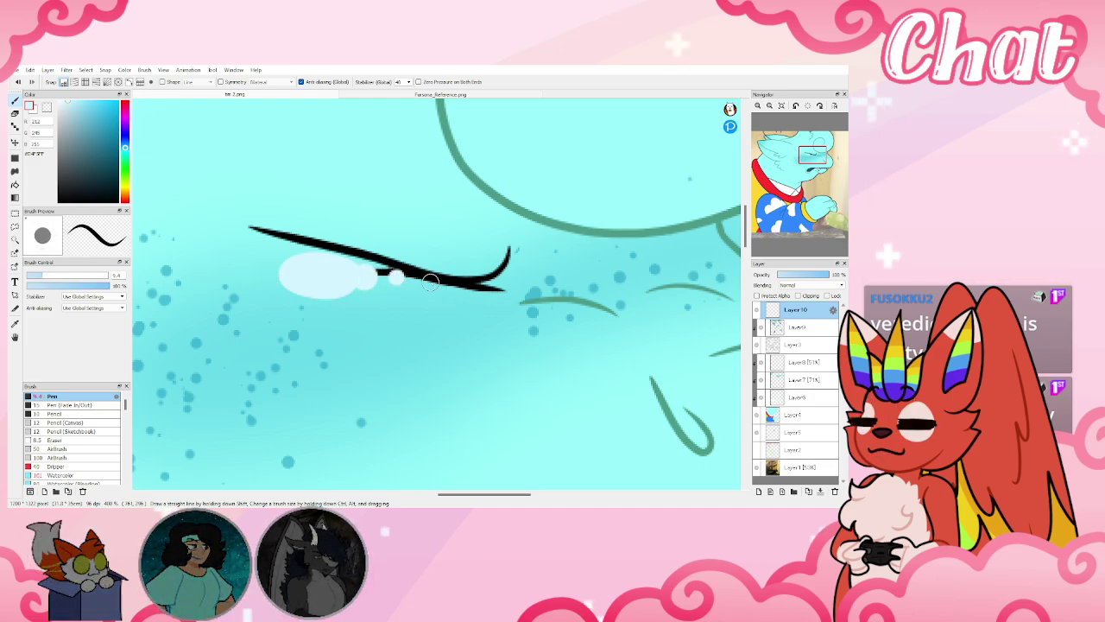
left_click(477, 287)
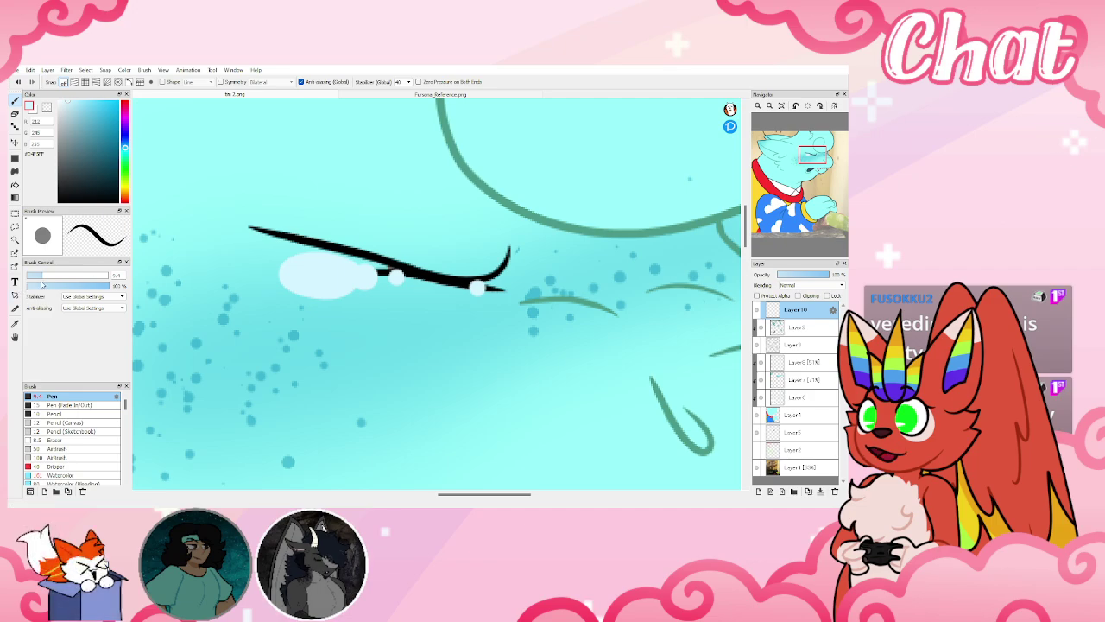
left_click_drag(50, 276, 51, 276)
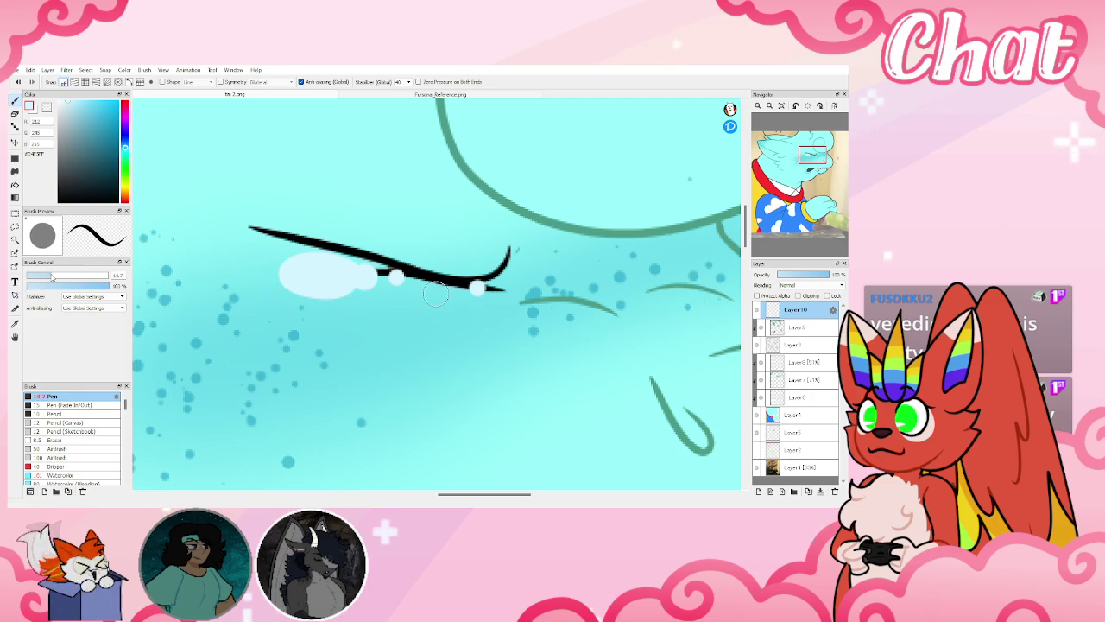
left_click(492, 294)
scroll(490, 158, "down", 4)
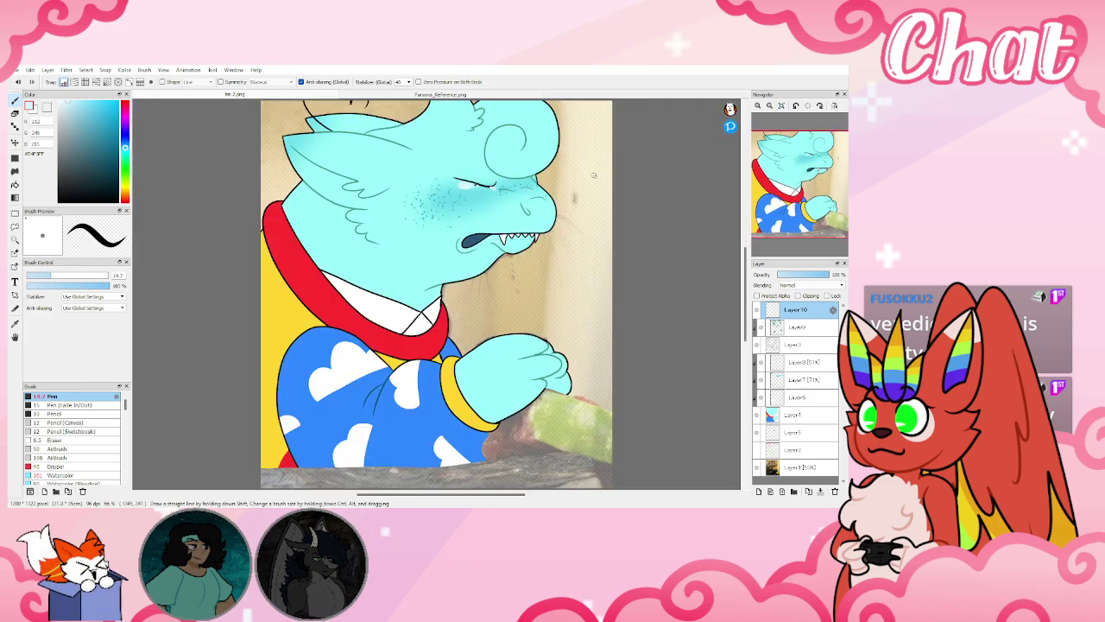
scroll(491, 158, "up", 1)
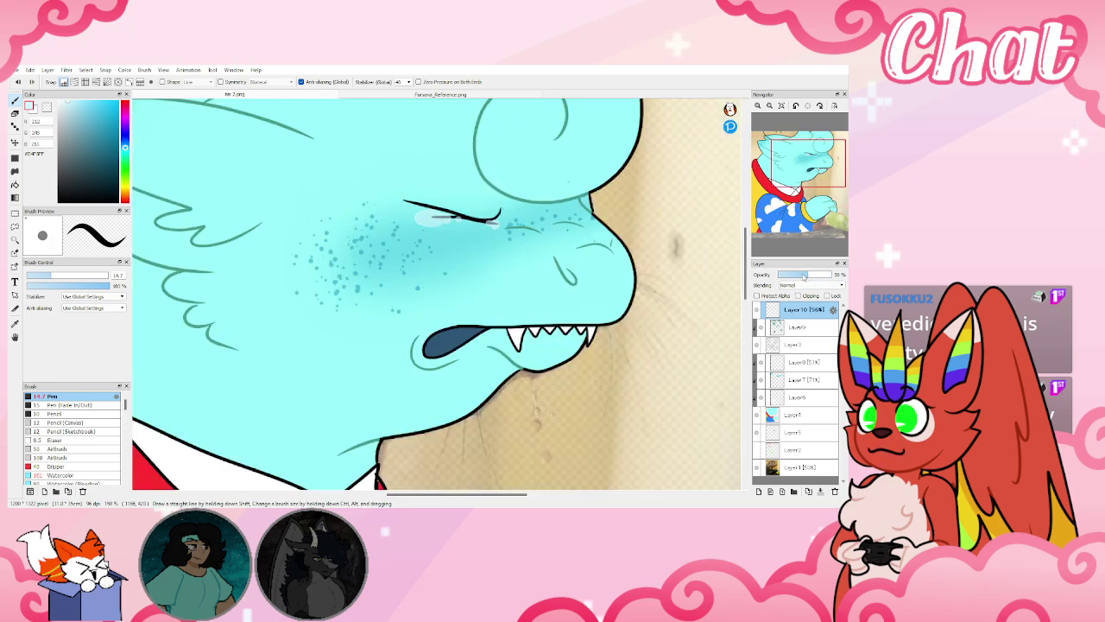
Outline the teardrops and add pale highlight spots on another new layer using a fine Pen (Fade In/Out) brush
left_click(759, 491)
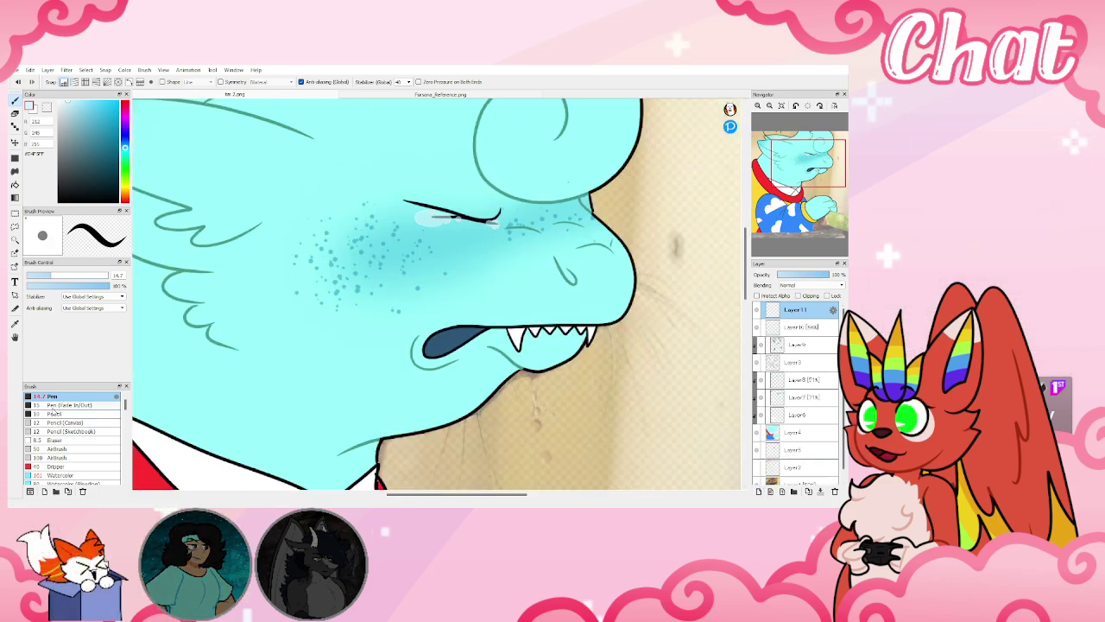
left_click(65, 405)
left_click(35, 275)
scroll(430, 218, "up", 2)
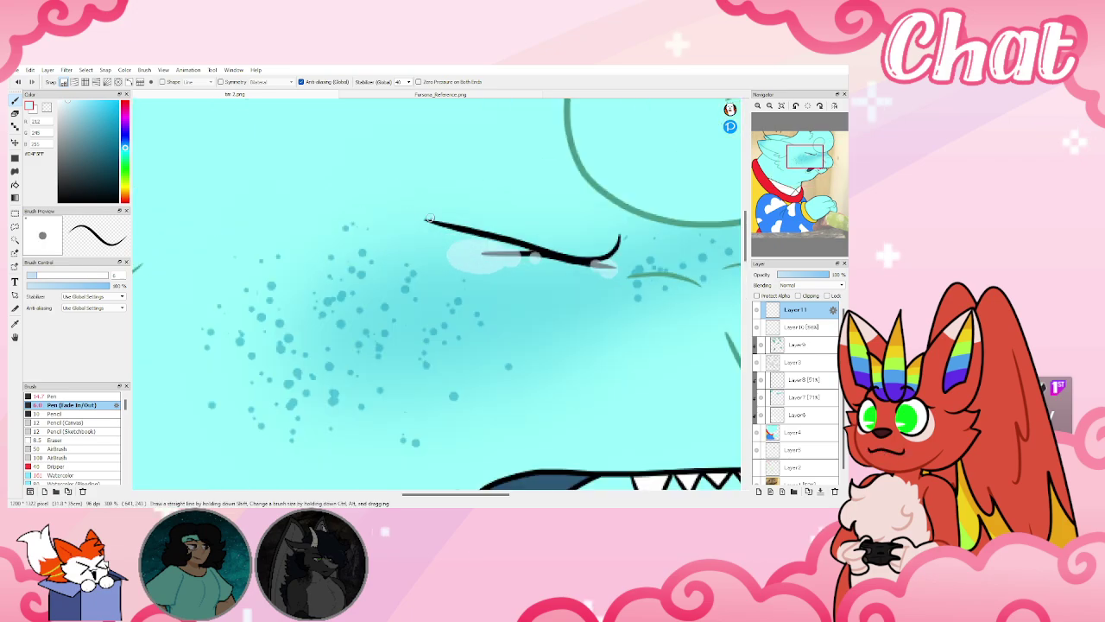
scroll(535, 246, "up", 1)
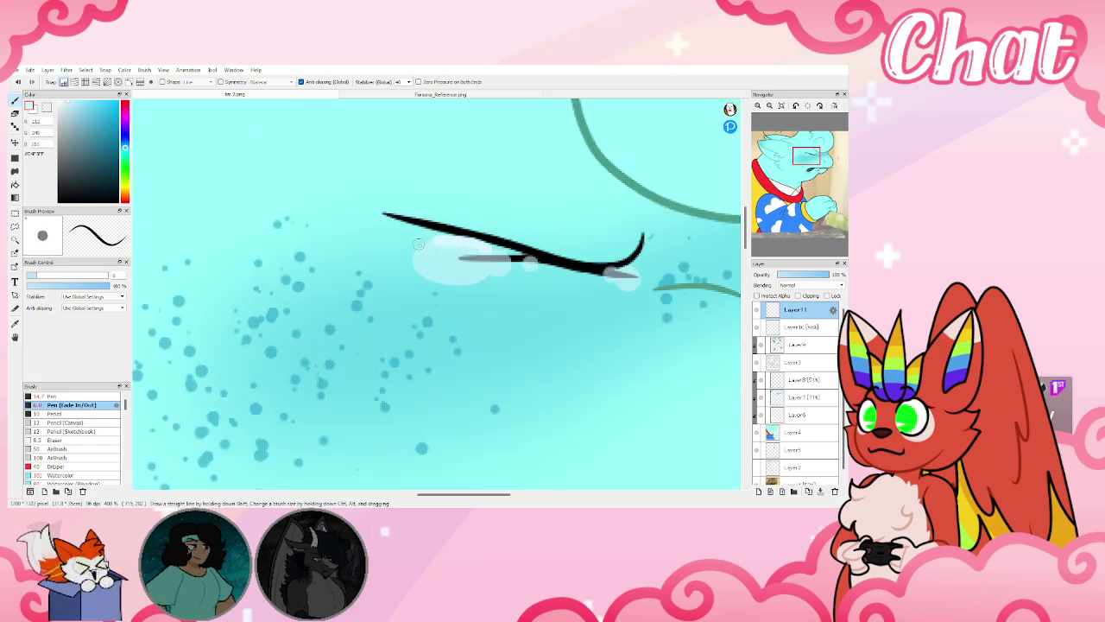
left_click_drag(416, 272, 497, 289)
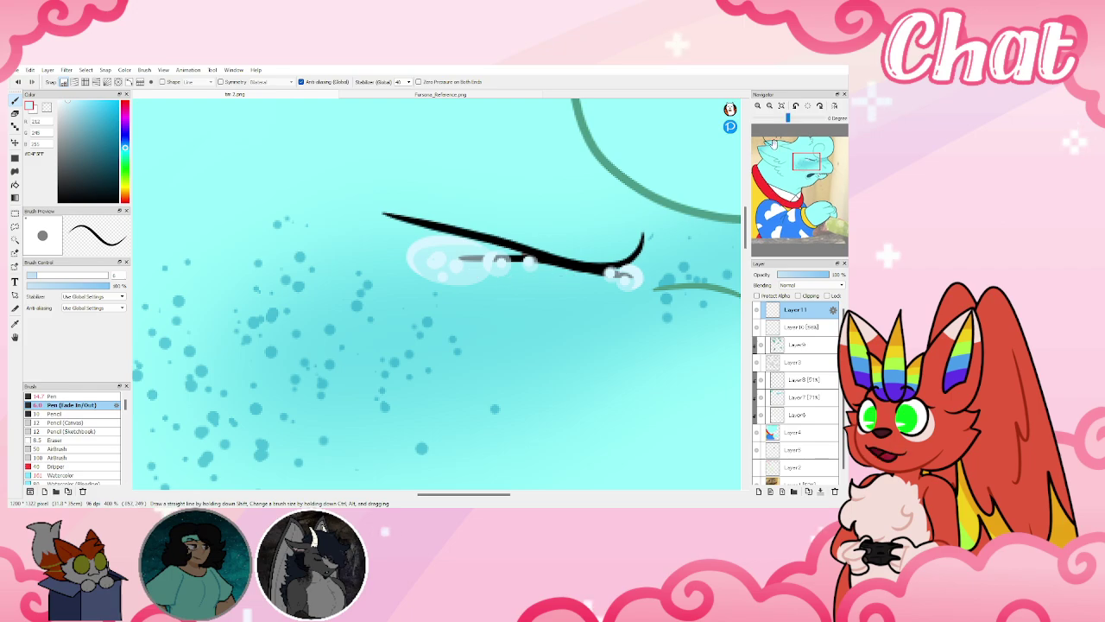
Add a new layer at the top of the stack and restore the background photo layer to 100% opacity
left_click(781, 105)
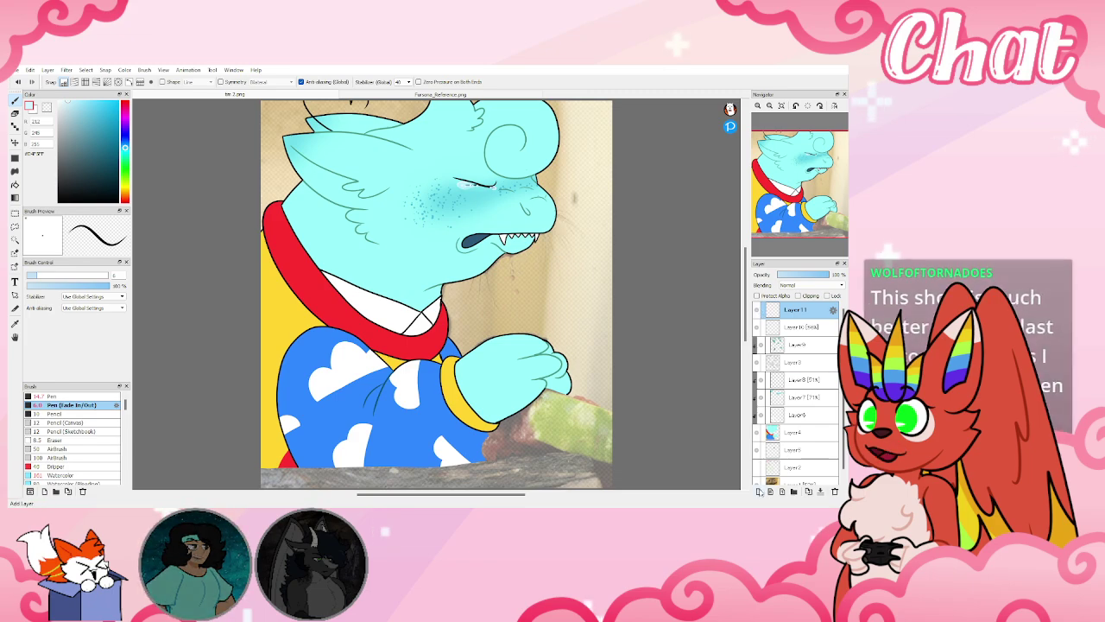
scroll(792, 423, "down", 2)
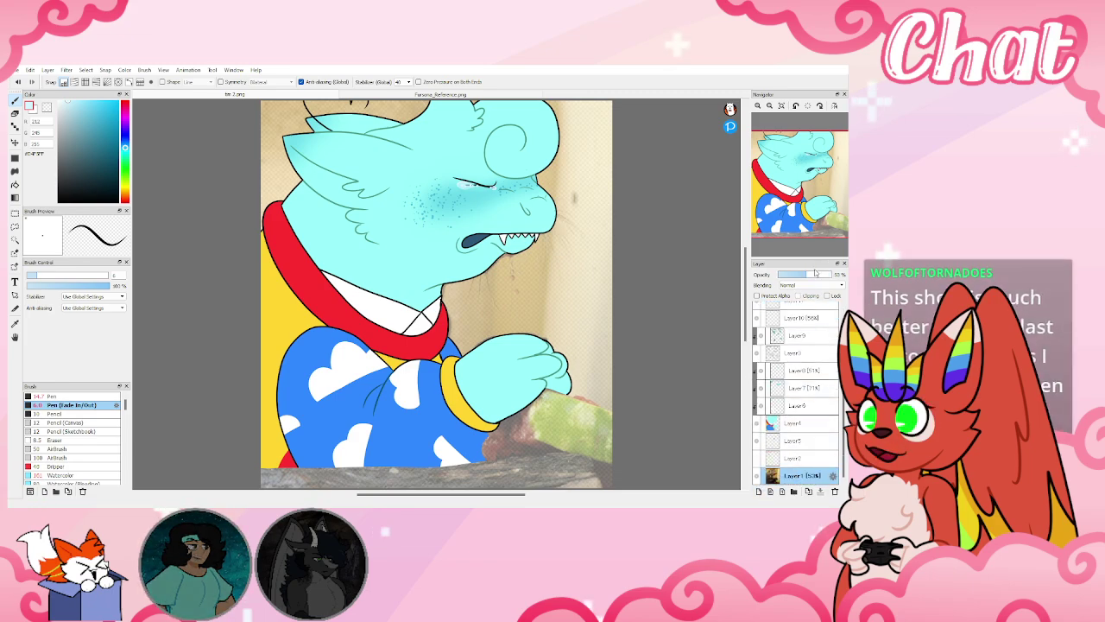
left_click_drag(821, 275, 837, 276)
scroll(789, 335, "up", 2)
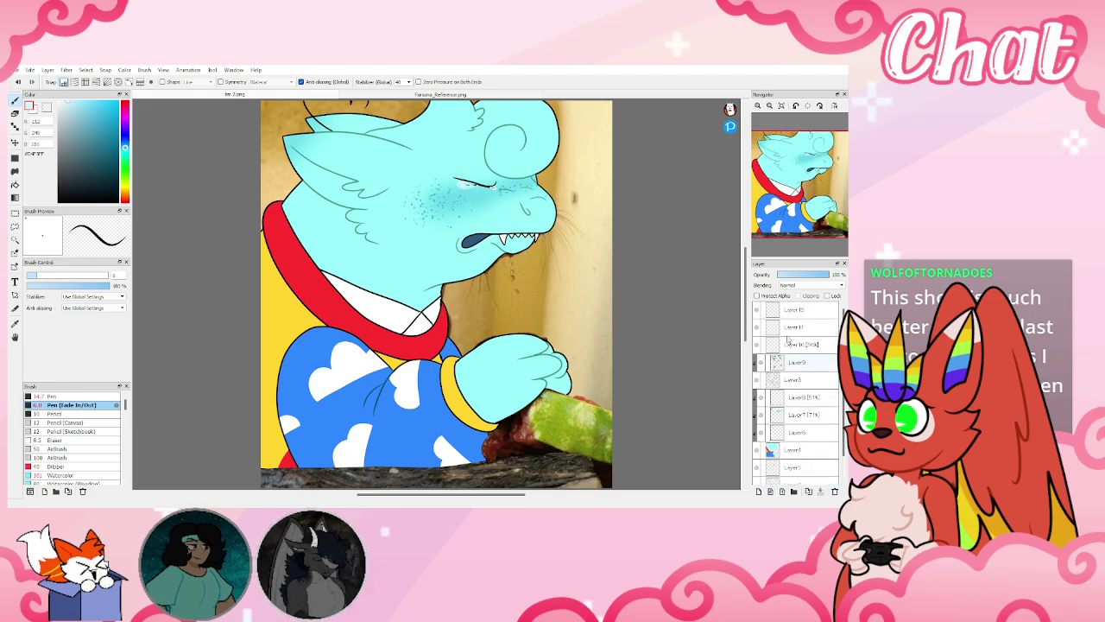
left_click(803, 309)
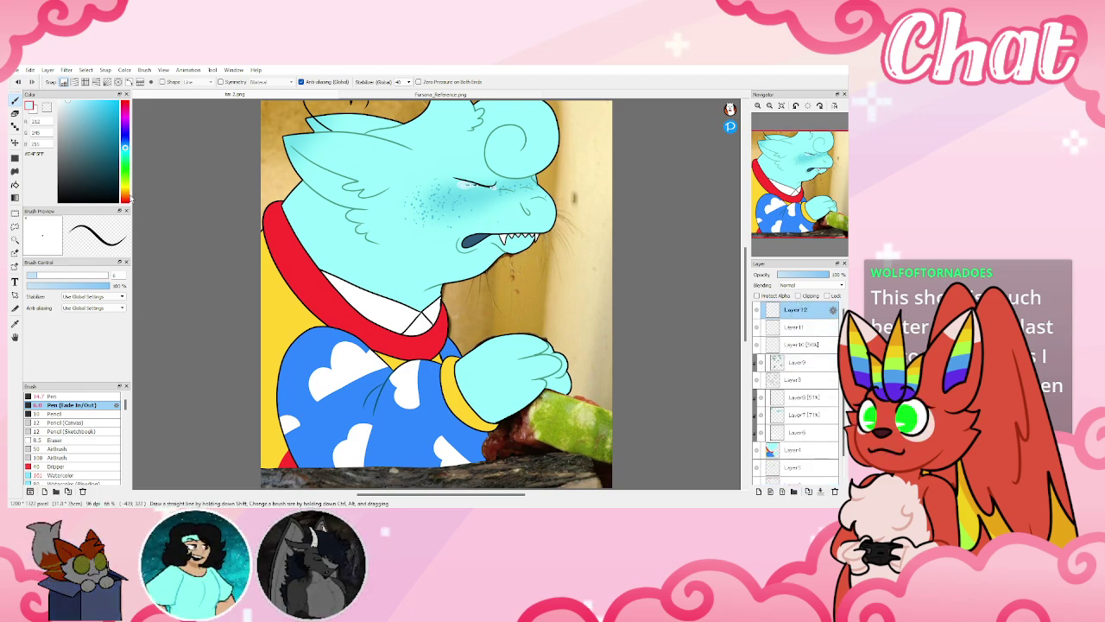
Paint coral-red juice at the mouth corner and a drip down the chin with the 14.7 Pen, and lower that layer's opacity to 40%
left_click(125, 200)
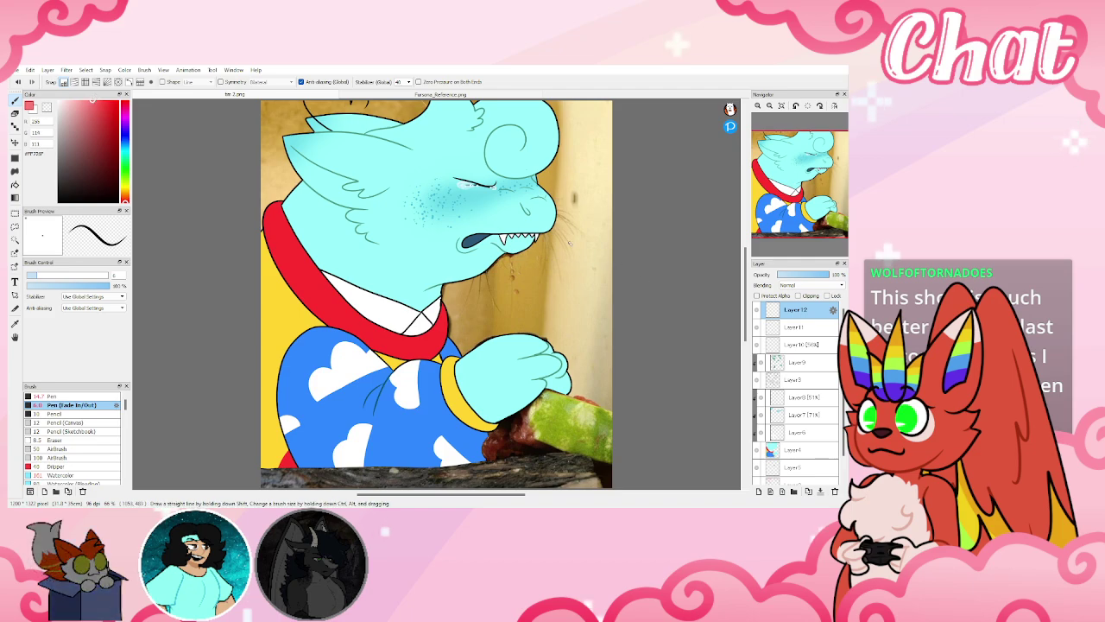
scroll(411, 226, "up", 3)
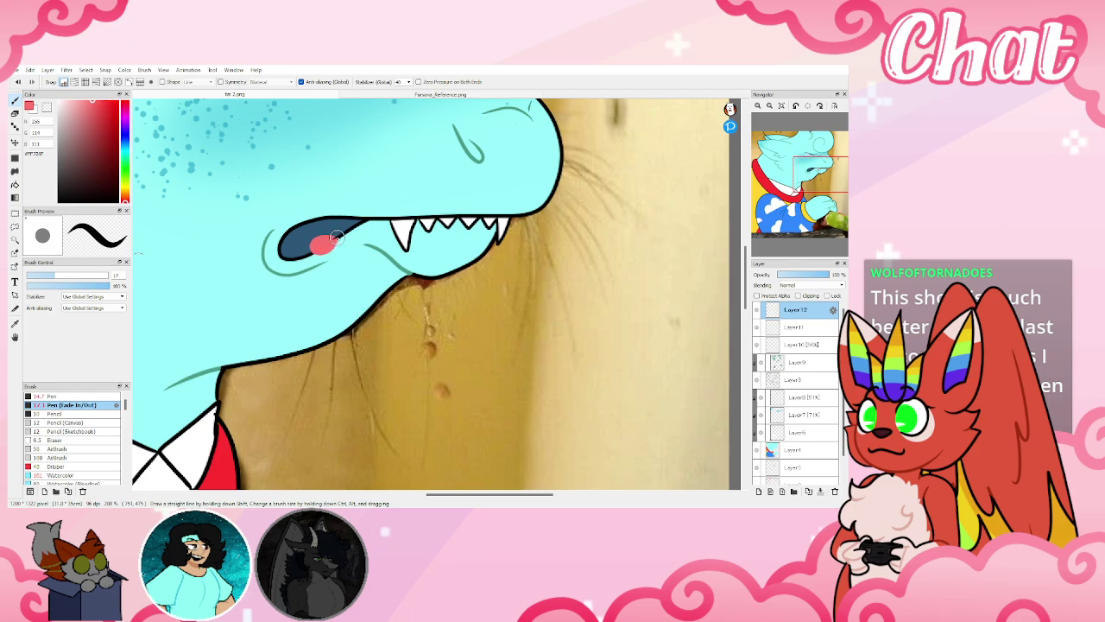
key("ctrl+z")
left_click(69, 396)
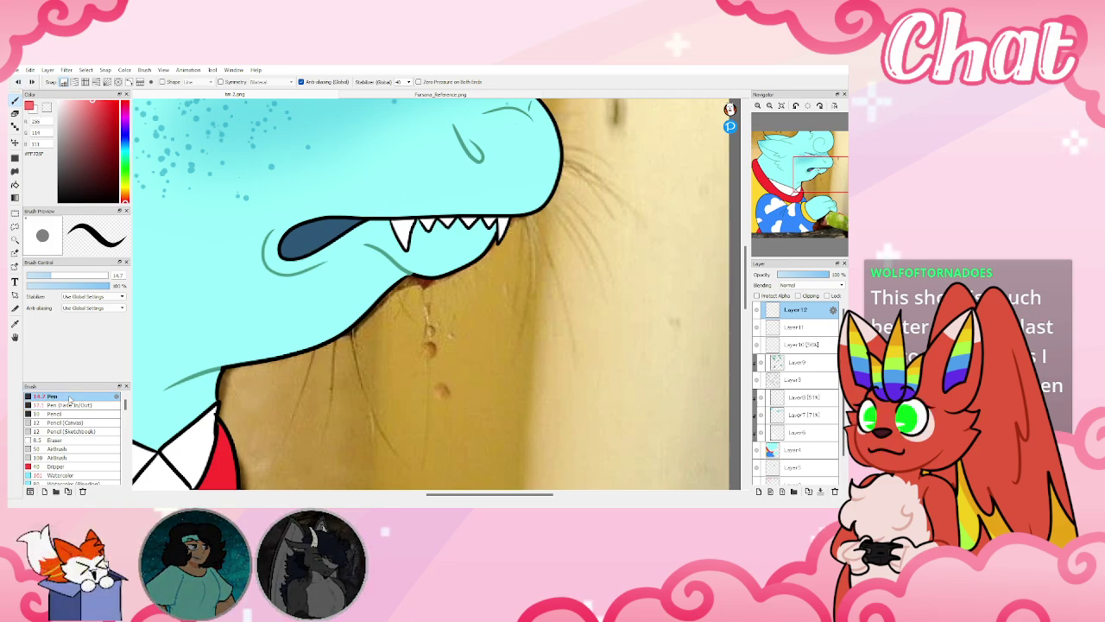
left_click_drag(309, 250, 339, 234)
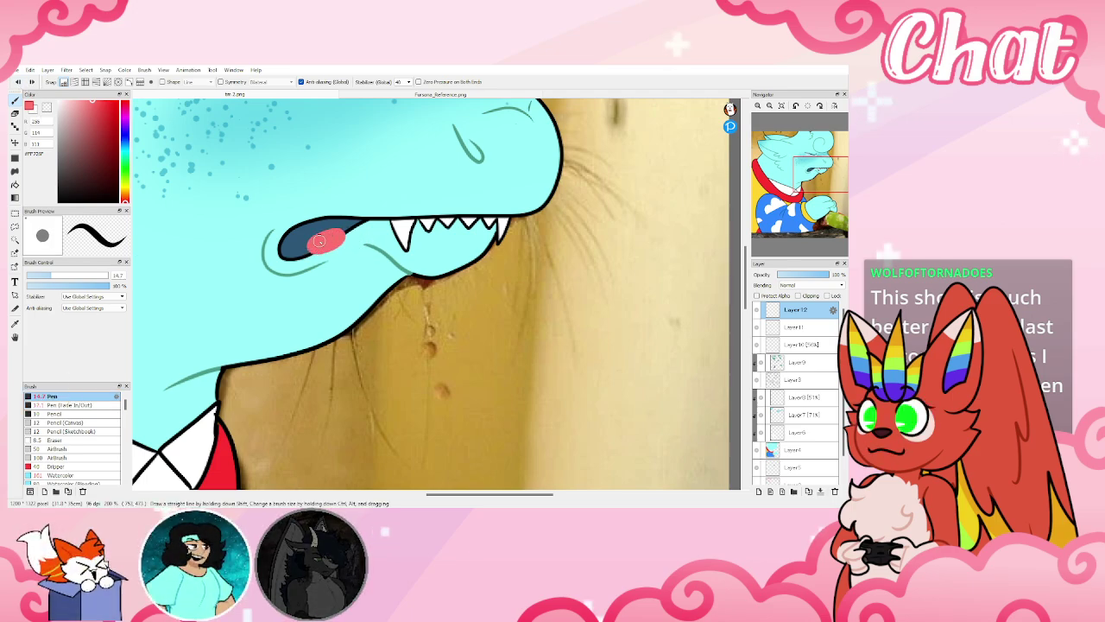
mouse_move(280, 252)
left_mouse_down()
mouse_move(308, 253)
mouse_move(297, 239)
mouse_move(284, 258)
mouse_move(298, 259)
left_mouse_up()
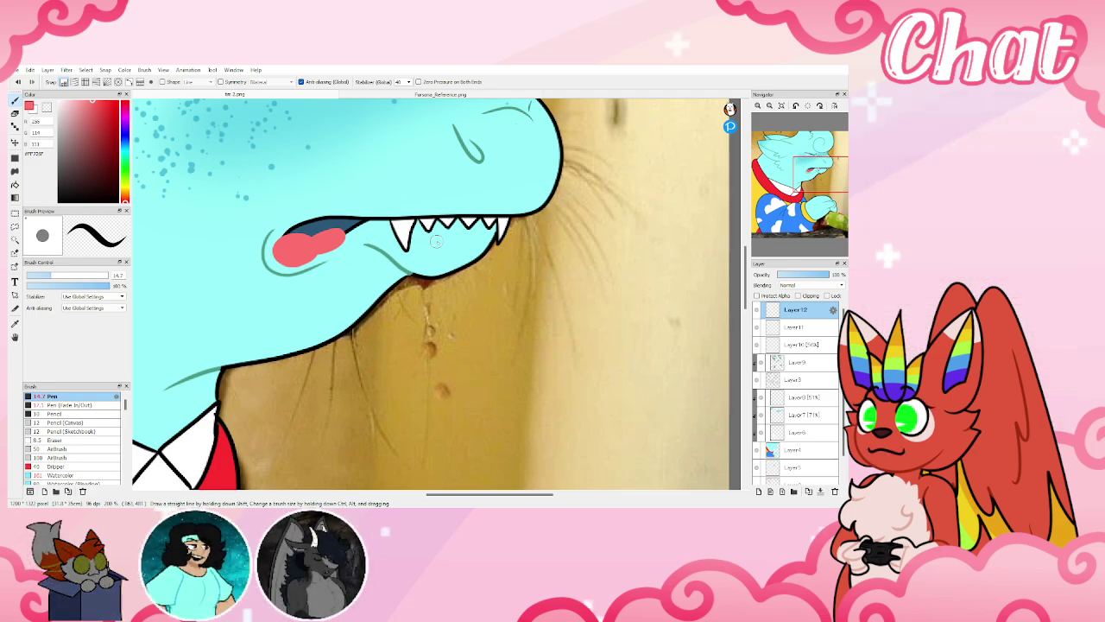
mouse_move(456, 222)
left_mouse_down()
mouse_move(430, 274)
mouse_move(456, 229)
mouse_move(450, 249)
left_mouse_up()
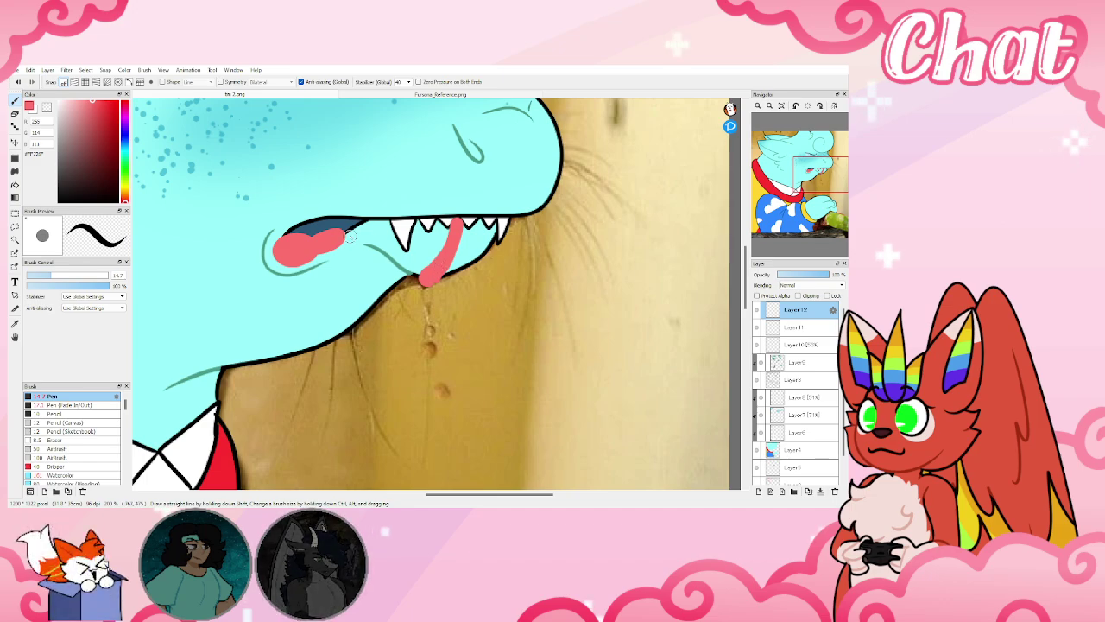
mouse_move(291, 278)
left_mouse_down()
mouse_move(281, 263)
mouse_move(299, 308)
left_mouse_up()
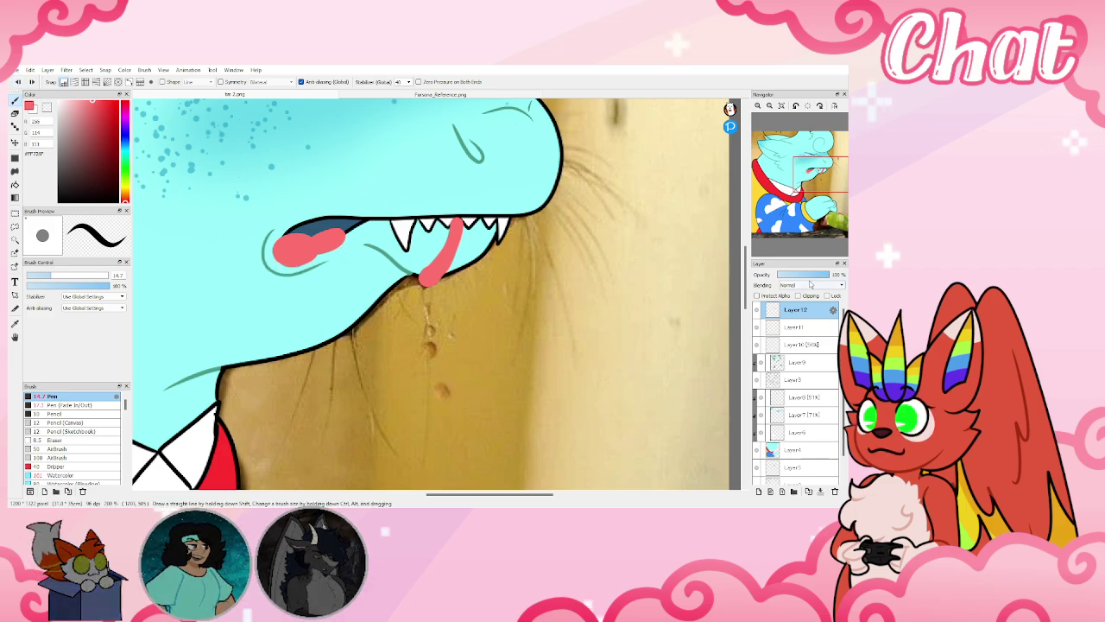
left_click_drag(803, 275, 799, 276)
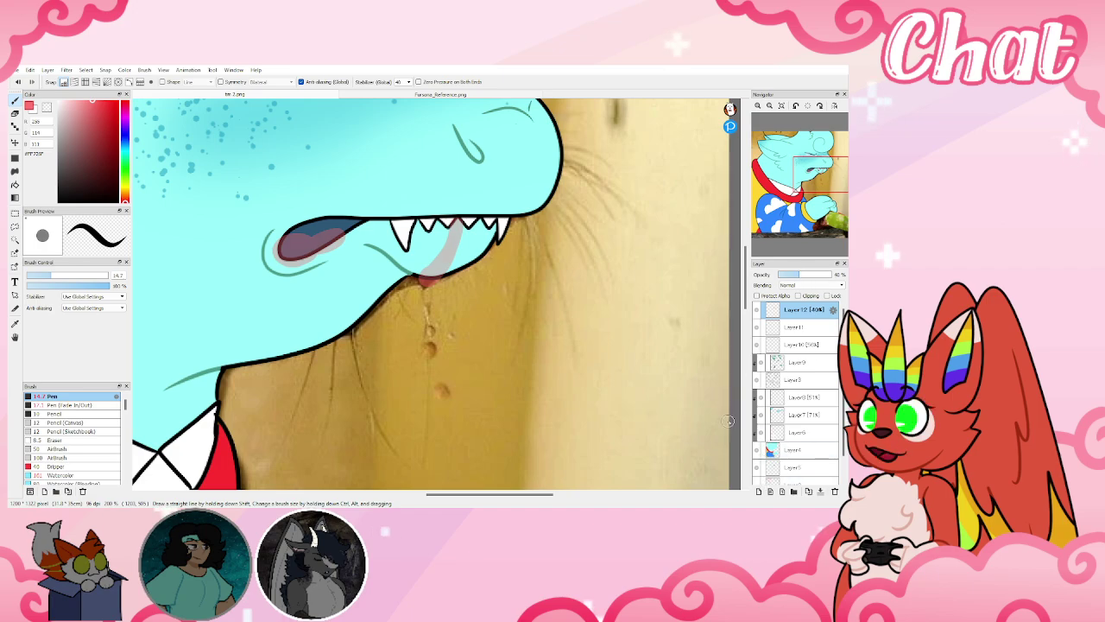
Outline the upper edges of the red mouth-corner juice in pale pink on a new layer with the Pen (Fade In/Out) brush
left_click(75, 102)
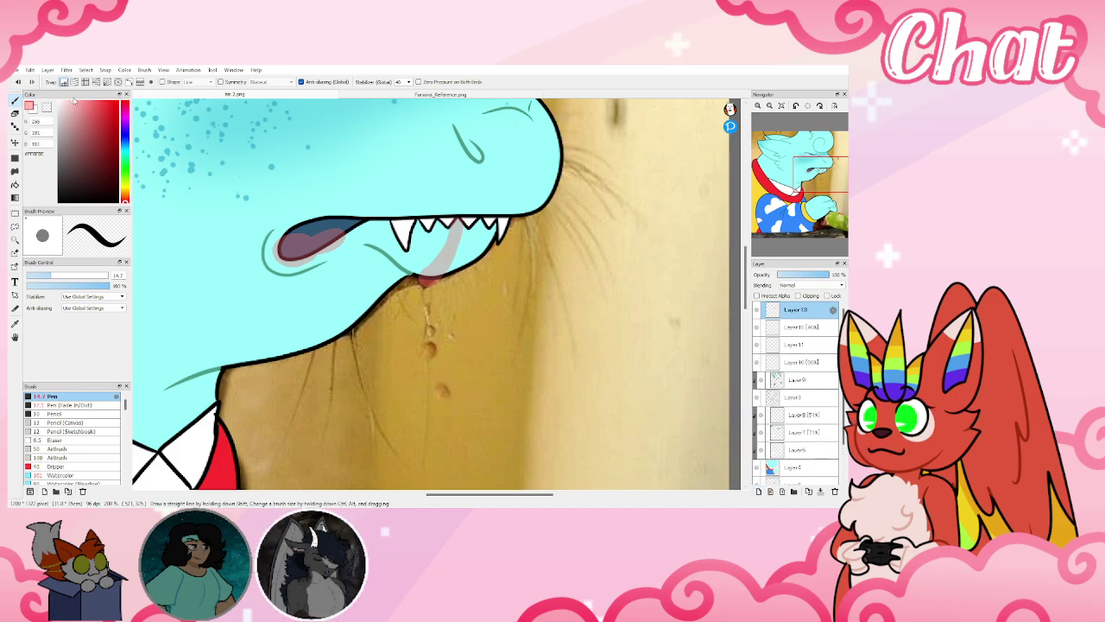
scroll(301, 232, "up", 5)
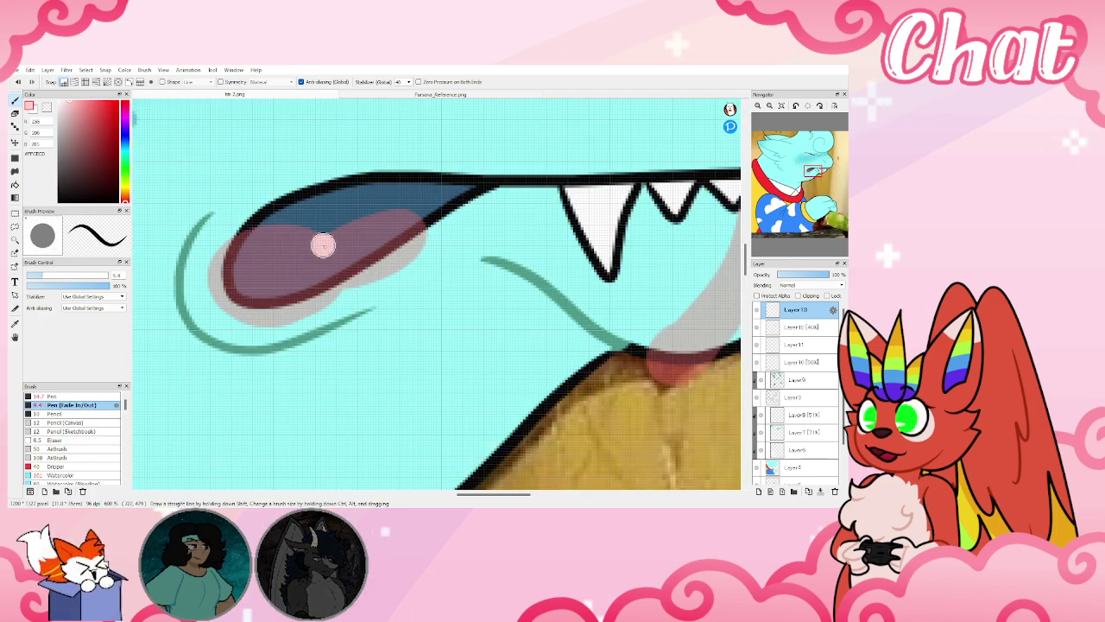
mouse_move(323, 246)
left_mouse_down()
mouse_move(264, 222)
mouse_move(222, 250)
mouse_move(232, 294)
mouse_move(277, 272)
left_mouse_up()
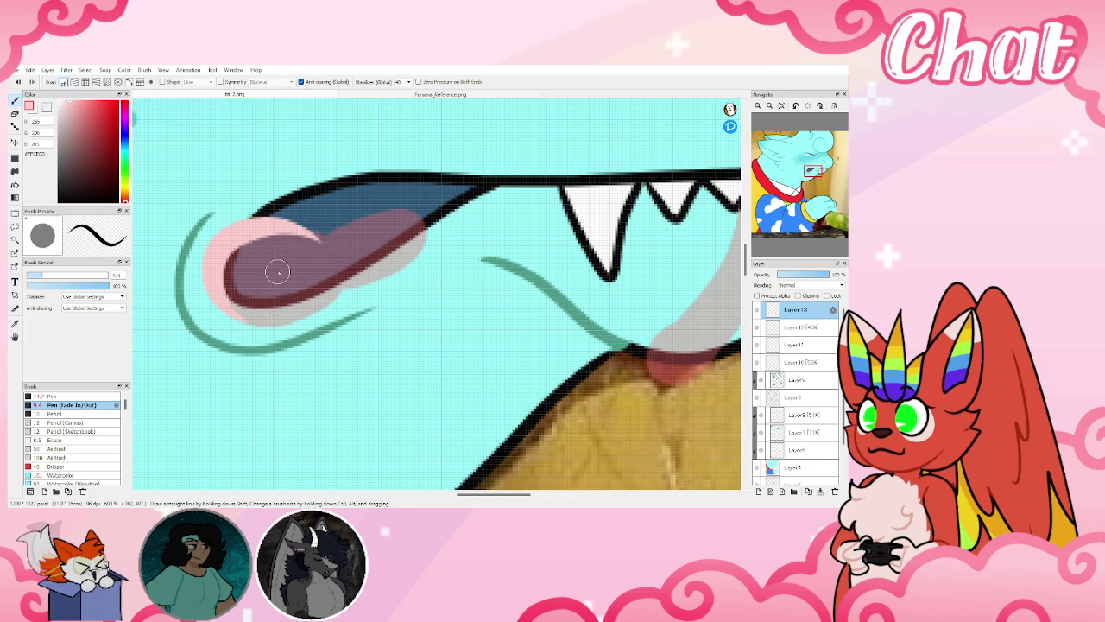
mouse_move(412, 217)
left_mouse_down()
mouse_move(366, 213)
mouse_move(337, 233)
left_mouse_up()
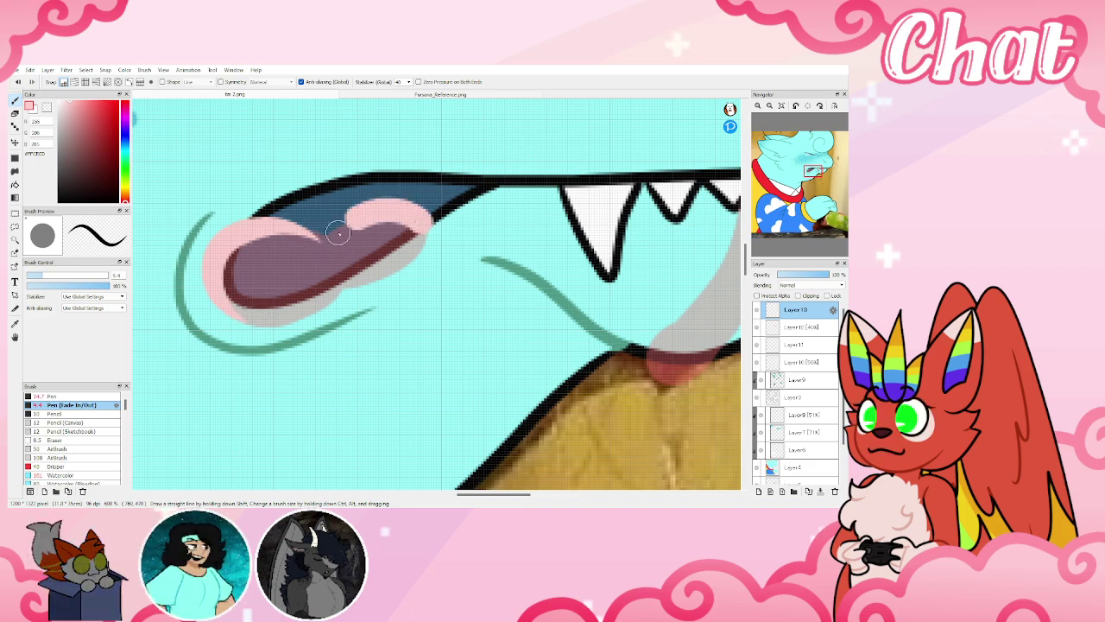
key("ctrl+z")
Add pale pink highlight spots inside both lobes of the juice at the mouth corner
left_click_drag(259, 274, 263, 259)
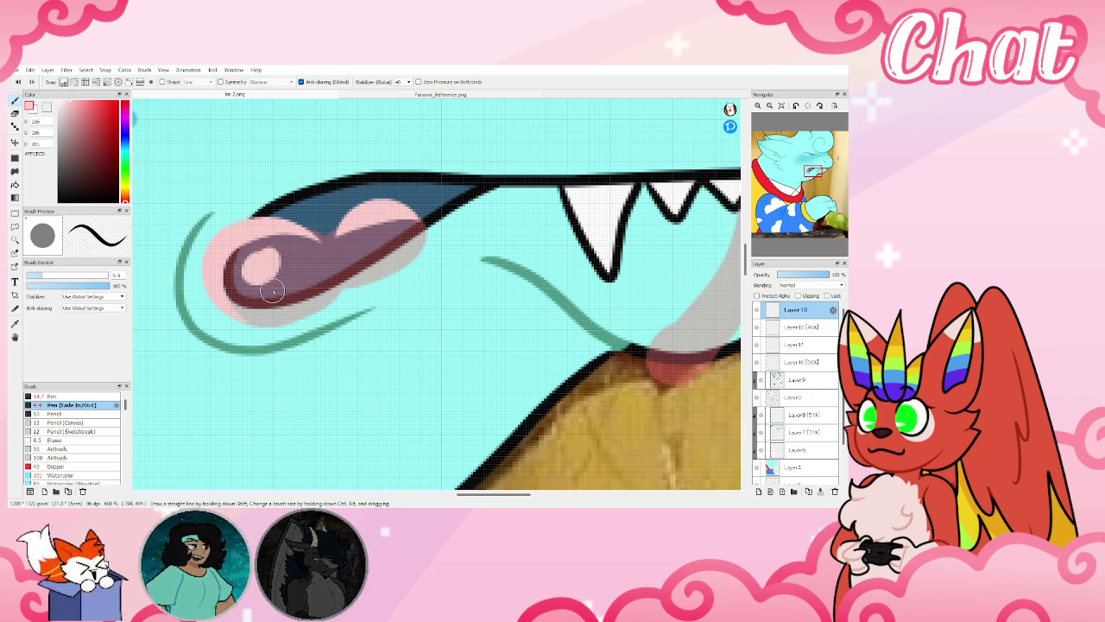
left_click(271, 299)
left_click(271, 299)
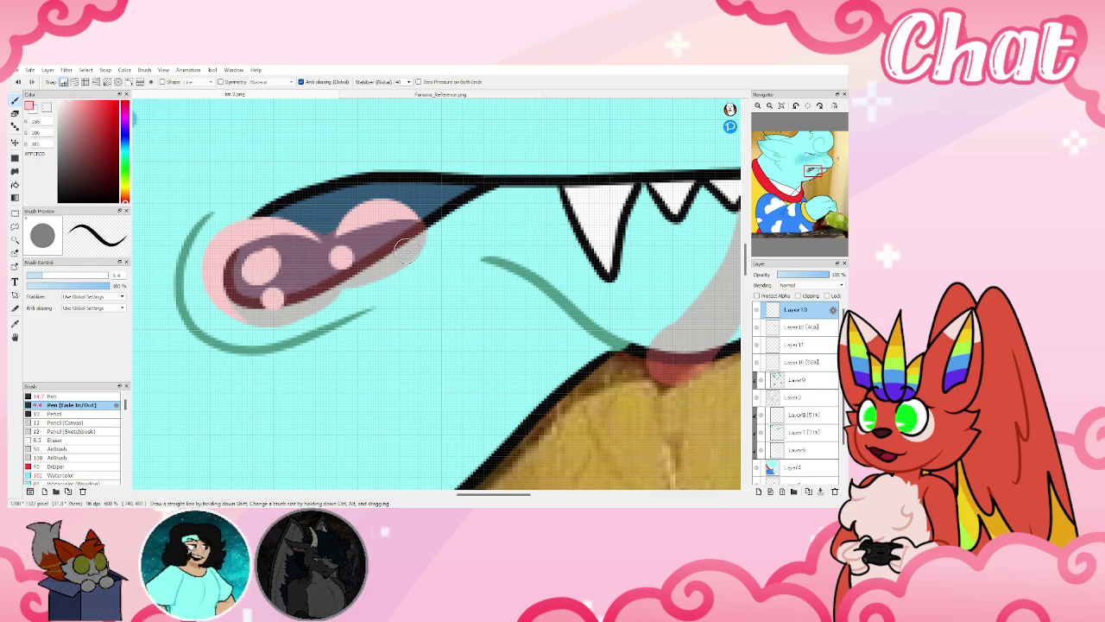
mouse_move(352, 251)
left_mouse_down()
mouse_move(346, 265)
mouse_move(357, 247)
left_mouse_up()
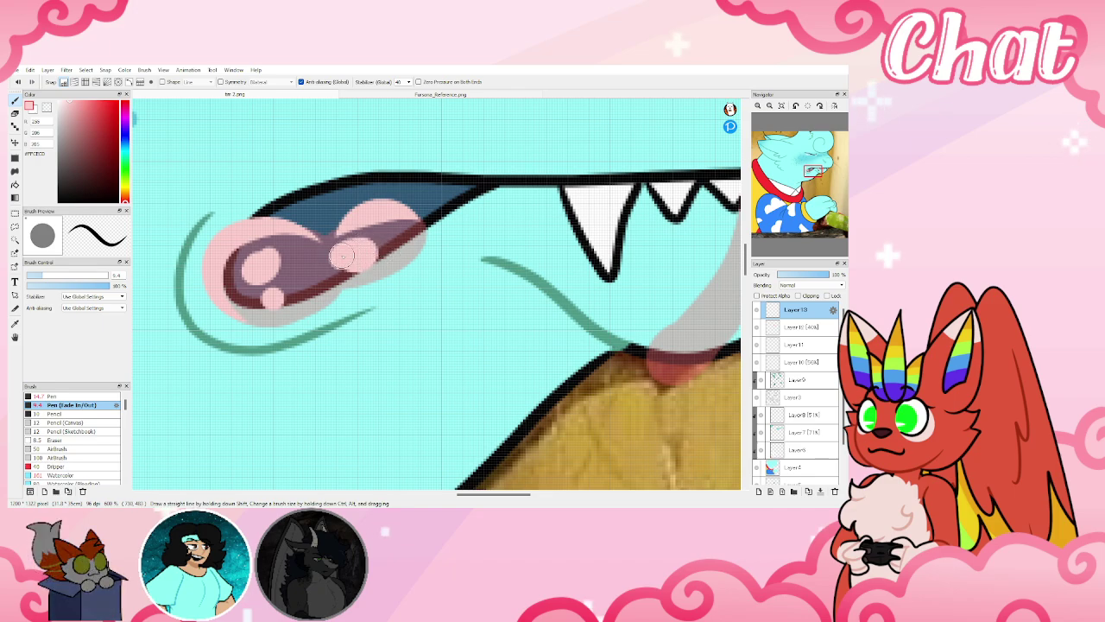
left_click(394, 244)
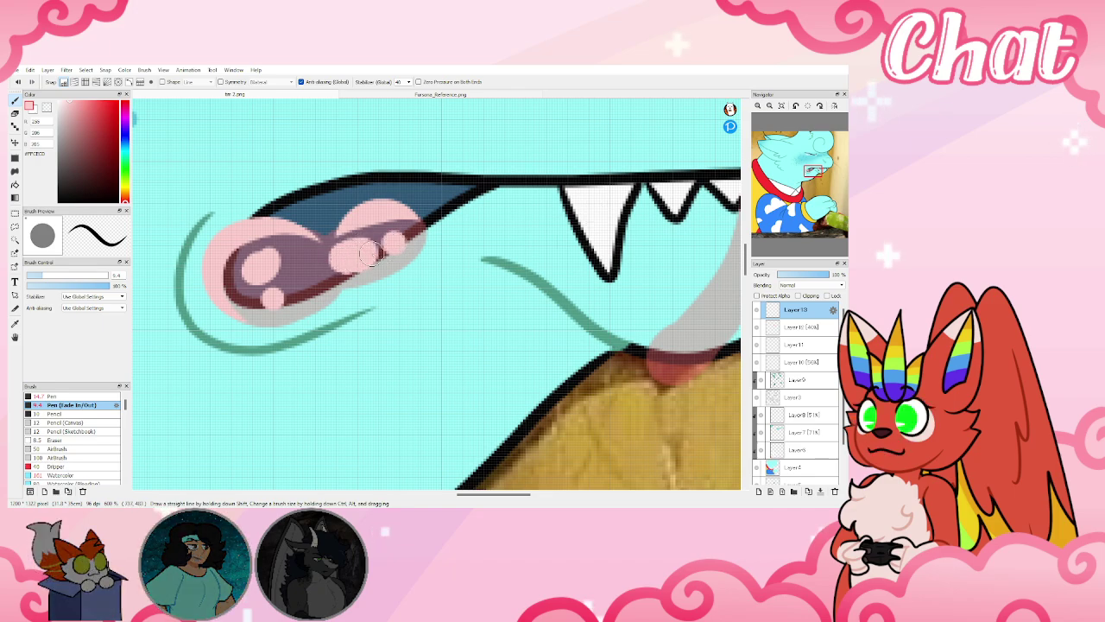
Outline the red drip below the teeth in pale pink with a smaller brush and add highlight spots at its ends
scroll(371, 253, "down", 5)
scroll(480, 248, "up", 4)
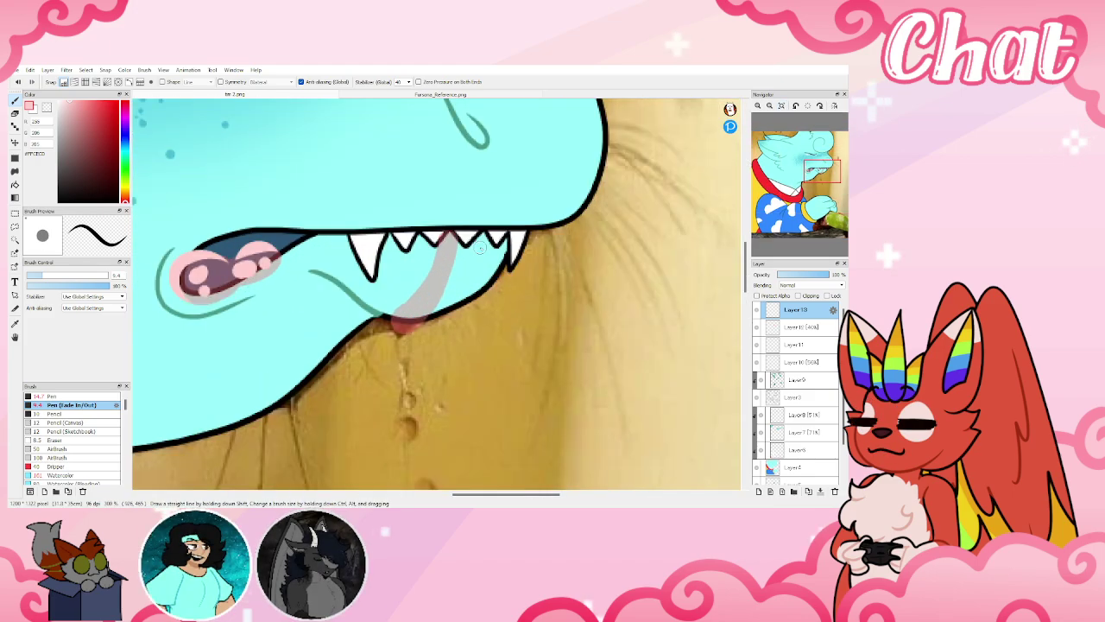
scroll(480, 248, "up", 1)
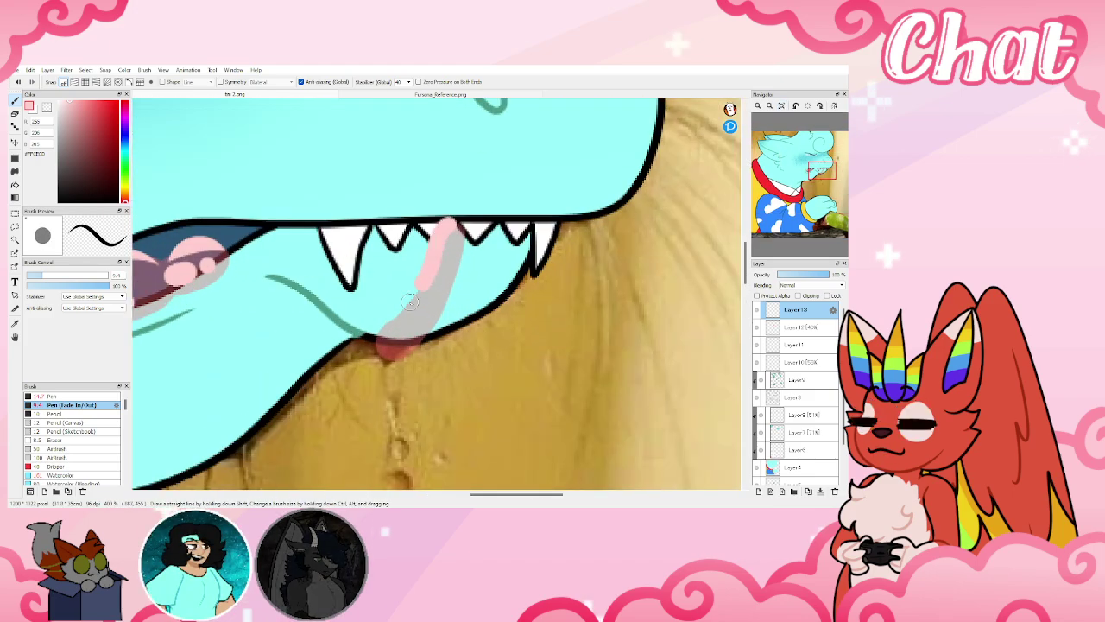
left_click(18, 81)
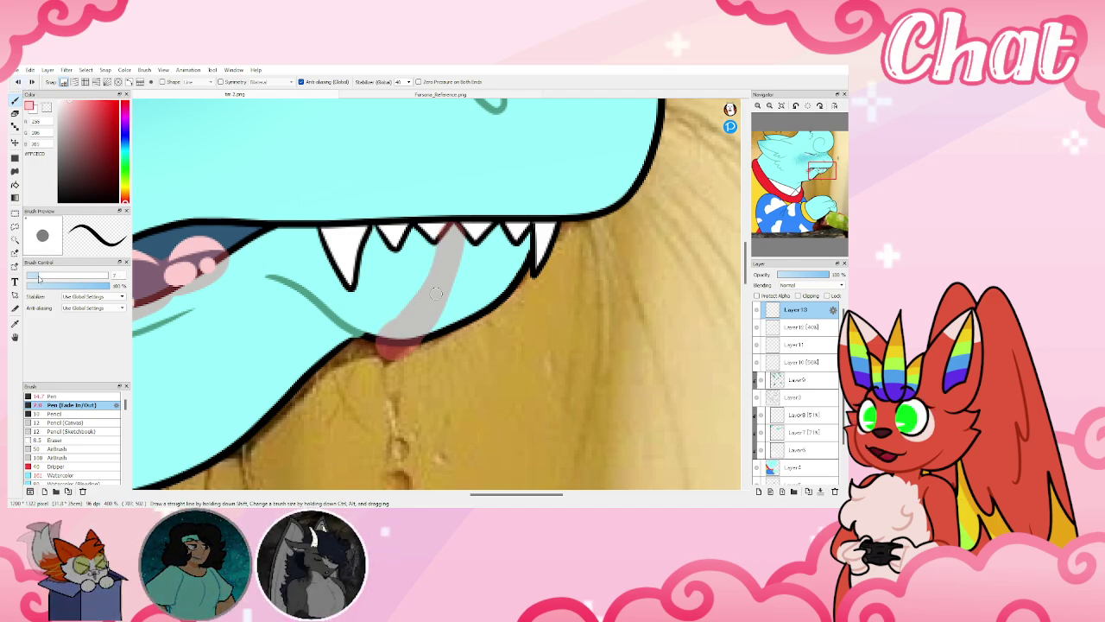
key("bracketleft")
key("bracketleft")
mouse_move(378, 348)
left_mouse_down()
mouse_move(441, 261)
mouse_move(450, 228)
left_mouse_up()
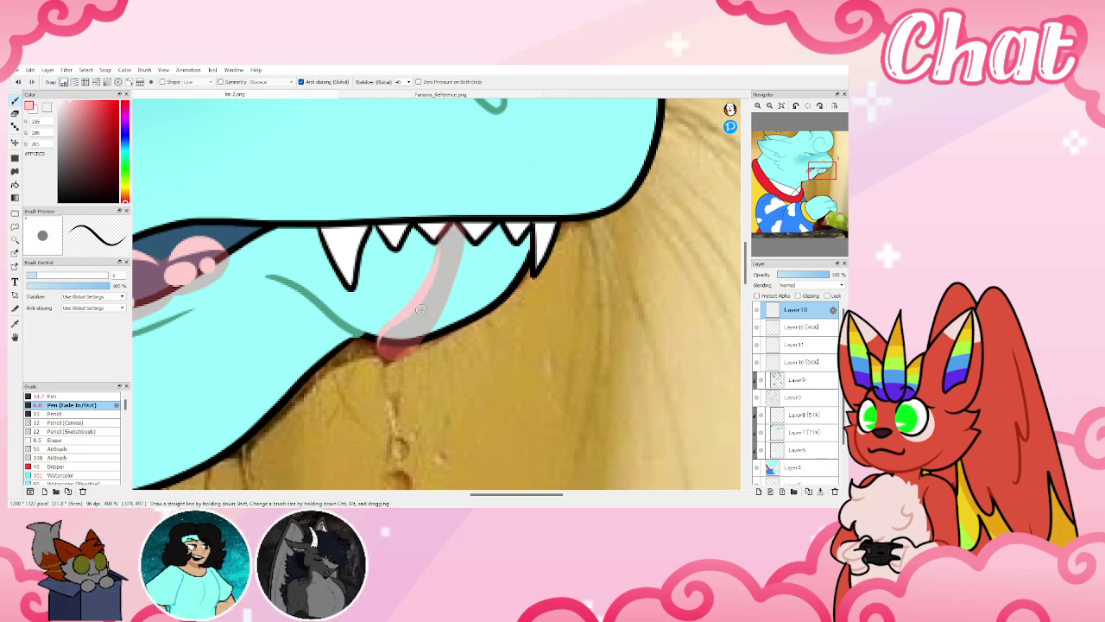
left_click_drag(396, 344, 396, 346)
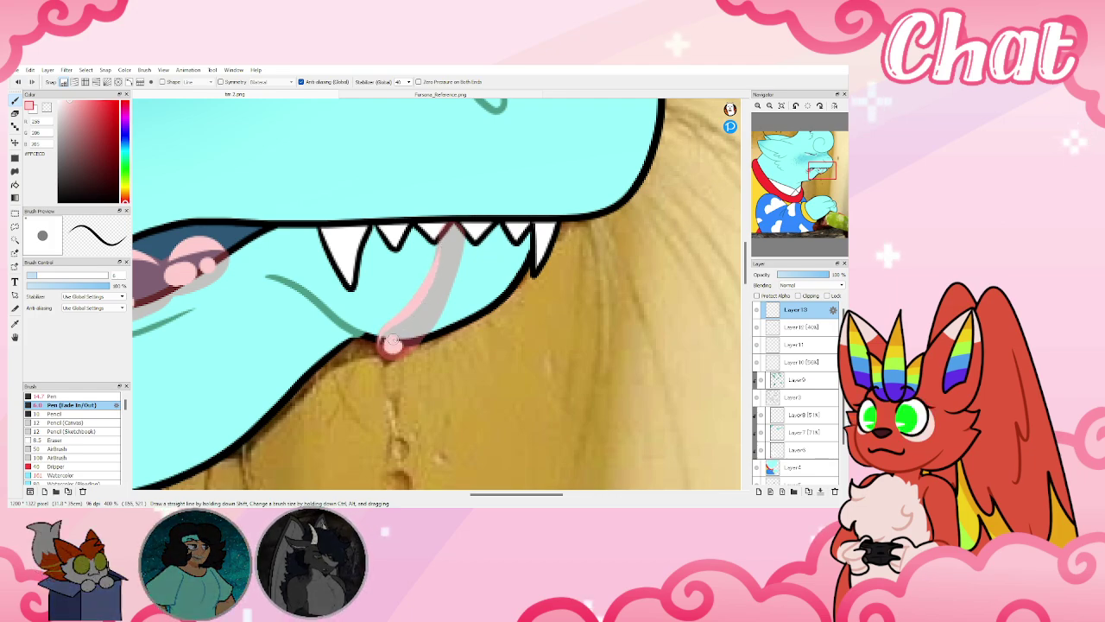
left_click(409, 334)
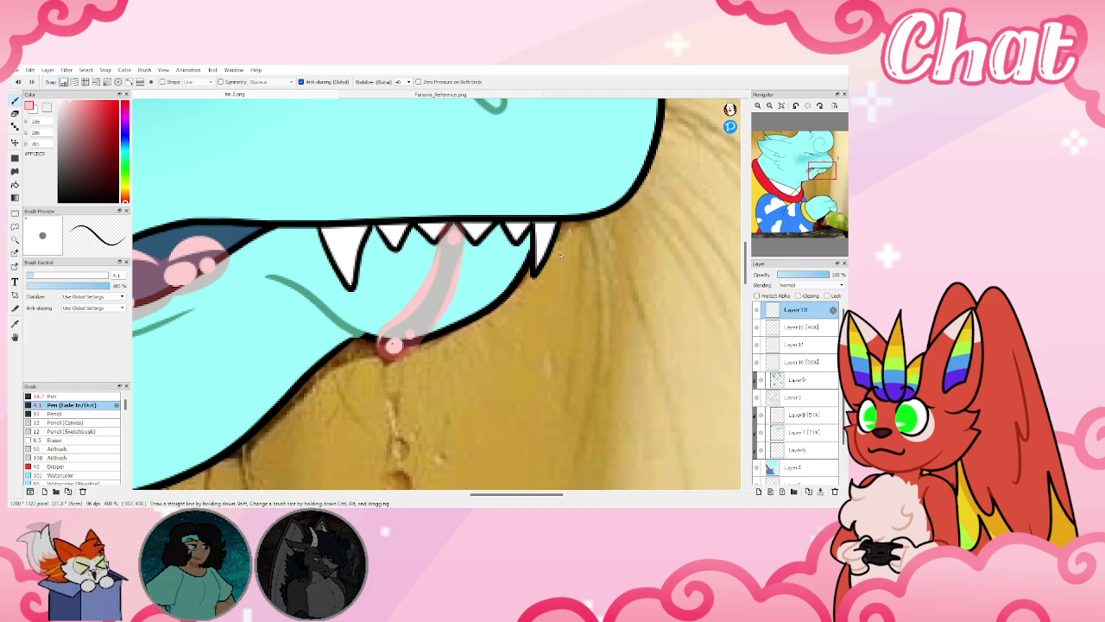
Extend the pale pink outline around the lower edge of the juice at the mouth corner
left_click(782, 106)
scroll(477, 245, "up", 6)
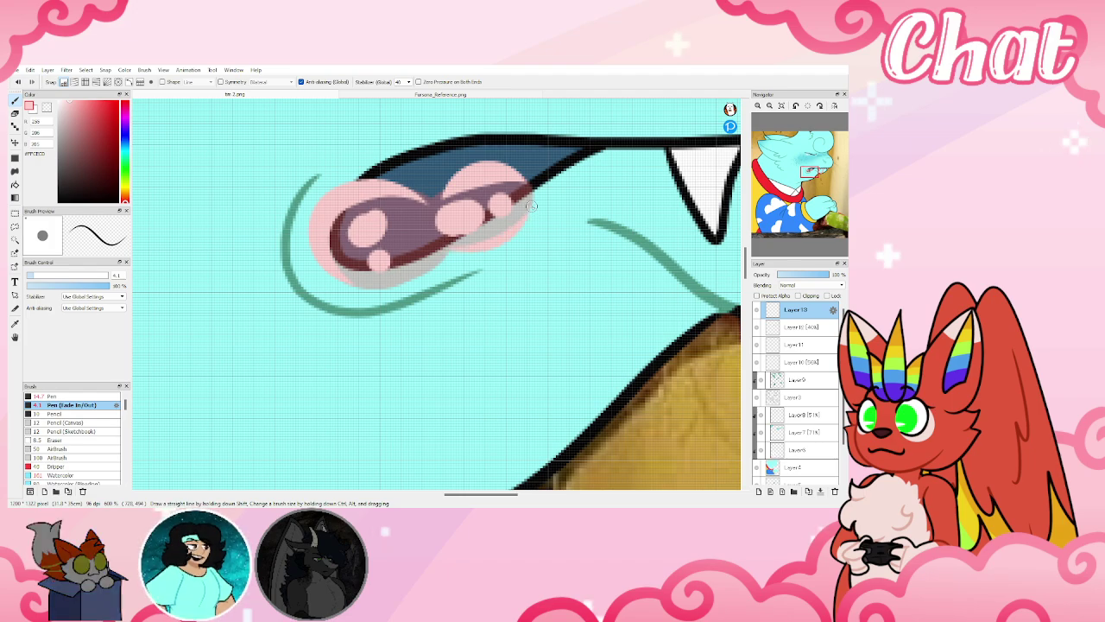
scroll(532, 205, "down", 5)
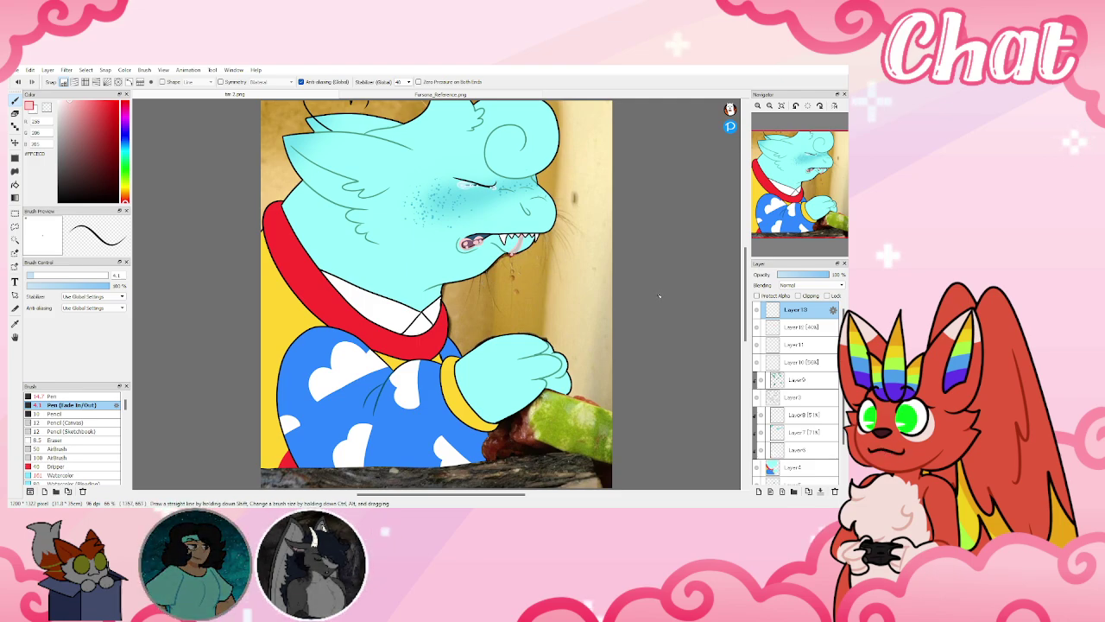
Set the red juice layer's opacity to 44% and sample its red as the brush colour
left_click(787, 327)
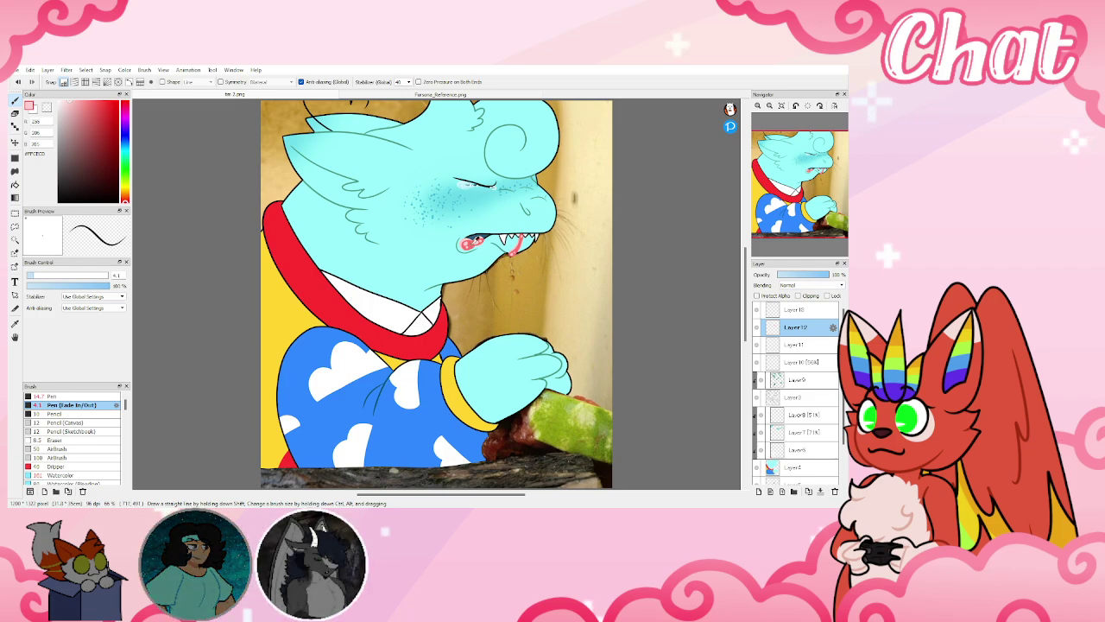
right_click(471, 244)
left_click_drag(810, 274, 802, 275)
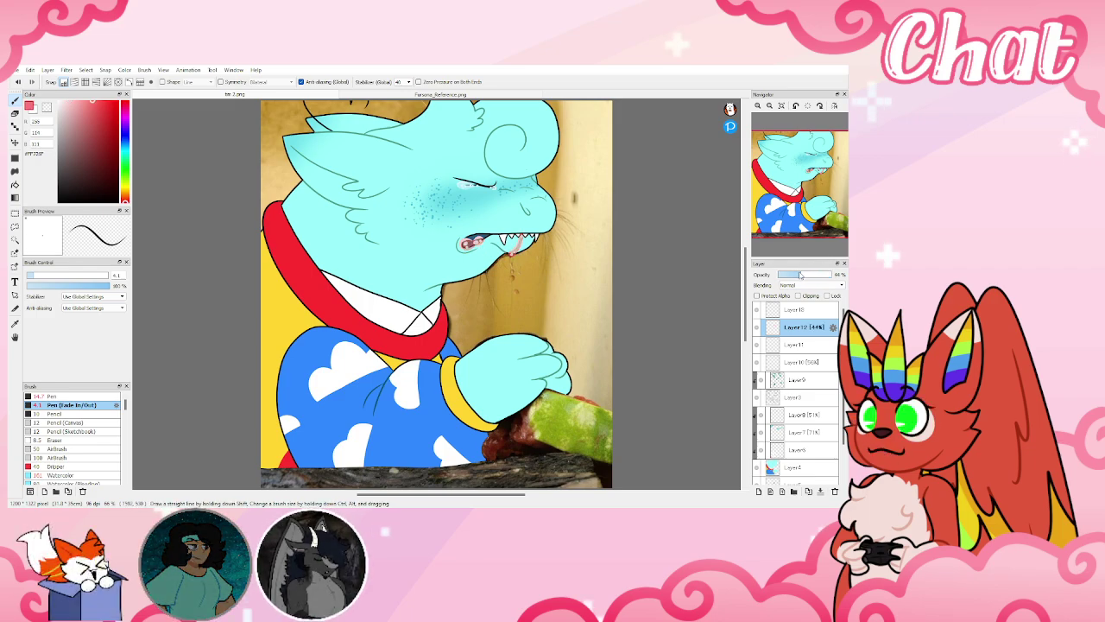
Enlarge the Pen (Fade In/Out) brush to about 19 and switch to the Watercolor brush on the red juice layer
left_click(47, 277)
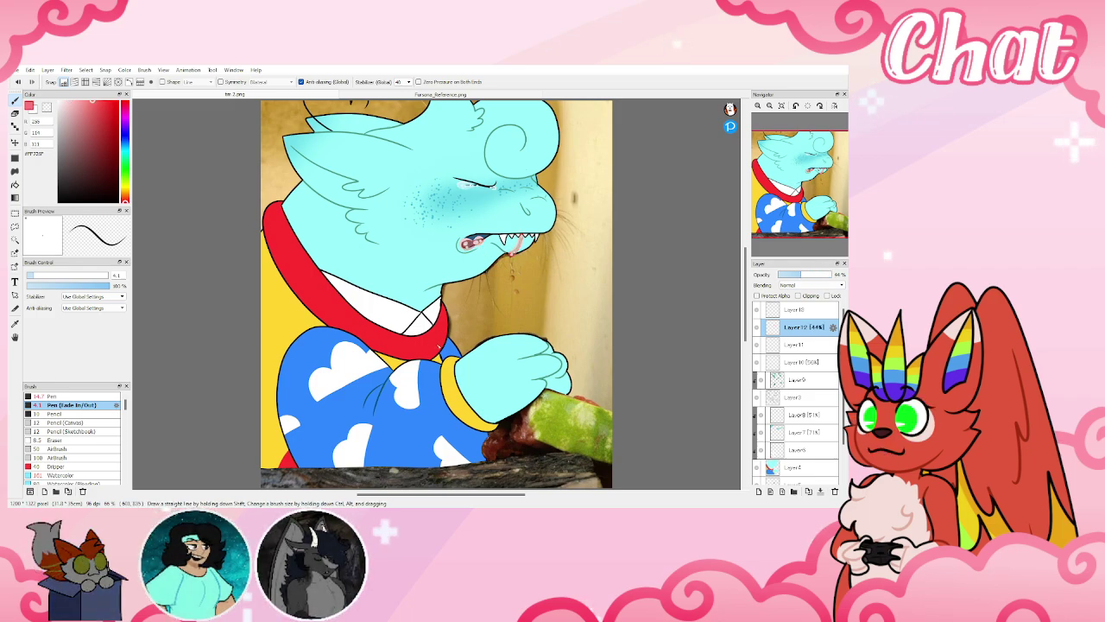
left_click(59, 278)
scroll(547, 423, "up", 3)
scroll(543, 412, "down", 1)
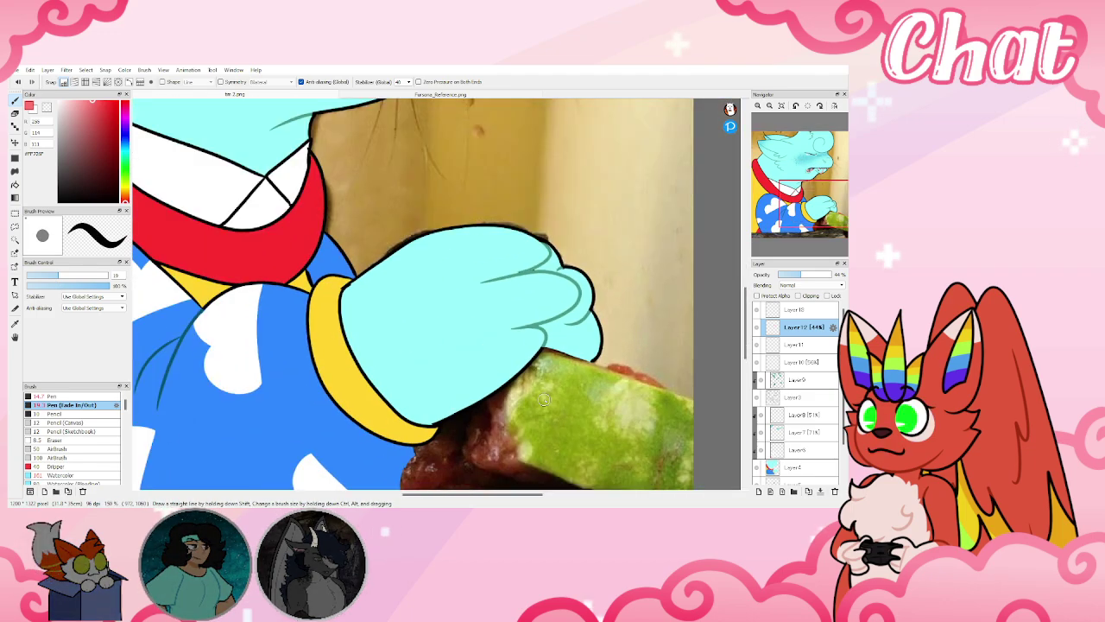
scroll(541, 399, "down", 2)
scroll(69, 436, "down", 2)
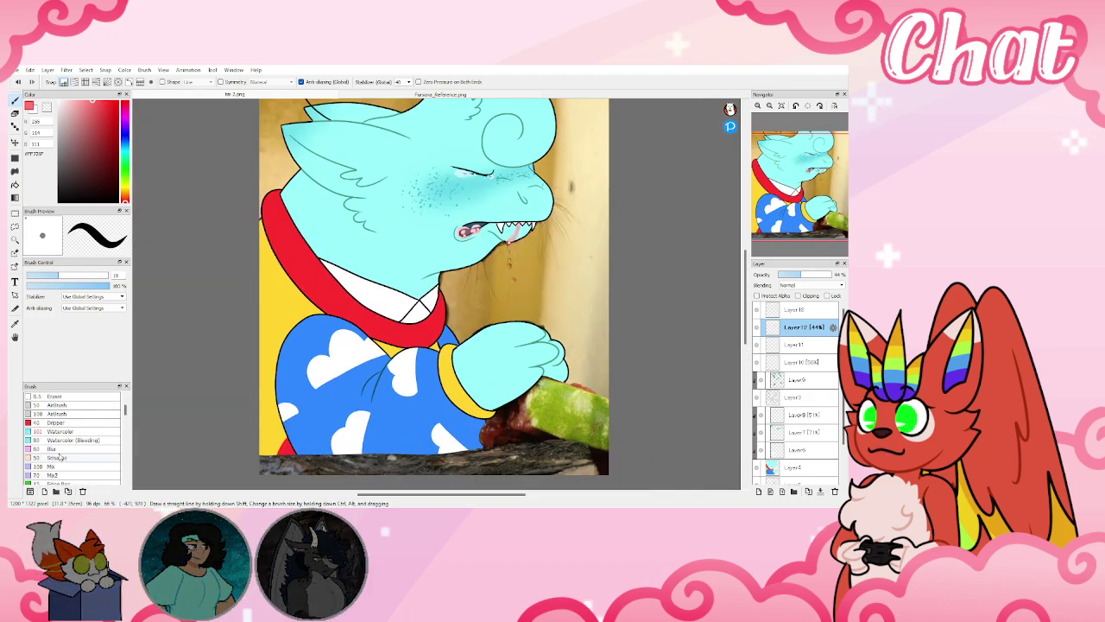
left_click(62, 431)
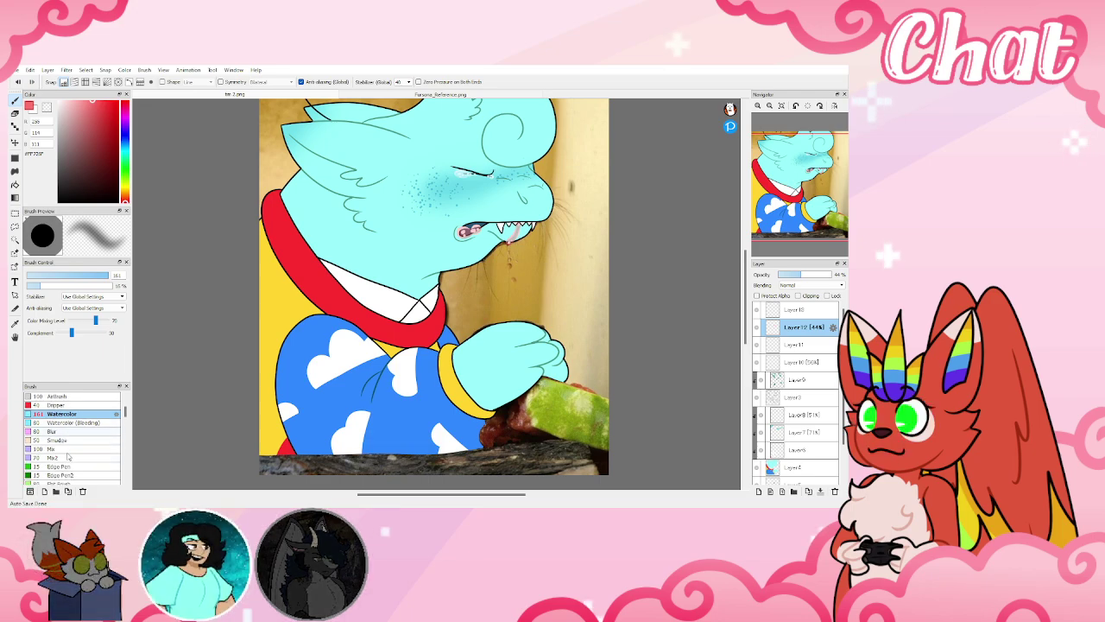
Choose the Watercolor (Bleeding) brush for painting
scroll(65, 452, "down", 2)
left_click(68, 457)
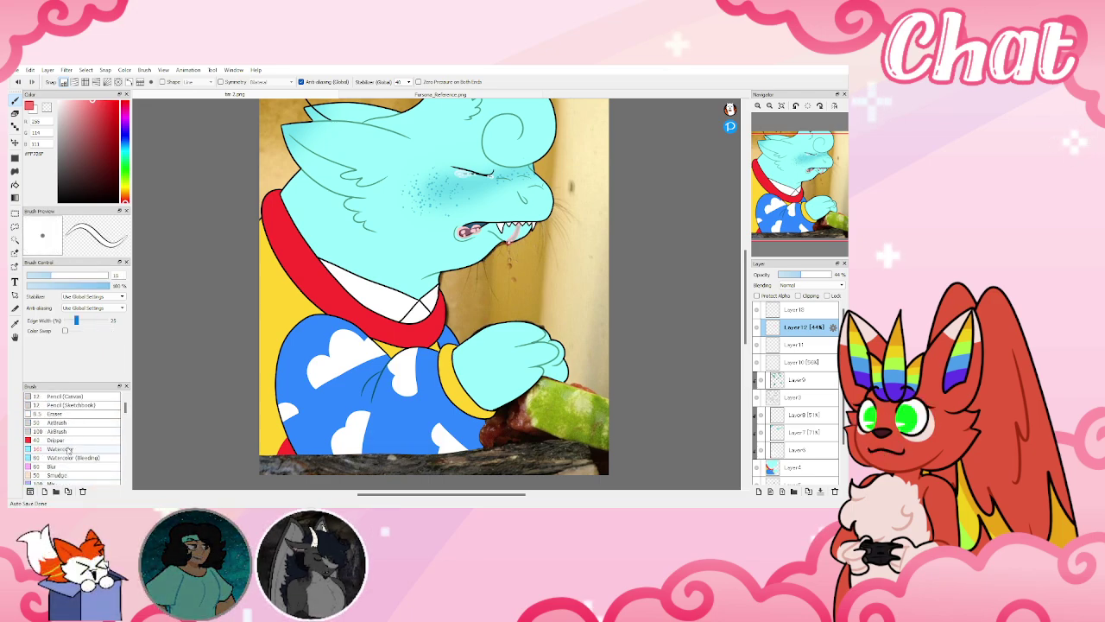
scroll(70, 449, "down", 3)
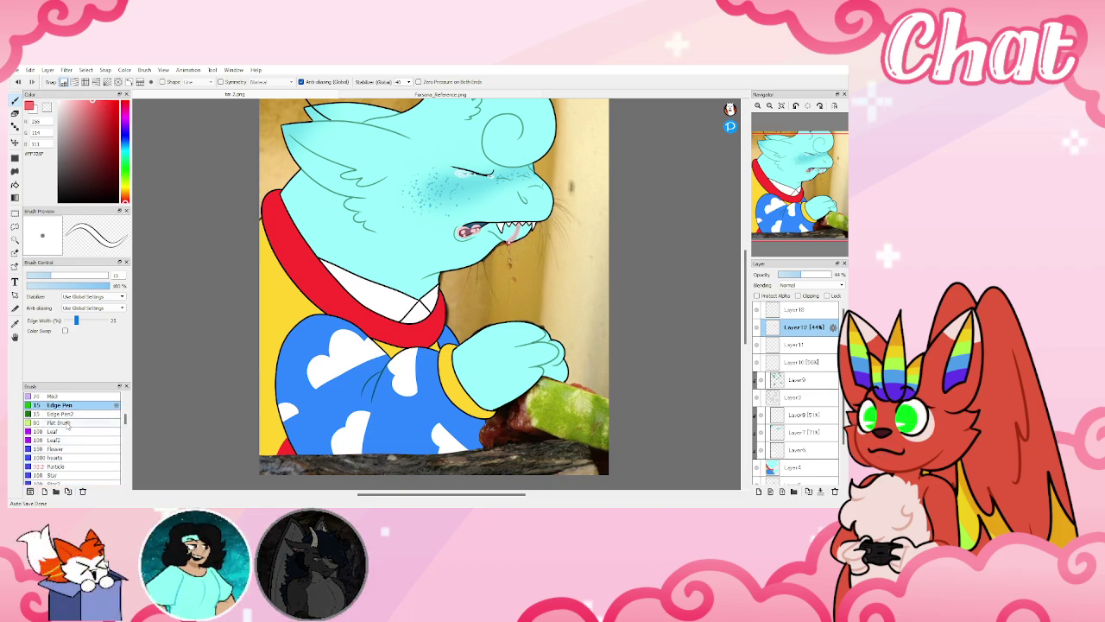
scroll(78, 449, "up", 1)
scroll(80, 453, "up", 3)
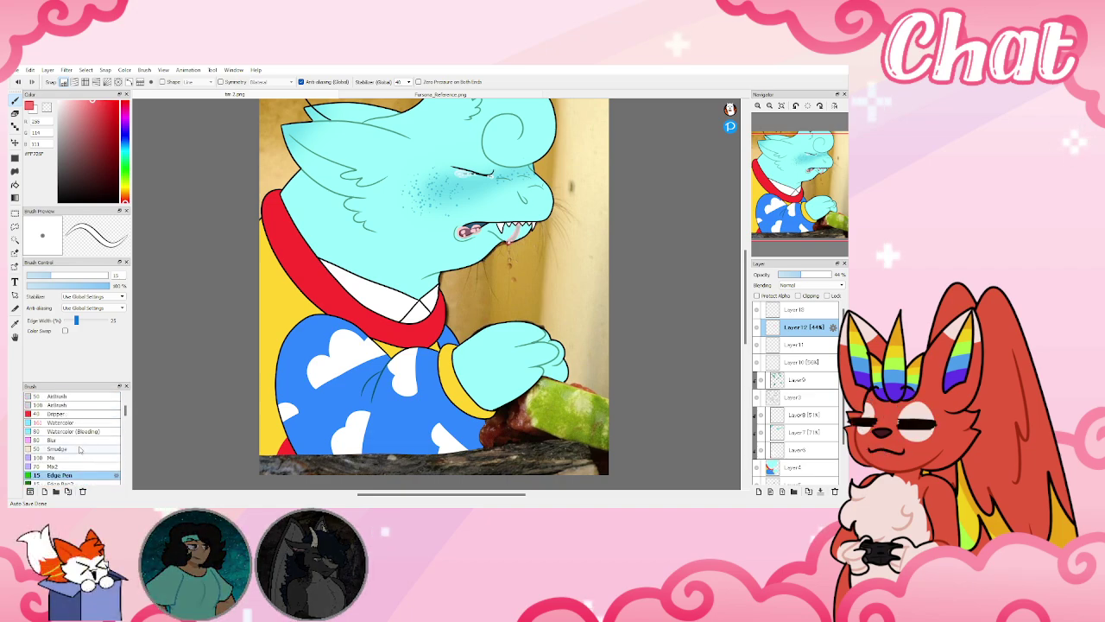
left_click(78, 431)
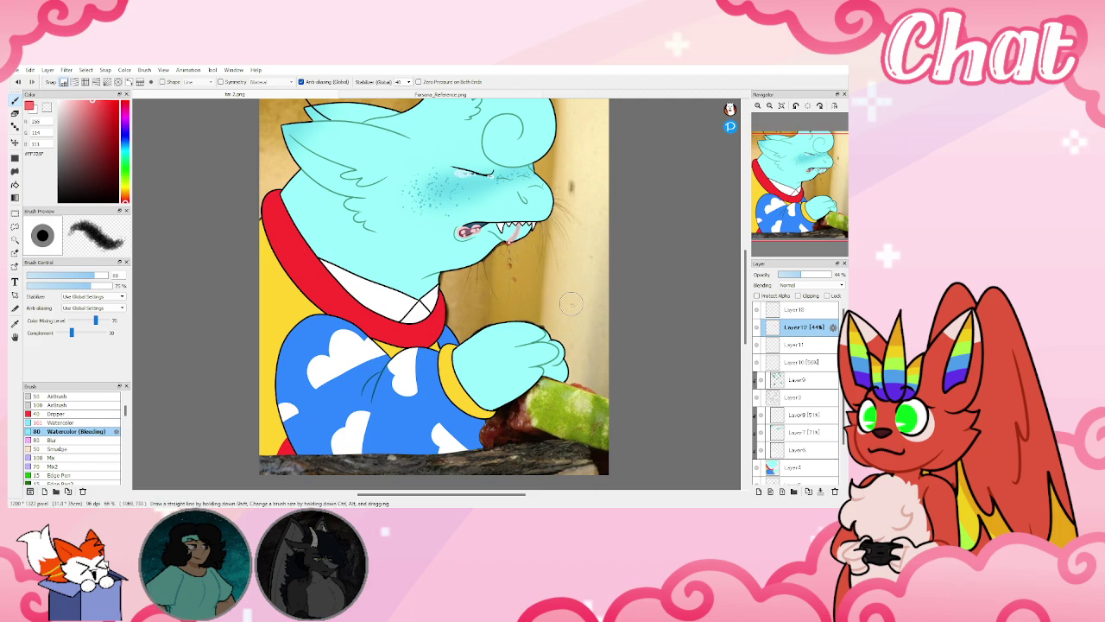
Add a new layer above Layer8 and paint light red over the hand's fingers and knuckles with the brush size at 141
scroll(799, 388, "down", 2)
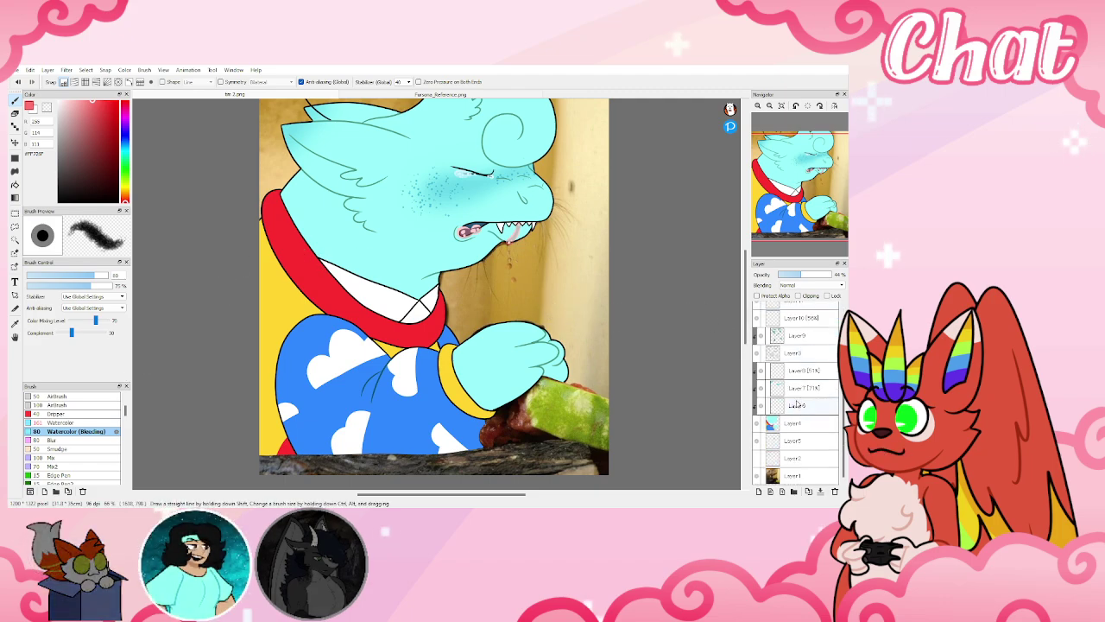
left_click(794, 375)
left_click(758, 491)
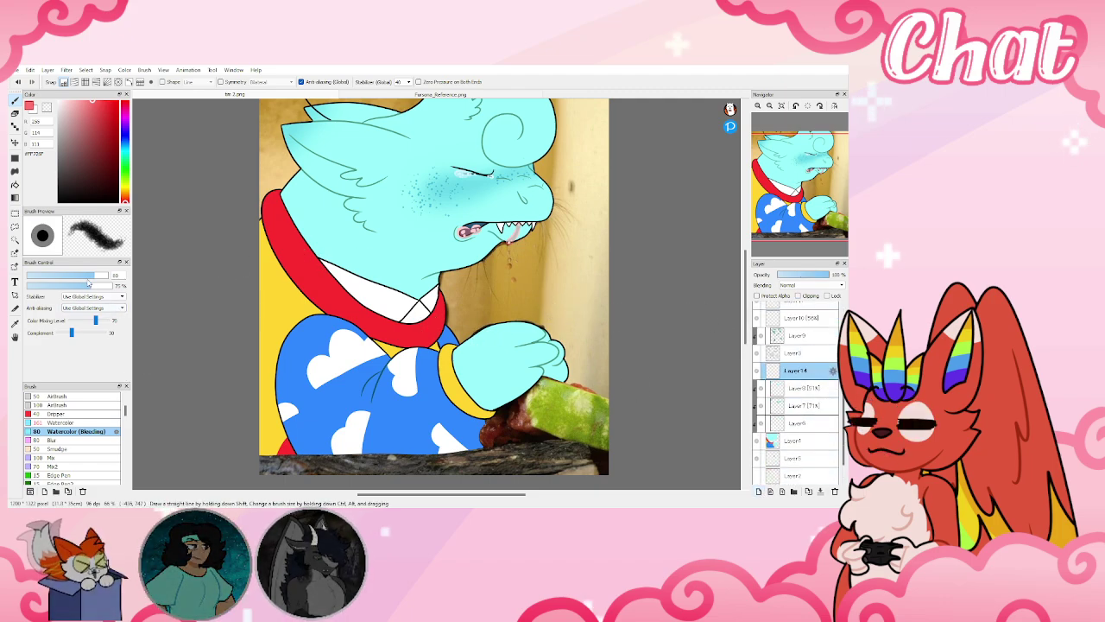
left_click_drag(87, 282, 107, 275)
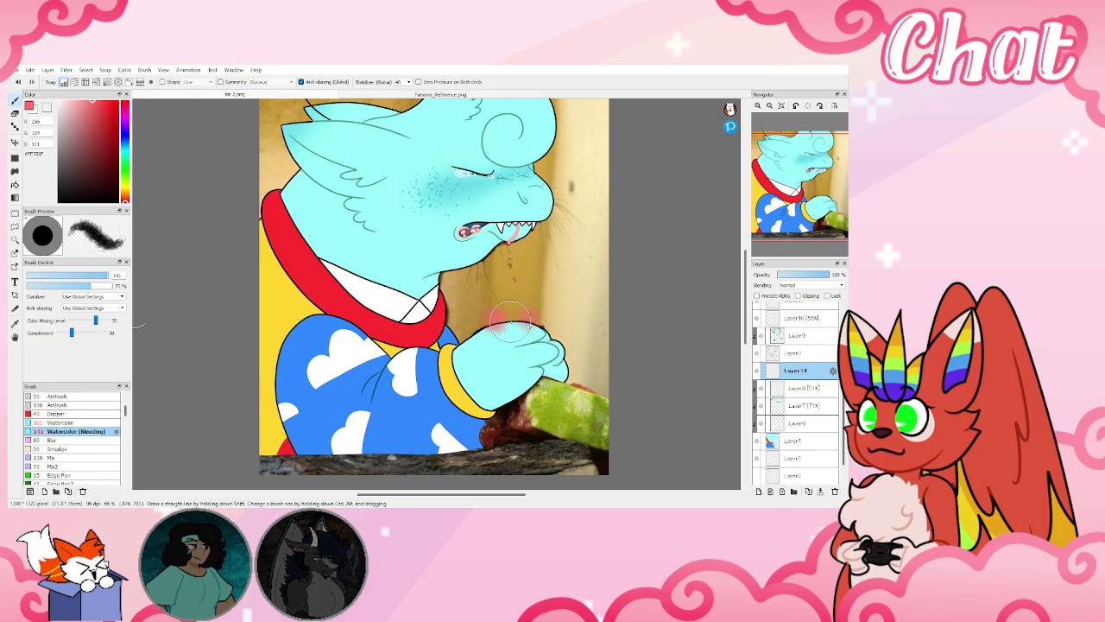
mouse_move(542, 335)
left_mouse_down()
mouse_move(525, 368)
mouse_move(556, 349)
mouse_move(541, 336)
mouse_move(552, 390)
mouse_move(530, 380)
mouse_move(515, 399)
mouse_move(528, 372)
left_mouse_up()
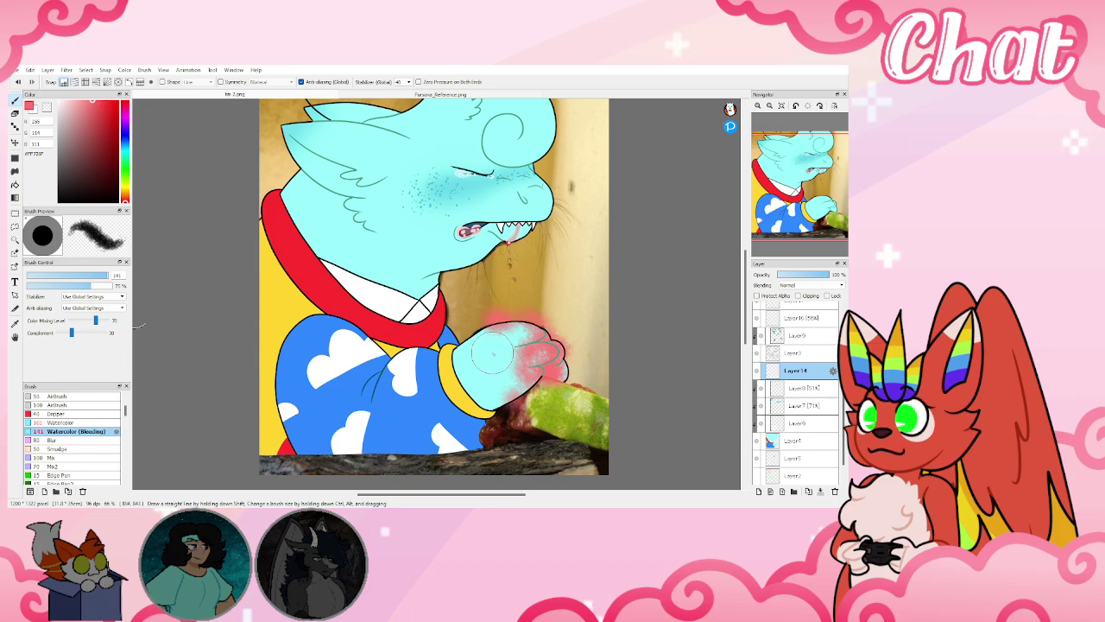
Clip the red layer to the character, set its opacity to 28%, and tint the lower sleeve's cloud near the wristband
left_click(796, 296)
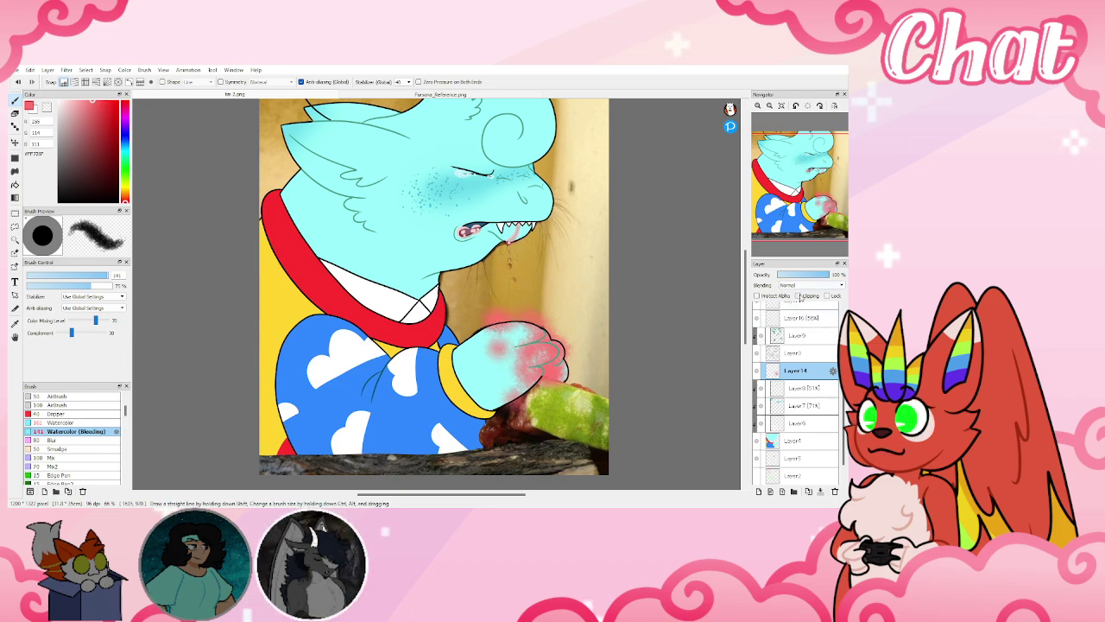
left_click(799, 275)
left_click_drag(794, 275, 794, 274)
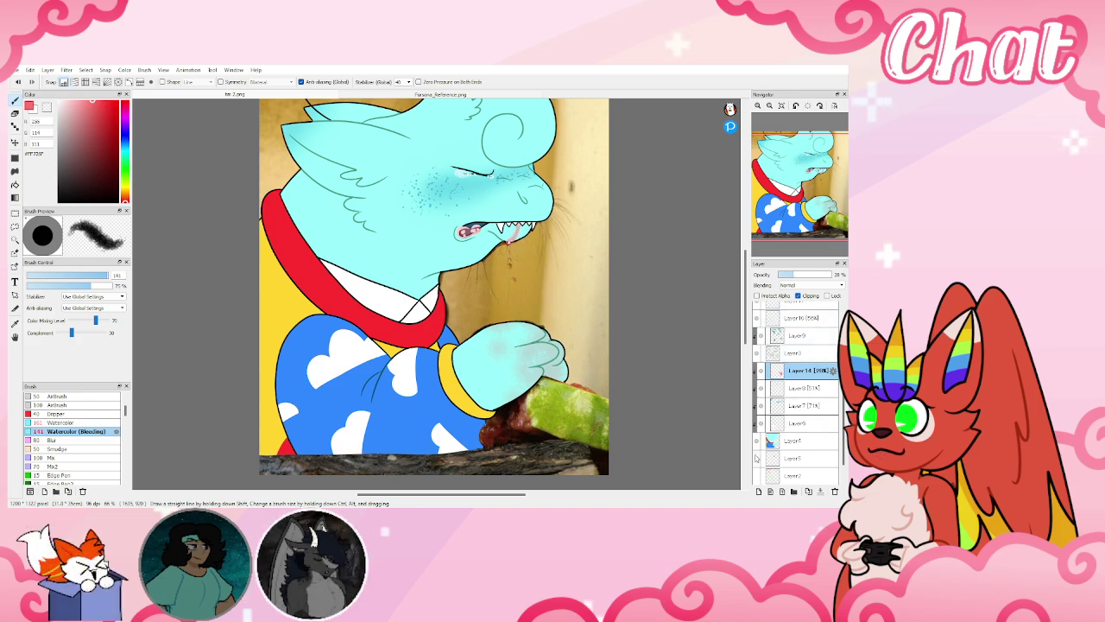
mouse_move(475, 429)
left_mouse_down()
mouse_move(471, 443)
mouse_move(443, 436)
left_mouse_up()
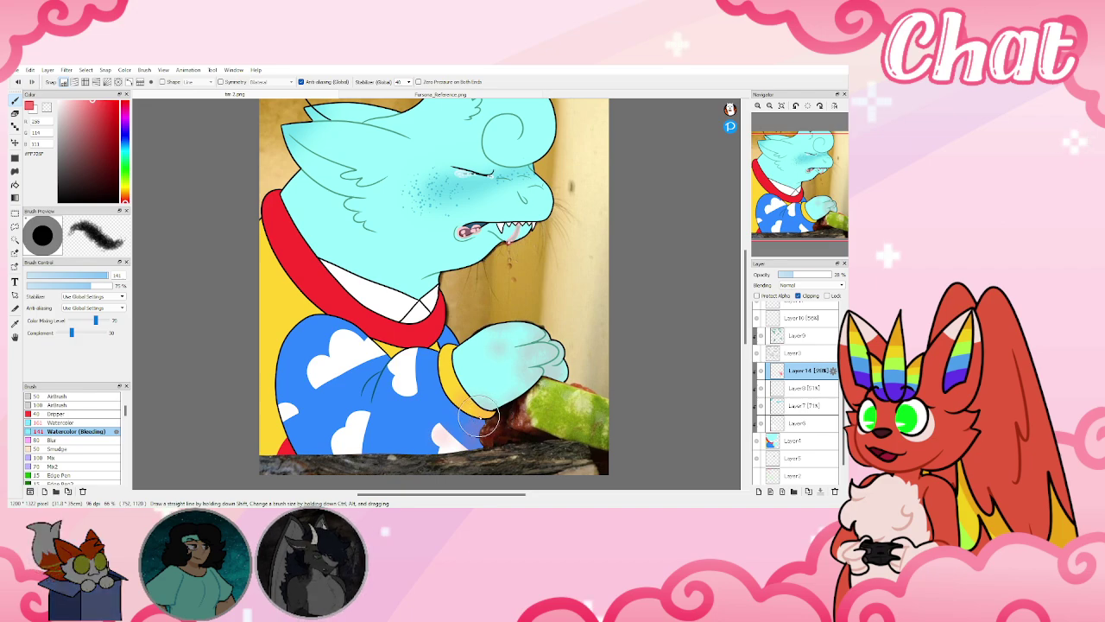
Paint more red blotches on the hand, wristband and lower sleeve on a new clipped layer, and set its opacity to 31%
left_click(759, 491)
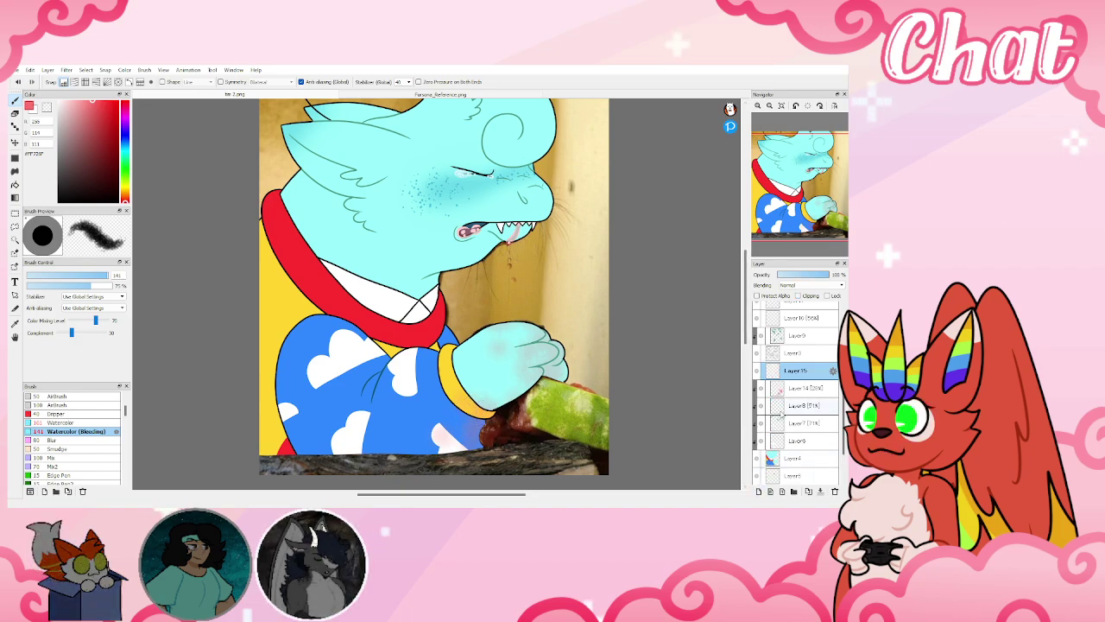
left_click(799, 296)
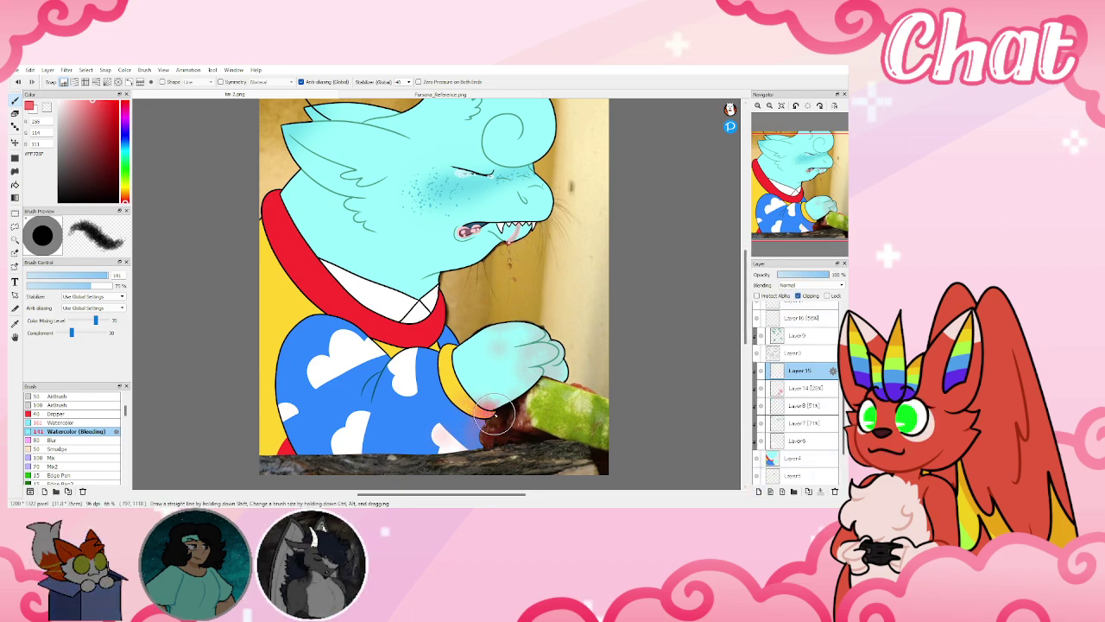
left_click_drag(544, 347, 549, 351)
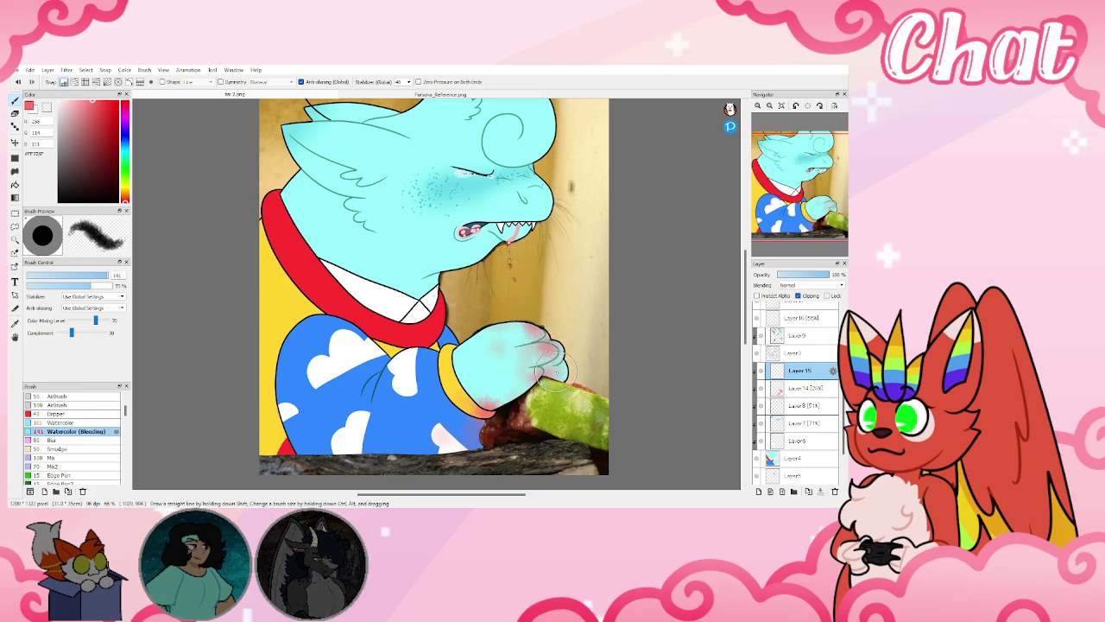
left_click_drag(439, 451, 432, 454)
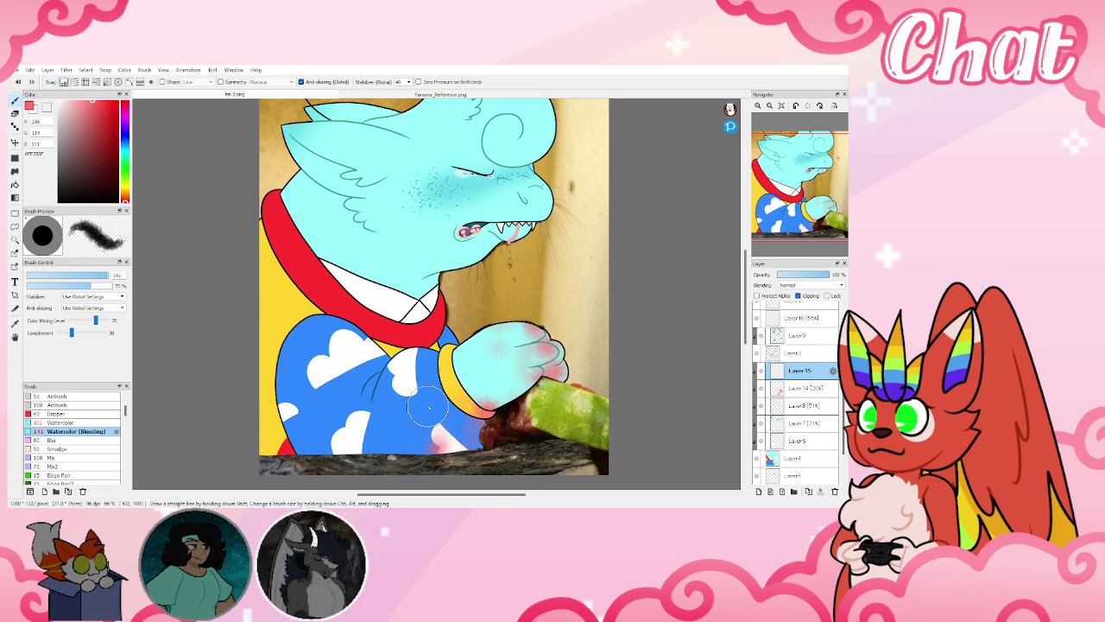
left_click(792, 274)
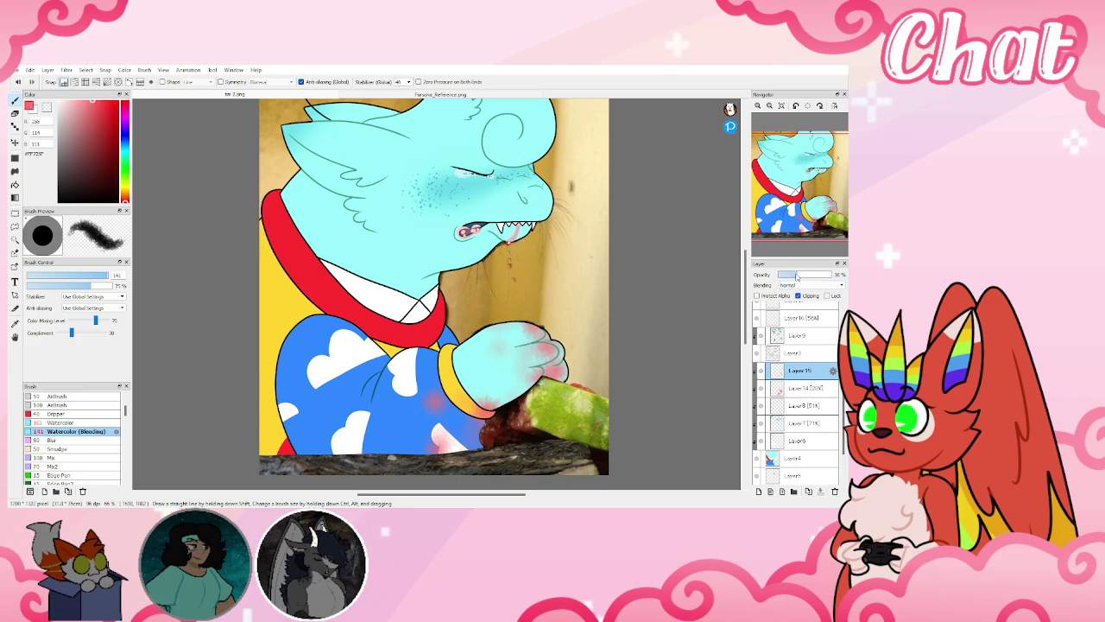
left_click_drag(796, 276, 796, 276)
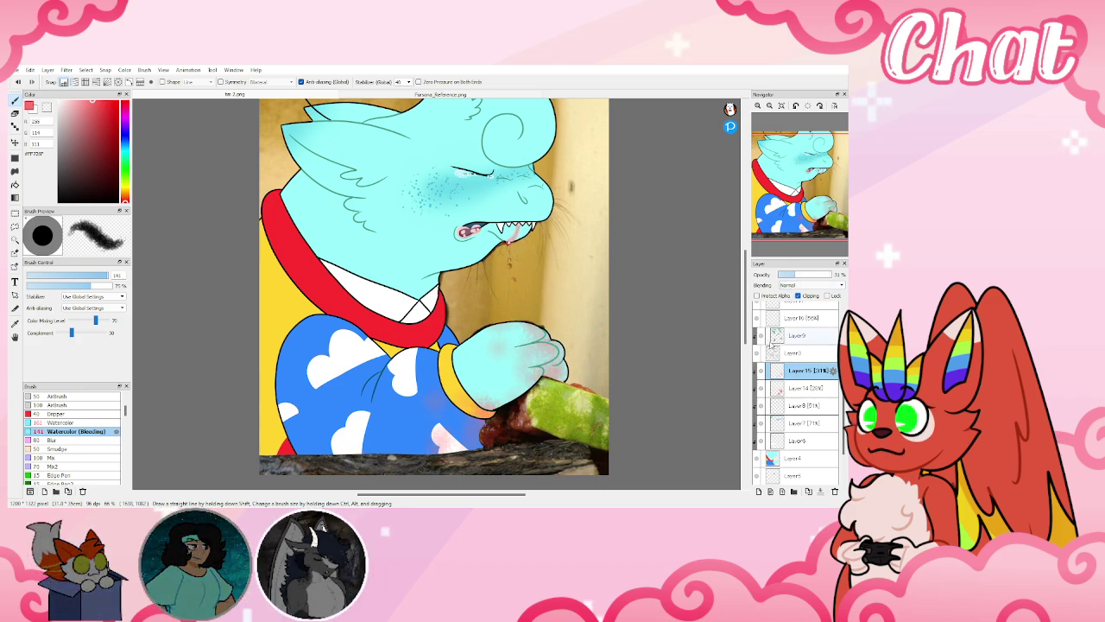
Duplicate Layer14 and Layer15 and move the copies above Layer9 so they clip to it
left_click(807, 388)
left_click(808, 491)
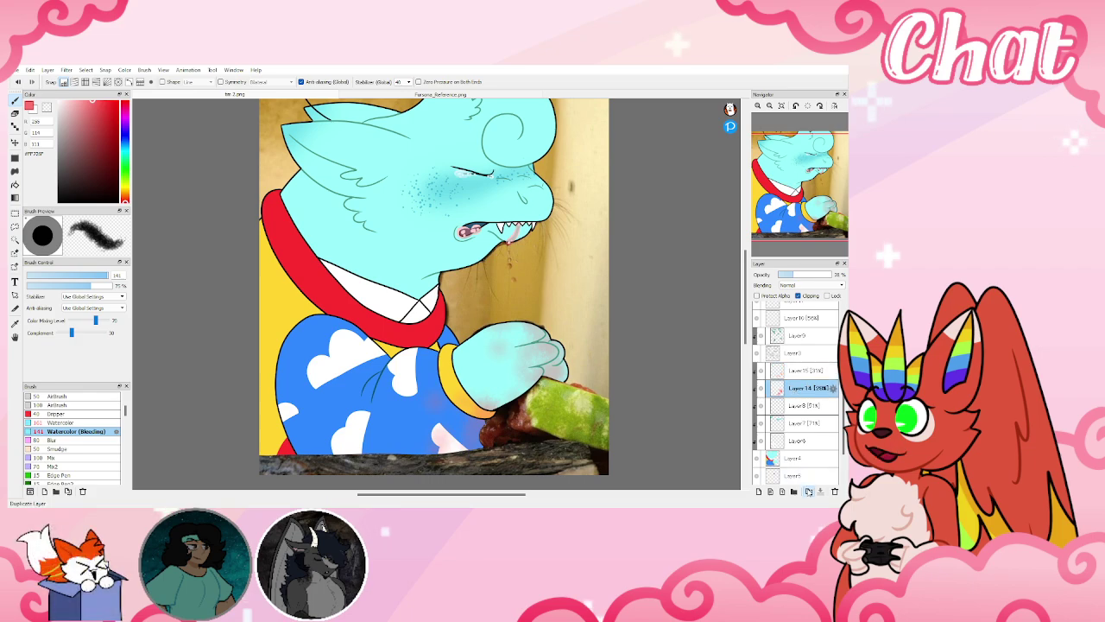
left_click_drag(805, 349, 805, 334)
left_click(806, 392)
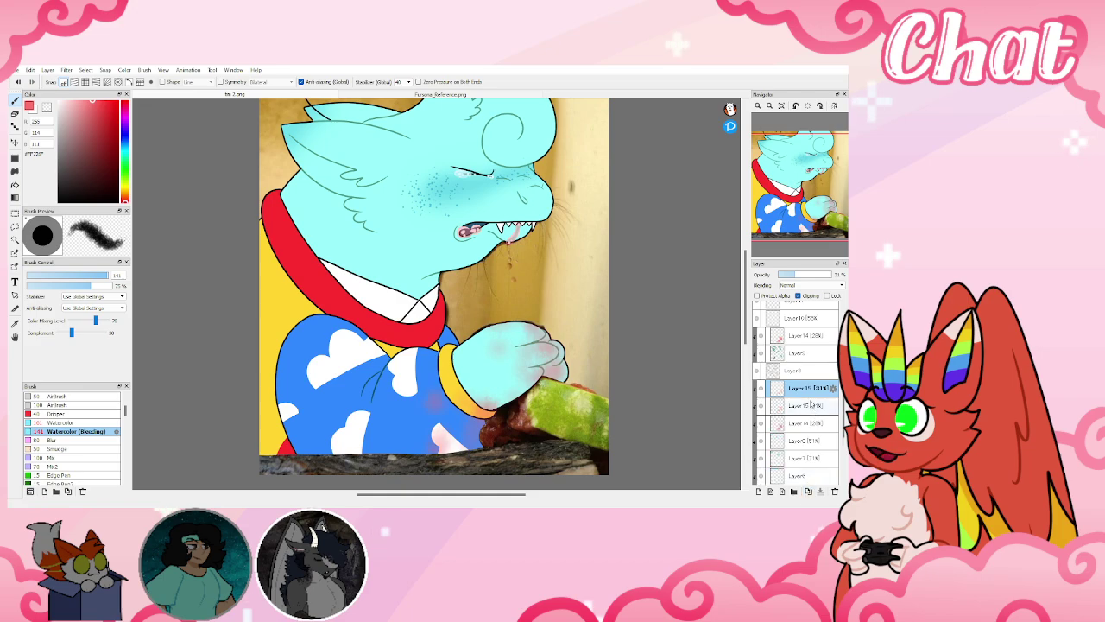
left_click_drag(810, 404, 805, 333)
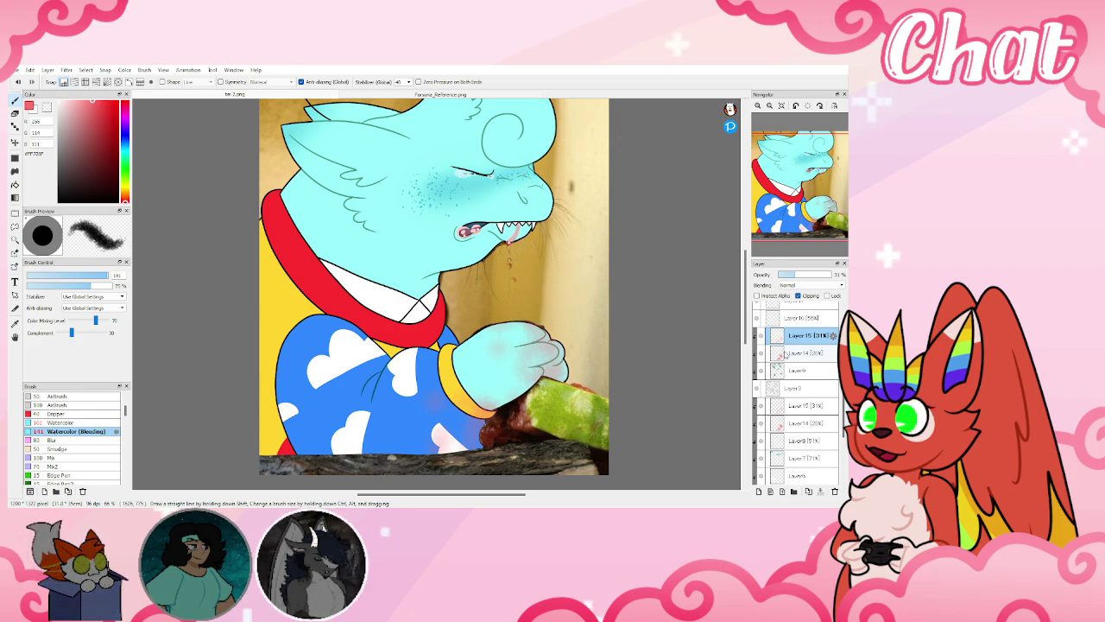
Group all the character layers, from the topmost one down to Layer5, in a new folder and collapse it
scroll(786, 353, "up", 1)
left_click(759, 310)
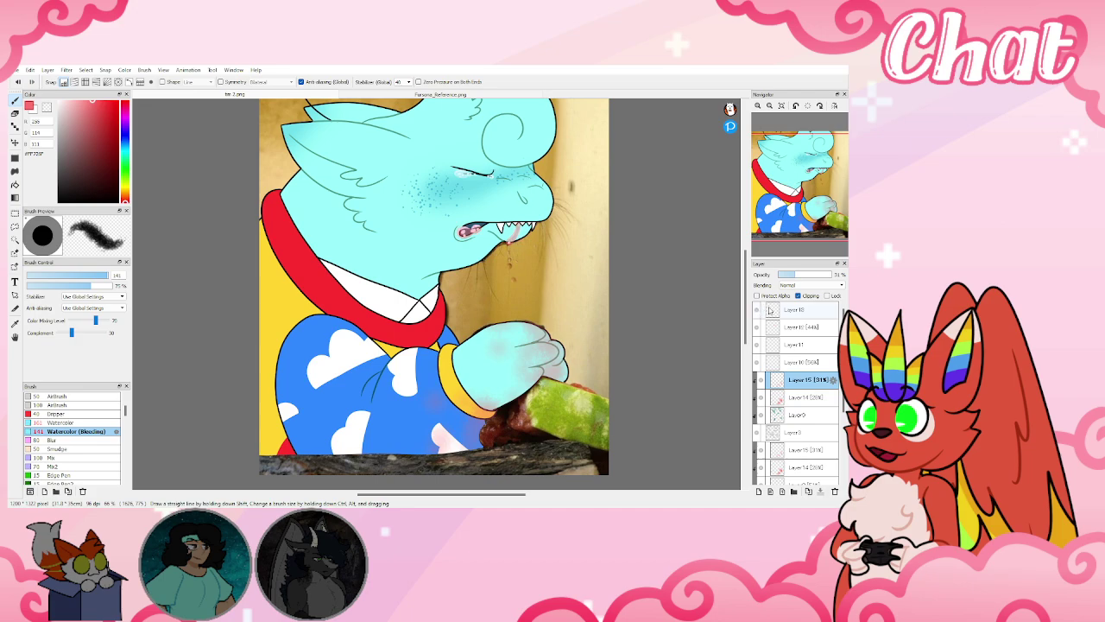
left_click(781, 311)
left_click(794, 492)
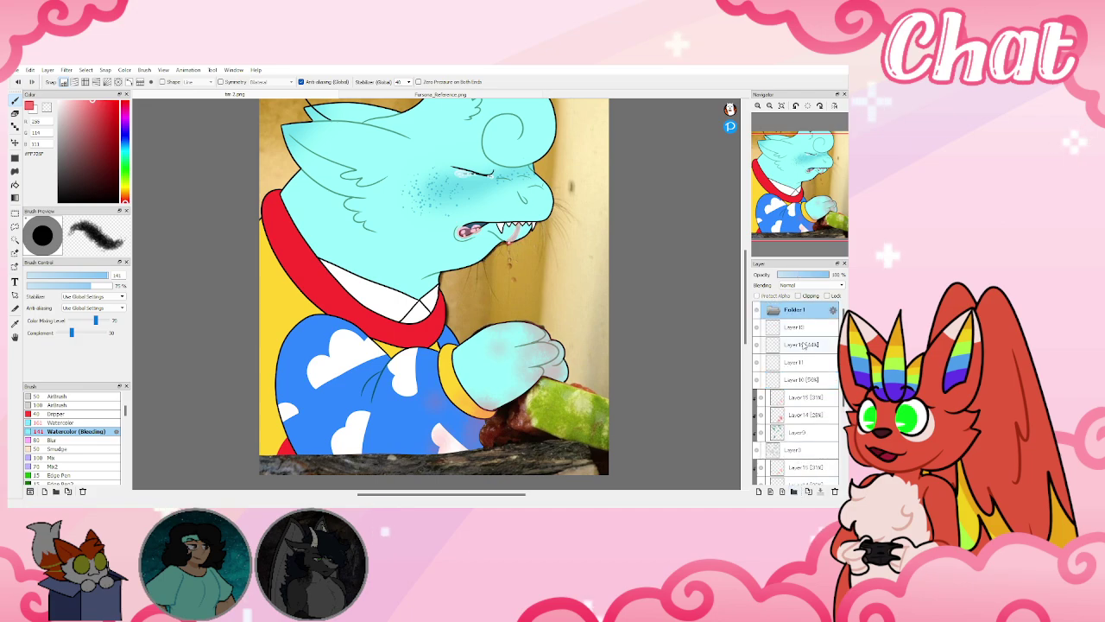
scroll(805, 343, "down", 5)
left_click(756, 424)
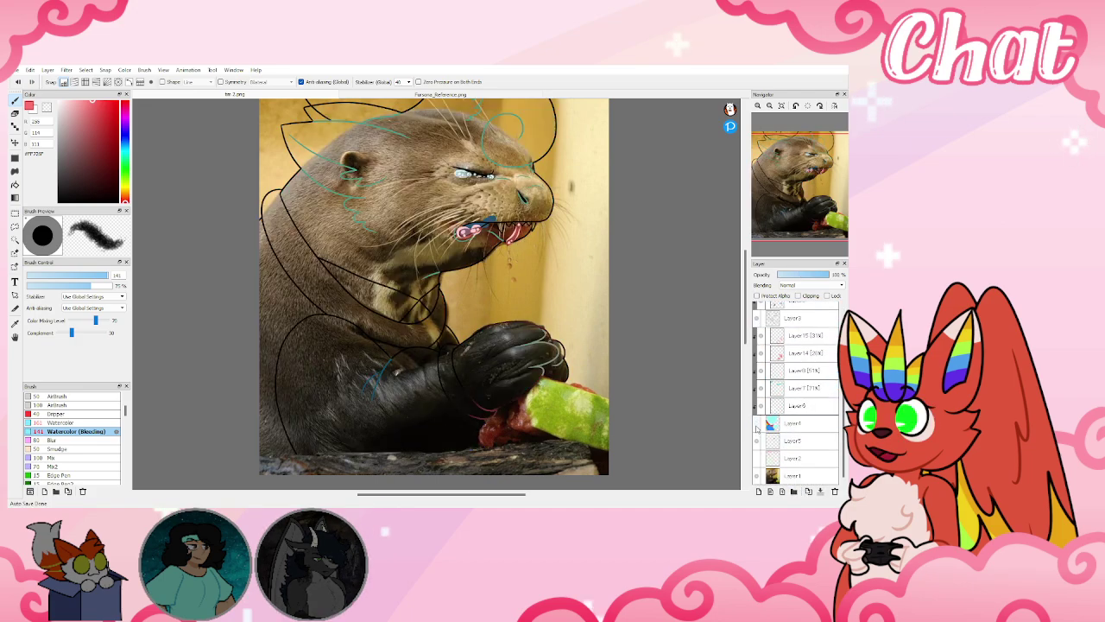
left_click(756, 424)
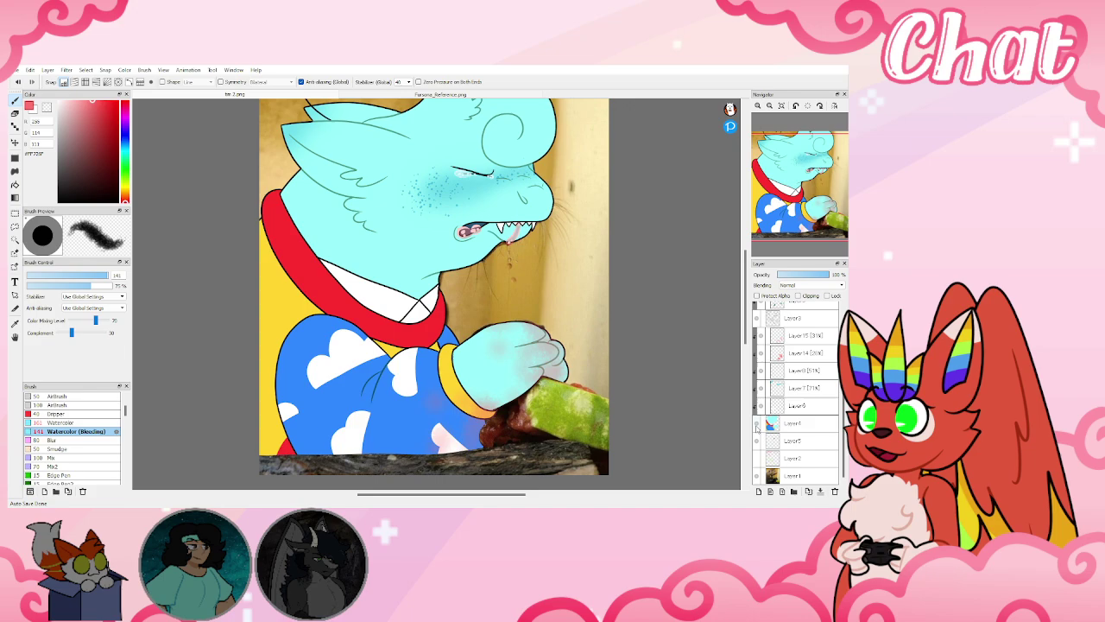
left_click(801, 442, "shift")
scroll(801, 442, "up", 5)
left_click_drag(786, 341, 784, 312)
left_click(774, 310)
On a new Overlay layer clipped to the folder, apply a black linear Foreground gradient from the canvas's lower-left corner toward the character's neck
left_click(759, 491)
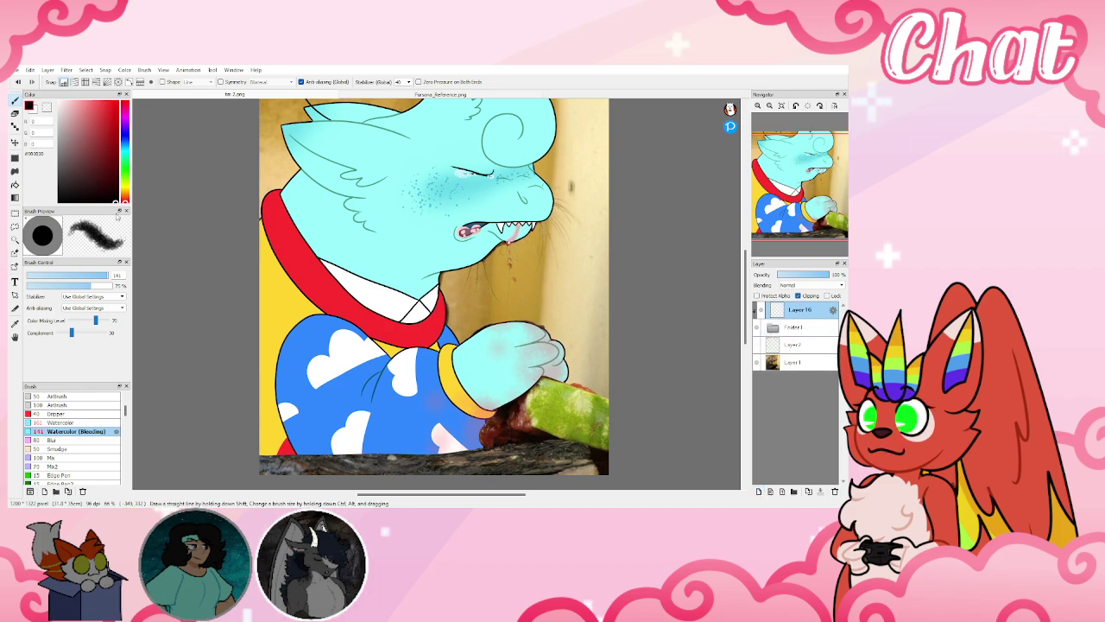
left_click(15, 198)
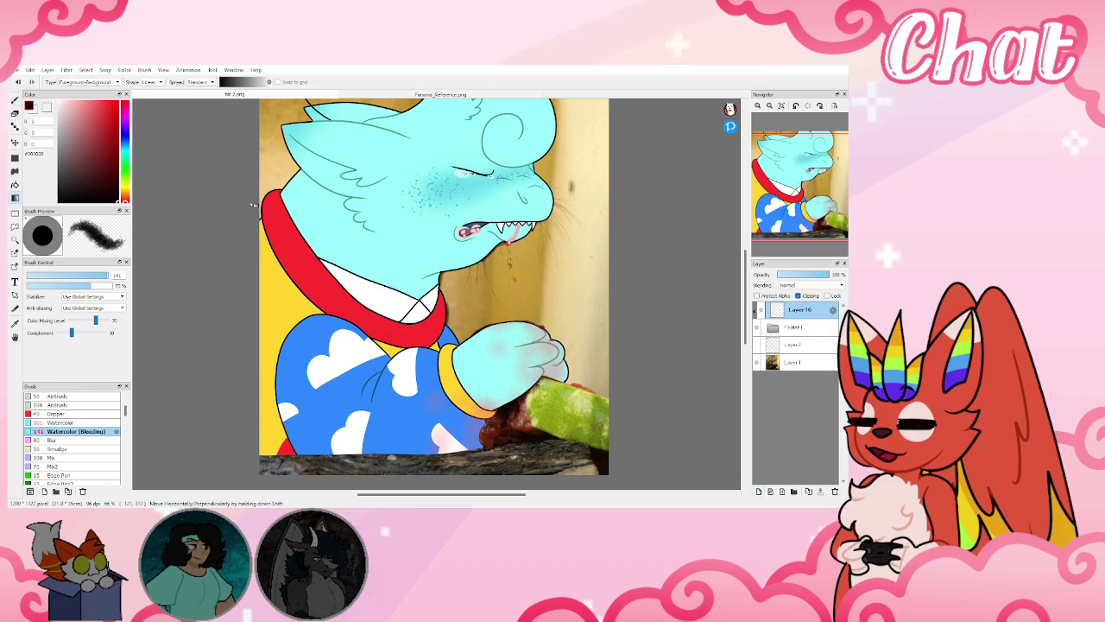
scroll(304, 383, "up", 1)
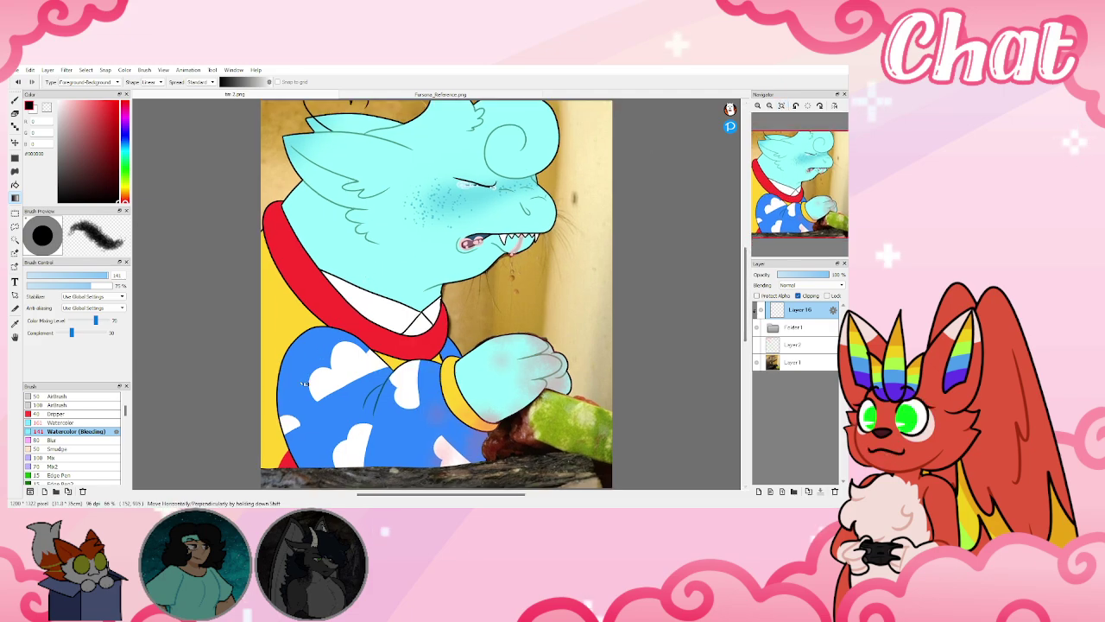
left_click_drag(238, 474, 361, 276)
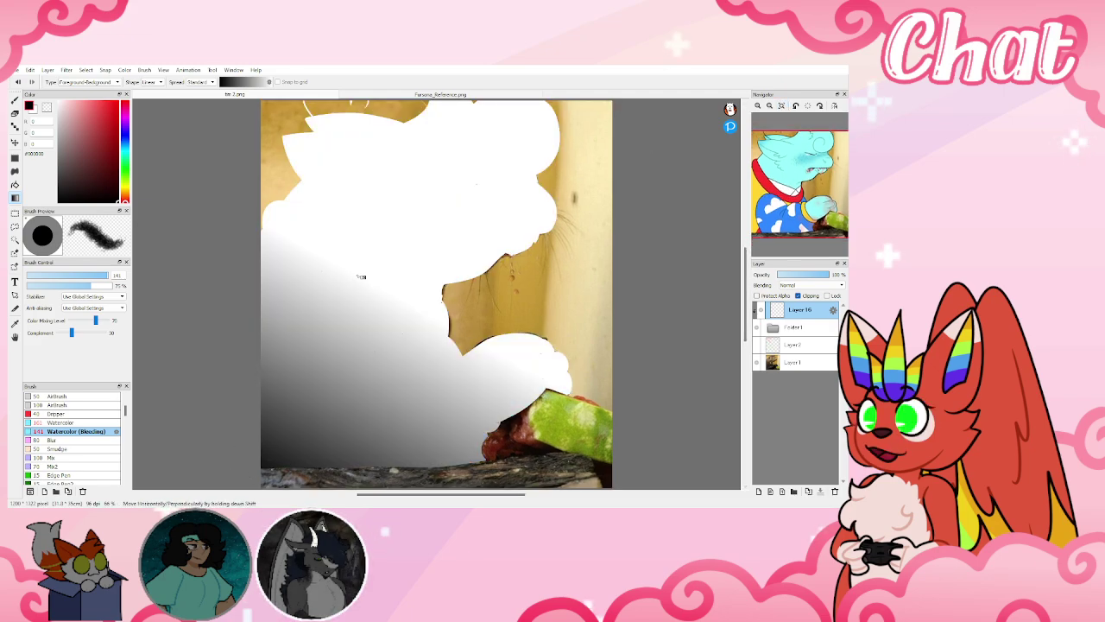
key("ctrl+z")
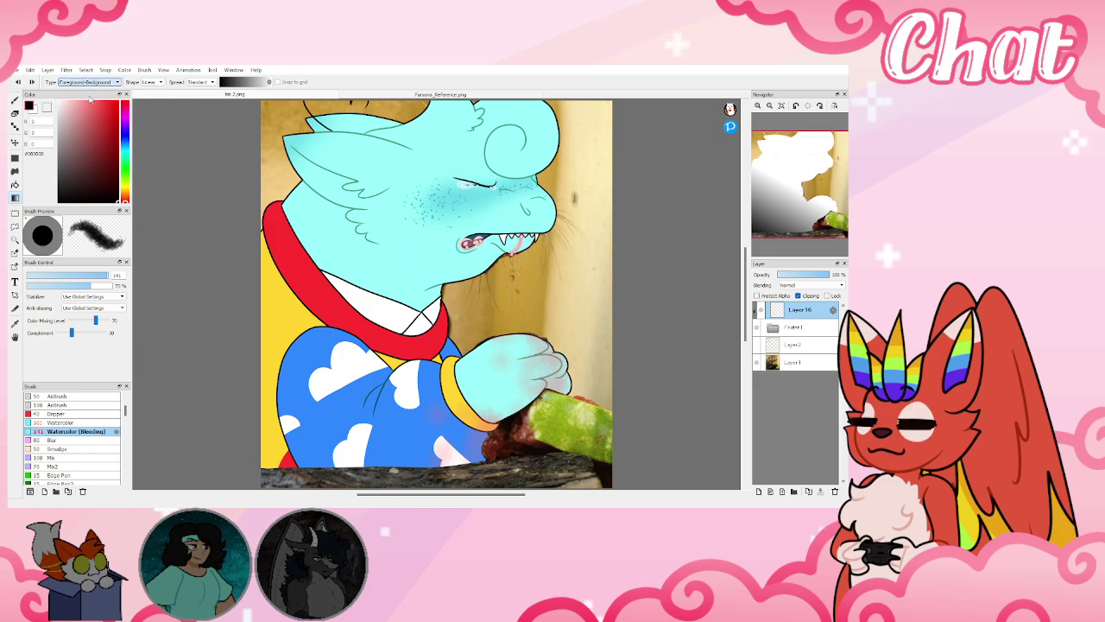
mouse_move(230, 477)
left_mouse_down()
mouse_move(373, 257)
mouse_move(385, 274)
left_mouse_up()
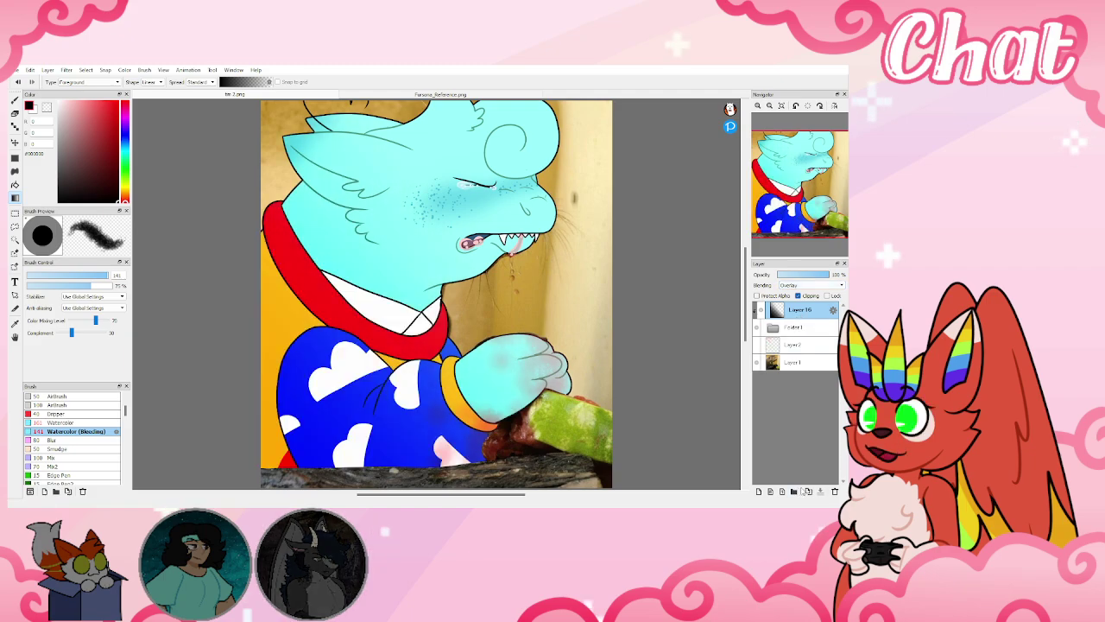
Duplicate the gradient layer, set the upper copy to Normal blending at 7% opacity, and set the lower Overlay copy to 21%
left_click(809, 330)
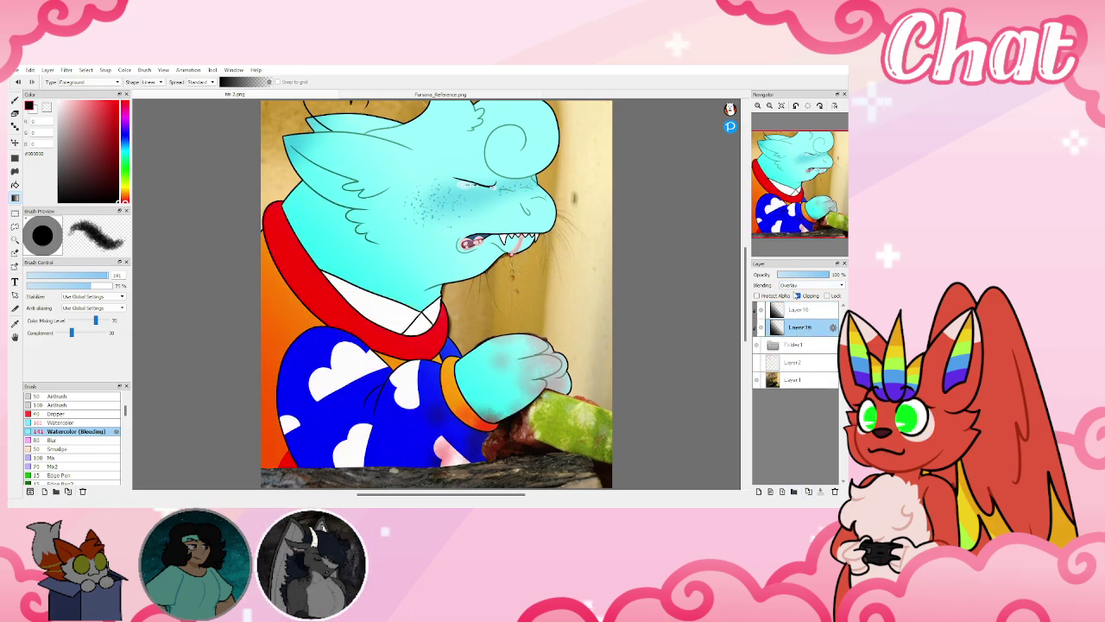
left_click(795, 309)
left_click(789, 291)
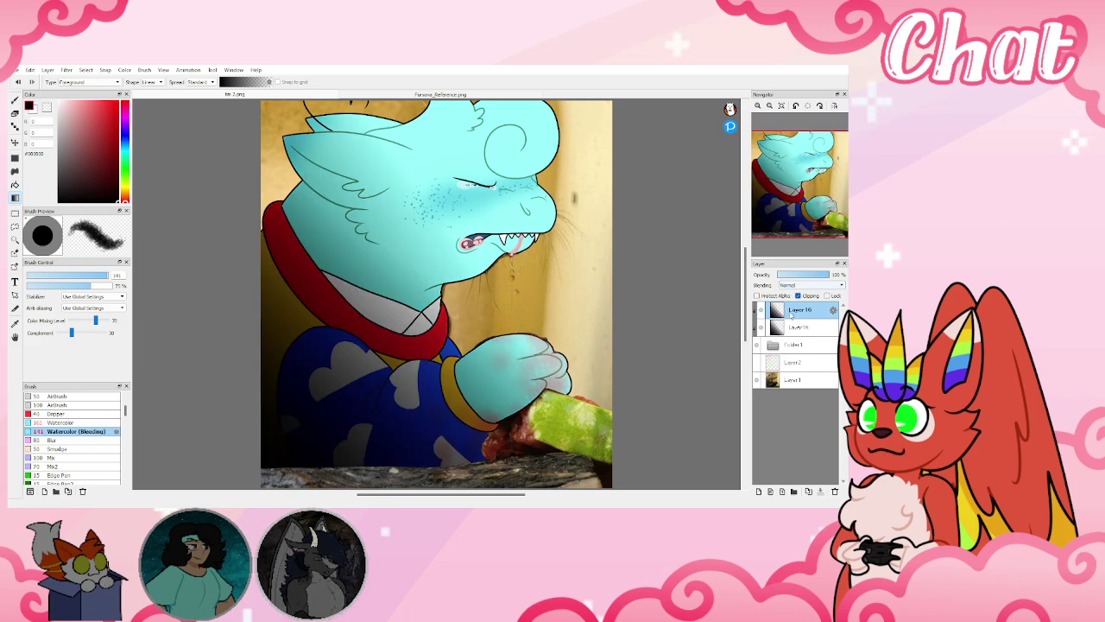
left_click(790, 326)
left_click(788, 275)
left_click(791, 309)
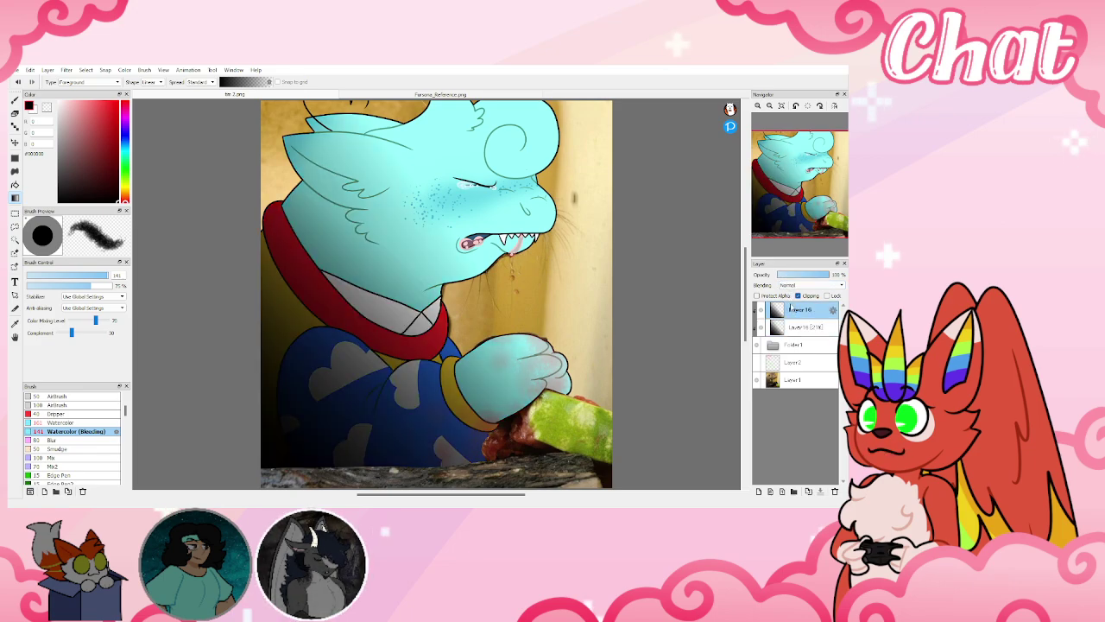
left_click(761, 311)
left_click(762, 311)
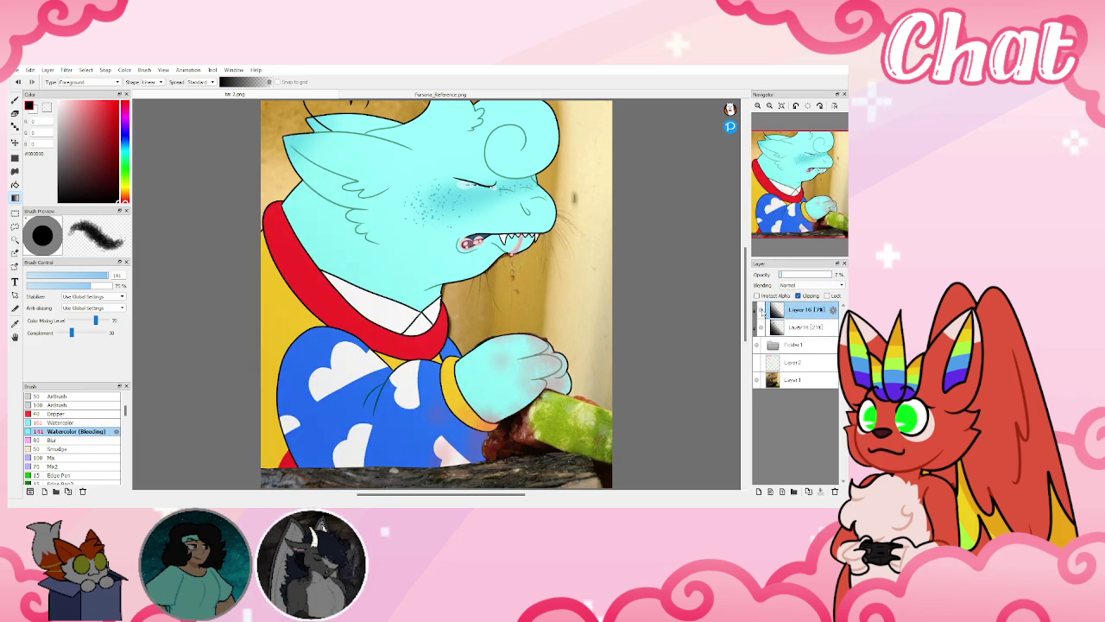
On a new layer clipped to the folder, apply a white linear gradient from beside the forehead curl toward the neck, set to Overlay at 31% opacity
left_click(758, 491)
key("x")
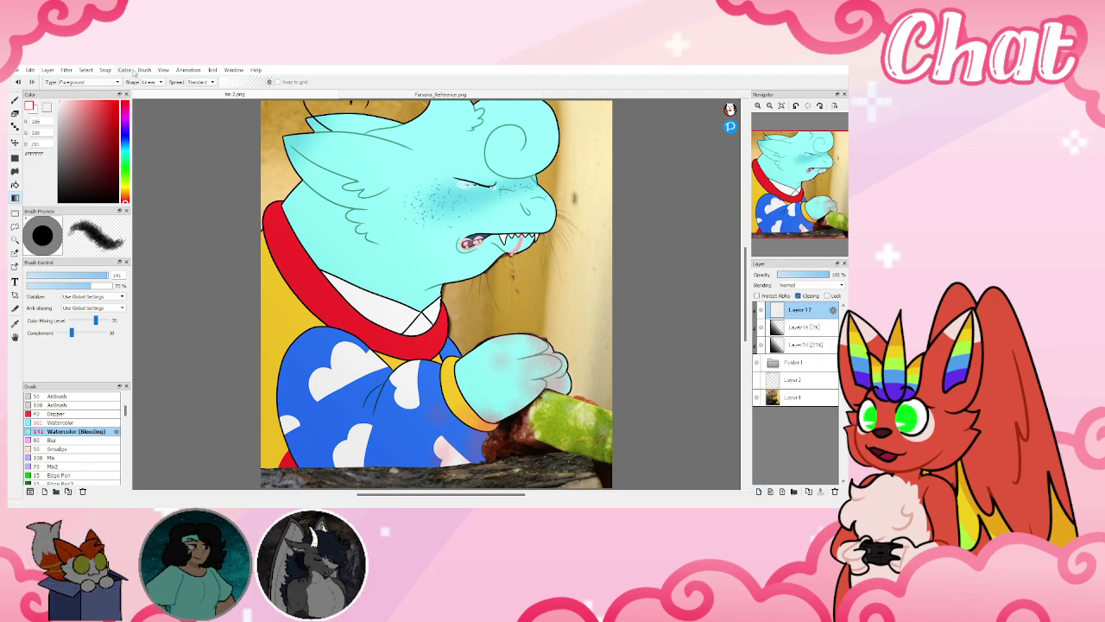
left_click_drag(452, 191, 449, 192)
left_click_drag(606, 159, 383, 257)
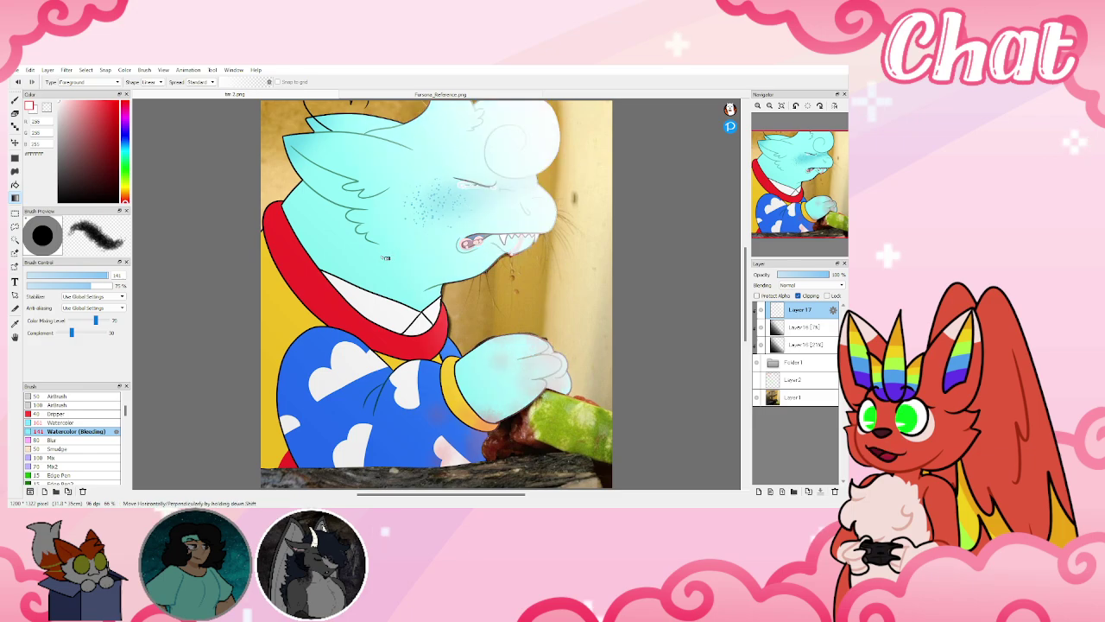
left_click(795, 286)
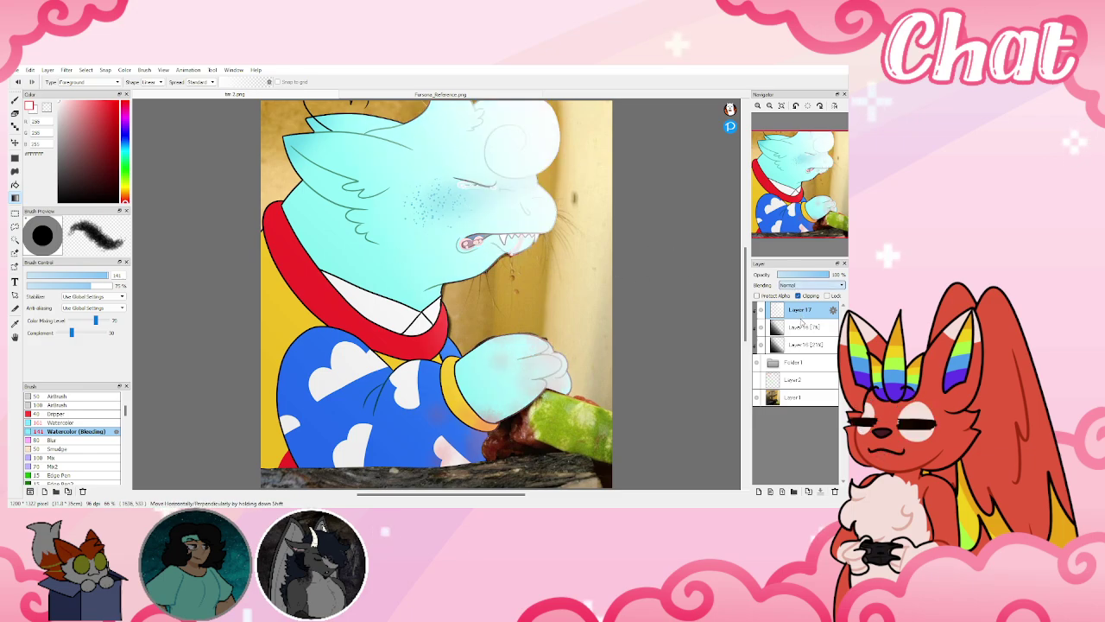
left_click(799, 325)
left_click_drag(807, 274, 793, 274)
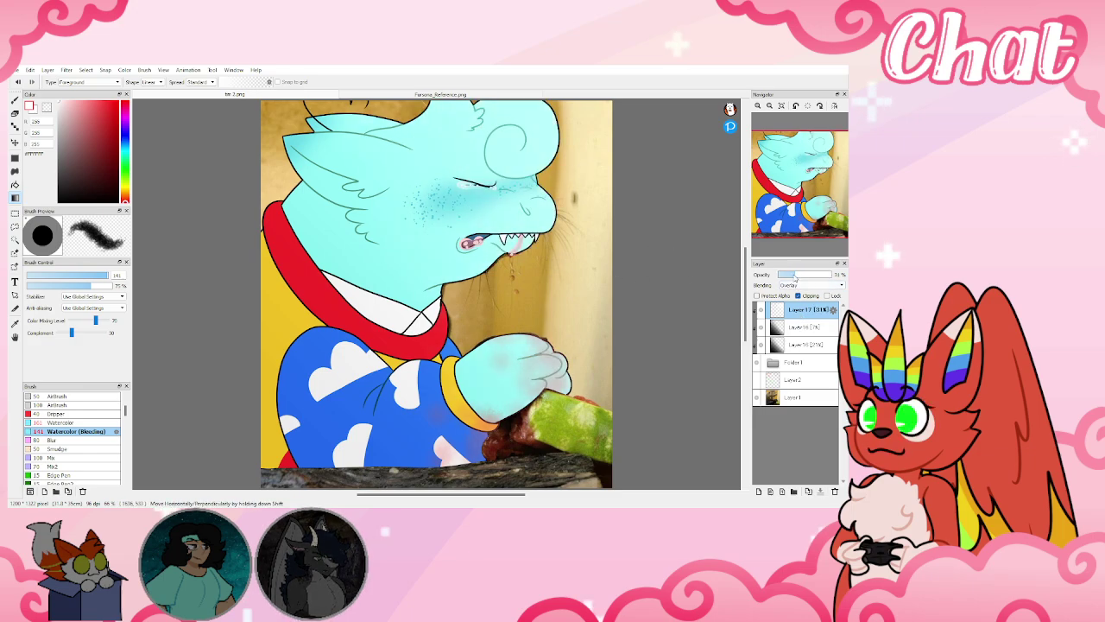
On another new clipped layer, paint a solid white band across the snout and cheek below the eye with the Pen at size 46
left_click(759, 490)
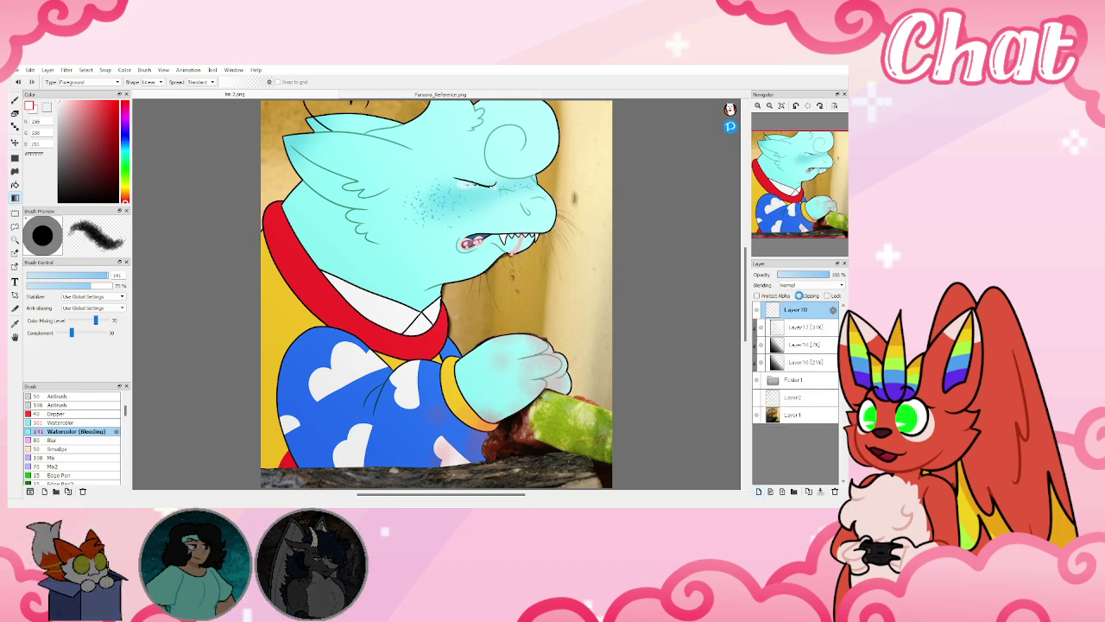
left_click(15, 101)
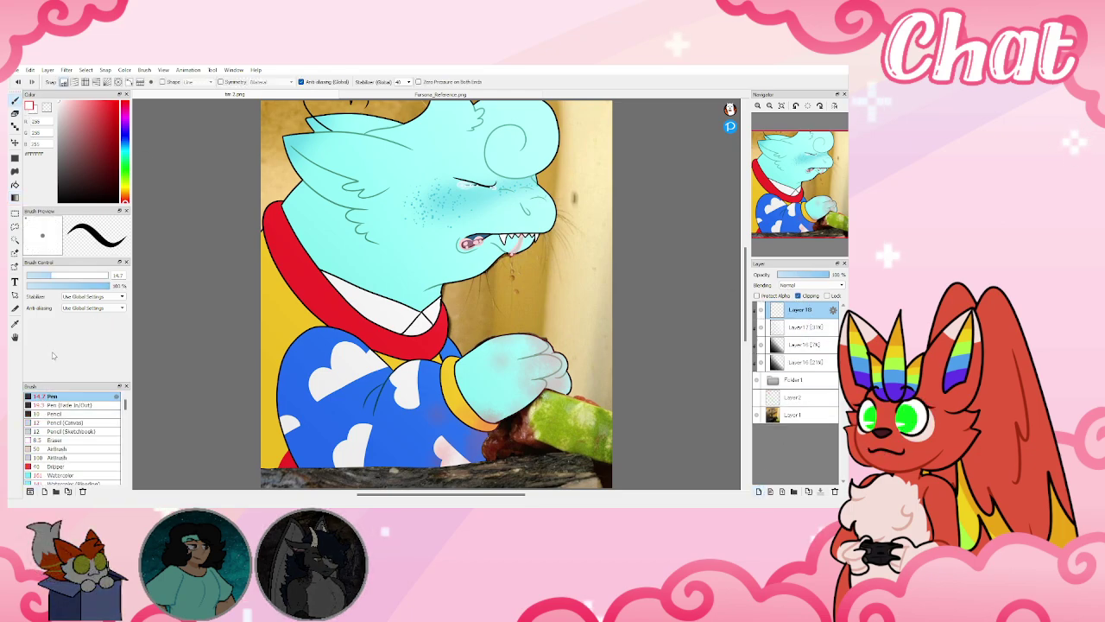
left_click_drag(52, 276, 85, 276)
scroll(549, 227, "up", 3)
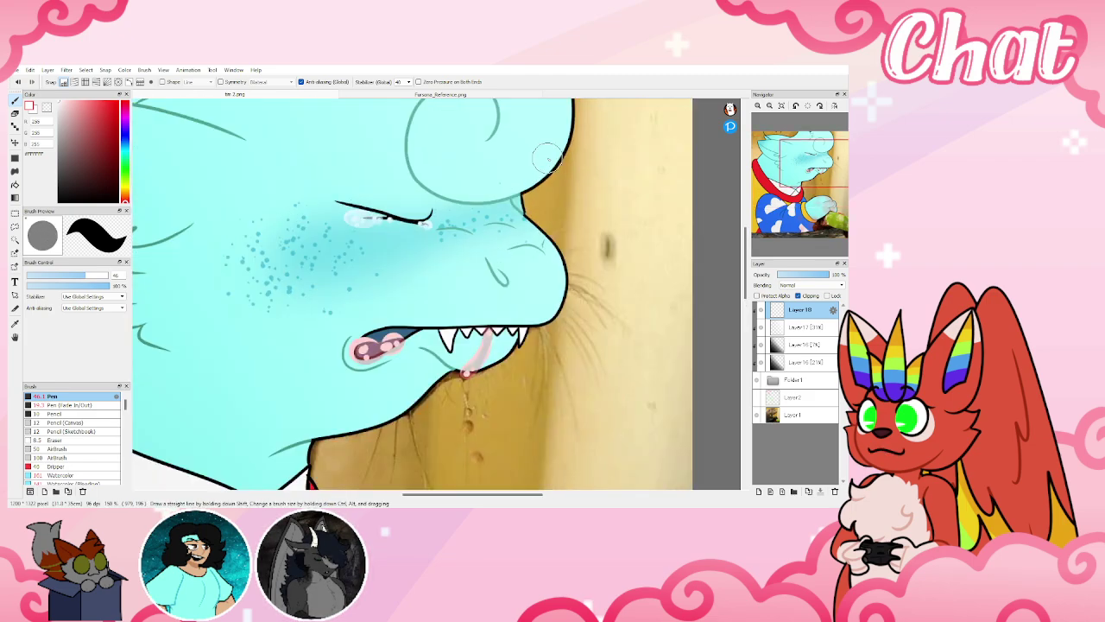
mouse_move(549, 226)
left_mouse_down()
mouse_move(450, 240)
mouse_move(339, 289)
mouse_move(240, 296)
mouse_move(191, 273)
left_mouse_up()
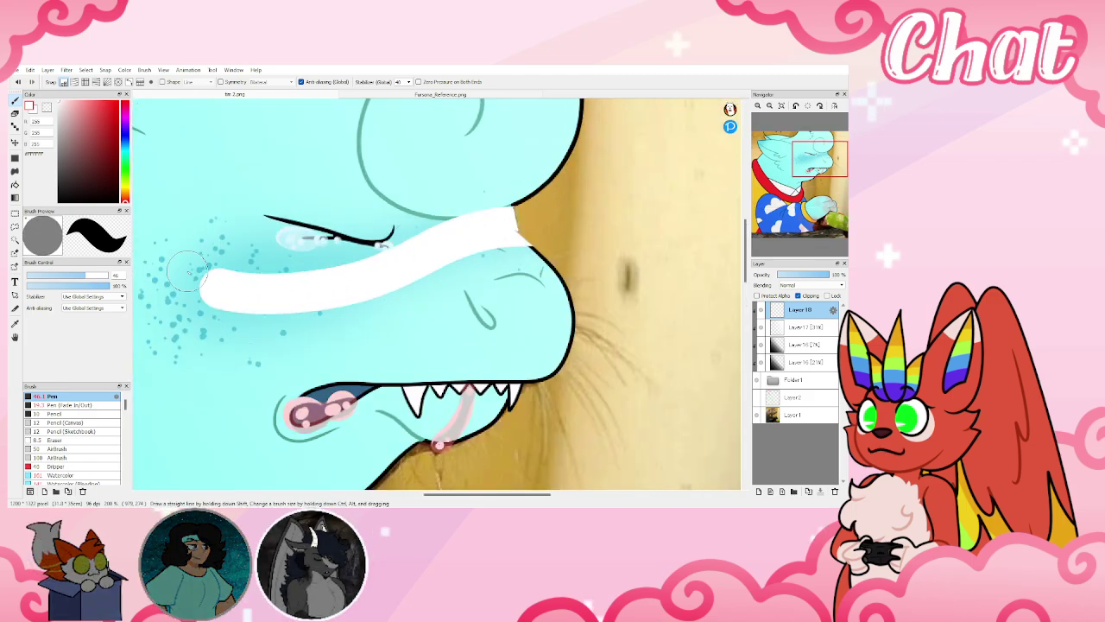
left_click_drag(257, 246, 220, 266)
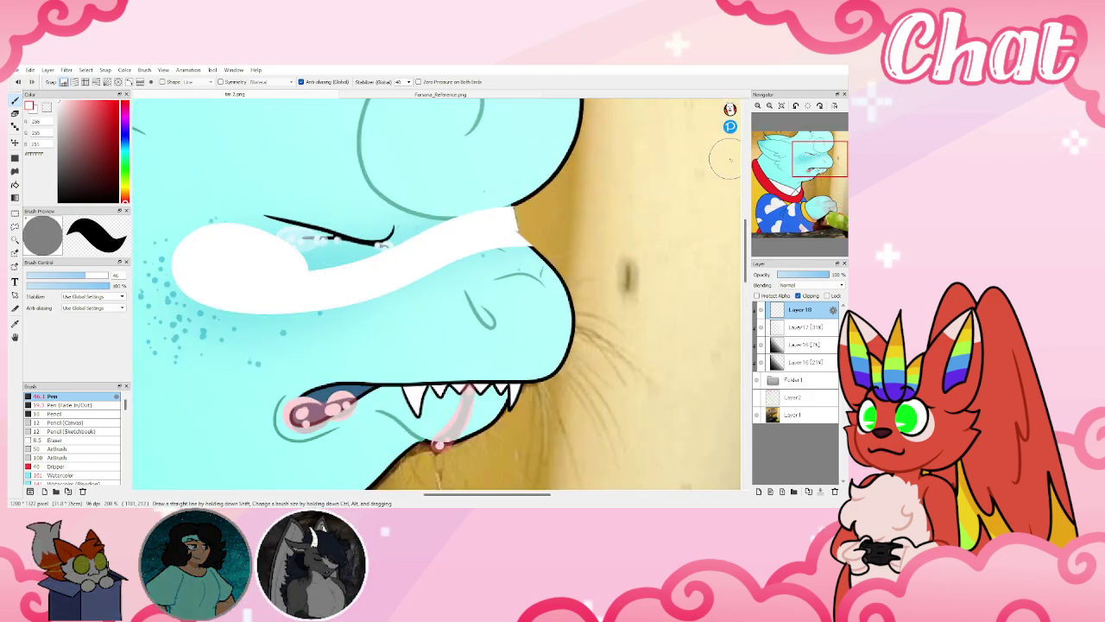
scroll(724, 160, "down", 4)
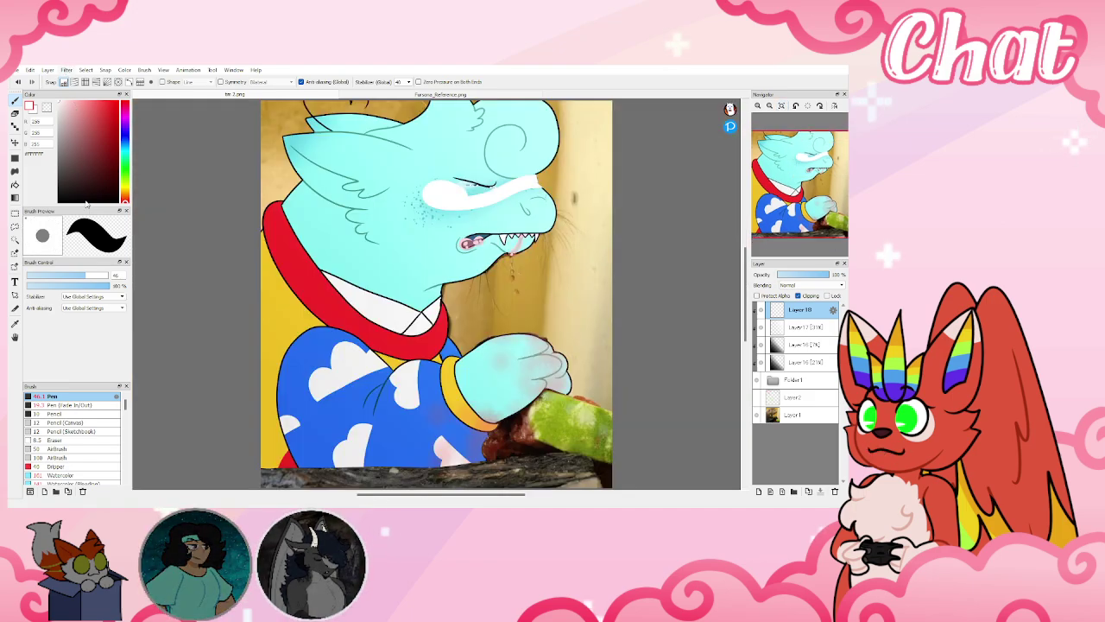
Blur the white cheek band and set its layer to Overlay blending at 34% opacity
key("ctrl+z")
left_click_drag(433, 282, 427, 286)
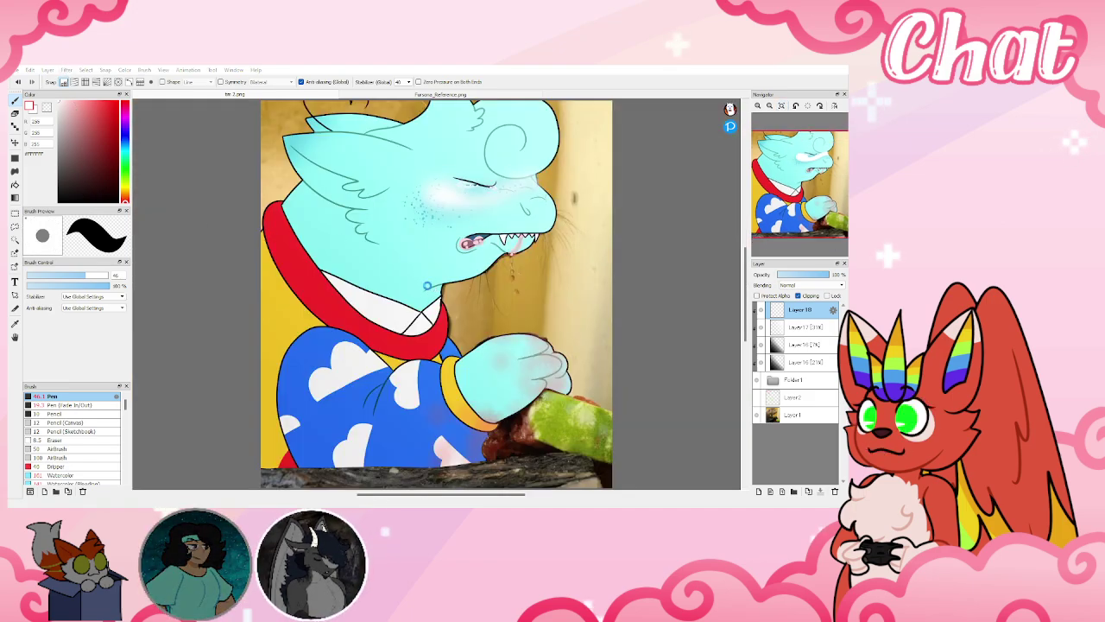
key("ctrl+y")
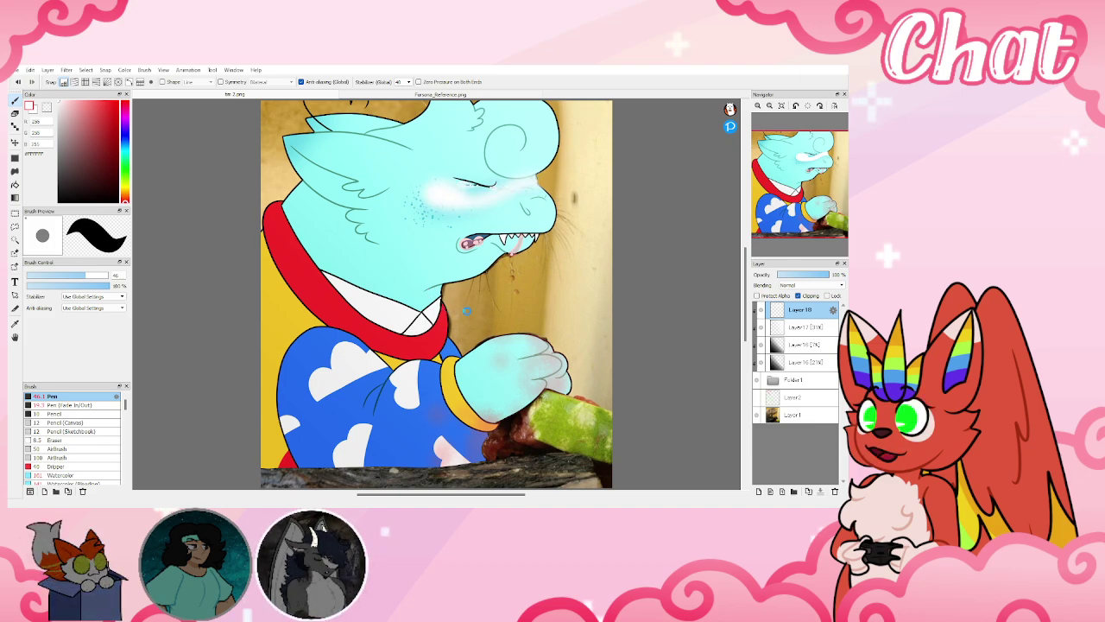
left_click(811, 285)
left_click(795, 323)
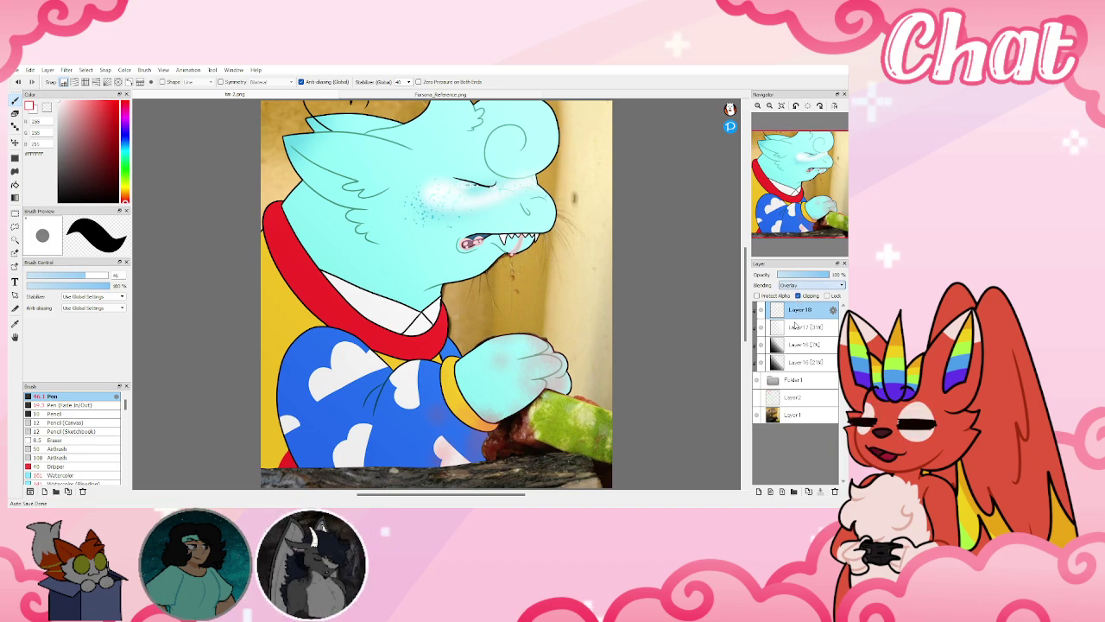
left_click(798, 276)
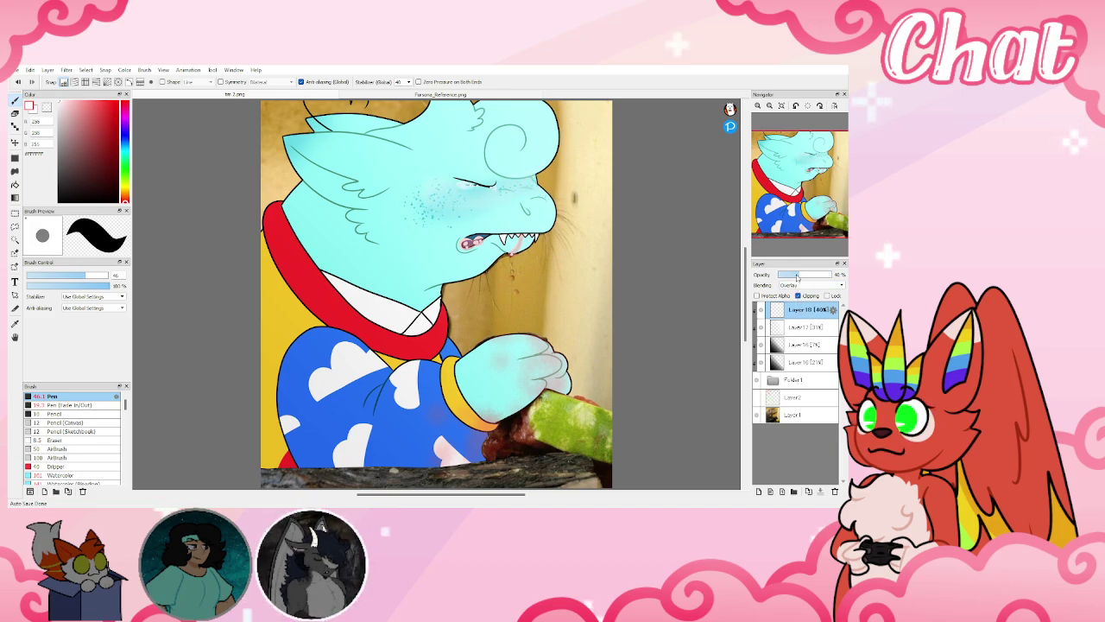
left_click(795, 276)
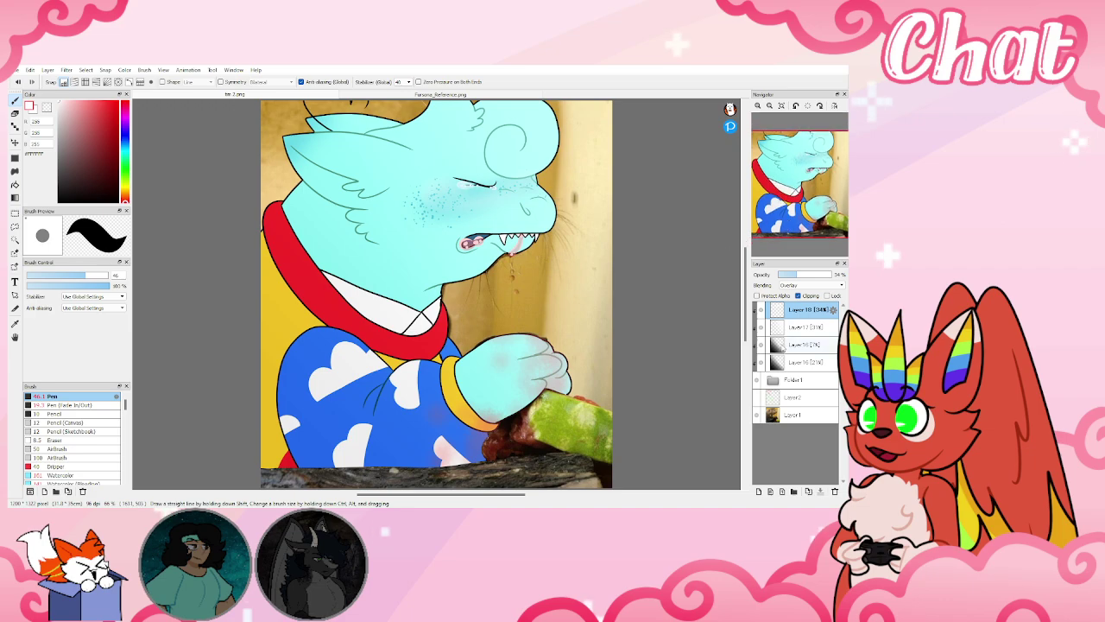
Expand the character folder and select Layer9 for editing the line colours around the shirt
left_click(773, 379)
scroll(777, 370, "down", 5)
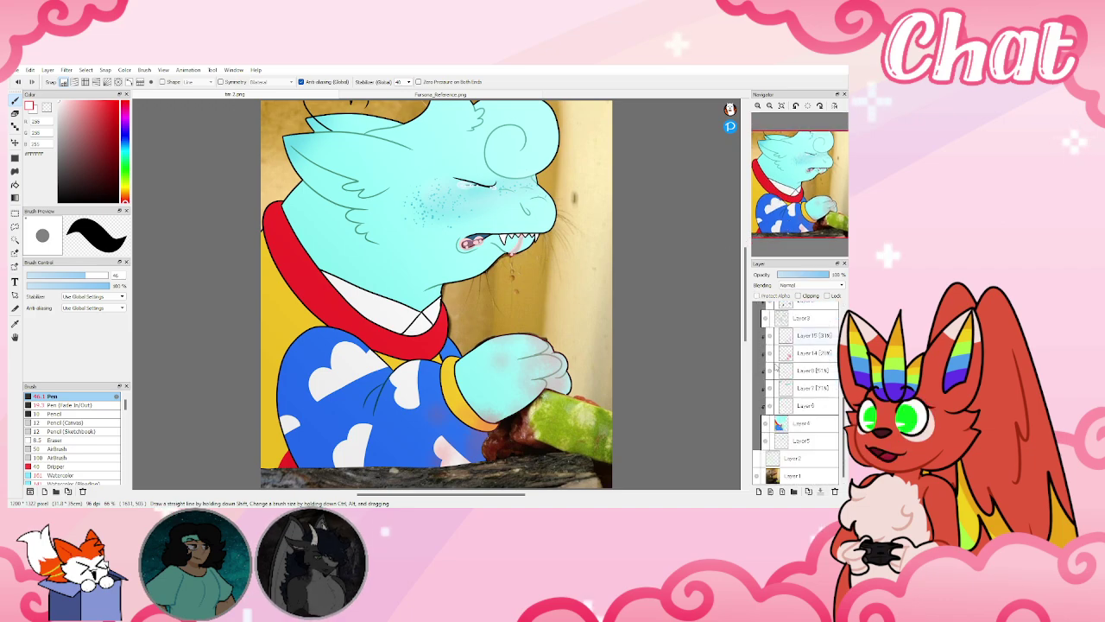
scroll(769, 346, "up", 5)
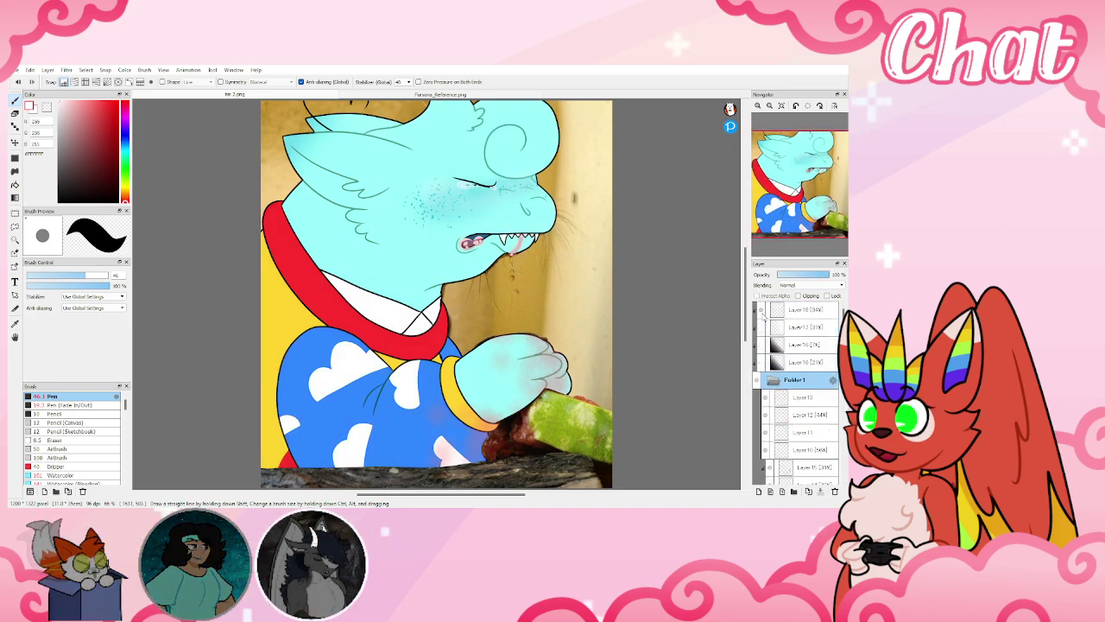
scroll(777, 337, "down", 5)
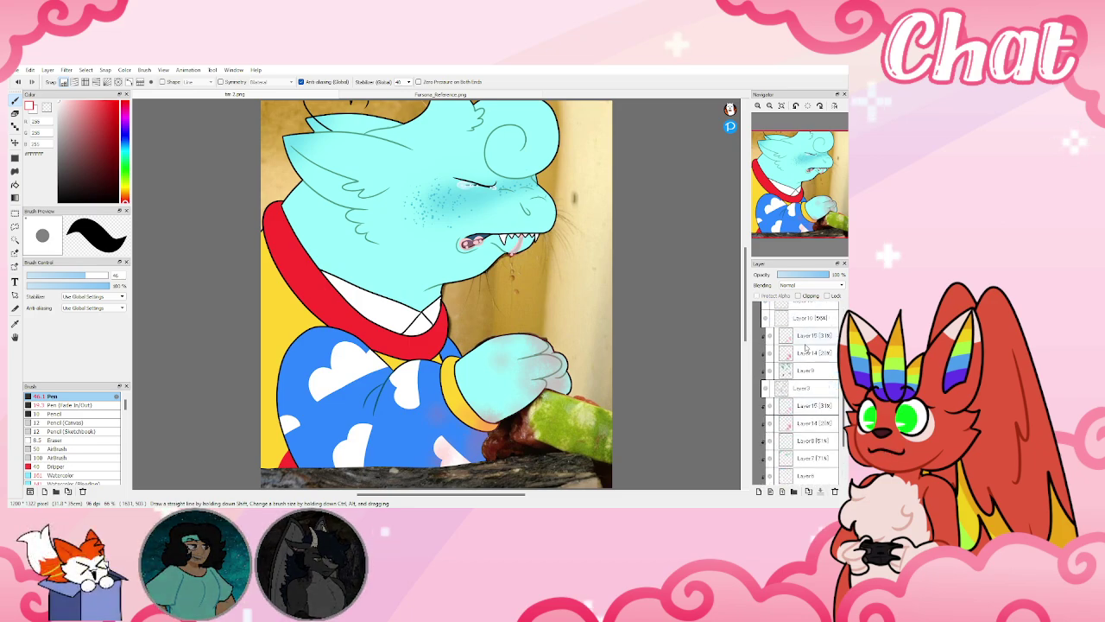
scroll(806, 348, "up", 3)
left_click(771, 391)
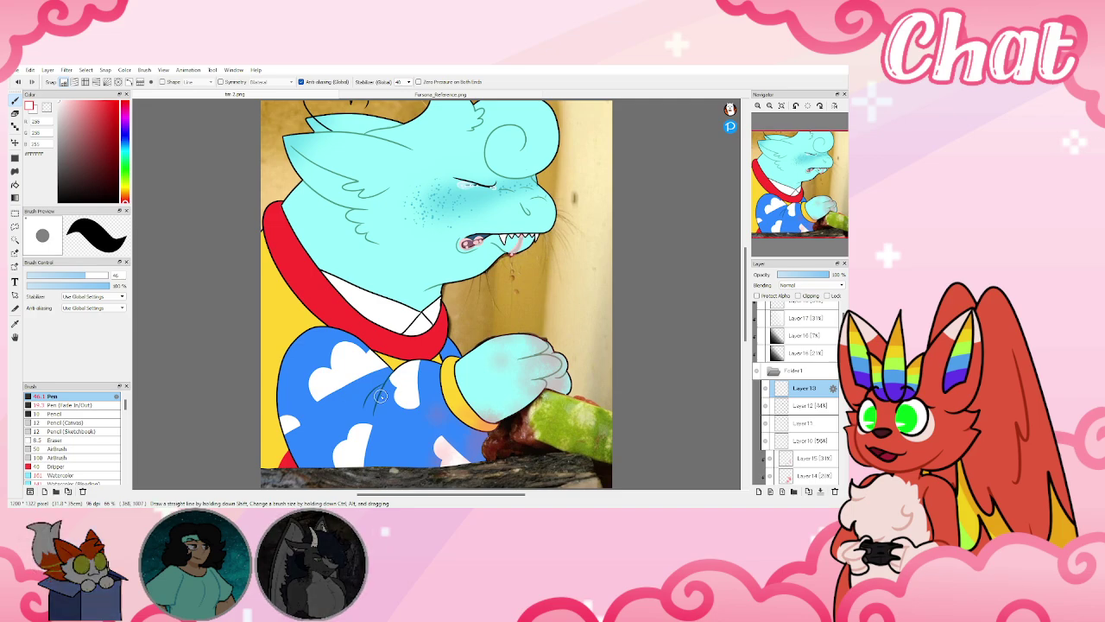
scroll(777, 423, "down", 2)
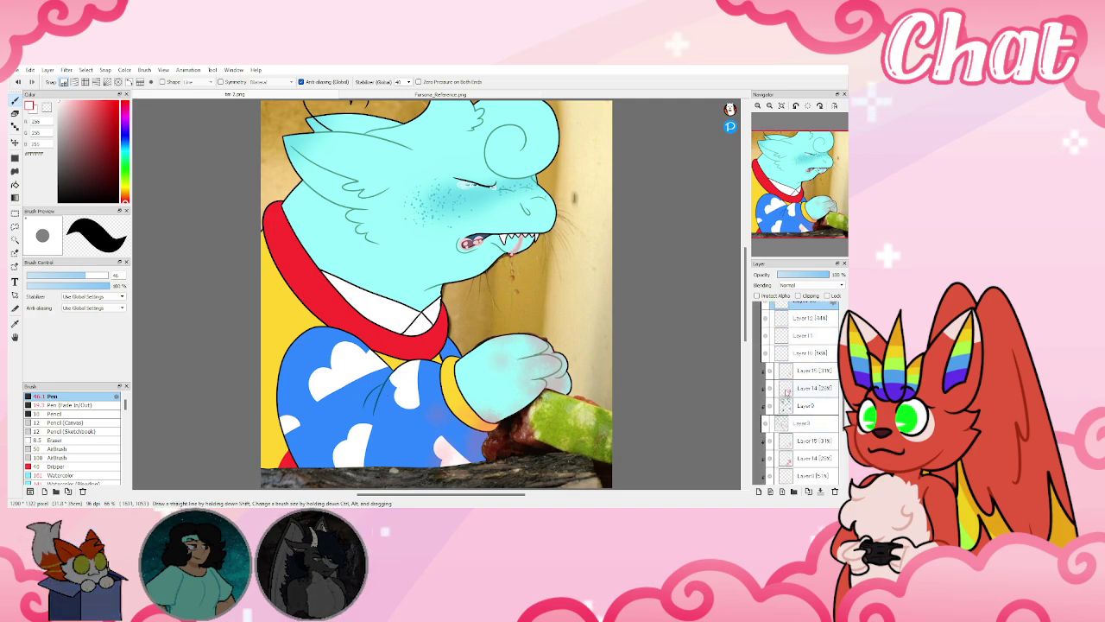
left_click(804, 406)
scroll(385, 410, "up", 3)
scroll(386, 334, "down", 1)
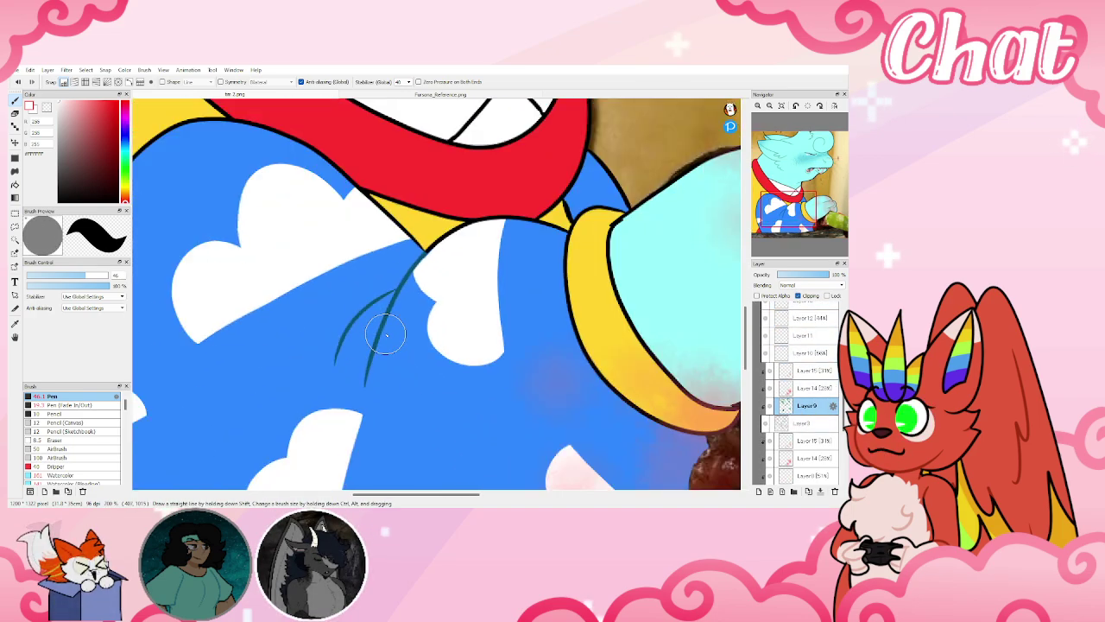
Recolour the crossed collar lines with the dark blue sampled from the sleeve's fold line
right_click(386, 326)
left_click_drag(798, 194, 800, 201)
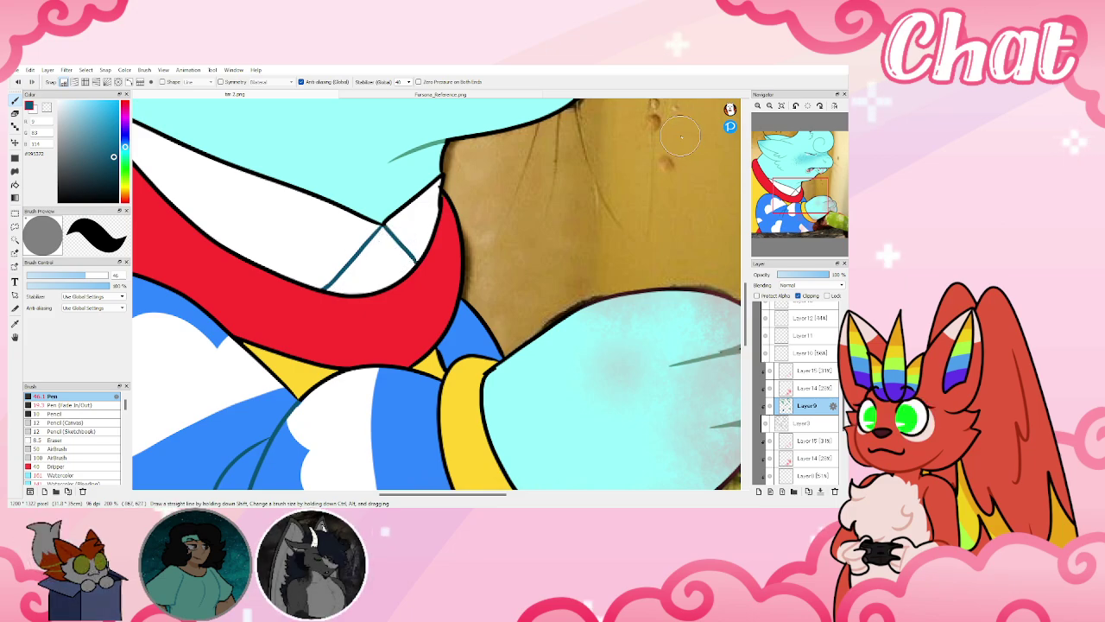
left_click(781, 106)
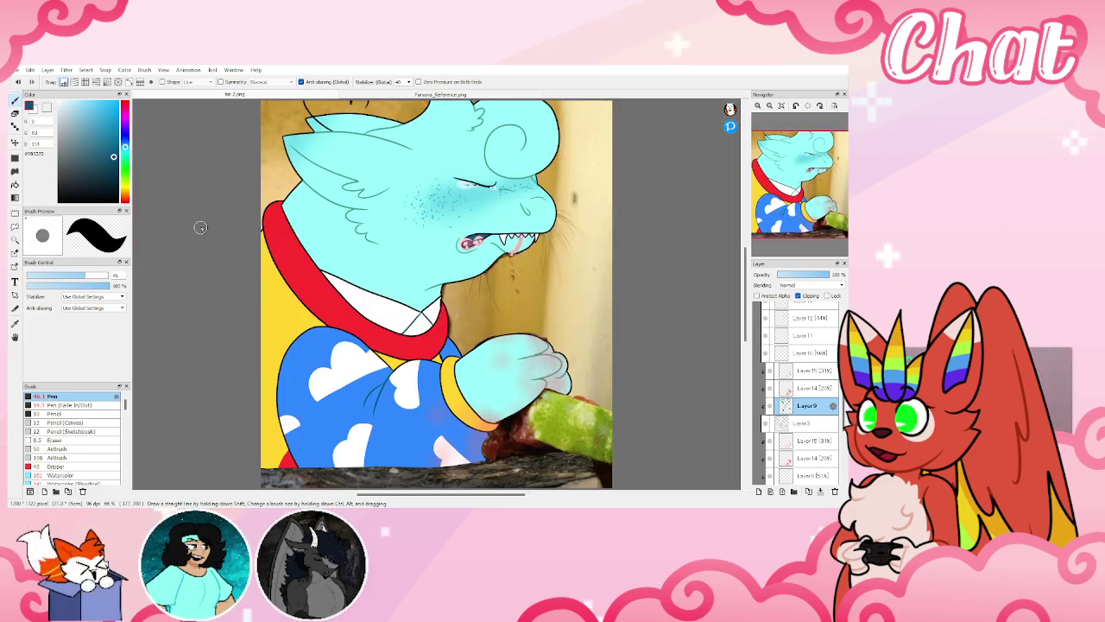
Shift the sampled shirt yellow to a darker orange and paint the cuff's upper edge and one crossed collar line with the Pen at size 24
right_click(279, 299)
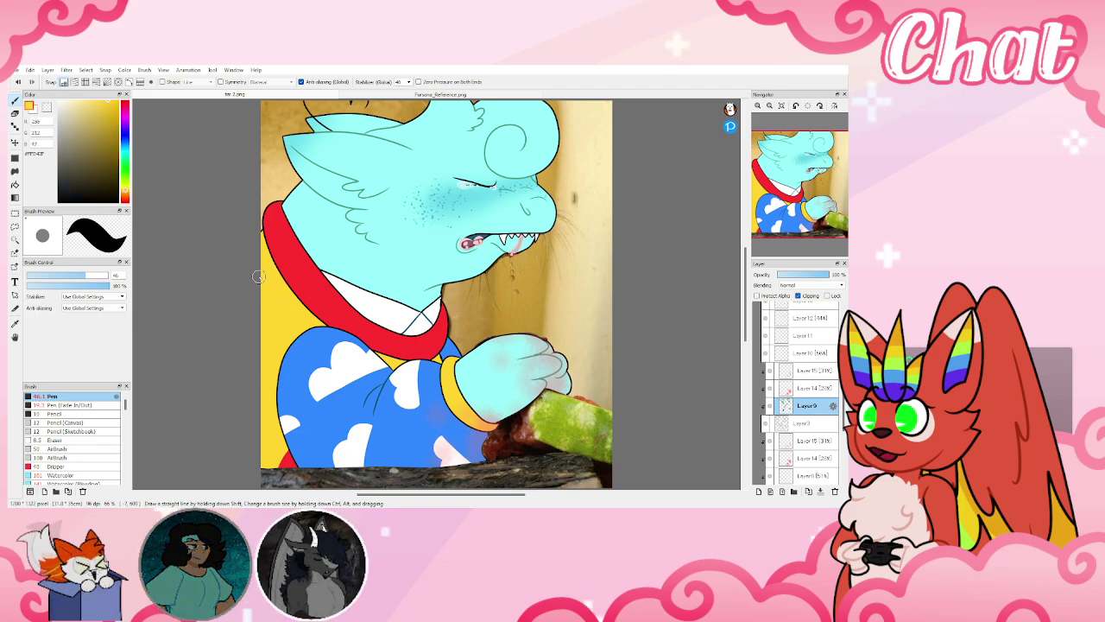
left_click(125, 194)
left_click(106, 118)
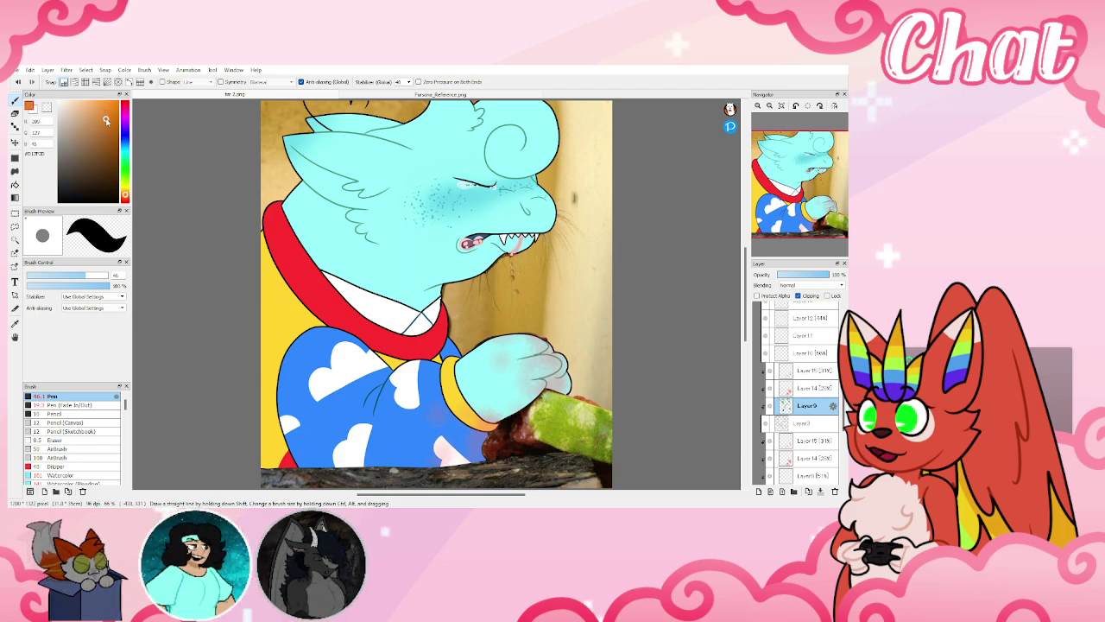
scroll(459, 381, "up", 3)
left_click_drag(84, 275, 66, 275)
left_click_drag(411, 327, 407, 323)
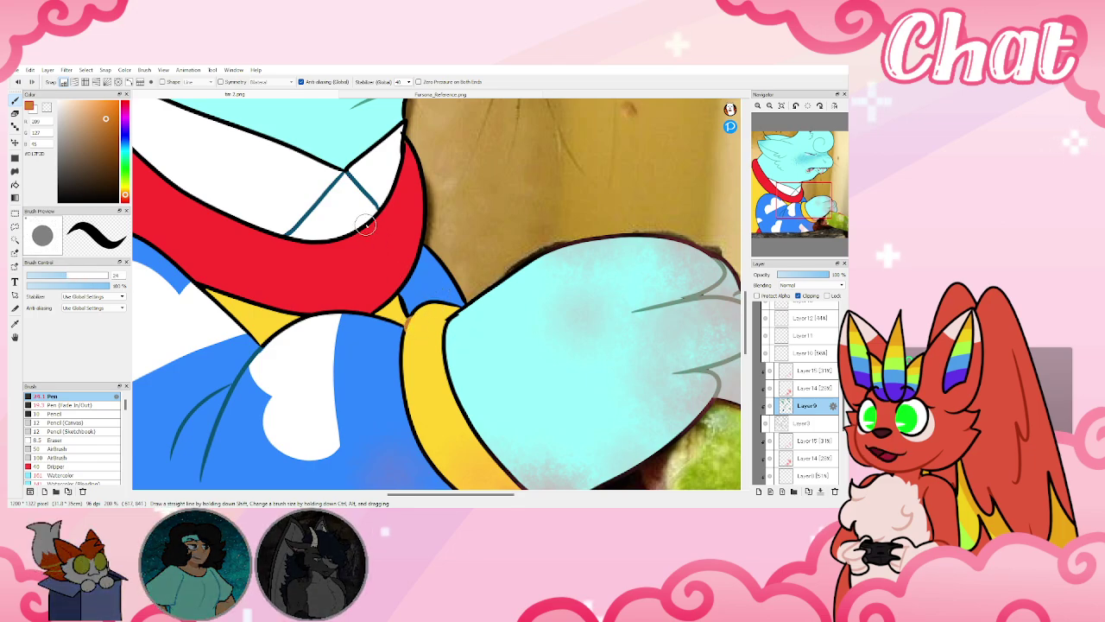
left_click_drag(344, 173, 294, 222)
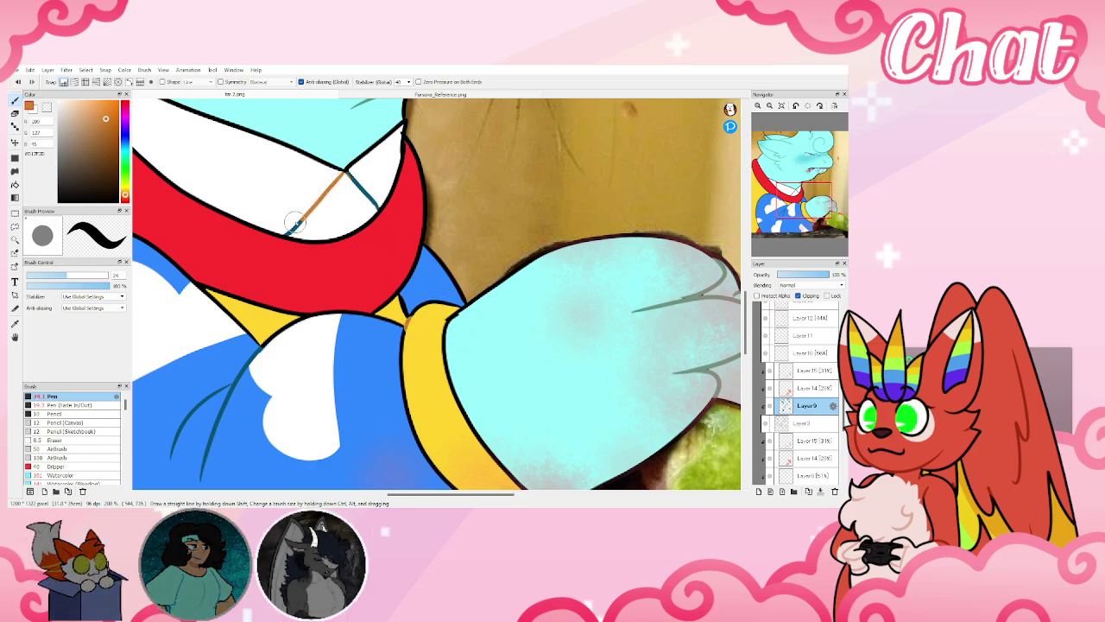
Repaint the crossed collar lines in light grey and collapse the character folder
left_click(59, 135)
left_click_drag(287, 235, 344, 172)
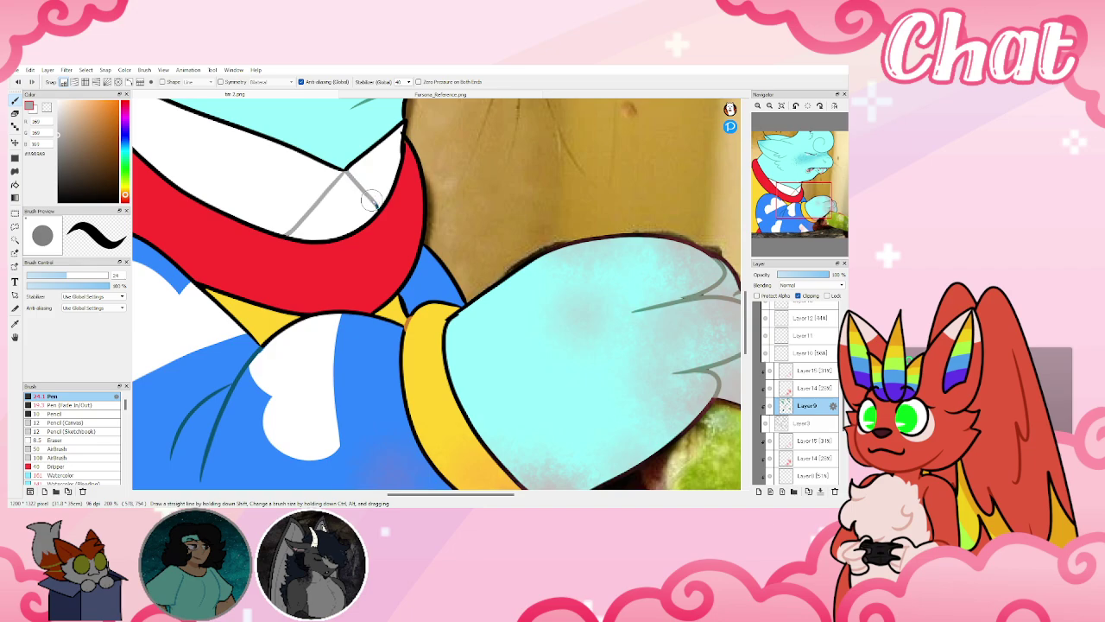
scroll(398, 190, "down", 5)
scroll(772, 380, "up", 3)
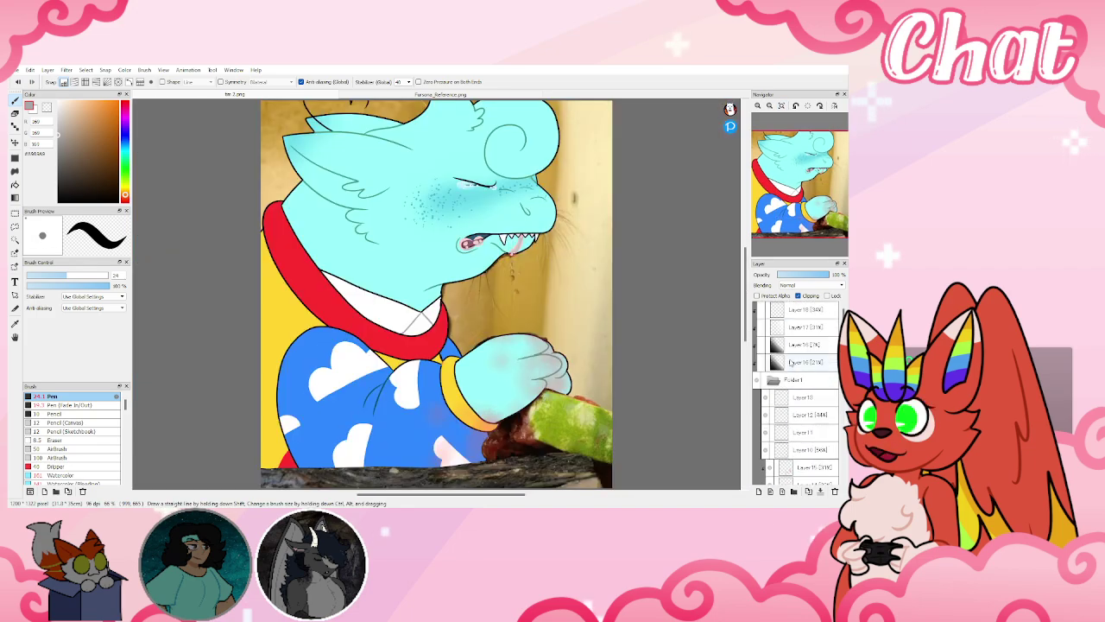
left_click(773, 380)
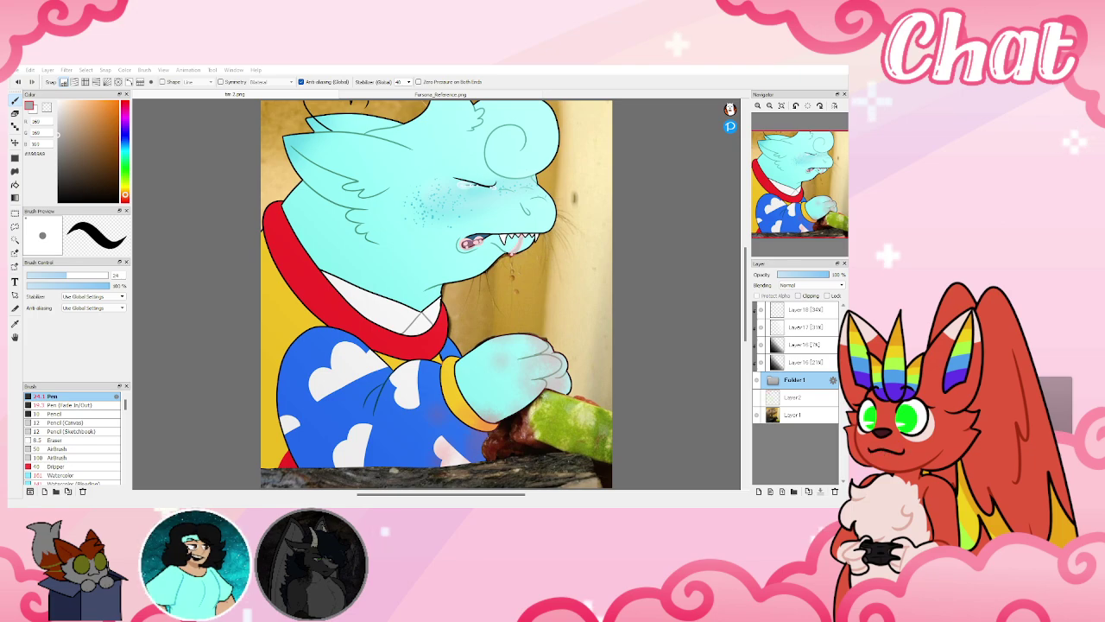
key("alt+Tab")
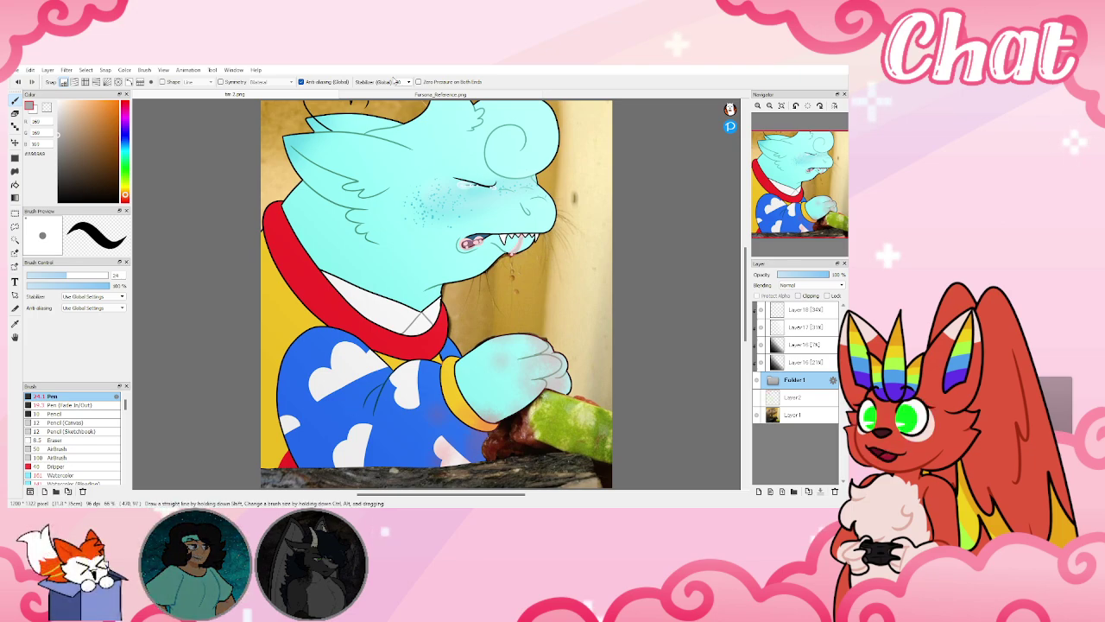
key("alt+Tab")
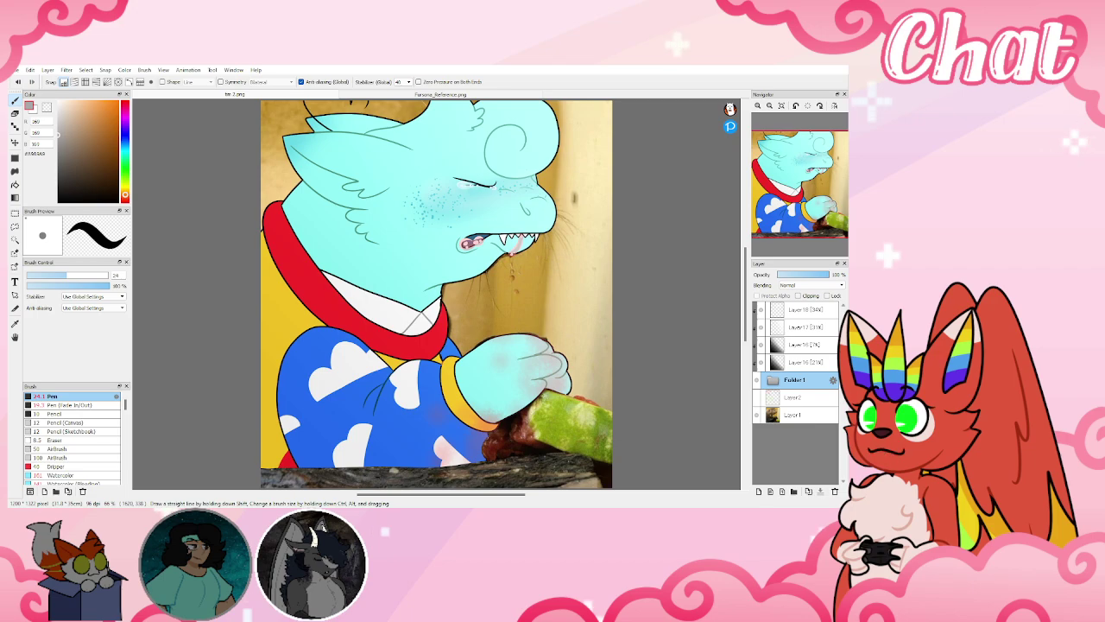
Close the Fursona_Reference.png sheet and the character drawing, and open the picture of the person holding the "Laugh" sign
left_click(341, 96)
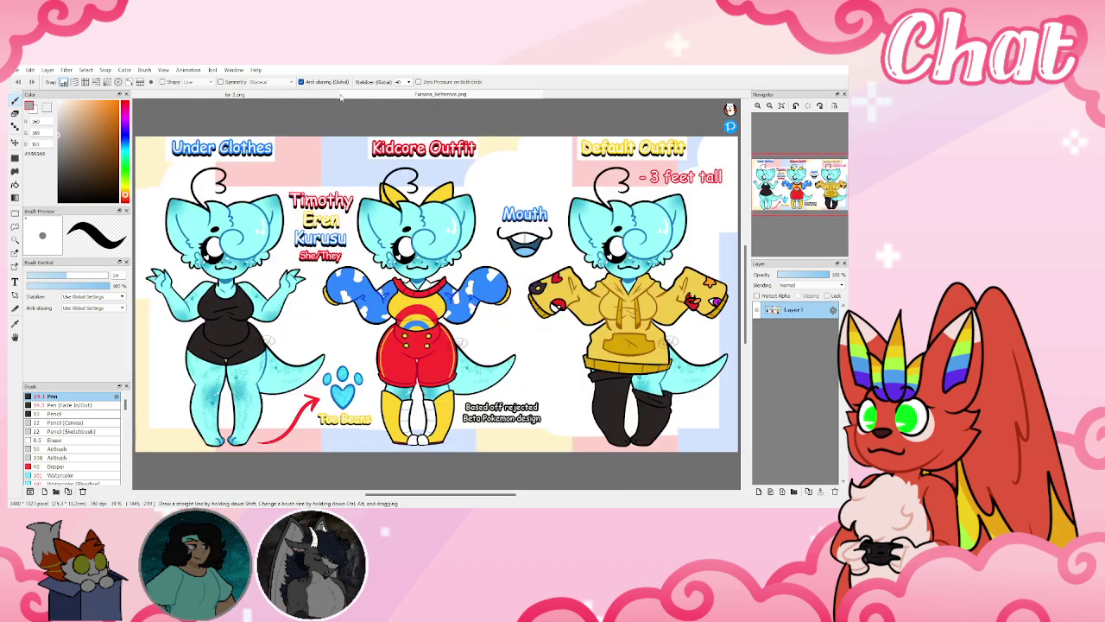
left_click(337, 96)
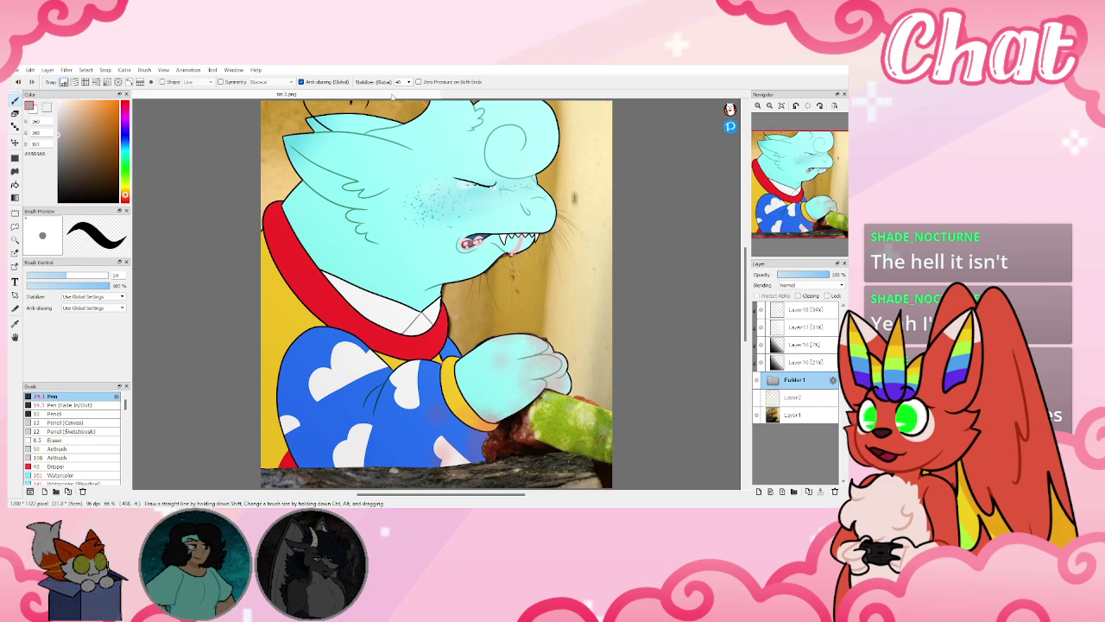
key("ctrl+w")
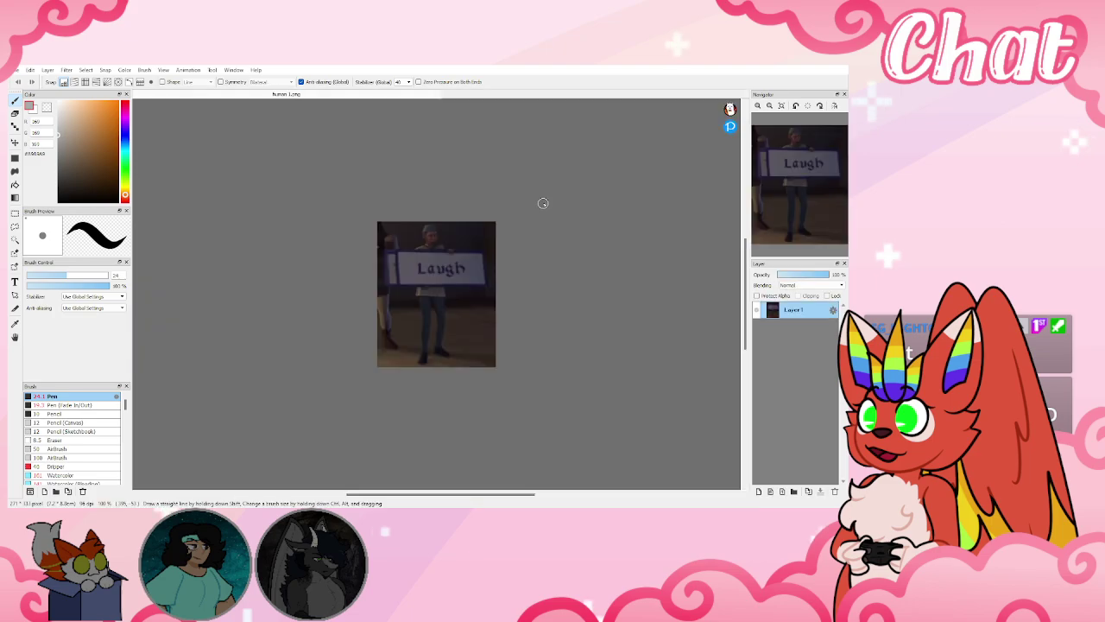
Close the "Laugh" sign picture and the blank untitled canvas without drawing on them
scroll(483, 237, "up", 1)
scroll(500, 214, "up", 1)
left_click_drag(791, 171, 803, 185)
left_click(782, 106)
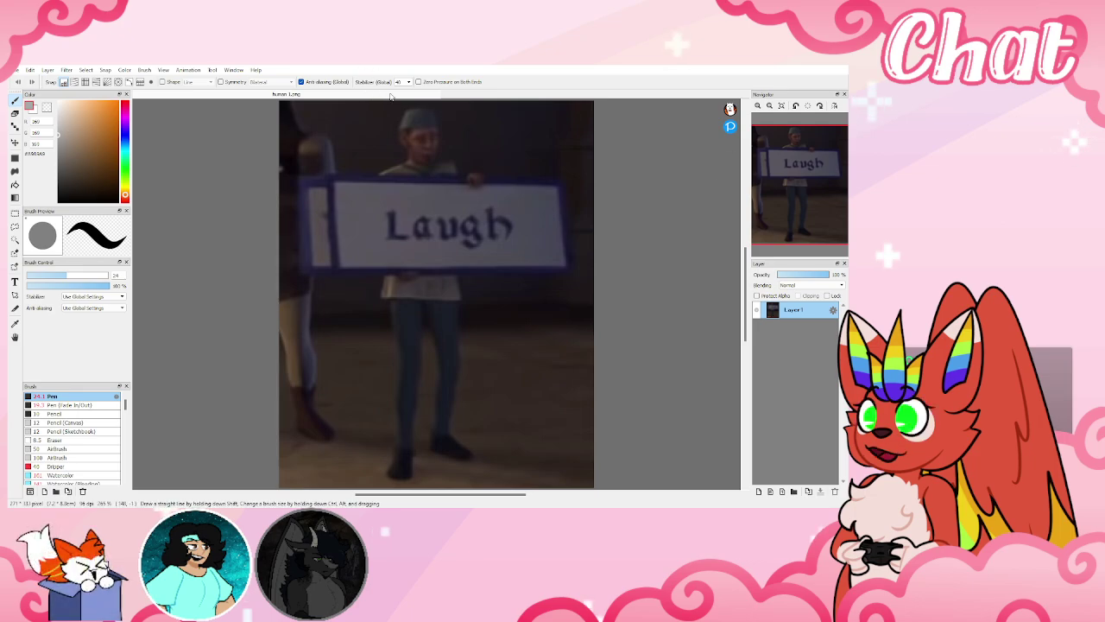
key("ctrl+w")
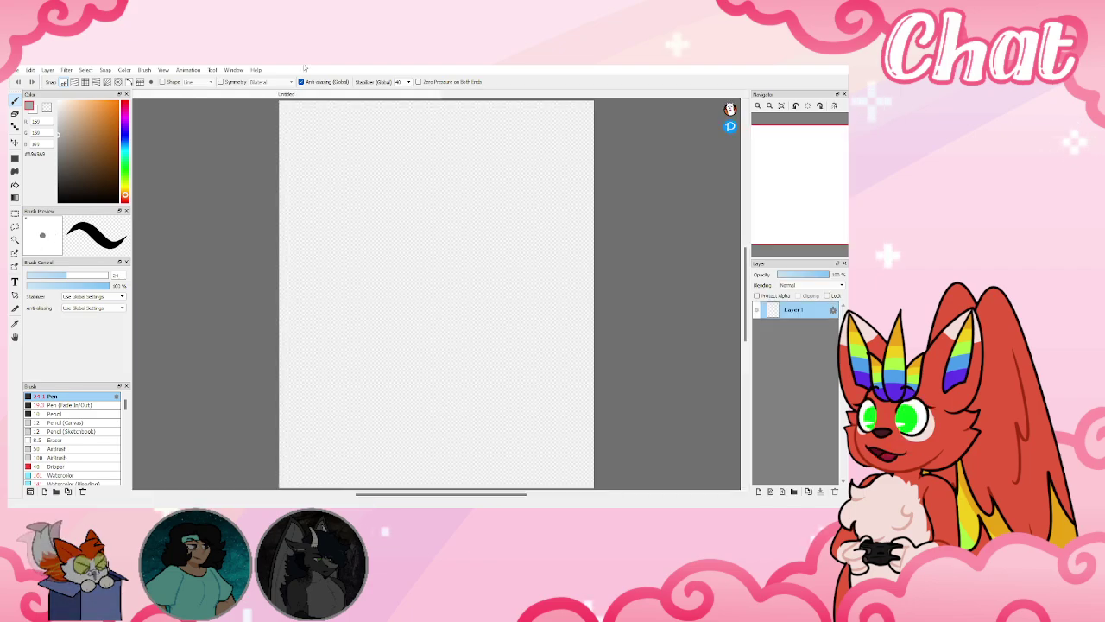
key("ctrl+w")
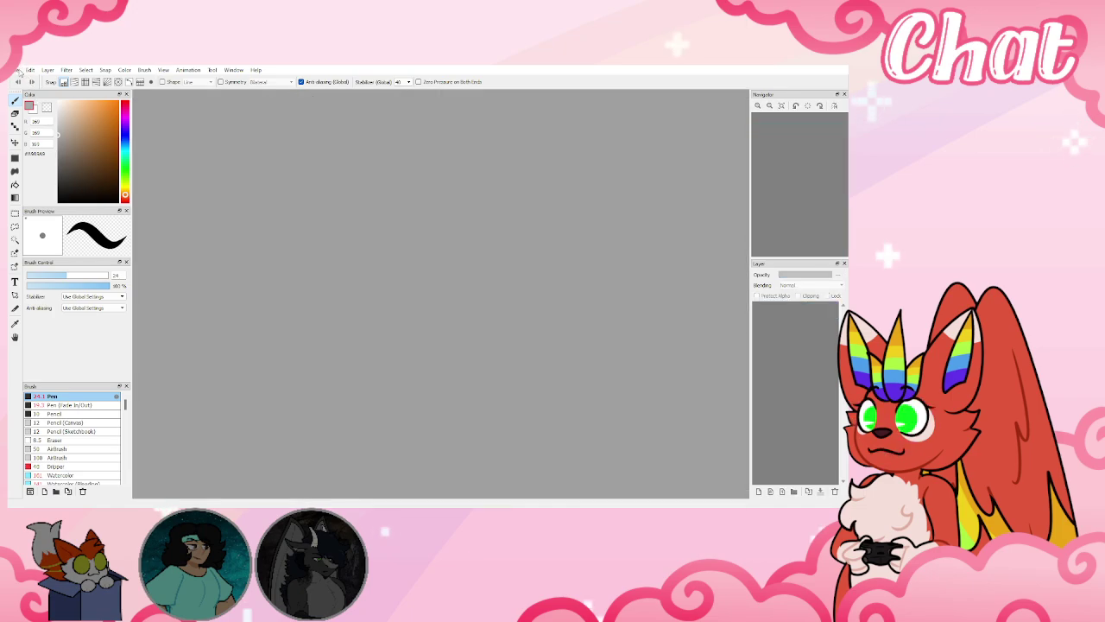
left_click(18, 70)
left_click(30, 87)
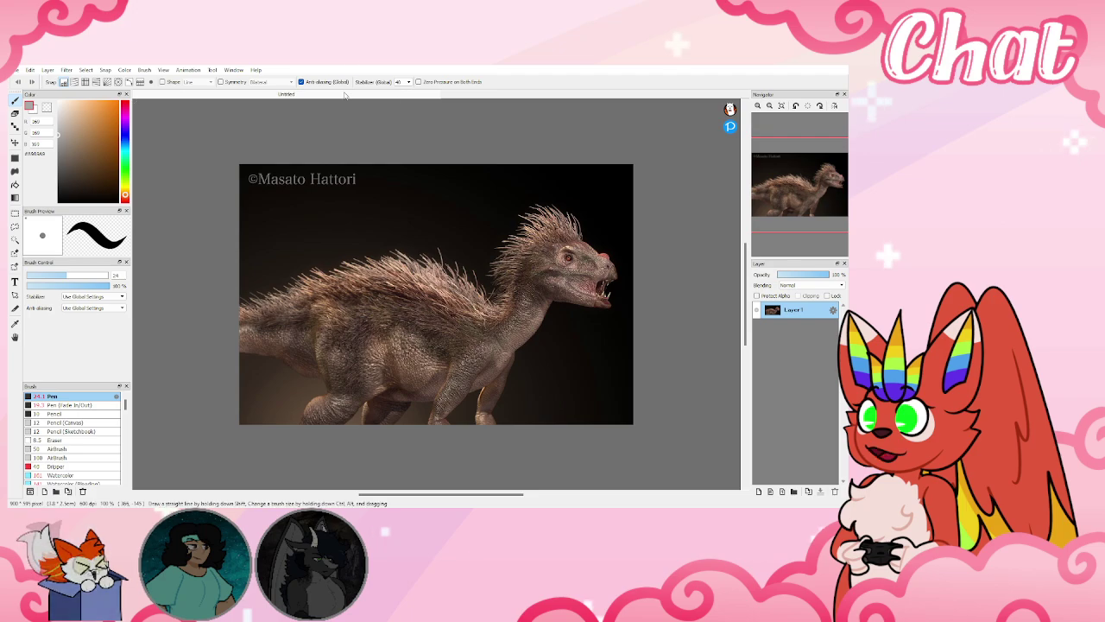
key("ctrl+w")
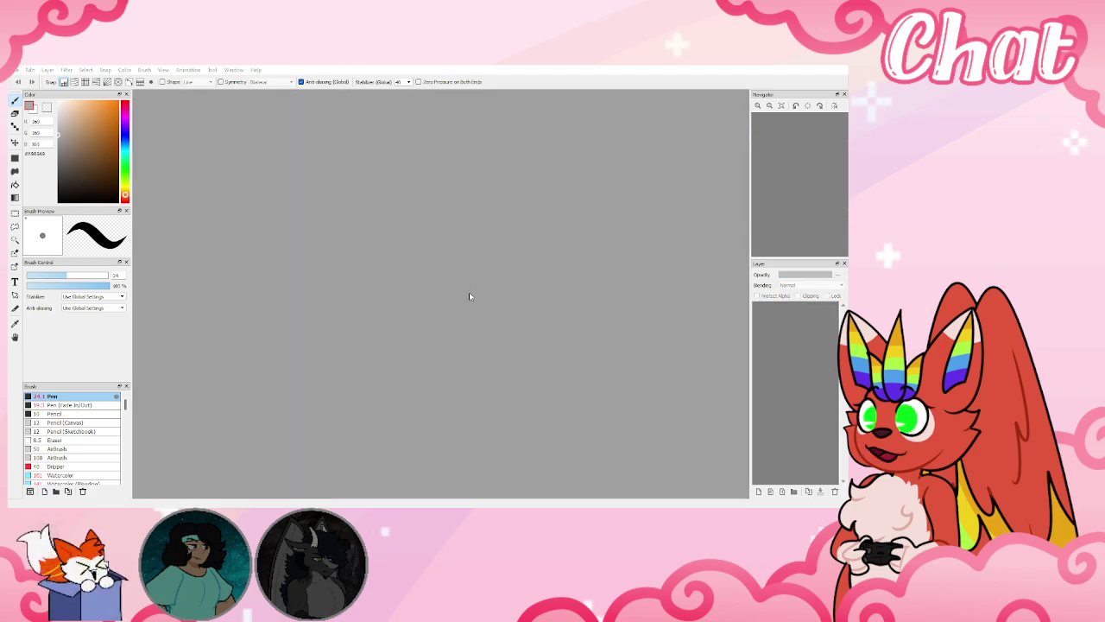
Create a blank 1600 × 1300 pixel canvas at 350 dpi and open the dragon picture shulo v2.png
left_click(463, 413)
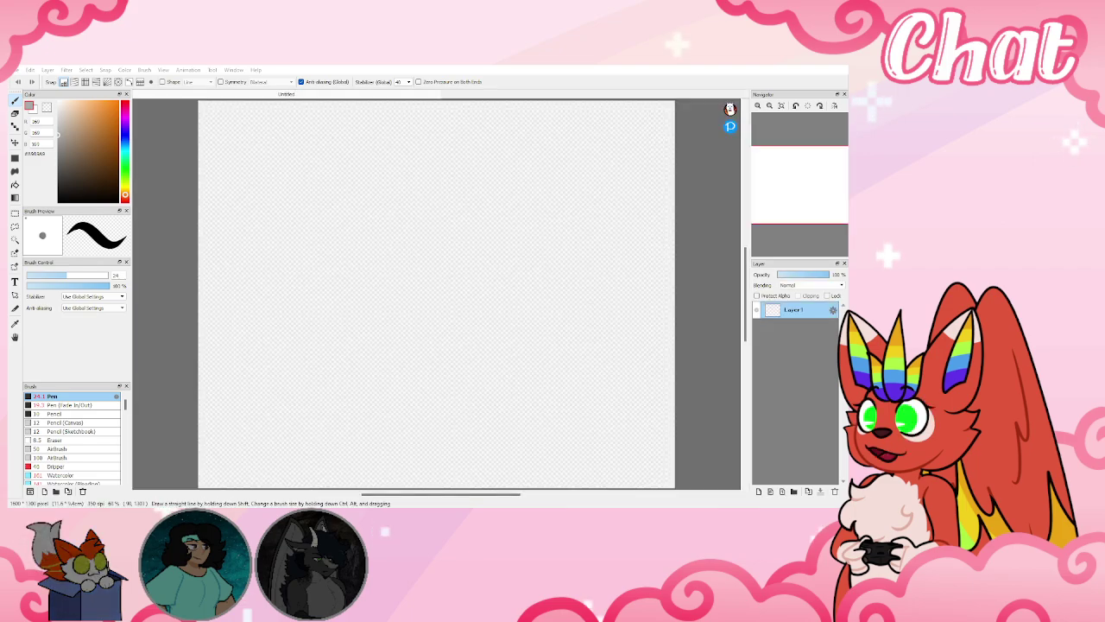
double_click(579, 218)
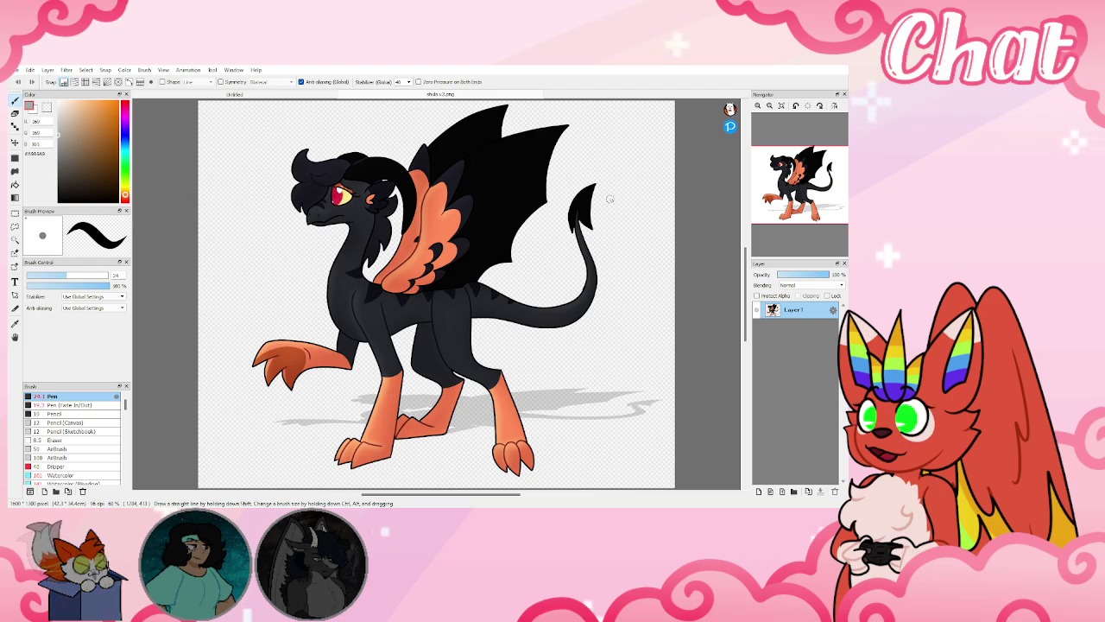
scroll(388, 272, "up", 5)
scroll(491, 281, "down", 5)
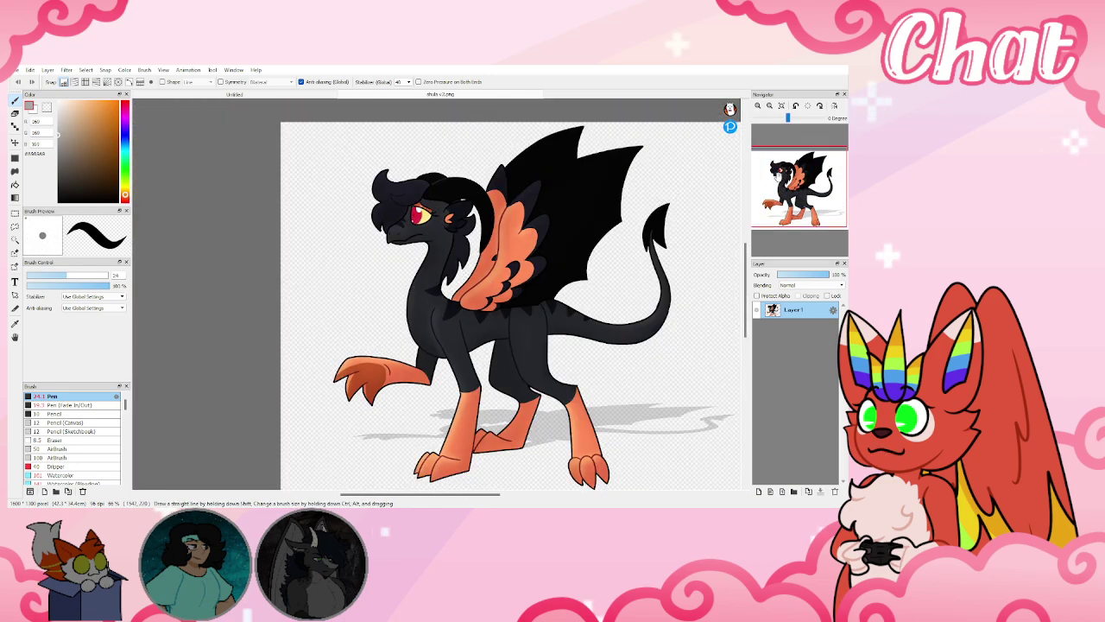
left_click(781, 105)
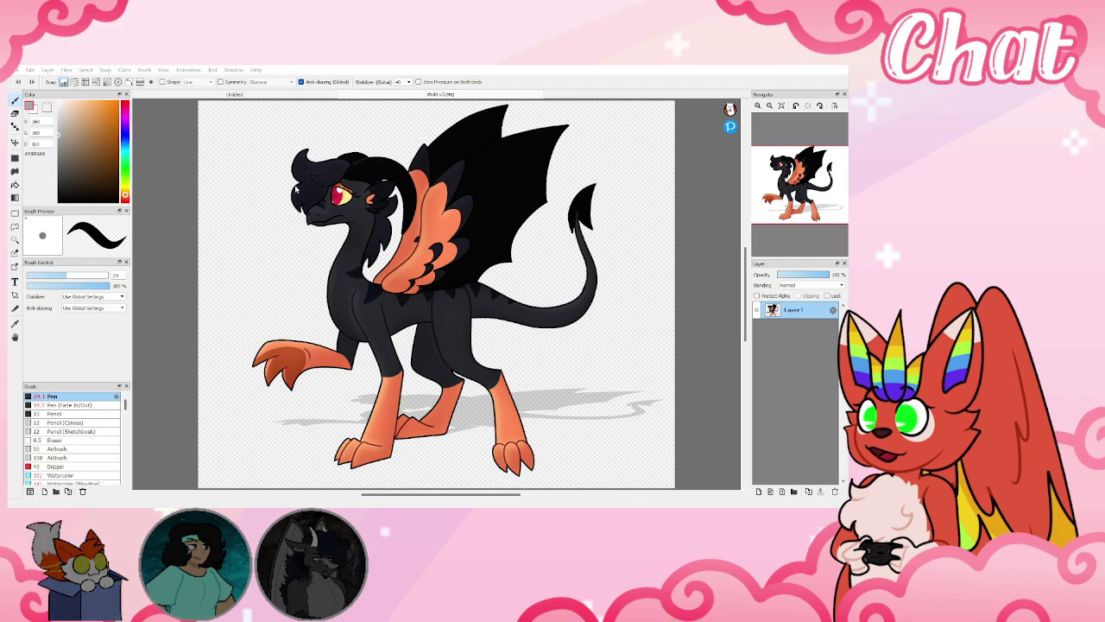
Try shifting the dragon picture's hue through red, magenta, purple, light blue, green and yellow
left_click(431, 285)
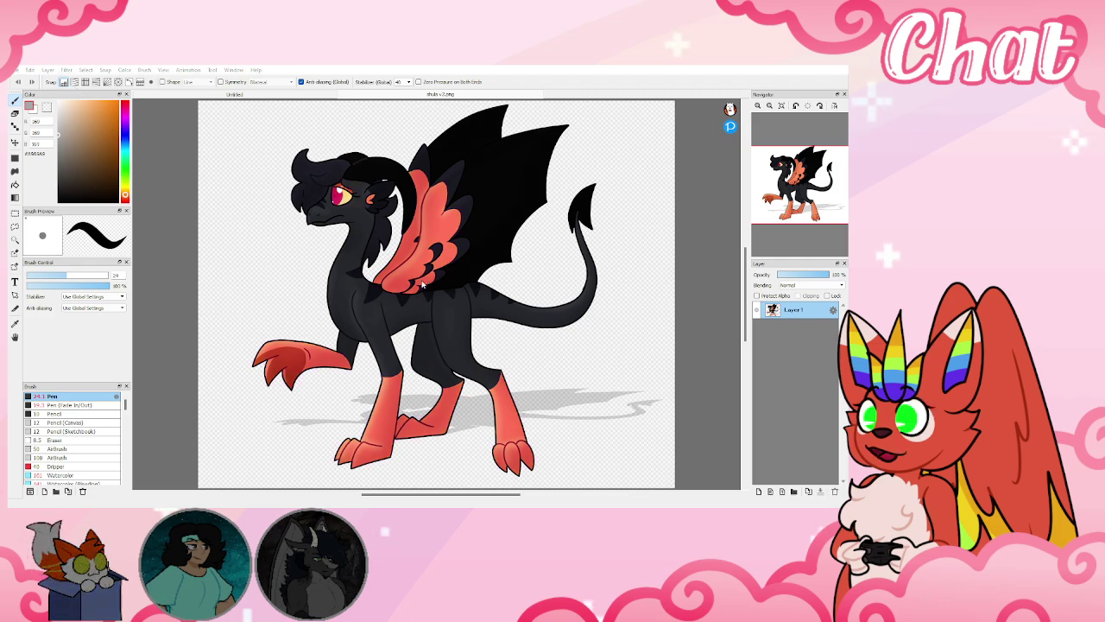
left_click(421, 285)
left_click(399, 281)
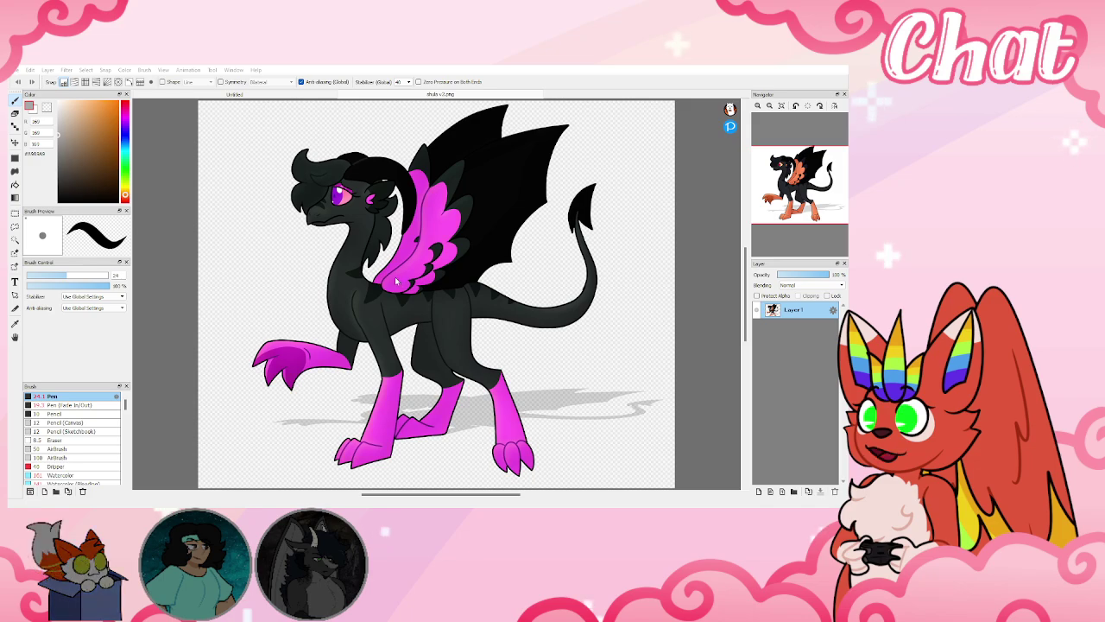
left_click(390, 281)
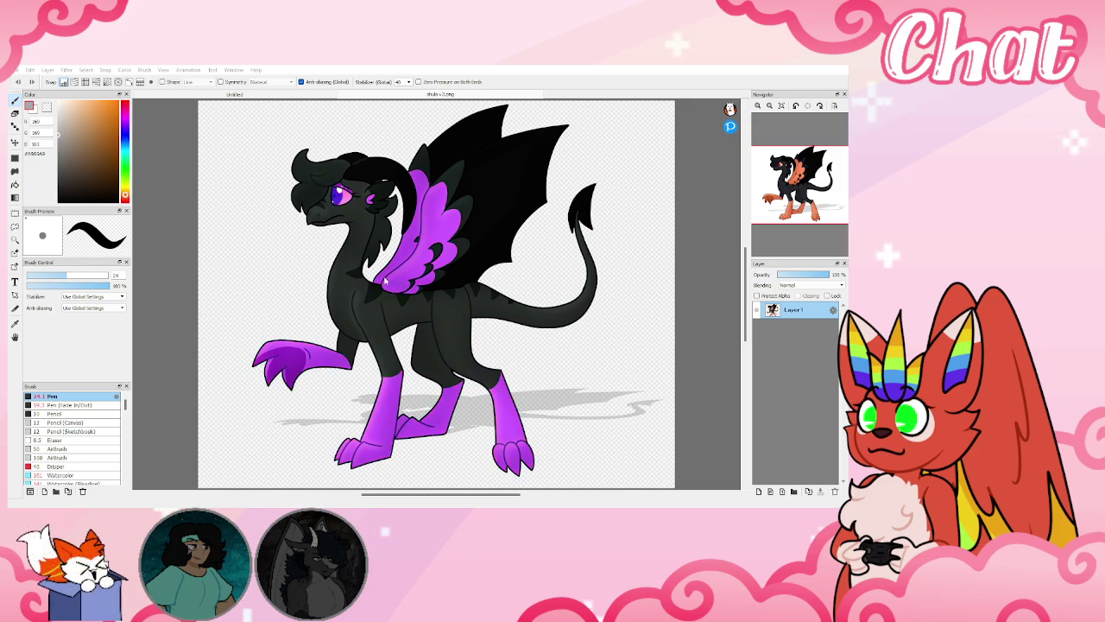
left_click_drag(385, 280, 352, 282)
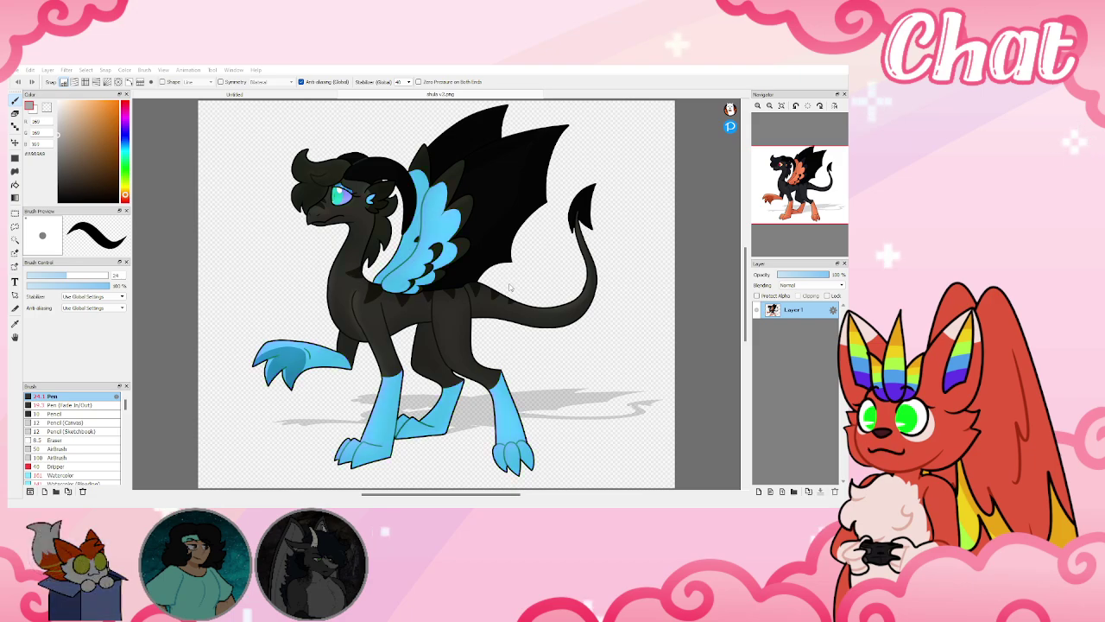
left_click_drag(507, 285, 487, 283)
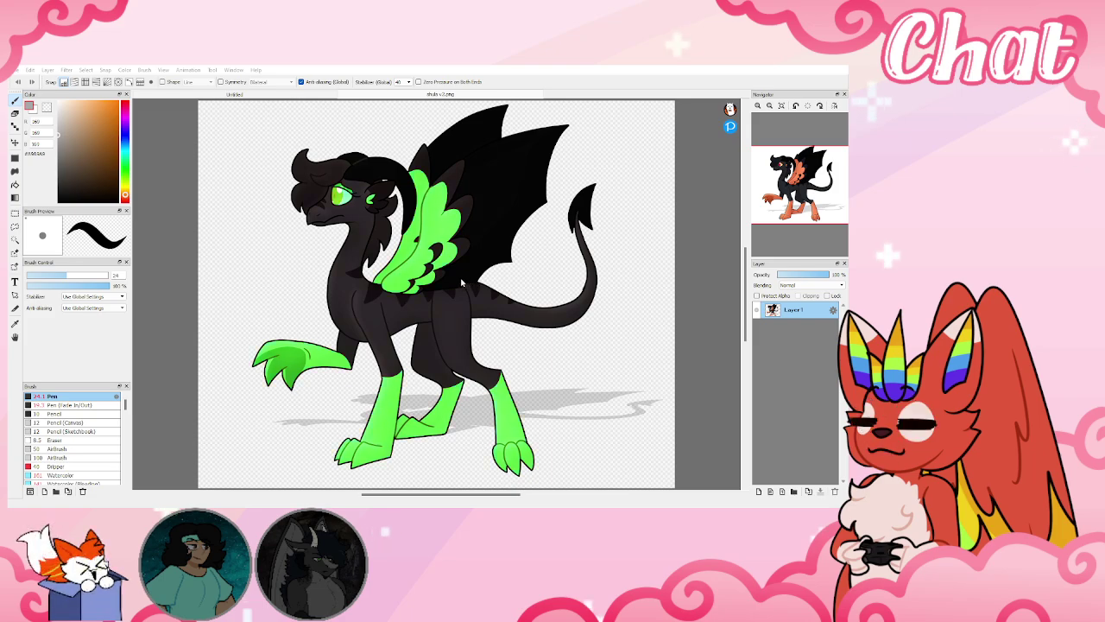
left_click(457, 282)
left_click(458, 282)
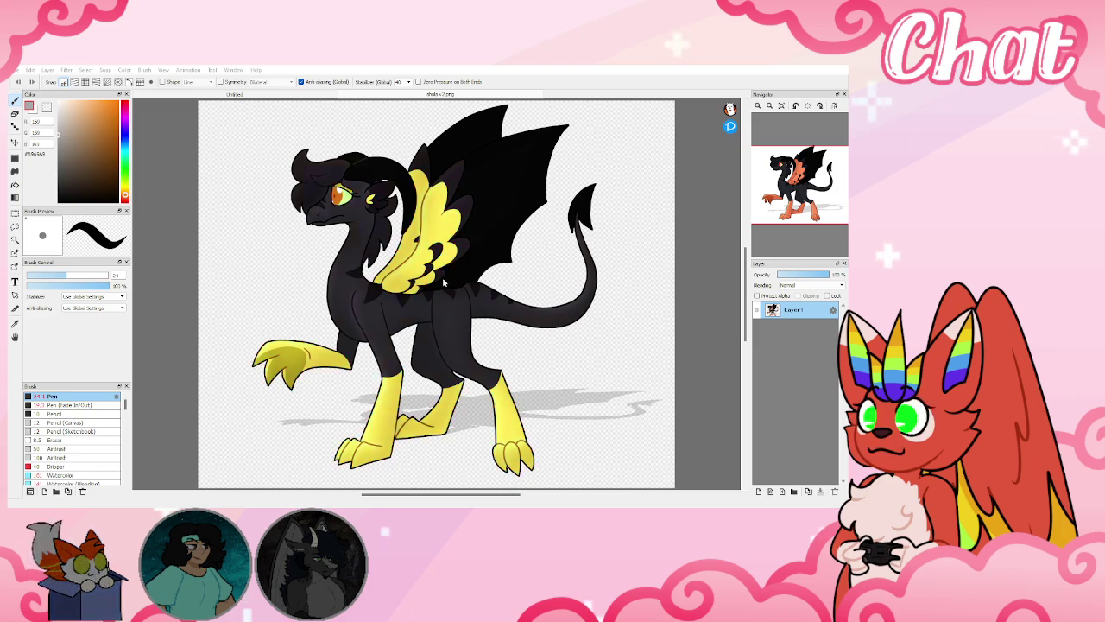
left_click(442, 283)
left_click(434, 282)
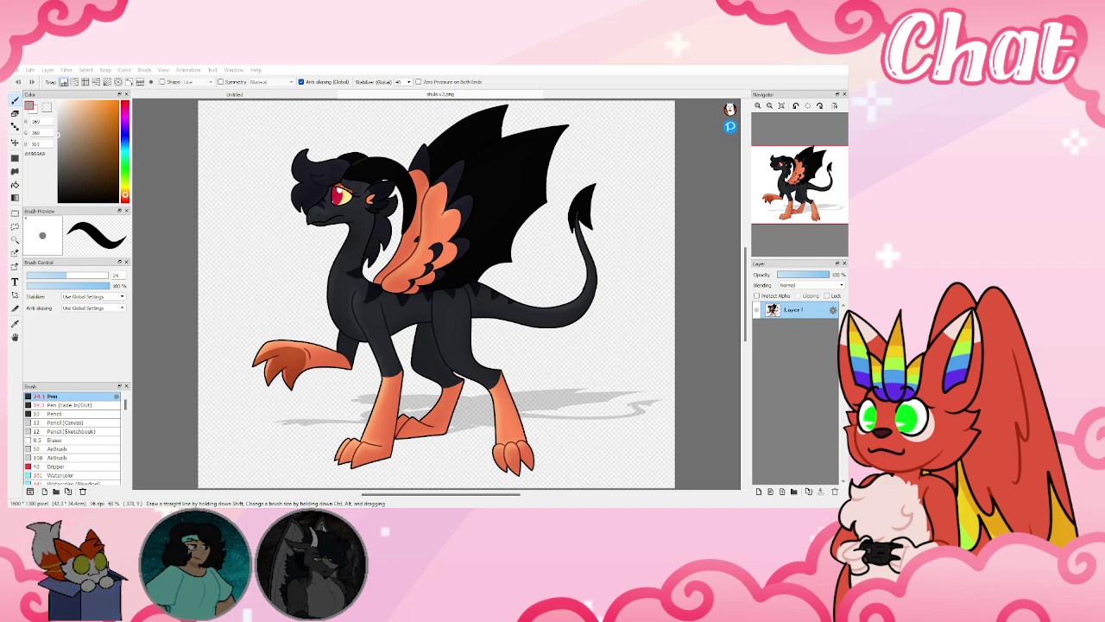
Return to the blank canvas, pick a bright red and set the Pen size to about 5.2
left_click(266, 95)
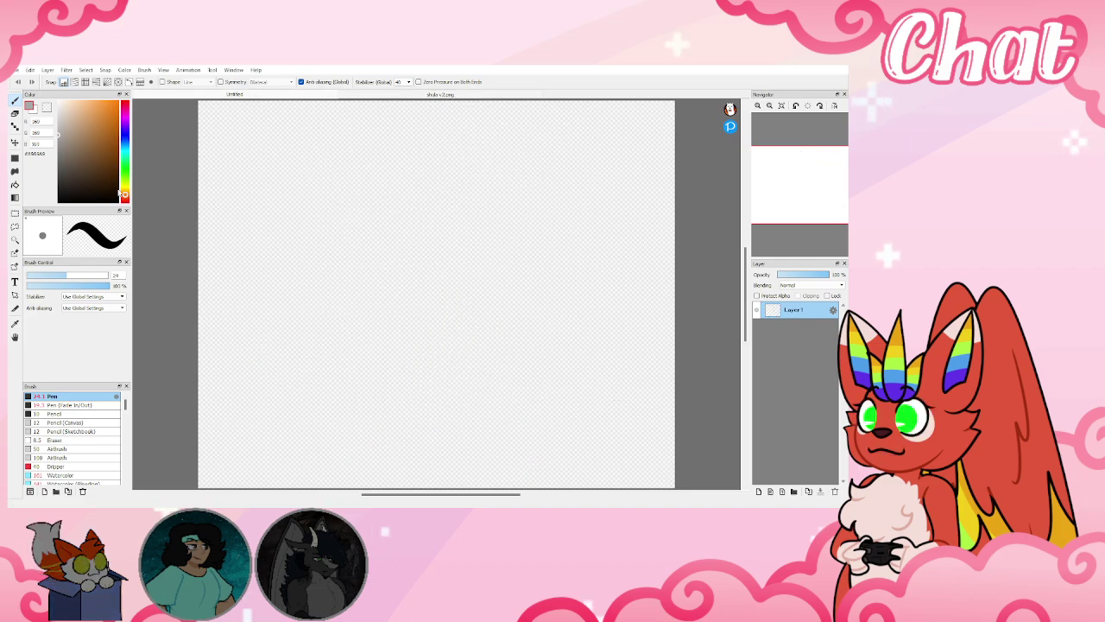
left_click_drag(123, 196, 123, 230)
left_click(118, 102)
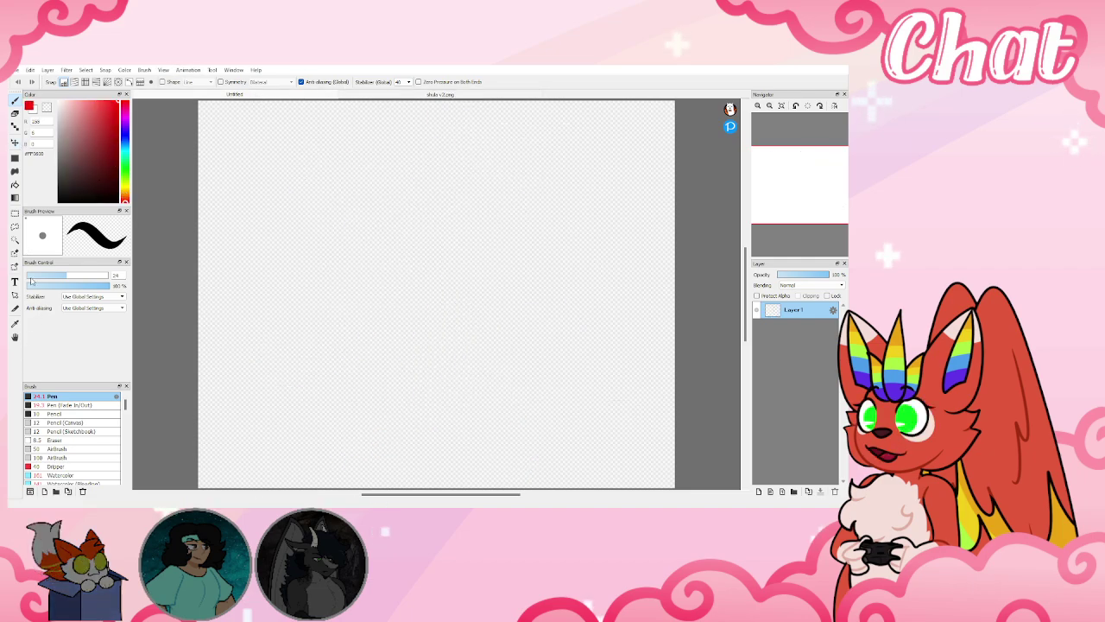
left_click_drag(31, 280, 36, 280)
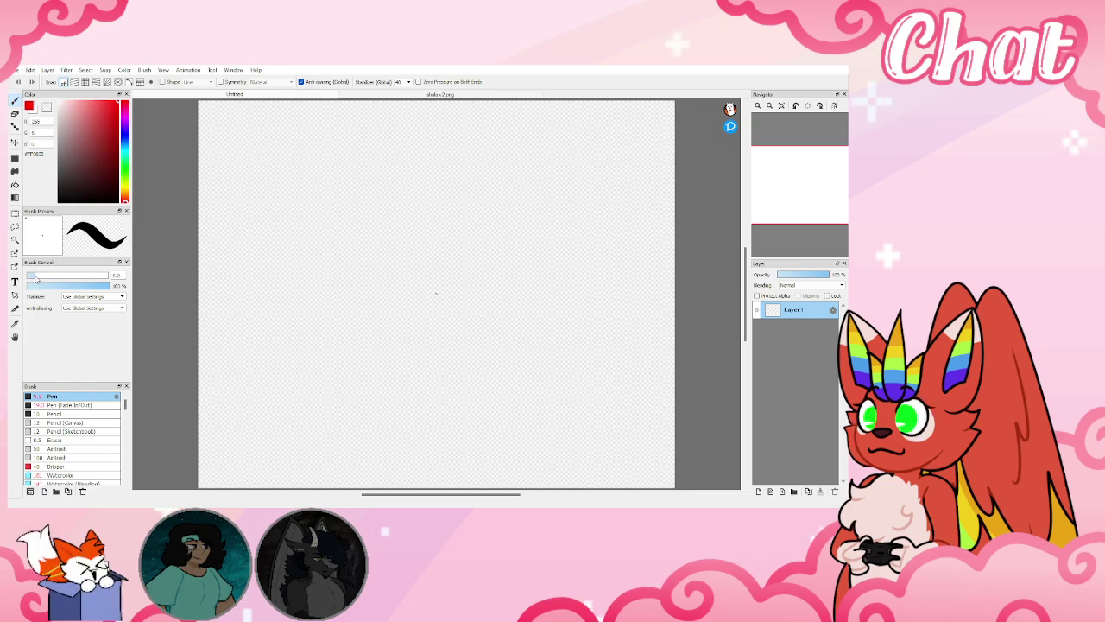
Copy the dragon picture into the blank canvas as a new layer and move the empty Layer1 above it
key("ctrl+z")
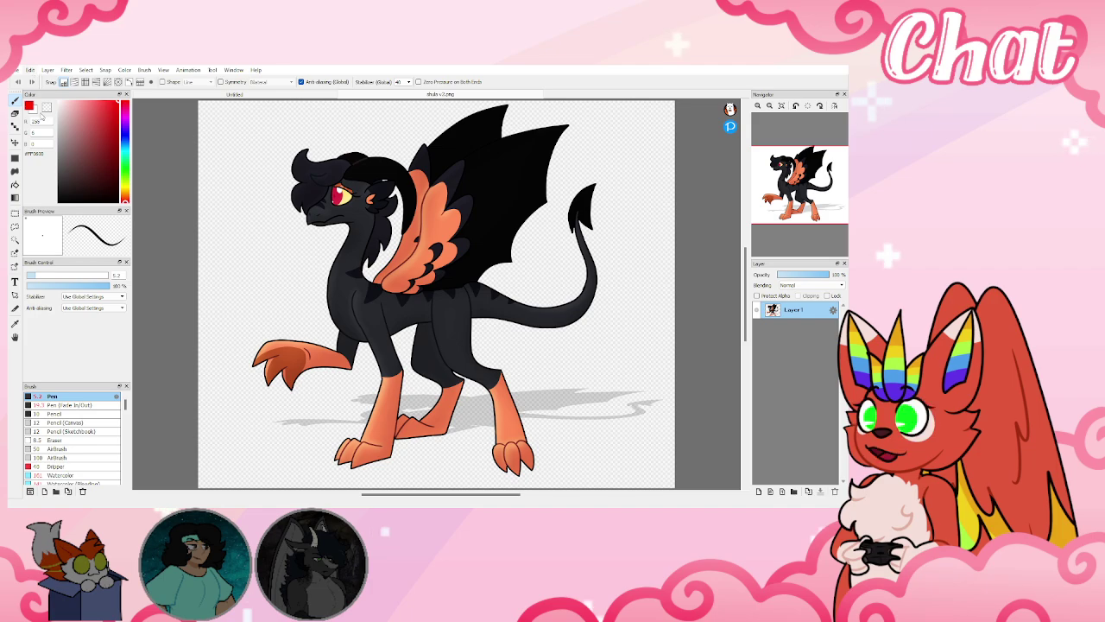
left_click(215, 93)
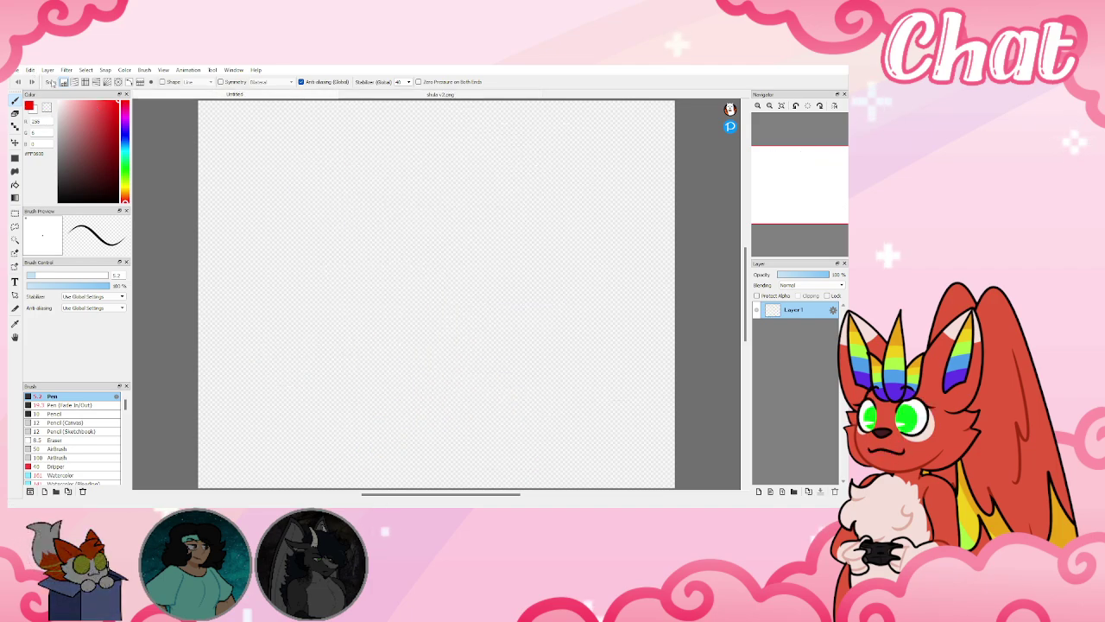
key("ctrl+v")
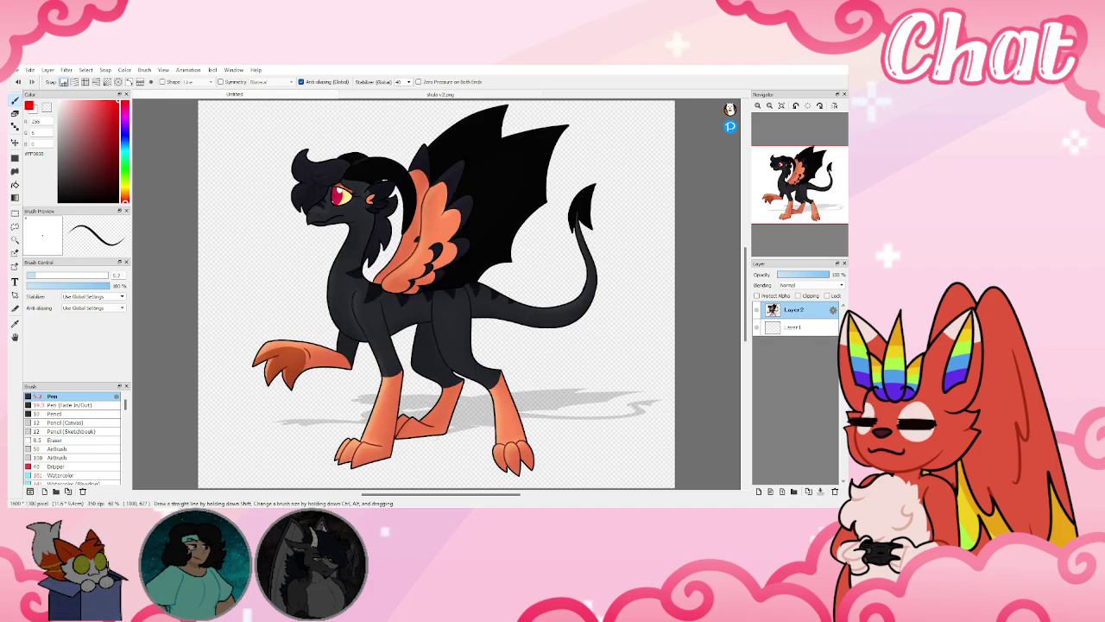
left_click_drag(786, 326, 793, 309)
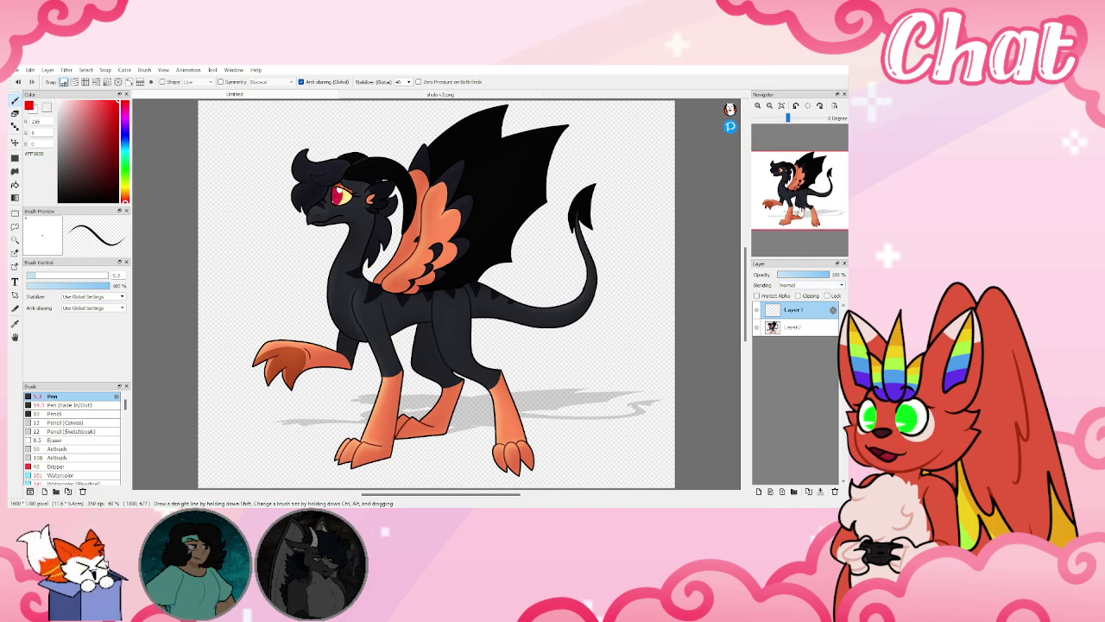
Lower the dragon layer's opacity to about 27% and make the empty Layer1 active
left_click(794, 275)
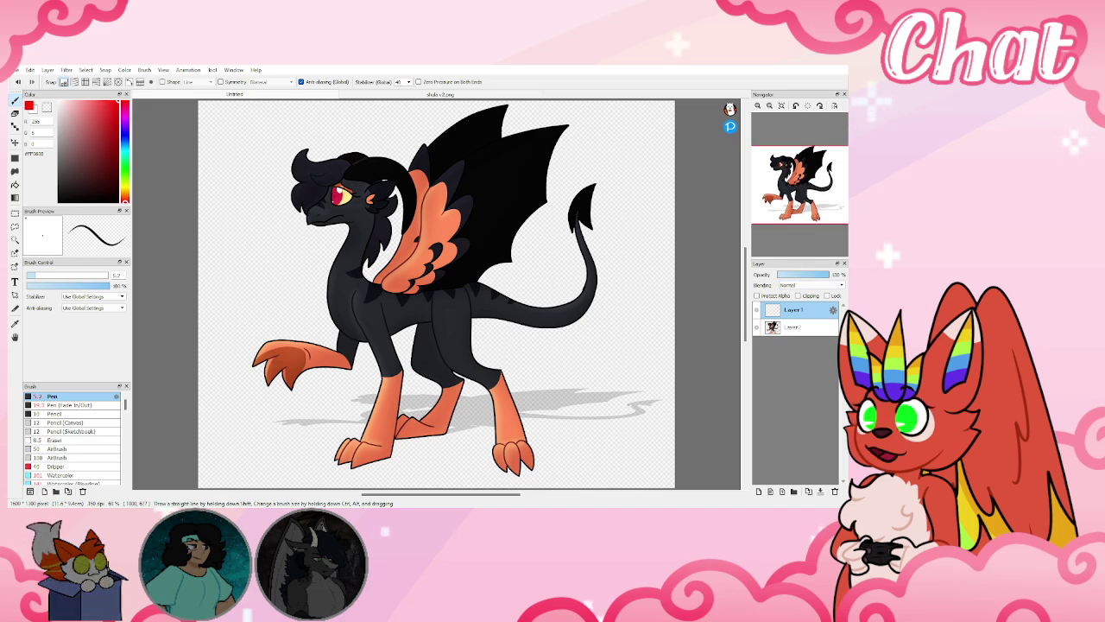
left_click(790, 327)
left_click(792, 275)
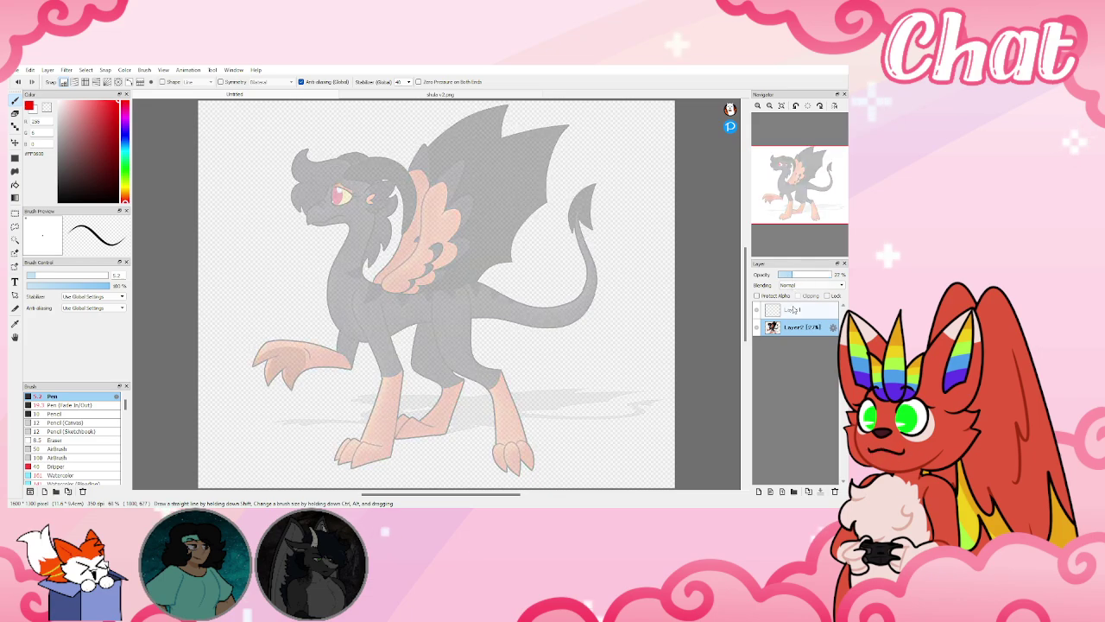
left_click(792, 309)
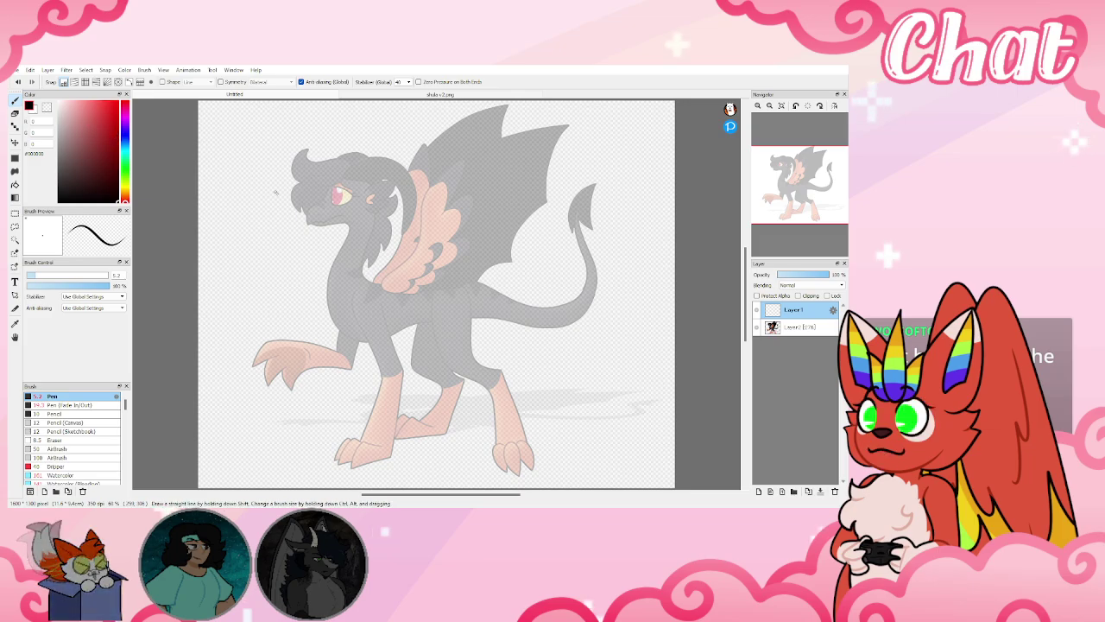
Trace the dragon's ear, inner ear and the tufts below it on Layer1 with the black Pen
left_click(757, 105)
left_click(757, 105)
left_click_drag(765, 168, 777, 173)
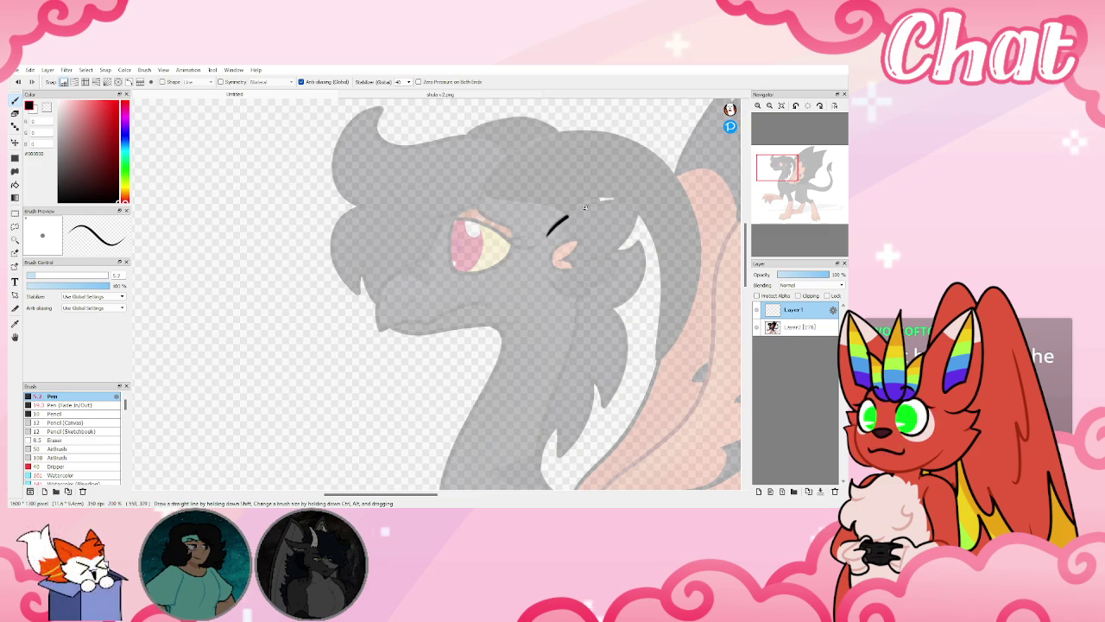
mouse_move(640, 198)
left_mouse_down()
mouse_move(626, 238)
mouse_move(594, 257)
mouse_move(625, 257)
mouse_move(583, 288)
left_mouse_up()
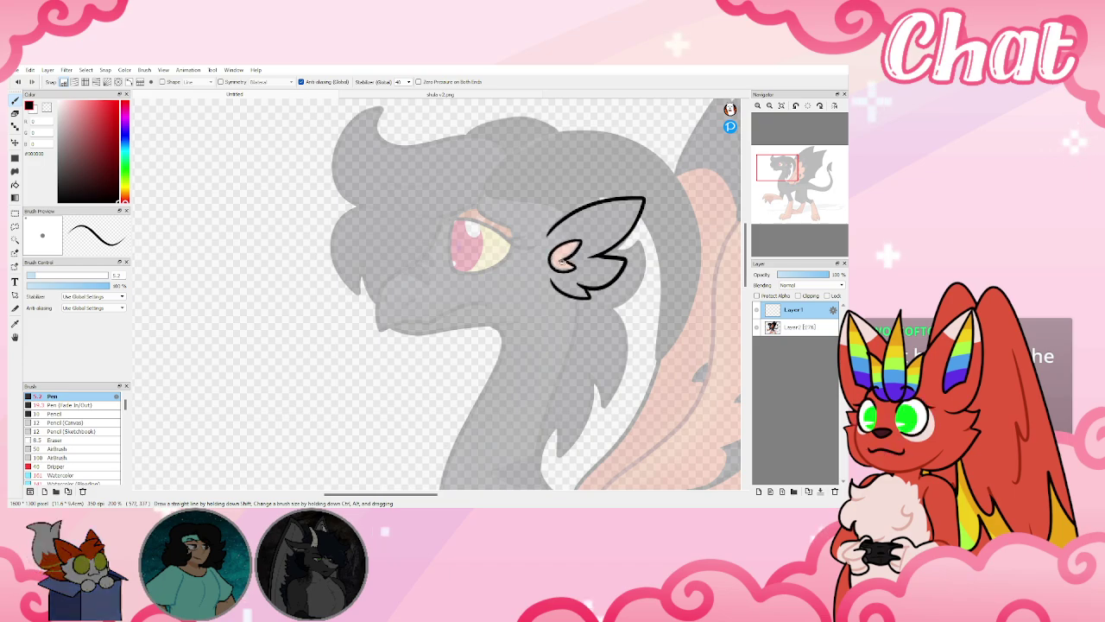
left_click_drag(448, 221, 475, 224)
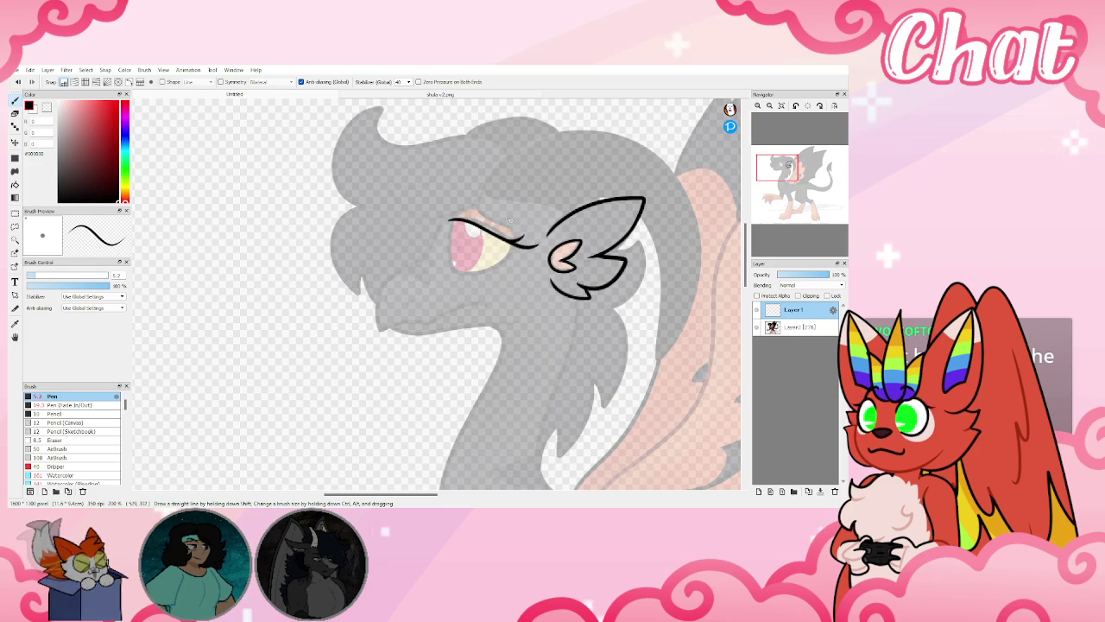
left_click_drag(479, 203, 481, 210)
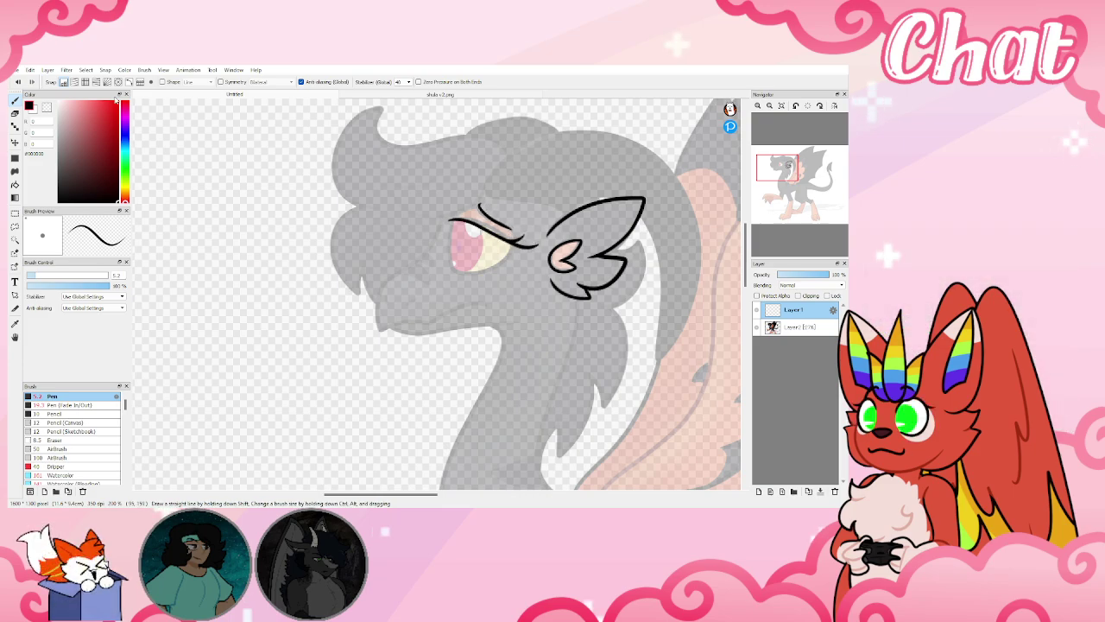
left_click(17, 81)
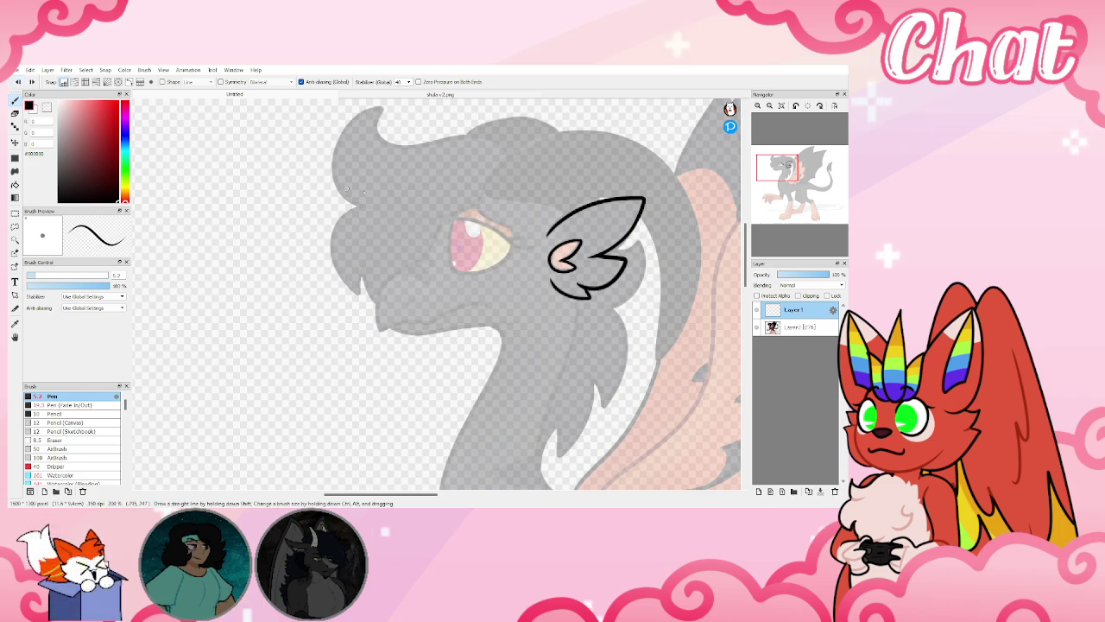
Trace the dragon's upper eyelid, the angled brow line above it and the full eye outline in black
left_click_drag(456, 218, 513, 244)
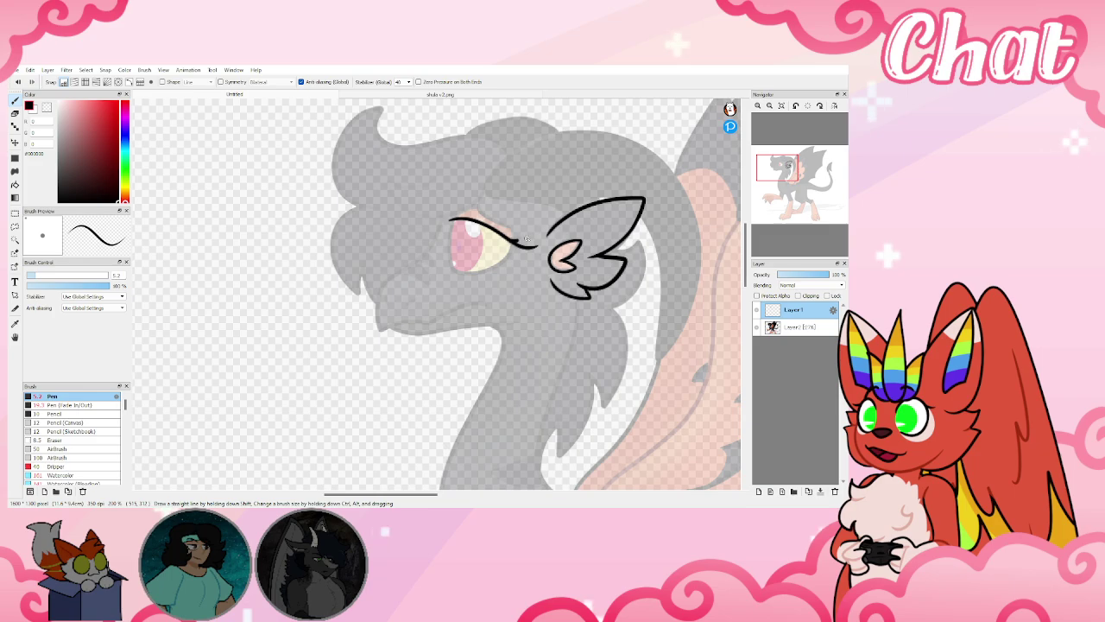
left_click_drag(477, 204, 516, 230)
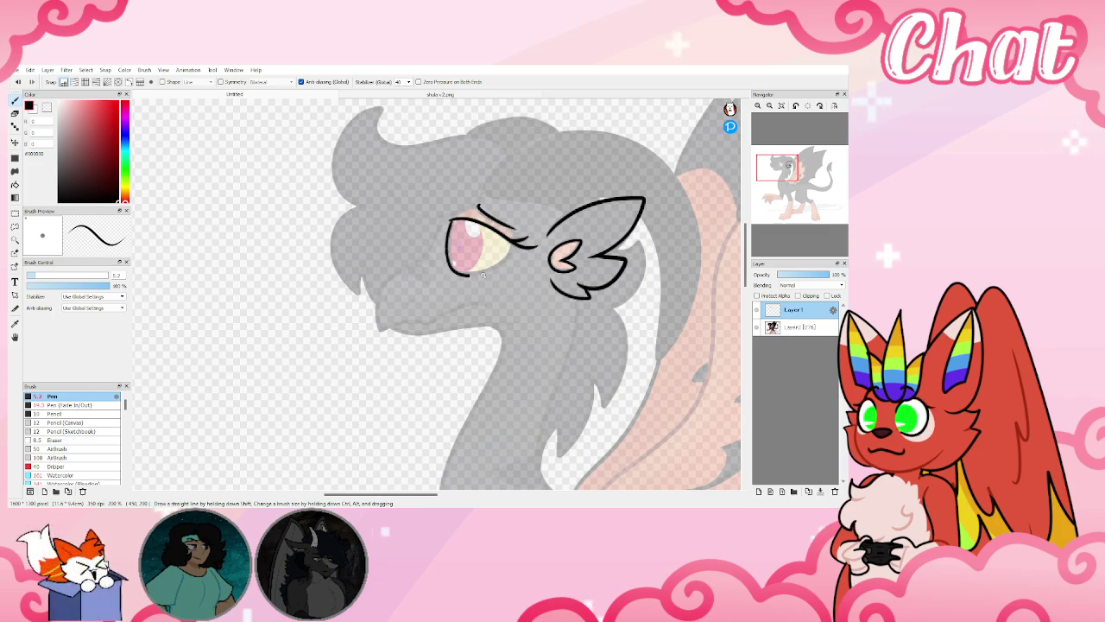
left_click_drag(484, 275, 511, 245)
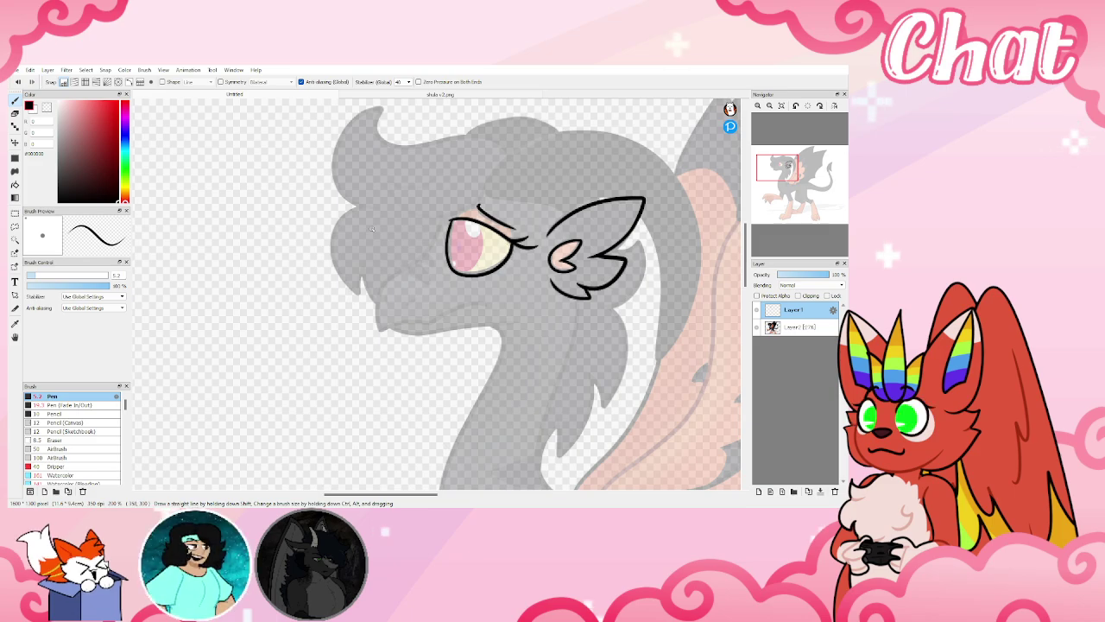
Trace the jagged fur tufts beside the neck and the long curved hair section sweeping down behind the ear in black
mouse_move(636, 251)
left_mouse_down()
mouse_move(496, 141)
mouse_move(573, 148)
mouse_move(536, 165)
mouse_move(523, 187)
mouse_move(529, 214)
mouse_move(493, 239)
mouse_move(512, 294)
mouse_move(490, 337)
mouse_move(476, 307)
mouse_move(449, 391)
left_mouse_up()
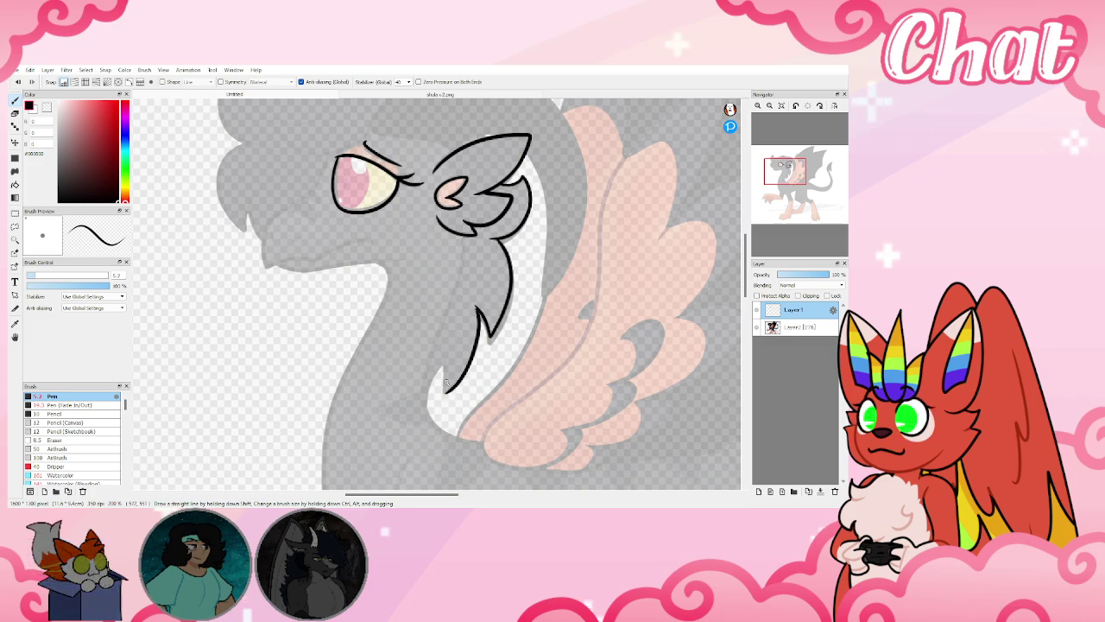
left_click_drag(569, 116, 545, 229)
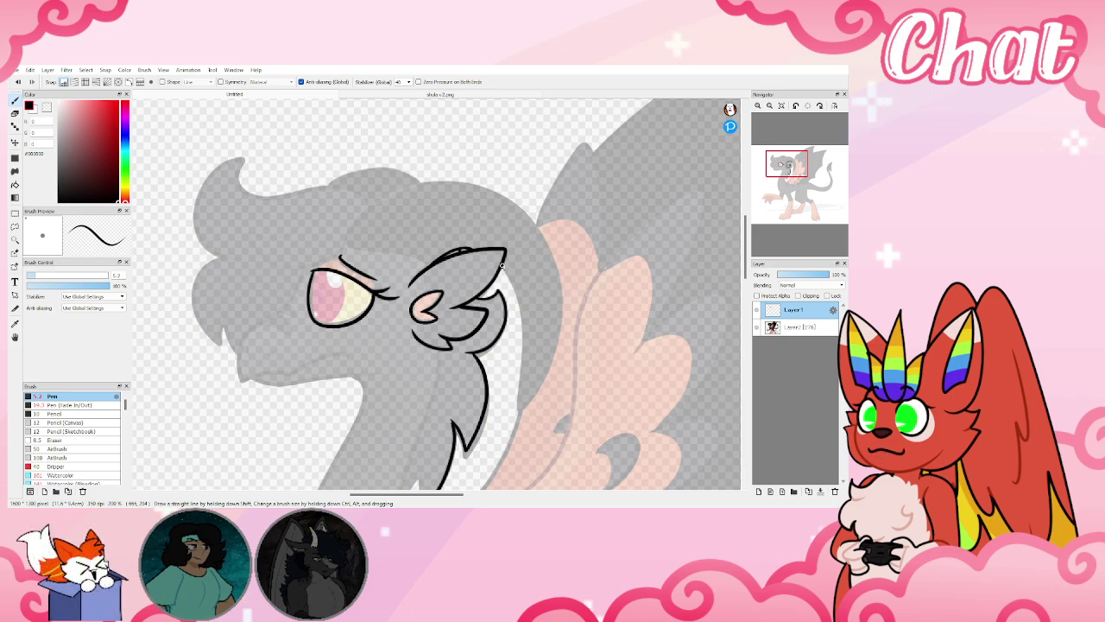
mouse_move(508, 275)
left_mouse_down()
mouse_move(523, 339)
mouse_move(518, 403)
left_mouse_up()
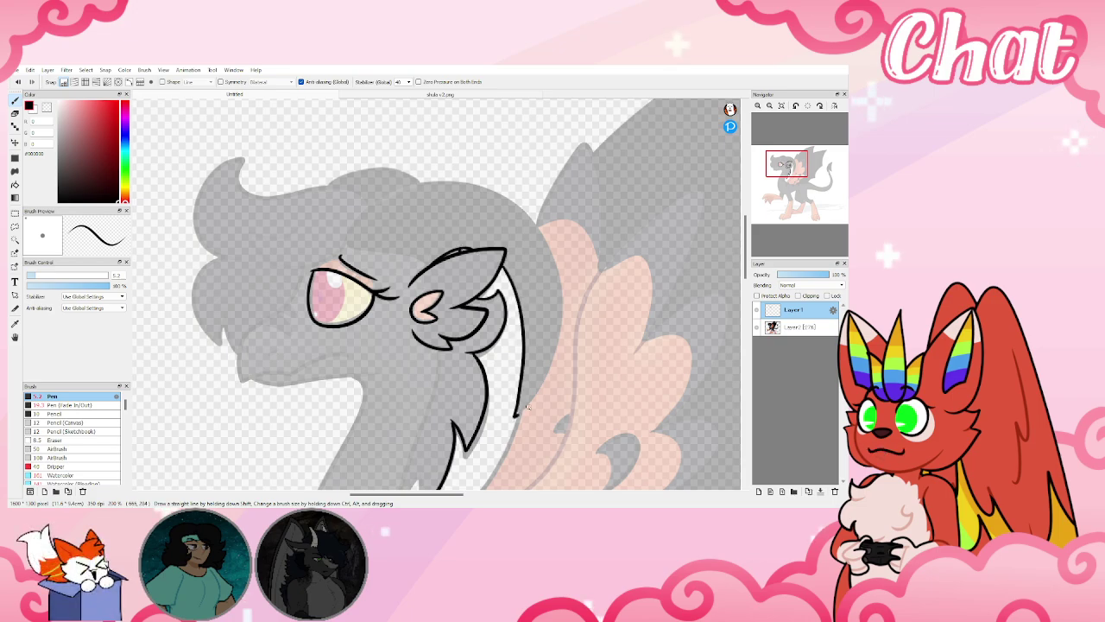
left_click(18, 81)
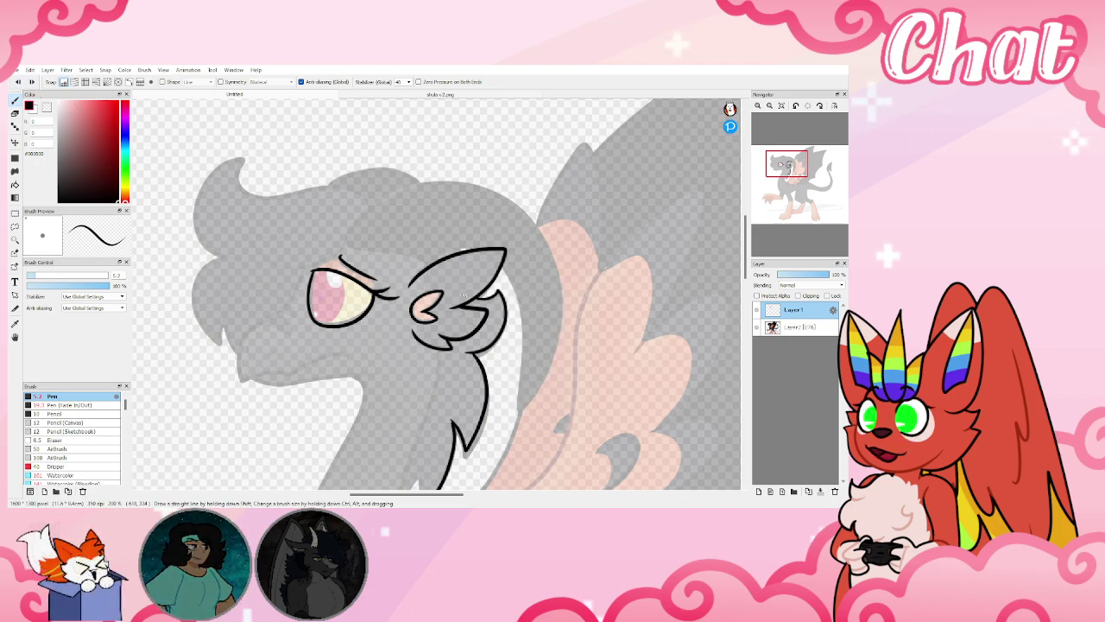
mouse_move(441, 254)
left_mouse_down()
mouse_move(505, 277)
mouse_move(514, 300)
mouse_move(512, 415)
mouse_move(540, 386)
mouse_move(561, 320)
mouse_move(553, 244)
mouse_move(508, 192)
left_mouse_up()
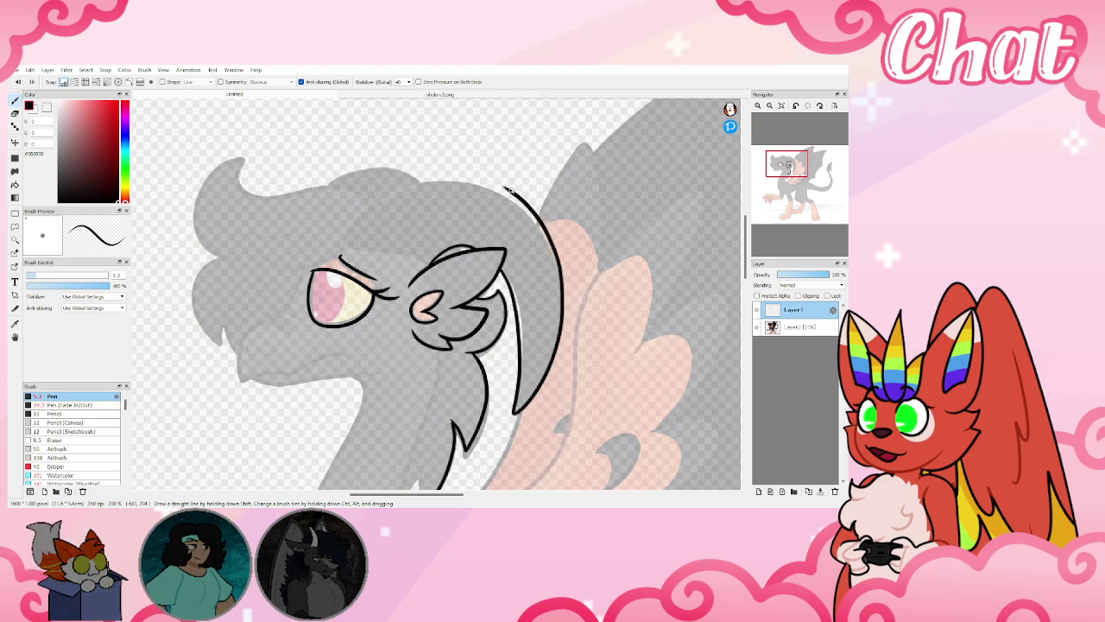
Trace the hair over the top of the head, the fringe above the eye and the curled forelock
mouse_move(442, 173)
left_mouse_down()
mouse_move(409, 178)
mouse_move(368, 207)
mouse_move(348, 246)
mouse_move(423, 259)
left_mouse_up()
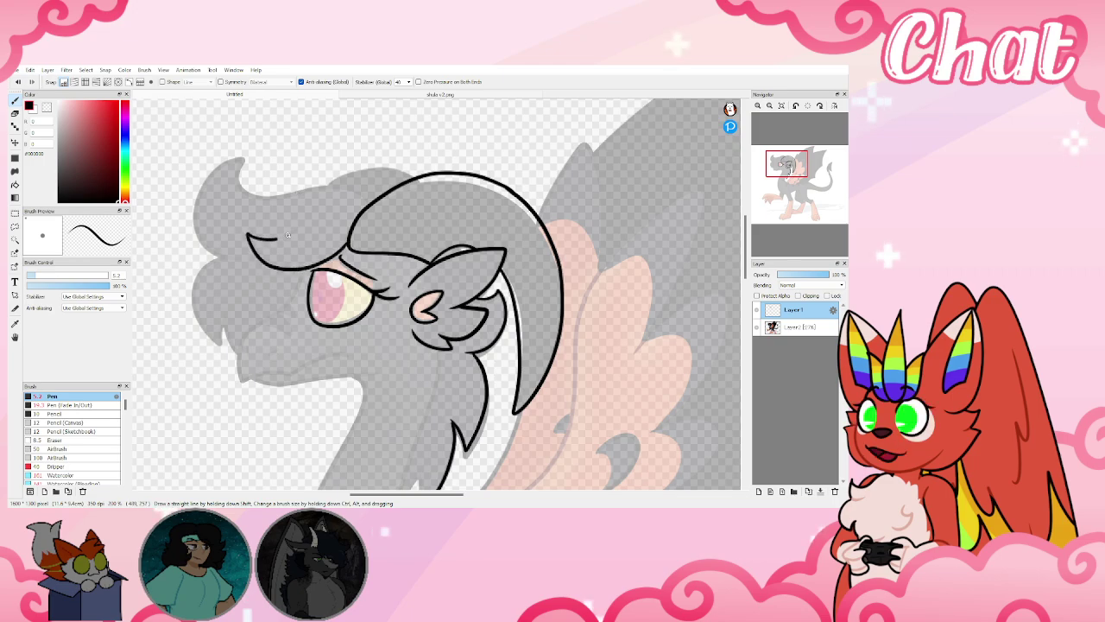
left_click_drag(288, 234, 291, 232)
mouse_move(248, 194)
left_mouse_down()
mouse_move(325, 186)
mouse_move(375, 201)
mouse_move(326, 186)
mouse_move(412, 170)
left_mouse_up()
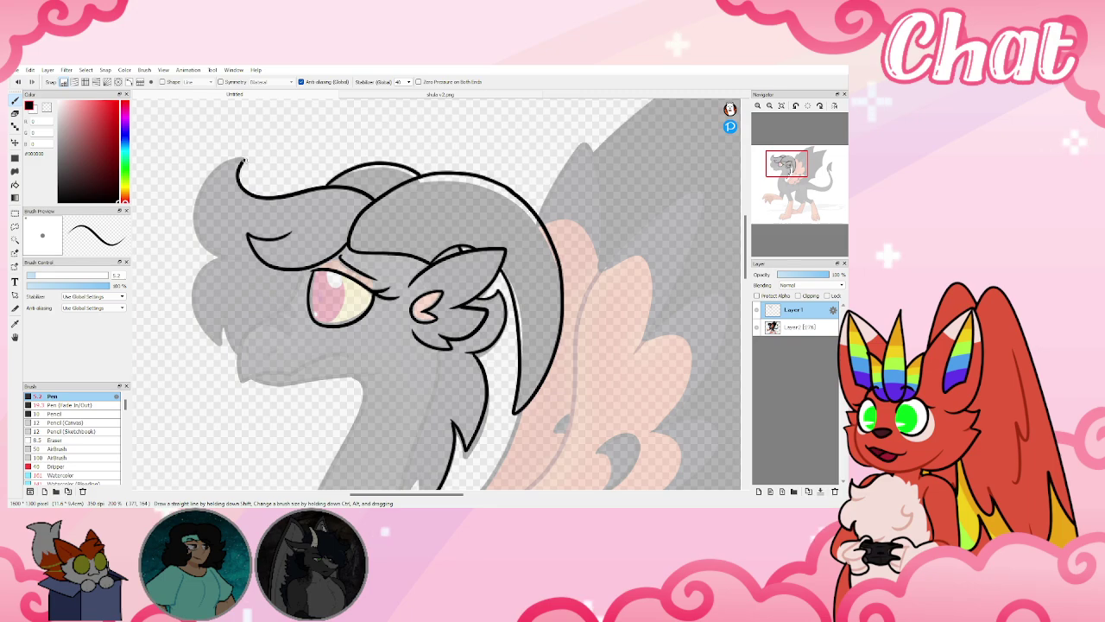
mouse_move(197, 198)
left_mouse_down()
mouse_move(192, 217)
mouse_move(228, 257)
left_mouse_up()
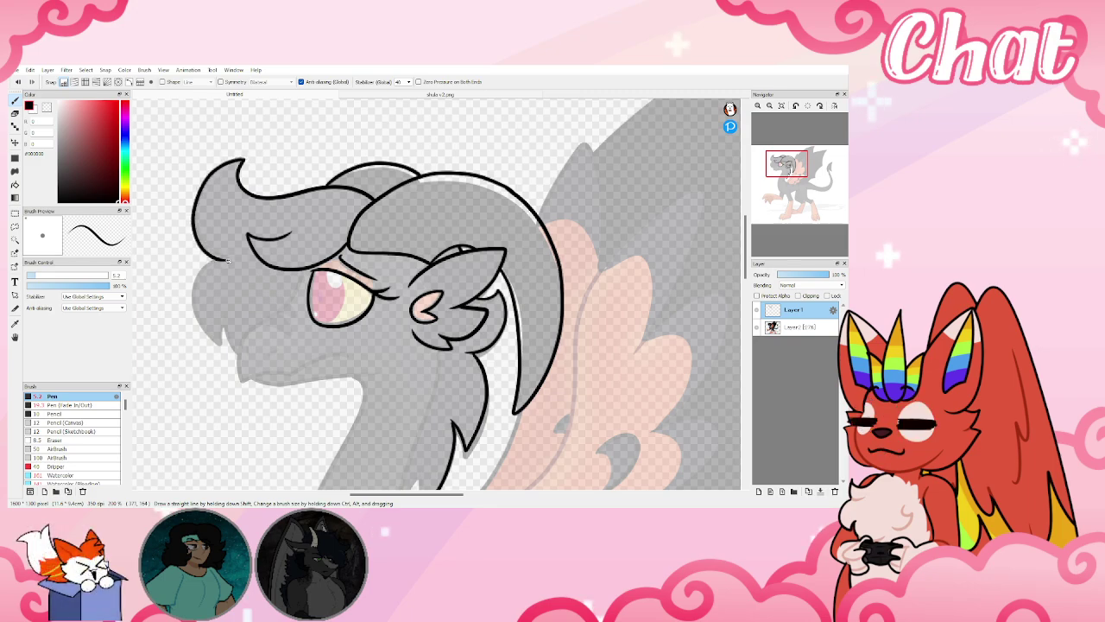
Trace the snout, mouth line and lower jaw, plus the hair lock hanging in front of the muzzle
mouse_move(761, 239)
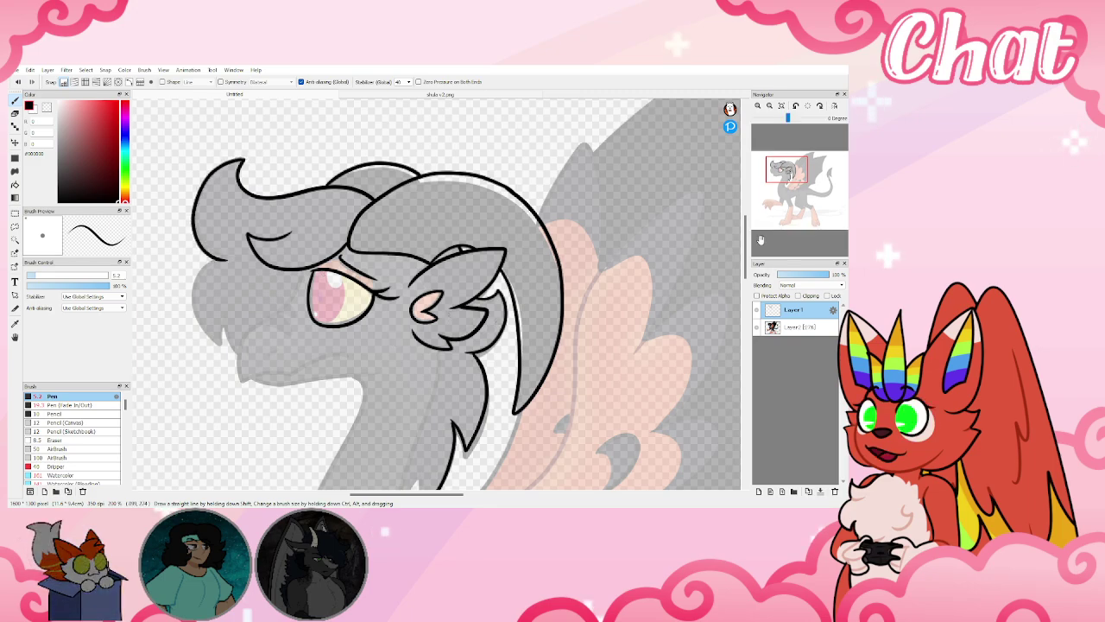
left_click_drag(783, 169, 776, 173)
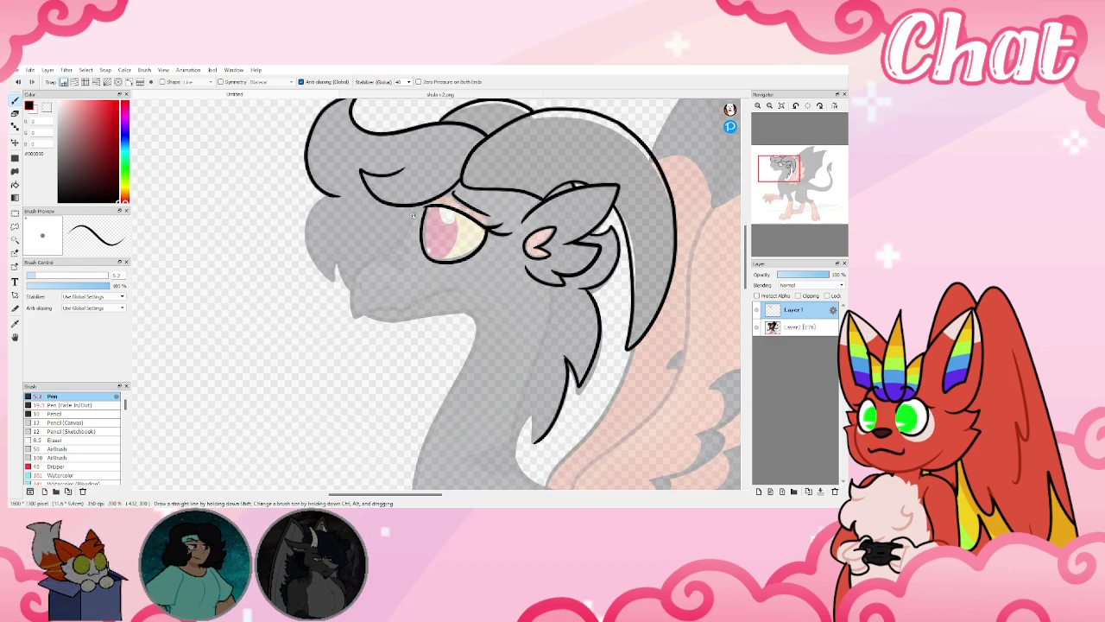
left_click_drag(415, 209, 376, 257)
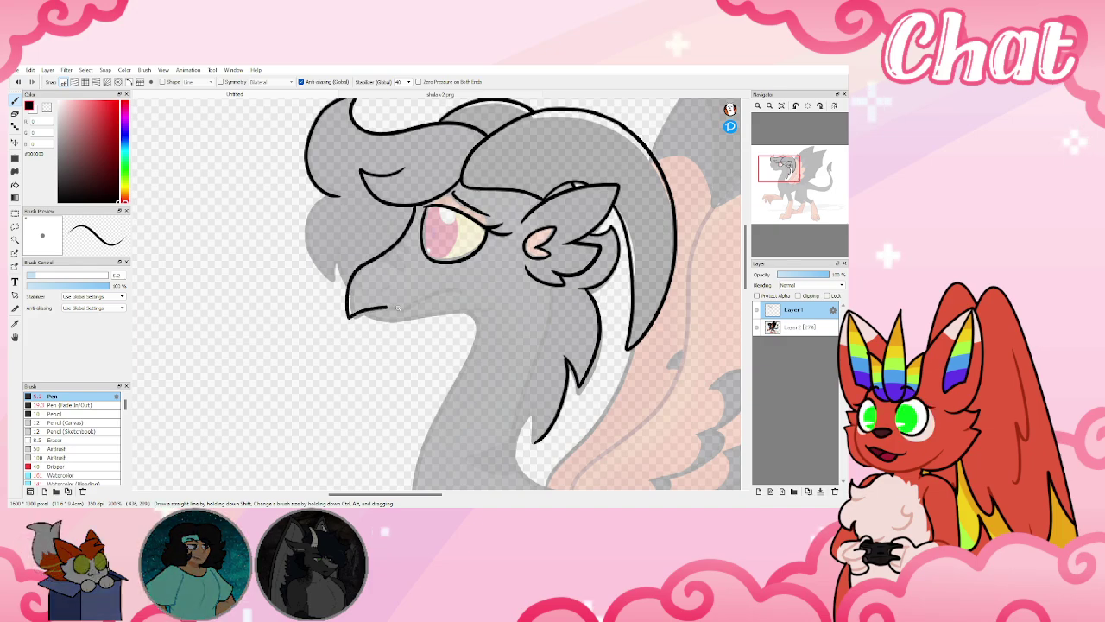
left_click_drag(424, 296, 466, 289)
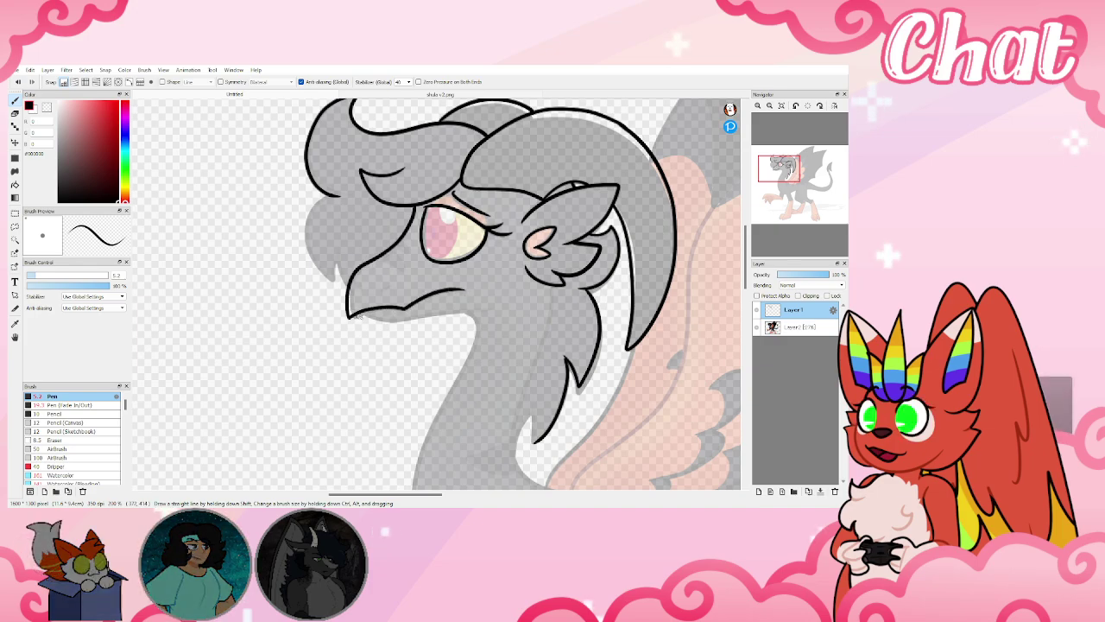
mouse_move(361, 314)
left_mouse_down()
mouse_move(404, 325)
mouse_move(496, 314)
left_mouse_up()
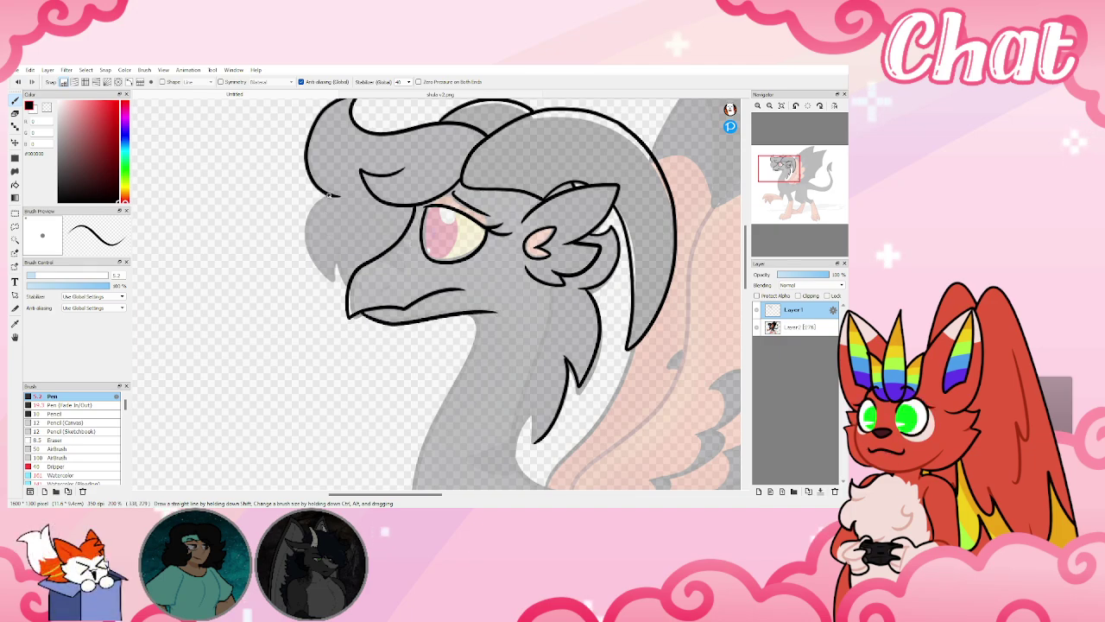
mouse_move(320, 197)
left_mouse_down()
mouse_move(315, 261)
mouse_move(336, 285)
left_mouse_up()
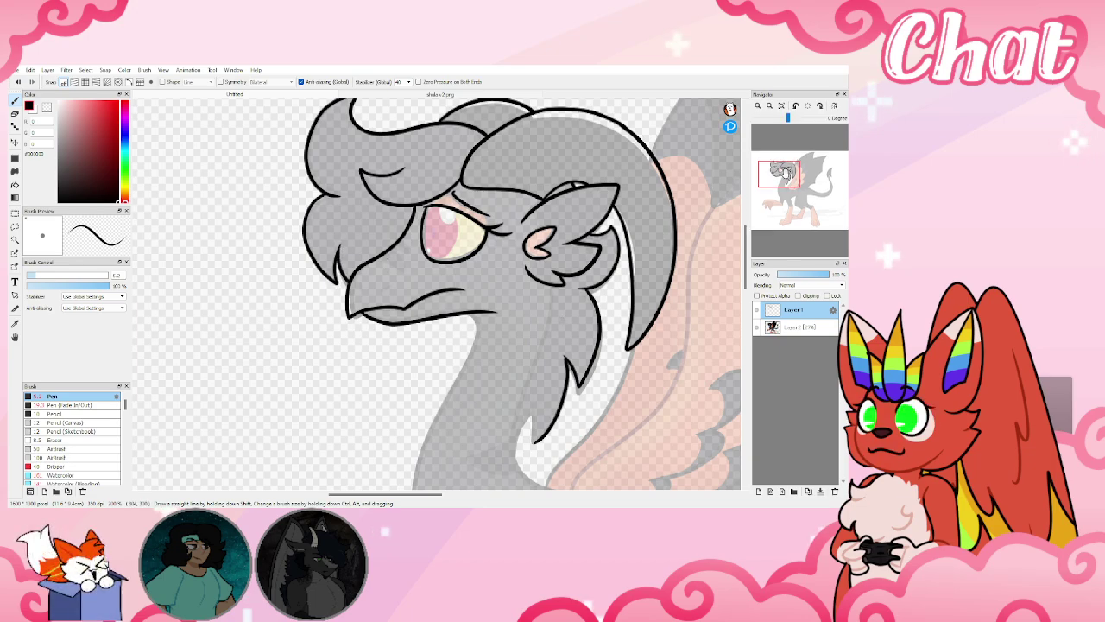
Trace the back of the neck down to the wing base and the lower inner feathers of the orange wing
left_click_drag(783, 172, 775, 183)
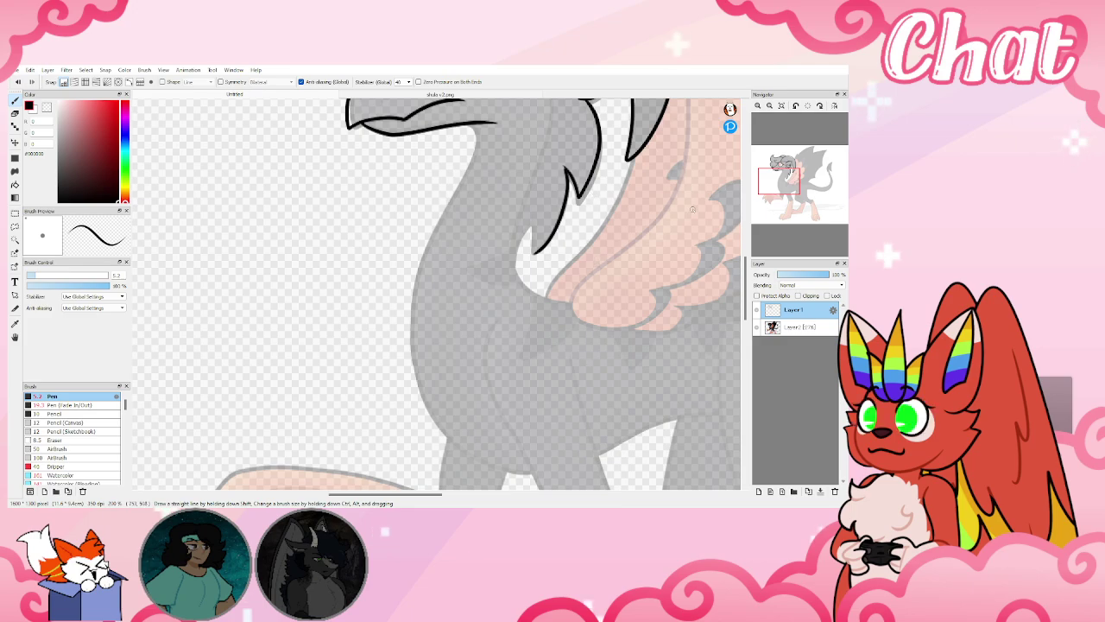
scroll(604, 225, "up", 5)
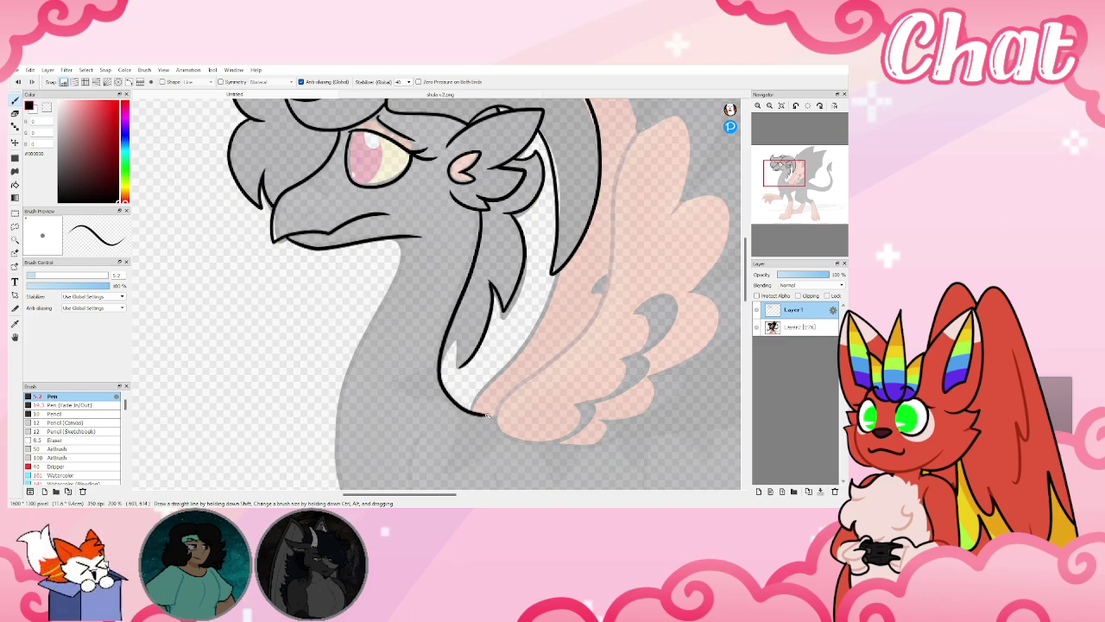
mouse_move(634, 311)
left_mouse_down()
mouse_move(669, 292)
mouse_move(679, 302)
mouse_move(656, 344)
mouse_move(626, 356)
mouse_move(652, 356)
mouse_move(651, 369)
mouse_move(576, 404)
mouse_move(595, 414)
mouse_move(578, 434)
mouse_move(499, 432)
left_mouse_up()
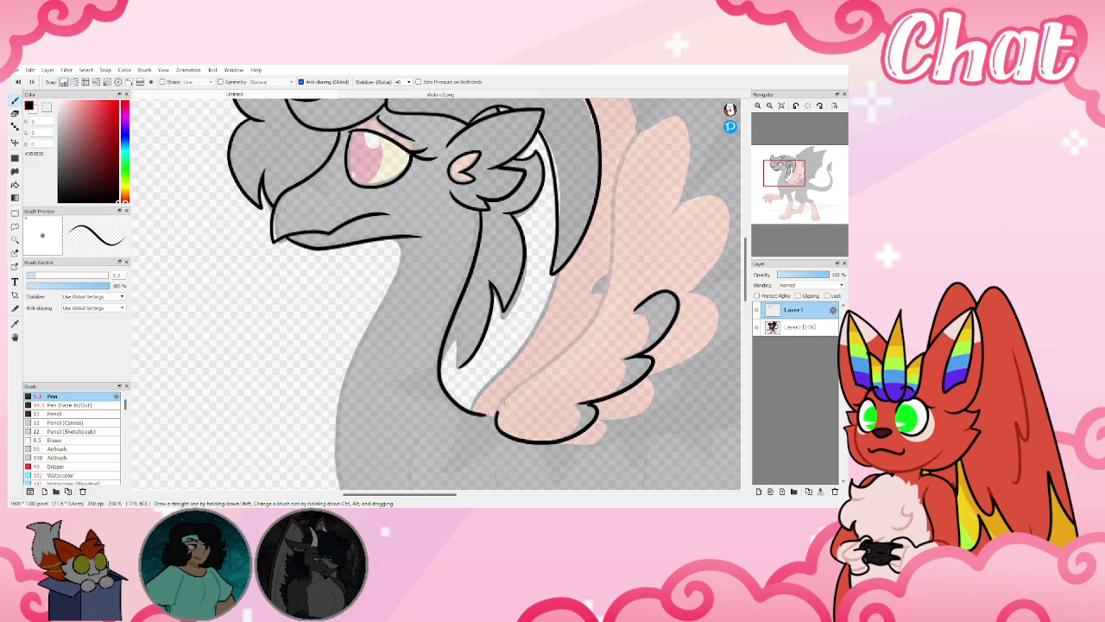
left_click_drag(539, 370, 578, 340)
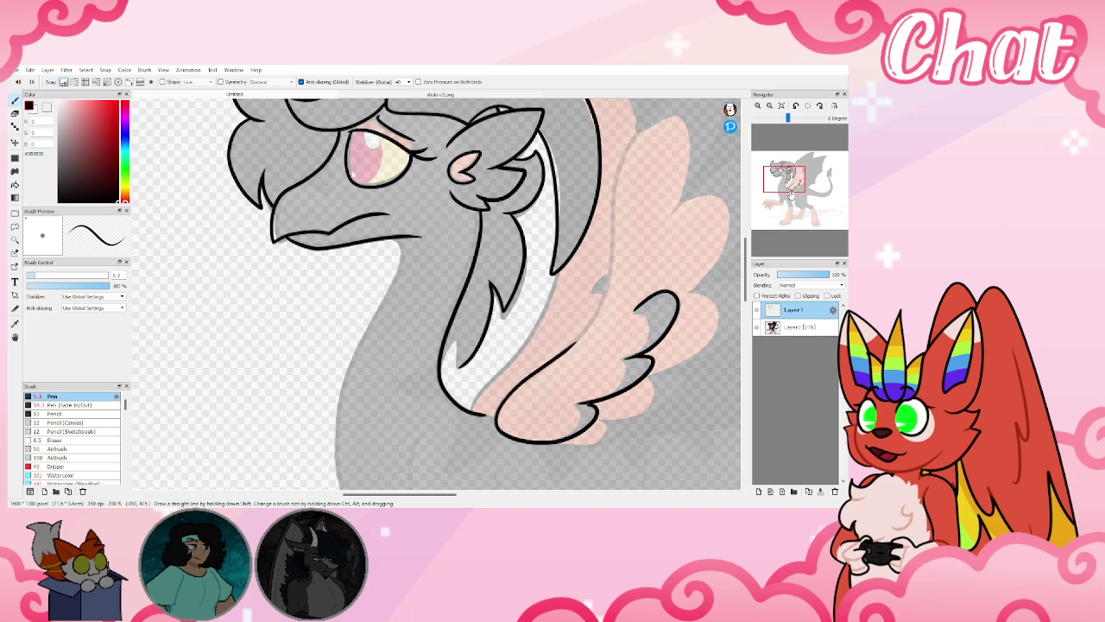
Trace the feathered wing's front edge up to its tip and the outer row of rounded feather ends
left_click(795, 169)
left_click_drag(795, 170, 795, 178)
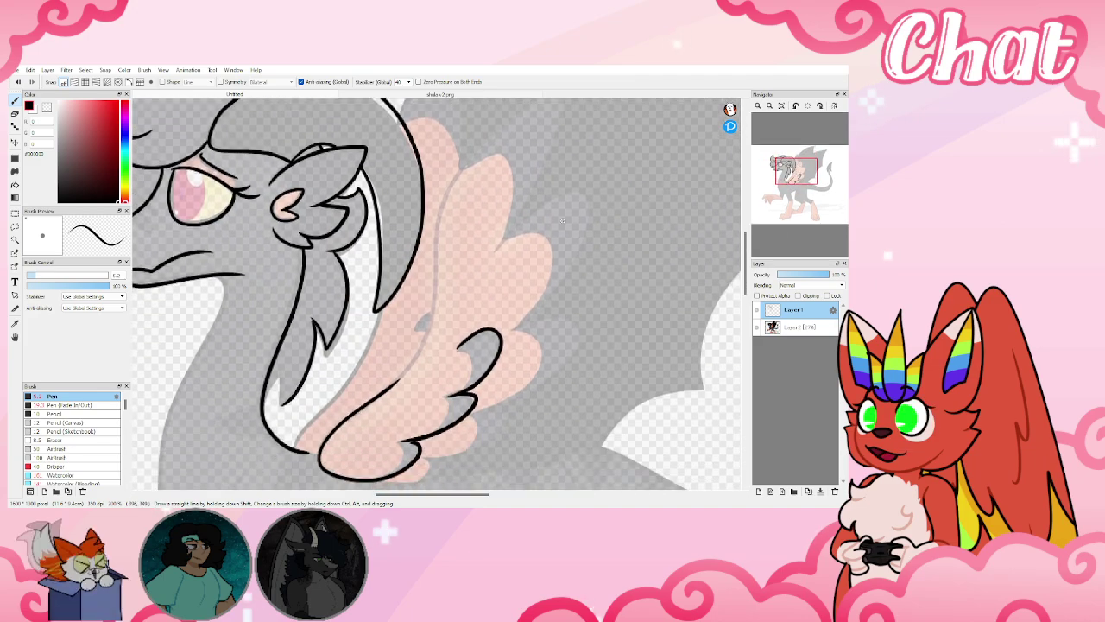
left_click(769, 106)
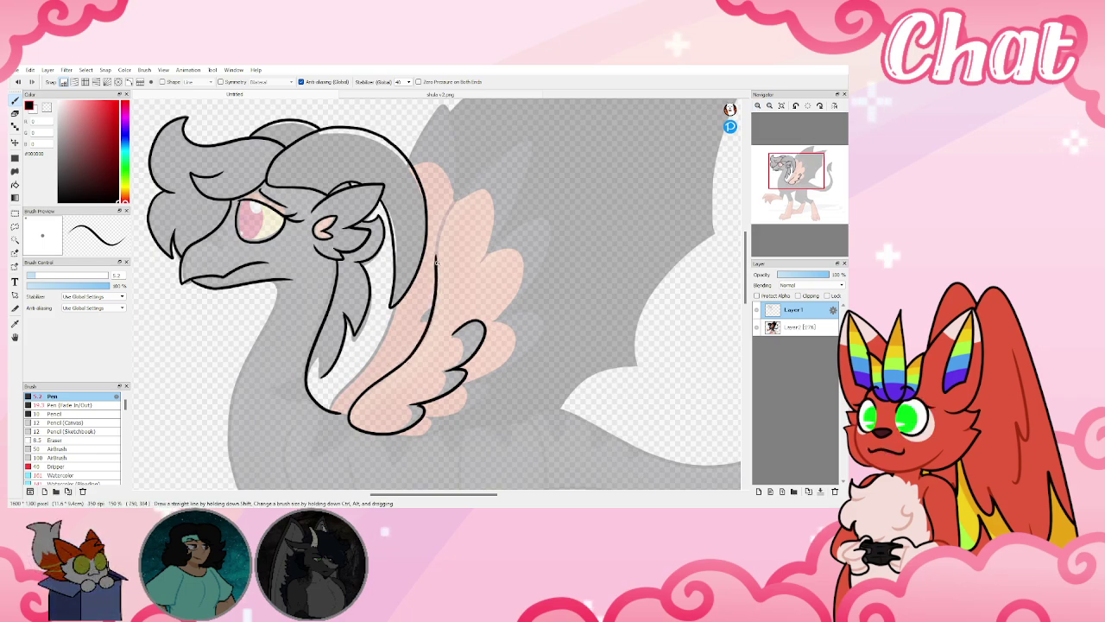
mouse_move(437, 260)
left_mouse_down()
mouse_move(437, 239)
mouse_move(499, 158)
mouse_move(538, 145)
left_mouse_up()
mouse_move(509, 223)
left_mouse_down()
mouse_move(471, 269)
mouse_move(527, 225)
mouse_move(545, 221)
mouse_move(552, 238)
mouse_move(539, 276)
mouse_move(488, 325)
left_mouse_up()
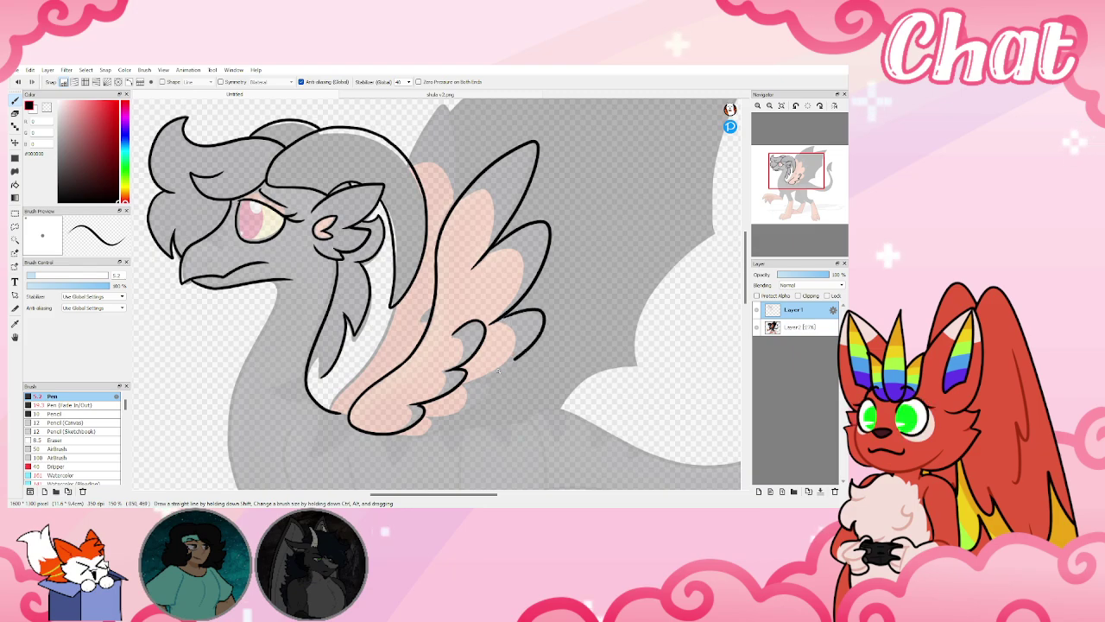
left_click_drag(466, 387, 480, 397)
left_click_drag(420, 437, 407, 434)
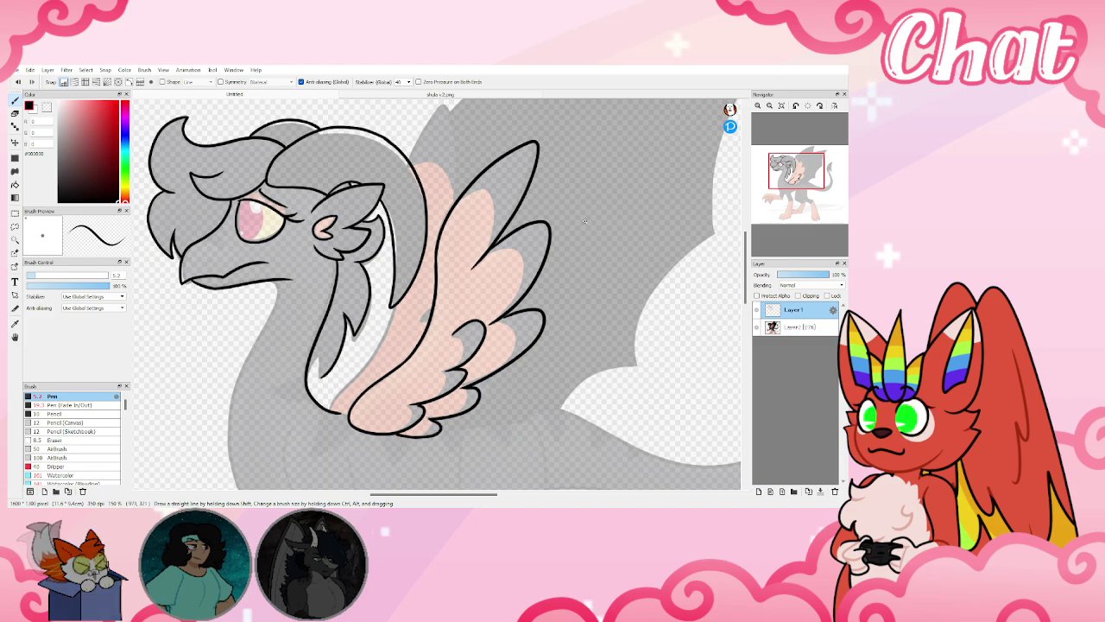
left_click_drag(796, 176, 810, 170)
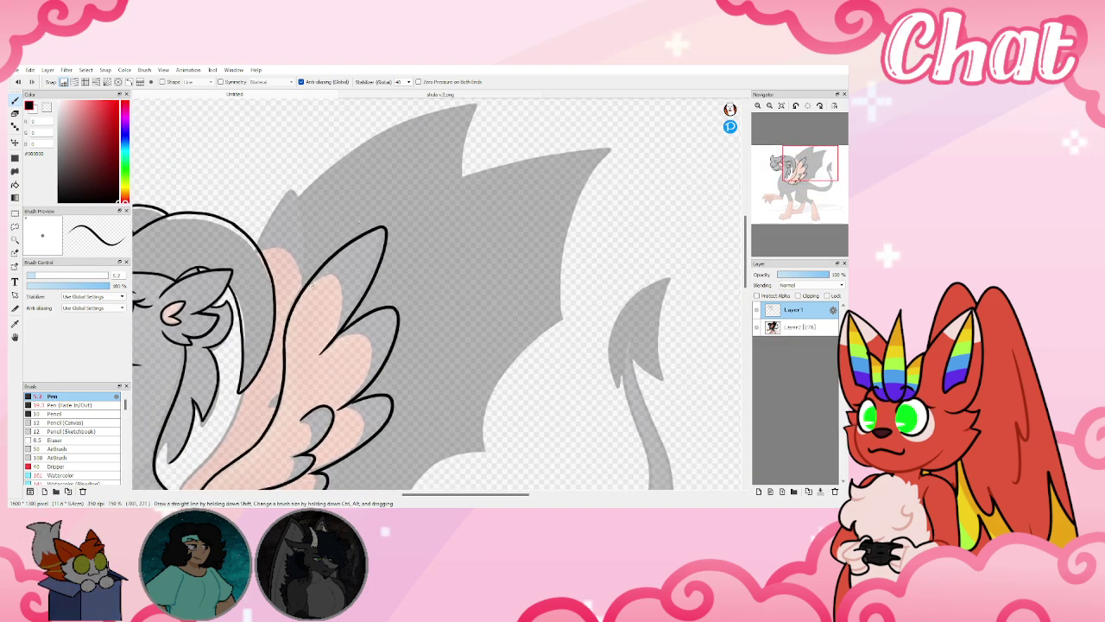
mouse_move(306, 285)
left_mouse_down()
mouse_move(500, 142)
mouse_move(528, 135)
left_mouse_up()
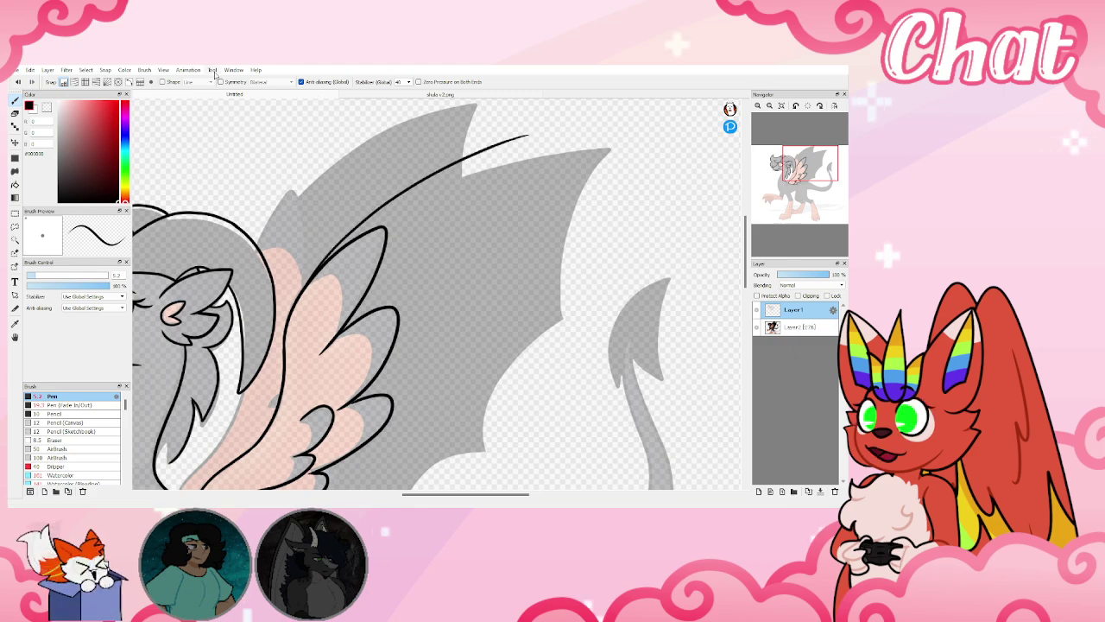
key("ctrl+z")
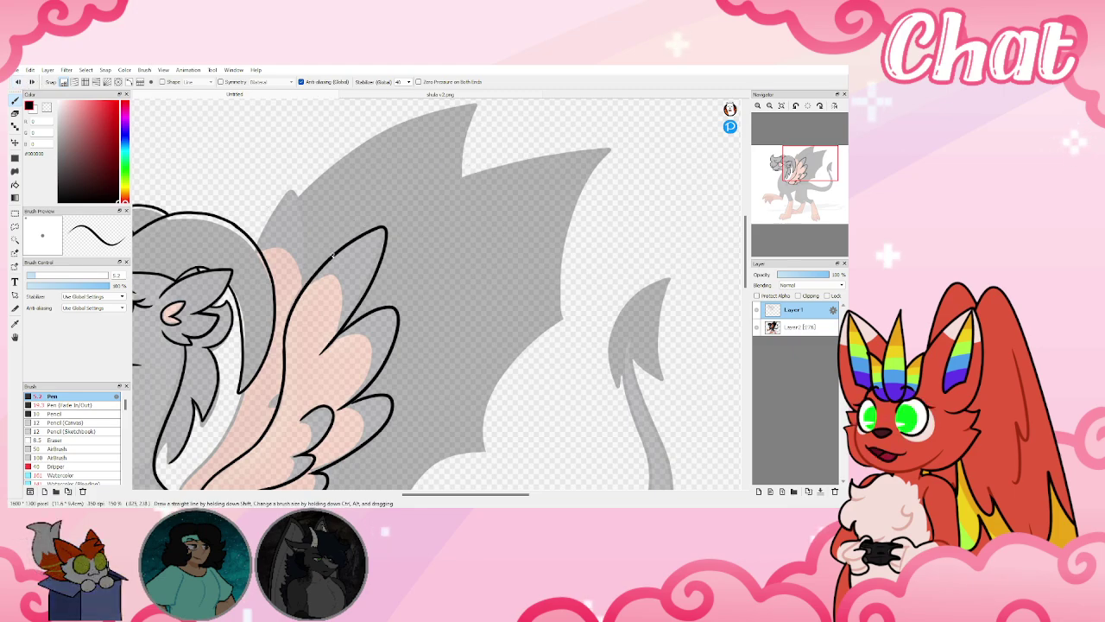
mouse_move(325, 261)
left_mouse_down()
mouse_move(469, 168)
mouse_move(611, 155)
left_mouse_up()
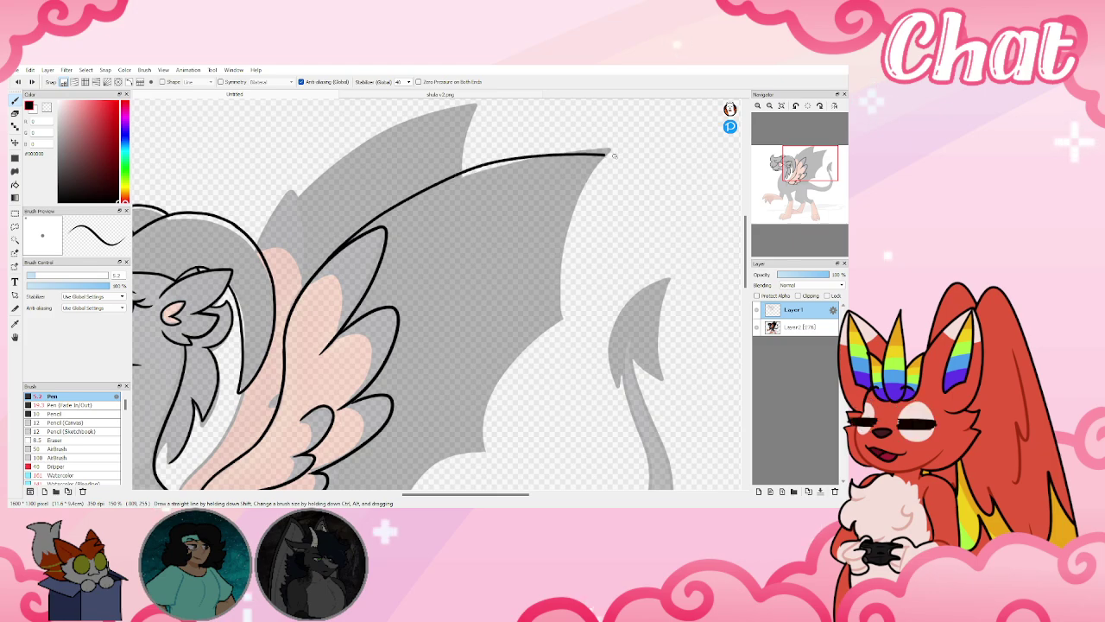
left_click(17, 81)
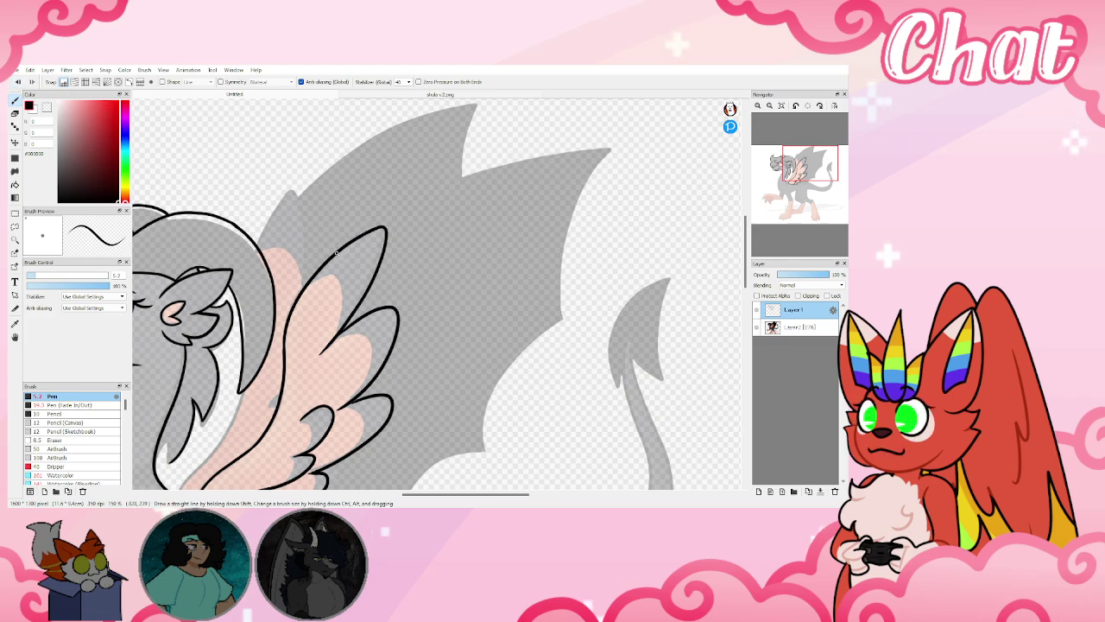
Trace the large membrane wing's upper edge out to its pointed tip and the curved outer edge down from it
mouse_move(337, 252)
left_mouse_down()
mouse_move(406, 202)
mouse_move(525, 155)
mouse_move(610, 151)
mouse_move(584, 195)
mouse_move(566, 268)
left_mouse_up()
key("ctrl+z")
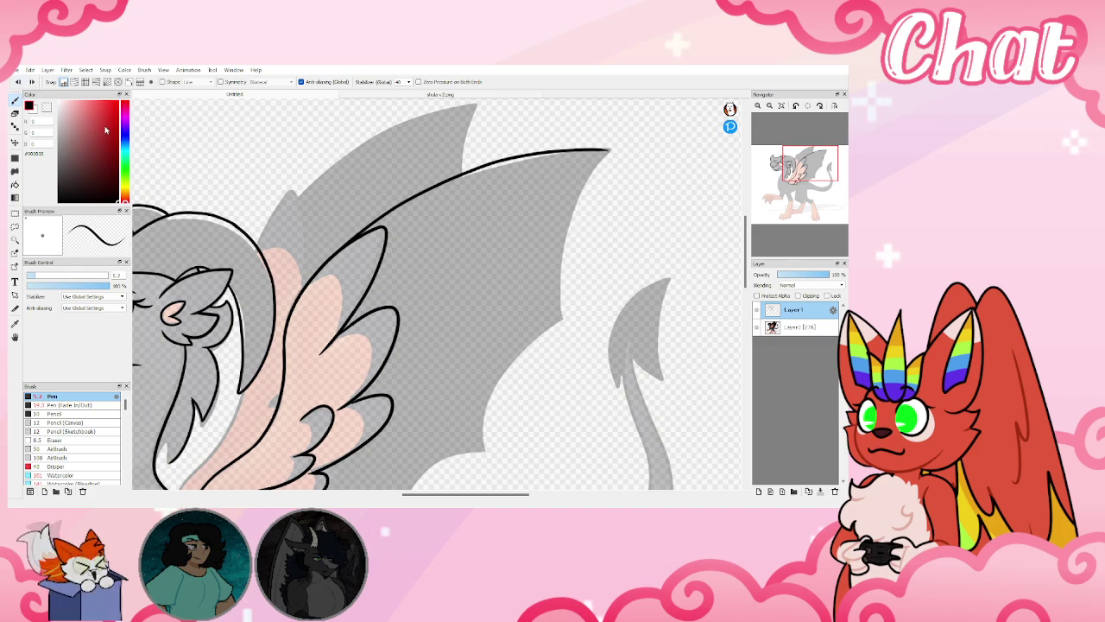
mouse_move(608, 150)
left_mouse_down()
mouse_move(556, 209)
mouse_move(540, 271)
mouse_move(560, 309)
left_mouse_up()
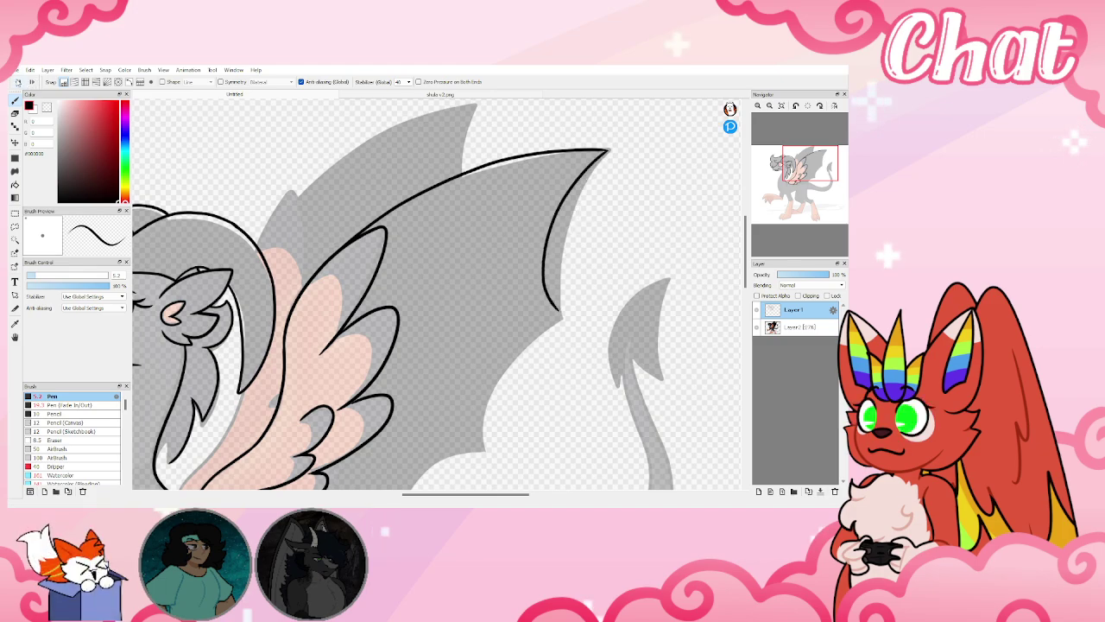
left_click(19, 81)
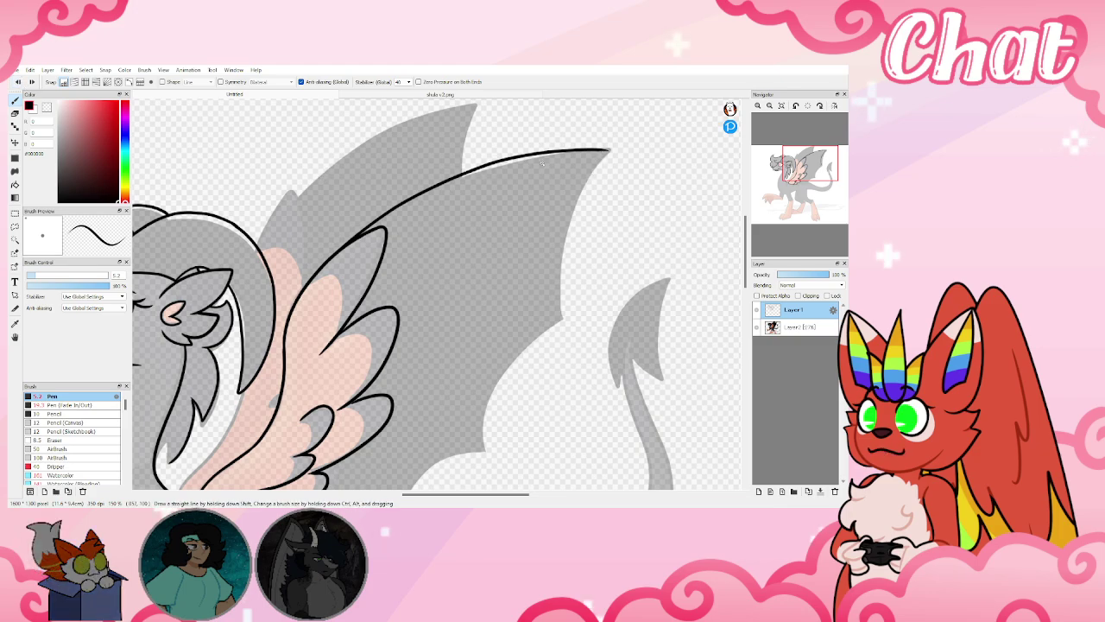
mouse_move(607, 151)
left_mouse_down()
mouse_move(568, 209)
mouse_move(563, 312)
left_mouse_up()
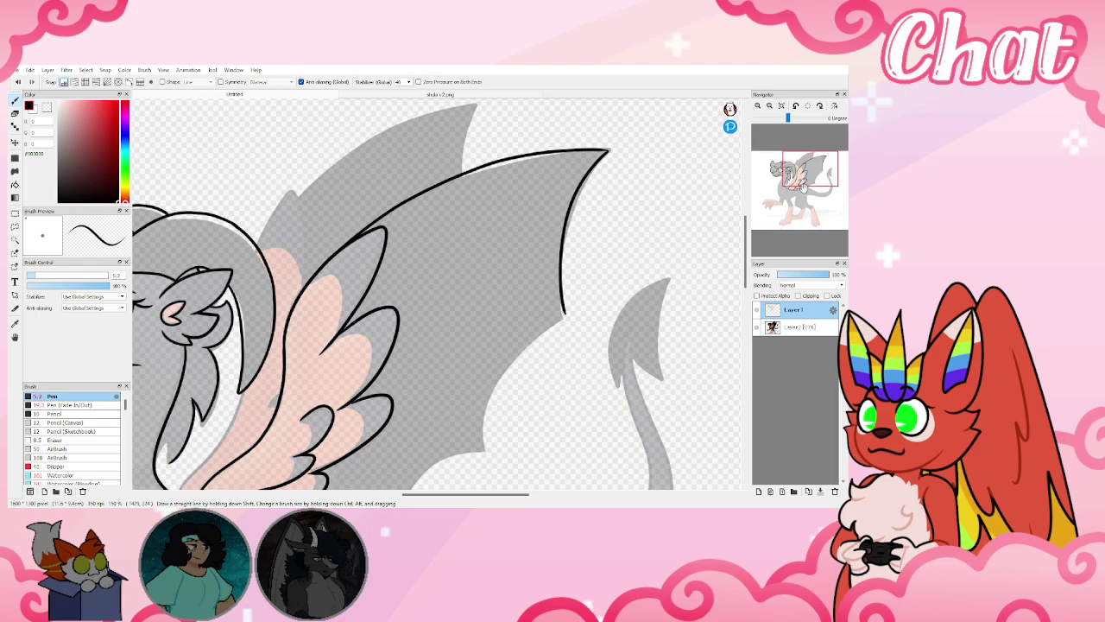
Raise the dragon picture layer's opacity to about 40% and make Layer1 active again
mouse_move(400, 433)
left_mouse_down()
mouse_move(428, 236)
mouse_move(467, 273)
left_mouse_up()
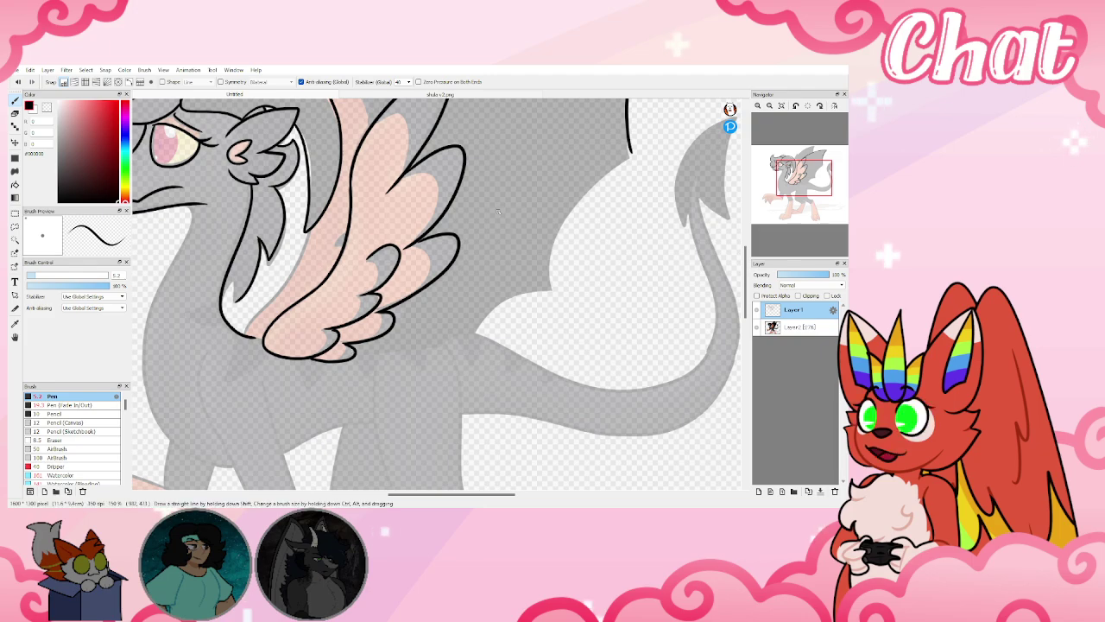
left_click(799, 326)
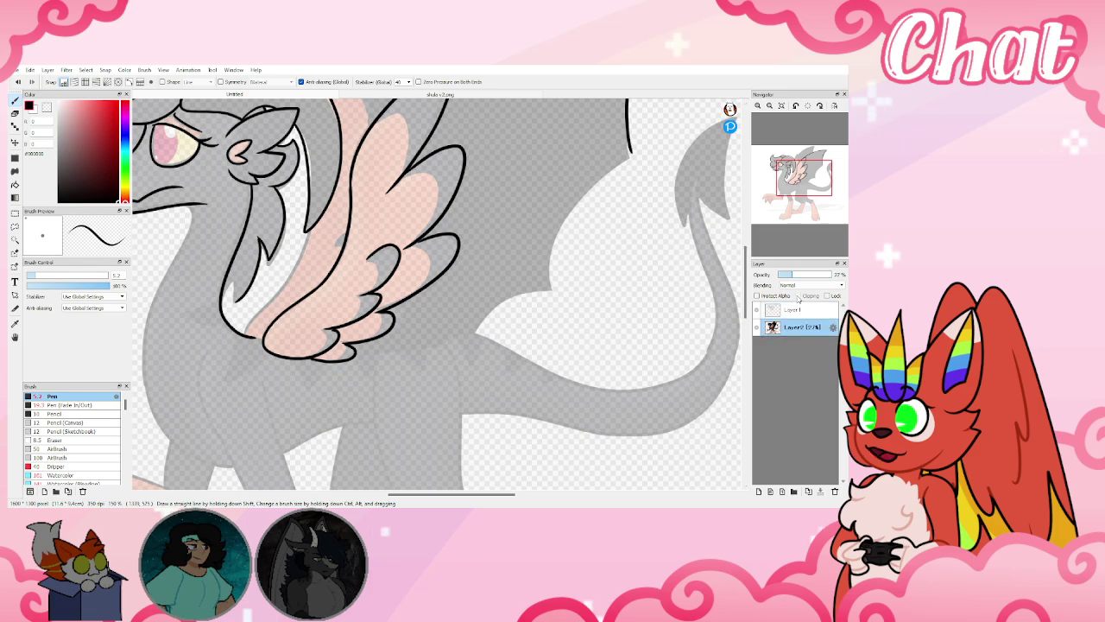
left_click(800, 274)
left_click_drag(801, 274, 830, 275)
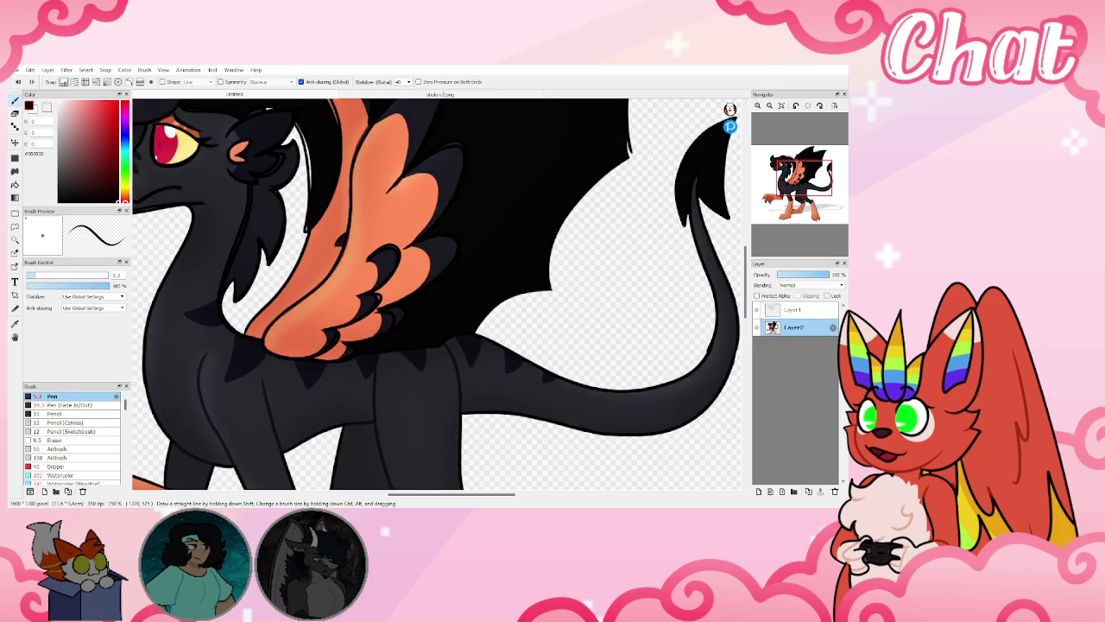
left_click(797, 275)
left_click(790, 309)
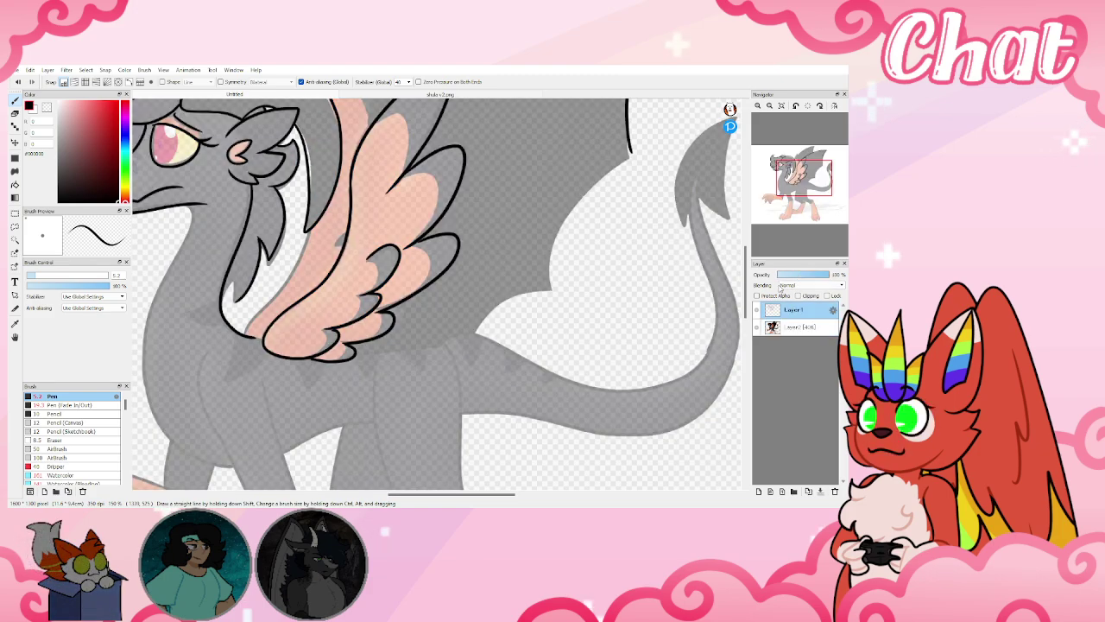
Trace the large membrane wing's scalloped lower edge, the rounded hump at its base and the back line to the feathered wing
mouse_move(632, 154)
left_mouse_down()
mouse_move(567, 205)
mouse_move(554, 260)
mouse_move(563, 292)
left_mouse_up()
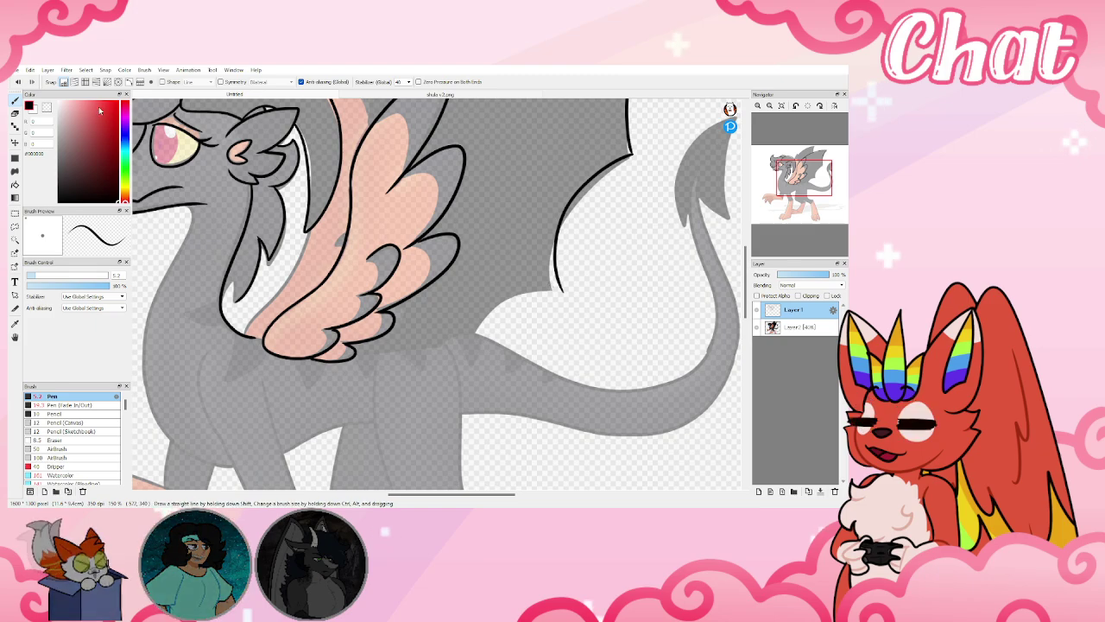
key("ctrl+z")
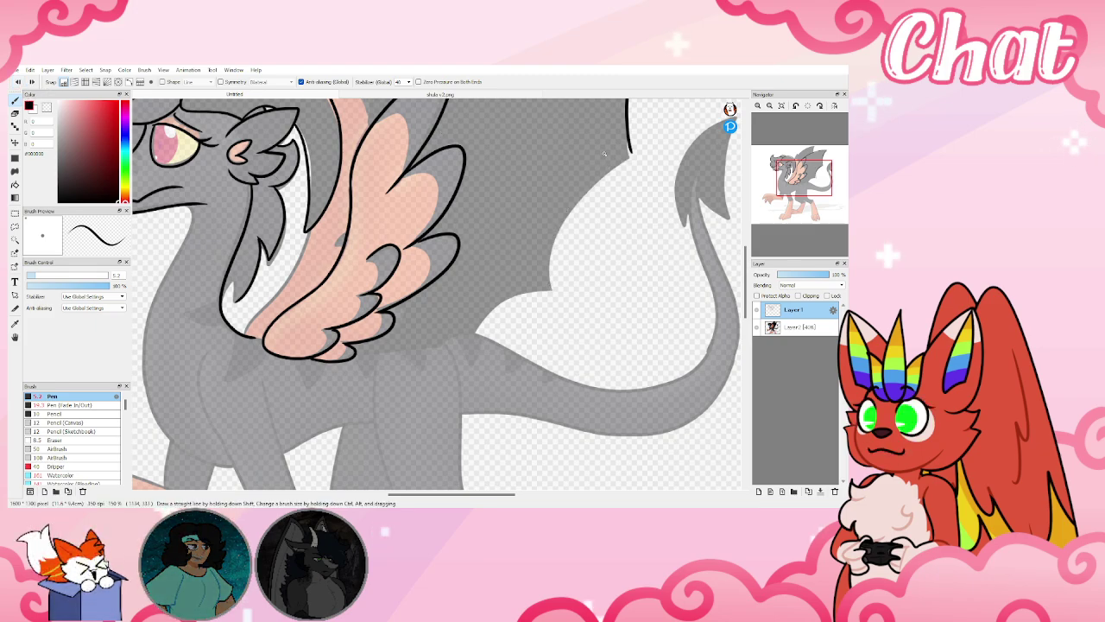
mouse_move(631, 153)
left_mouse_down()
mouse_move(568, 205)
mouse_move(549, 290)
mouse_move(481, 323)
left_mouse_up()
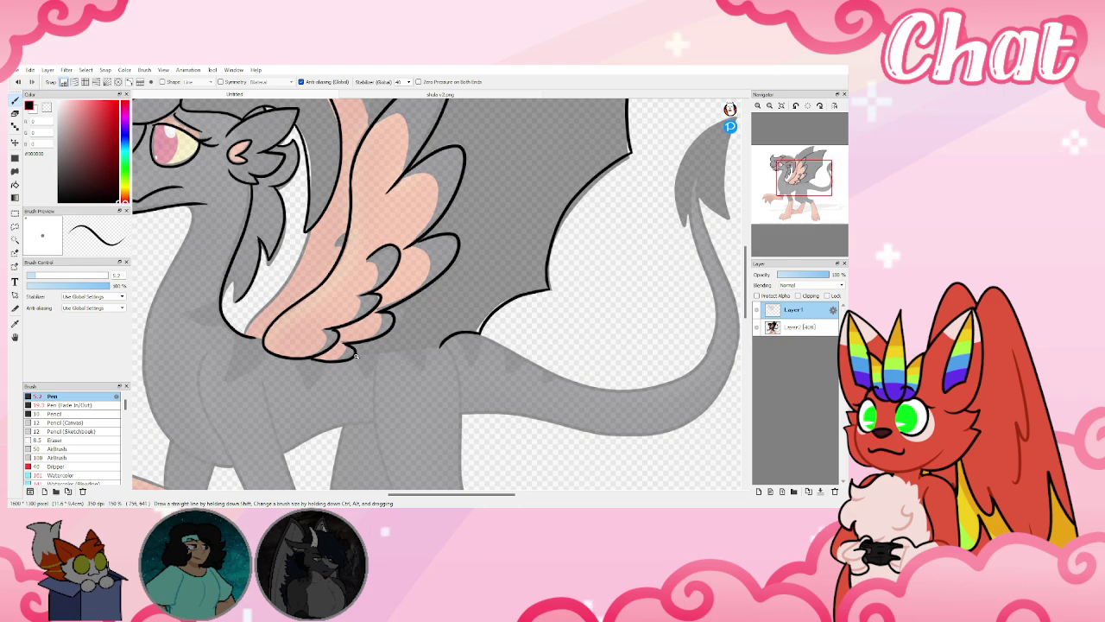
left_click_drag(398, 349, 442, 342)
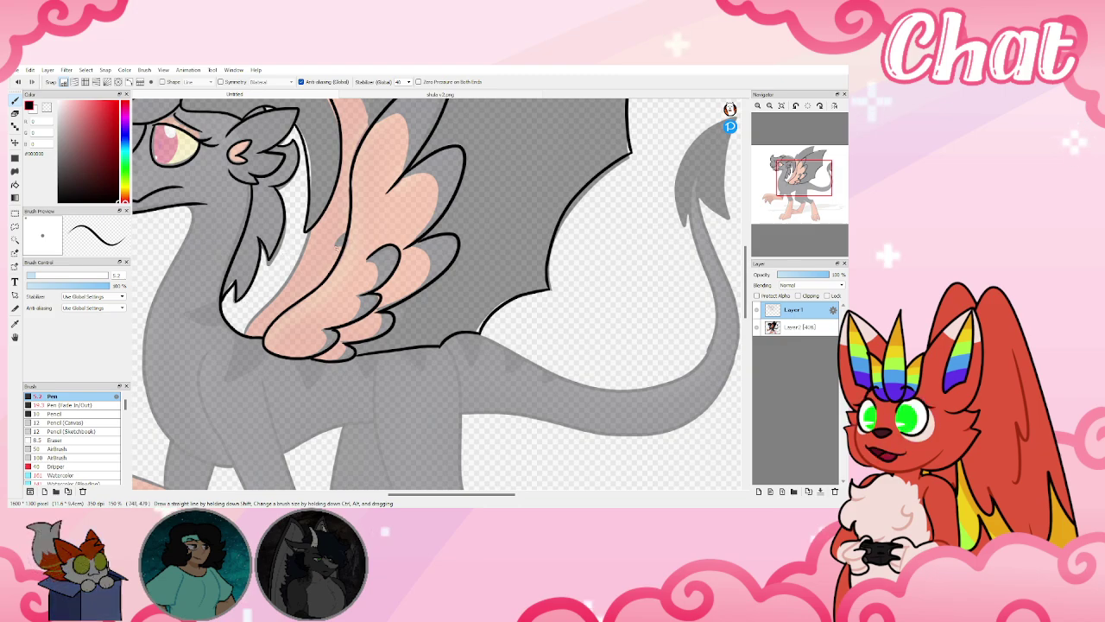
Trace the far wing's pointed feather tip behind the horn and the lower front edge beside the neck
left_click_drag(794, 179, 799, 163)
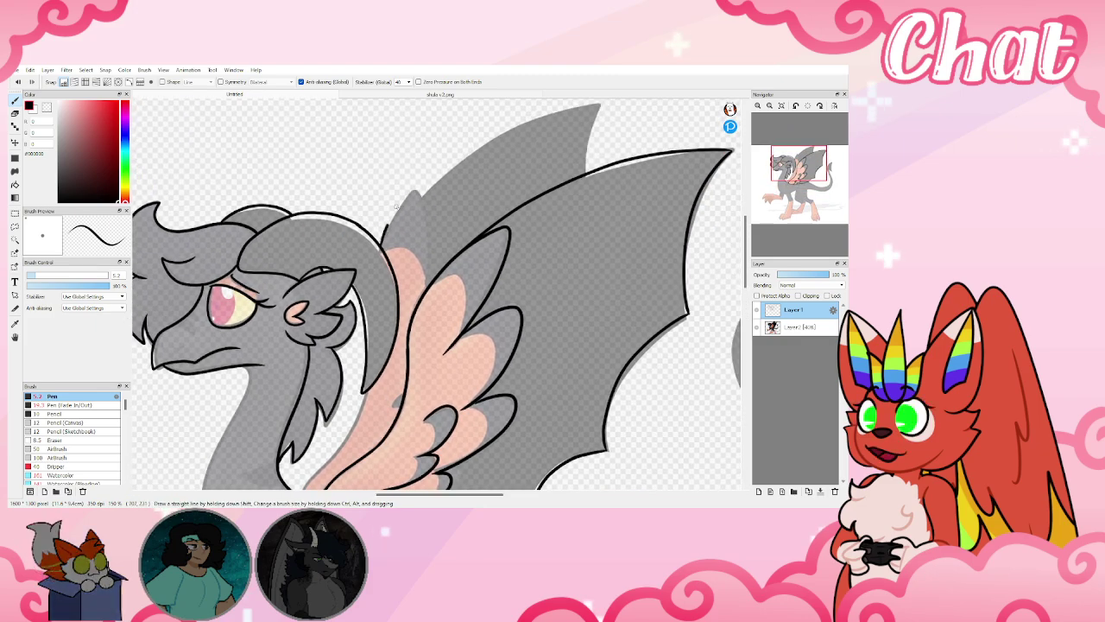
mouse_move(381, 244)
left_mouse_down()
mouse_move(415, 186)
mouse_move(424, 217)
left_mouse_up()
mouse_move(764, 167)
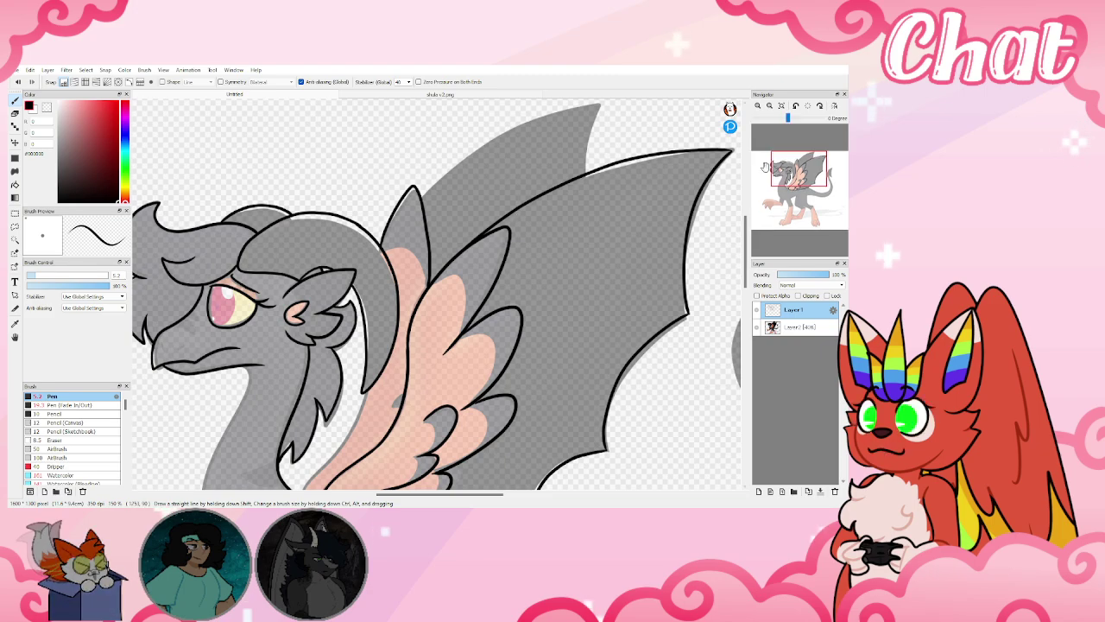
left_click_drag(765, 167, 785, 179)
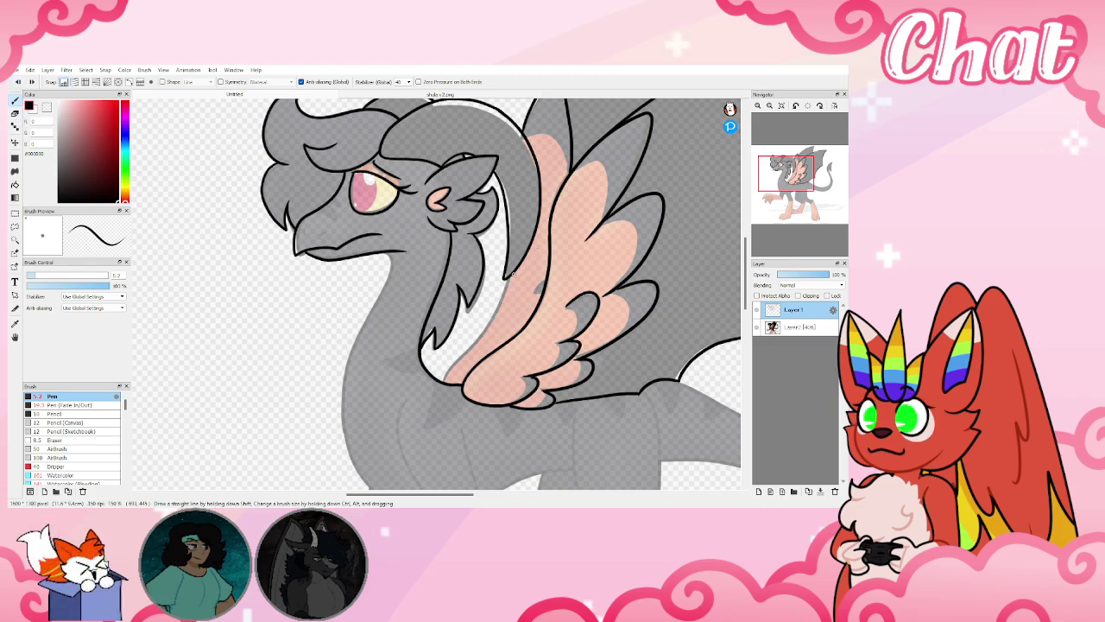
left_click_drag(514, 274, 504, 309)
Trace the far membrane wing's upper edge to its tip and the short outer edge down towards the near wing
left_click(806, 172)
left_click_drag(806, 171, 812, 162)
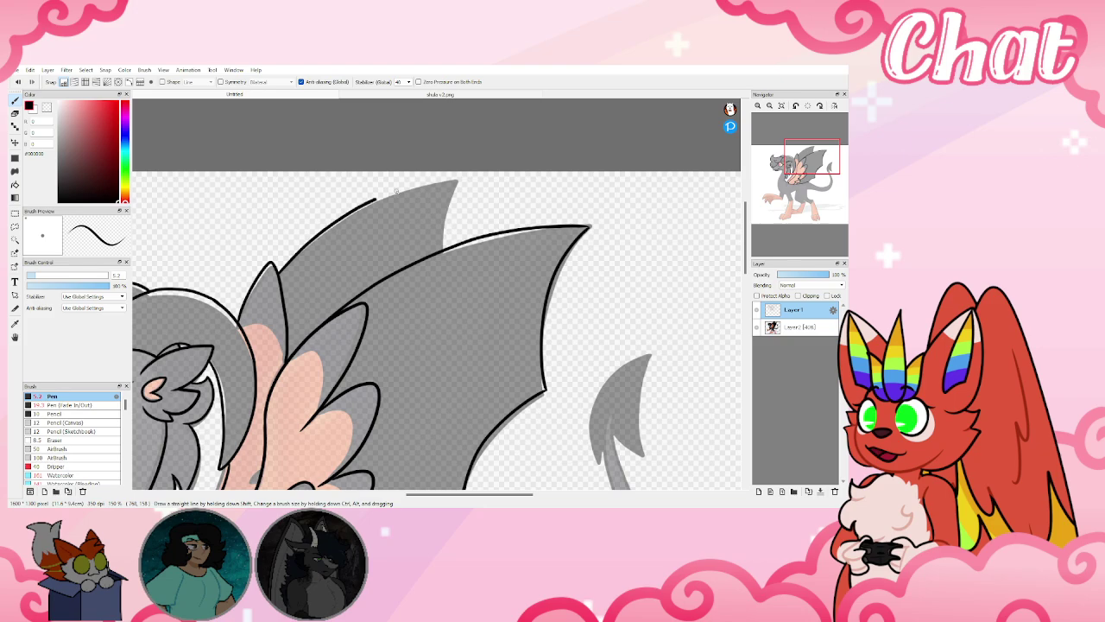
left_click_drag(396, 191, 459, 181)
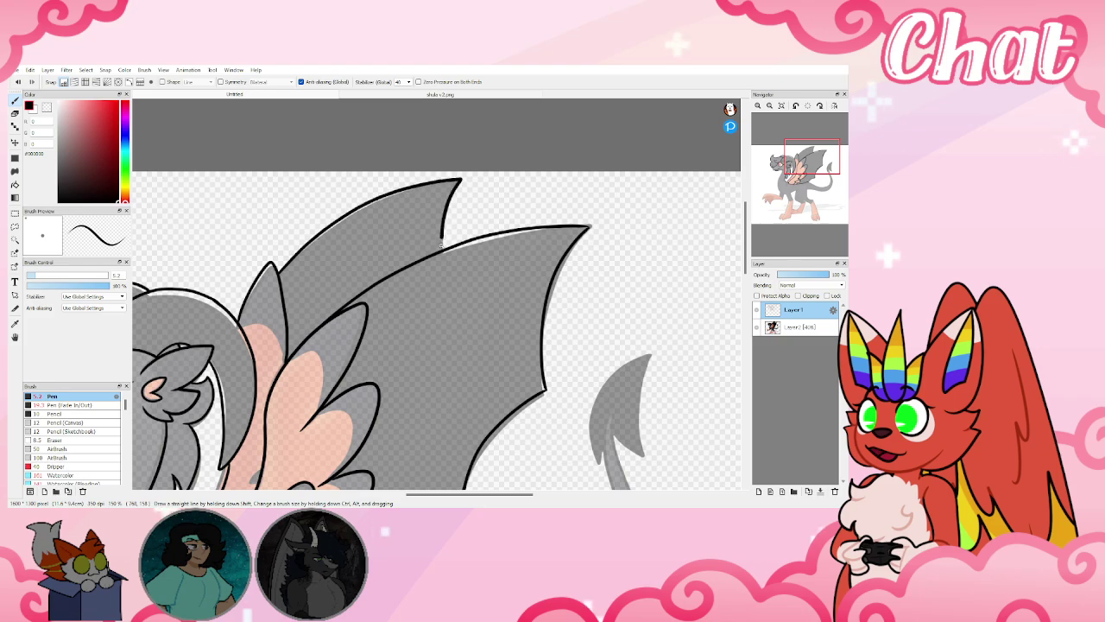
Trace the planted front foot's toes and sole, and the rear edge of that lower leg up to the grey fur
left_click(799, 191)
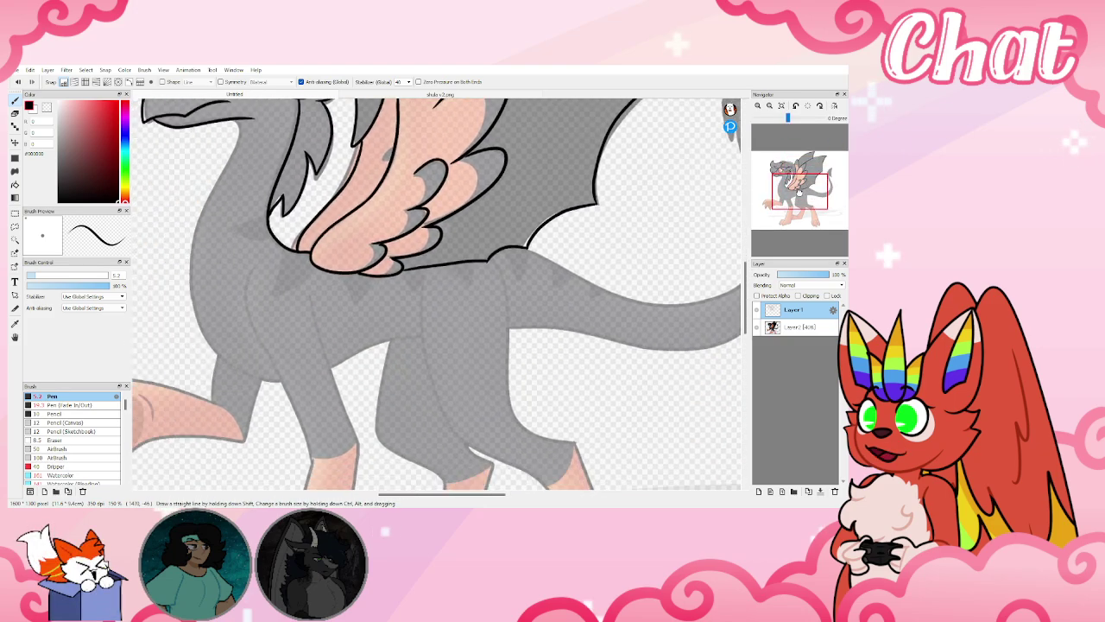
left_click(788, 190)
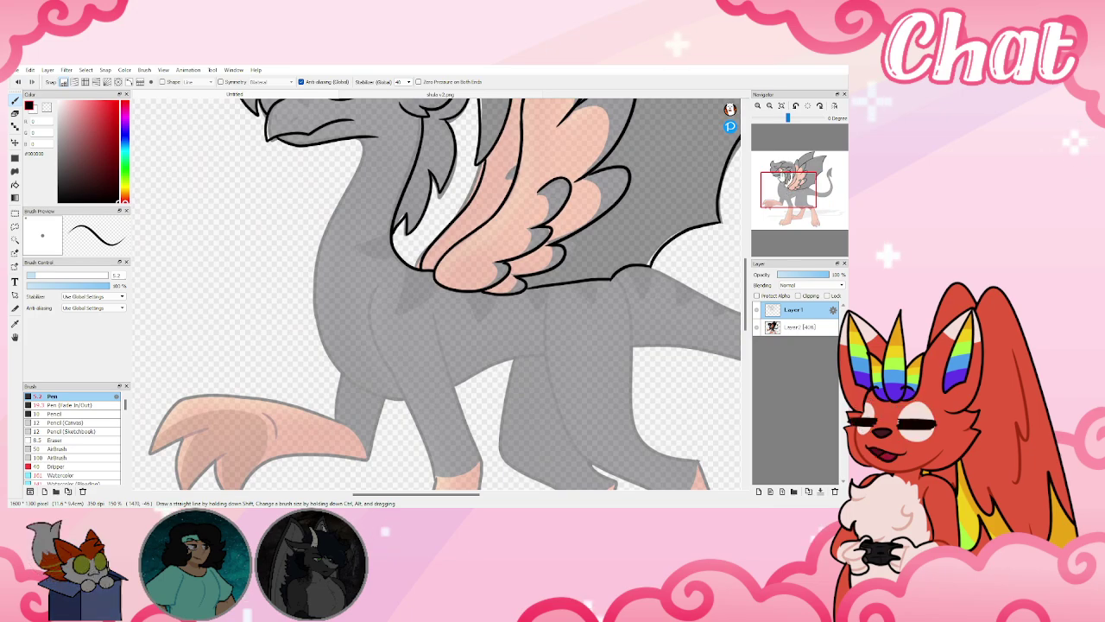
left_click_drag(792, 200, 783, 212)
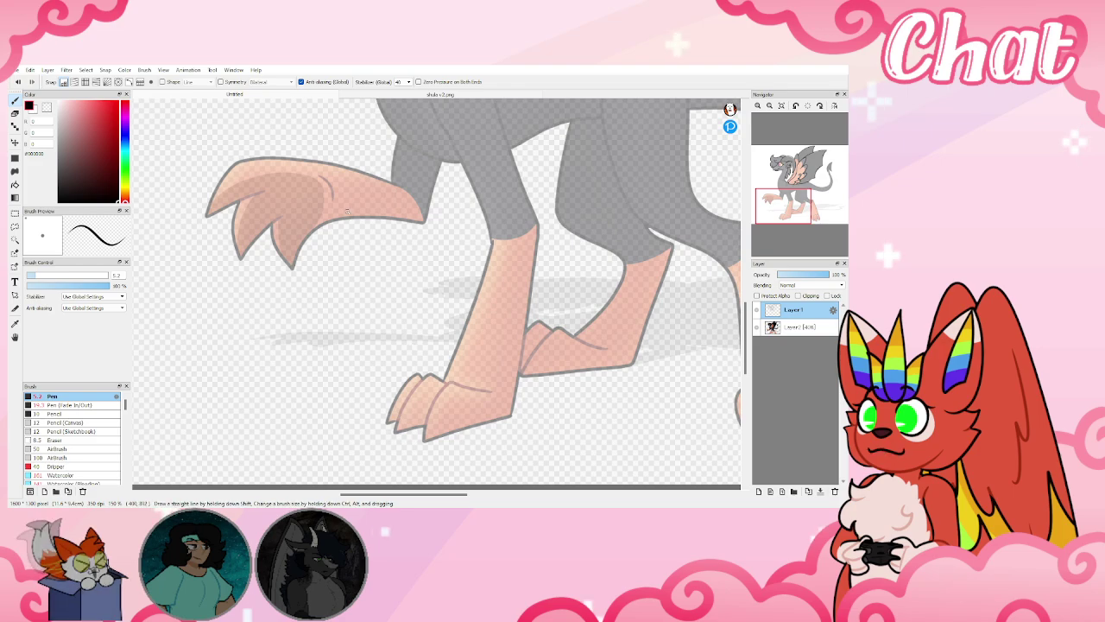
mouse_move(493, 391)
left_mouse_down()
mouse_move(444, 389)
mouse_move(424, 444)
mouse_move(517, 414)
left_mouse_up()
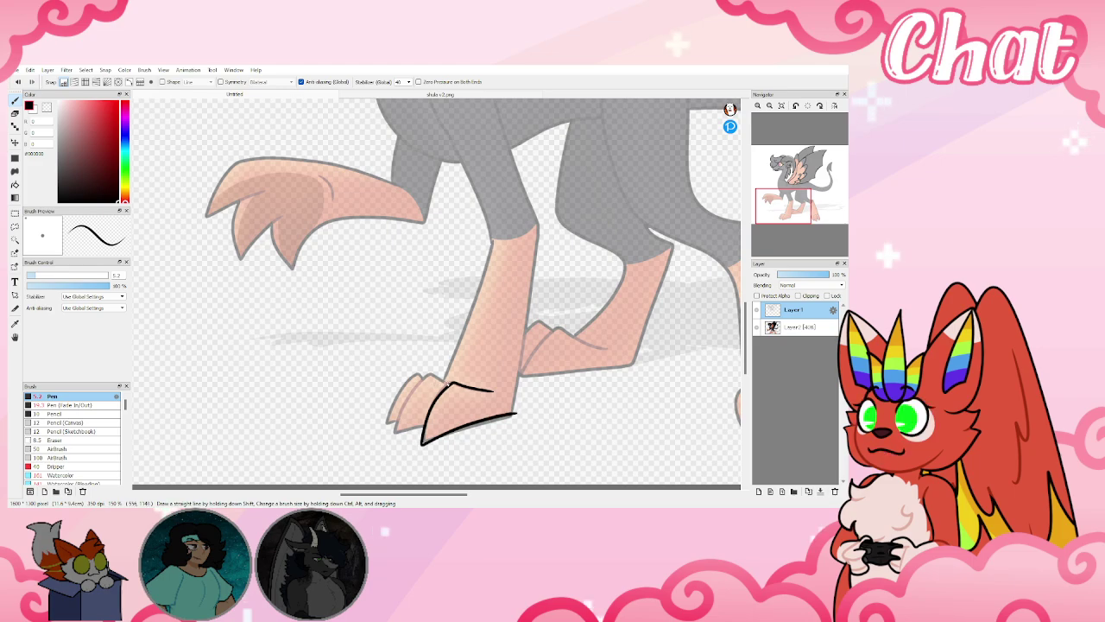
mouse_move(432, 373)
left_mouse_down()
mouse_move(392, 437)
mouse_move(421, 427)
mouse_move(408, 378)
mouse_move(381, 423)
left_mouse_up()
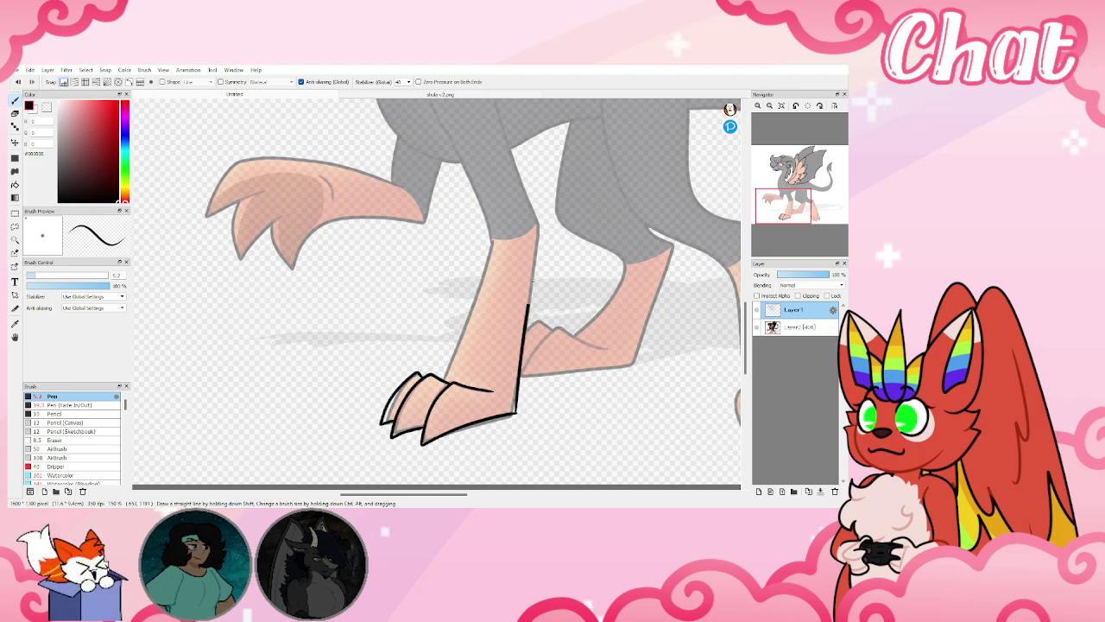
left_click_drag(537, 226, 537, 222)
Trace the rear edge of the planted foreleg's grey upper part and the front edge of its orange lower part
left_click_drag(813, 210, 807, 197)
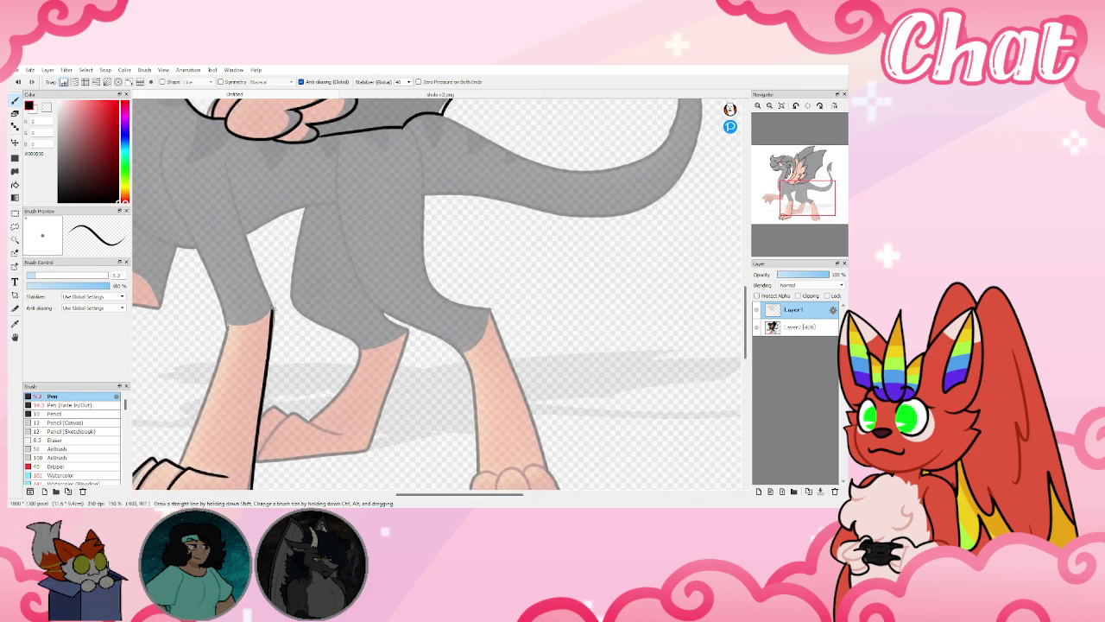
left_click_drag(226, 164, 237, 199)
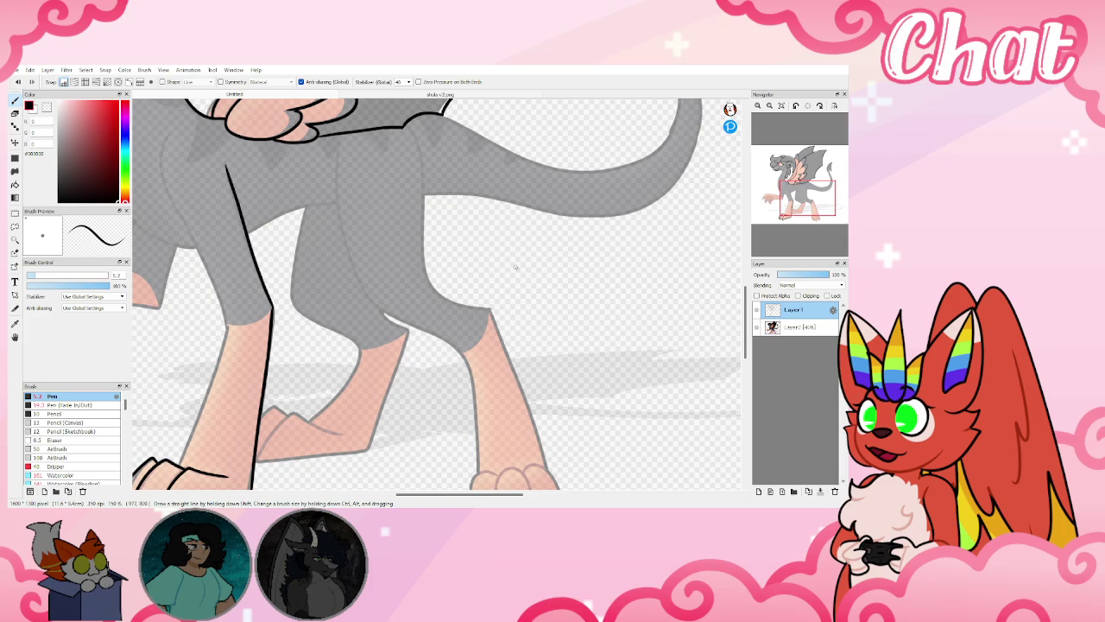
left_click_drag(812, 189, 784, 202)
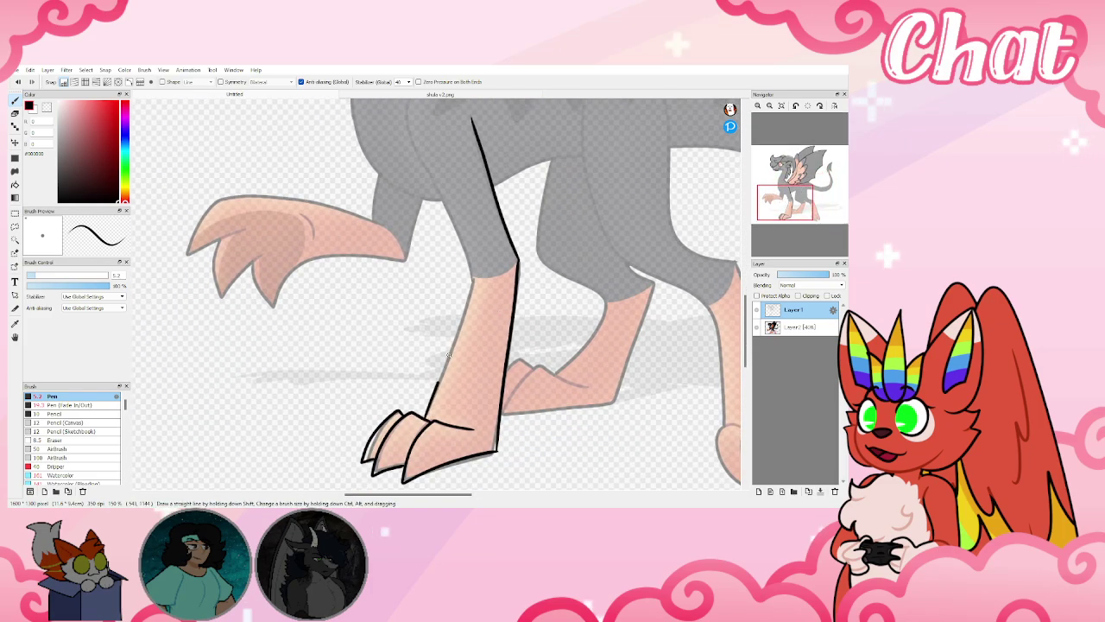
left_click_drag(475, 280, 475, 278)
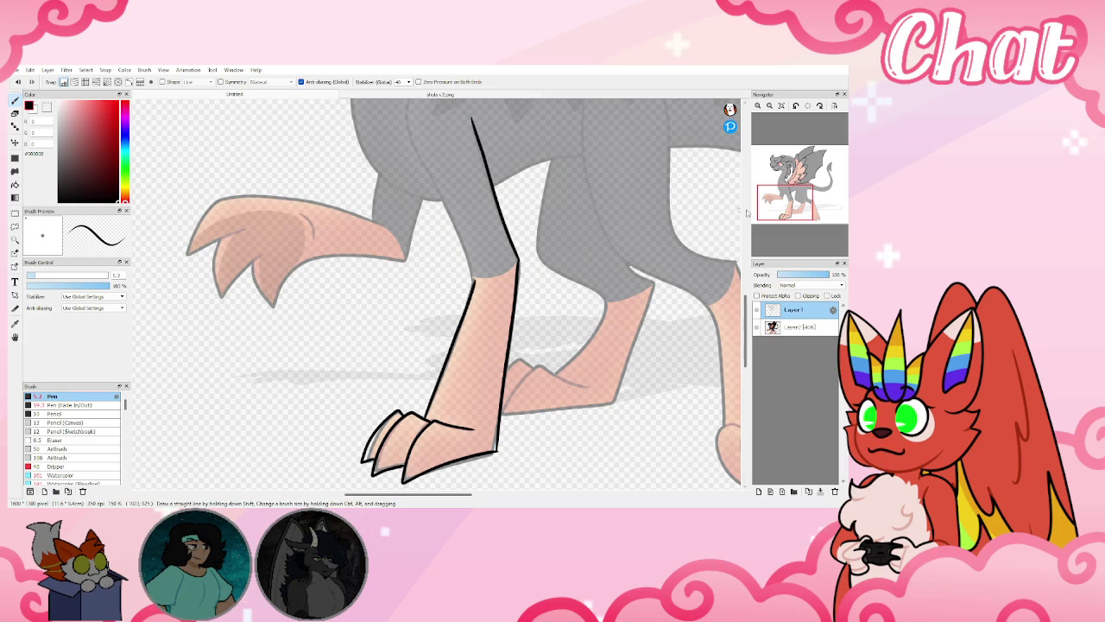
Trace the front edge of the planted foreleg's grey upper part with a curved shoulder line, replacing the first stroke
left_click_drag(779, 202, 779, 189)
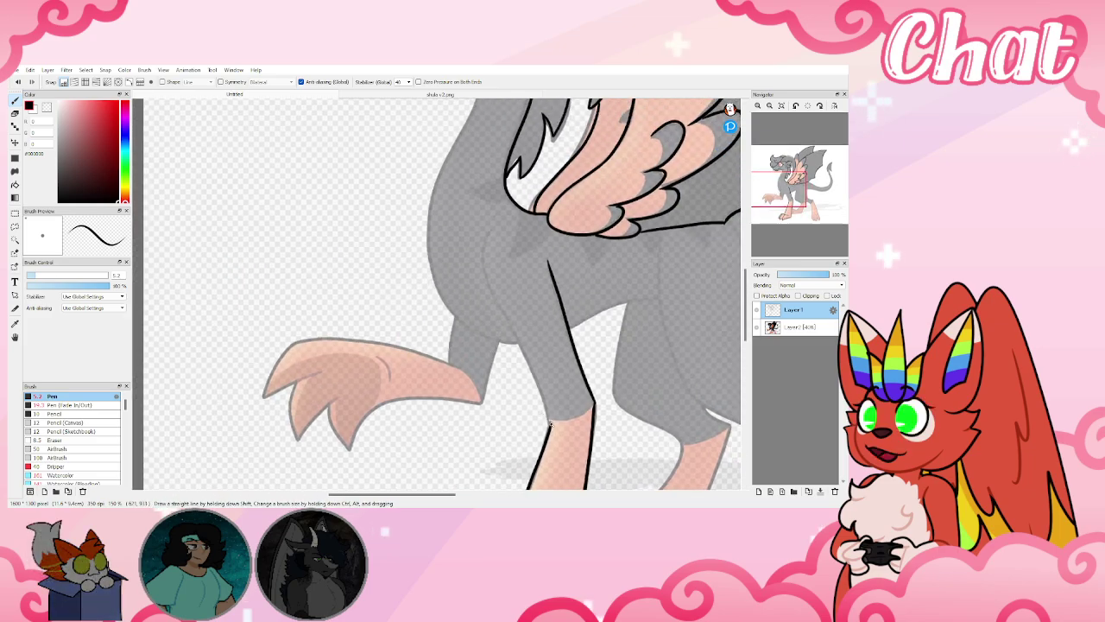
left_click_drag(547, 416, 497, 296)
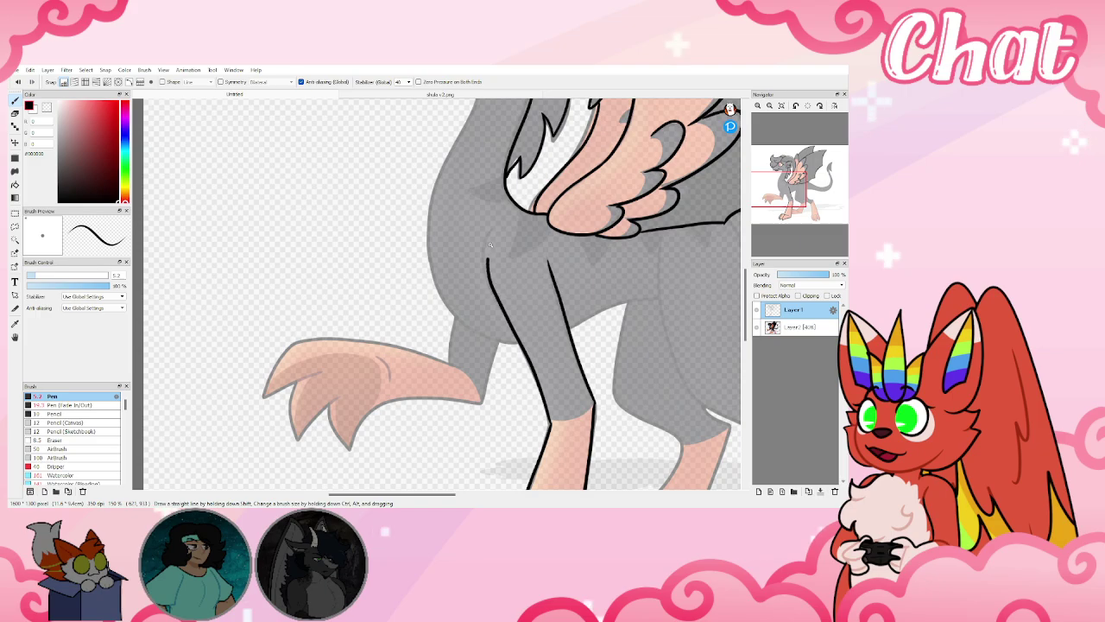
left_click_drag(491, 245, 502, 215)
left_click(19, 82)
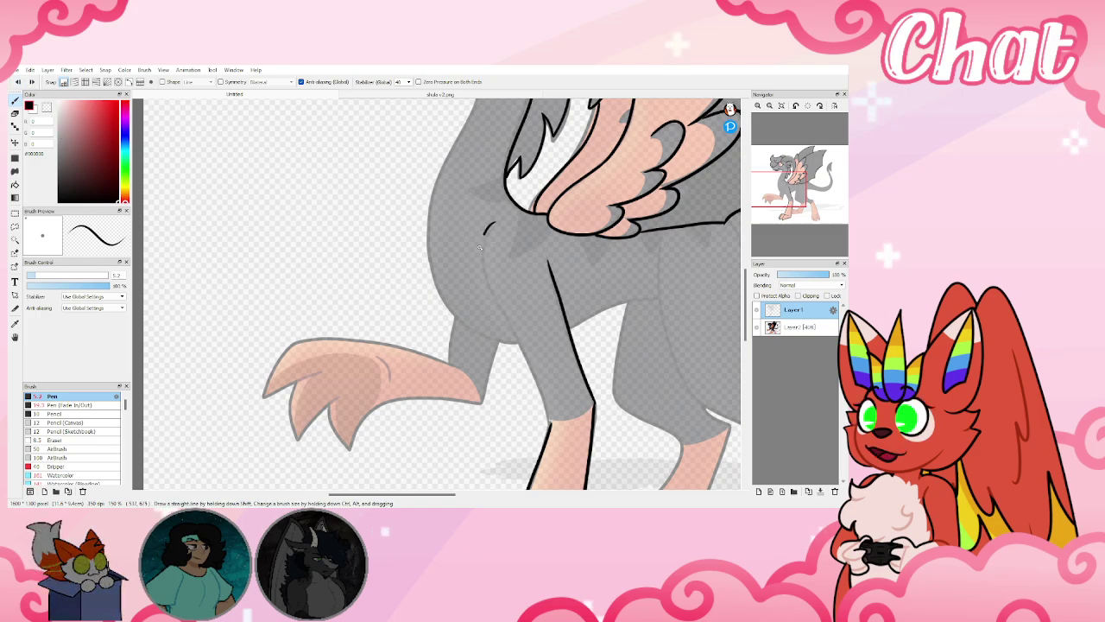
left_click_drag(480, 248, 497, 304)
left_click_drag(529, 359, 549, 421)
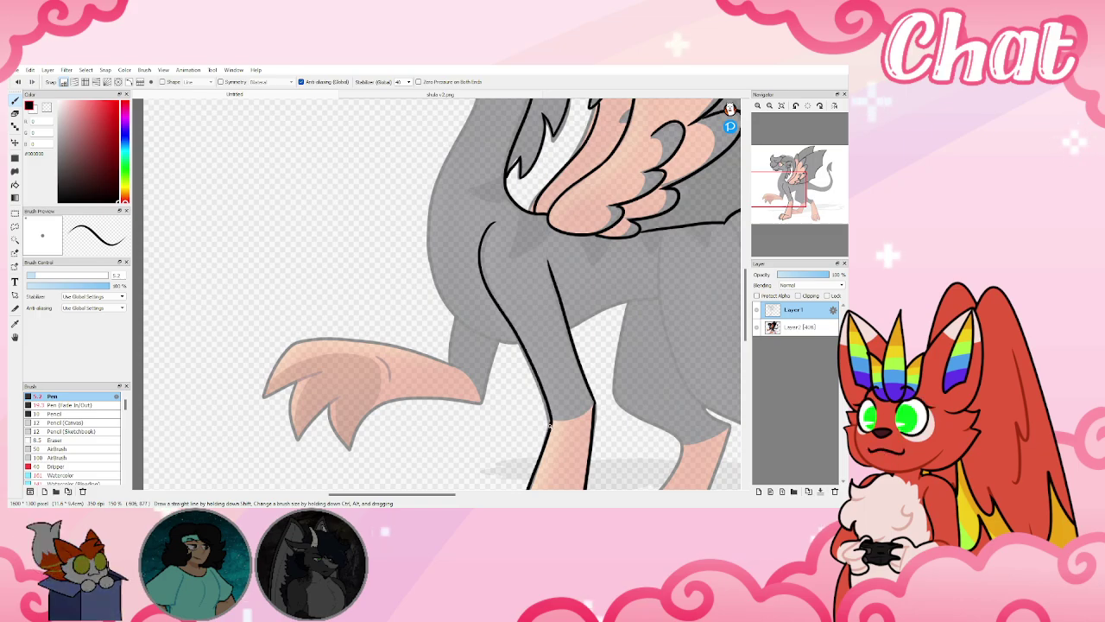
Trace the front of the neck from below the jaw down to the chest, redoing the strokes that miss the outline
left_click_drag(780, 173, 781, 185)
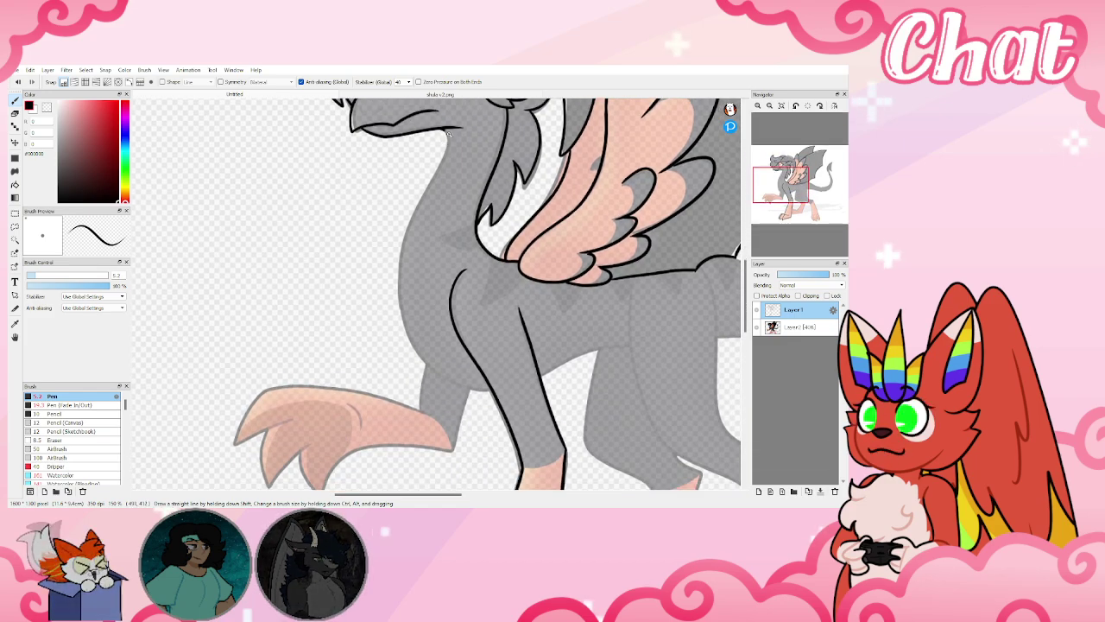
mouse_move(439, 169)
left_mouse_down()
mouse_move(406, 246)
mouse_move(408, 321)
left_mouse_up()
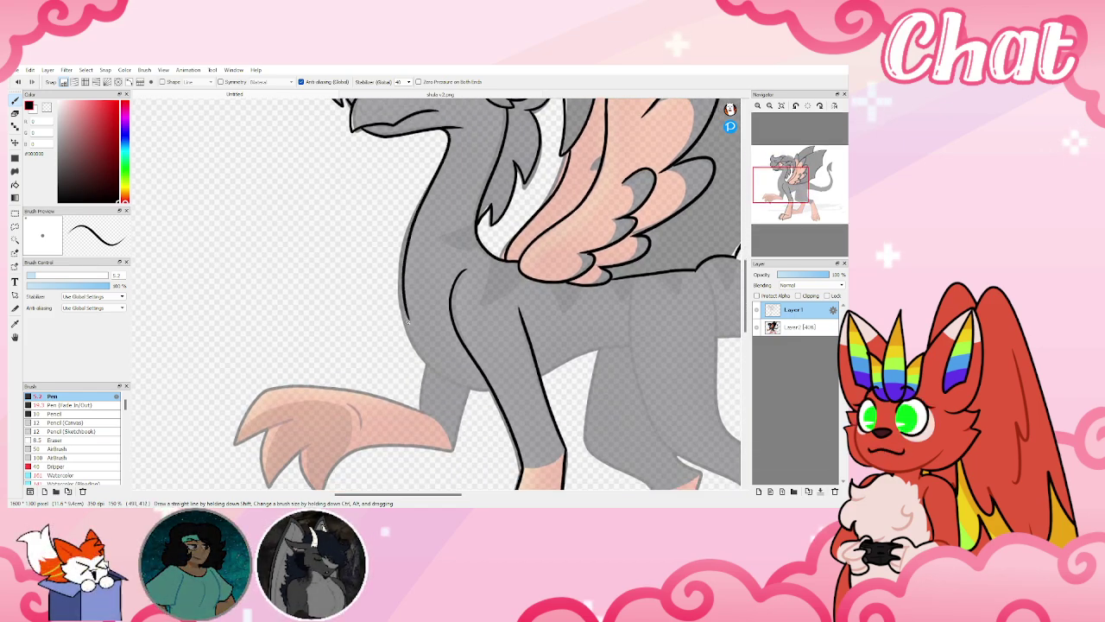
key("ctrl+z")
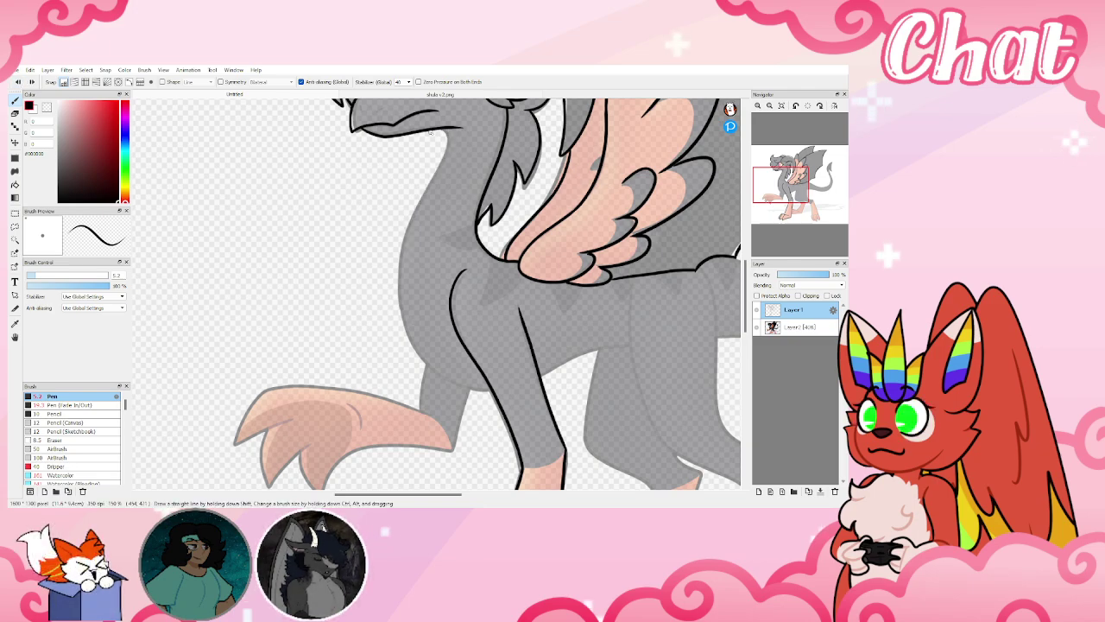
left_click_drag(443, 130, 422, 201)
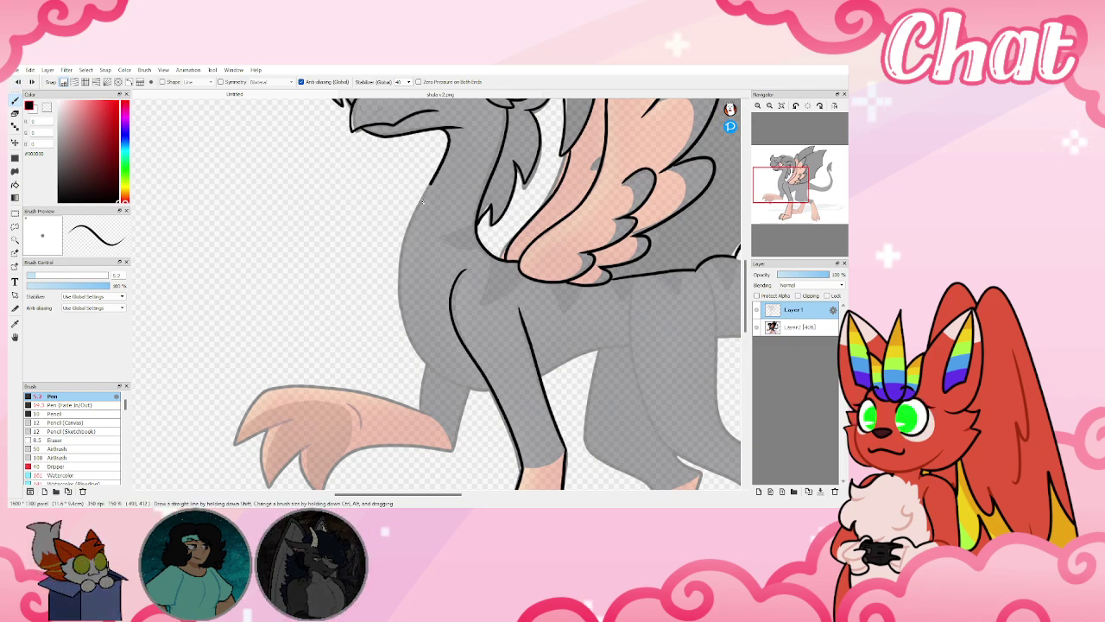
key("ctrl+z")
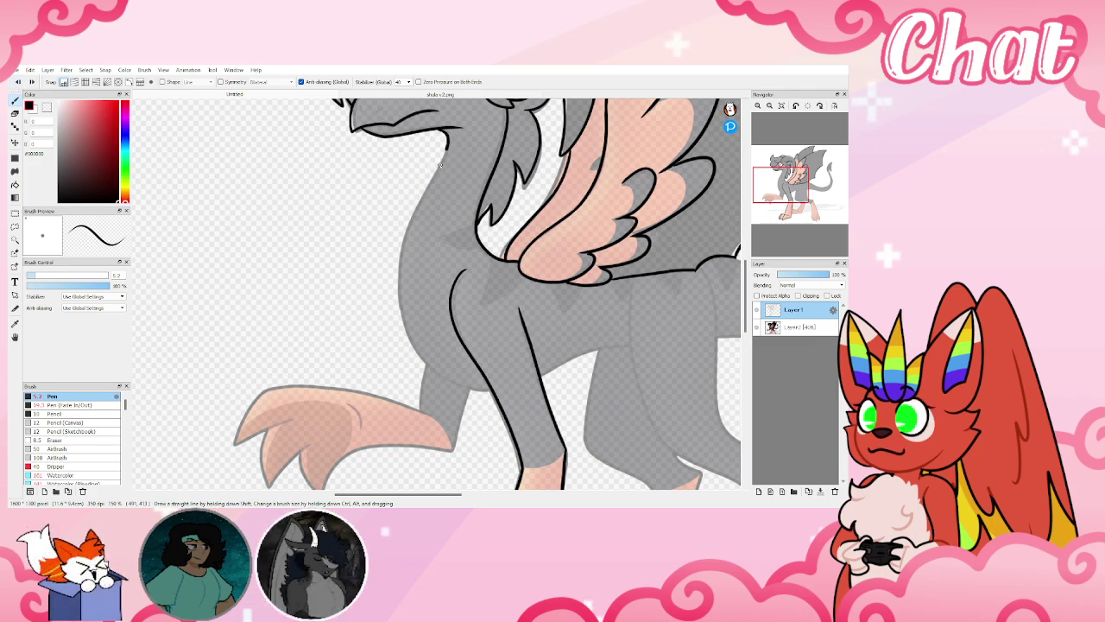
left_click_drag(419, 209, 404, 316)
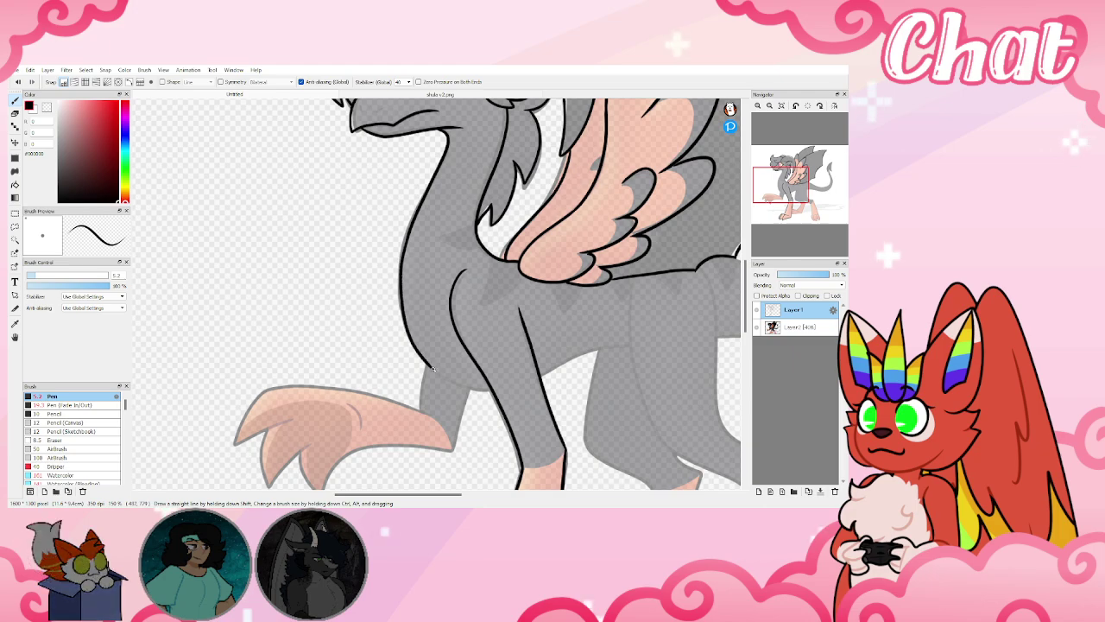
Trace the chest's lower curve back to the planted foreleg, redoing it until it joins the leg line cleanly
left_click_drag(425, 363, 447, 378)
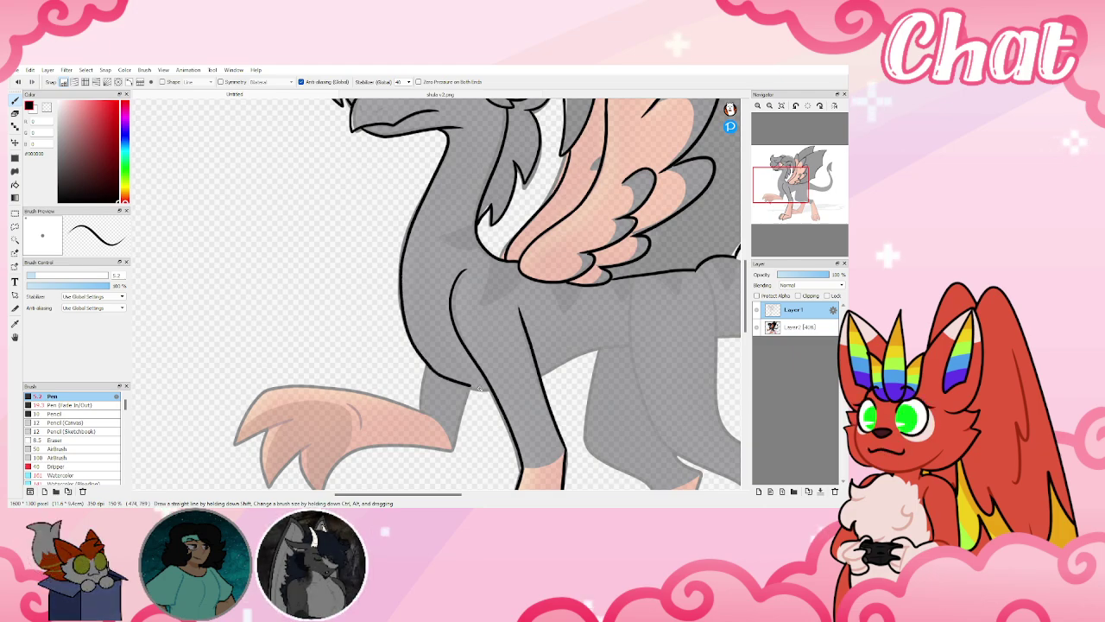
key("ctrl+z")
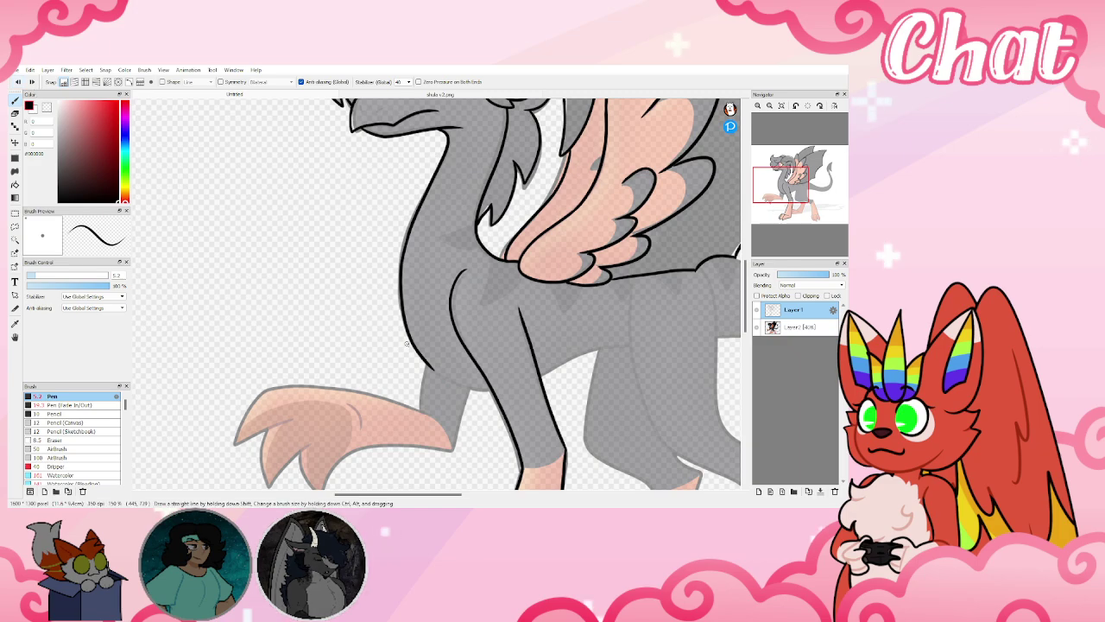
left_click_drag(467, 383, 489, 388)
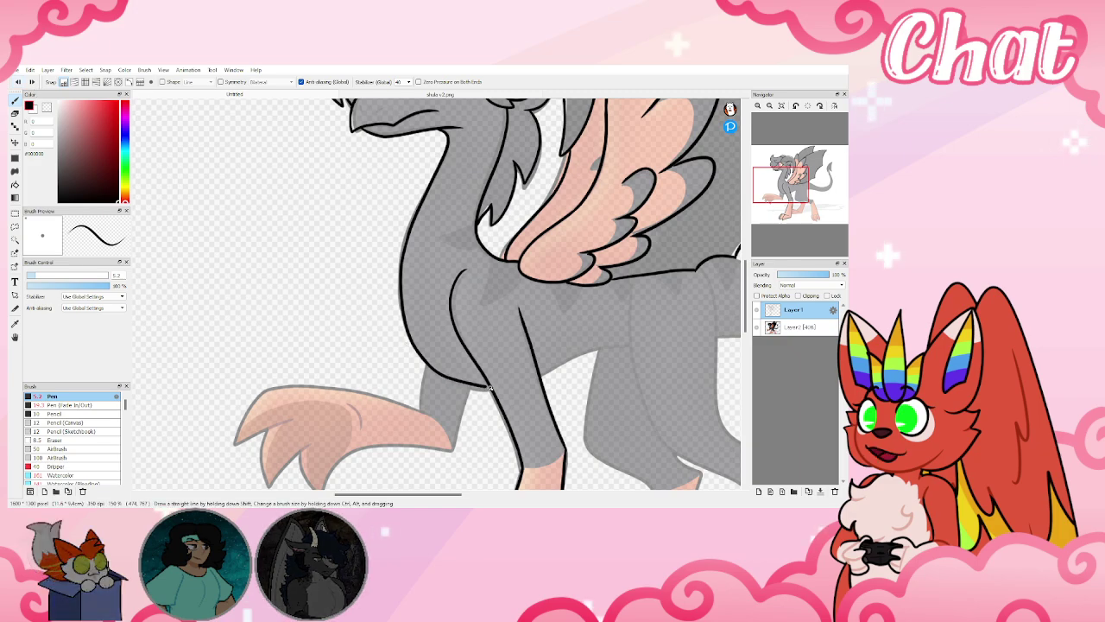
key("ctrl+z")
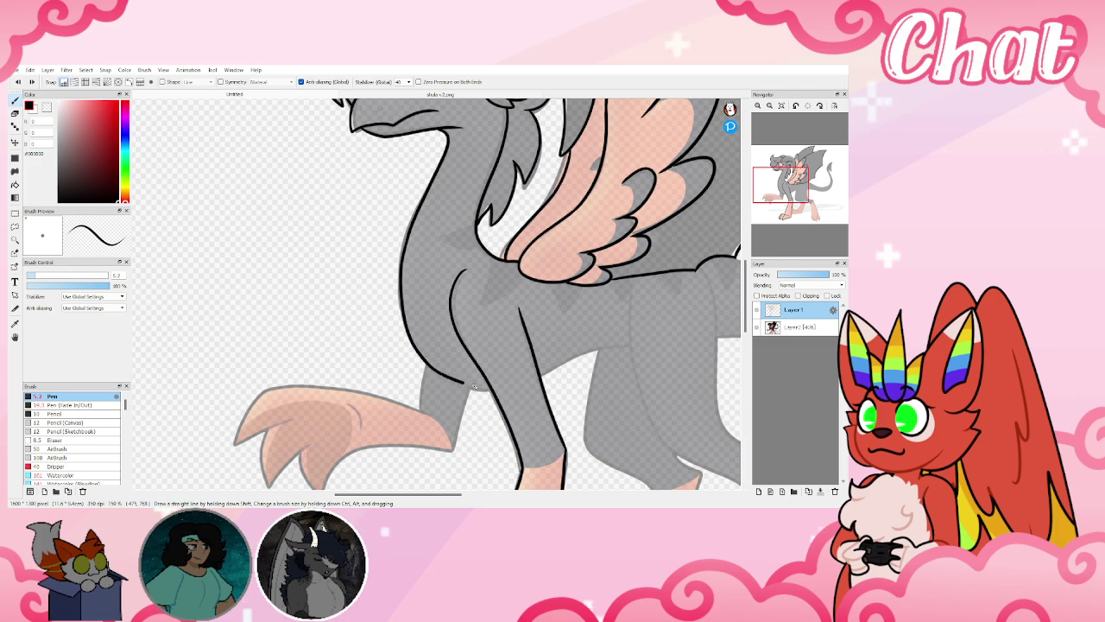
left_click_drag(474, 386, 483, 389)
Trace the raised foreleg, covering its upper part, top edge, three claws, underside and the small wrist crease, redoing the top-edge stroke
left_click(757, 207)
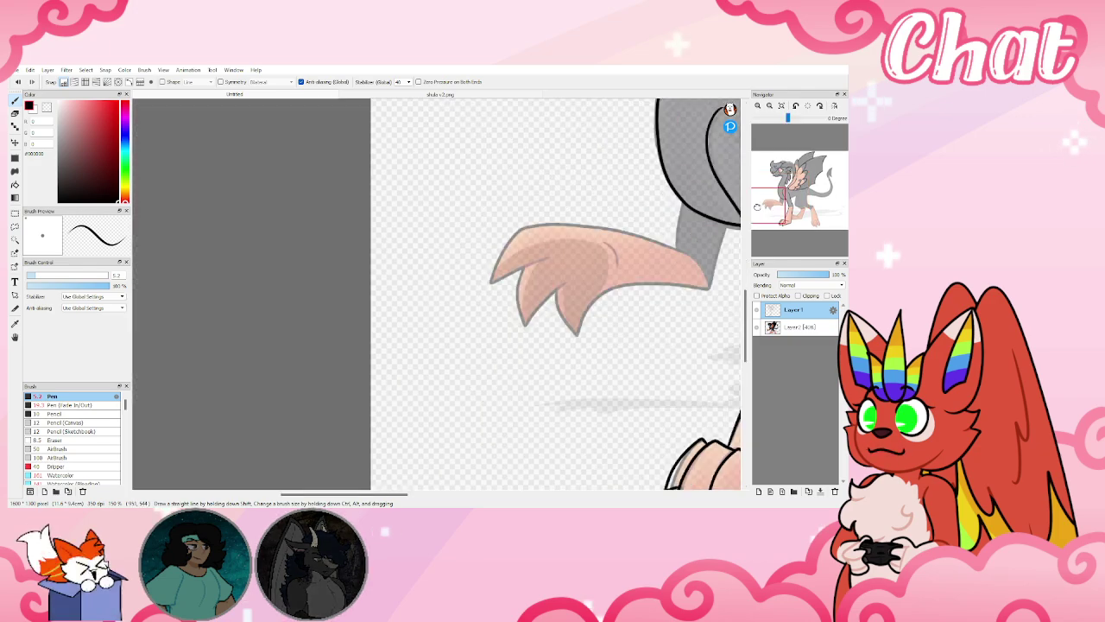
left_click_drag(757, 207, 770, 203)
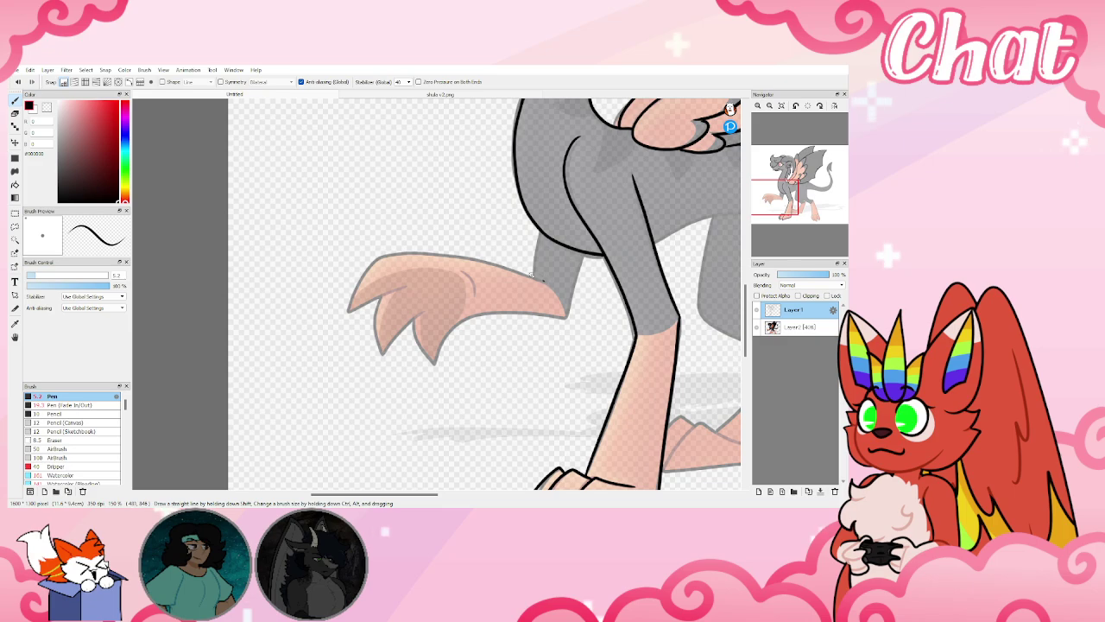
mouse_move(365, 277)
left_mouse_down()
mouse_move(352, 311)
mouse_move(399, 283)
left_mouse_up()
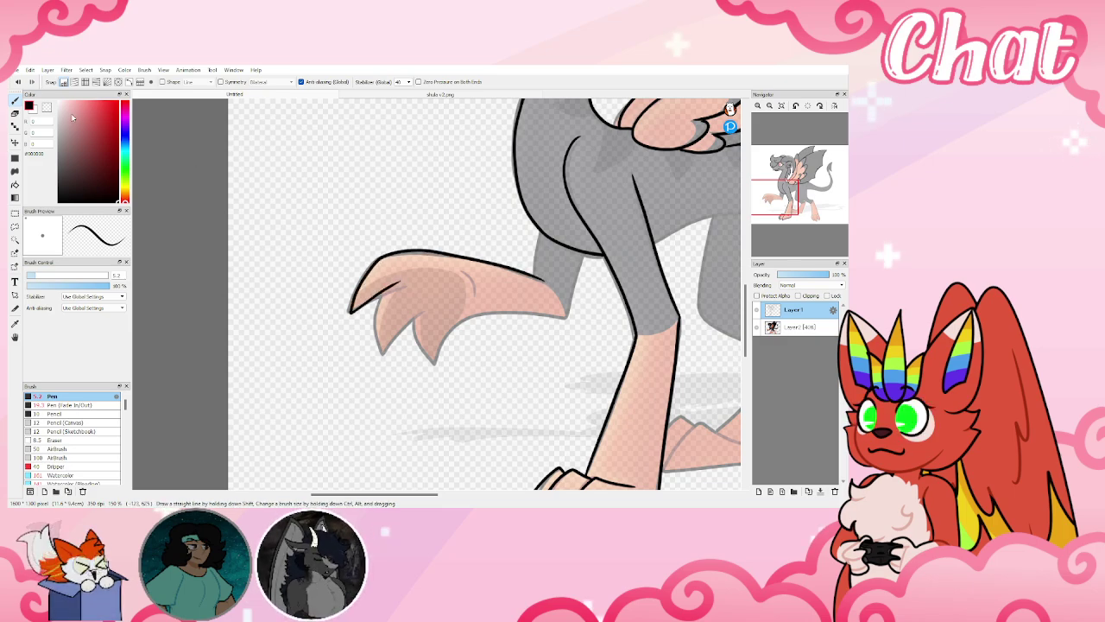
key("ctrl+z")
key("ctrl+z")
mouse_move(408, 288)
left_mouse_down()
mouse_move(348, 310)
mouse_move(377, 257)
mouse_move(447, 250)
mouse_move(543, 282)
mouse_move(531, 276)
mouse_move(535, 228)
left_mouse_up()
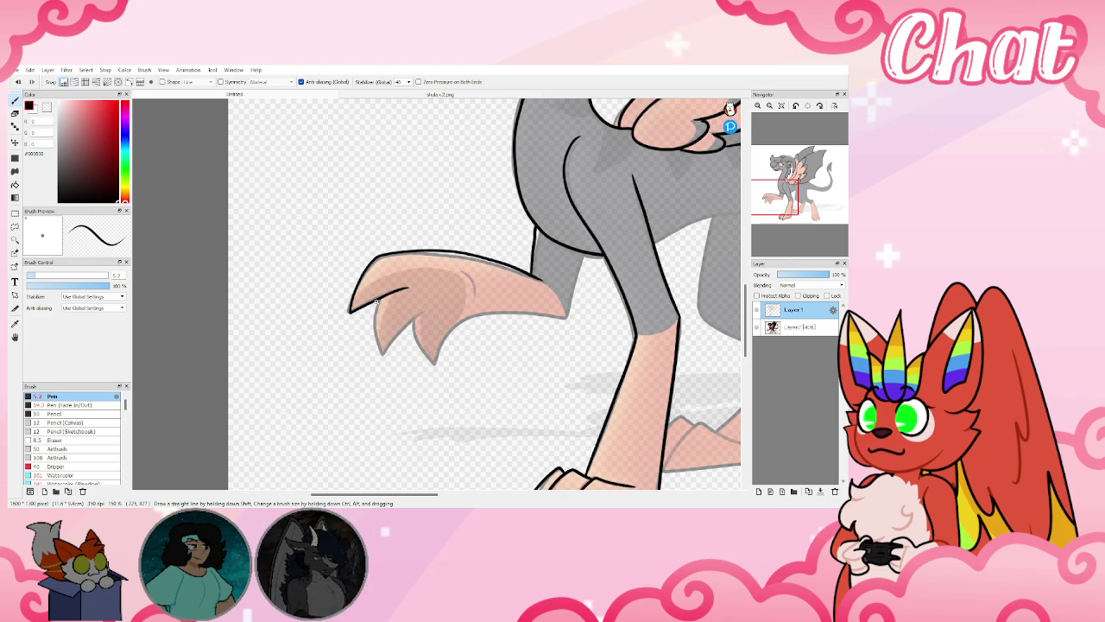
left_click_drag(373, 299, 374, 322)
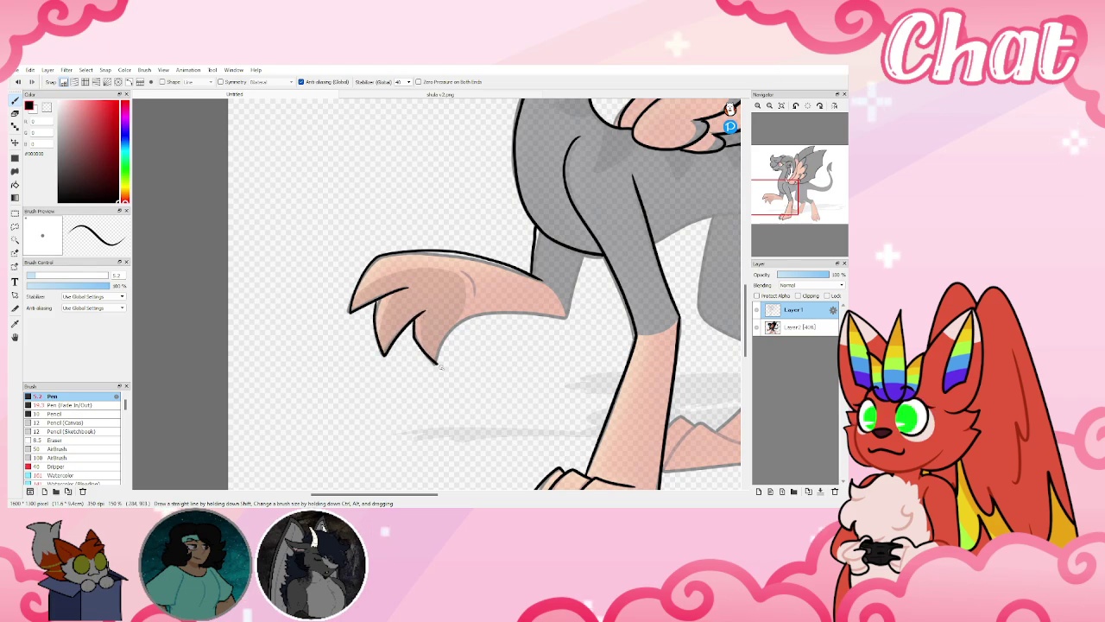
mouse_move(447, 336)
left_mouse_down()
mouse_move(471, 320)
mouse_move(567, 314)
left_mouse_up()
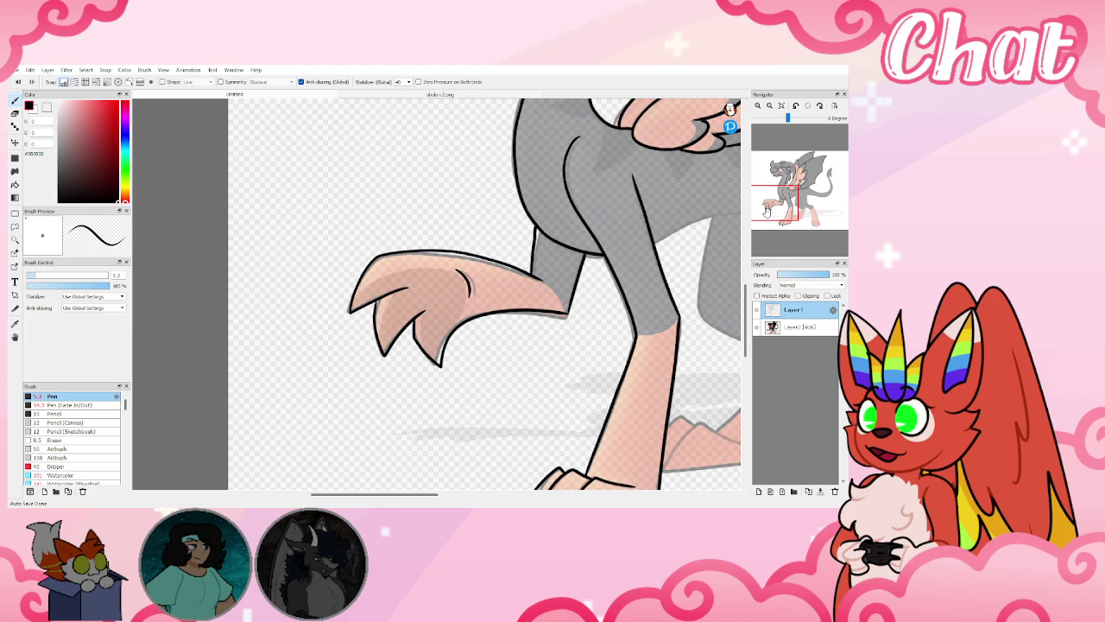
Trace the three rounded, pointed toes of the nearer hind foot, starting with the middle toe
left_click_drag(766, 209, 808, 214)
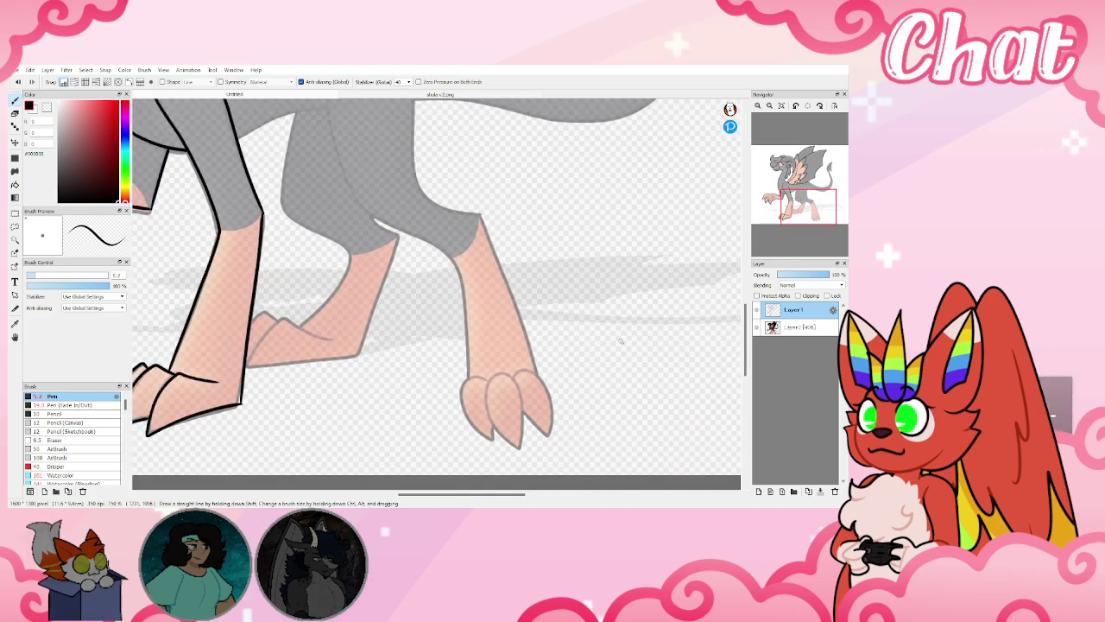
mouse_move(518, 447)
left_mouse_down()
mouse_move(491, 416)
mouse_move(494, 384)
mouse_move(509, 377)
mouse_move(521, 390)
mouse_move(521, 444)
left_mouse_up()
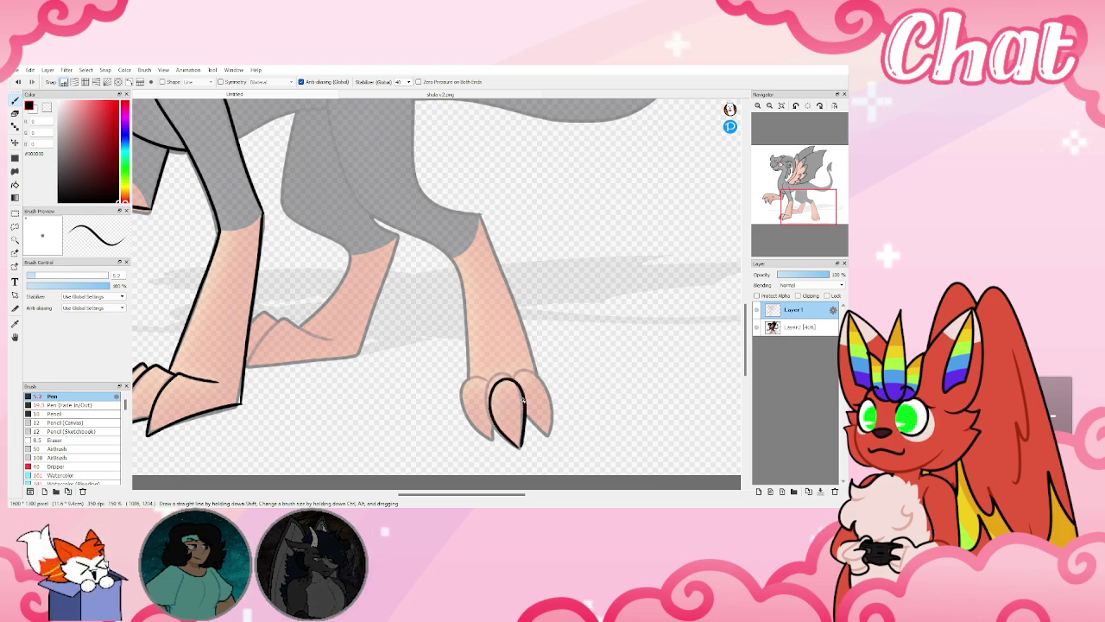
mouse_move(537, 373)
left_mouse_down()
mouse_move(551, 399)
mouse_move(544, 439)
mouse_move(530, 419)
left_mouse_up()
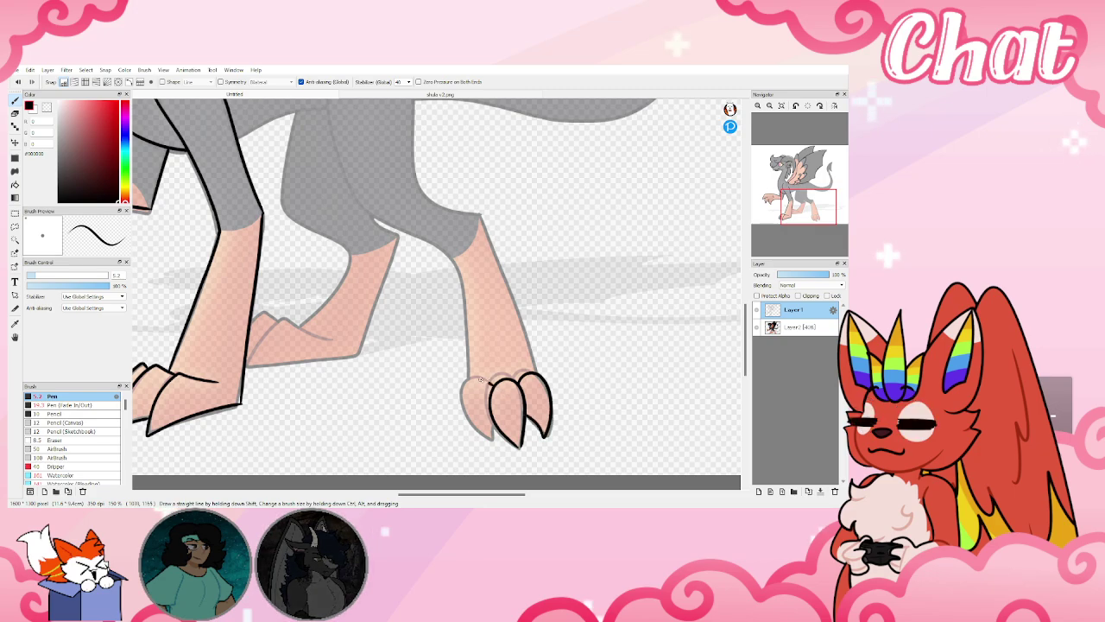
left_click_drag(480, 377, 464, 391)
left_click_drag(486, 439, 496, 415)
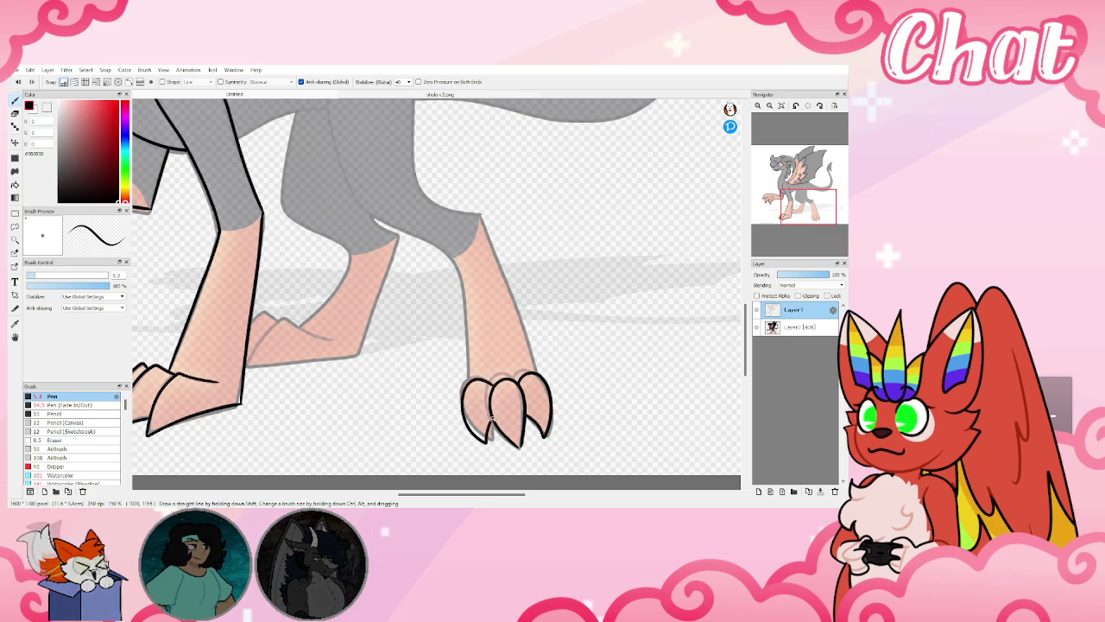
Trace the nearer hind leg's front edge from the hip down to the toes, redoing the stroke along the orange lower part
left_click_drag(793, 215, 782, 196)
mouse_move(444, 189)
left_mouse_down()
mouse_move(442, 268)
mouse_move(484, 354)
left_mouse_up()
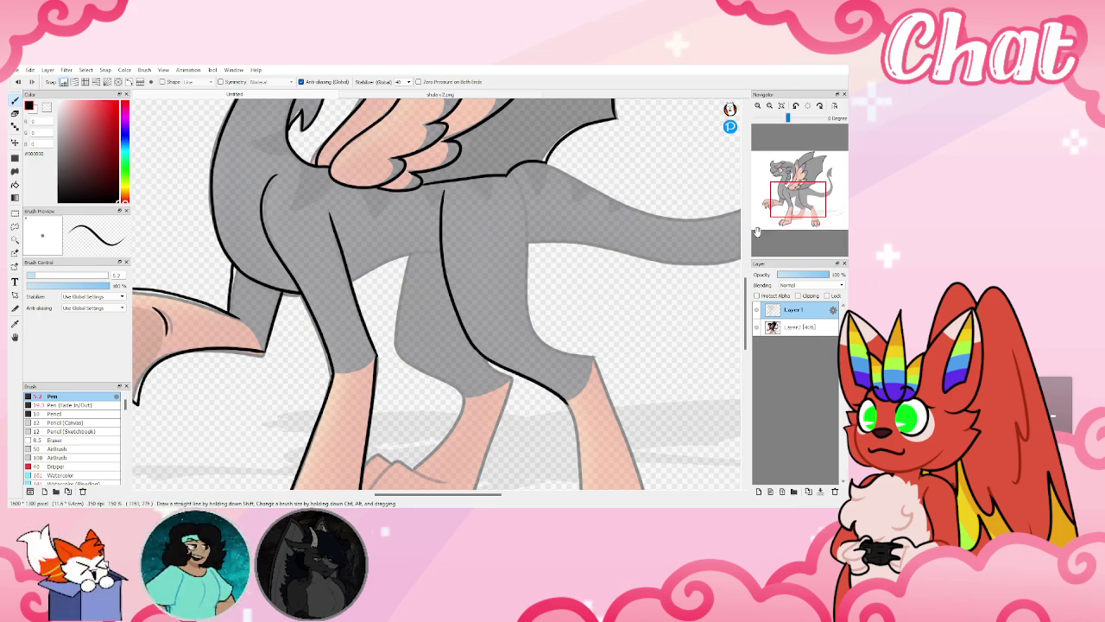
mouse_move(565, 402)
left_mouse_down()
mouse_move(553, 220)
mouse_move(537, 235)
mouse_move(577, 298)
left_mouse_up()
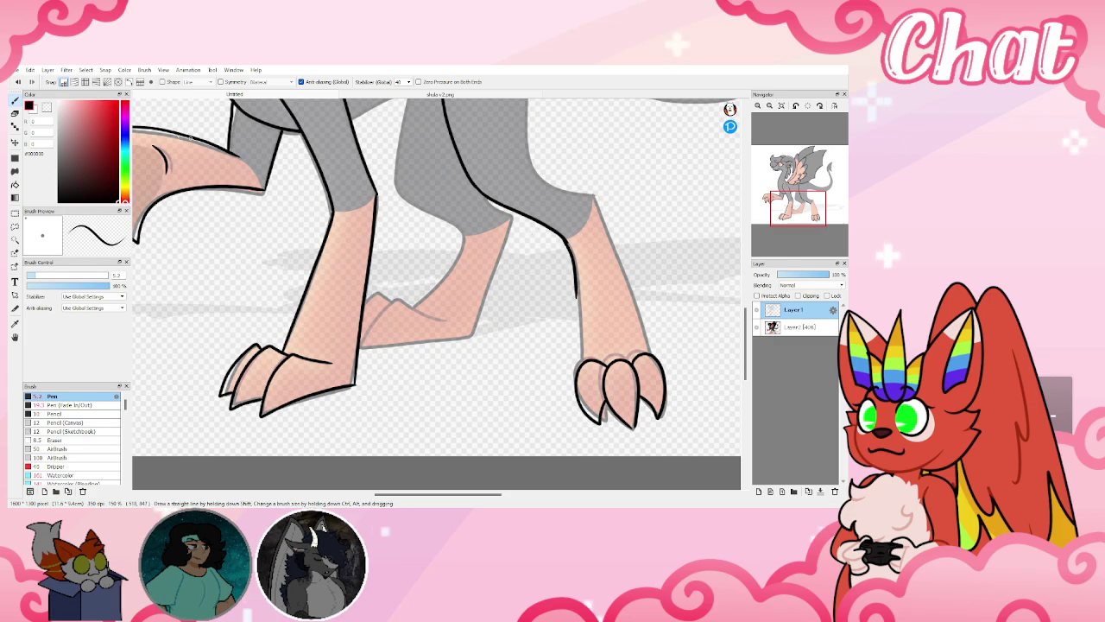
left_click(18, 82)
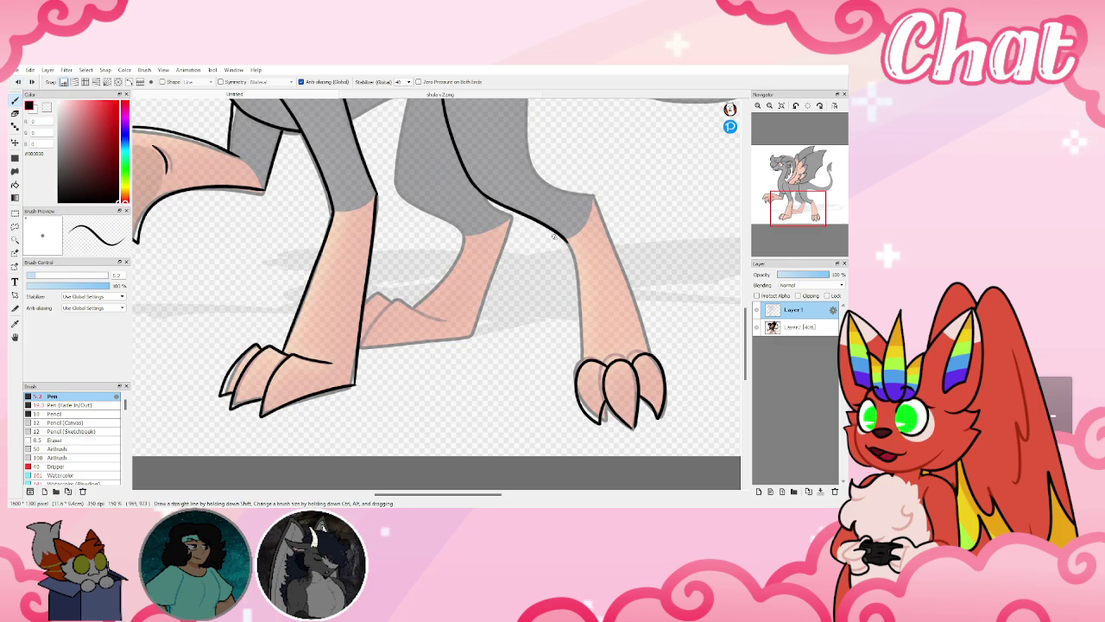
left_click_drag(569, 250, 579, 296)
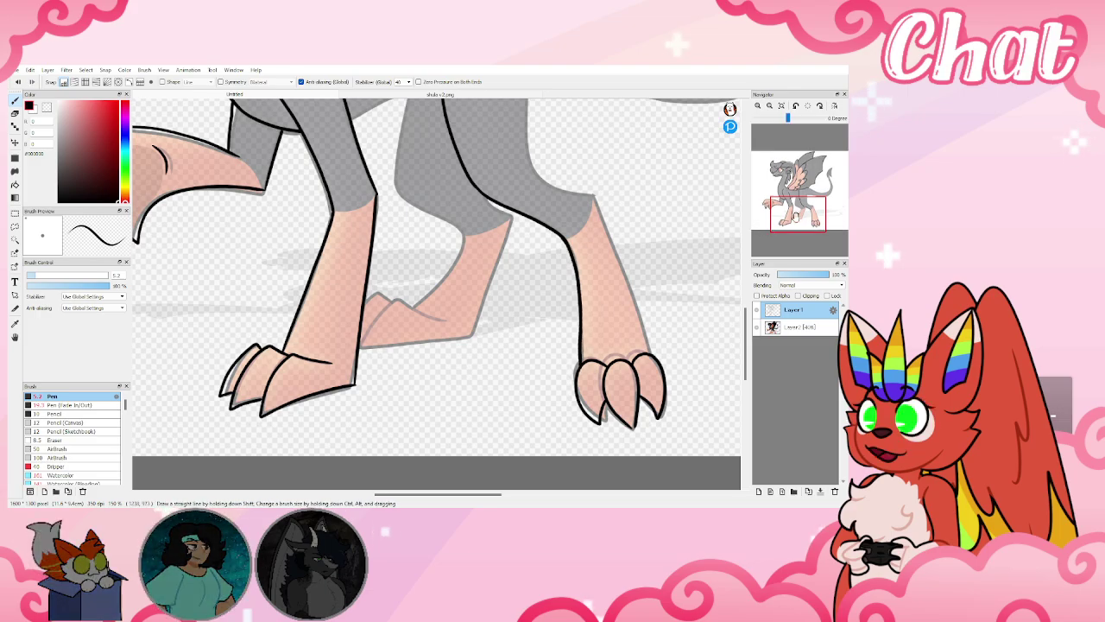
Trace the nearer hind leg's rear edge from the rump down past the hock to the outer toe
scroll(463, 232, "up", 5)
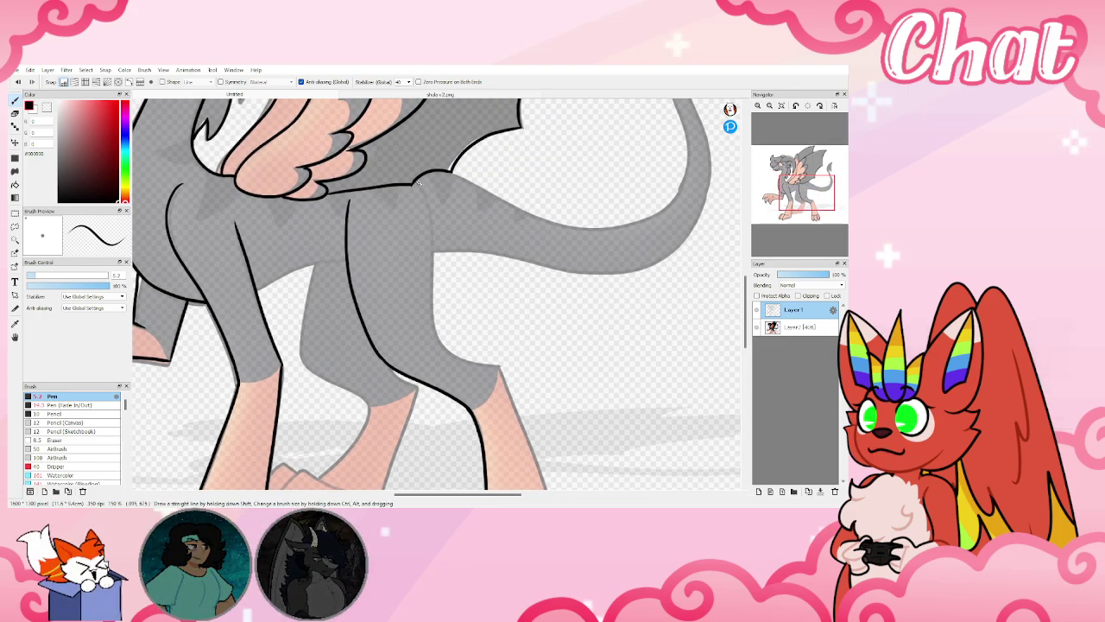
left_click_drag(420, 183, 433, 289)
mouse_move(439, 335)
left_mouse_down()
mouse_move(454, 352)
mouse_move(497, 364)
left_mouse_up()
scroll(468, 149, "down", 5)
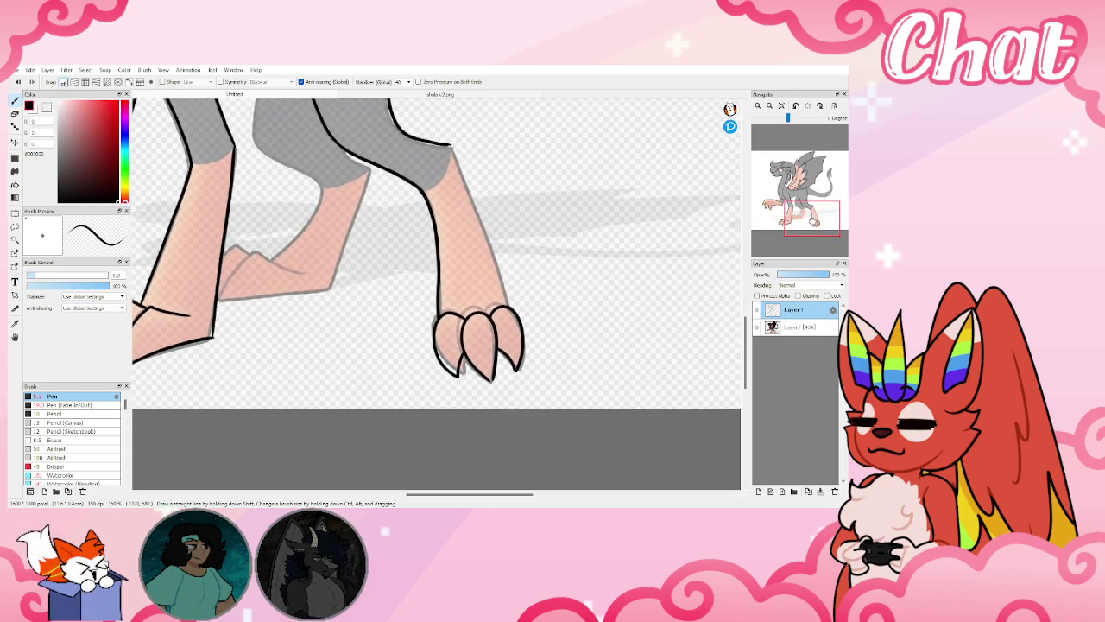
left_click_drag(436, 148, 493, 296)
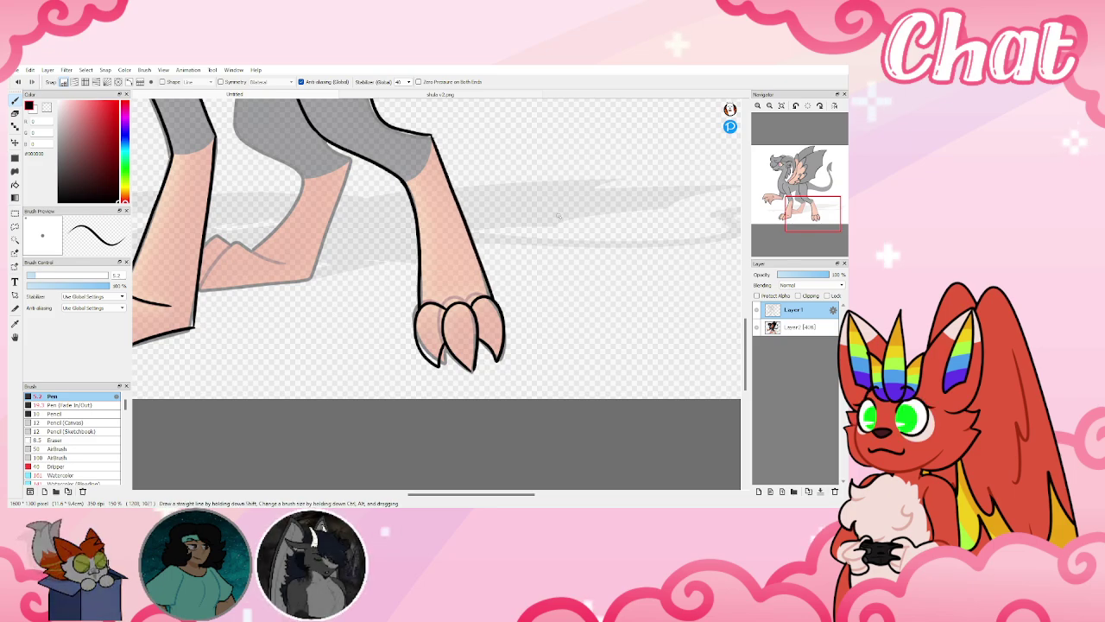
Trace the farther hind foot's front toe and sole and the rear edge of that leg up to the nearer hind leg
left_click_drag(810, 220, 791, 214)
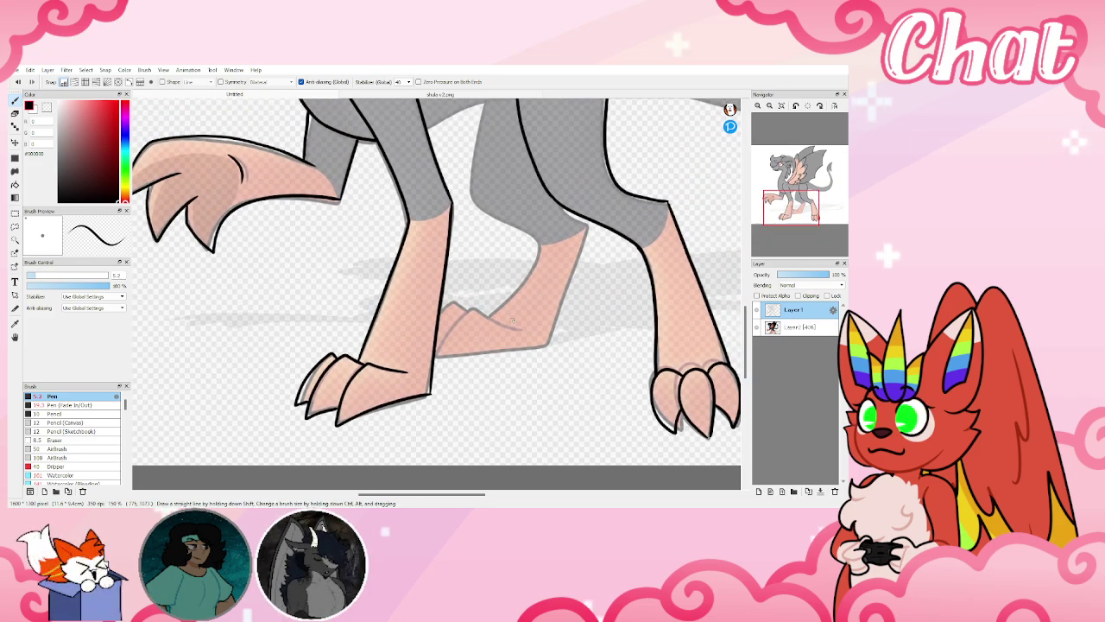
left_click_drag(516, 325, 480, 309)
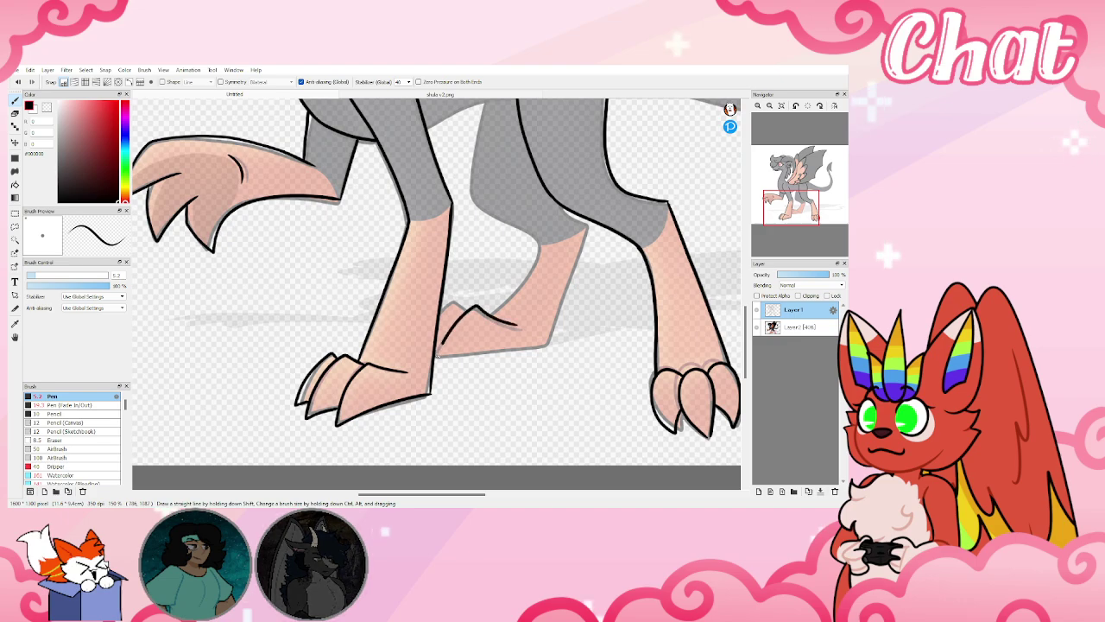
mouse_move(455, 354)
left_mouse_down()
mouse_move(518, 351)
mouse_move(552, 321)
mouse_move(583, 228)
mouse_move(563, 210)
left_mouse_up()
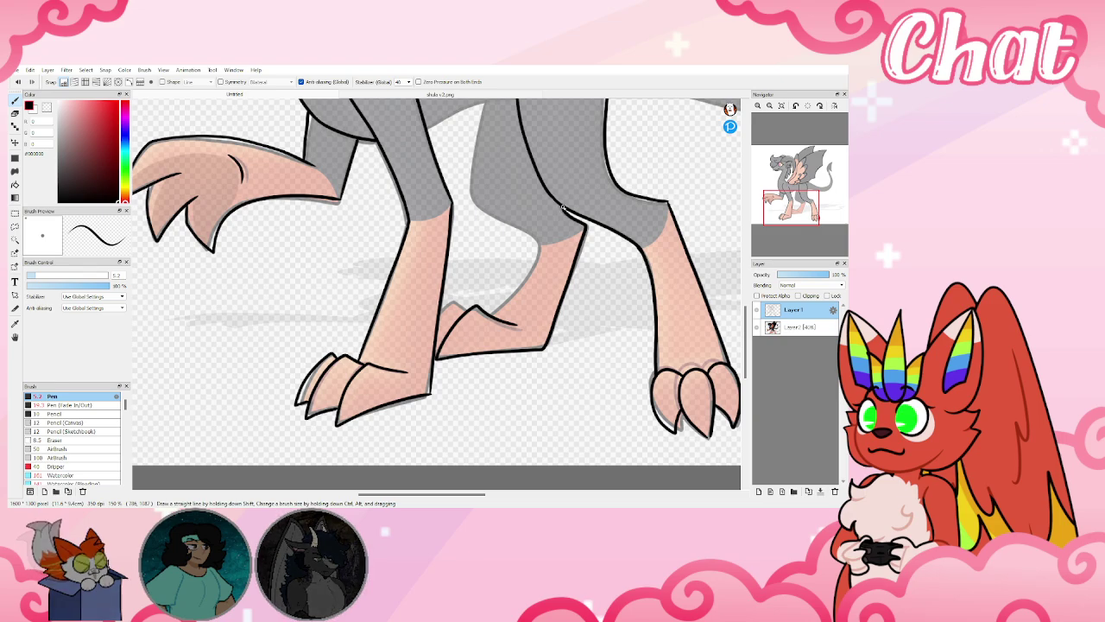
Trace the belly line between the legs, the farther hind leg's front edge and that foot's partly hidden toe
left_click_drag(793, 196, 790, 193)
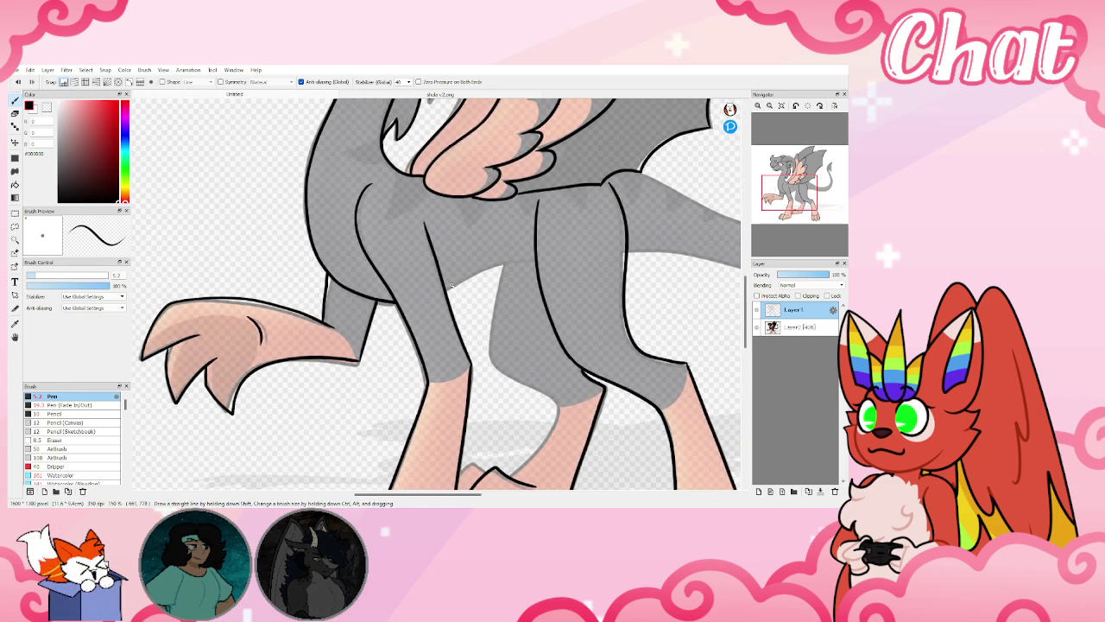
left_click_drag(444, 291, 491, 269)
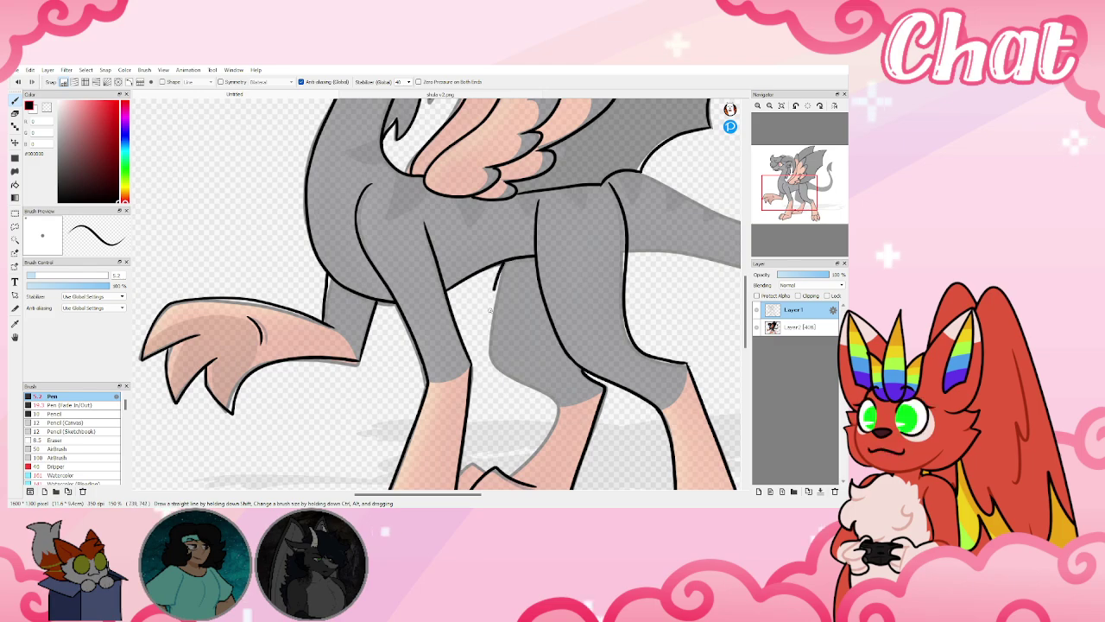
mouse_move(492, 294)
left_mouse_down()
mouse_move(491, 347)
mouse_move(555, 404)
mouse_move(509, 476)
left_mouse_up()
left_click(781, 217)
left_click_drag(781, 217, 782, 221)
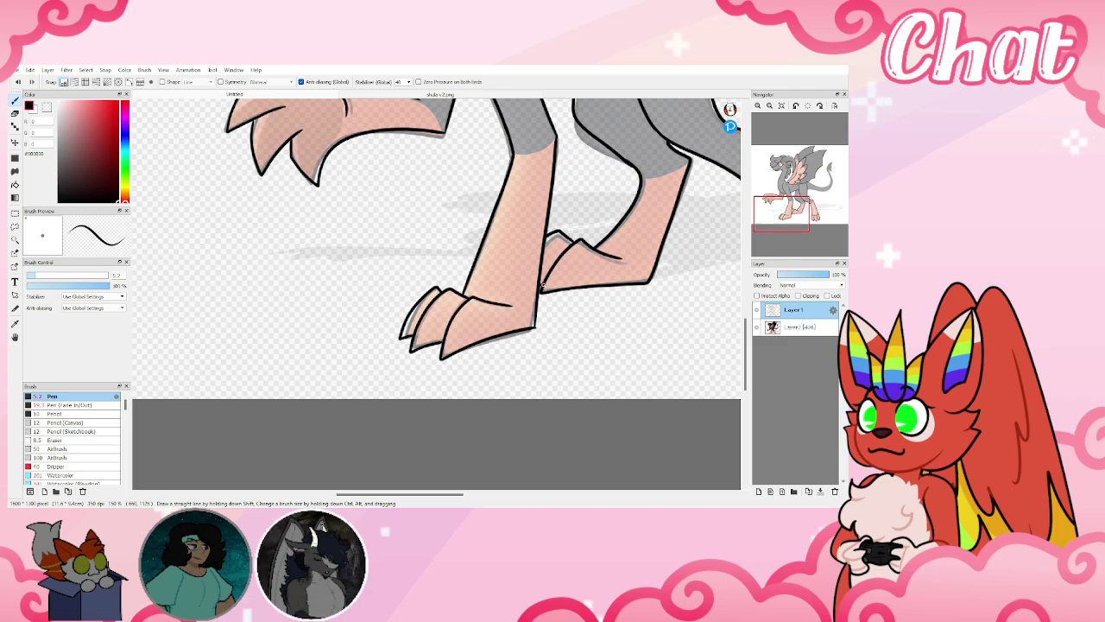
Trace the tail's upper edge from the rump around the curve and outline the pointed tail tip, redoing the first stroke
left_click_drag(798, 212, 830, 168)
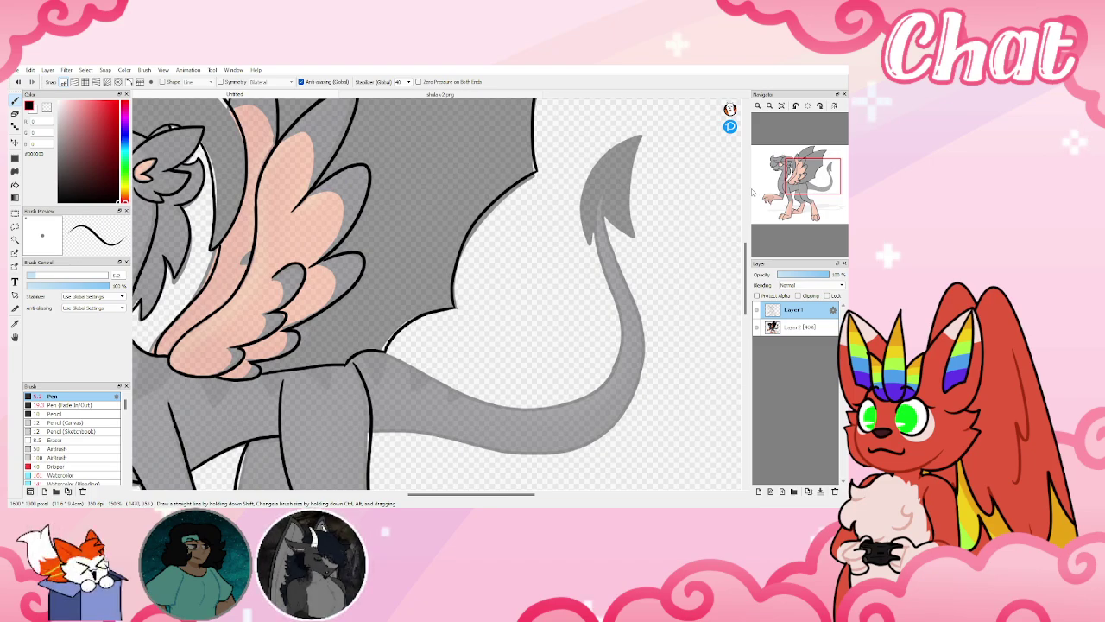
left_click_drag(797, 201, 818, 186)
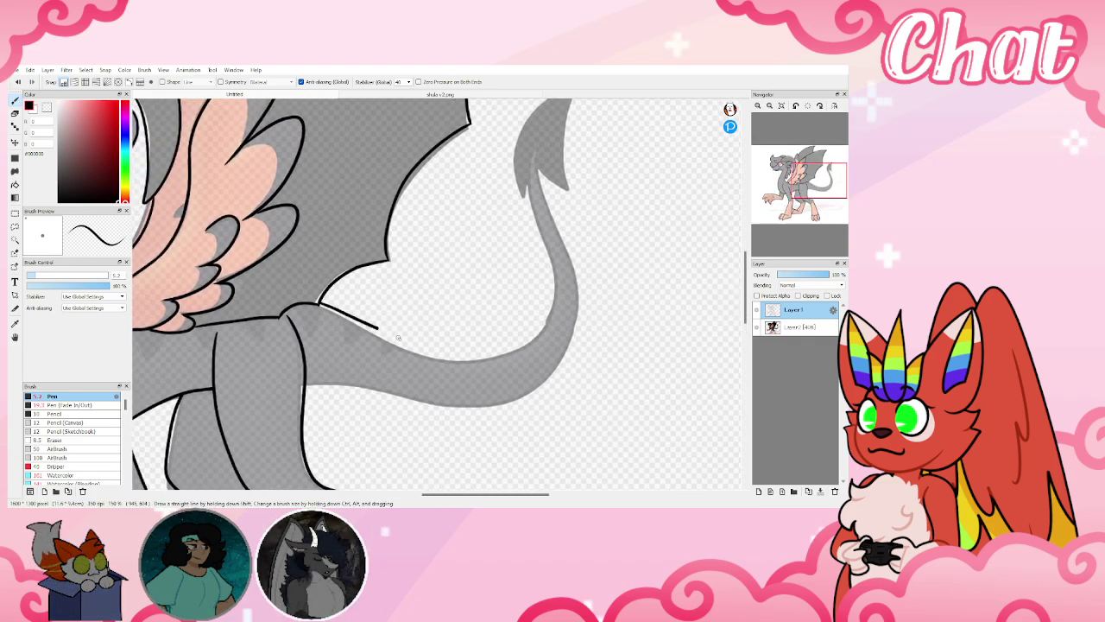
left_click(17, 81)
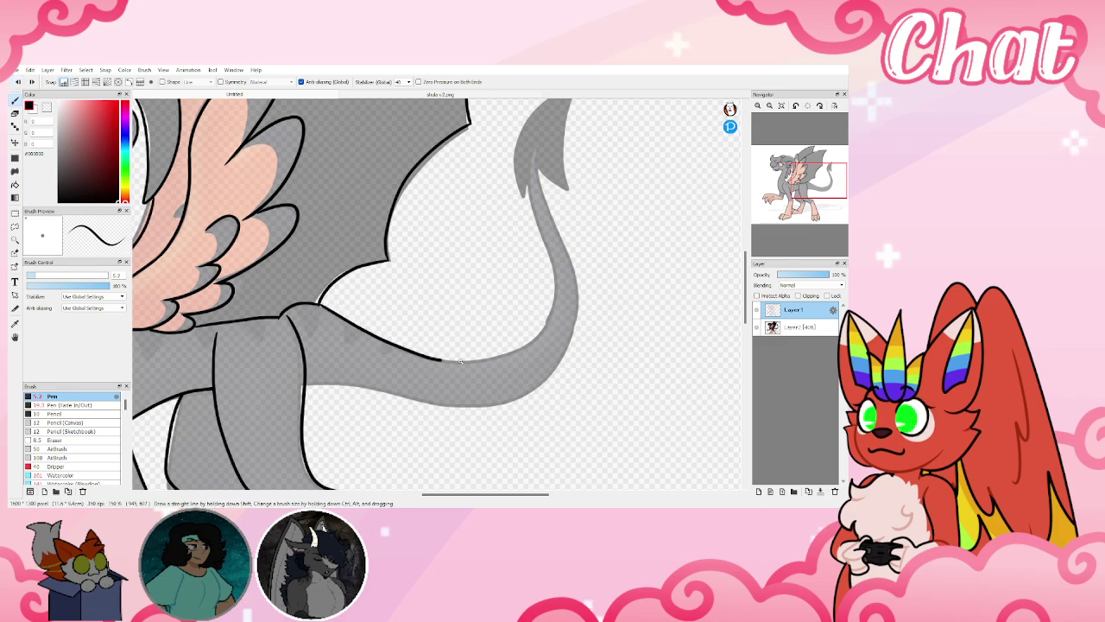
mouse_move(510, 353)
left_mouse_down()
mouse_move(528, 345)
mouse_move(555, 297)
left_mouse_up()
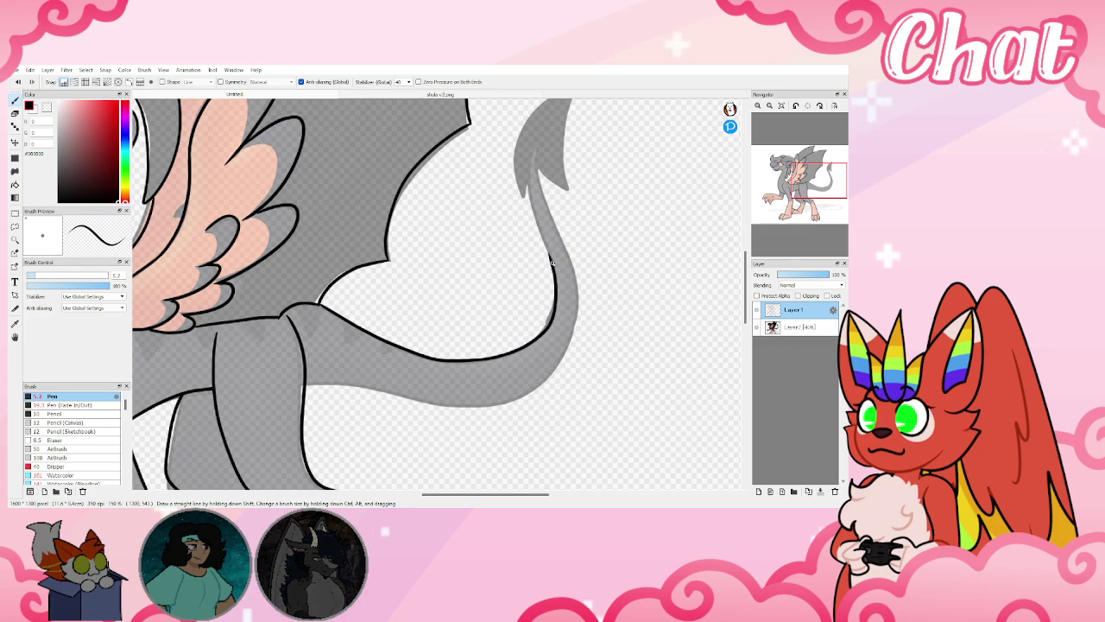
mouse_move(545, 245)
left_mouse_down()
mouse_move(528, 180)
mouse_move(540, 142)
mouse_move(535, 167)
mouse_move(554, 186)
left_mouse_up()
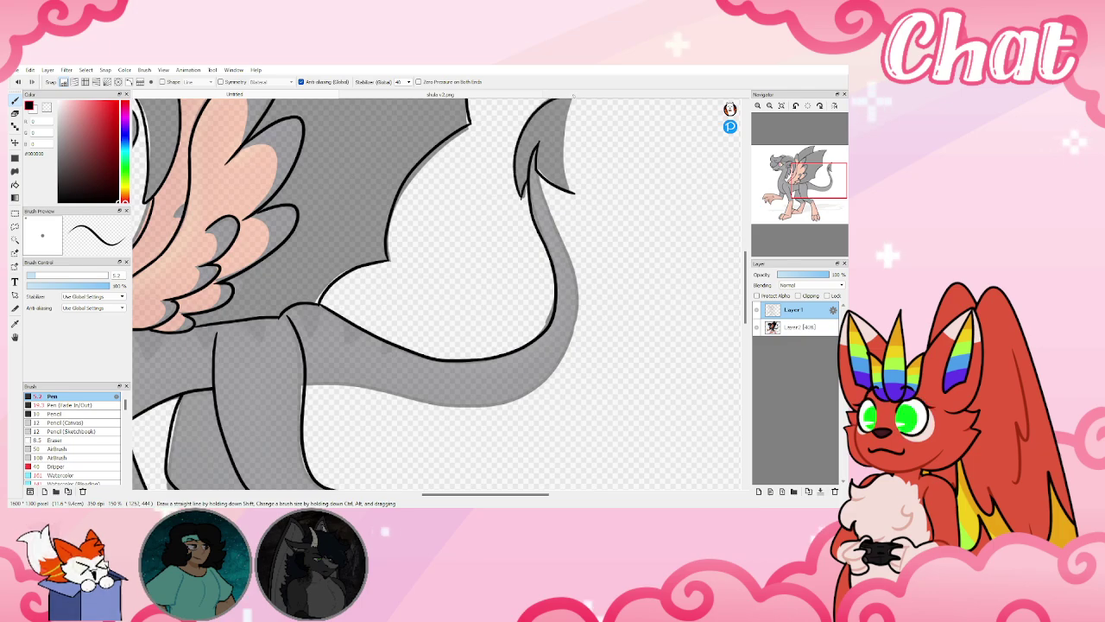
left_click_drag(565, 101, 574, 195)
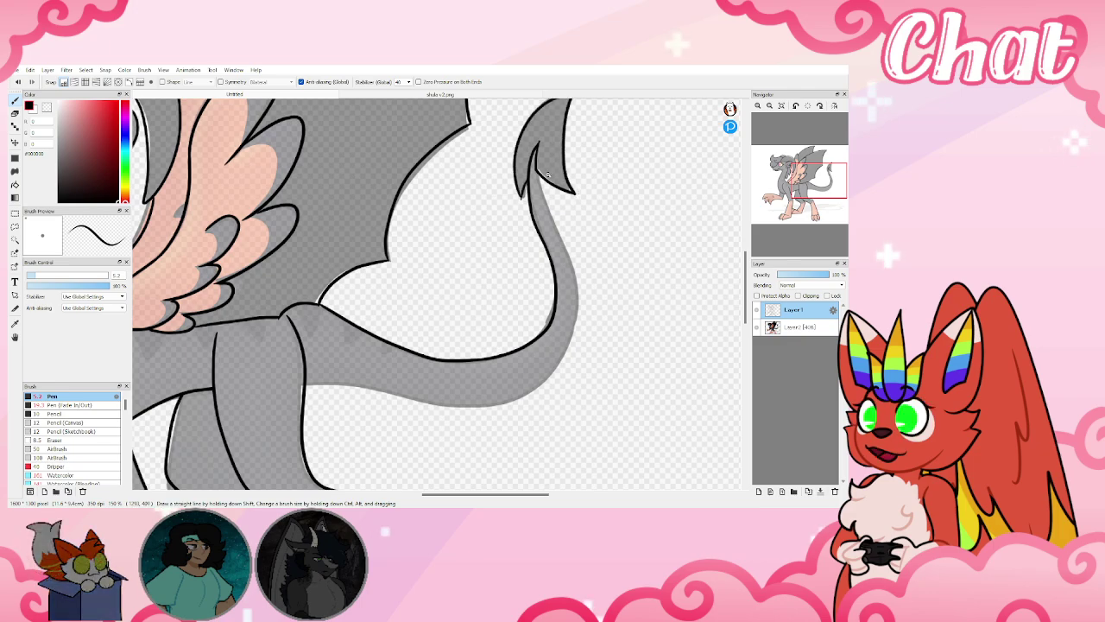
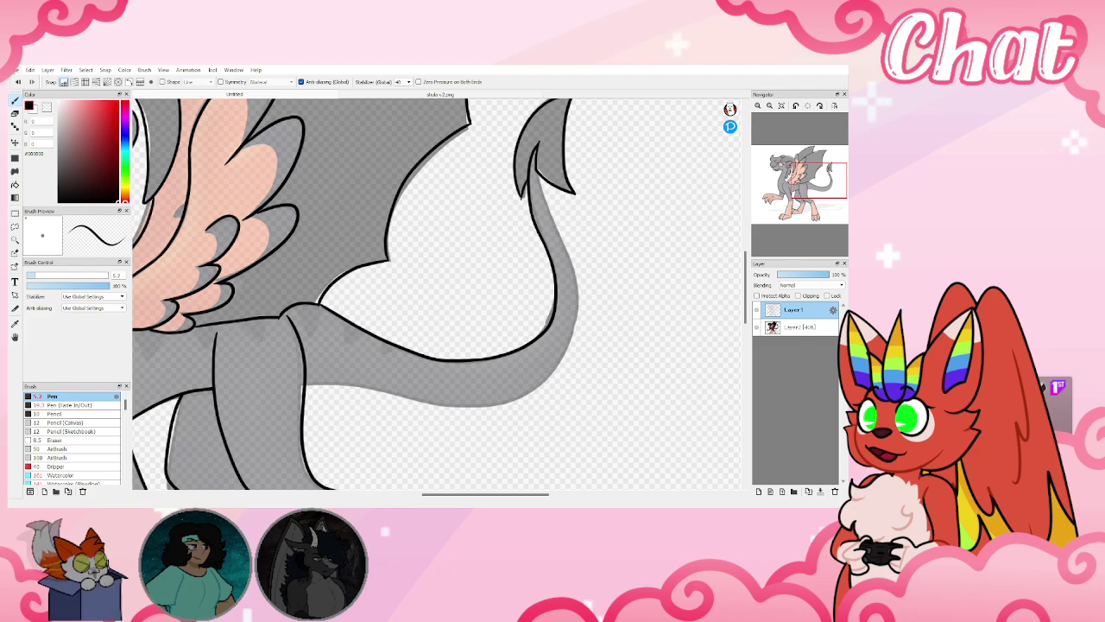
Open the furry costume photo as a separate canvas, view it whole and close it
left_click(15, 70)
left_click(31, 87)
left_click(782, 105)
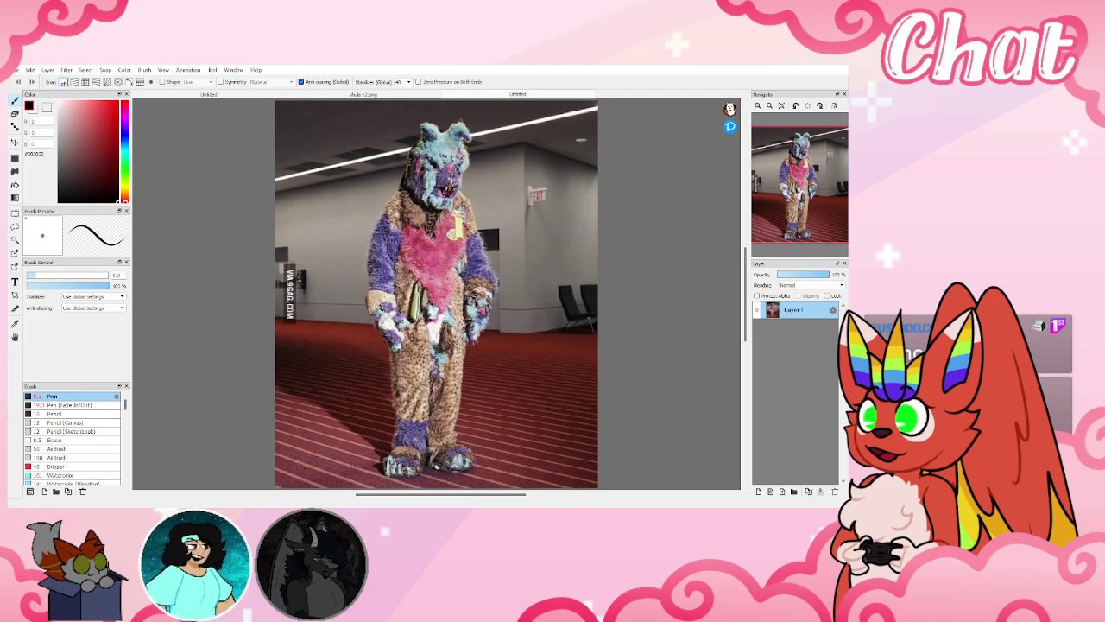
left_click(524, 93)
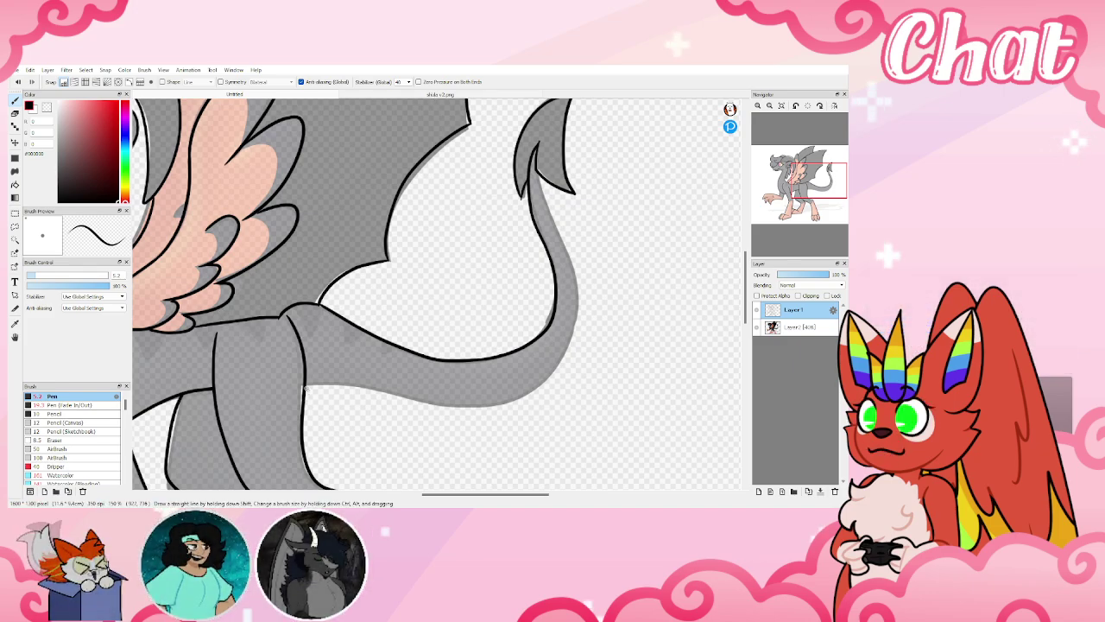
Trace the tail's lower edge from the hind leg around the curve to the tail tip and check the line art without the reference
left_click_drag(304, 385, 478, 402)
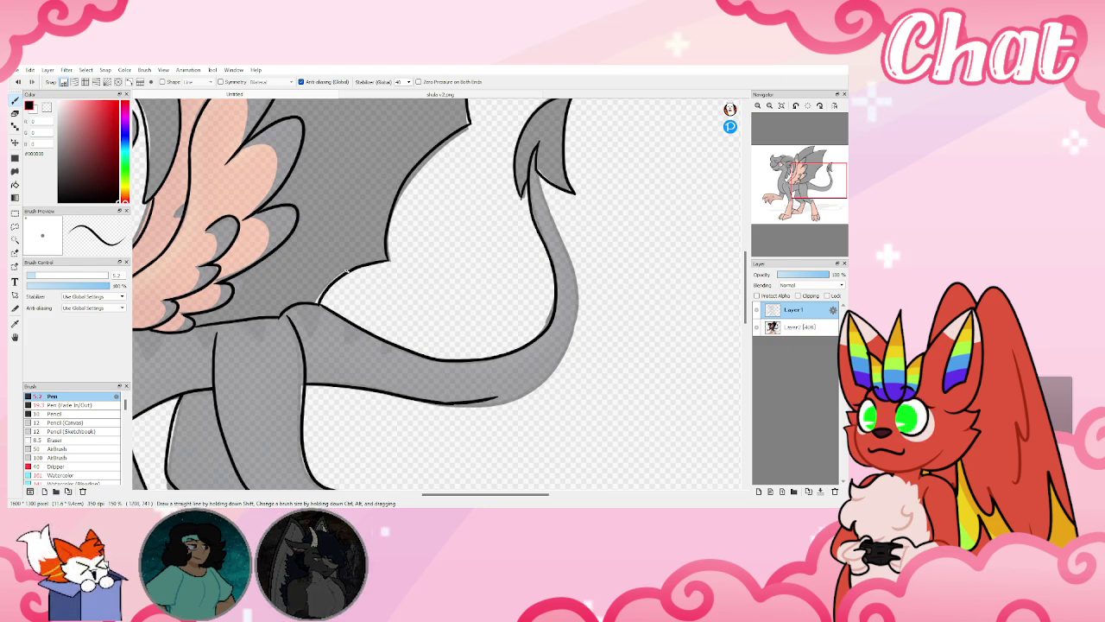
key("ctrl+z")
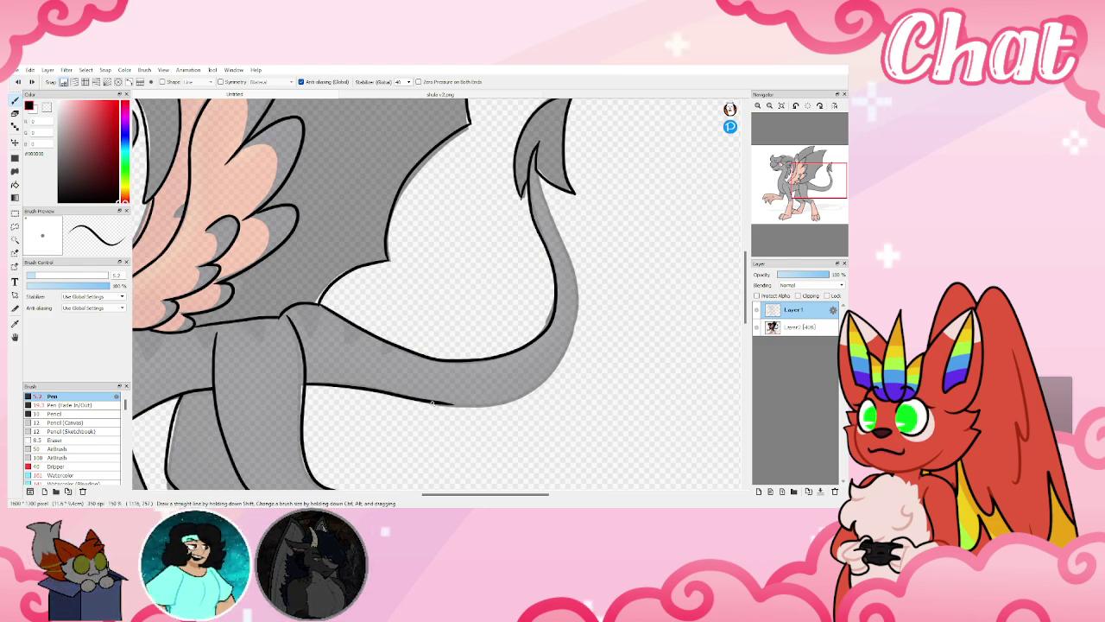
mouse_move(476, 404)
left_mouse_down()
mouse_move(525, 392)
mouse_move(564, 352)
mouse_move(579, 291)
left_mouse_up()
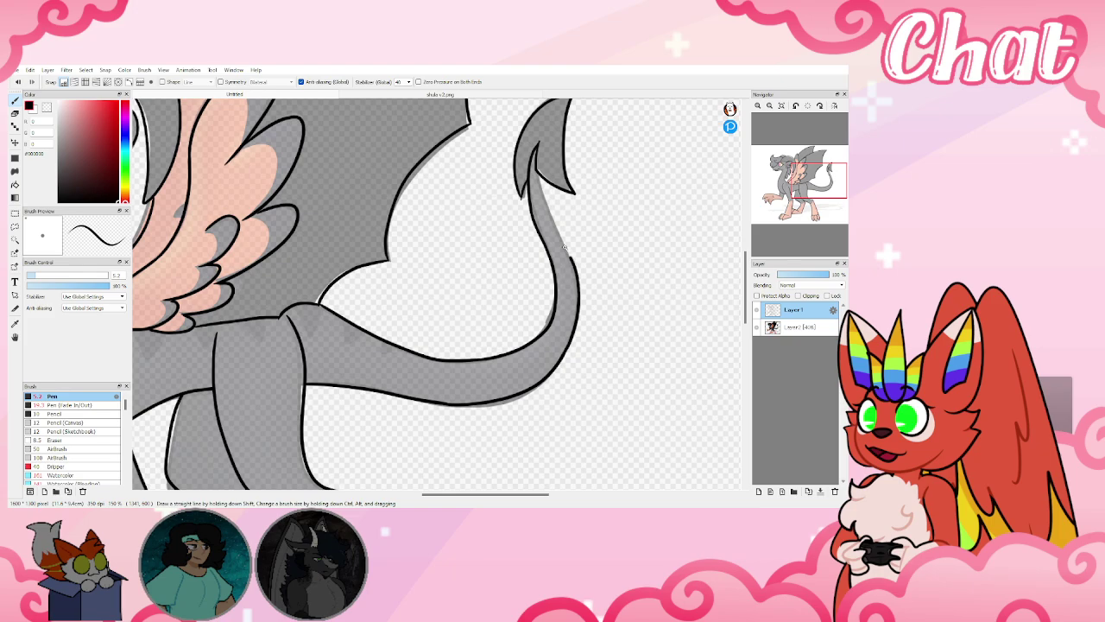
left_click_drag(565, 248, 536, 178)
left_click(781, 105)
left_click(757, 326)
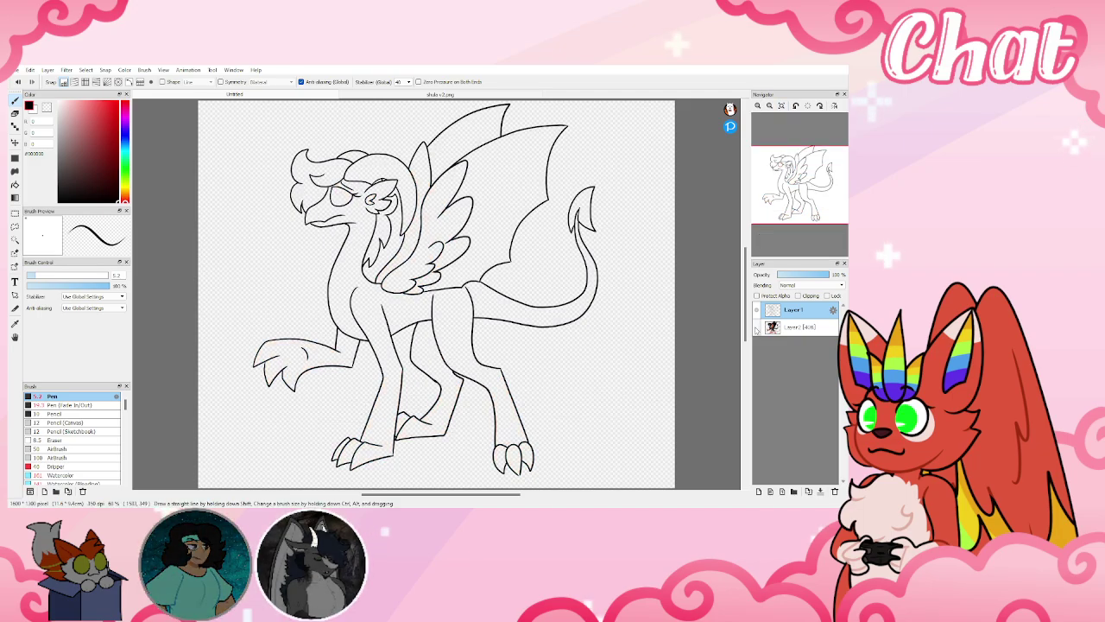
left_click(757, 327)
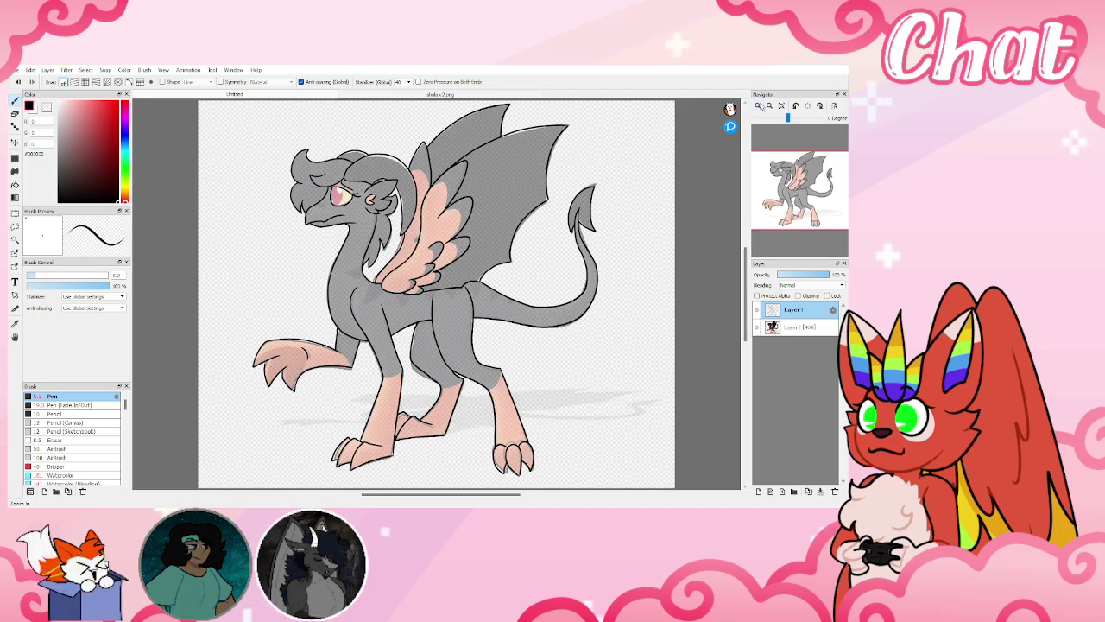
Draw the nostril and a short crease line on the dragon's snout
left_click(758, 105)
left_click(758, 106)
left_click(758, 106)
left_click_drag(783, 188, 776, 174)
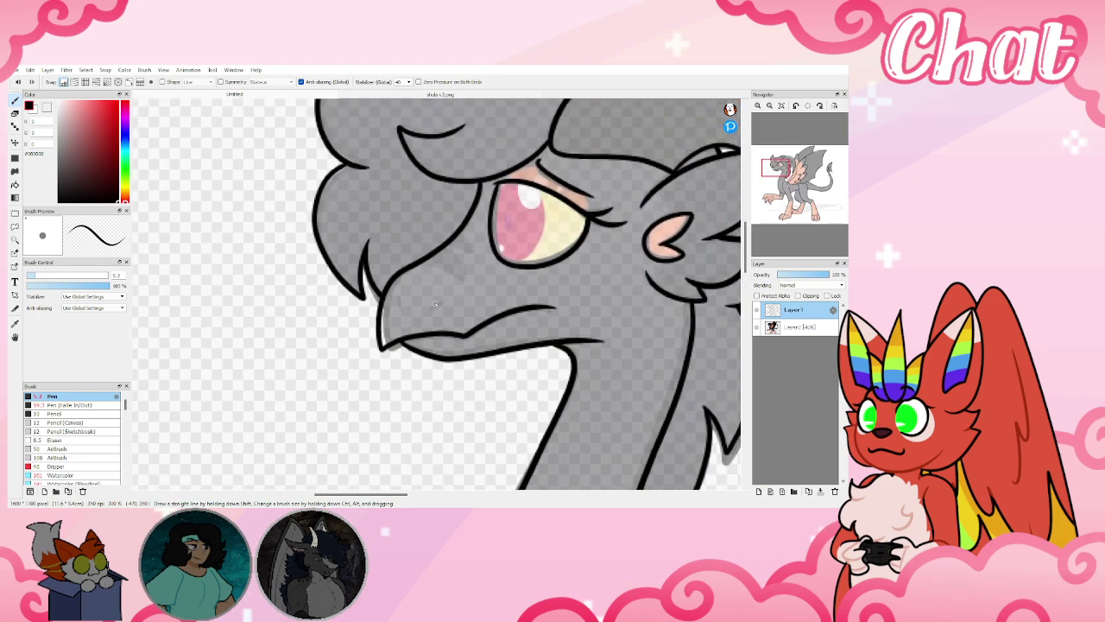
mouse_move(398, 297)
left_mouse_down()
mouse_move(399, 308)
mouse_move(429, 309)
left_mouse_up()
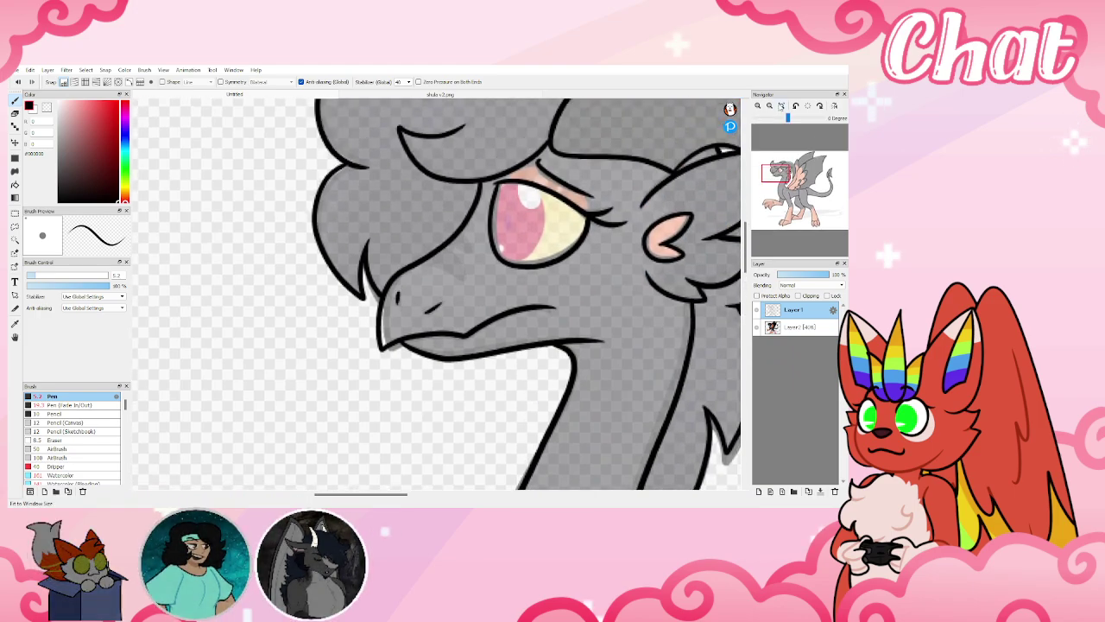
Hide the faded reference layer and add a new colour layer between it and the line art
left_click(782, 106)
left_click(757, 328)
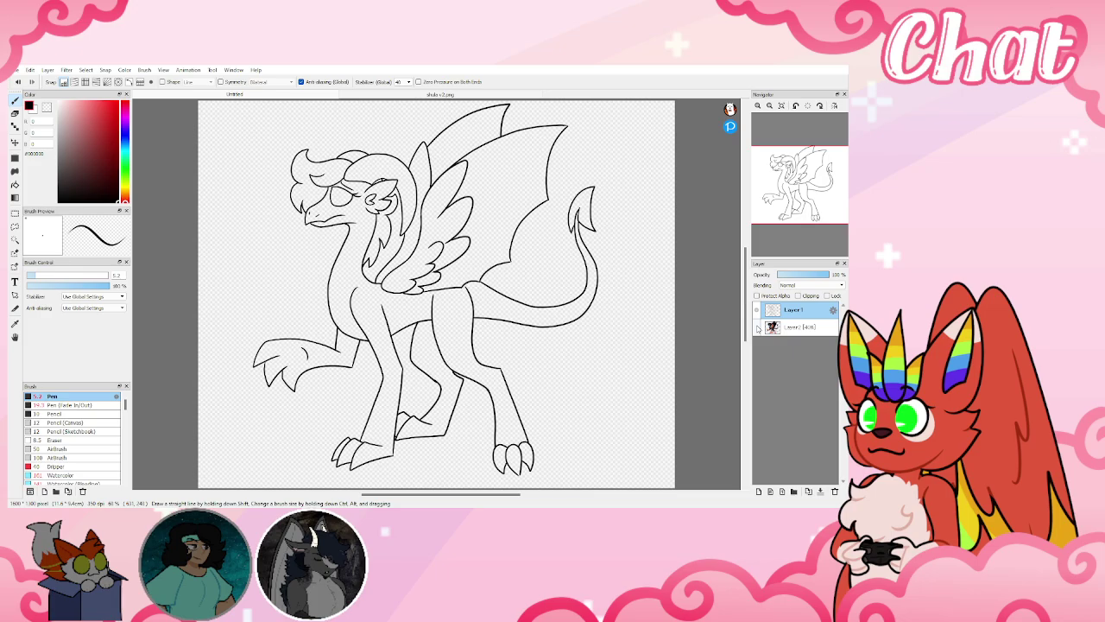
left_click(757, 328)
left_click(757, 327)
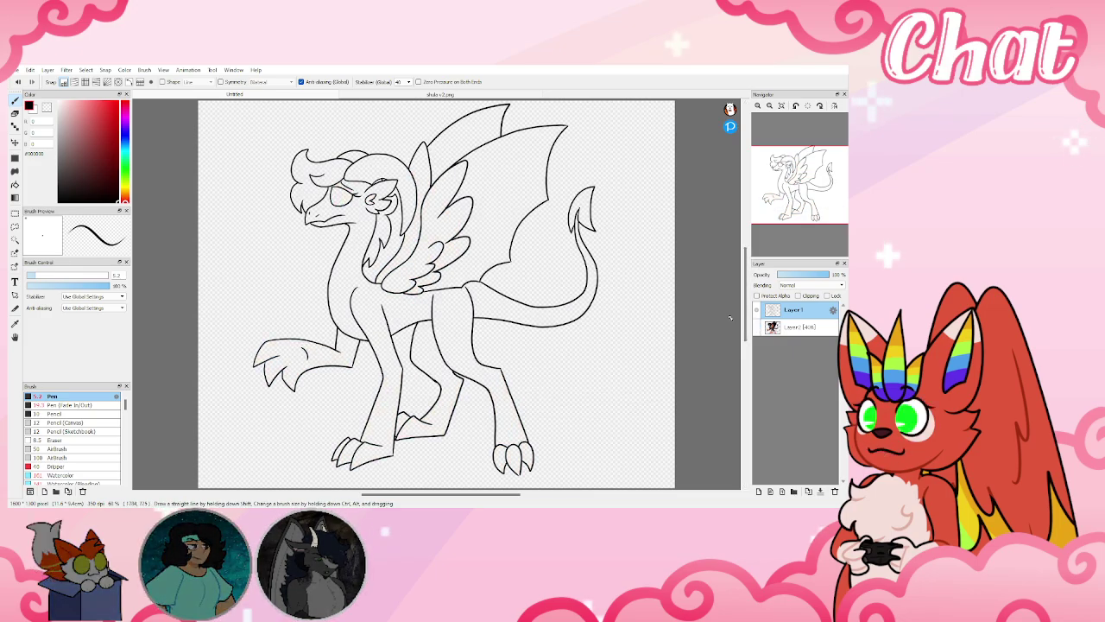
left_click(794, 328)
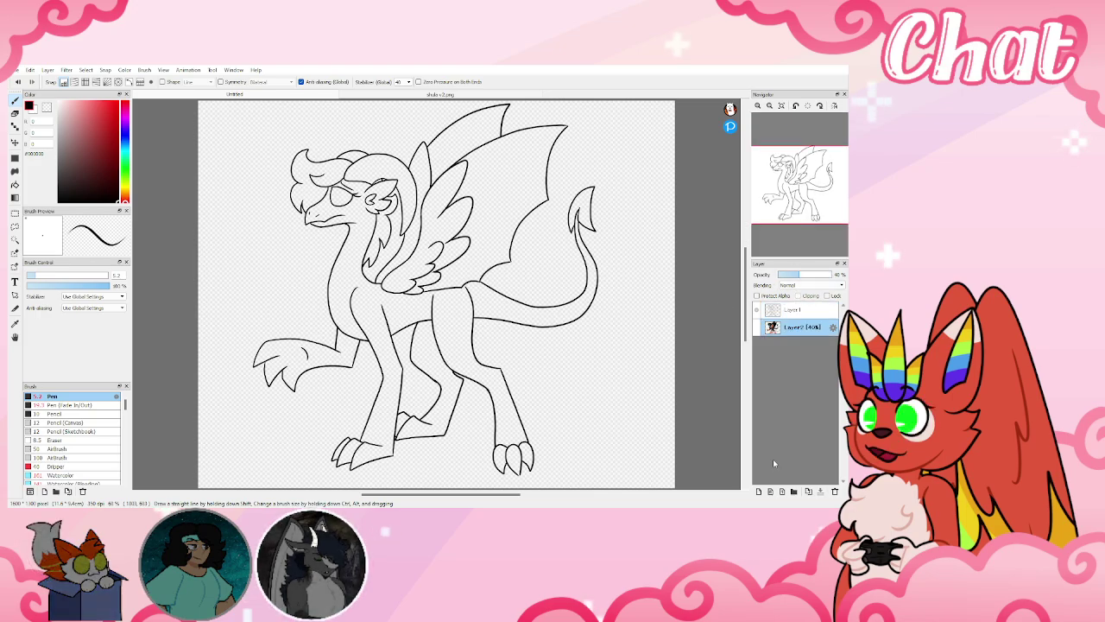
Sample the dark grey body colour from the coloured reference and fill the head, body, tail, nearer legs and raised foreleg
left_click(425, 95)
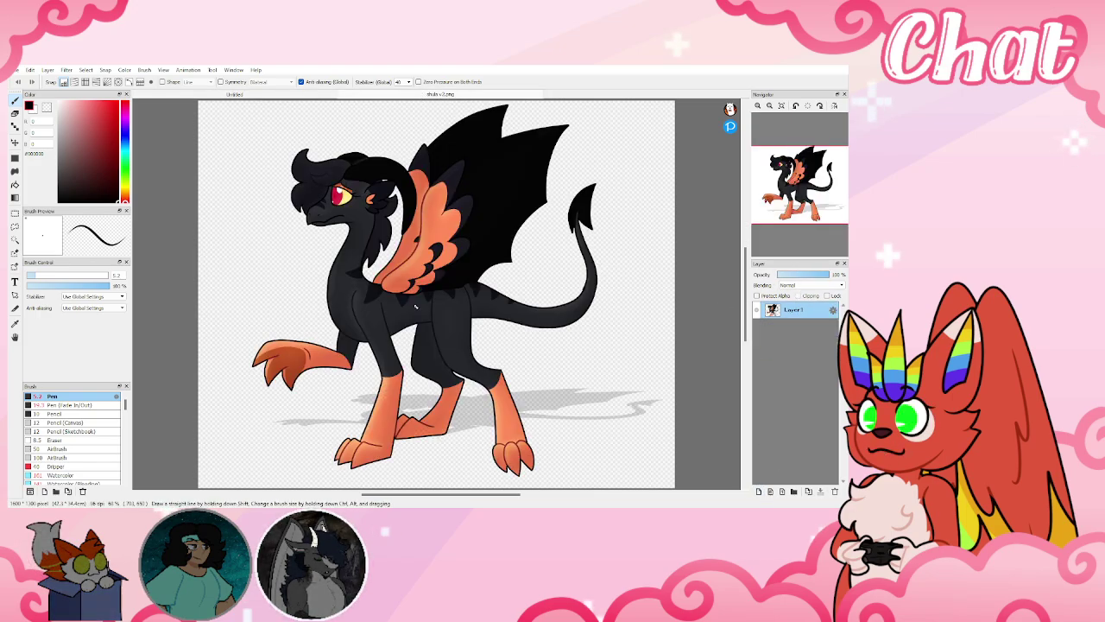
scroll(415, 307, "up", 5)
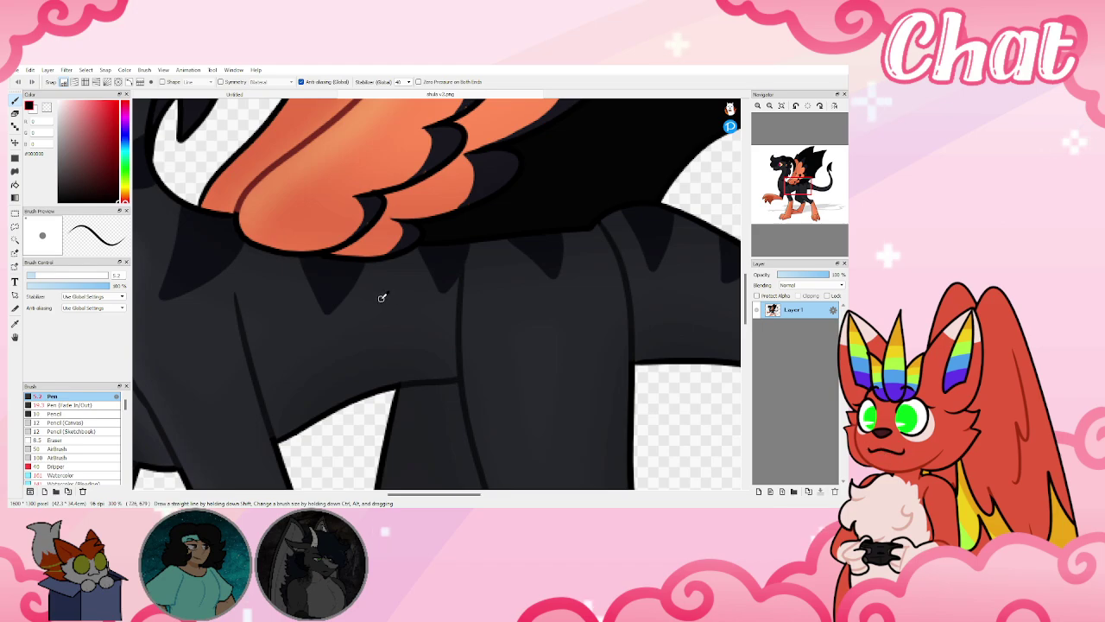
left_click(310, 316, "alt")
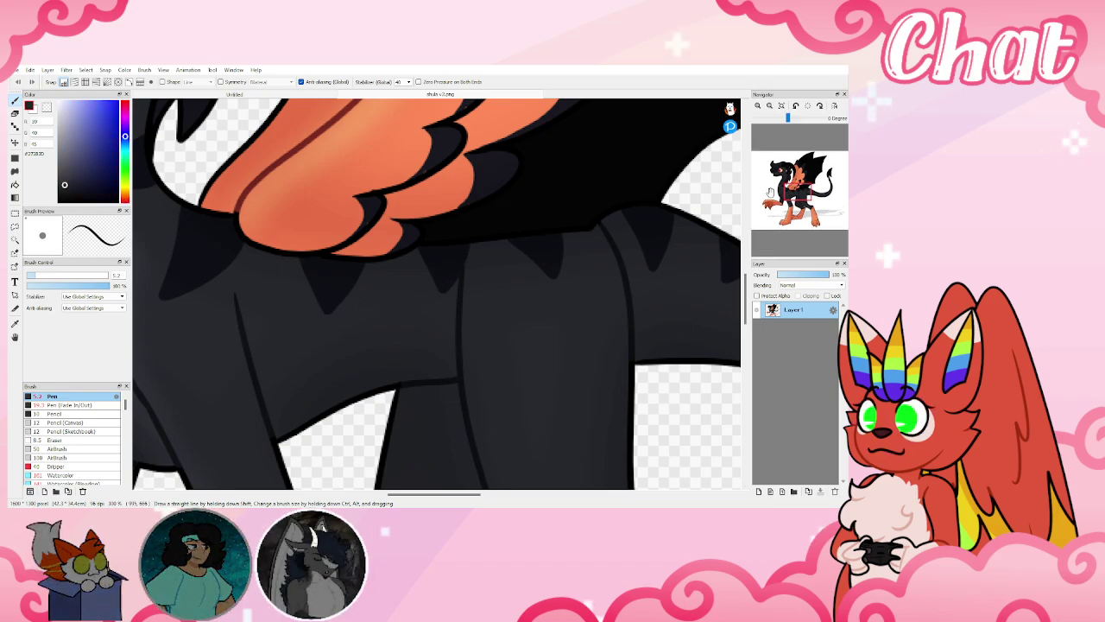
left_click(782, 105)
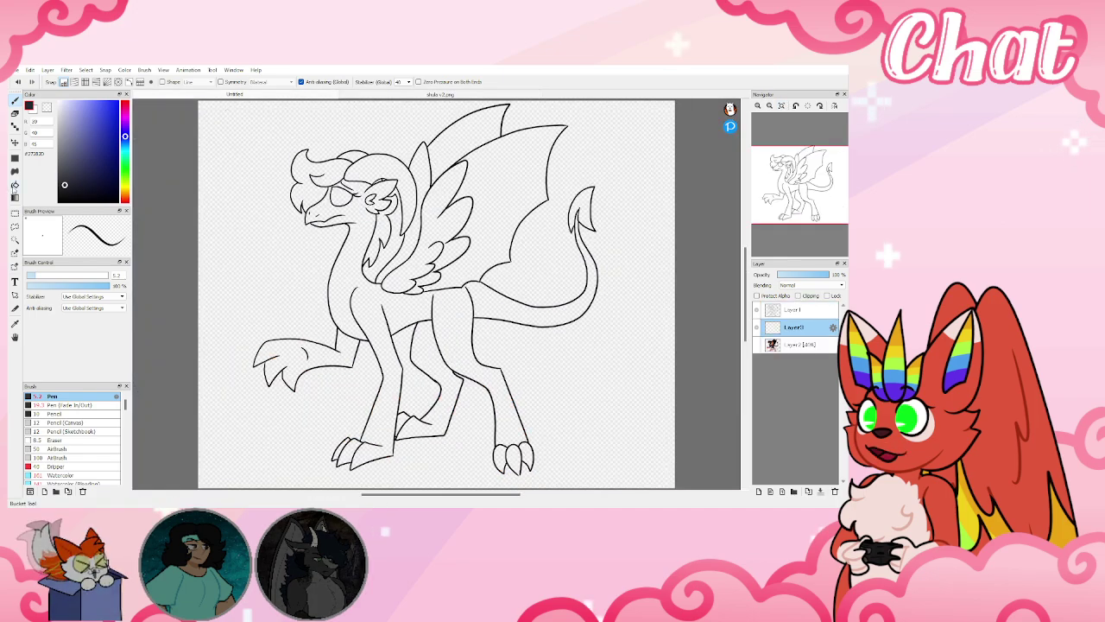
left_click(382, 289)
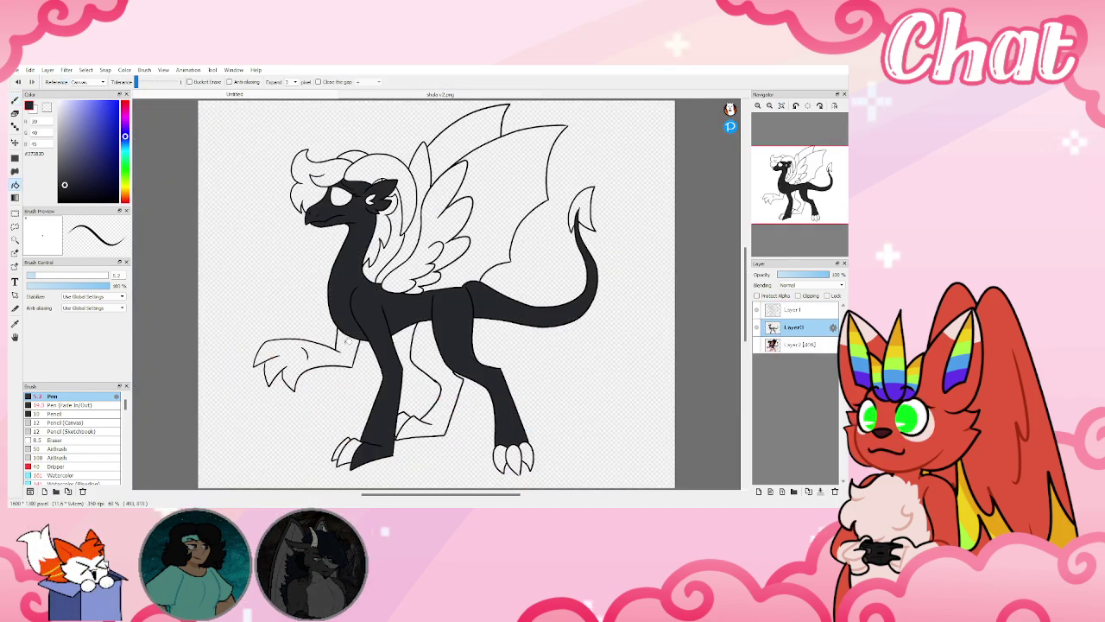
left_click(348, 341)
Reopen the standing dragon reference and open the round crouching dragon picture as a second reference canvas
left_click(376, 95)
key("ctrl+w")
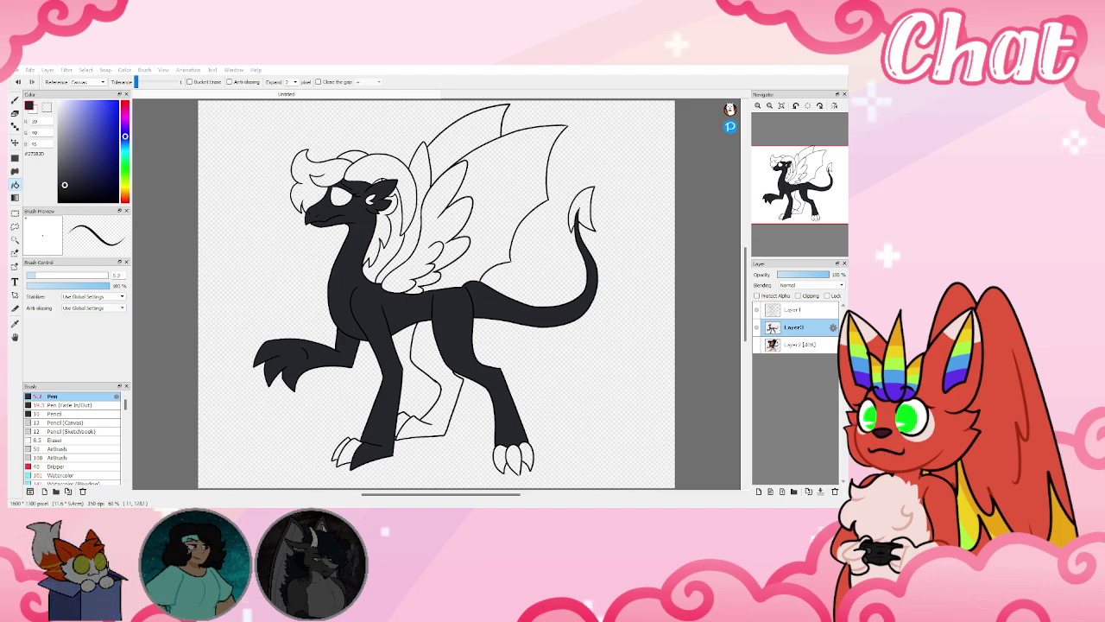
double_click(264, 442)
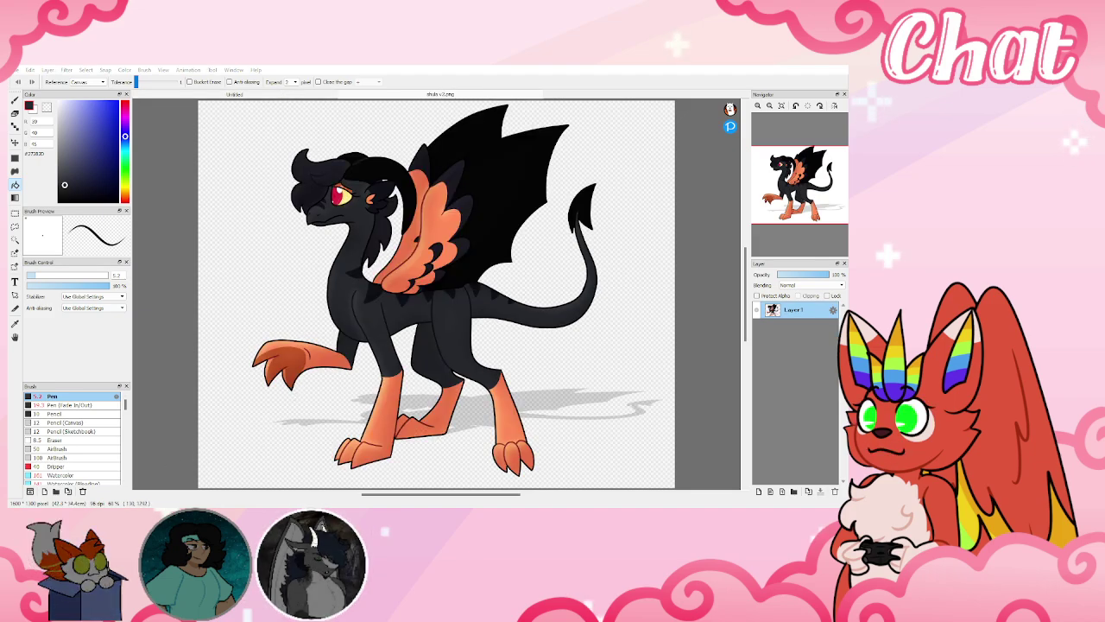
left_click(289, 96)
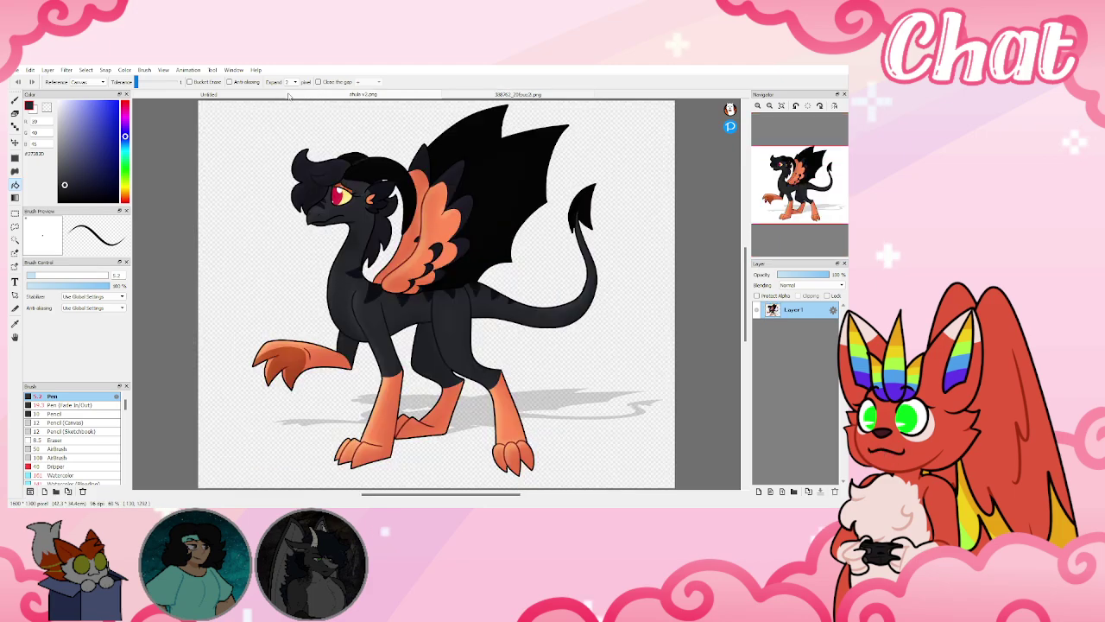
left_click(276, 95)
left_click(469, 97)
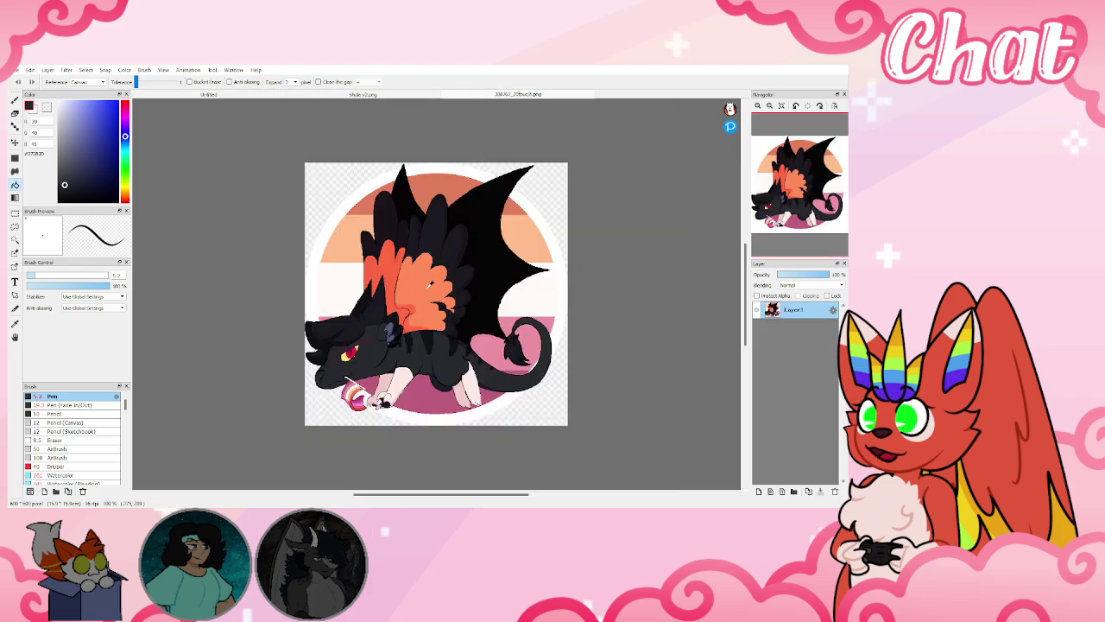
Sample the orange from the crouching dragon's wing and fill the wing feathers with it
right_click(430, 285)
left_click(276, 96)
left_click(435, 229)
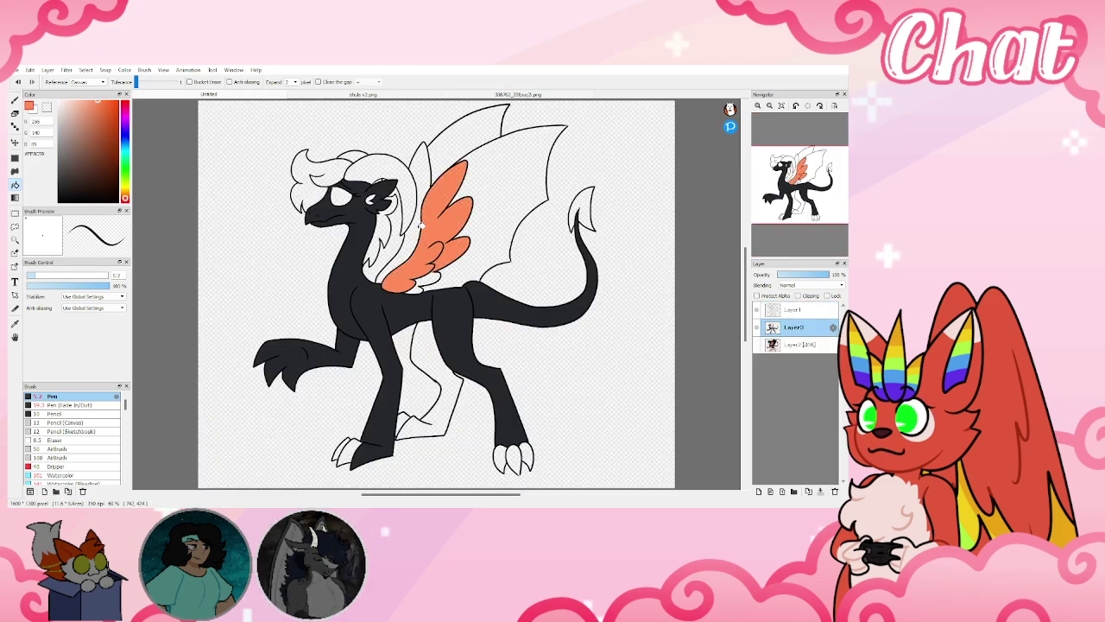
left_click(420, 222)
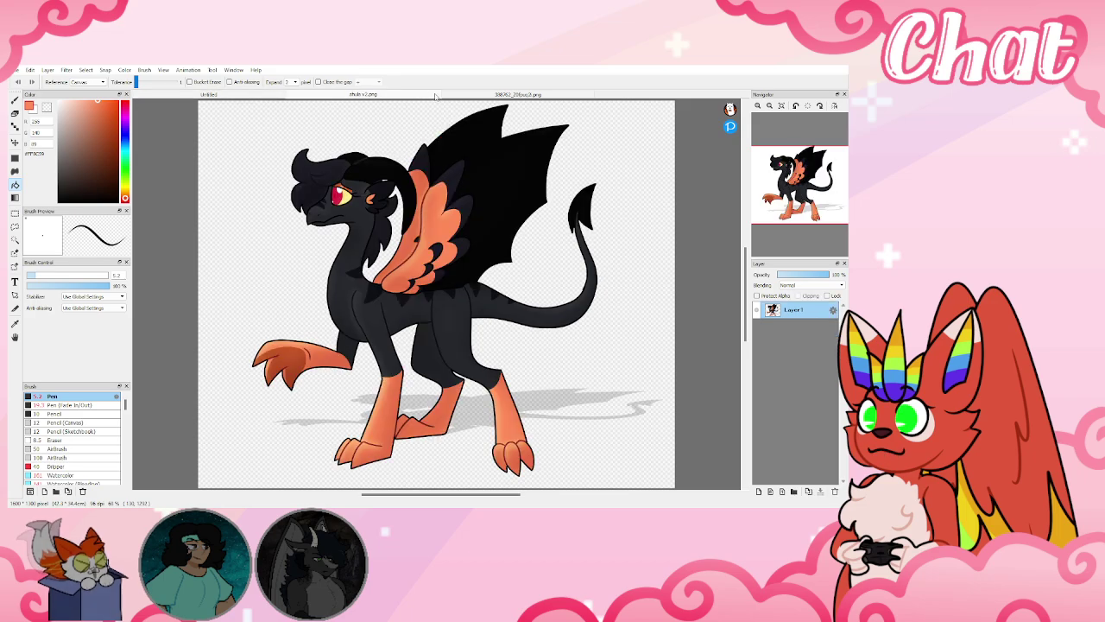
Fill the horn and the wing membranes with the near-black sampled from the reference and touch up leftover gaps with the pen
left_click(369, 166, "alt")
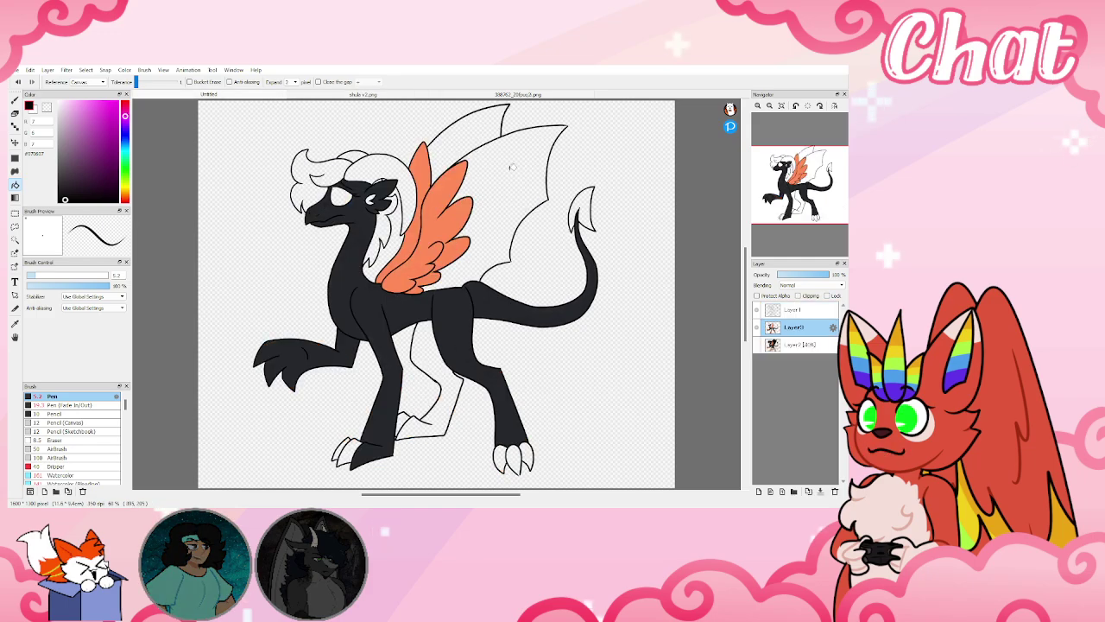
left_click(376, 169)
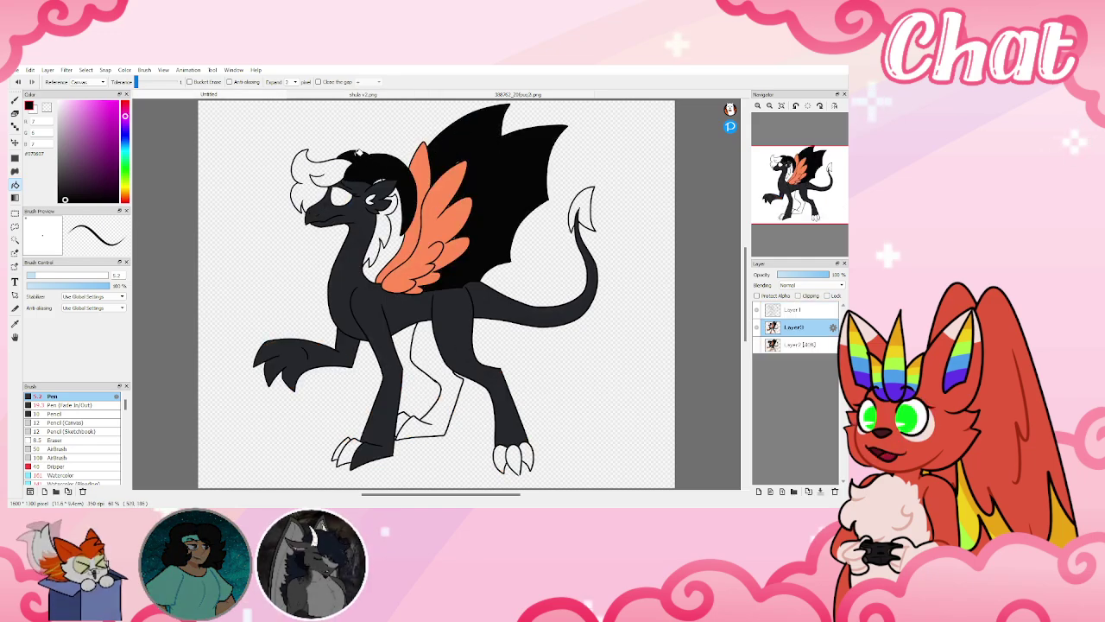
key("b")
scroll(461, 152, "up", 5)
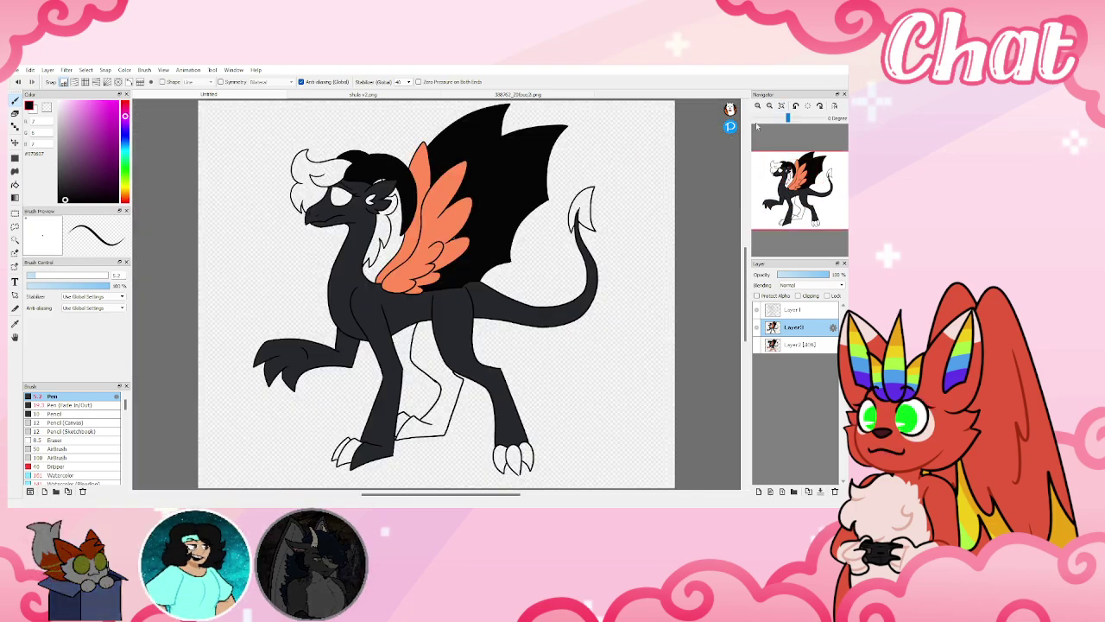
key("ctrl+0")
scroll(458, 250, "up", 5)
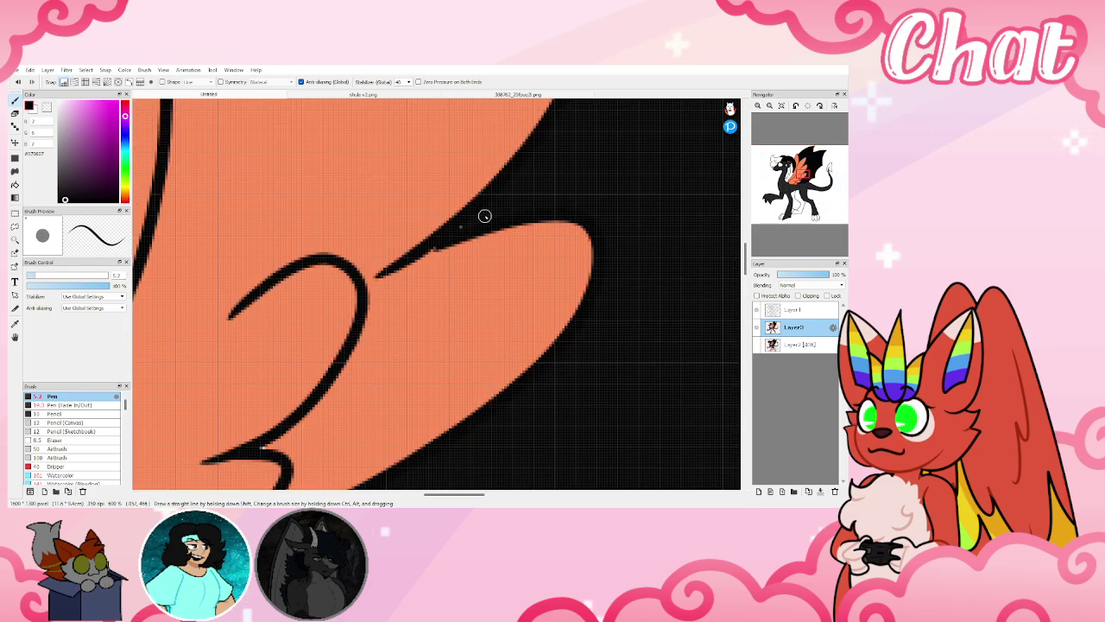
key("ctrl+0")
Check the crouching dragon reference and fill the pointed tail tip with the same near-black
left_click(455, 94)
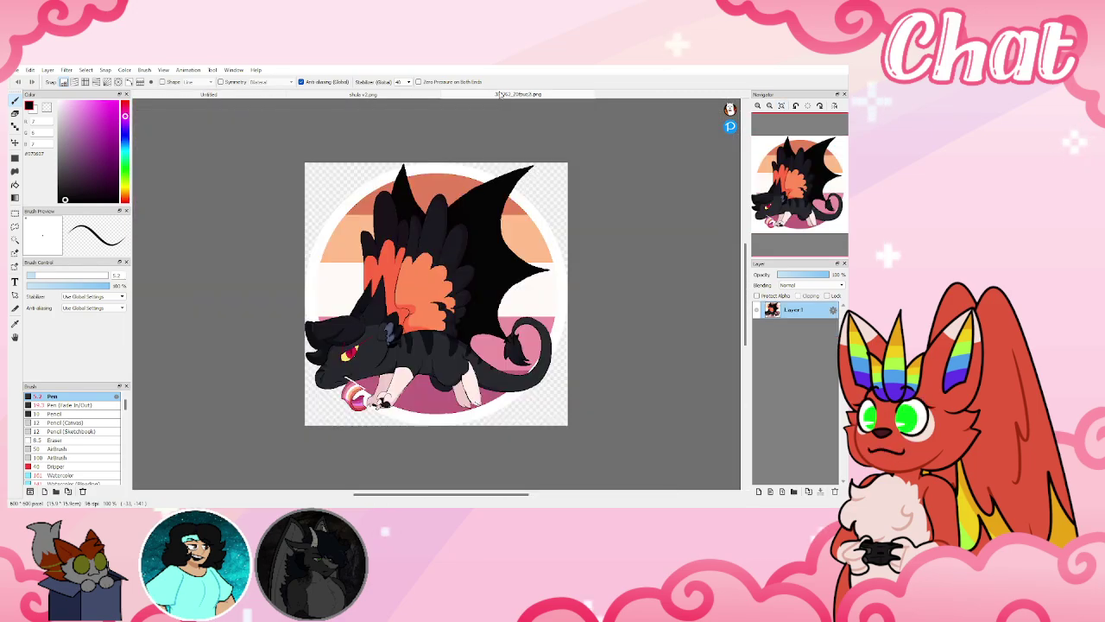
left_click(425, 95)
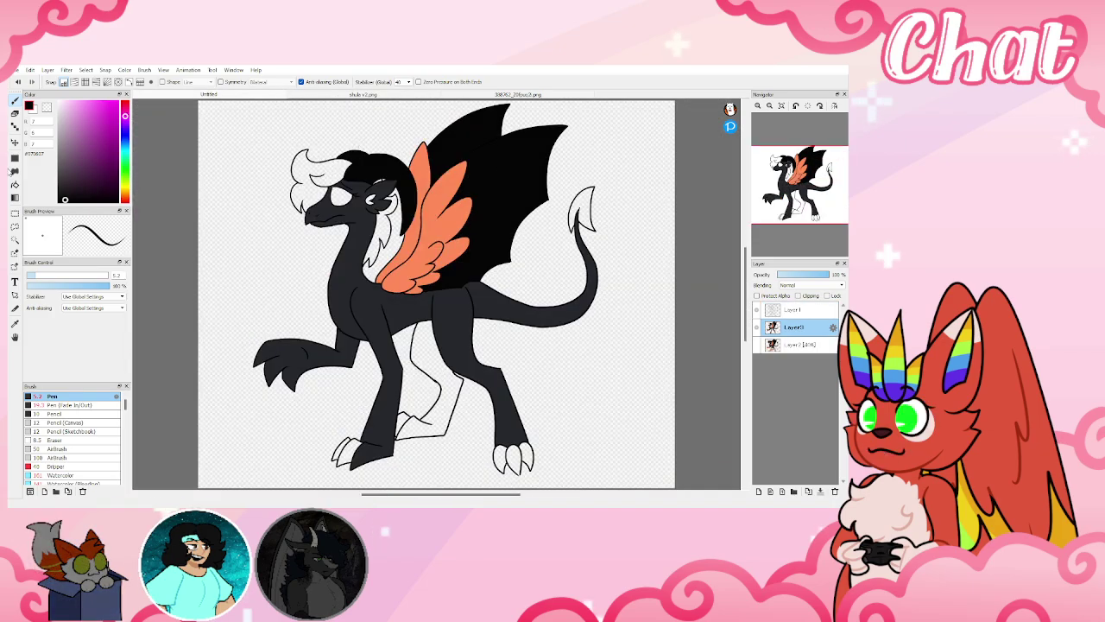
left_click(14, 184)
left_click(584, 200)
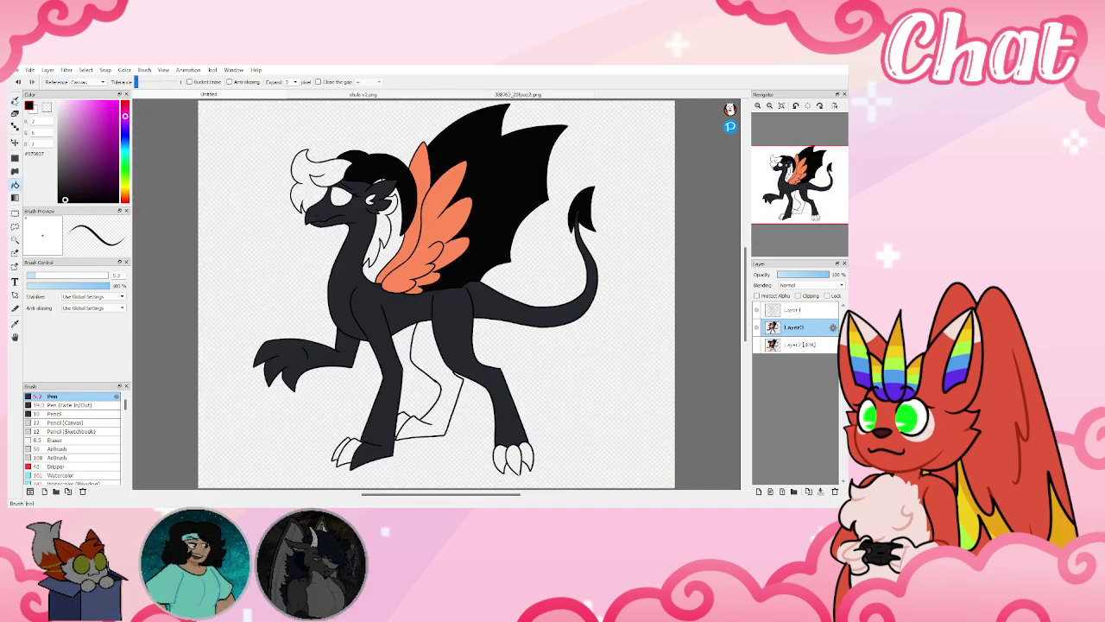
Touch up the unfilled spots at the base of the tail tip and above the eye with the dark grey body colour
left_click(14, 101)
scroll(682, 291, "up", 1)
right_click(561, 263)
scroll(537, 171, "up", 7)
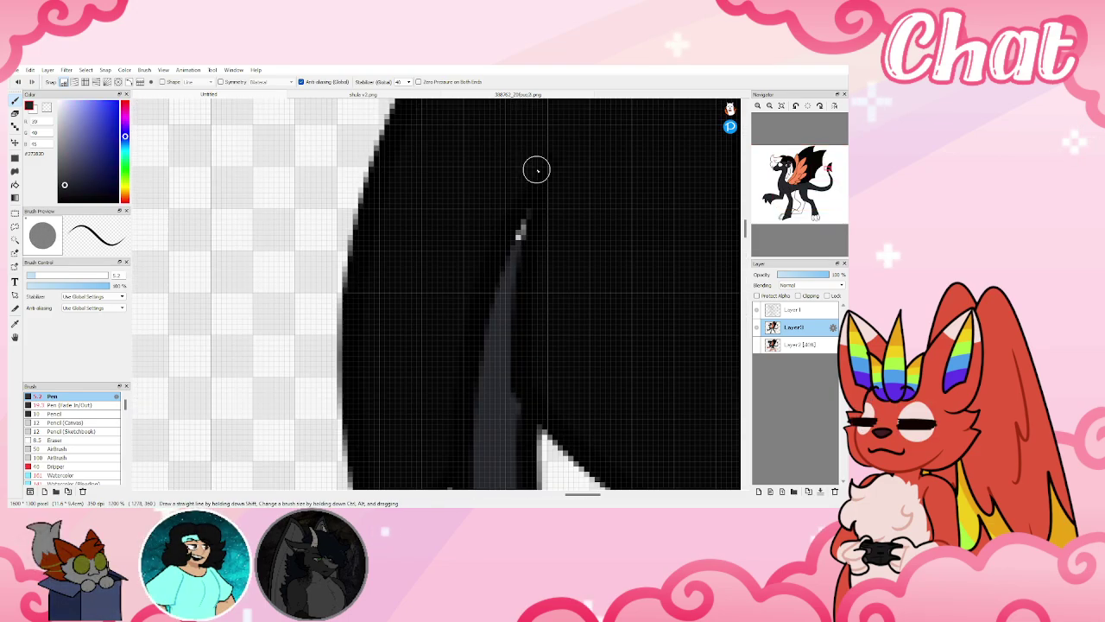
left_click_drag(525, 227, 518, 249)
left_click(781, 106)
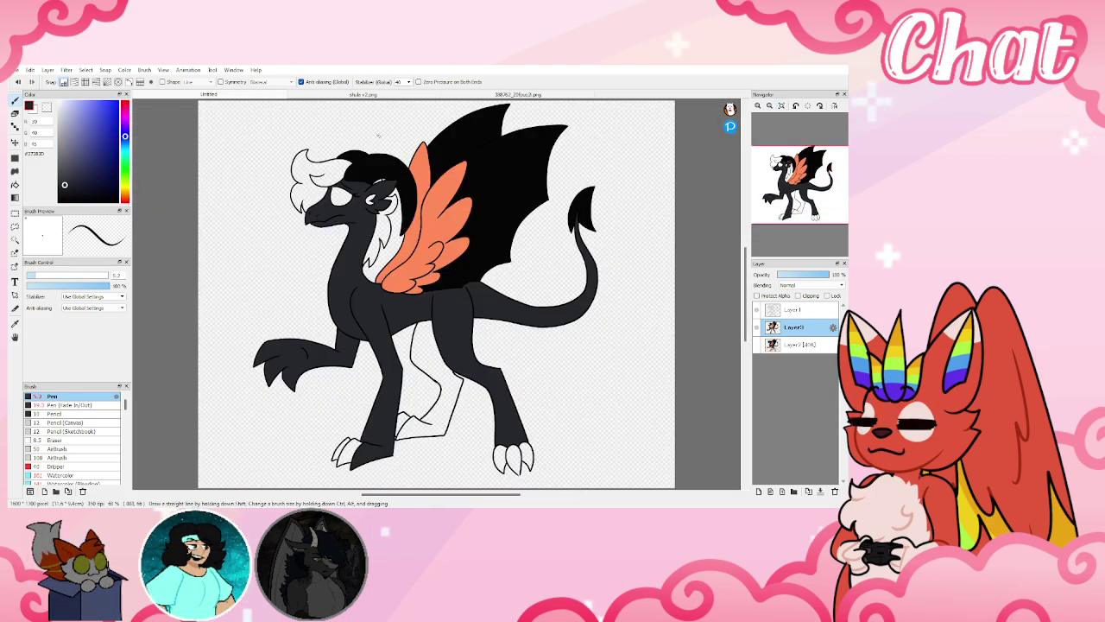
scroll(329, 181, "up", 6)
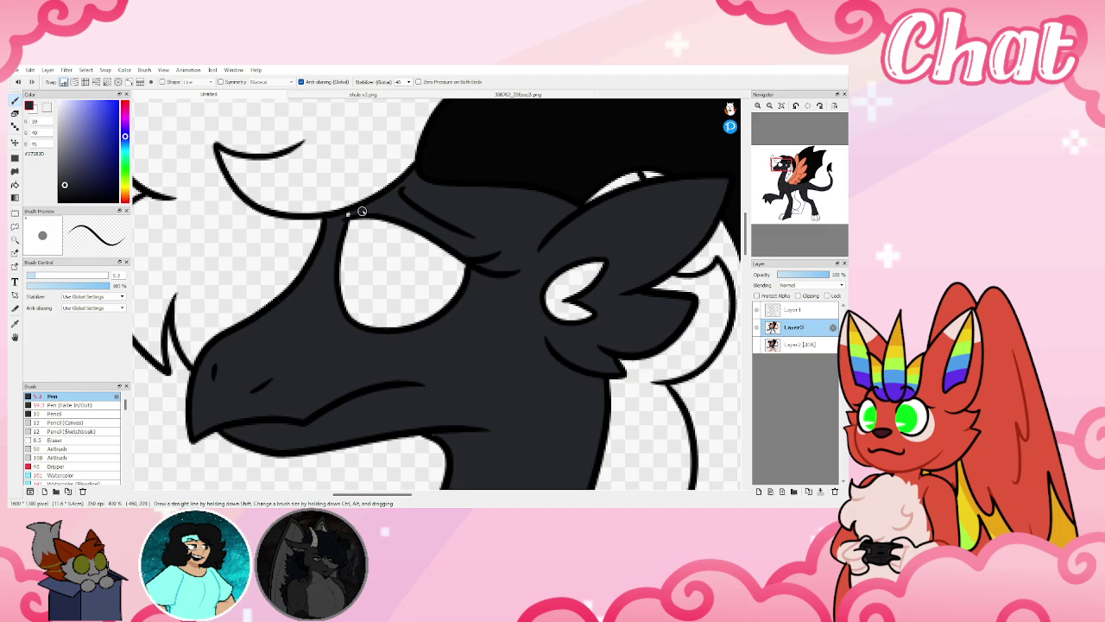
key("ctrl+0")
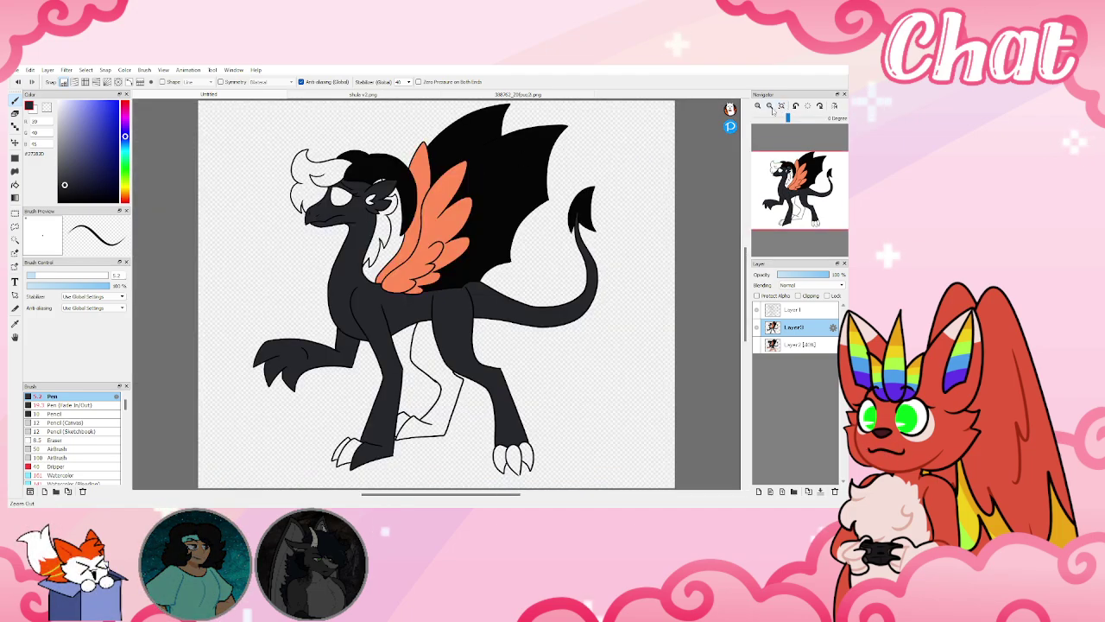
Check both dragon references, then fill the white far hind leg with the dark grey body colour and the standing front foot's toes with the wing orange
left_click(467, 94)
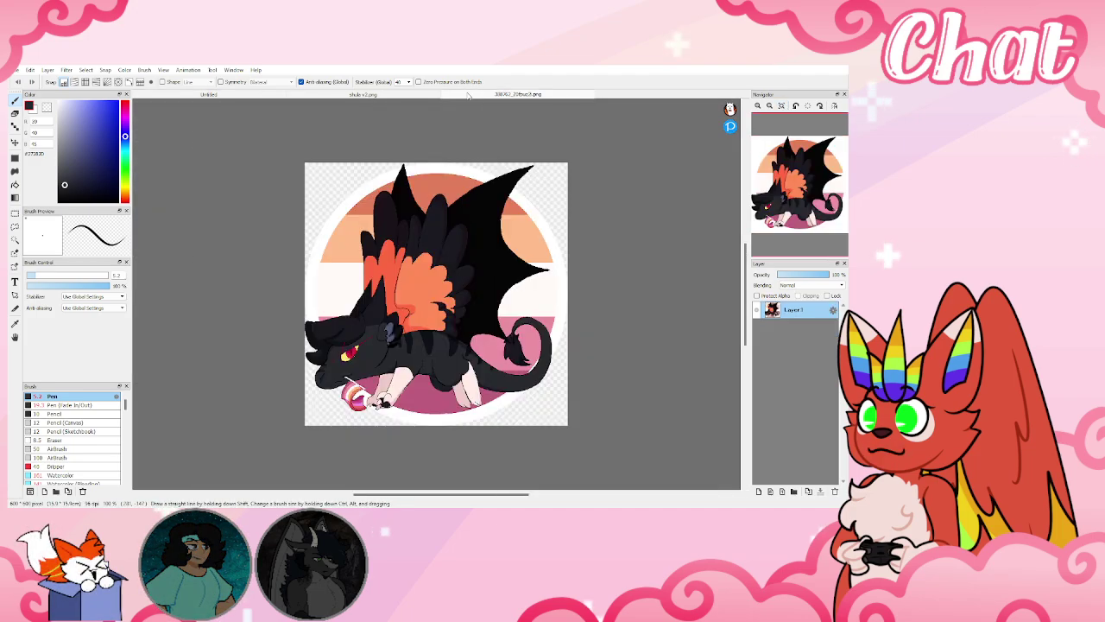
left_click(390, 97)
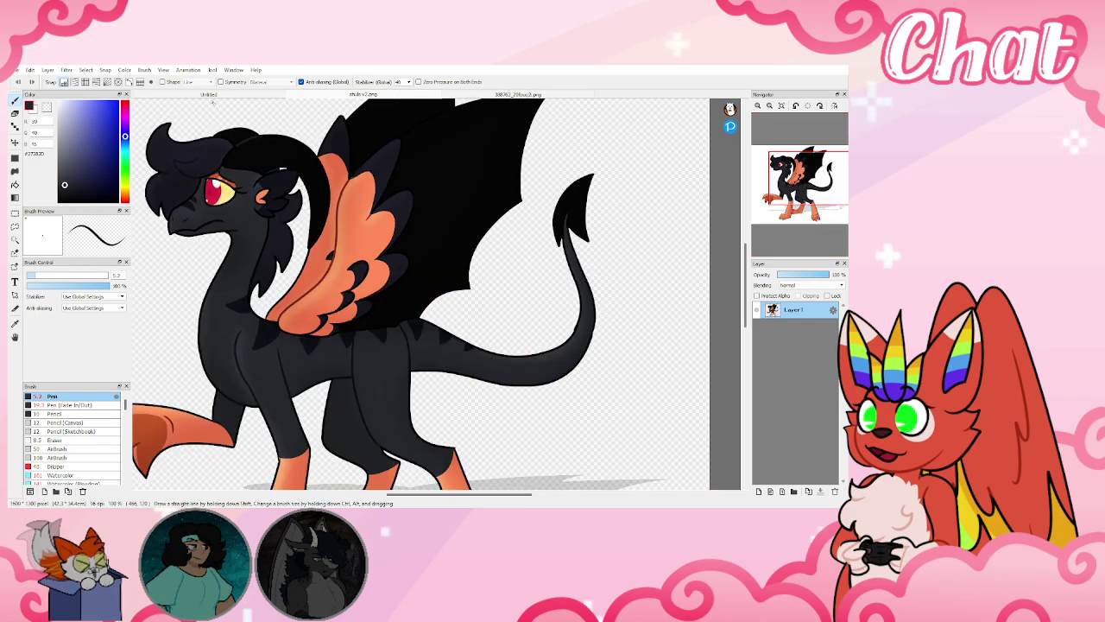
left_click(217, 97)
right_click(440, 212)
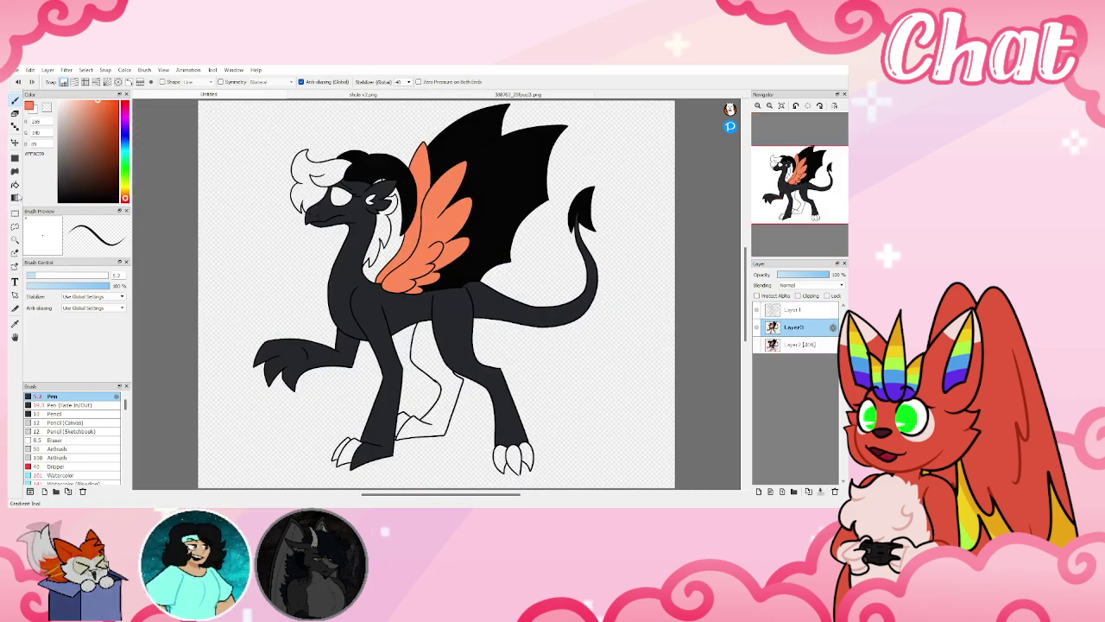
left_click(15, 185)
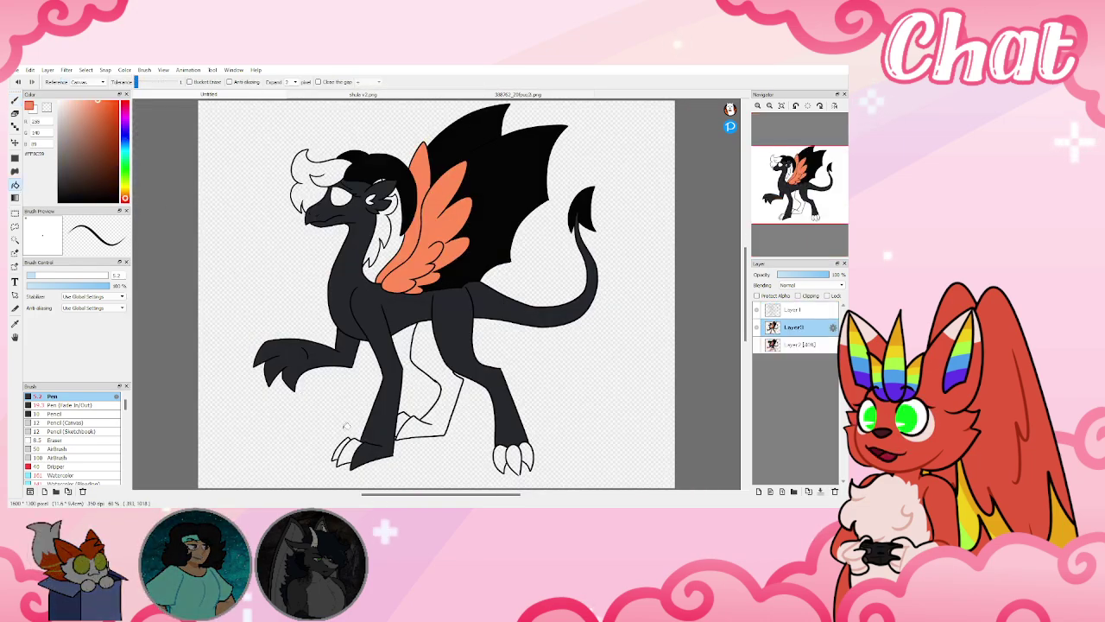
right_click(441, 330)
left_click(430, 344)
left_click(361, 440, "alt")
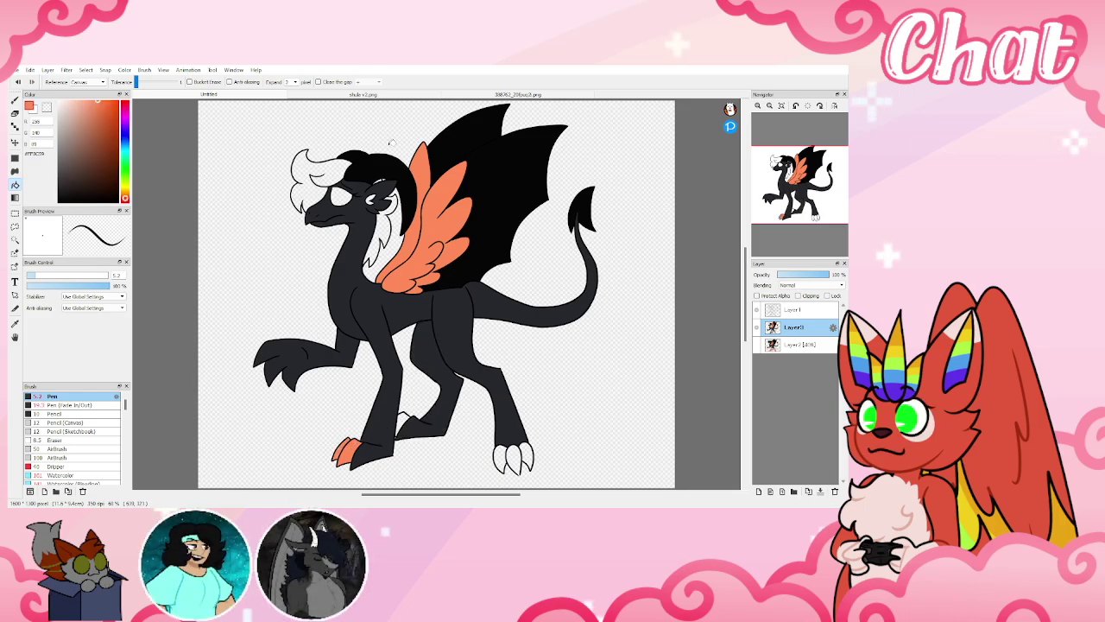
Fill the hind feet's toes with the orange, closing the outline gap at the near foot's middle toe tip with the pen
left_click(366, 97)
left_click(275, 98)
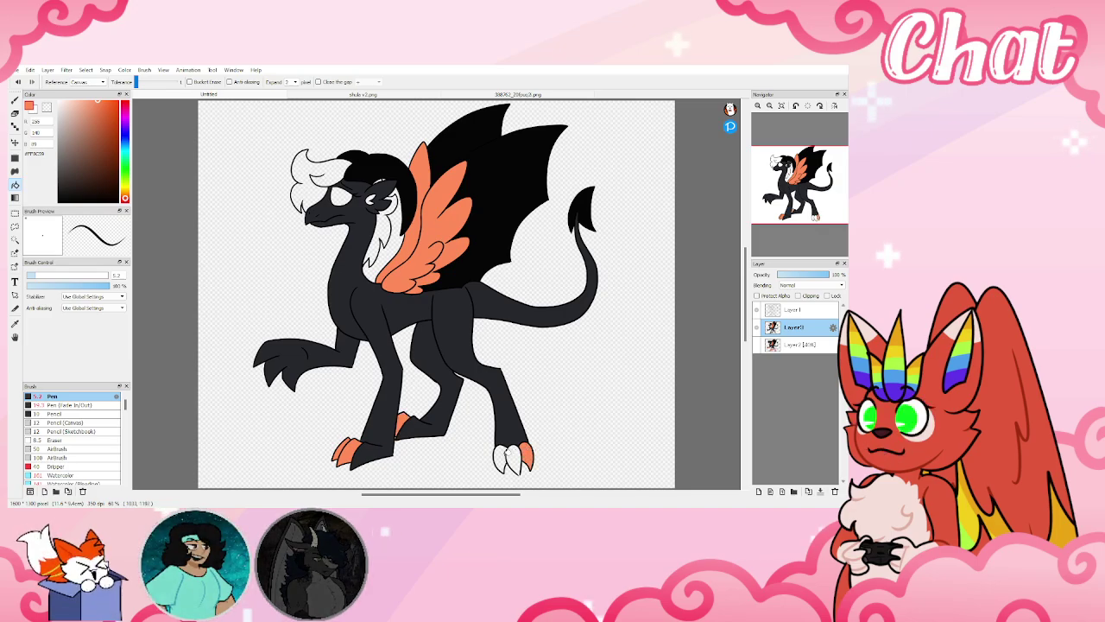
left_click(516, 447)
left_click(19, 83)
left_click(15, 101)
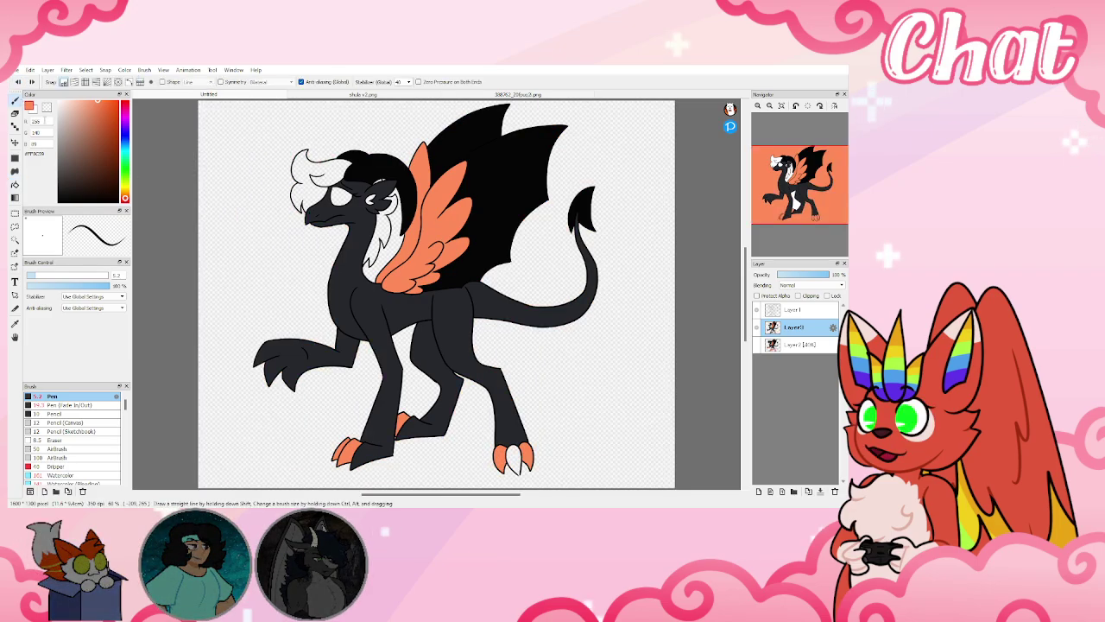
scroll(525, 481, "up", 5)
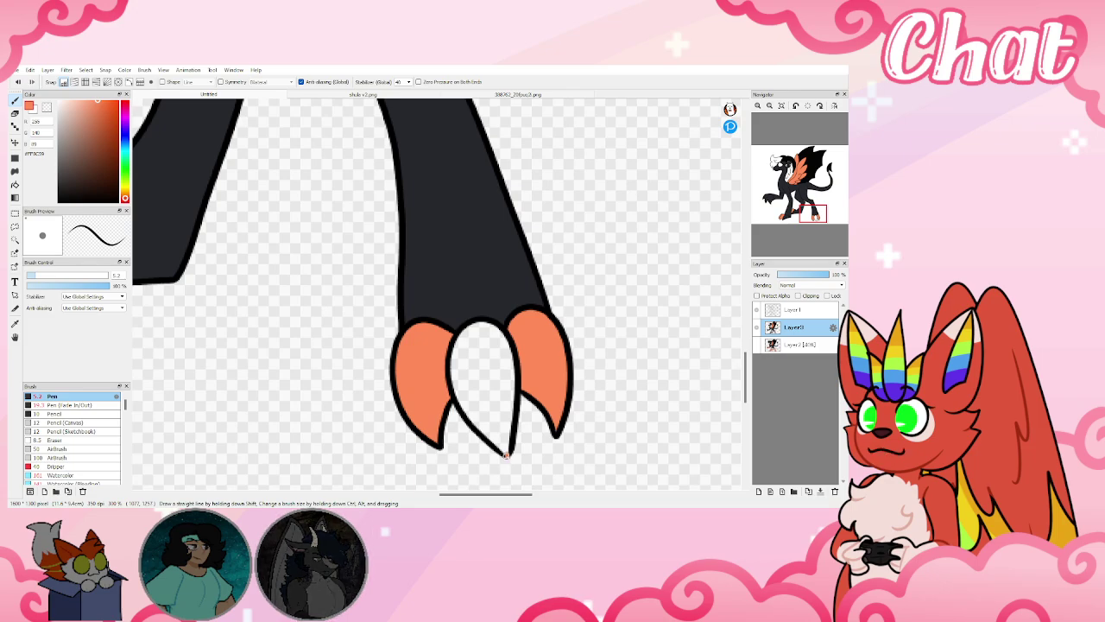
key("g")
left_click(481, 384)
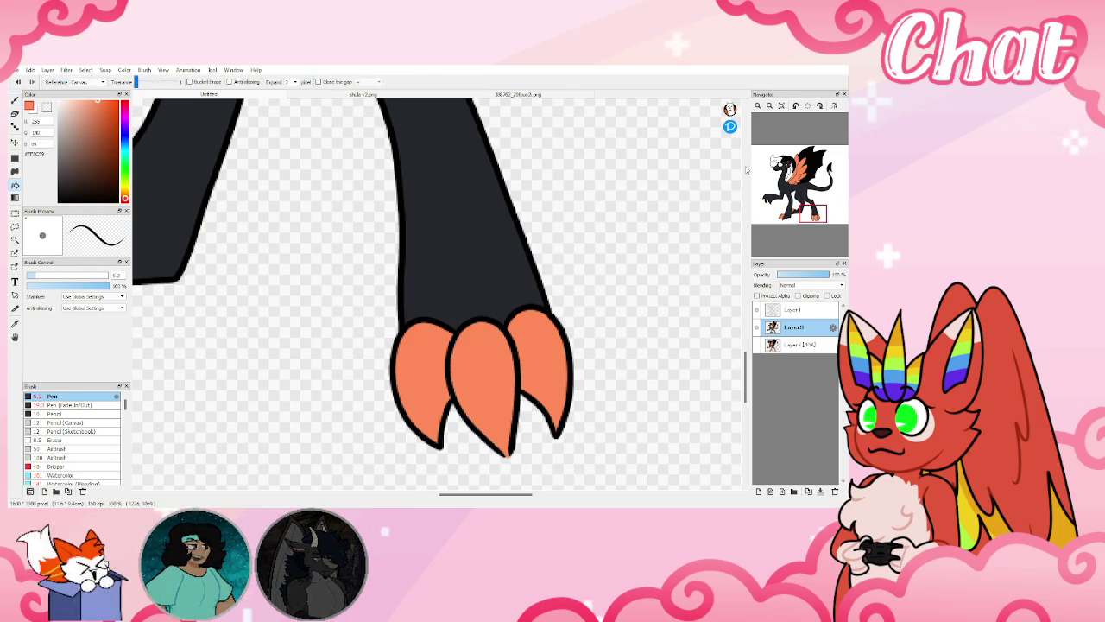
left_click(781, 107)
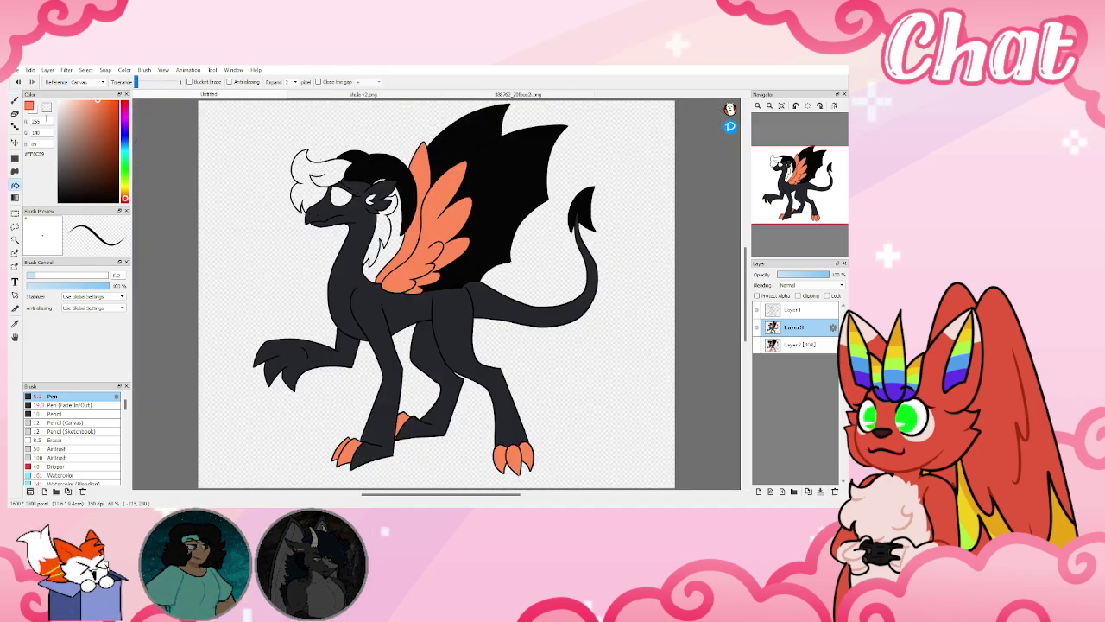
Check the standing dragon reference, draw an orange boundary across the raised foreleg's elbow and fill the forearm and paw with orange
left_click(16, 102)
left_click(346, 95)
left_click(259, 95)
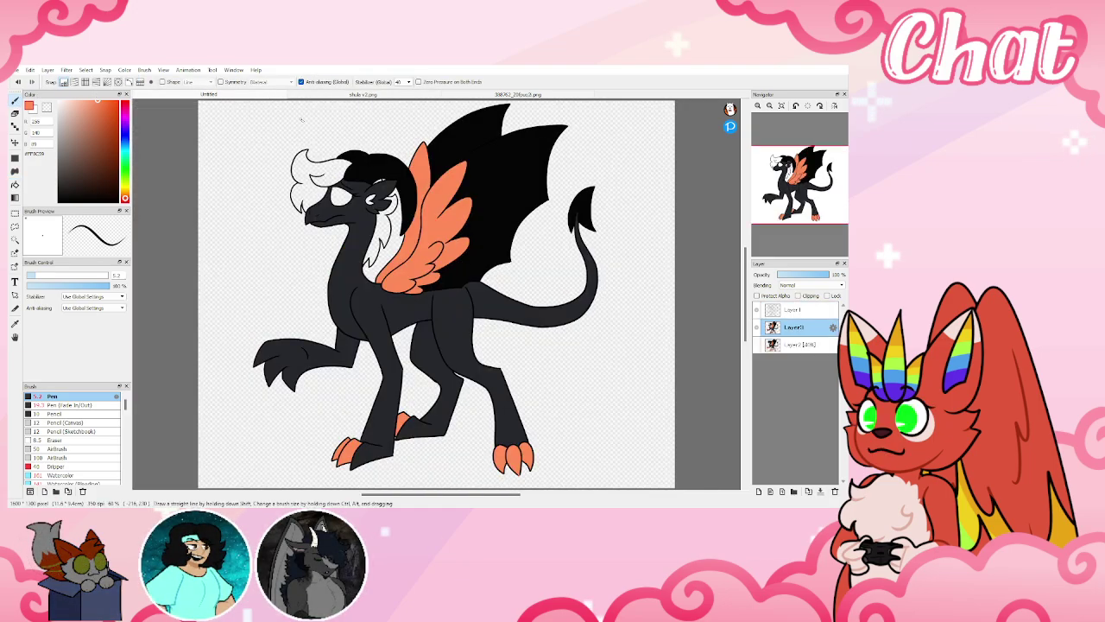
scroll(325, 378, "up", 3)
scroll(325, 378, "up", 5)
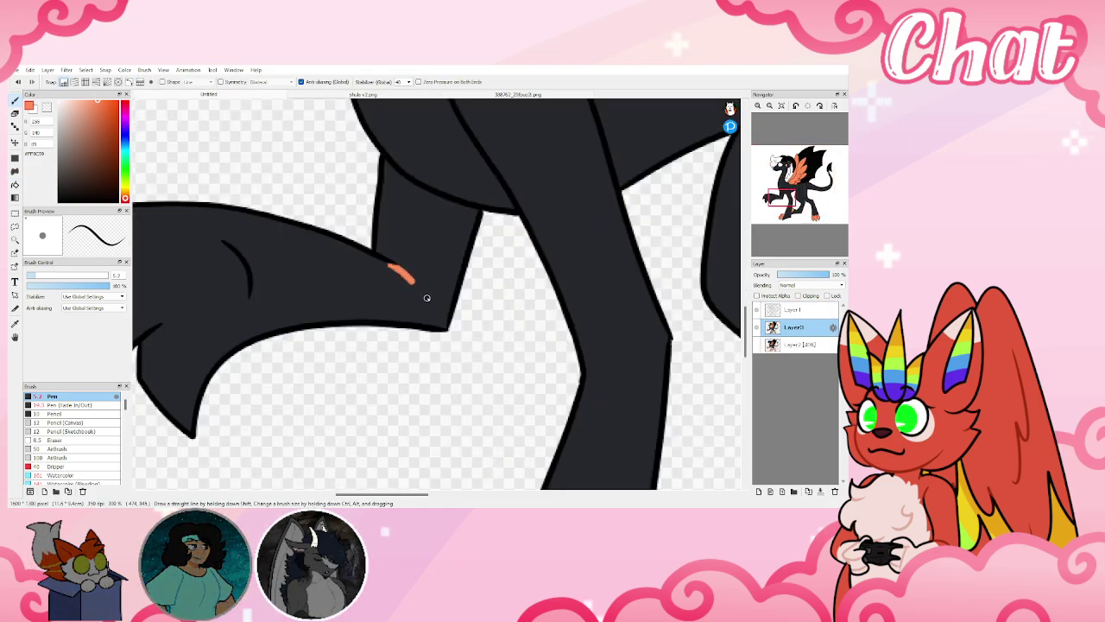
key("g")
left_click(227, 247)
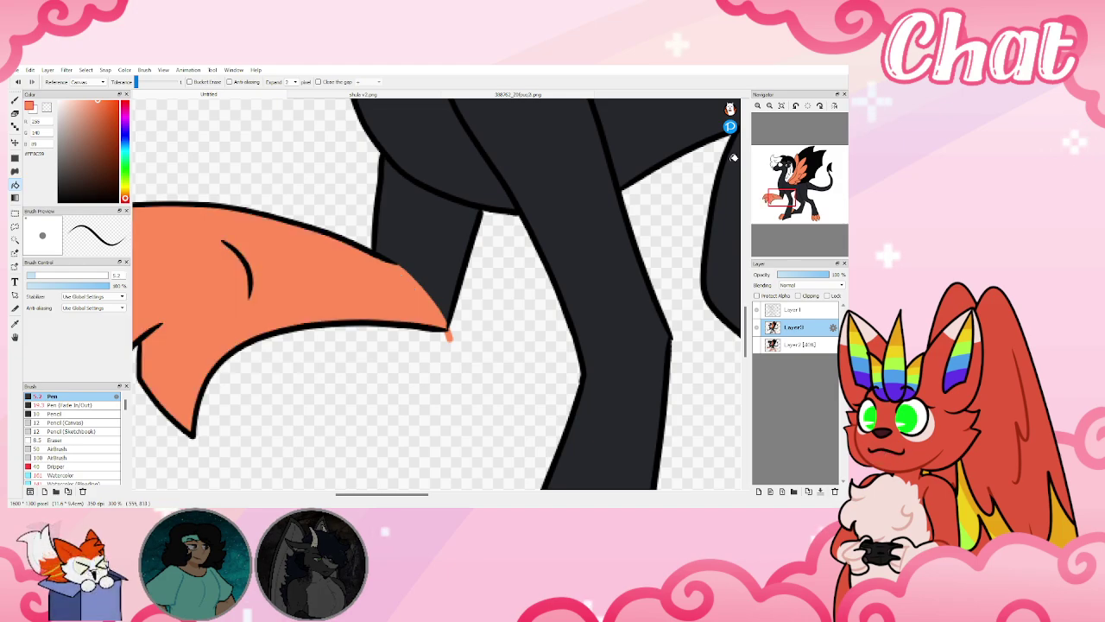
Erase the stray orange mark outside the raised foreleg's elbow by painting over it with the transparent colour
left_click(15, 101)
left_click(47, 108)
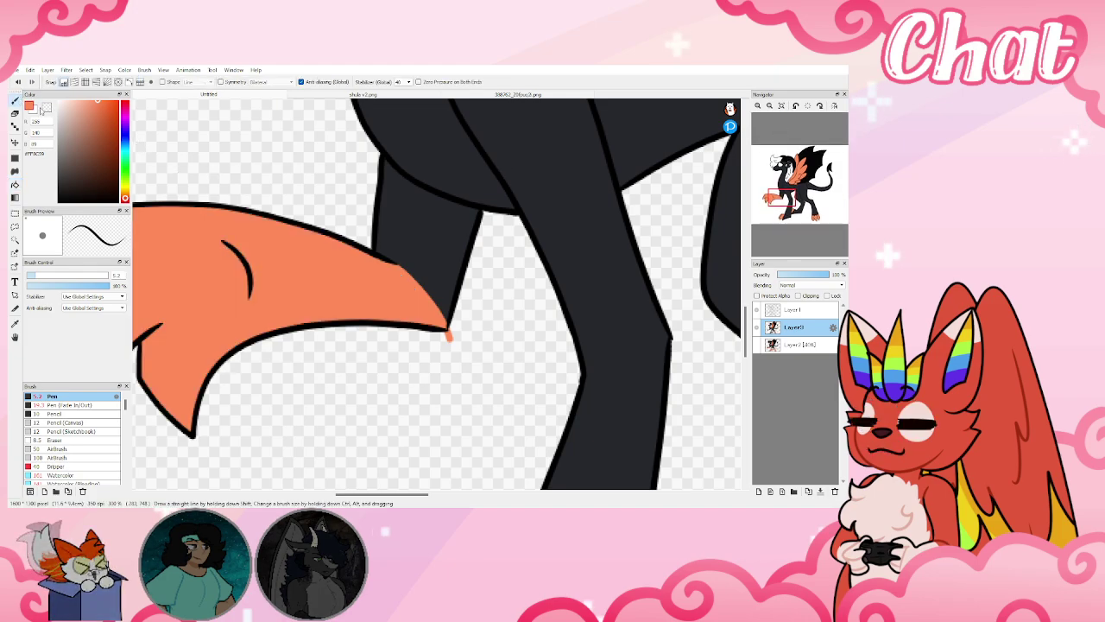
left_click_drag(450, 329, 448, 340)
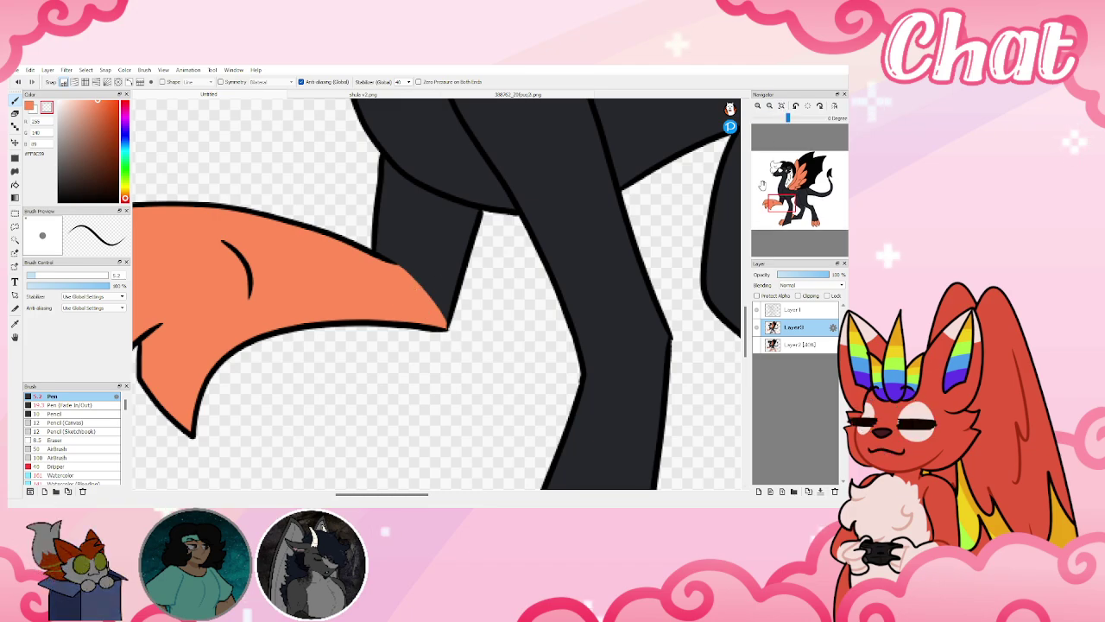
left_click(782, 106)
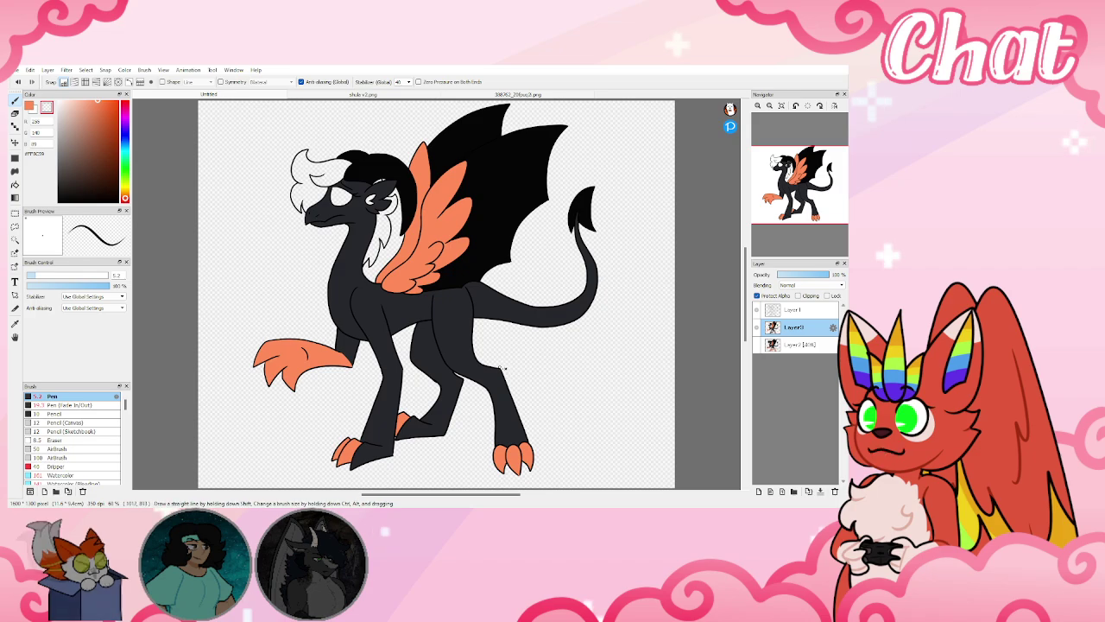
With Protect Alpha enabled on the colour layer, draw orange boundary lines across the three standing legs, following the standing dragon reference
left_click_drag(500, 371, 486, 385)
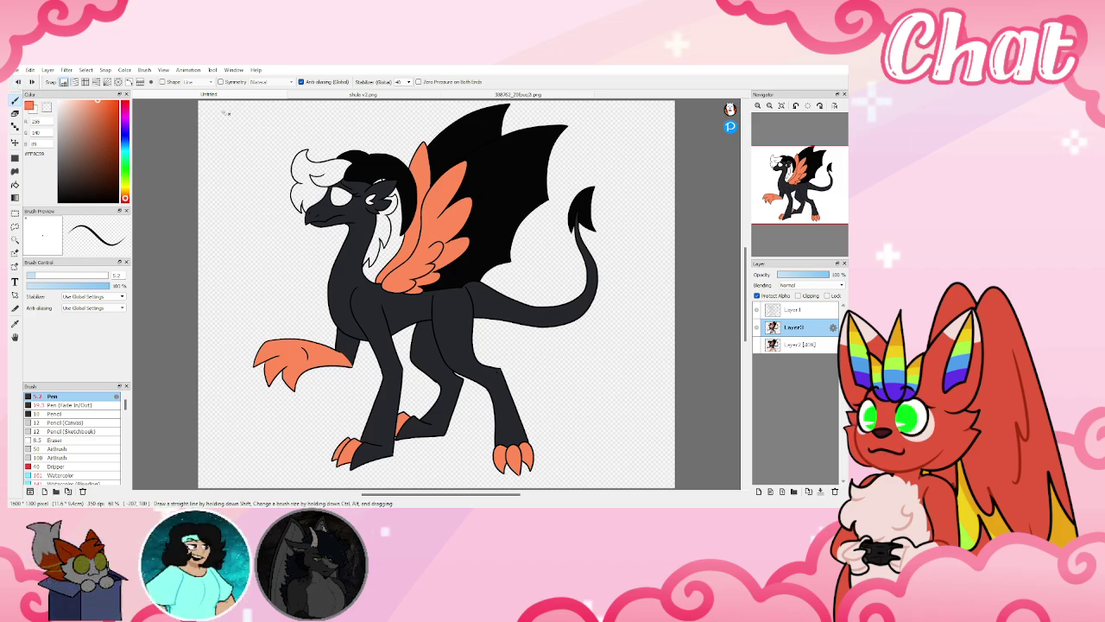
left_click(363, 95)
left_click(231, 93)
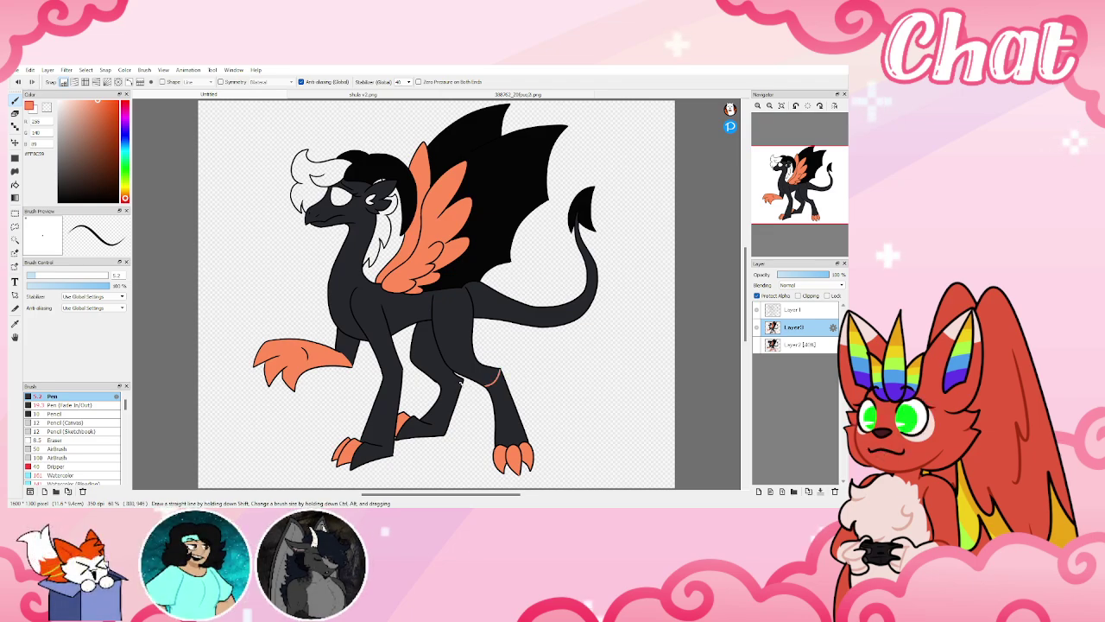
left_click_drag(463, 378, 401, 374)
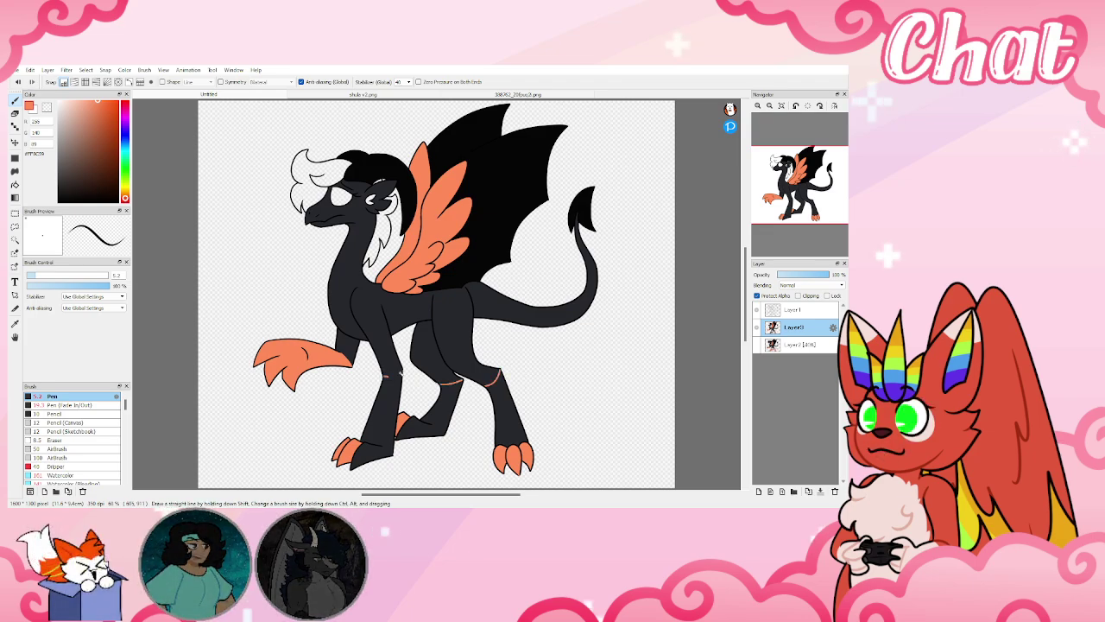
Fill the three standing legs below the boundary lines with orange
left_click(15, 184)
left_click(432, 406)
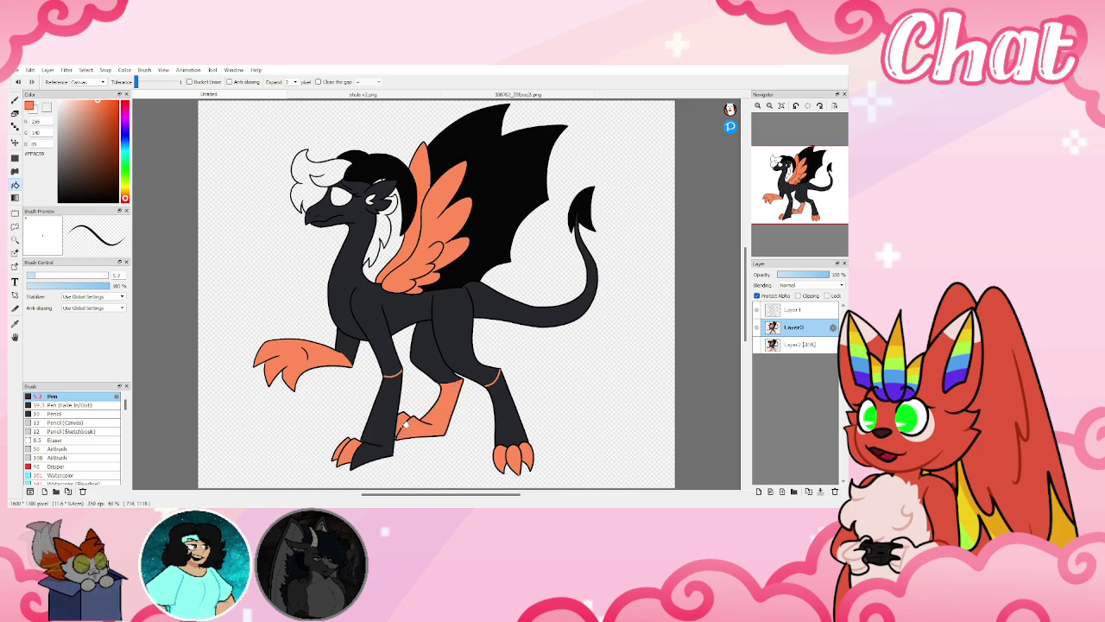
left_click(378, 414)
left_click(511, 415)
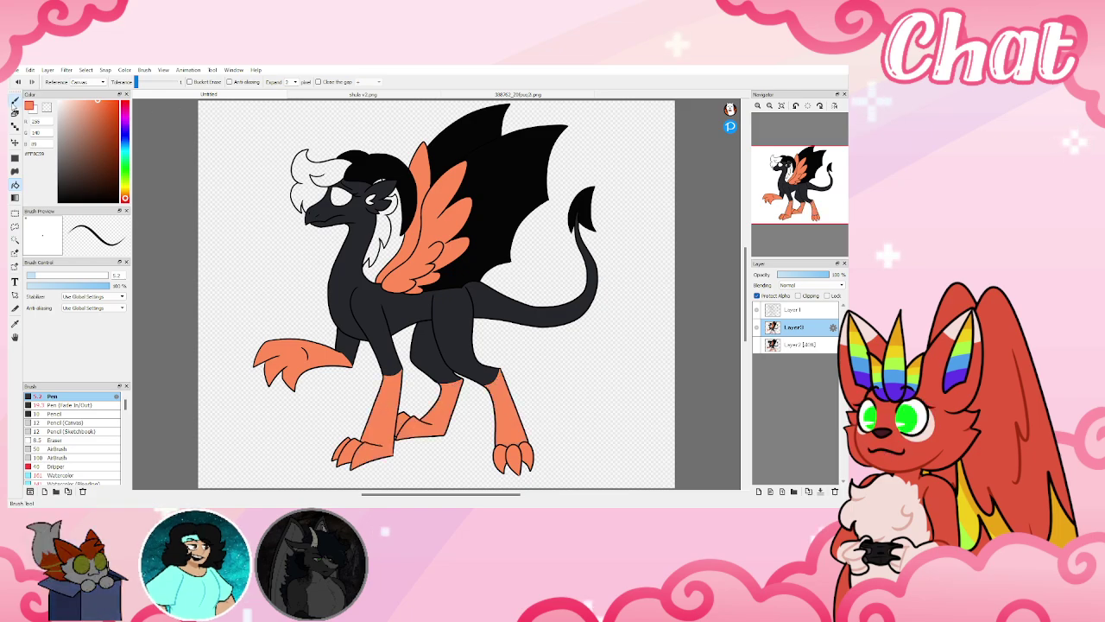
With Protect Alpha disabled, fill the inner ear with orange and the eye with the pale yellow sampled from the standing dragon reference
left_click(306, 95)
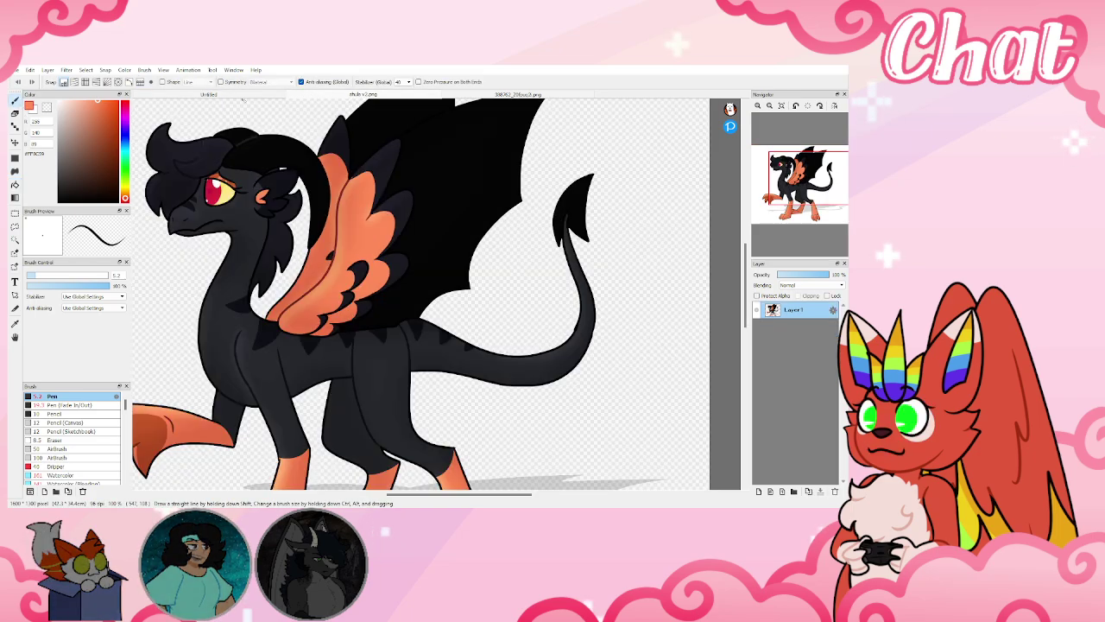
left_click(228, 95)
left_click(14, 184)
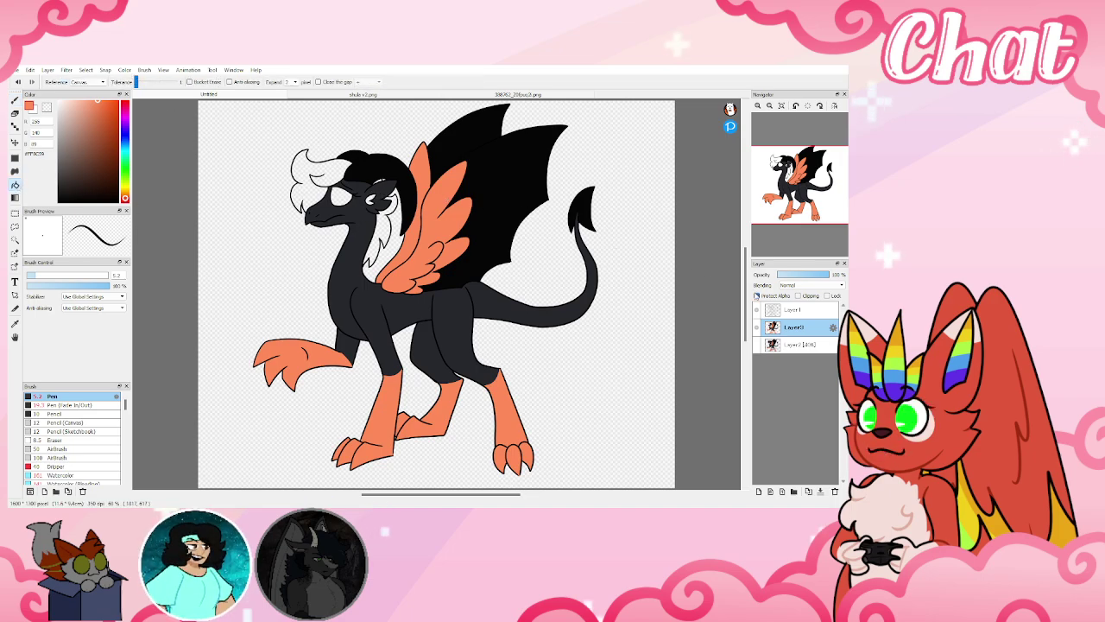
left_click(387, 96)
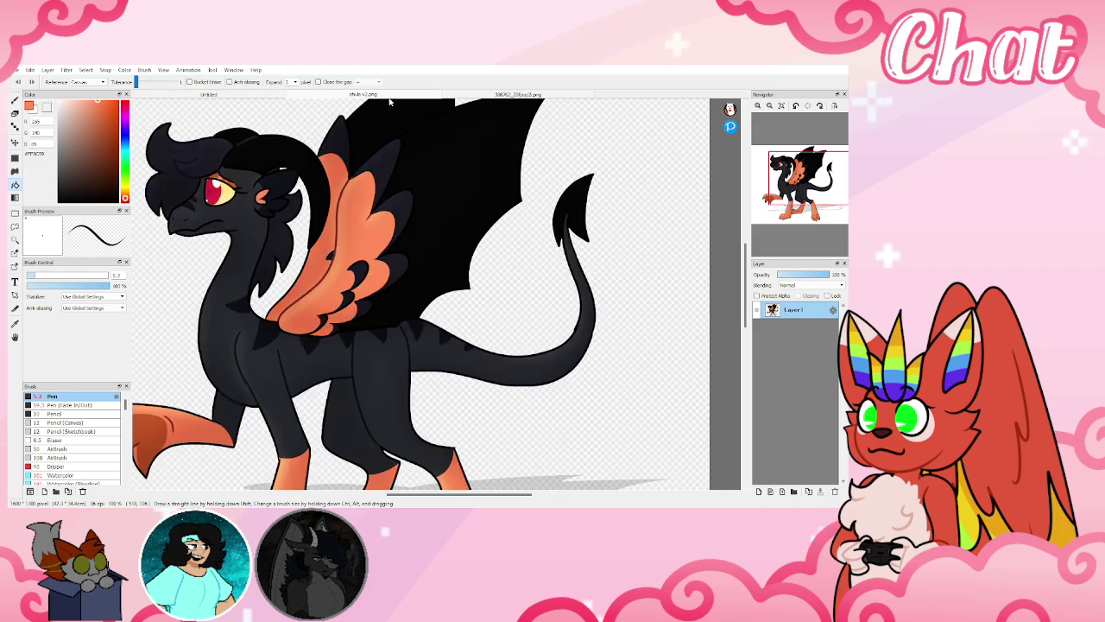
scroll(211, 184, "up", 5)
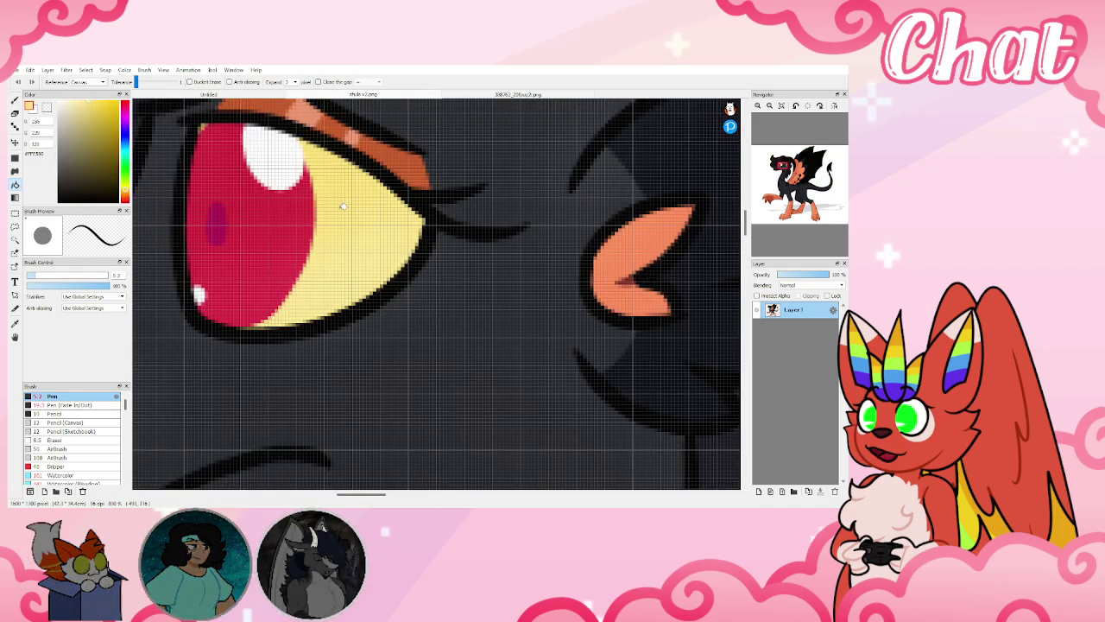
left_click(341, 96)
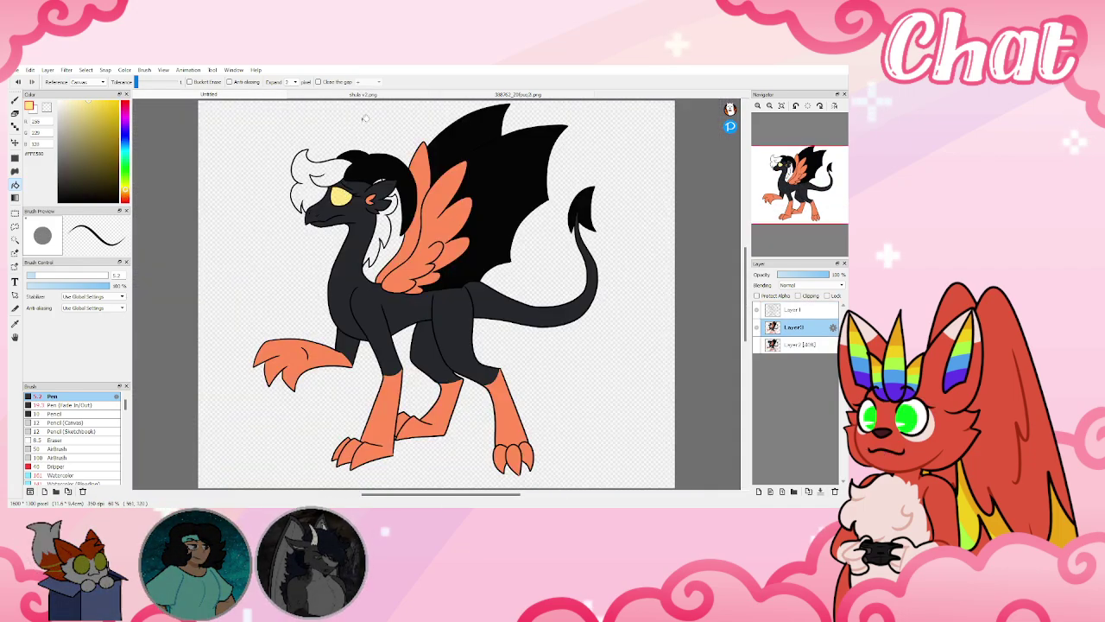
Sample the dark blue-black from the crouching dragon reference and examine the standing dragon's head and hair up close
left_click(341, 96)
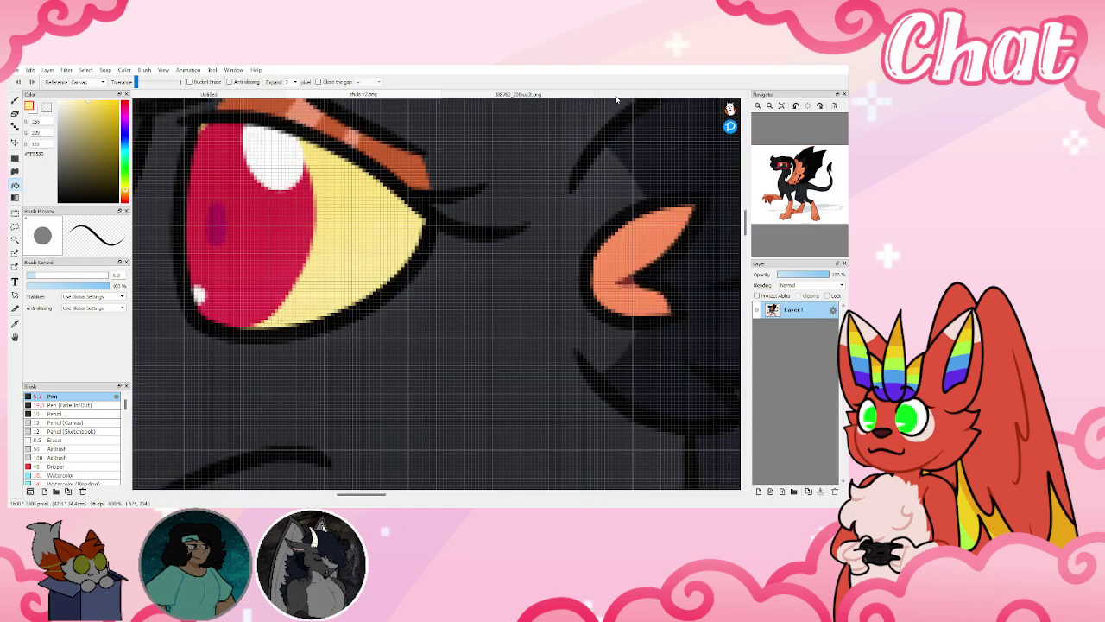
left_click(569, 96)
right_click(355, 328)
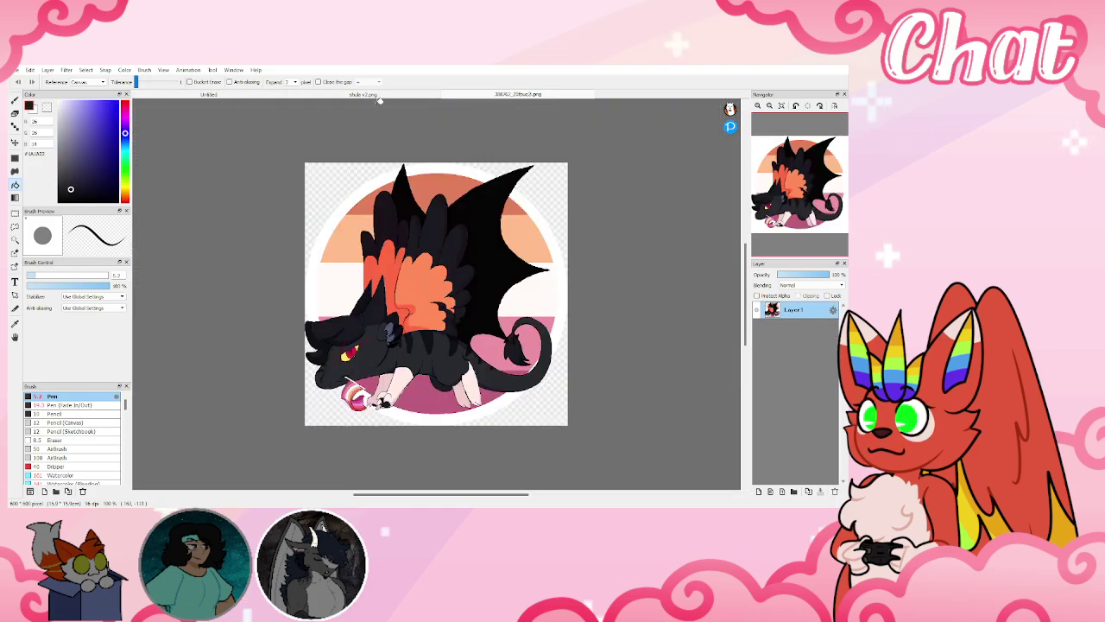
left_click(378, 95)
left_click(769, 105)
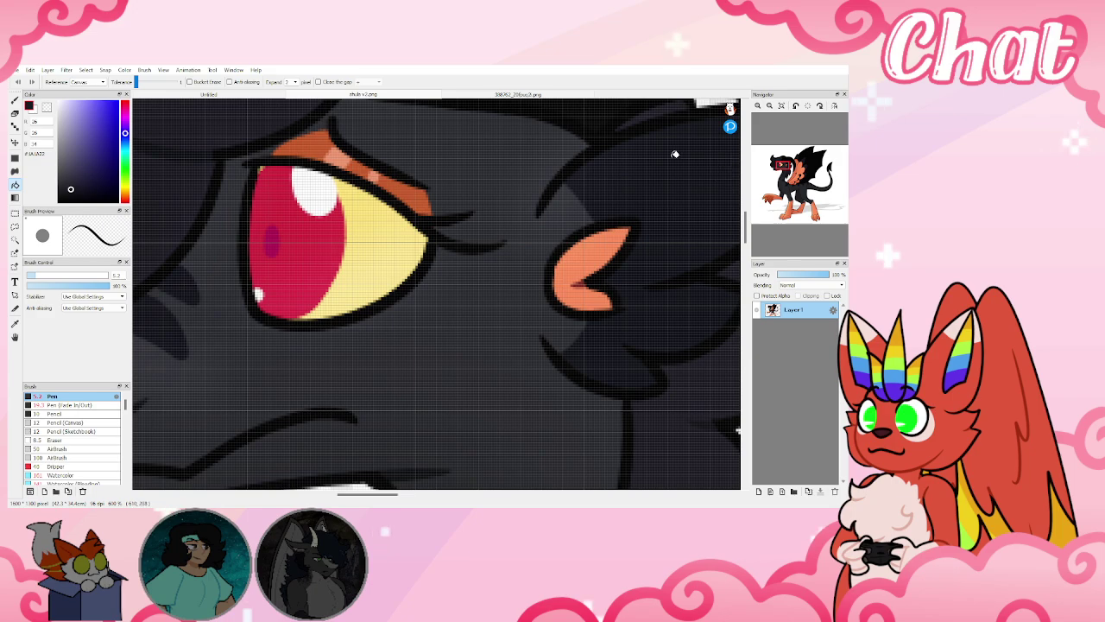
left_click(781, 106)
scroll(360, 155, "up", 2)
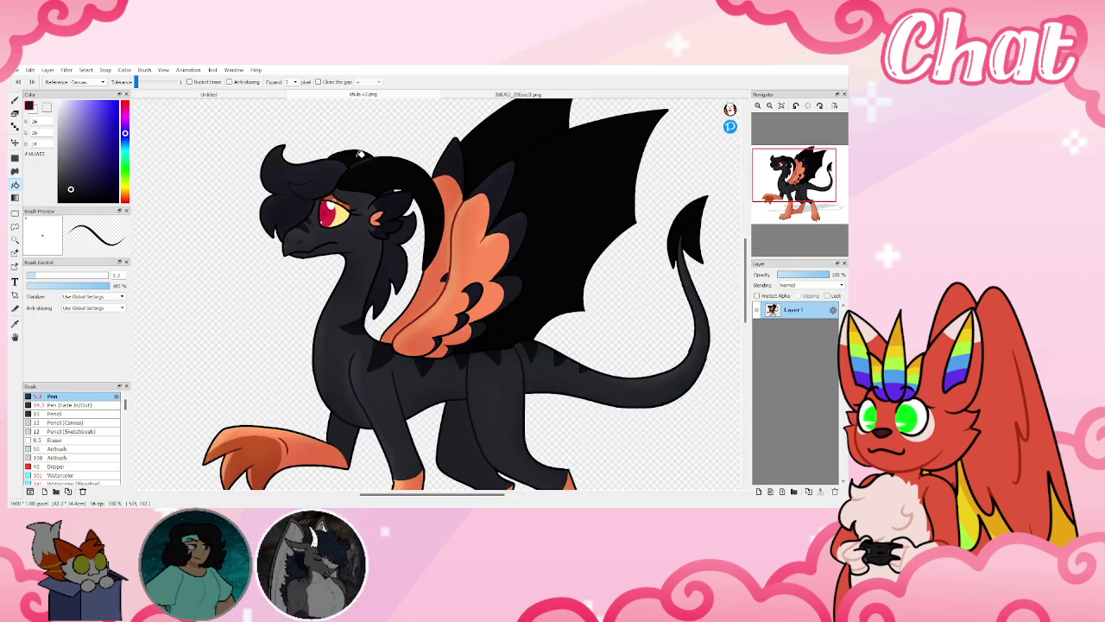
scroll(366, 170, "up", 2)
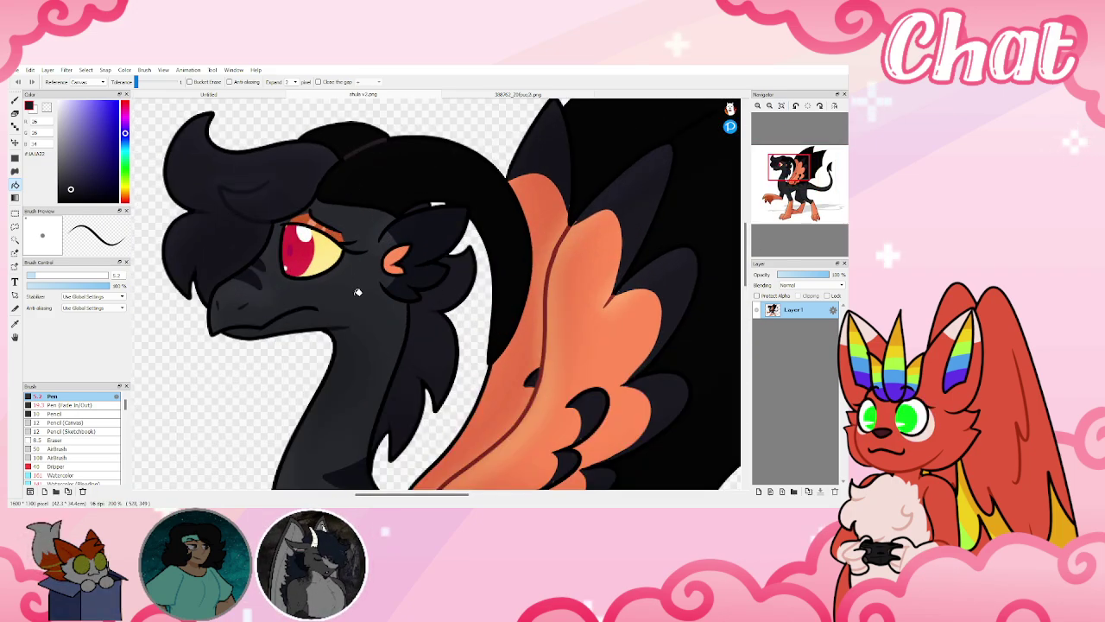
scroll(204, 257, "up", 3)
Fill the dragon's forelock and the mane behind the neck with the sampled dark blue-black
left_click(220, 94)
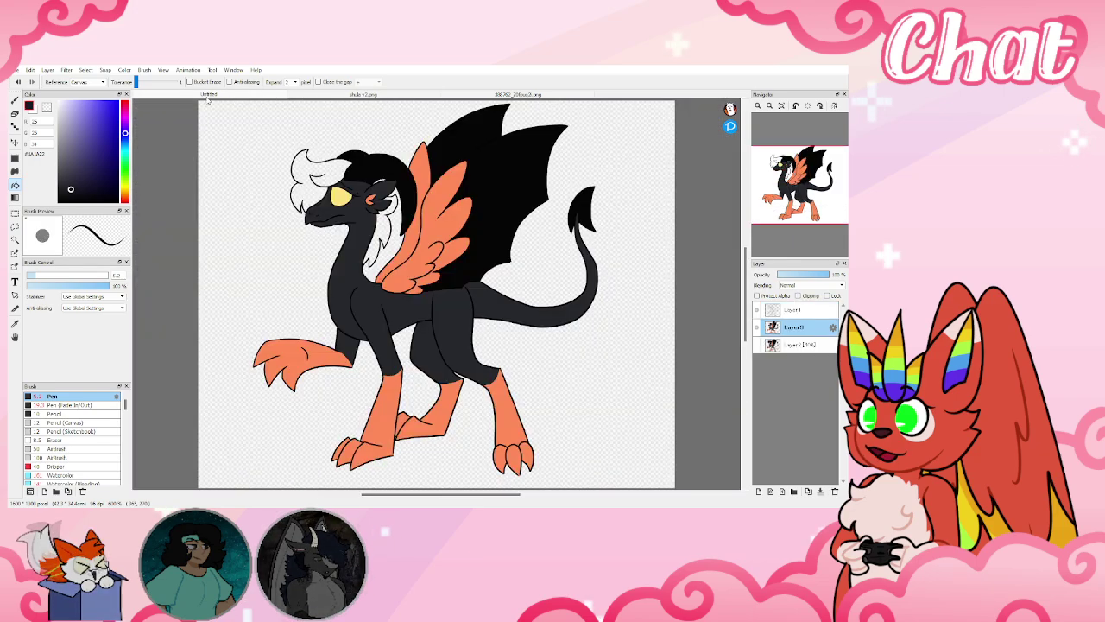
left_click(332, 174)
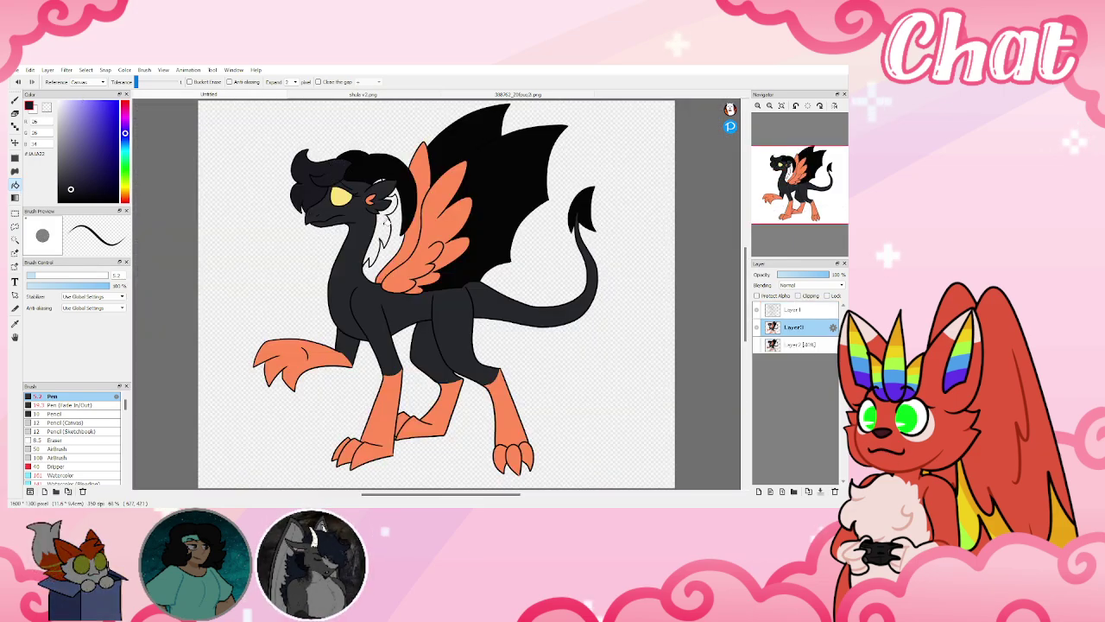
left_click(384, 226)
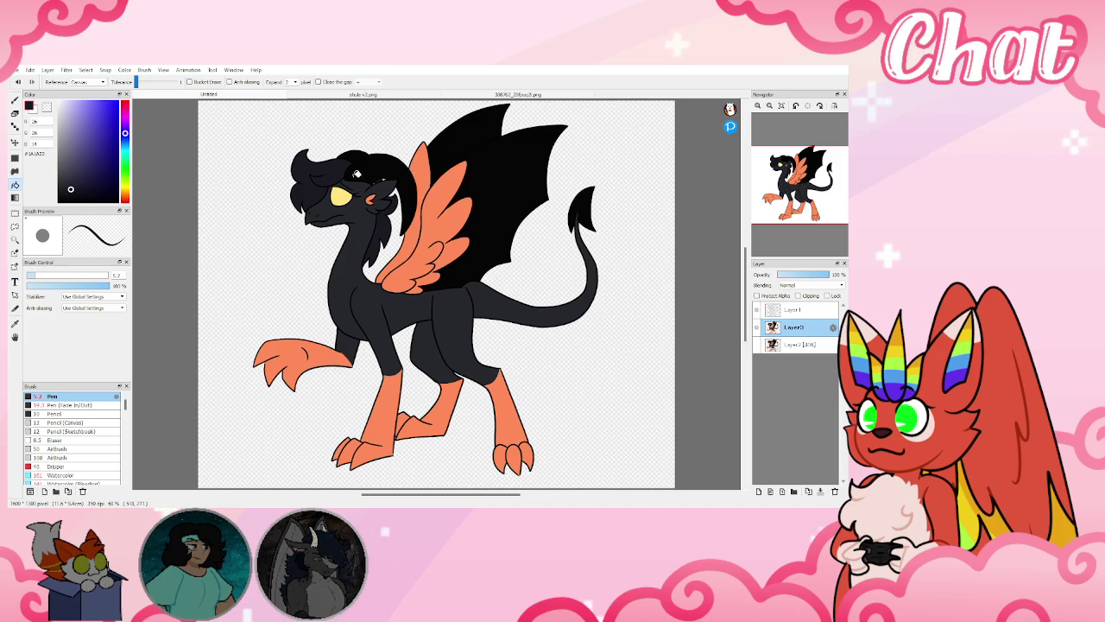
Sample the darker ear colour from the standing dragon reference, separate the ear from the head with a line, and fill the ear
scroll(358, 173, "up", 5)
key("b")
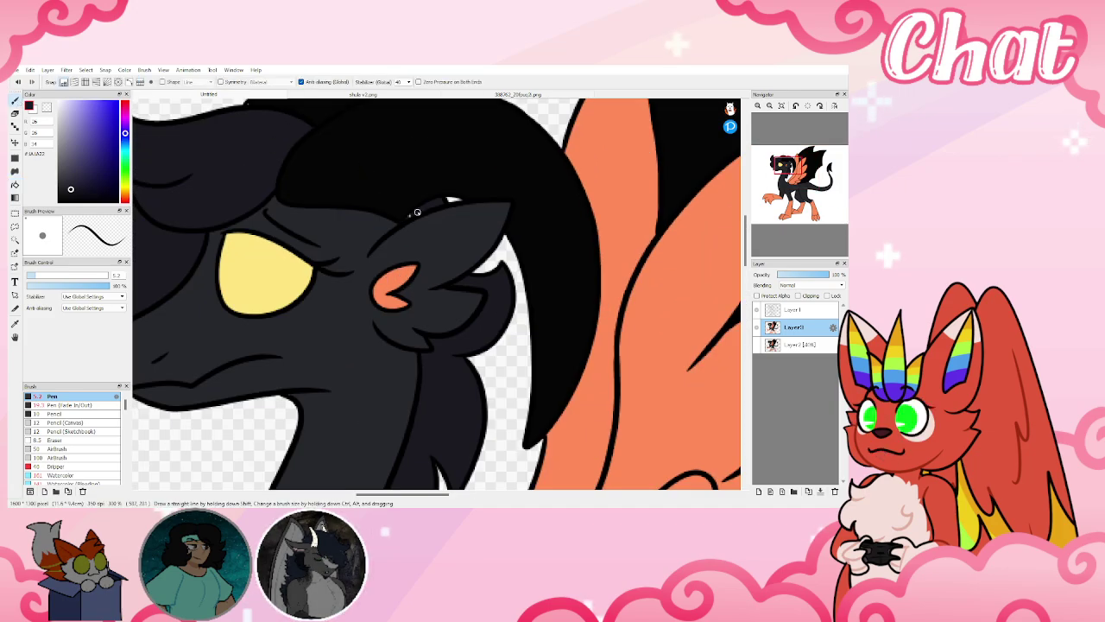
left_click(371, 95)
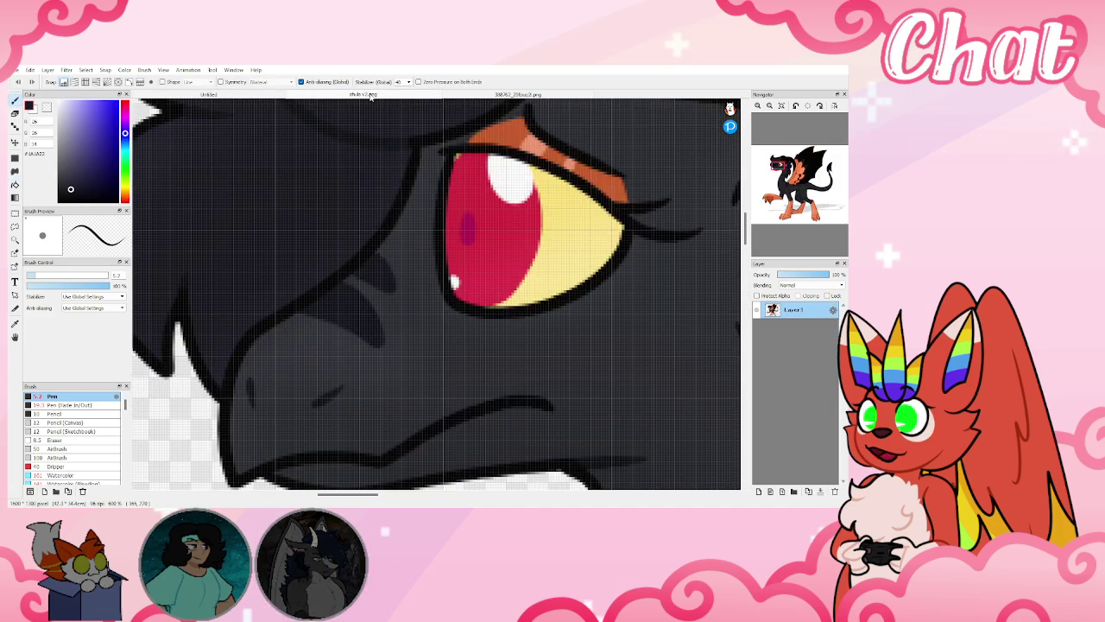
left_click(782, 105)
scroll(315, 171, "up", 3)
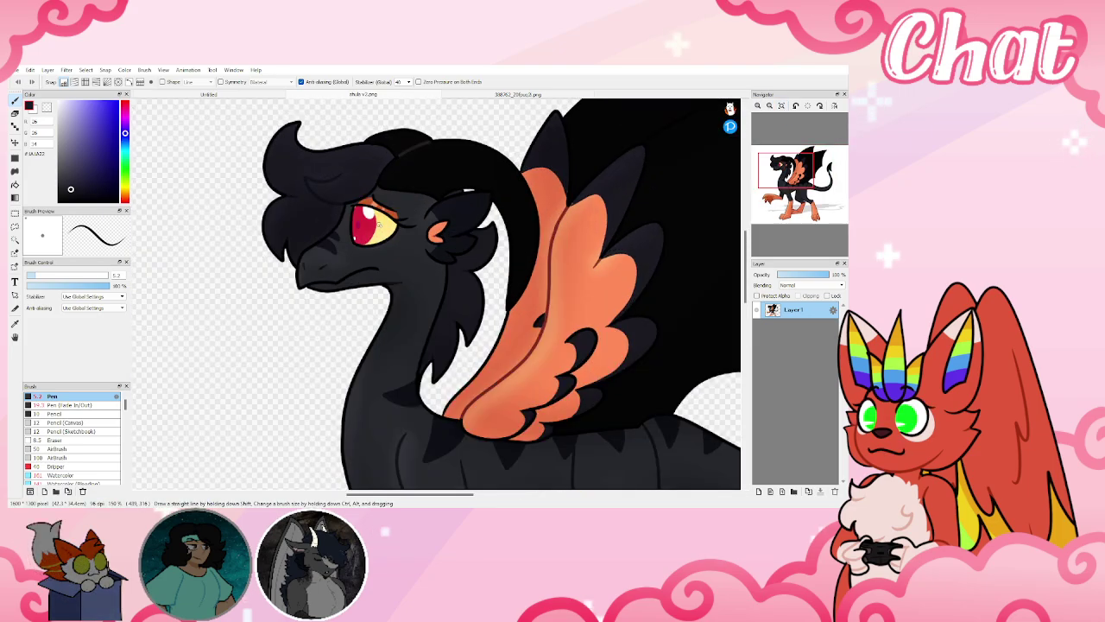
scroll(377, 222, "up", 1)
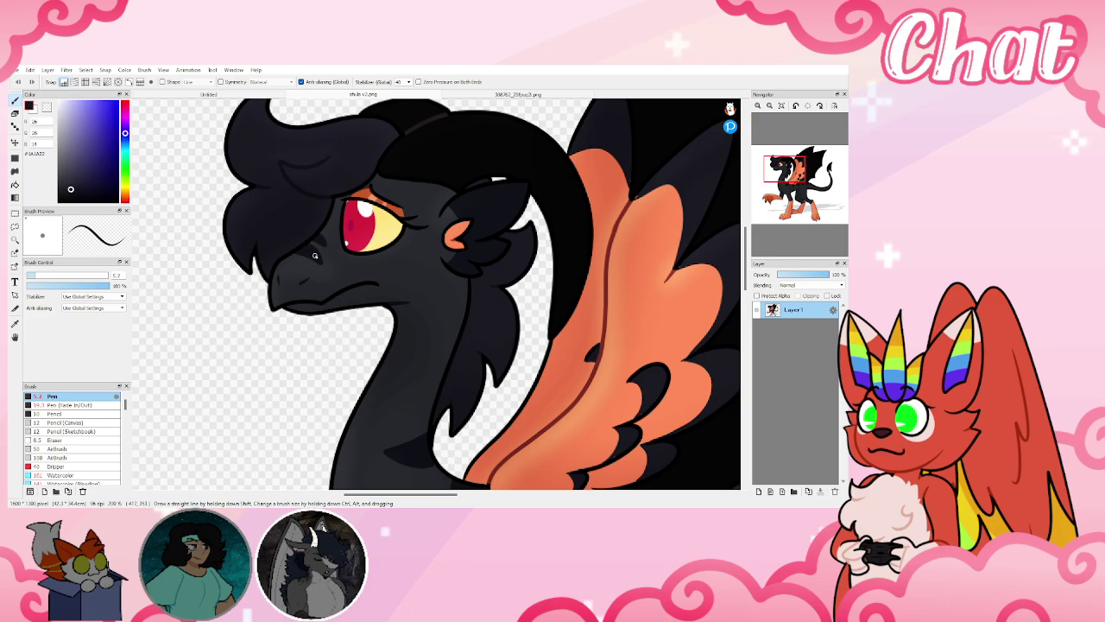
left_click(491, 209, "alt")
left_click(264, 94)
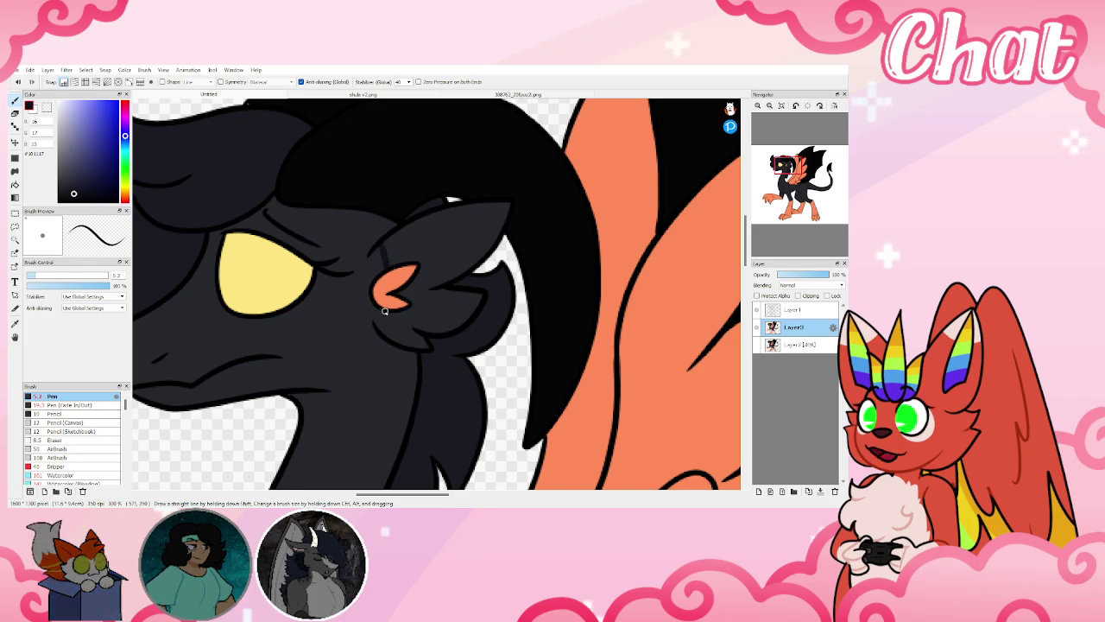
left_click(15, 184)
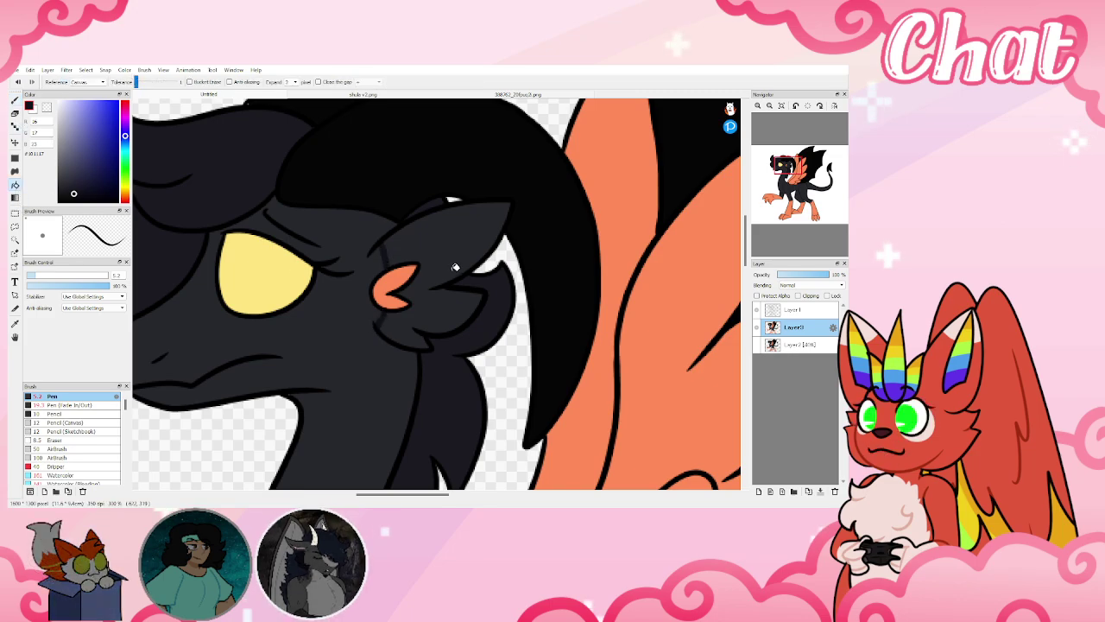
left_click(454, 255)
Paint two curved dark markings across the bridge of the snout, matching the standing dragon reference
left_click(15, 99)
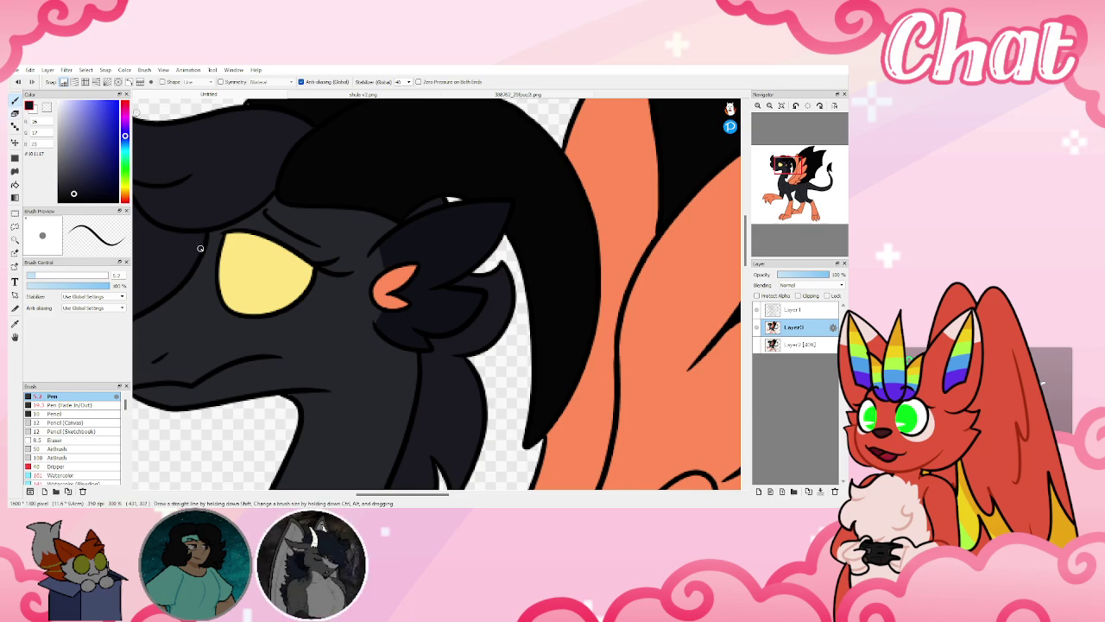
left_click_drag(785, 179, 780, 168)
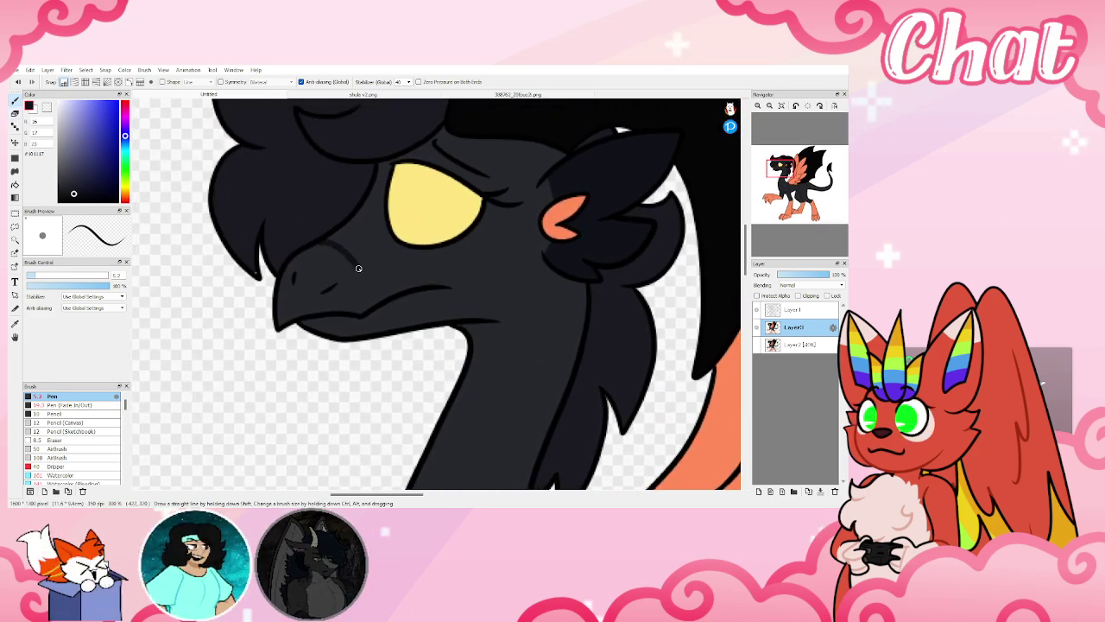
mouse_move(330, 232)
left_mouse_down()
mouse_move(351, 250)
mouse_move(336, 235)
left_mouse_up()
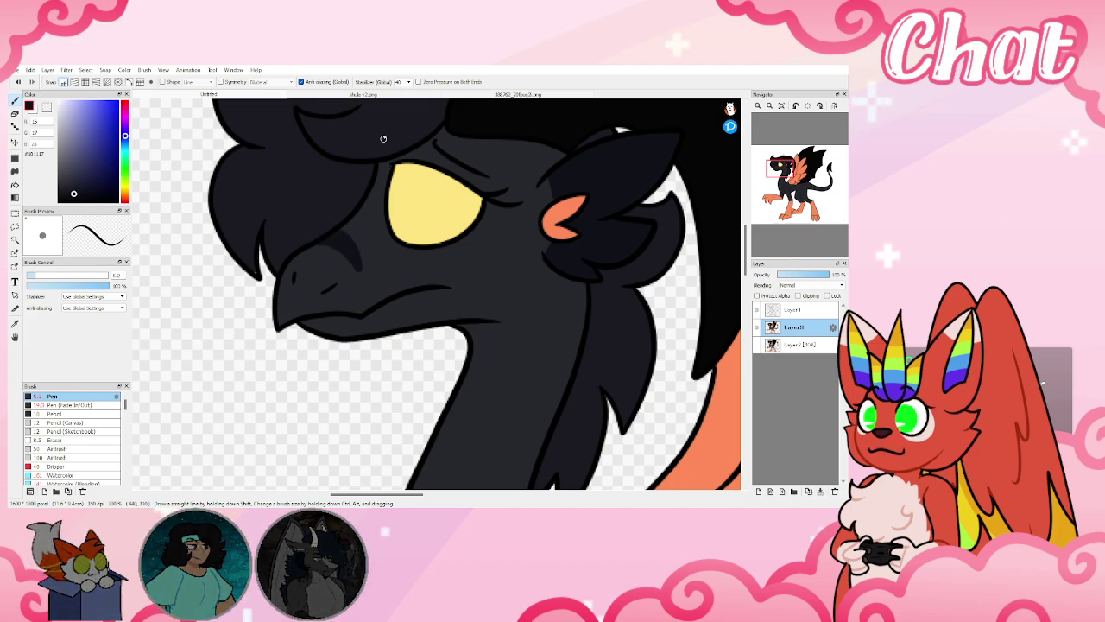
left_click(366, 95)
left_click(265, 95)
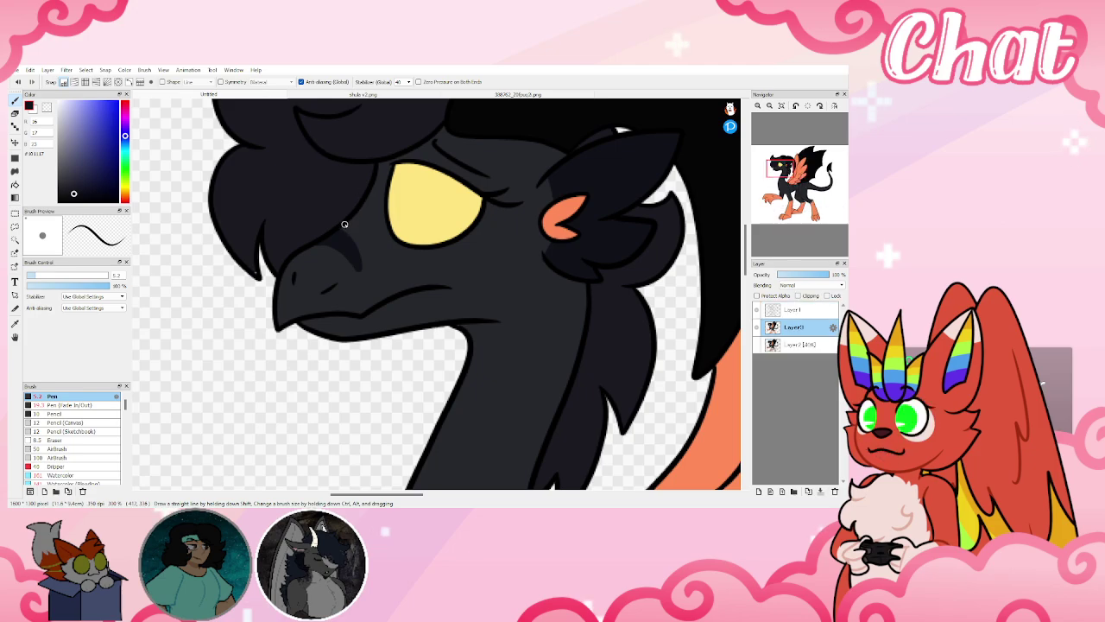
scroll(344, 225, "up", 3)
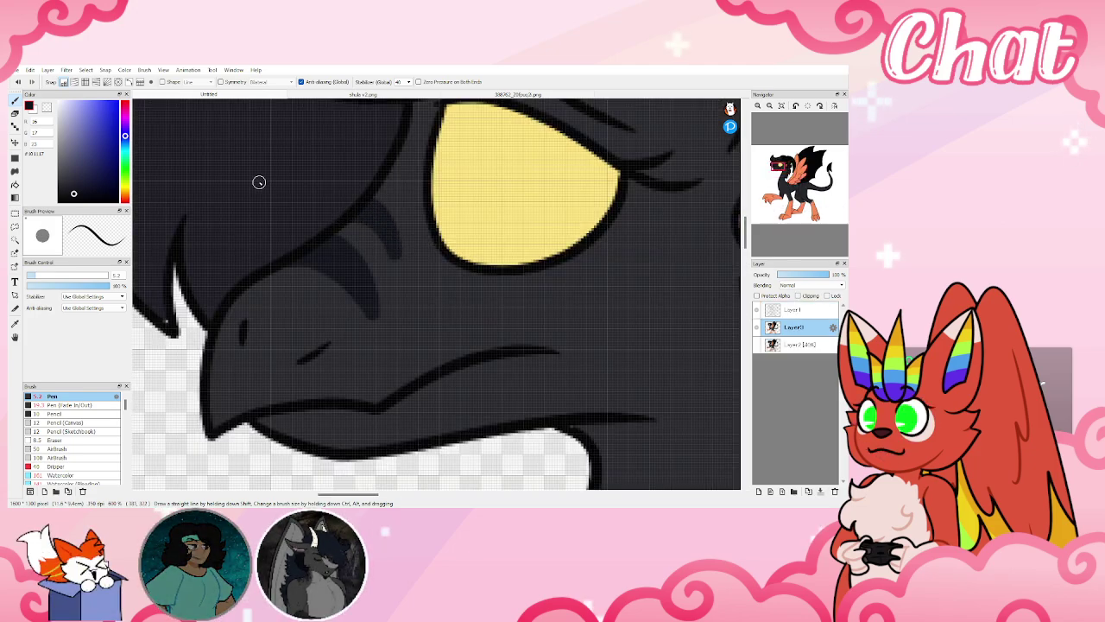
Move the hidden reference overlay layer above the colour layer, show it at a lower opacity, and reselect the colour layer
left_click(781, 105)
left_click(371, 95)
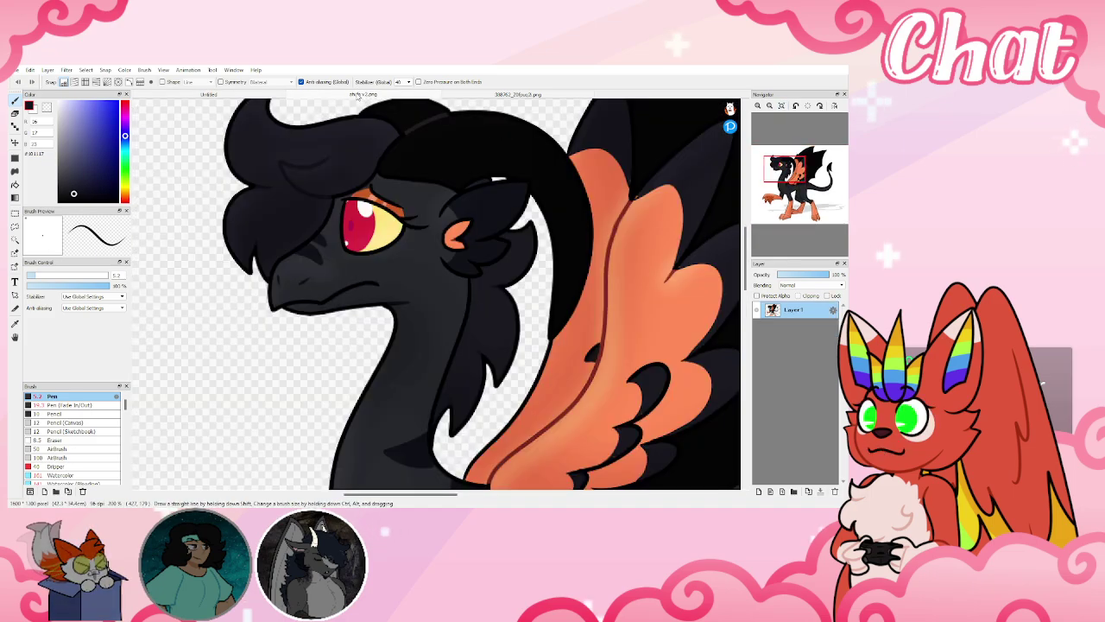
mouse_move(783, 179)
left_mouse_down()
mouse_move(821, 198)
mouse_move(822, 183)
mouse_move(795, 202)
mouse_move(798, 183)
left_mouse_up()
key("ctrl+Tab")
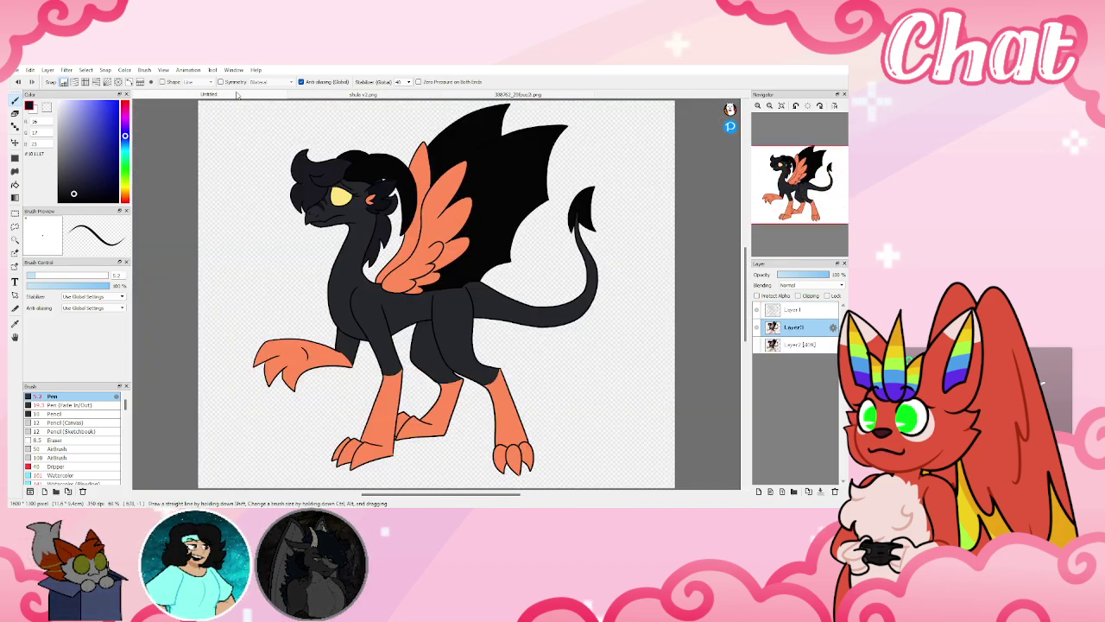
left_click_drag(812, 351, 808, 330)
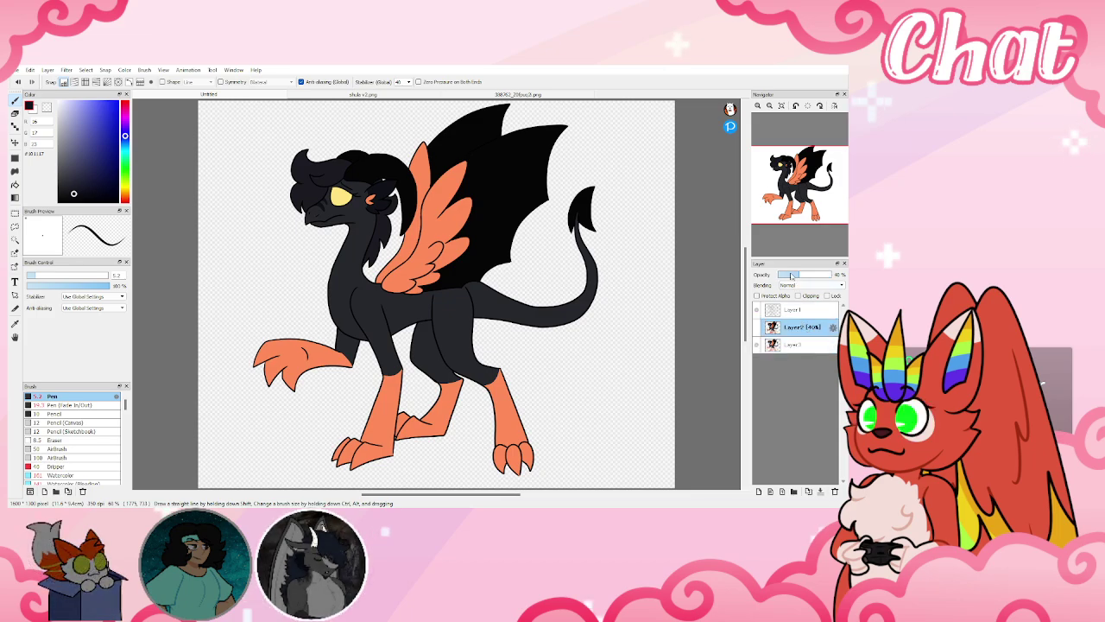
left_click(757, 327)
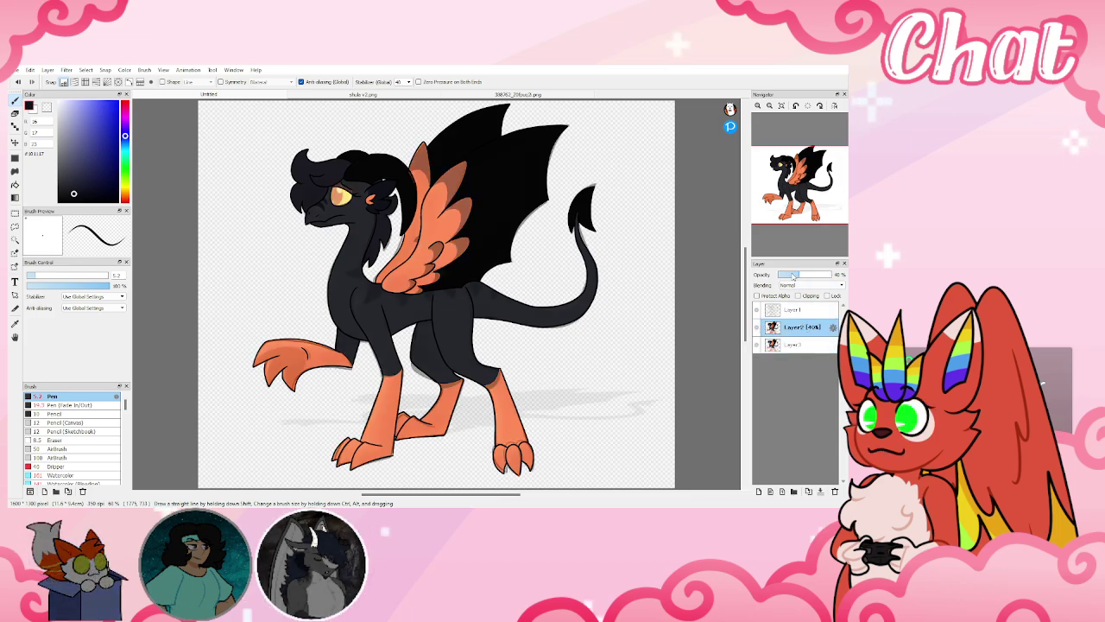
left_click(794, 345)
With Protect Alpha enabled, outline the pointed dark stripes at the neck base, shoulder and back, tracing the reference overlay
scroll(344, 267, "up", 2)
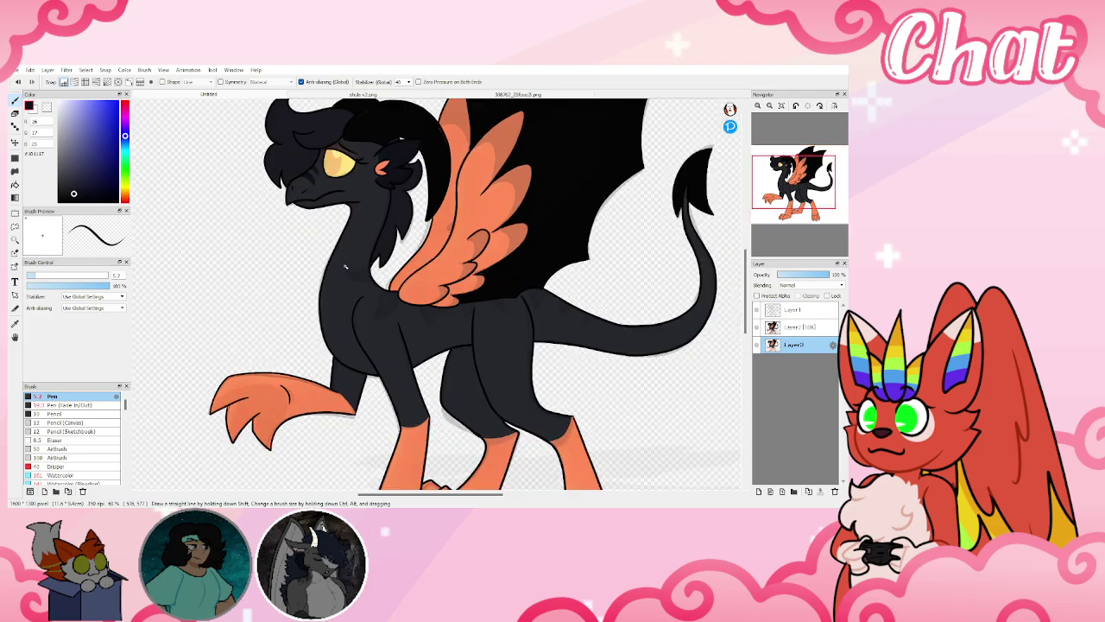
scroll(344, 267, "up", 4)
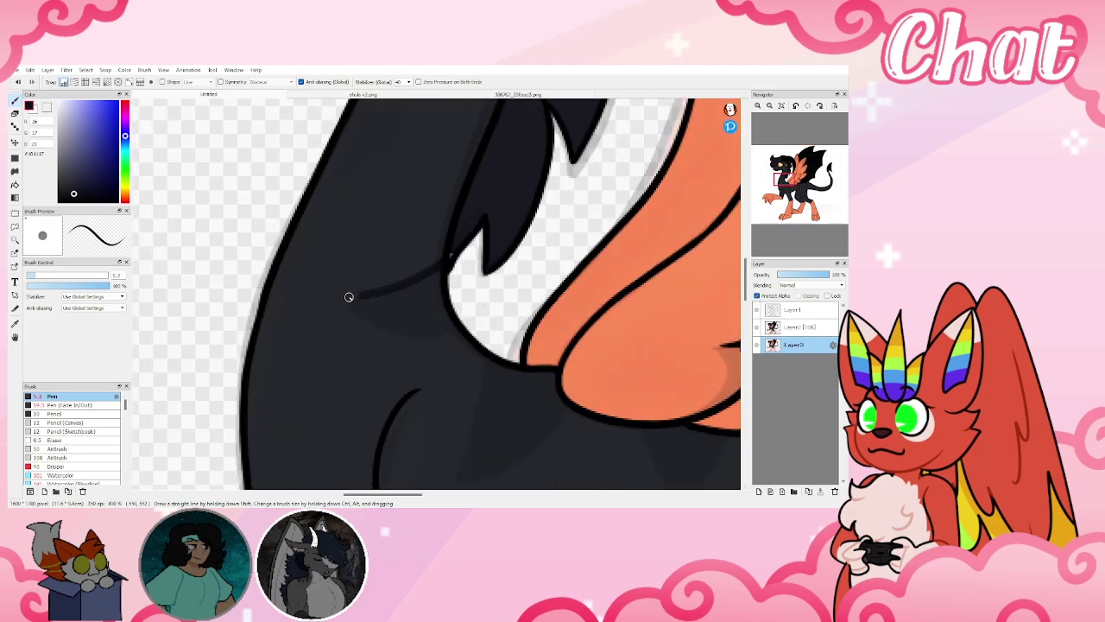
mouse_move(348, 297)
left_mouse_down()
mouse_move(421, 335)
mouse_move(490, 323)
left_mouse_up()
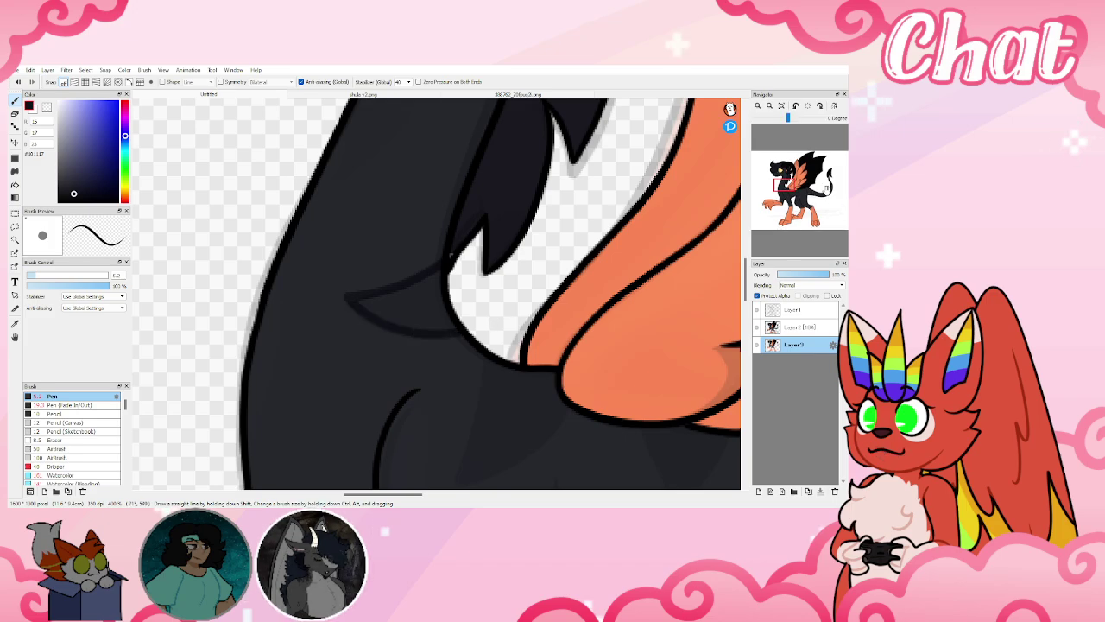
left_click_drag(784, 185, 792, 193)
left_click_drag(258, 147, 257, 181)
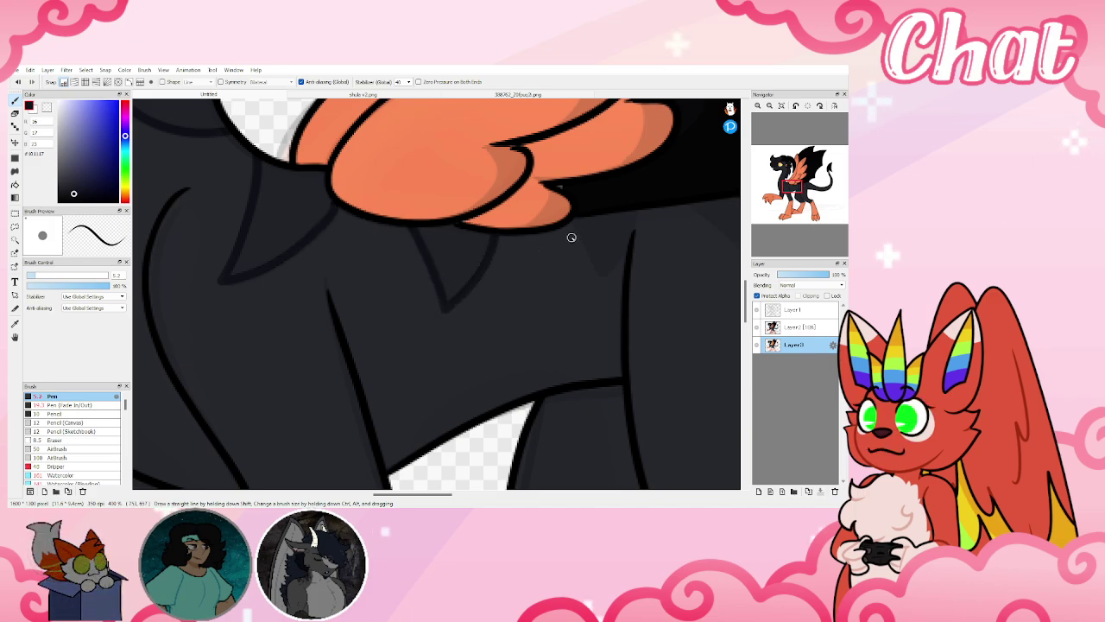
left_click_drag(599, 277, 631, 226)
Outline the pointed dark stripes over the hip and the base of the tail, tracing the reference overlay
left_click_drag(791, 184, 806, 184)
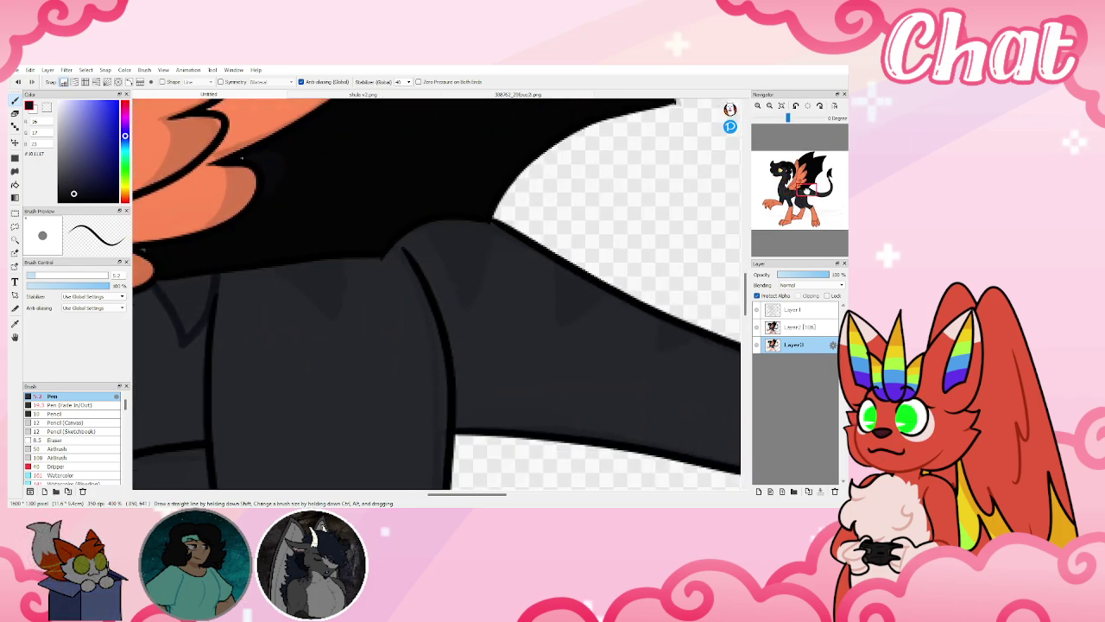
left_click_drag(272, 265, 310, 295)
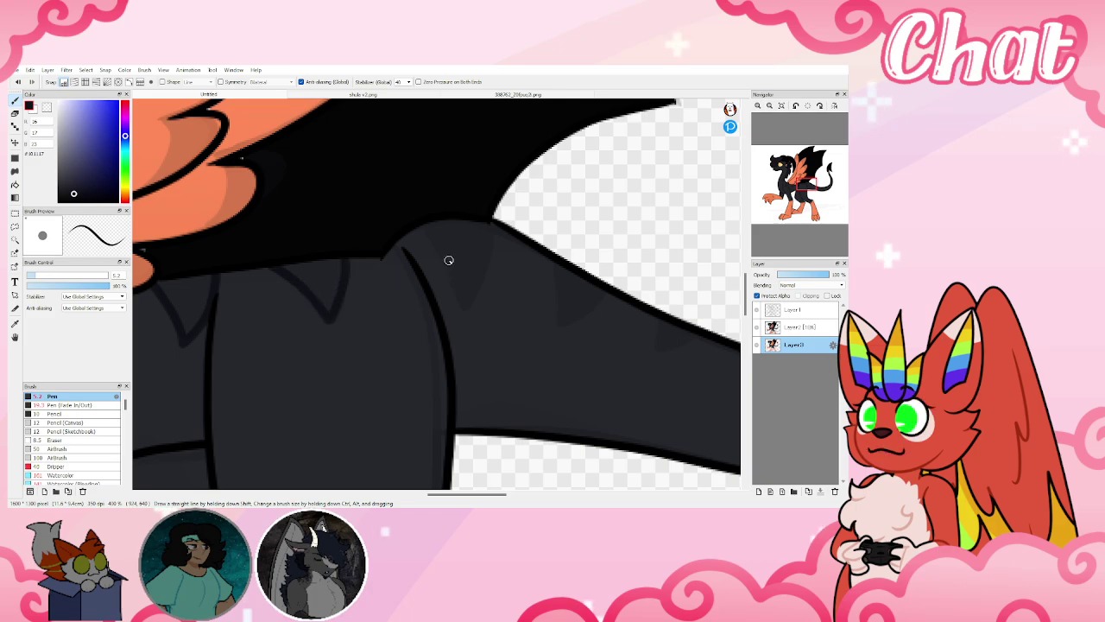
mouse_move(461, 311)
left_mouse_down()
mouse_move(488, 271)
mouse_move(501, 216)
left_mouse_up()
left_click_drag(555, 263, 558, 310)
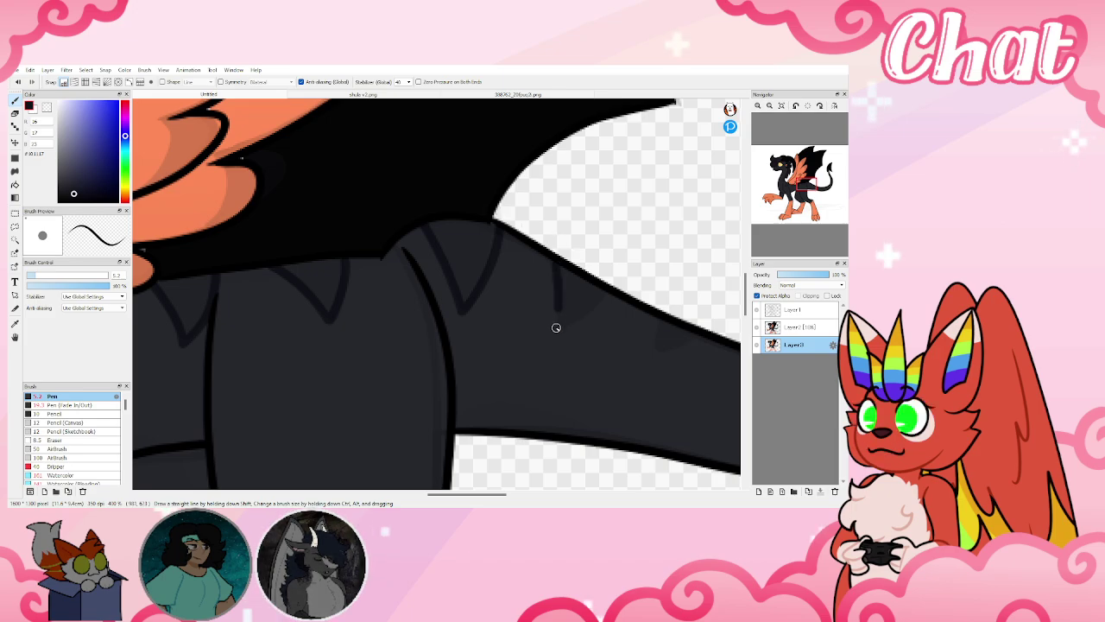
left_click_drag(805, 187, 816, 188)
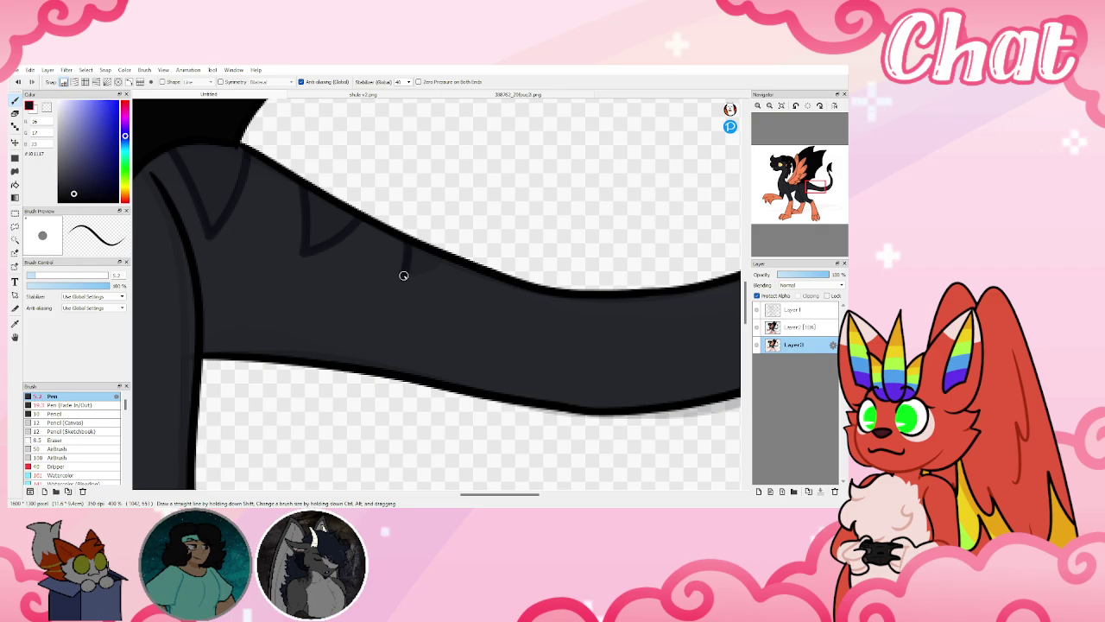
left_click_drag(403, 275, 443, 255)
Hide the reference overlay layer and fill the outlined body stripes with the dark marking colour
left_click(781, 105)
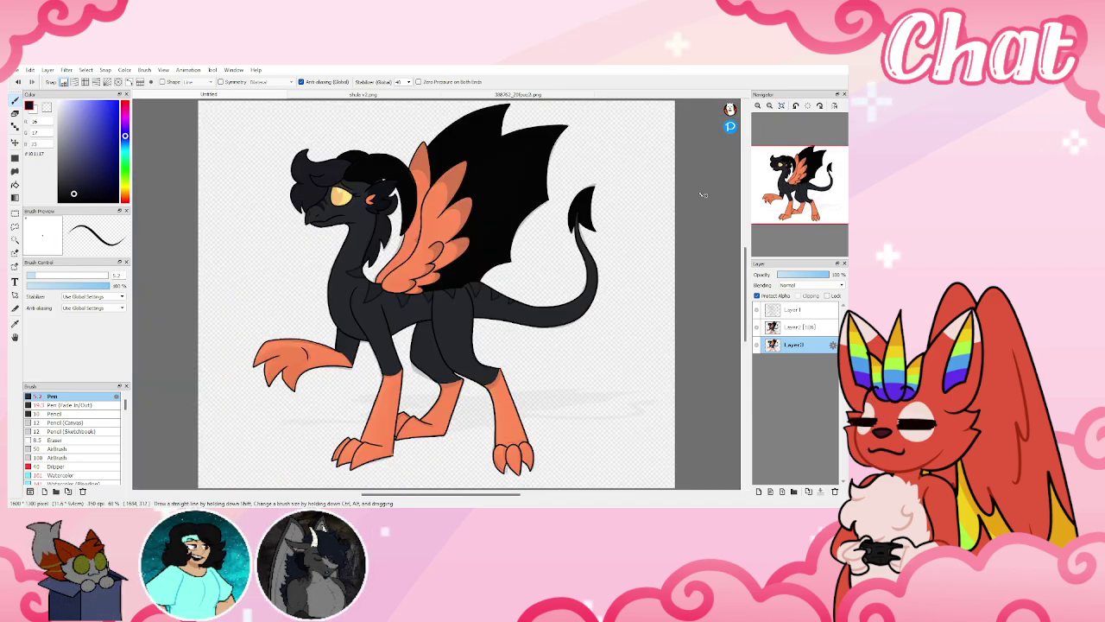
left_click(757, 327)
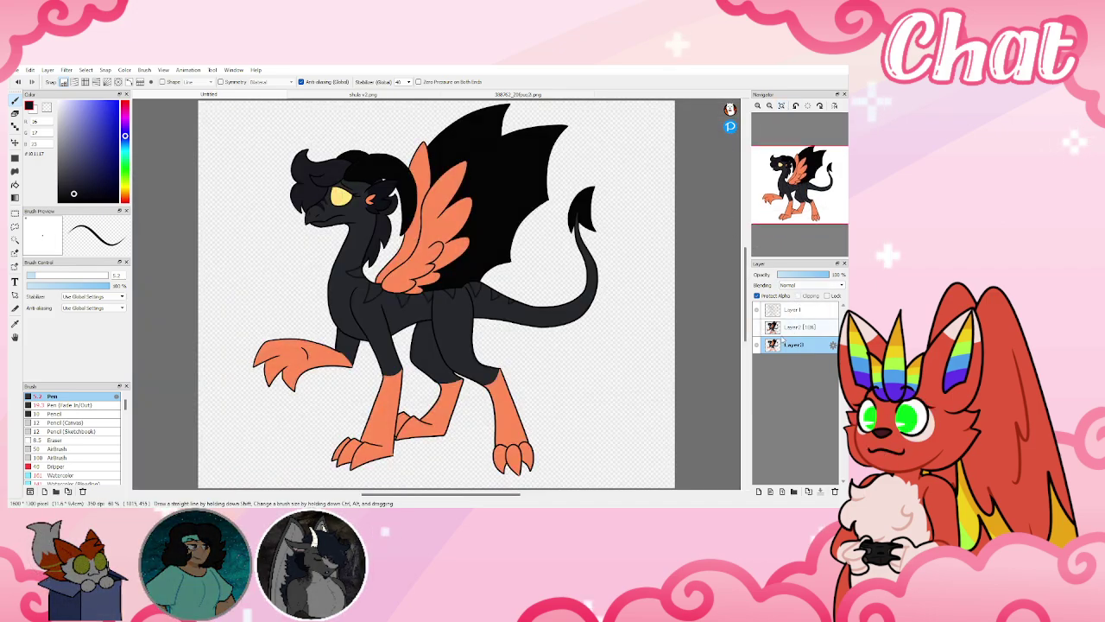
left_click(14, 184)
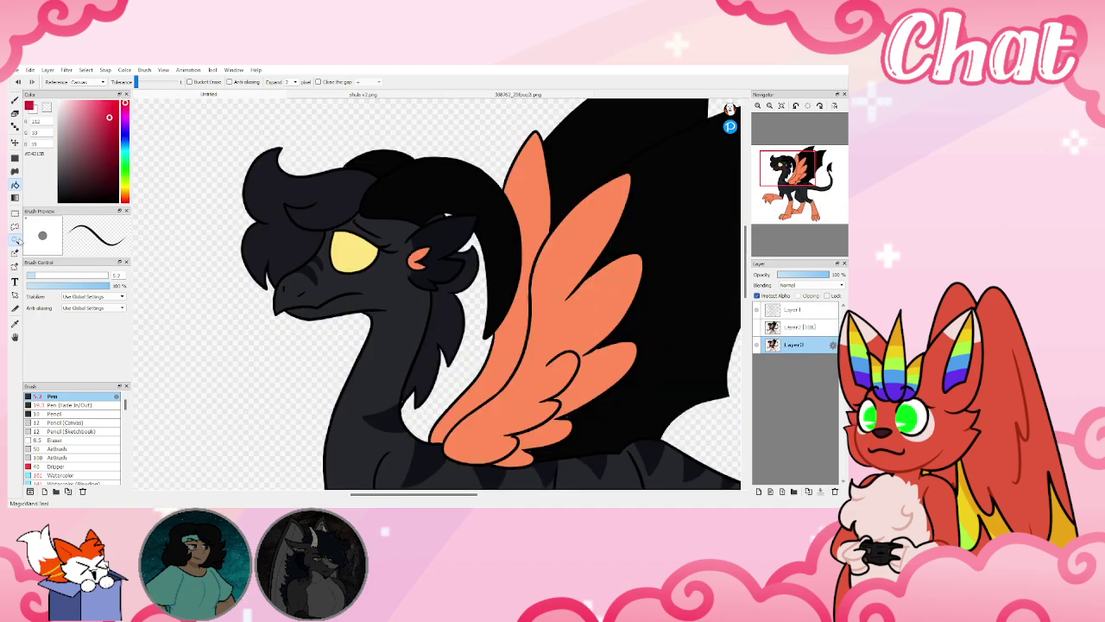
Select the yellow eye with the Magic Wand and paint a crimson iris over its front part on a new layer, brush size 17
left_click(352, 259)
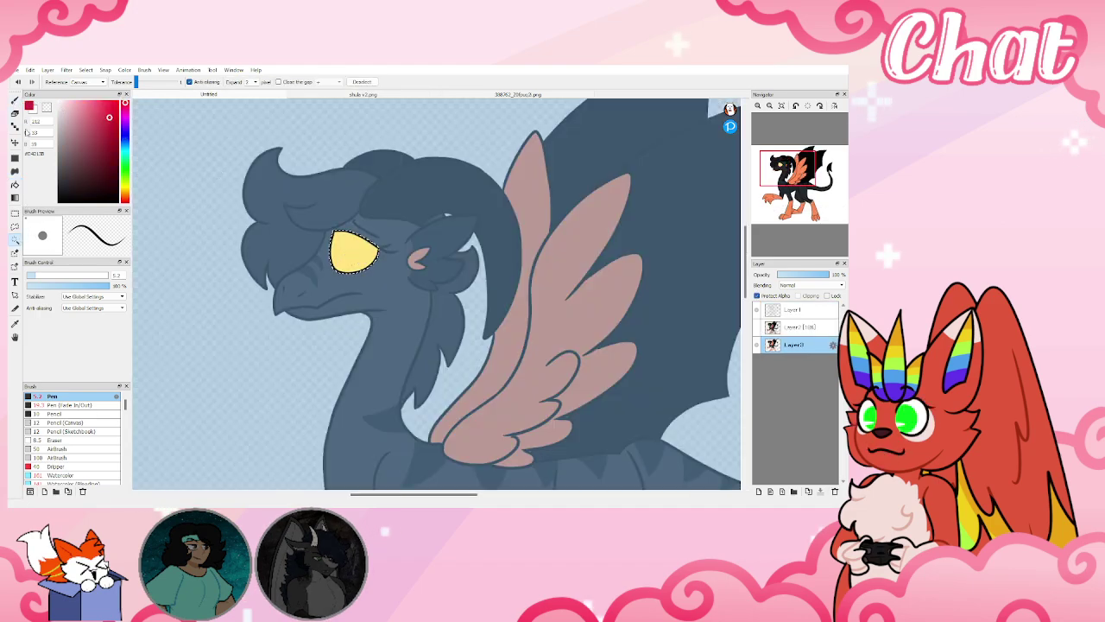
left_click(15, 101)
left_click(55, 275)
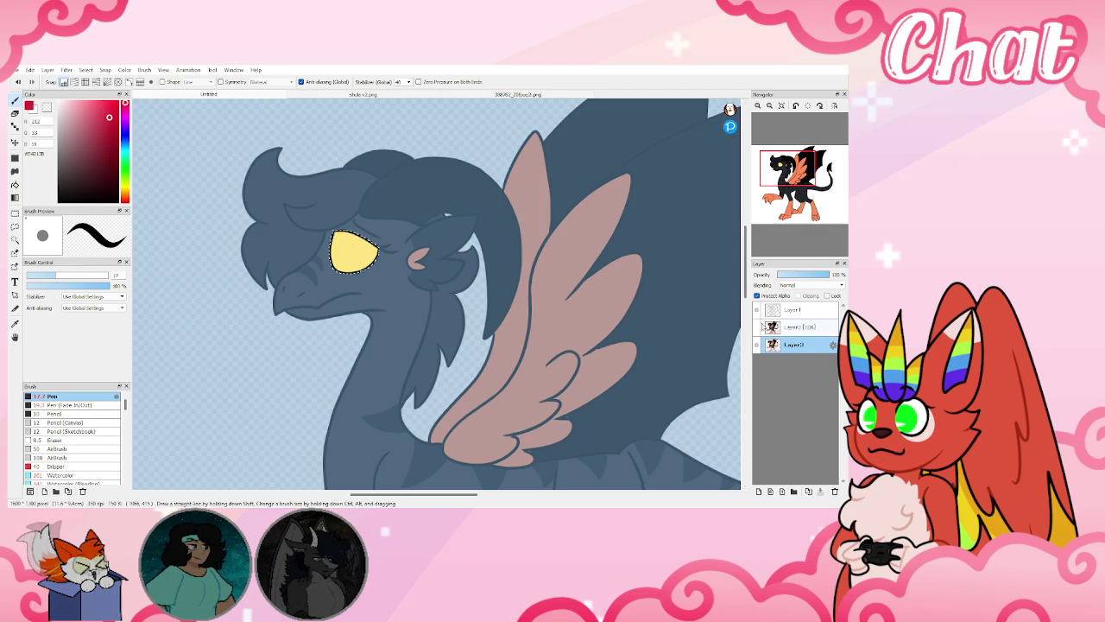
key("ctrl+d")
left_click(759, 491)
scroll(324, 224, "up", 5)
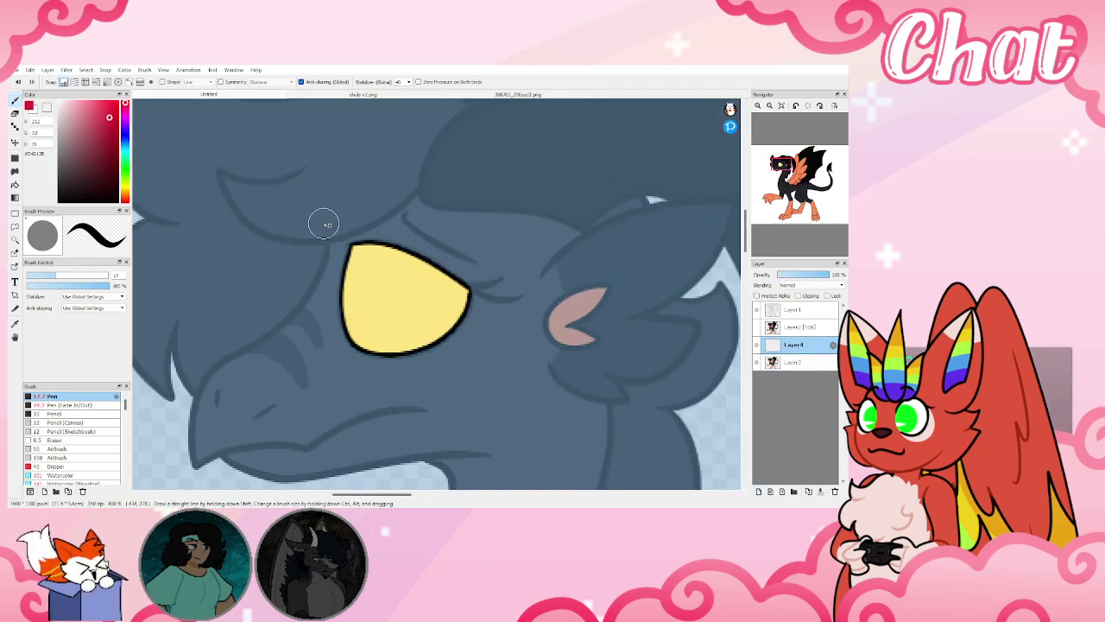
mouse_move(350, 252)
left_mouse_down()
mouse_move(341, 290)
mouse_move(353, 329)
left_mouse_up()
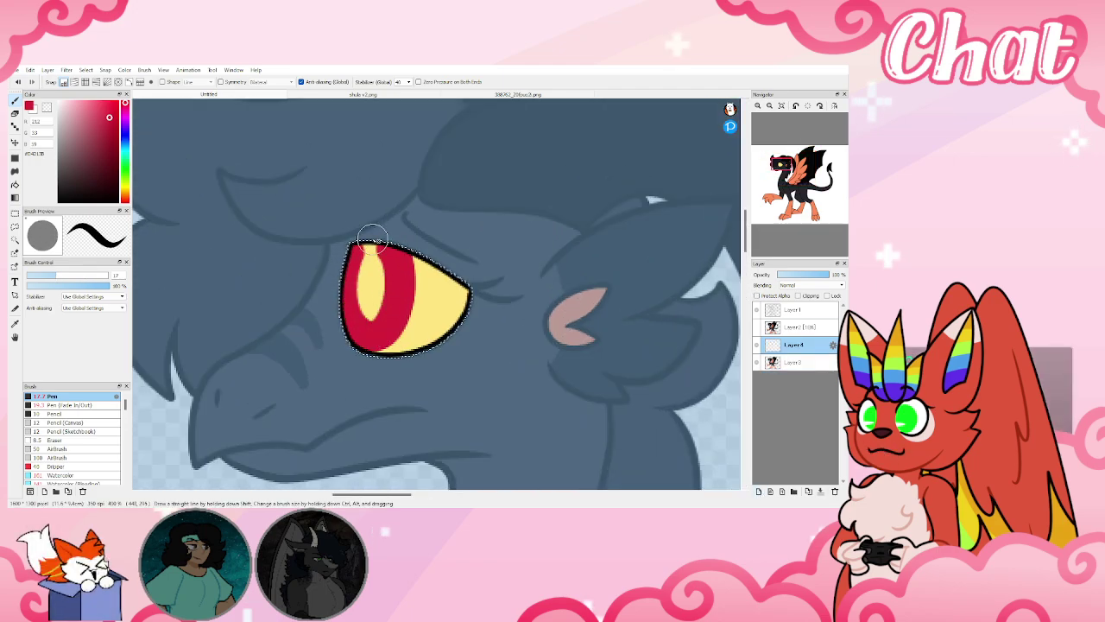
Sample the pupil's dark magenta from the standing dragon reference and paint a small oval pupil on a new layer with a smaller brush
left_click(366, 94)
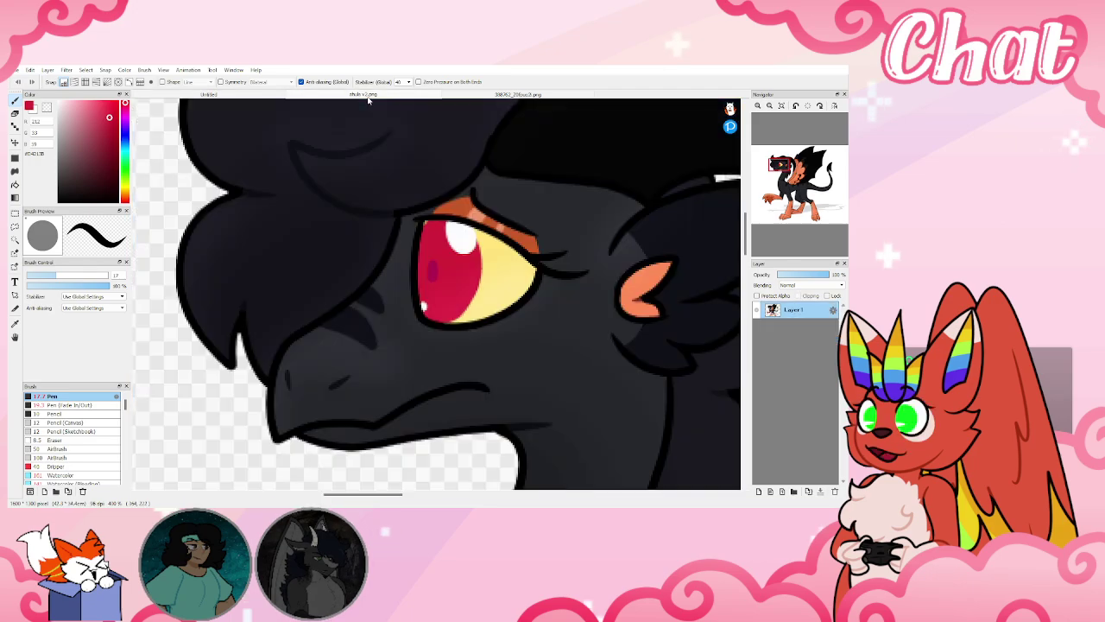
left_click(284, 93)
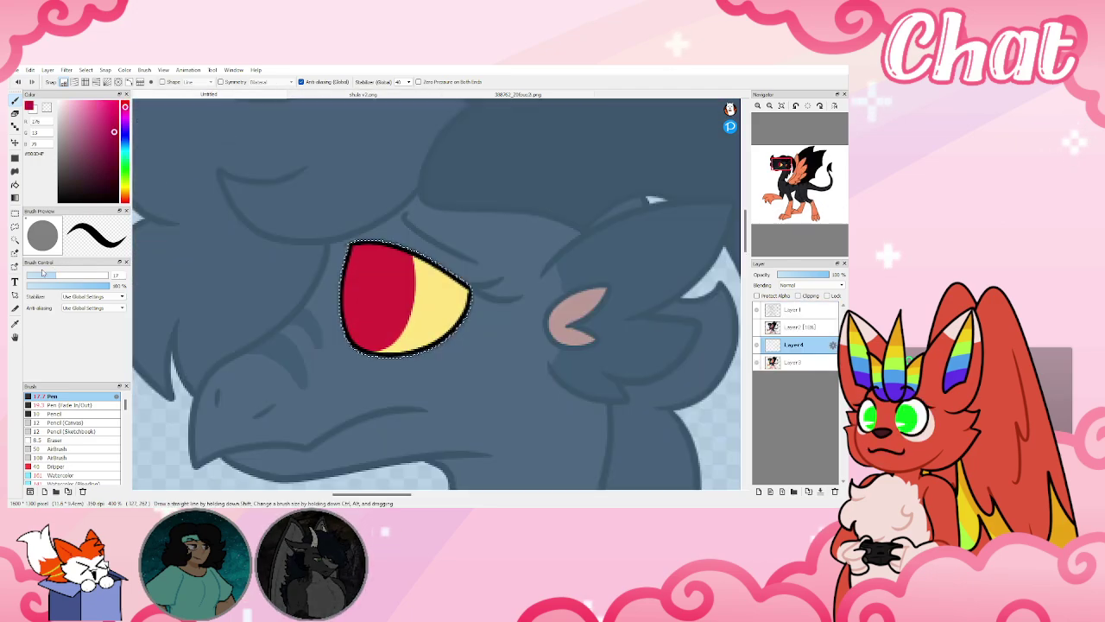
left_click_drag(42, 273, 35, 275)
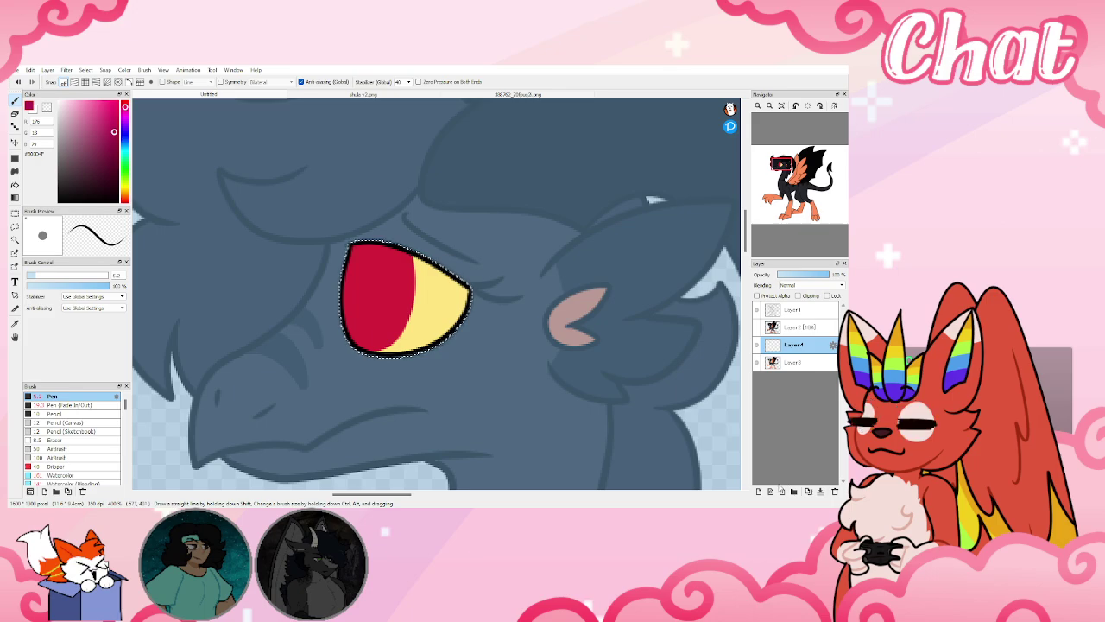
scroll(364, 289, "up", 1)
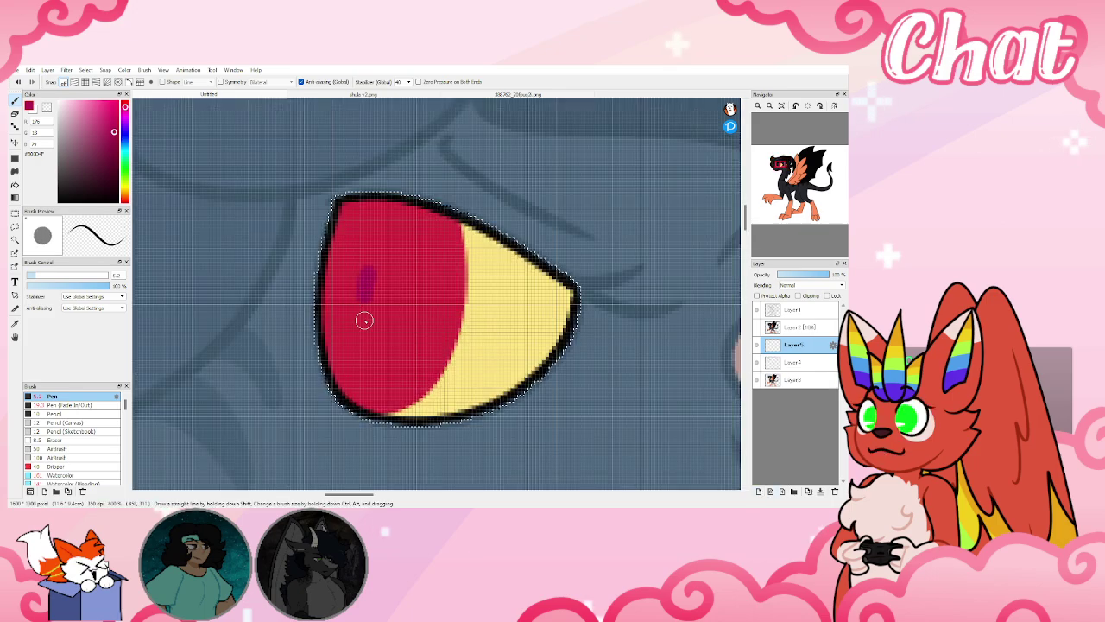
Paint a large white highlight at the upper edge of the iris on another new layer
left_click(58, 102)
key("ctrl+d")
left_click(46, 278)
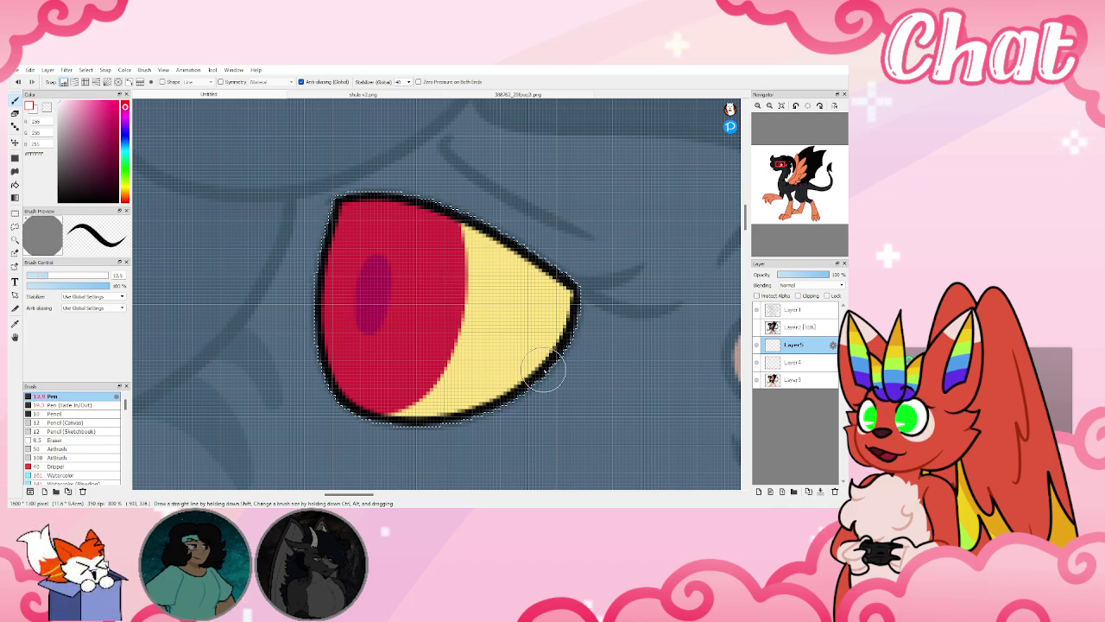
left_click(758, 491)
mouse_move(427, 192)
left_mouse_down()
mouse_move(438, 252)
mouse_move(460, 237)
left_mouse_up()
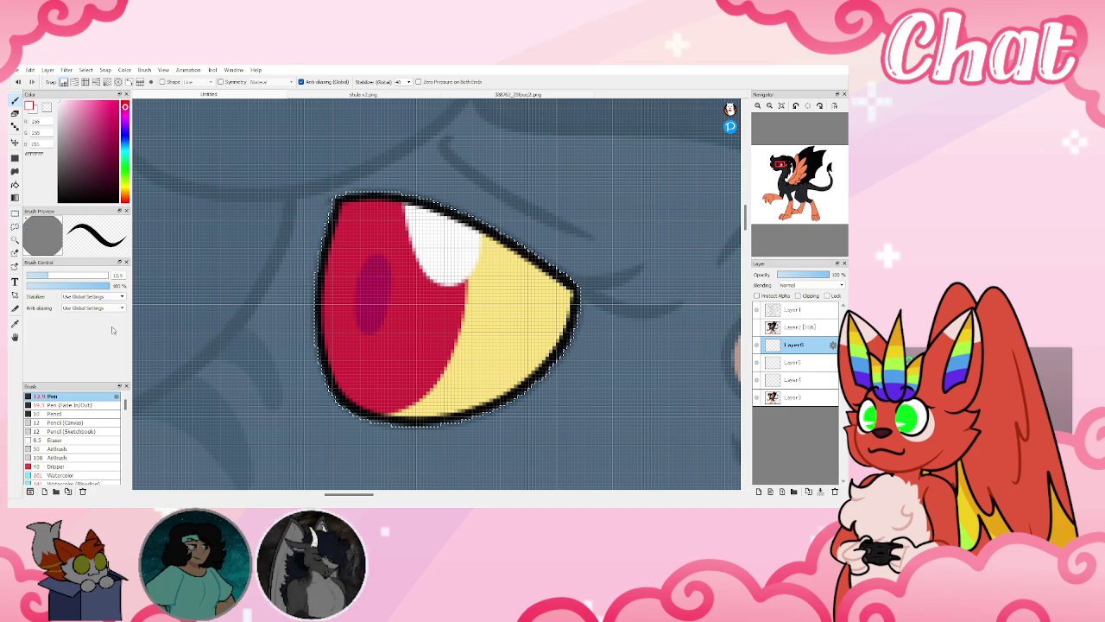
Clear the selection around the eye and sample the dark orange eyelid color from the shule v2.png reference
left_click(15, 213)
left_click(414, 155)
left_click(781, 106)
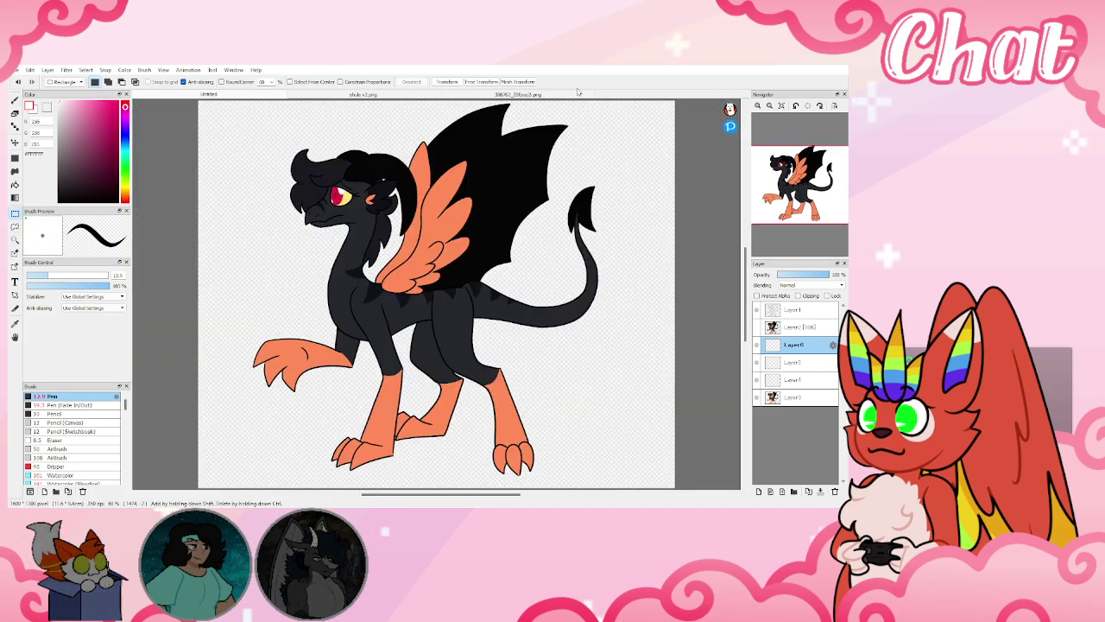
left_click(379, 94)
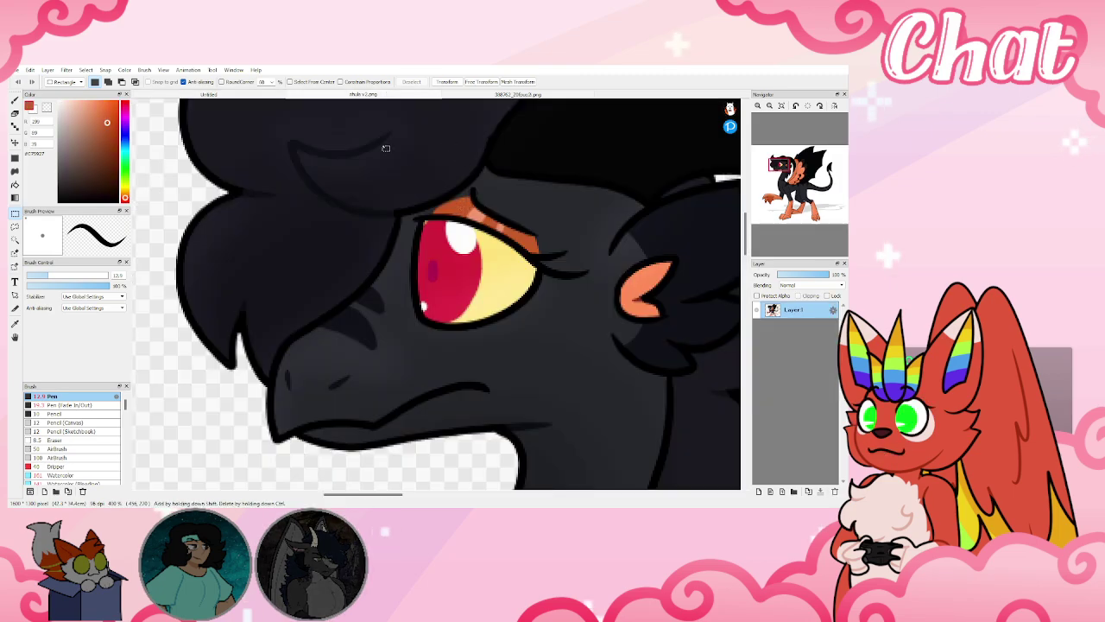
left_click(250, 95)
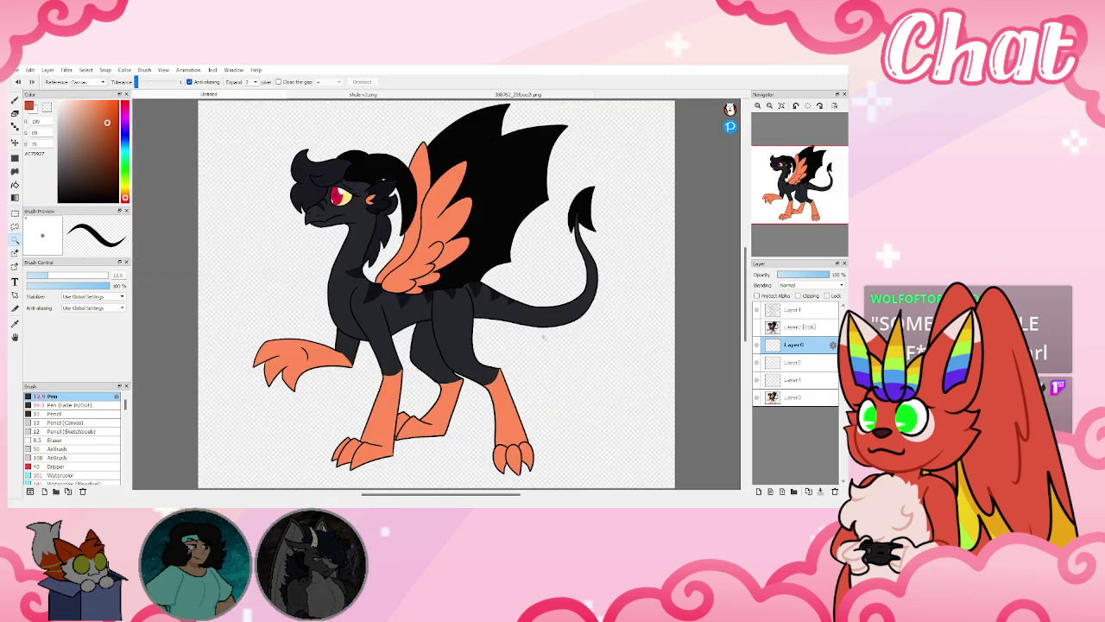
Select the dark face area around the eye on the base artwork layer with the Magic Wand
scroll(338, 174, "up", 6)
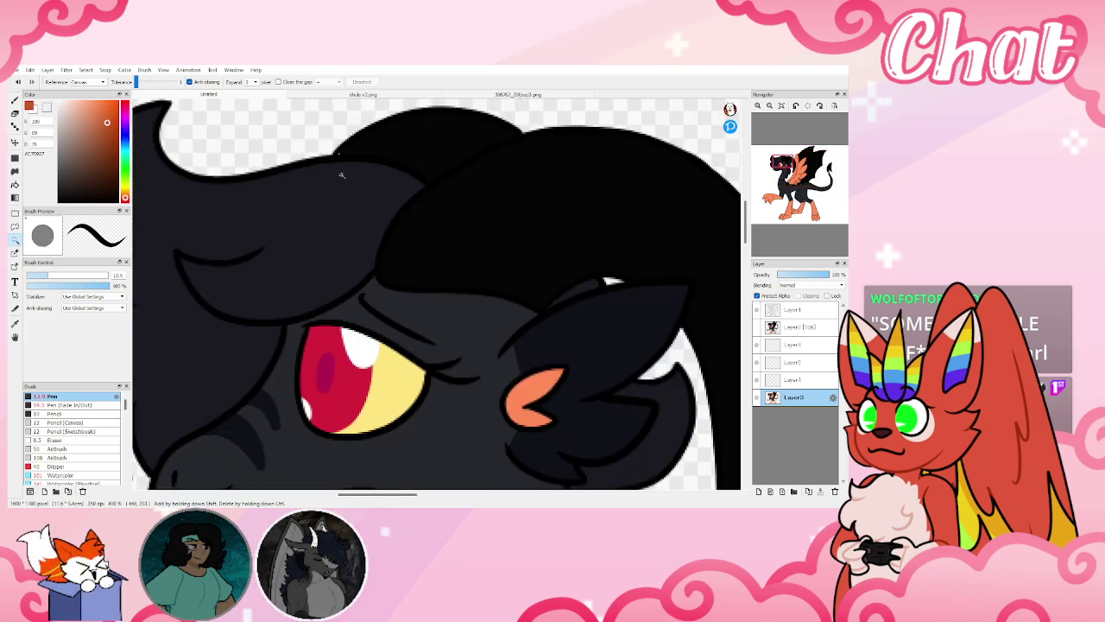
left_click(403, 306)
key("b")
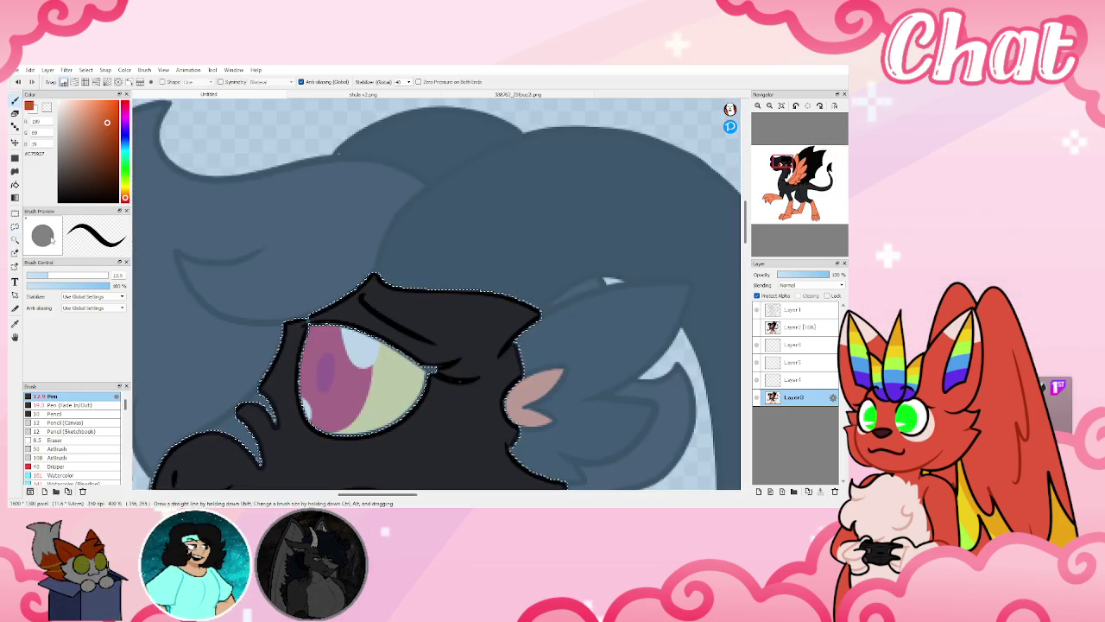
Try to mark off the upper eyelid with size 2 pen strokes and fill it with orange on the base layer
left_click_drag(32, 277, 30, 277)
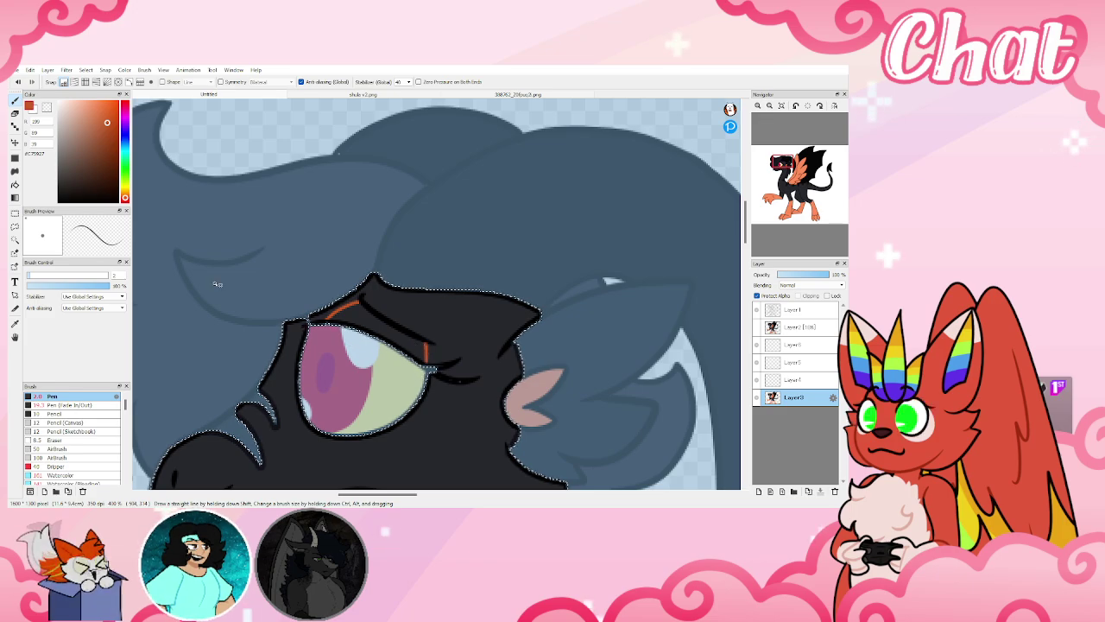
key("g")
left_click(354, 309)
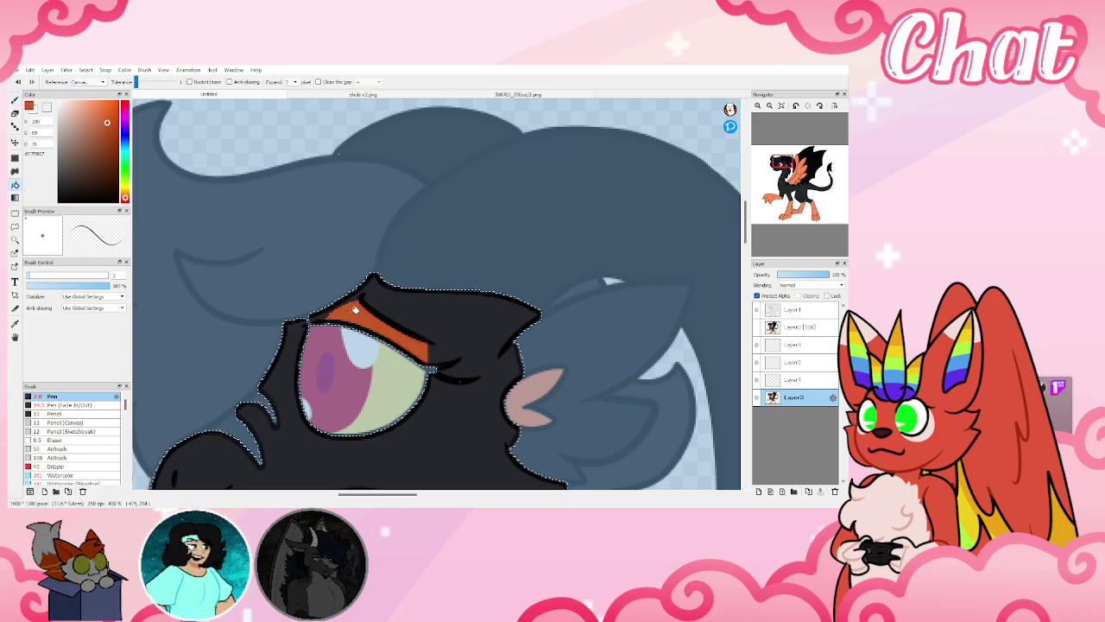
left_click(18, 82)
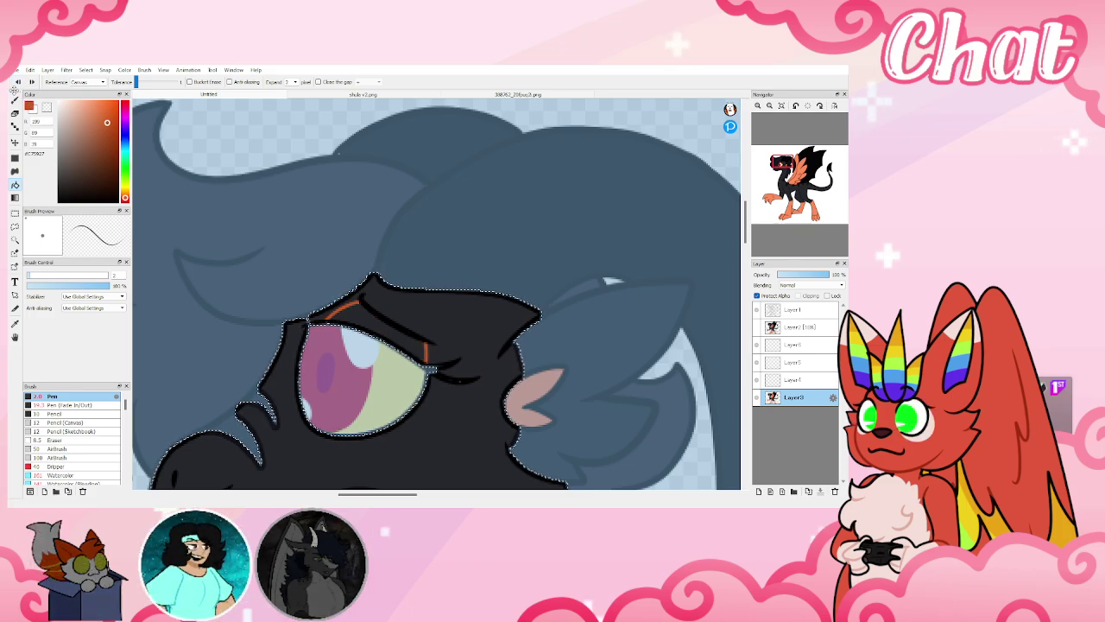
Thicken the orange boundary strokes at both ends of the upper eyelid and fill the space between them
left_click(14, 99)
scroll(347, 310, "up", 2)
mouse_move(419, 232)
left_mouse_down()
mouse_move(381, 243)
mouse_move(320, 289)
mouse_move(348, 283)
mouse_move(420, 229)
mouse_move(314, 288)
left_mouse_up()
left_click_drag(346, 254, 296, 293)
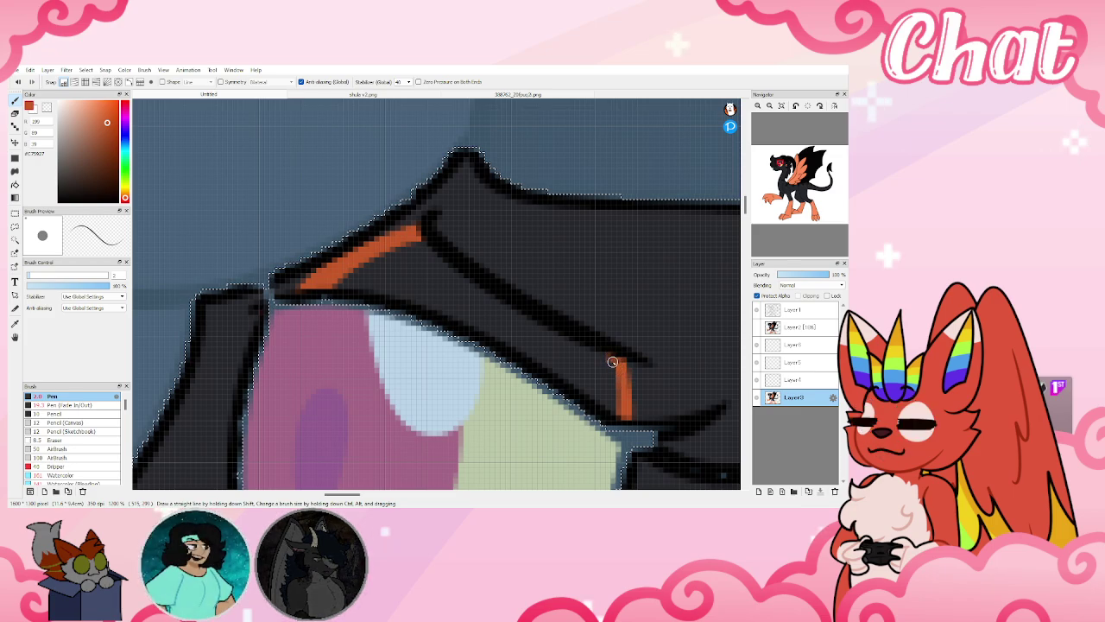
left_click_drag(613, 362, 621, 434)
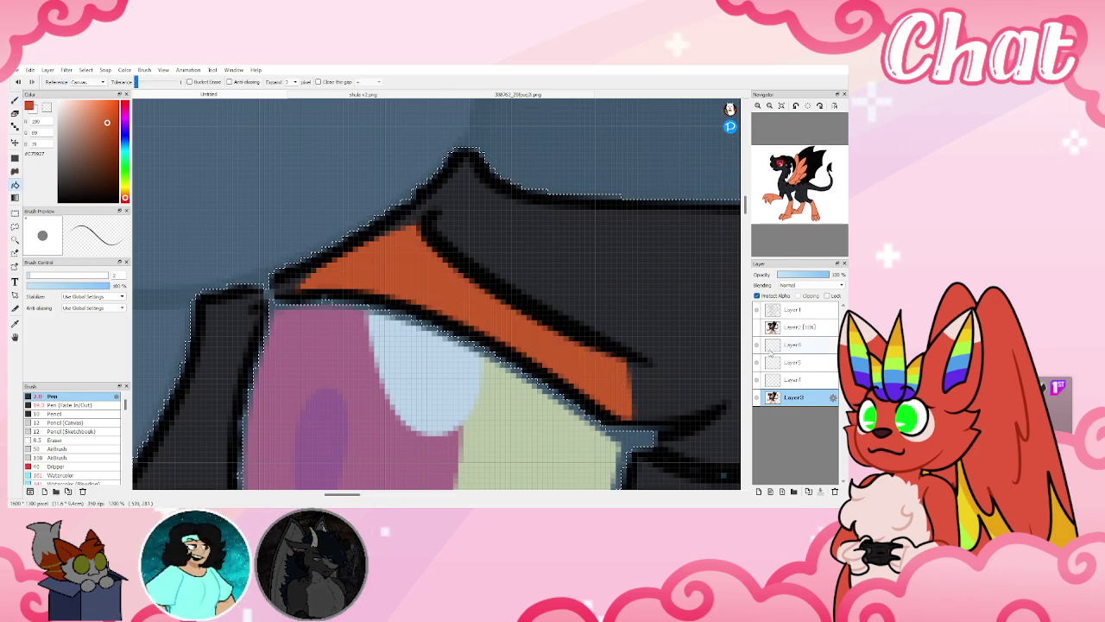
Undo the orange eyelid fill and all the boundary strokes on the base layer
left_click(17, 81)
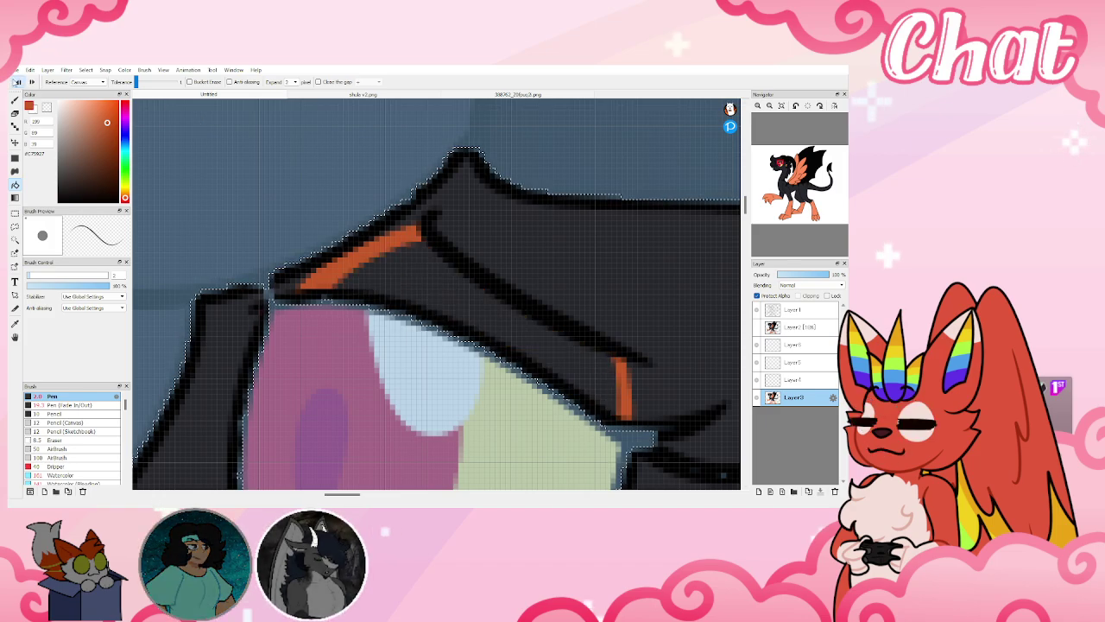
left_click(15, 81)
left_click(15, 80)
left_click(16, 80)
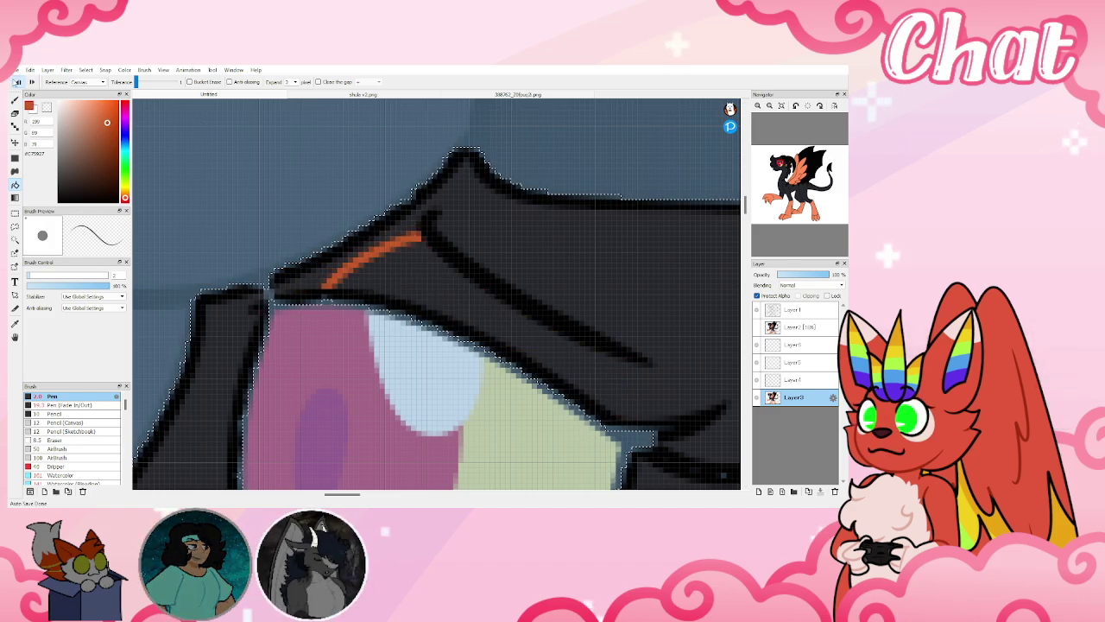
left_click(15, 80)
Add a new layer above the base artwork and paint the upper eyelid dark orange with a size 10.5 pen
key("ctrl+d")
left_click(758, 491)
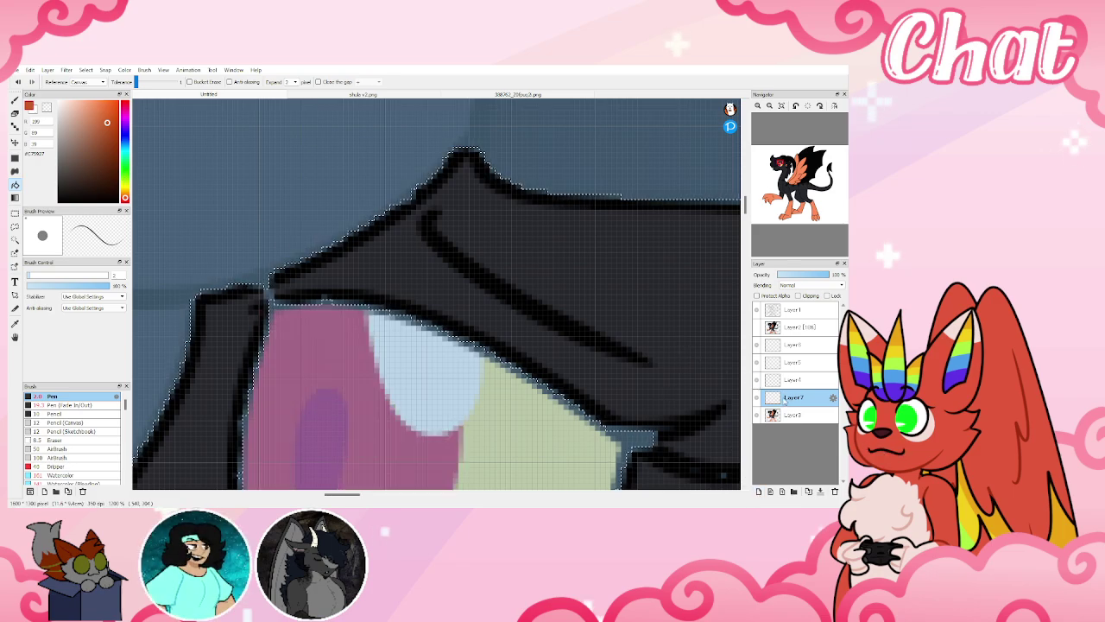
left_click(44, 275)
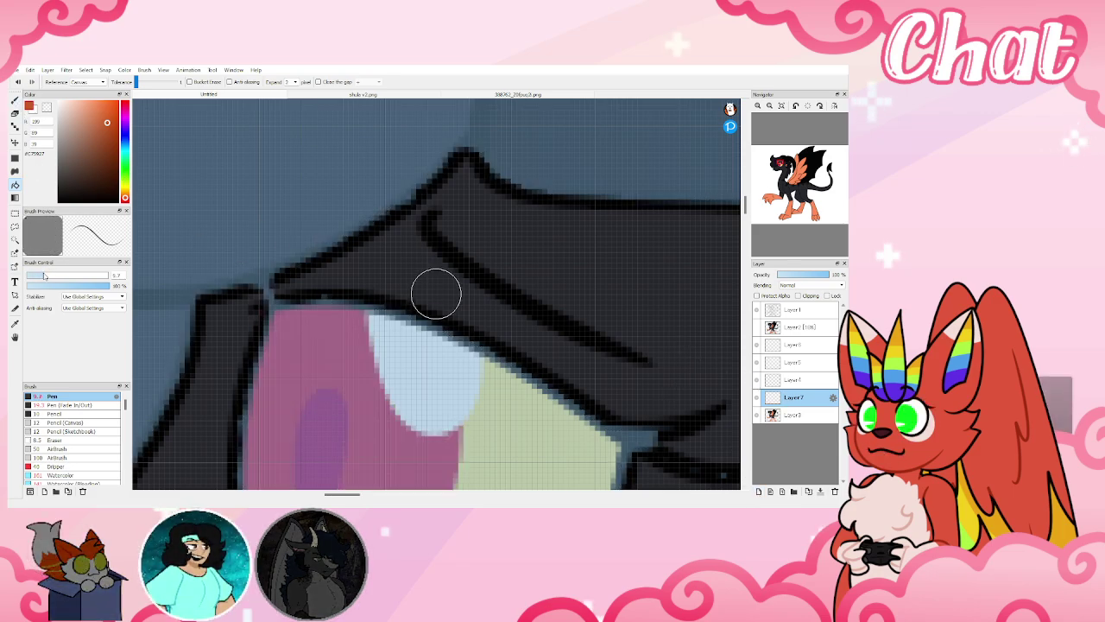
key("b")
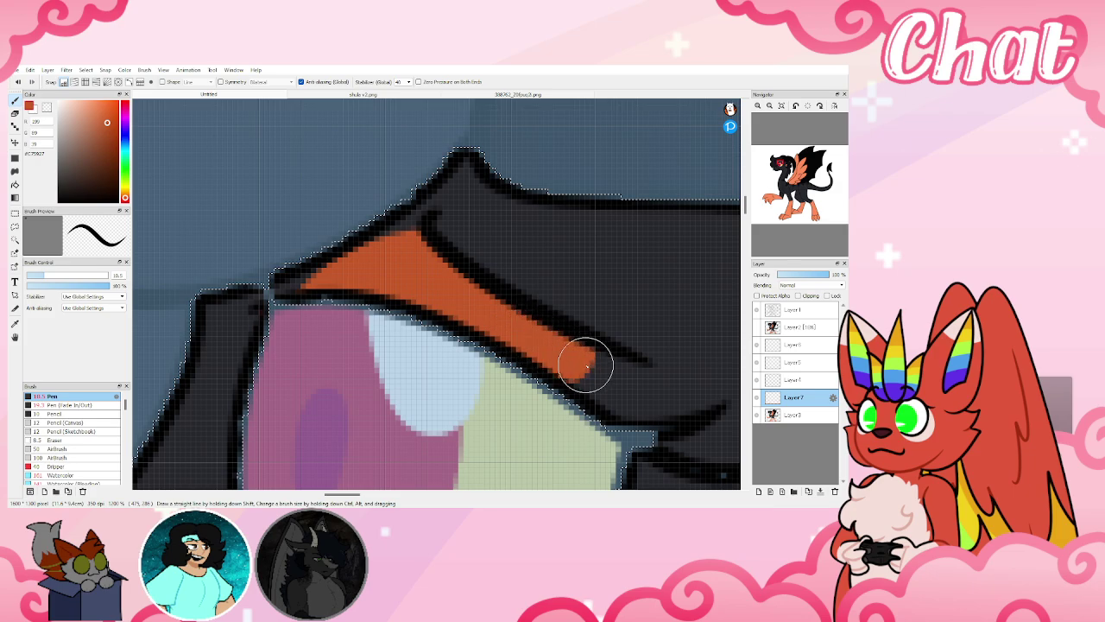
mouse_move(586, 366)
left_mouse_down()
mouse_move(607, 375)
mouse_move(602, 437)
left_mouse_up()
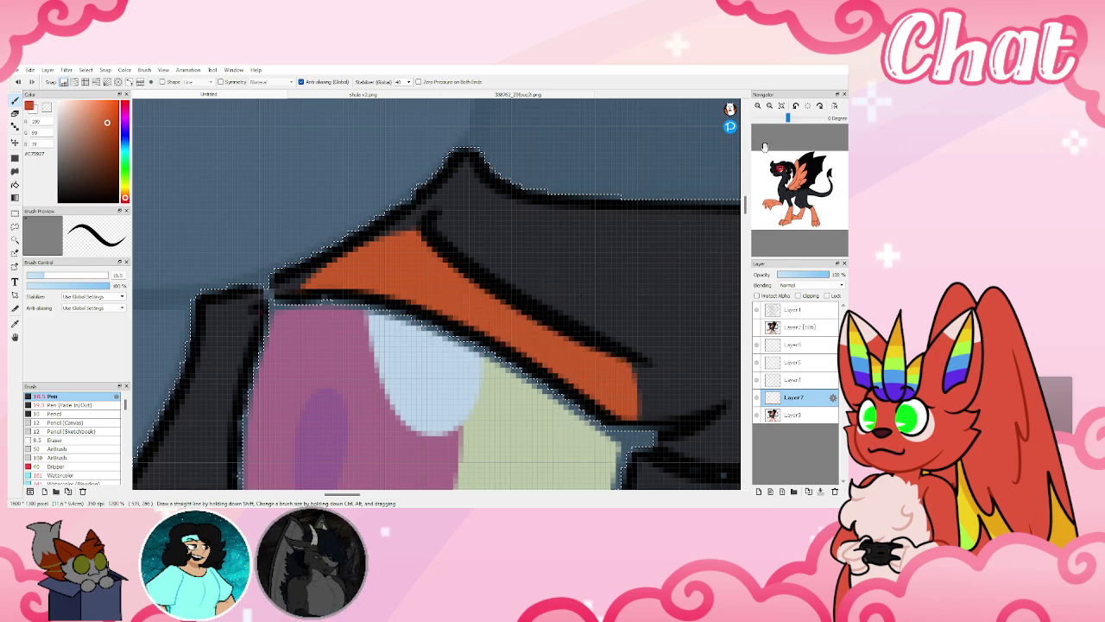
Sample the light orange eyelid highlight color from the shule v2.png reference and return to the untitled drawing
left_click(782, 106)
left_click(373, 94)
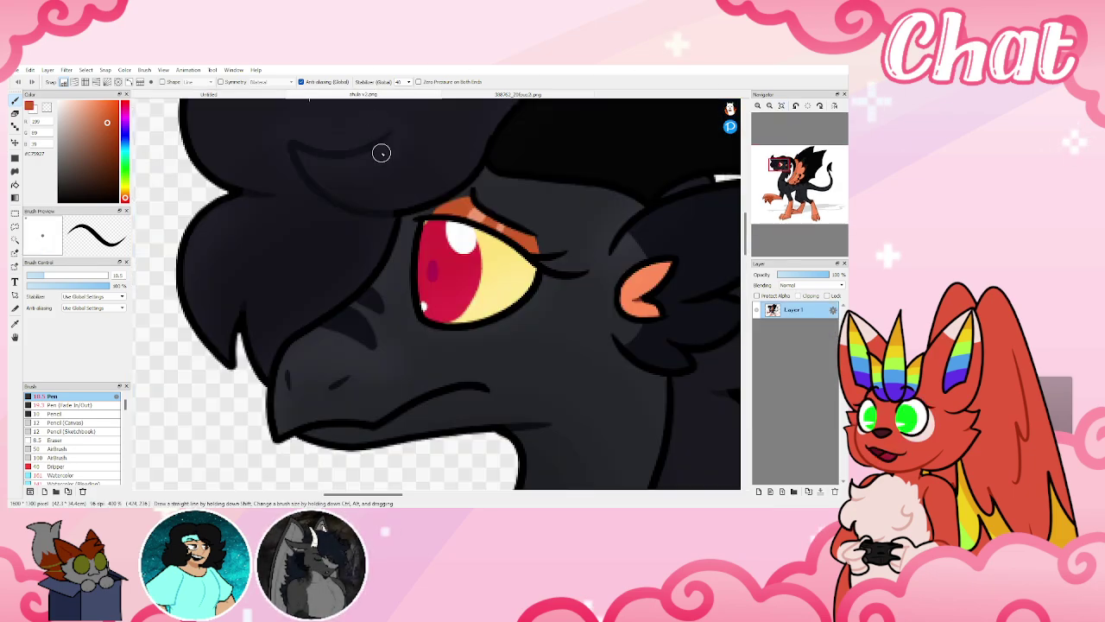
left_click(481, 218, "alt")
left_click(267, 95)
key("ctrl+Tab")
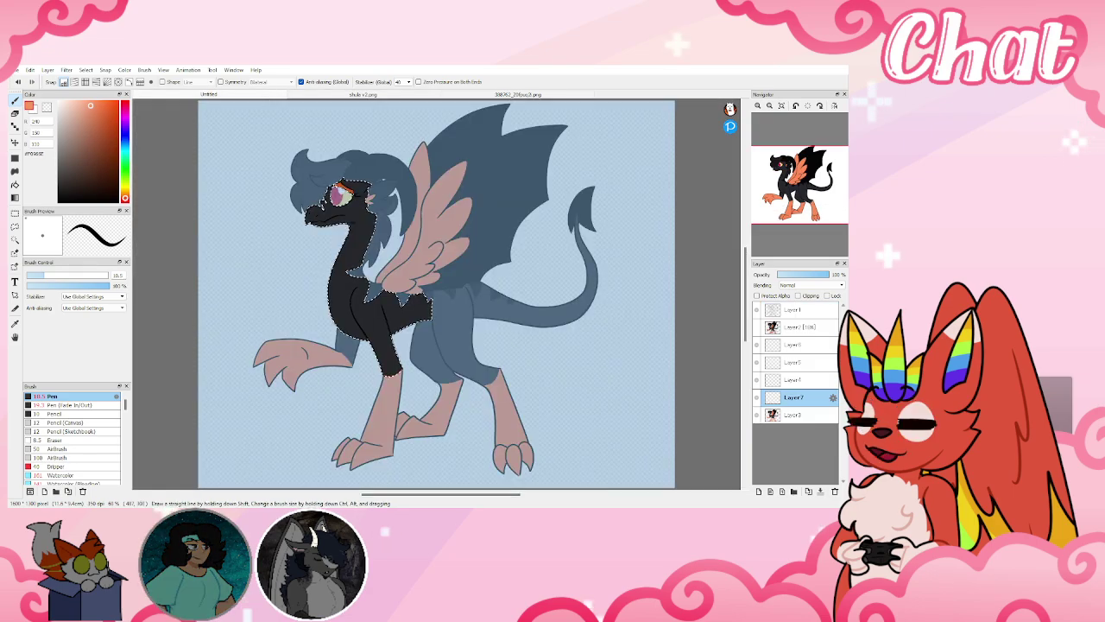
Protect the eyelid layer's alpha, paint one wide and one narrower light orange highlight stripe across the eyelid, and clear the selection
scroll(328, 186, "up", 5)
left_click(757, 296)
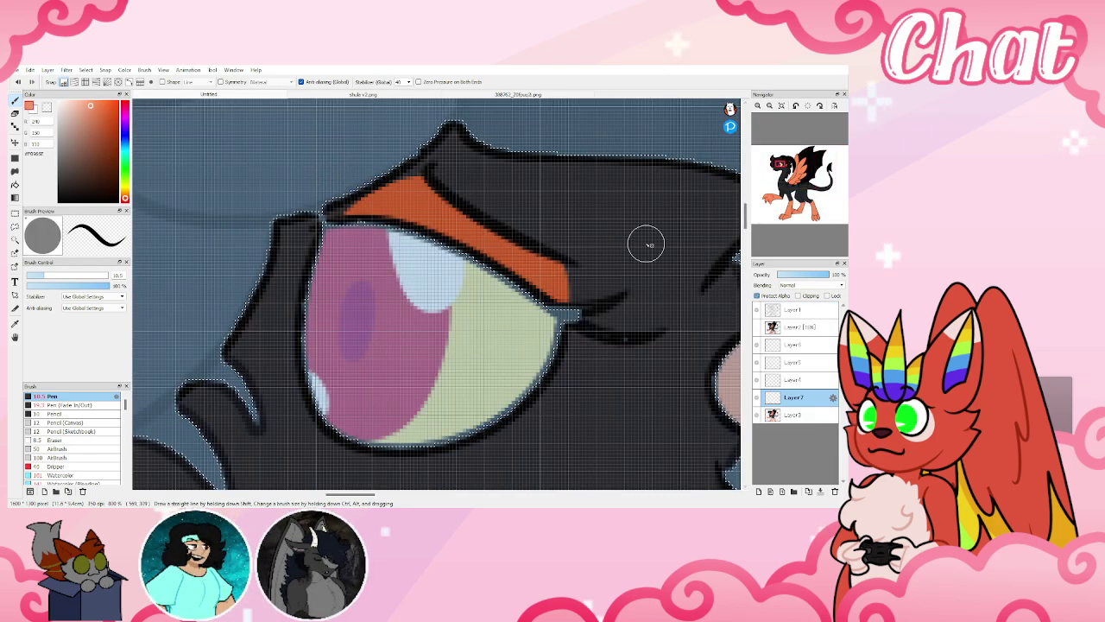
left_click_drag(439, 198, 410, 224)
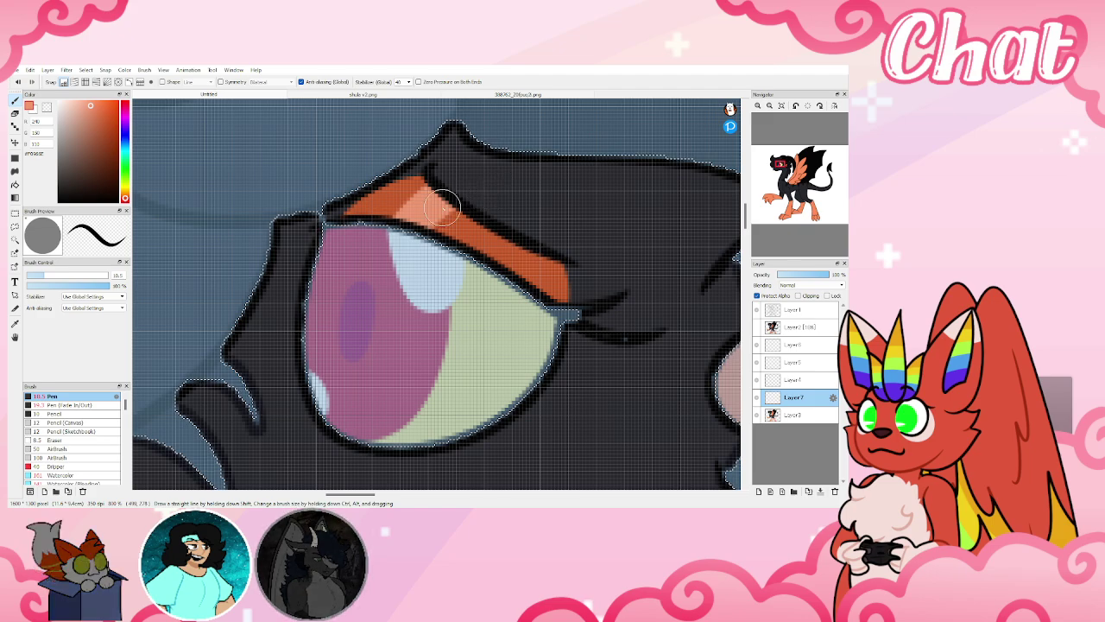
left_click(37, 276)
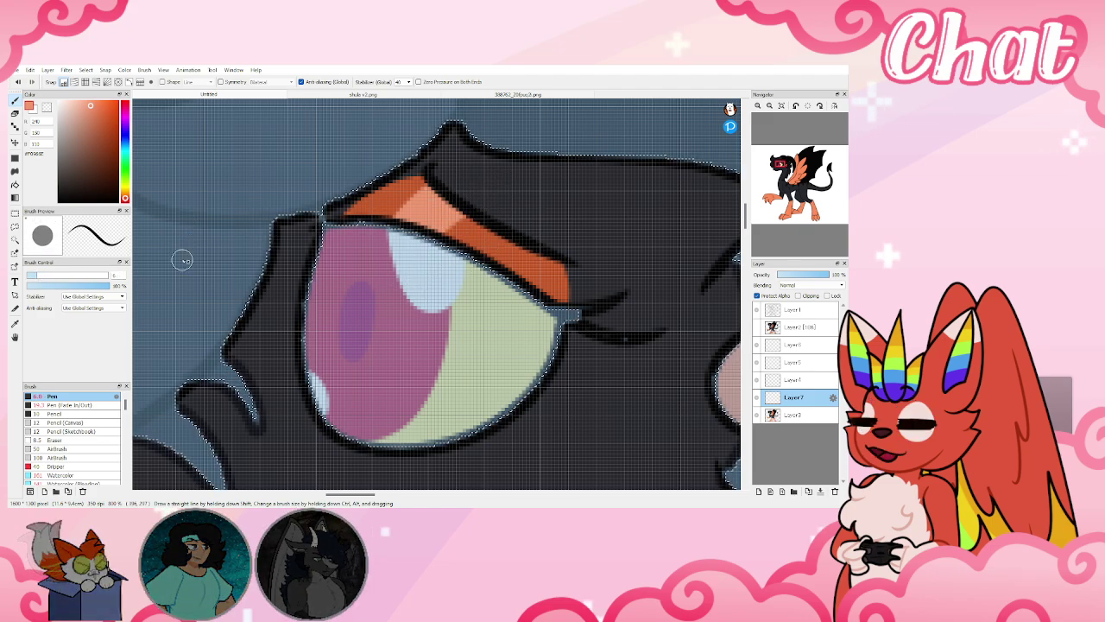
left_click_drag(512, 218, 474, 246)
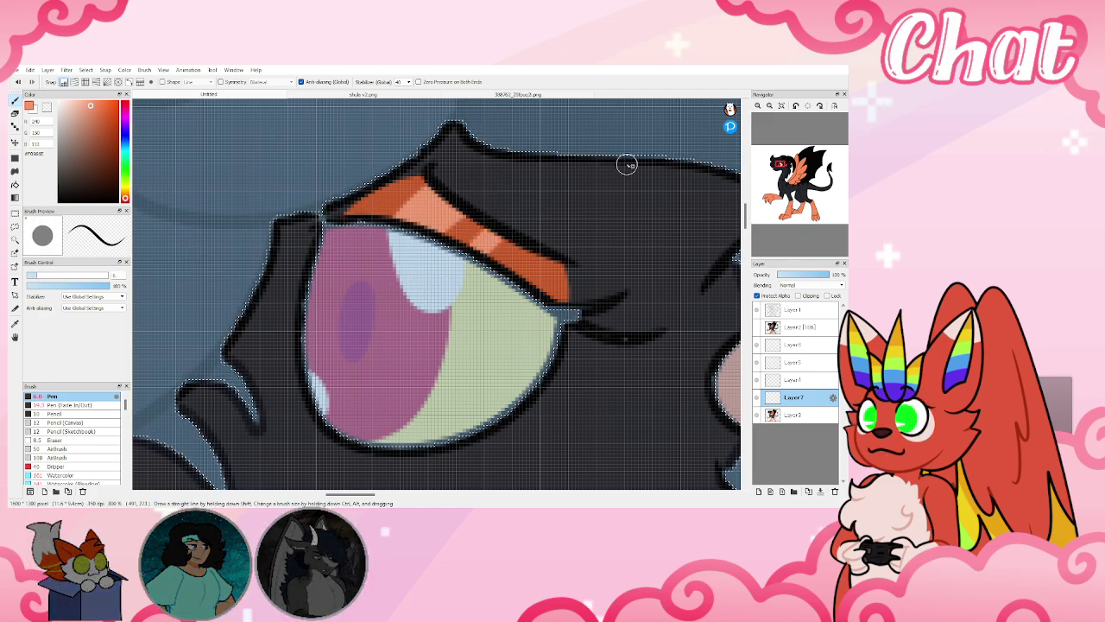
left_click(783, 106)
left_click(15, 214)
left_click(271, 127)
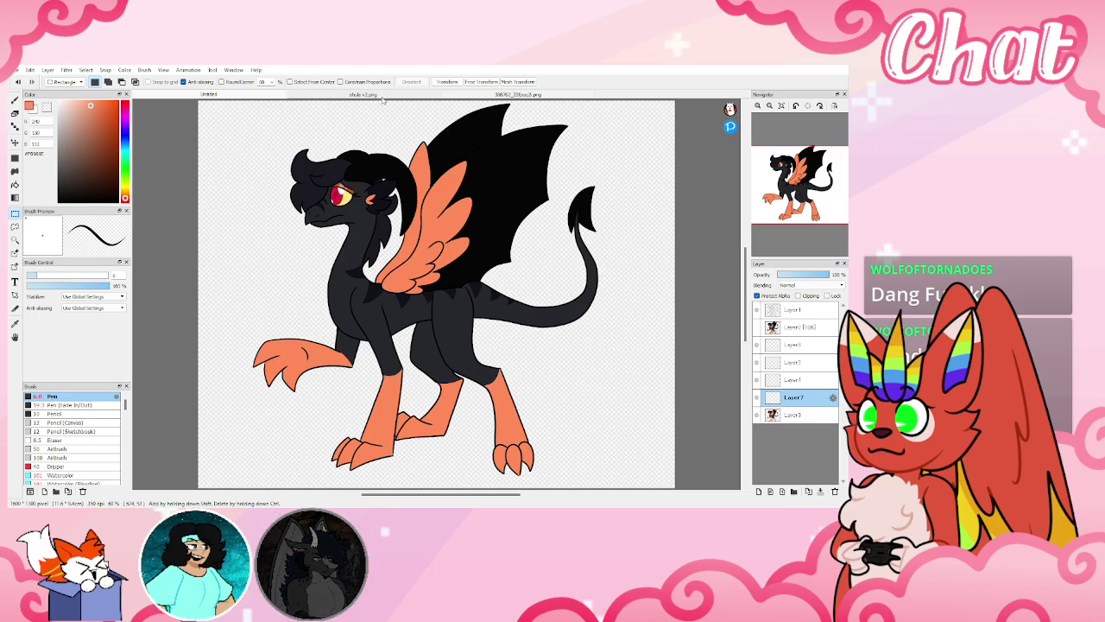
Check the full shule v2.png reference and sample the dark hair color in the untitled drawing
left_click(345, 96)
left_click(770, 172)
left_click_drag(770, 173, 796, 181)
left_click(783, 106)
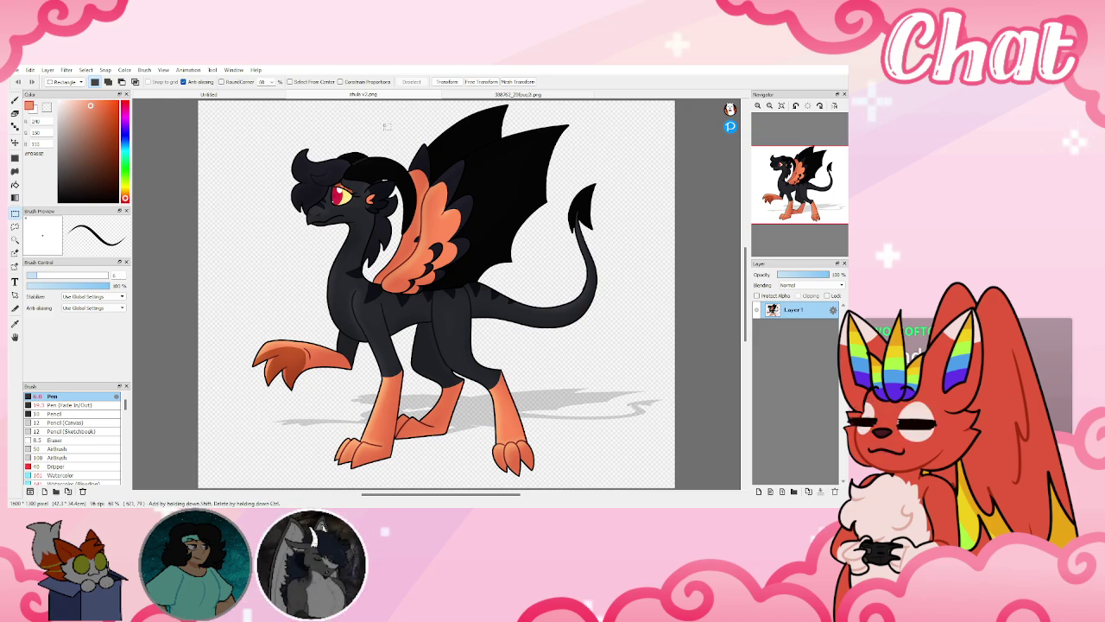
left_click(264, 95)
right_click(337, 172)
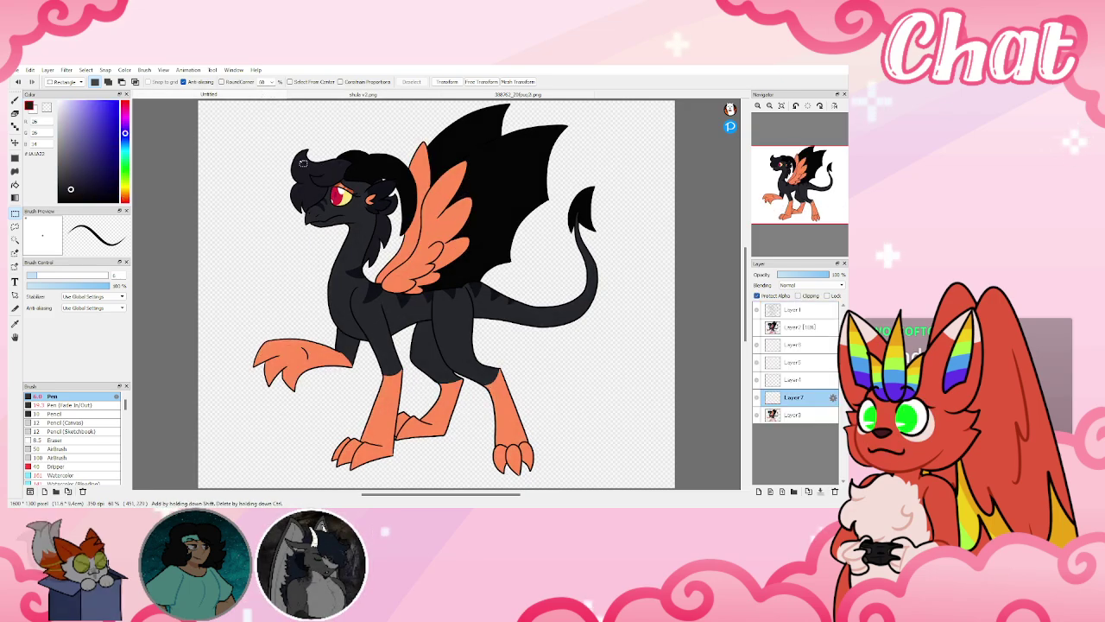
Select the near wing's orange feathers with the Magic Wand and make the base artwork layer active for painting
left_click(15, 240)
left_click(438, 220)
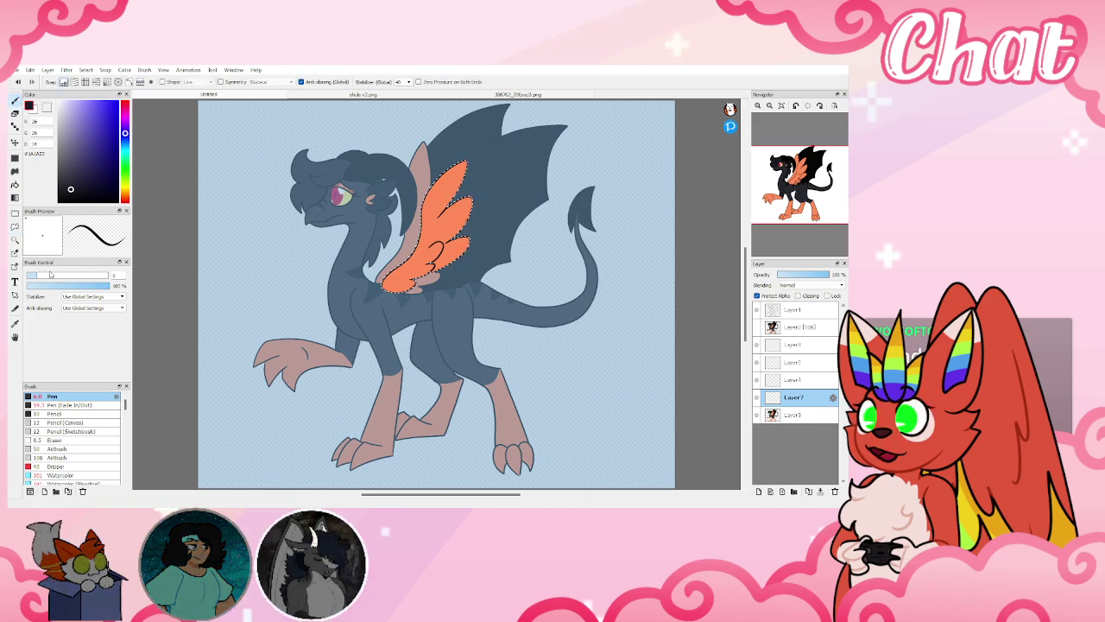
left_click_drag(53, 275, 56, 275)
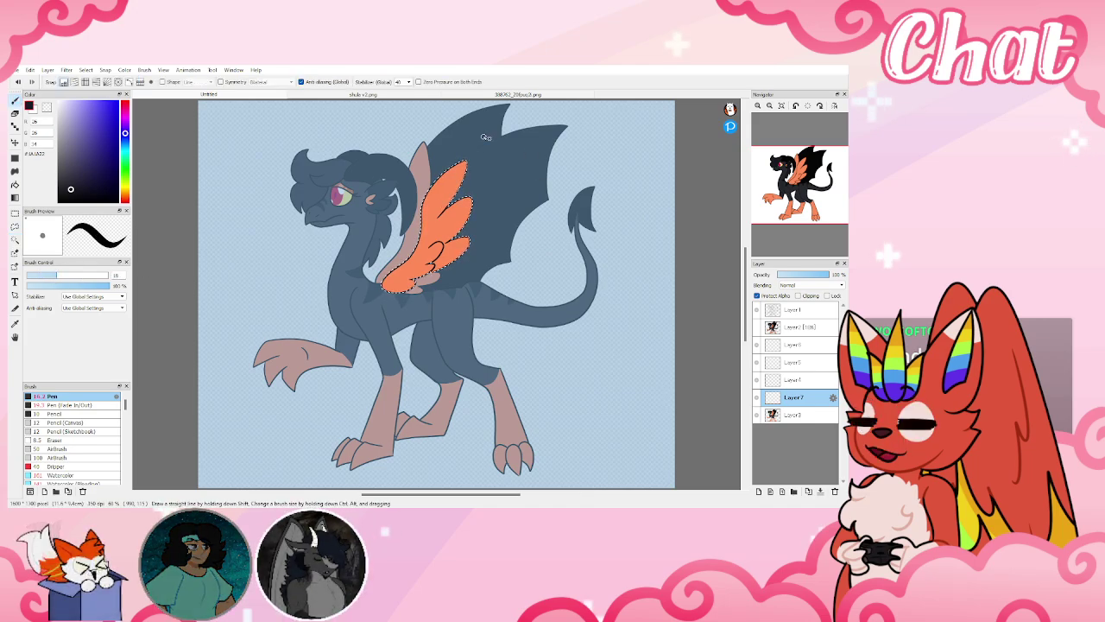
scroll(487, 180, "up", 5)
left_click(801, 415)
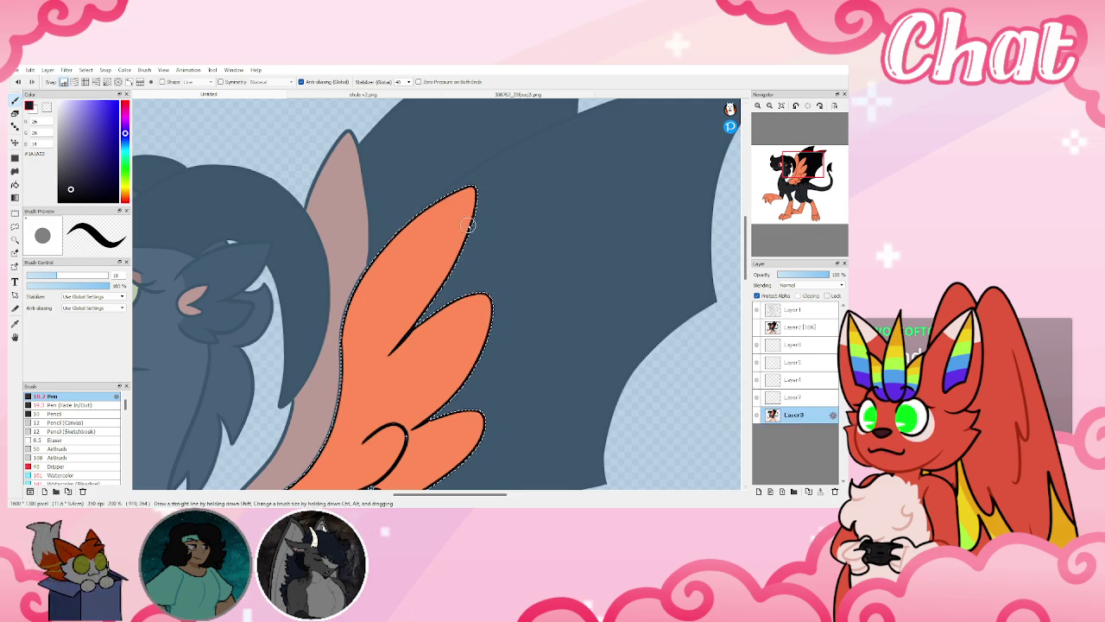
Paint the topmost wing feather's tip dark with a size 29 pen and refine the marking's edge with the sampled feather orange
mouse_move(430, 214)
left_mouse_down()
mouse_move(447, 291)
mouse_move(460, 257)
left_mouse_up()
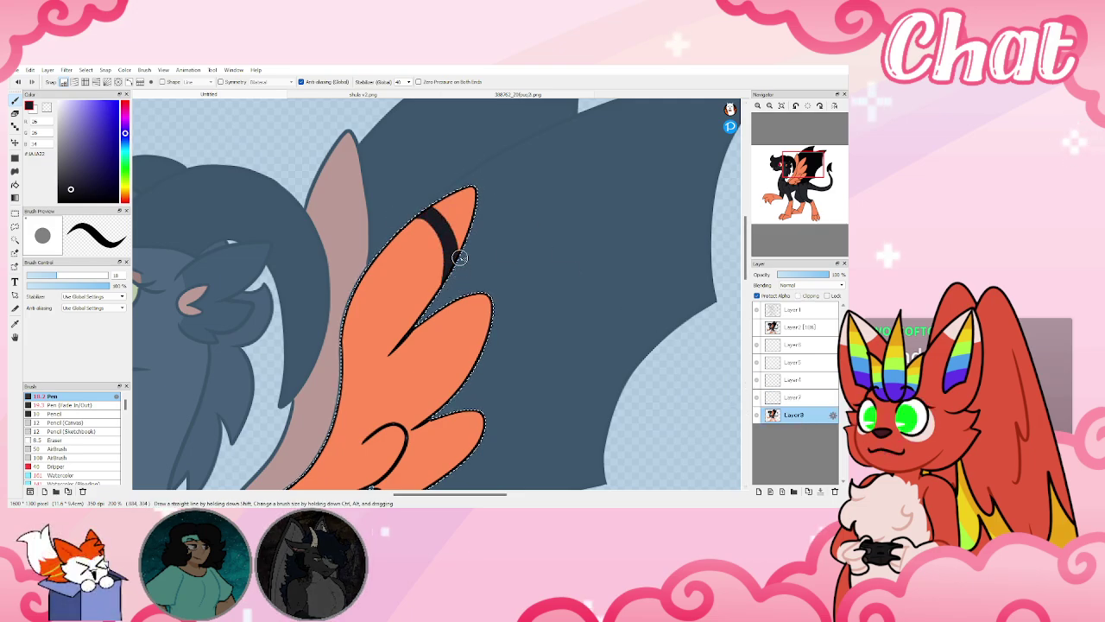
left_click(19, 81)
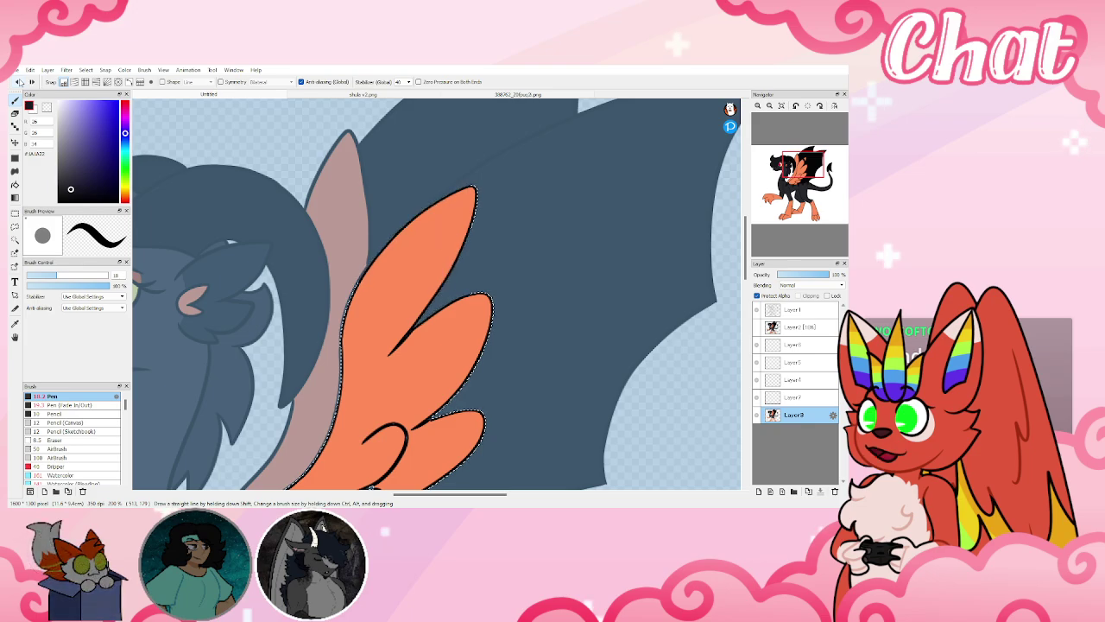
left_click(71, 275)
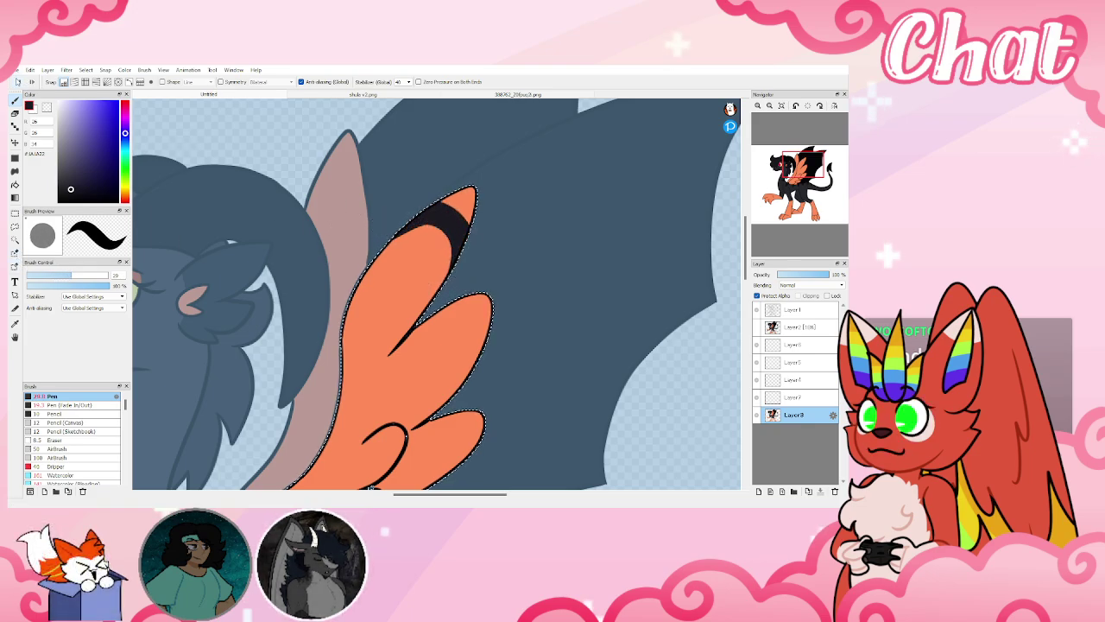
key("ctrl+z")
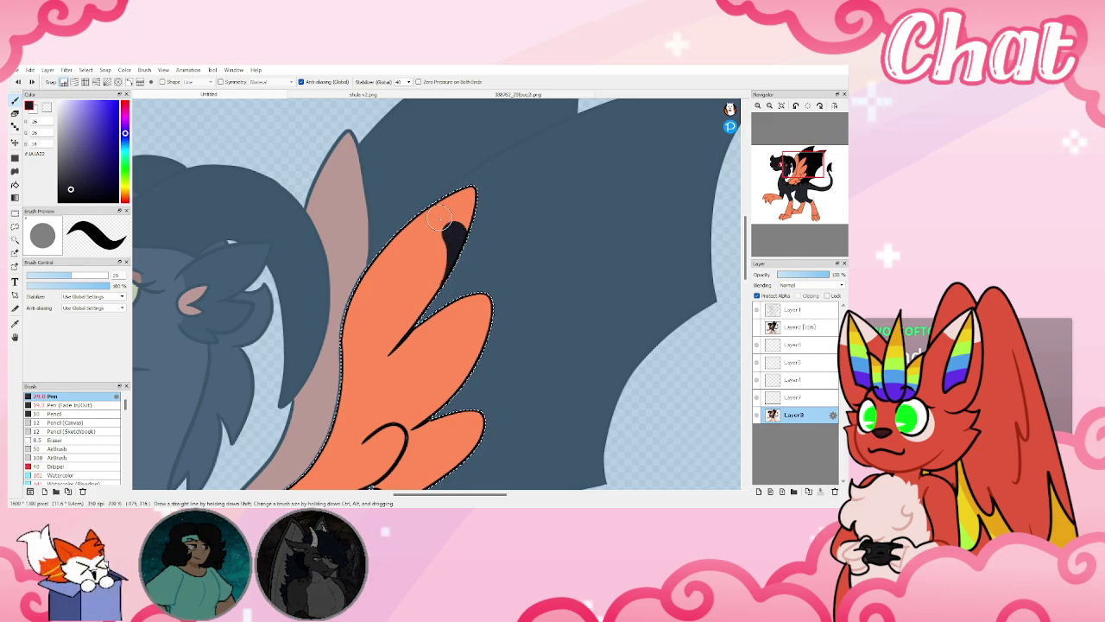
mouse_move(442, 213)
left_mouse_down()
mouse_move(461, 221)
mouse_move(464, 186)
mouse_move(467, 198)
left_mouse_up()
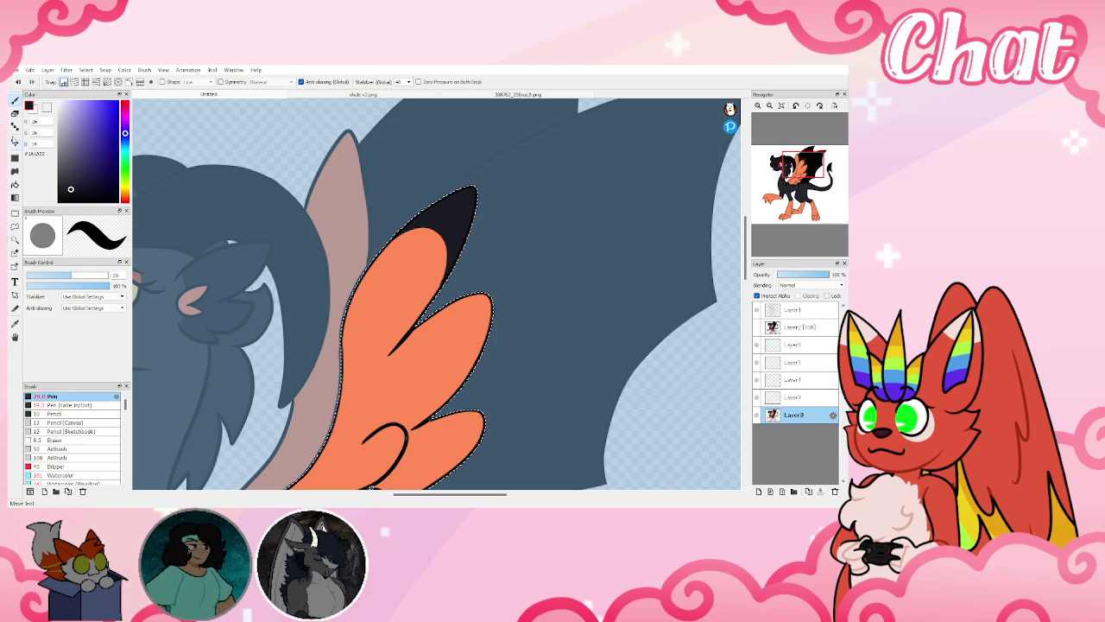
left_click(403, 263, "alt")
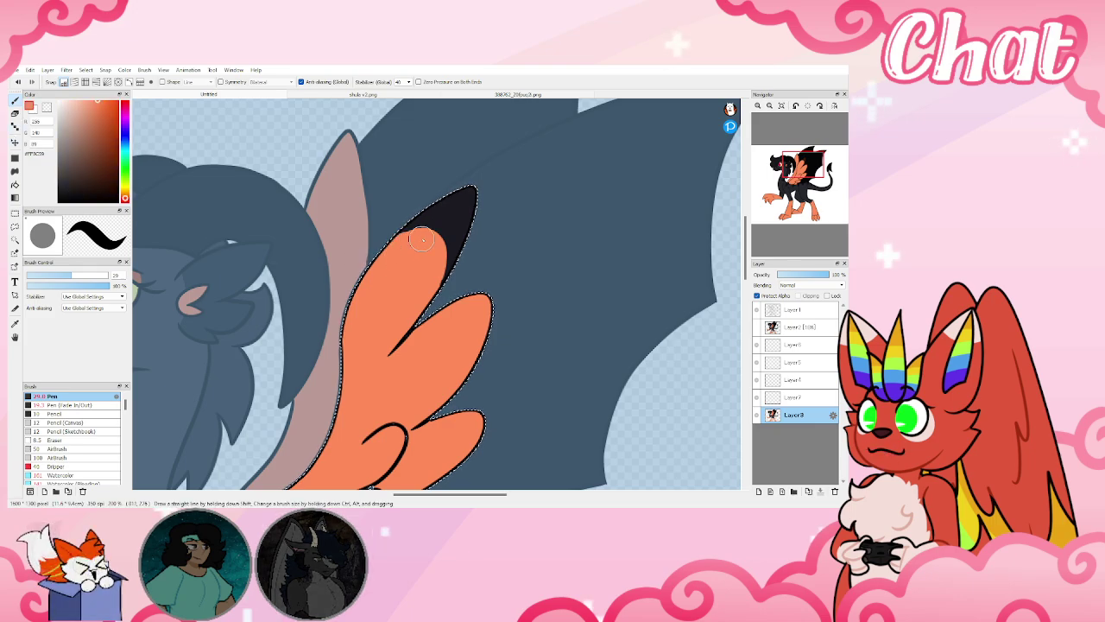
left_click_drag(433, 245, 443, 276)
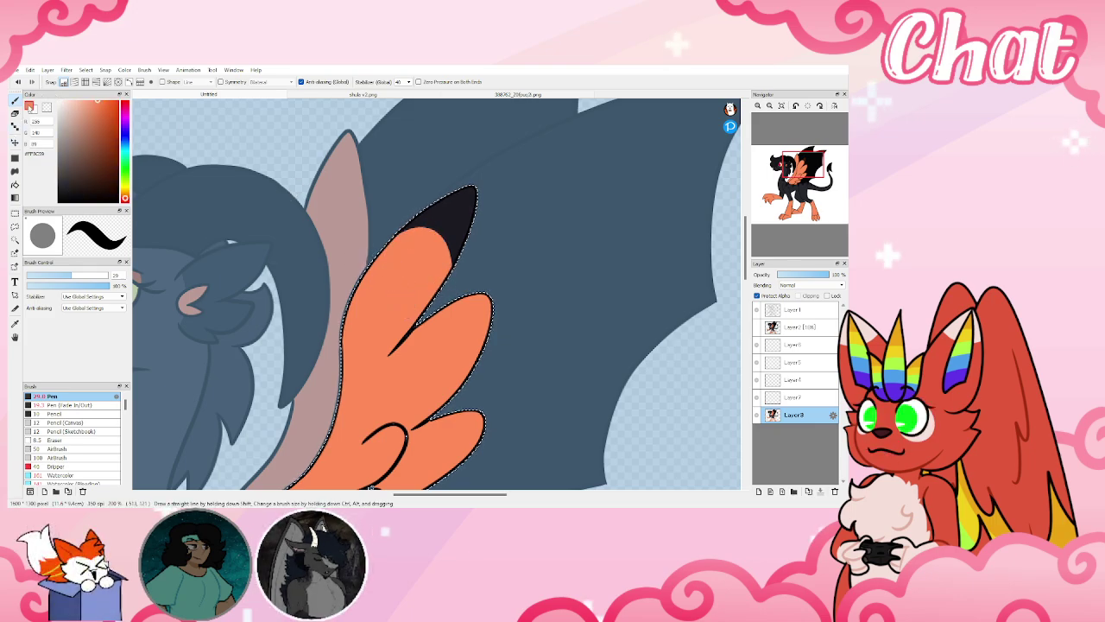
Sample the dark marking color, outline a tip band on the near wing's second feather with a size 10.2 pen, and fill the tip
left_click(454, 295, "alt")
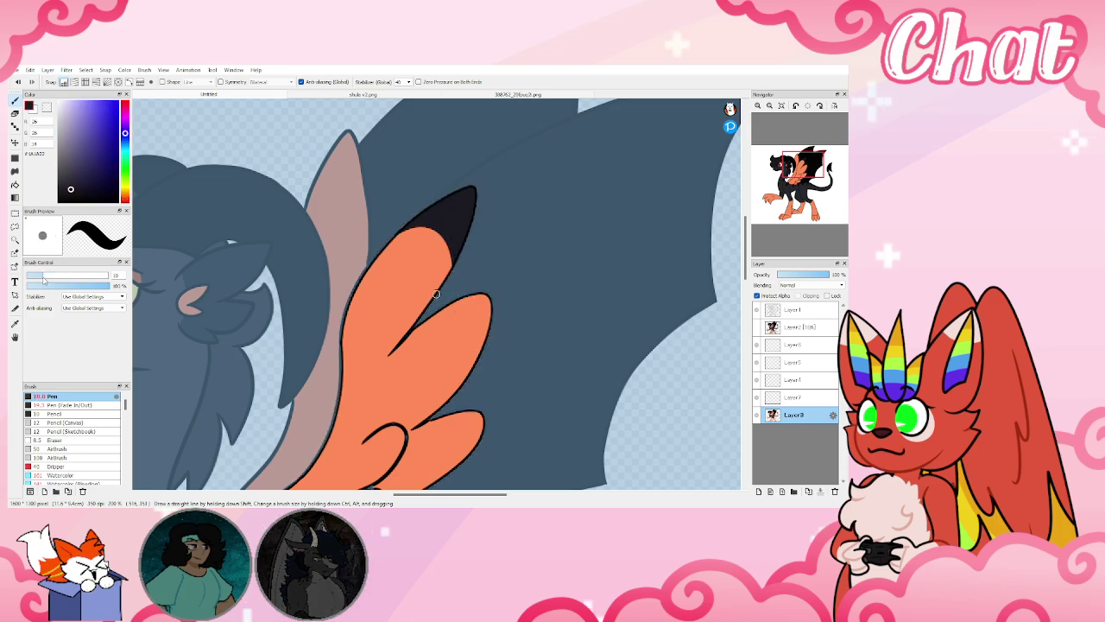
left_click_drag(39, 277, 43, 277)
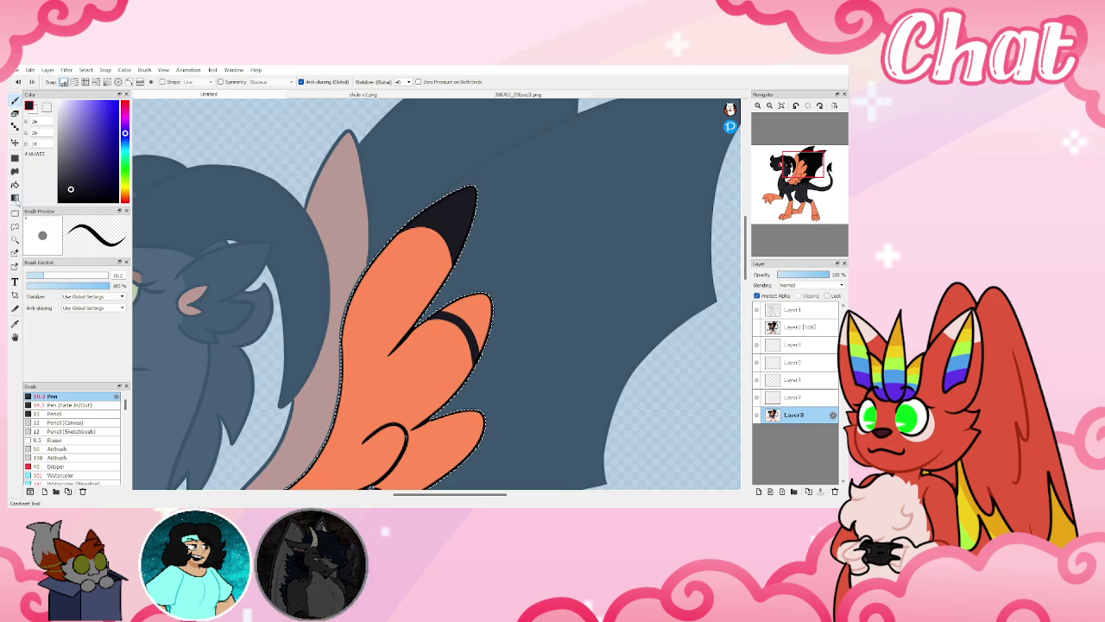
left_click(14, 184)
left_click(478, 315)
Outline and fill the near wing's third feather tip in the same dark color, and check the markings in the shule v2.png reference
left_click_drag(794, 197, 802, 183)
left_click(15, 101)
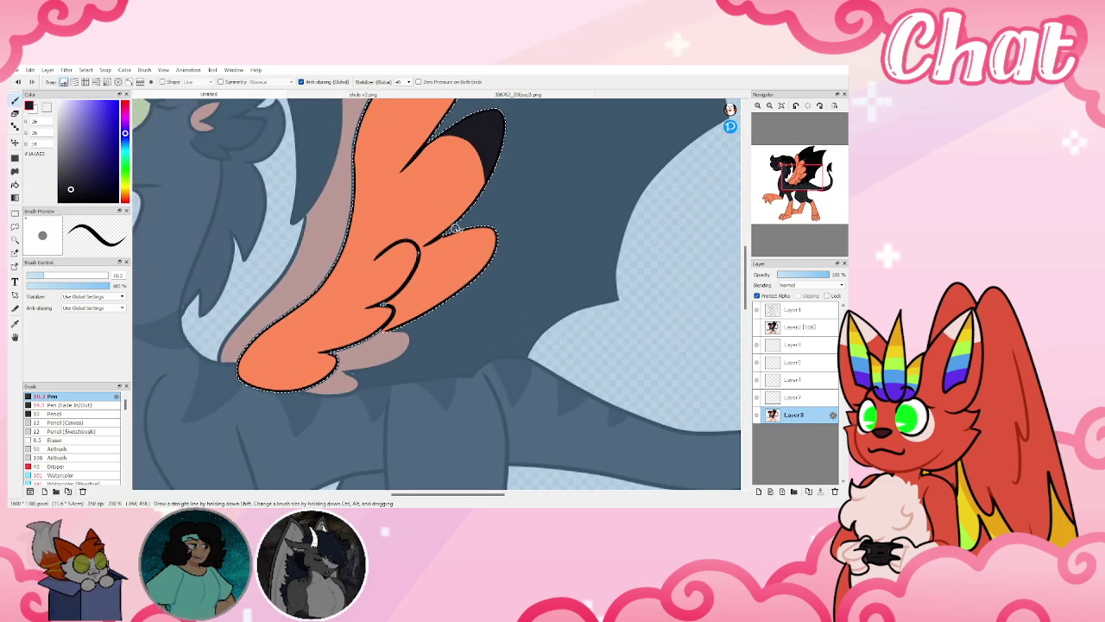
mouse_move(459, 228)
left_mouse_down()
mouse_move(470, 263)
mouse_move(461, 296)
left_mouse_up()
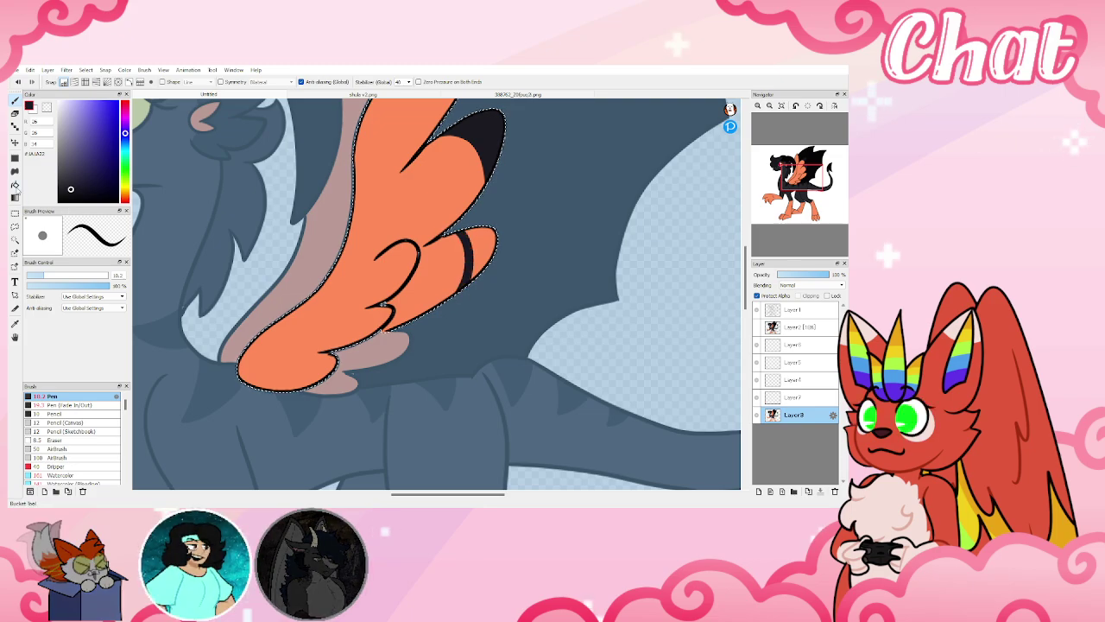
key("g")
left_click(480, 244)
left_click(365, 96)
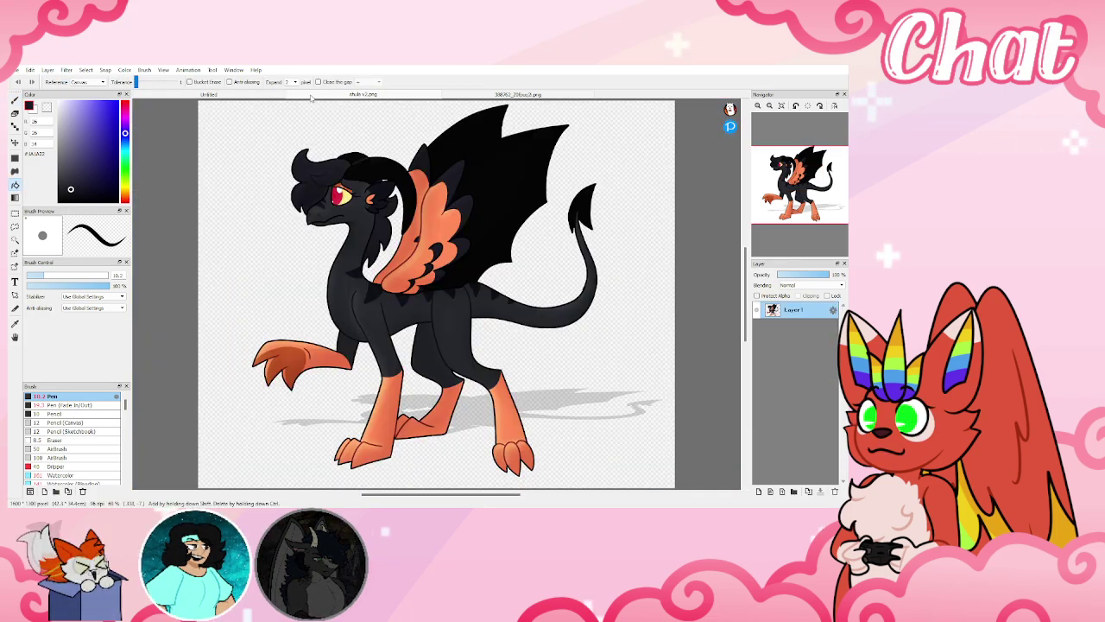
left_click(241, 95)
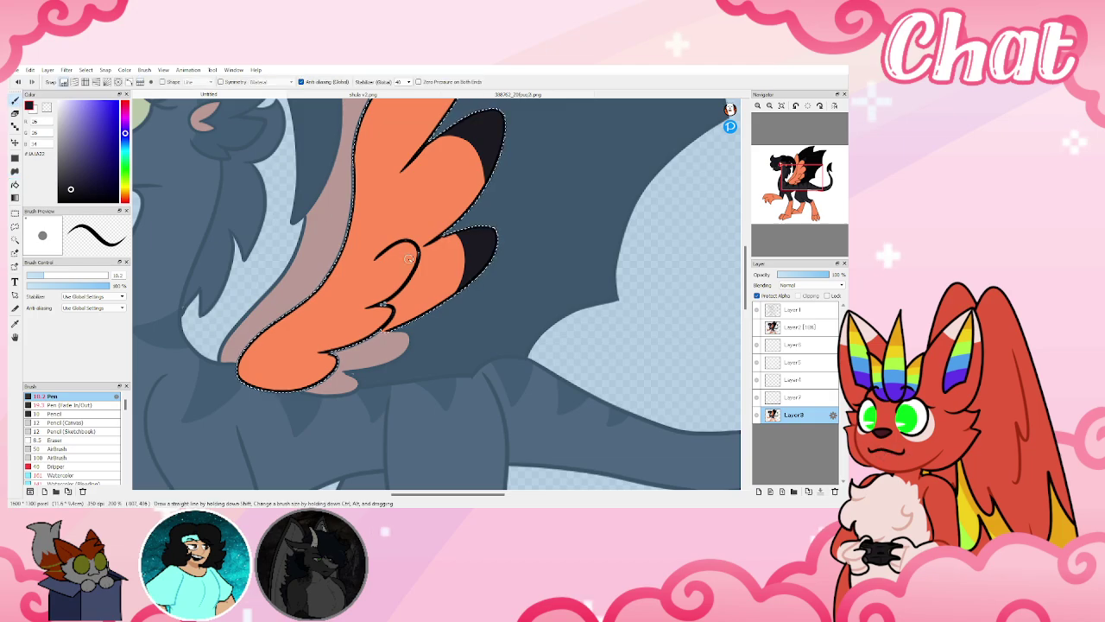
Outline the upper inner feather's tip with a size 6 pen, fill it dark, and refine its inner edge with the sampled feather orange
key("ctrl+d")
left_click(36, 275)
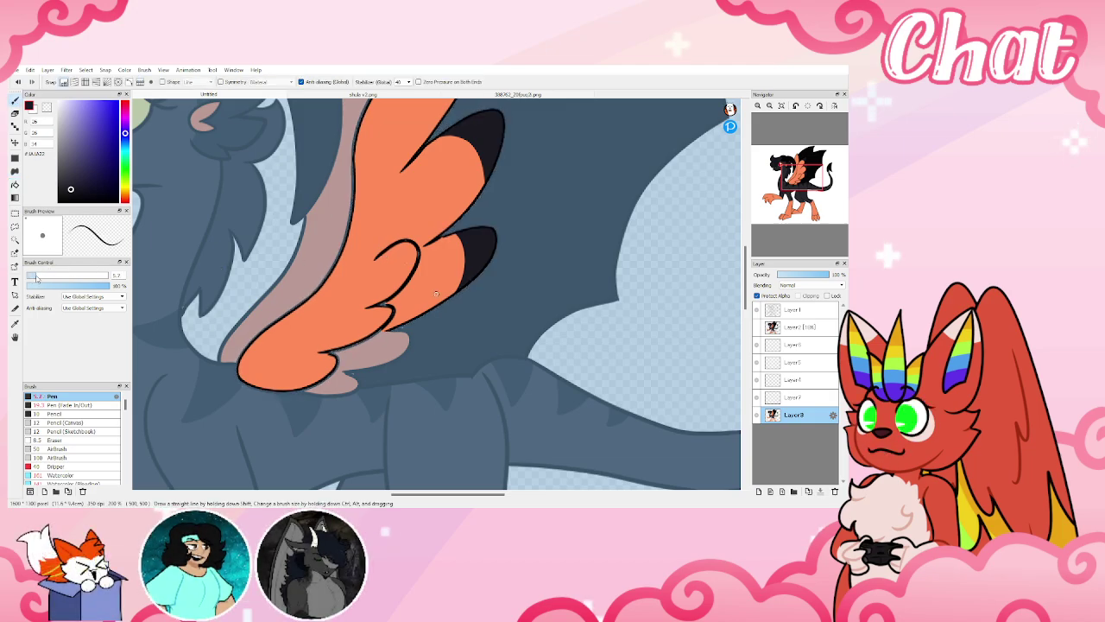
left_click_drag(37, 278, 37, 278)
left_click_drag(380, 257, 400, 271)
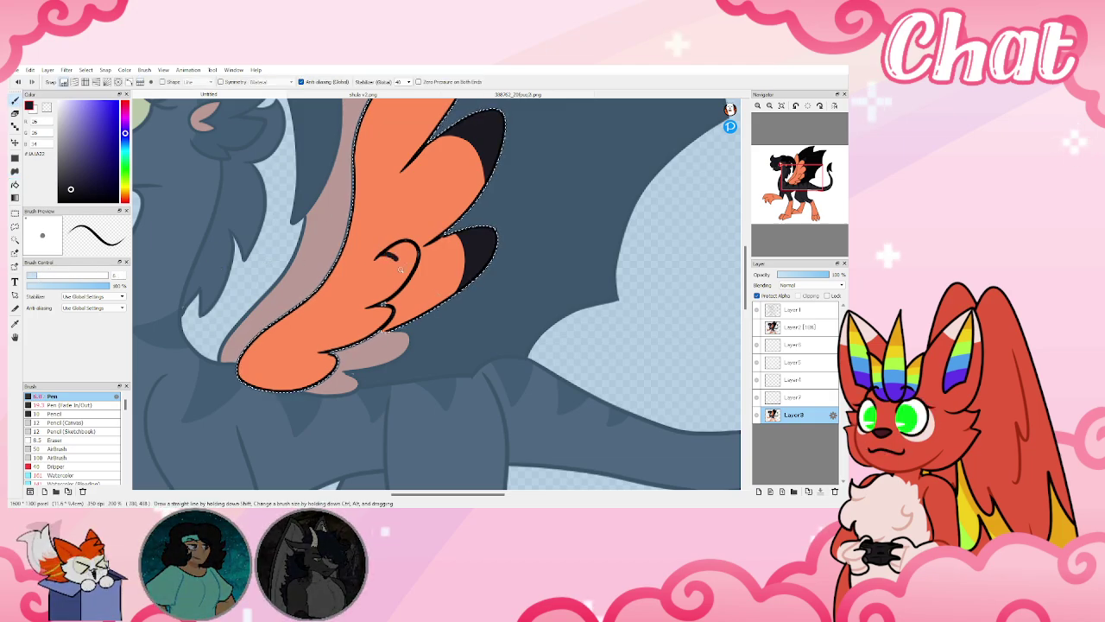
key("g")
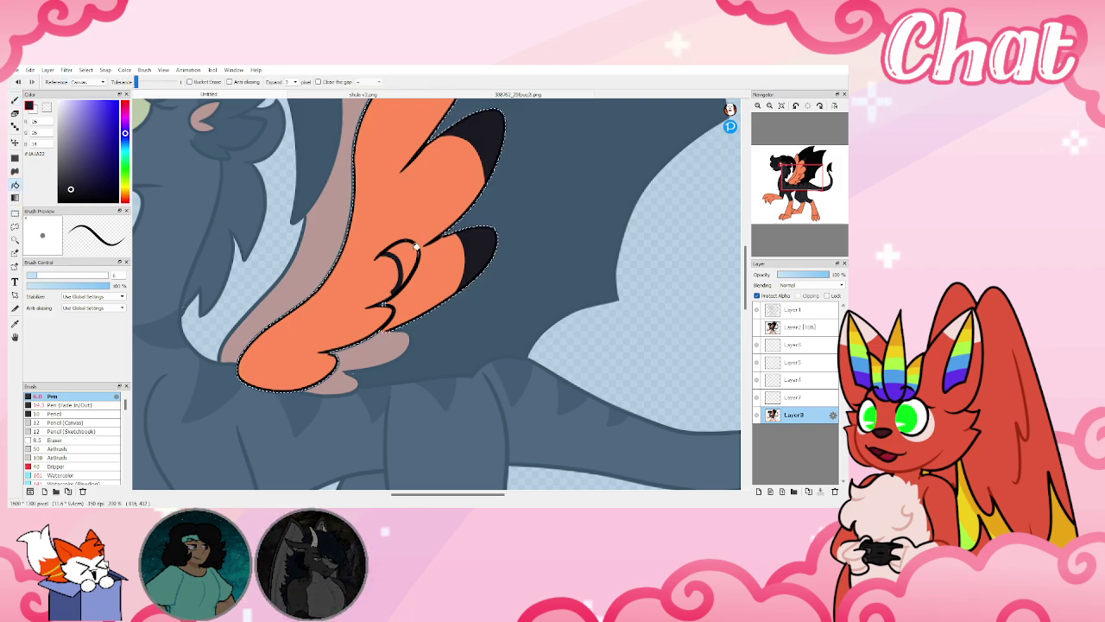
left_click(413, 259)
key("p")
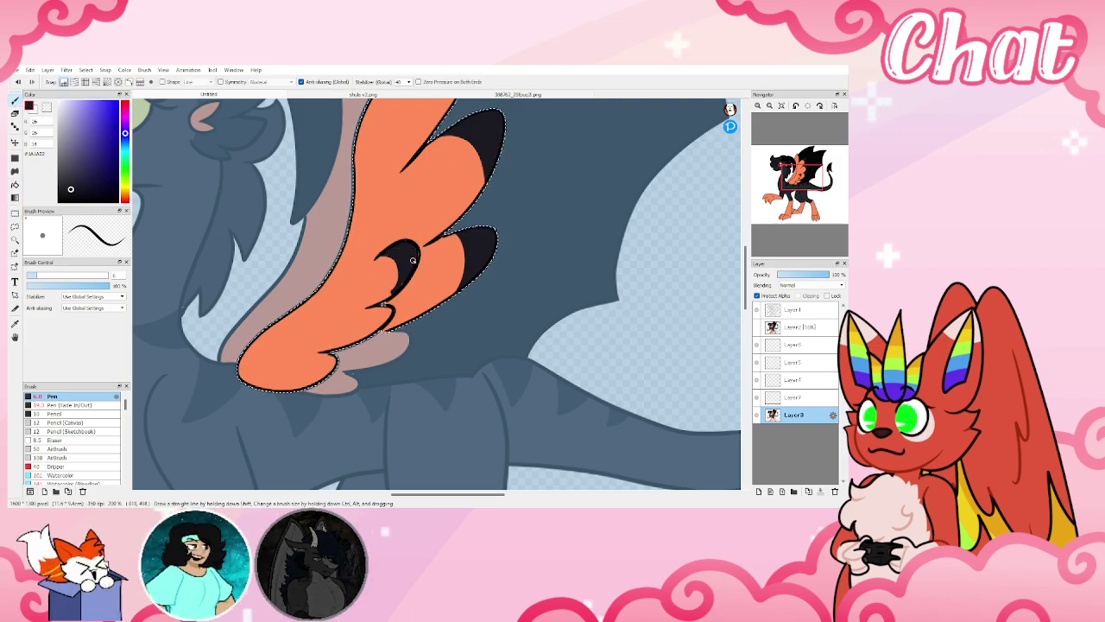
key("ctrl+z")
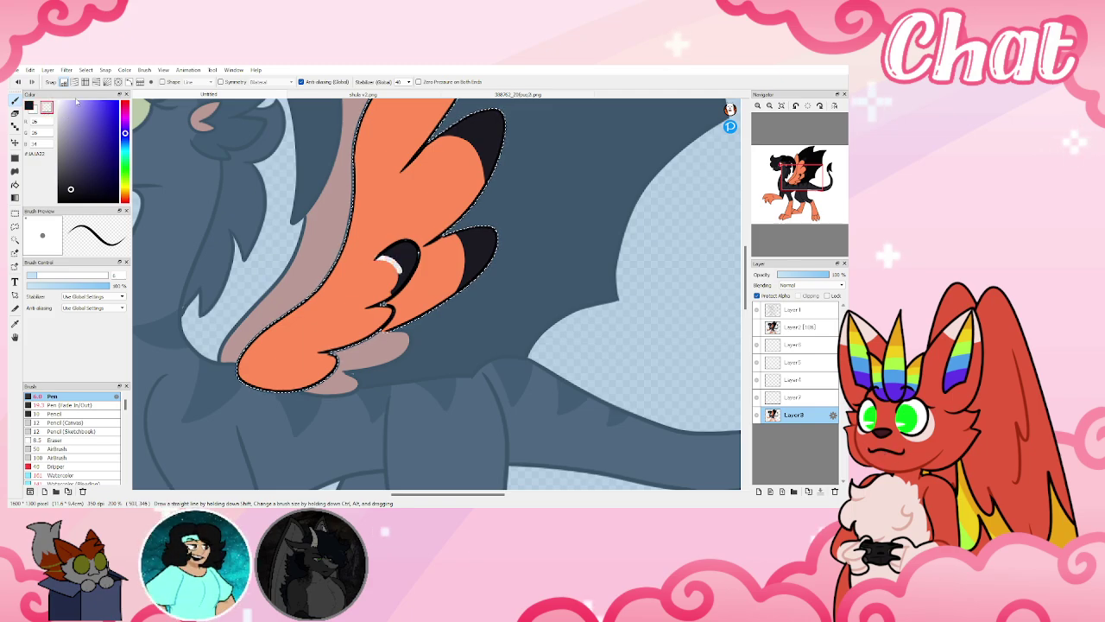
left_click(385, 222, "alt")
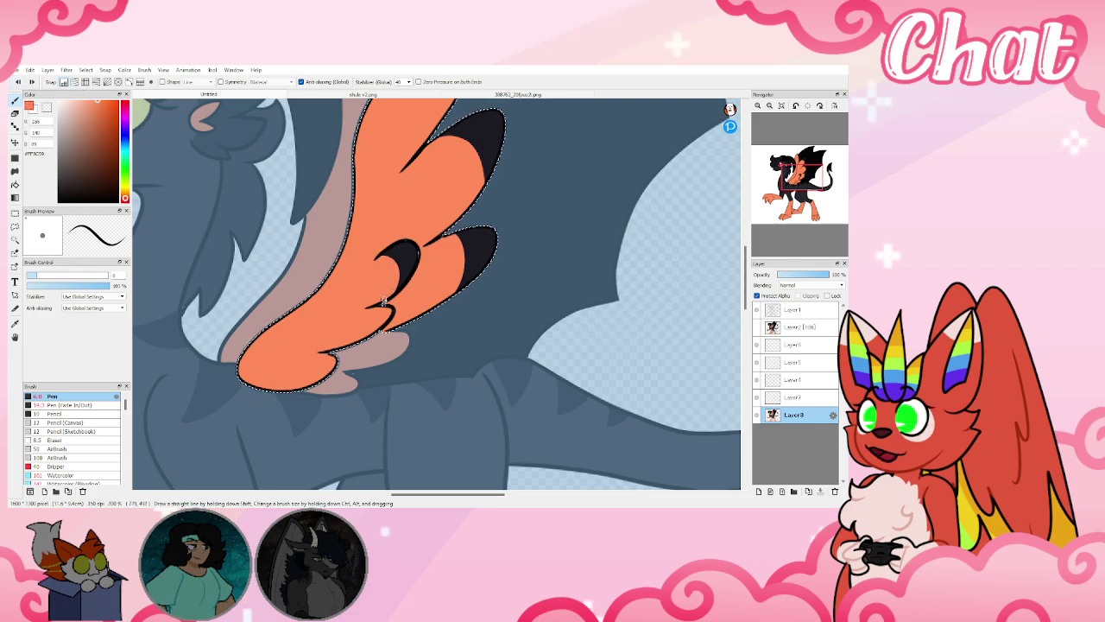
Resample the dark color, outline the tip of the small feather below the inner one, and fill it
left_click(388, 249, "alt")
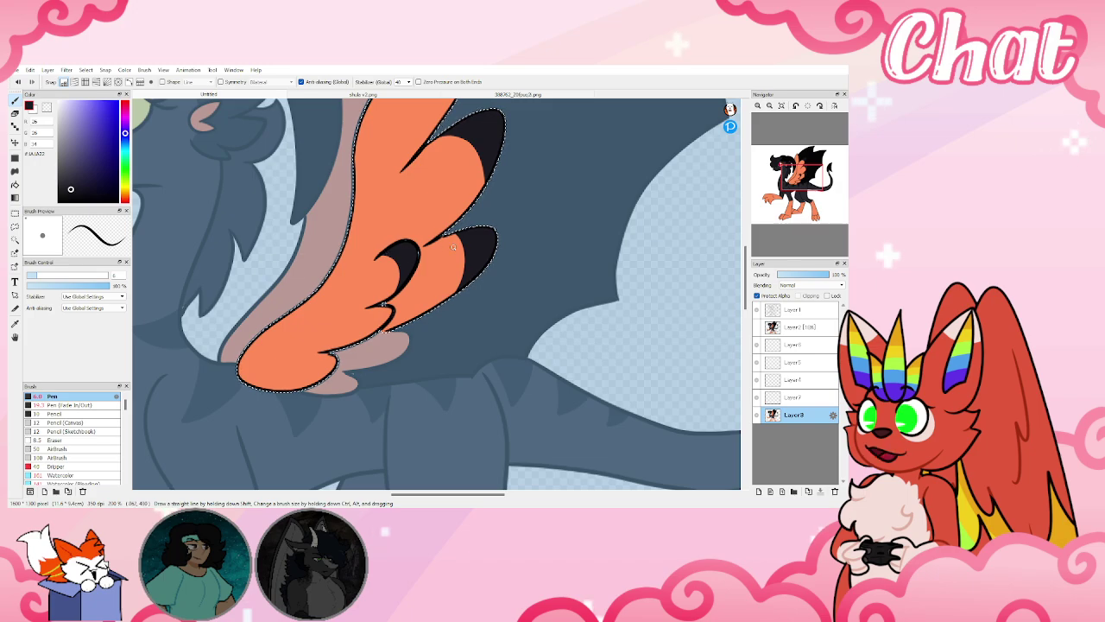
left_click_drag(374, 308, 371, 335)
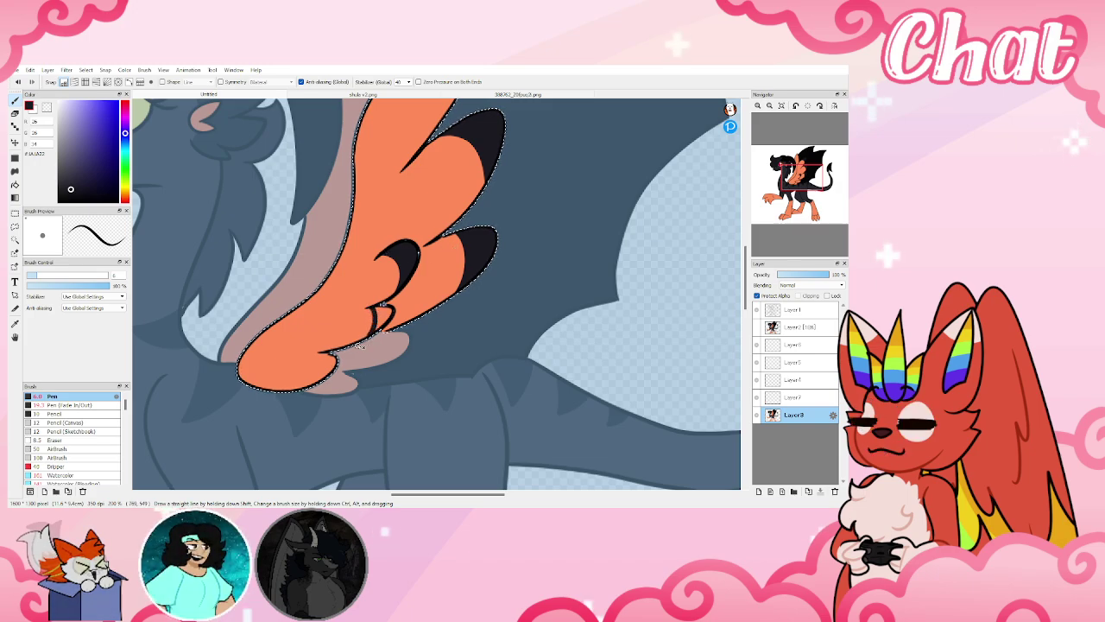
key("g")
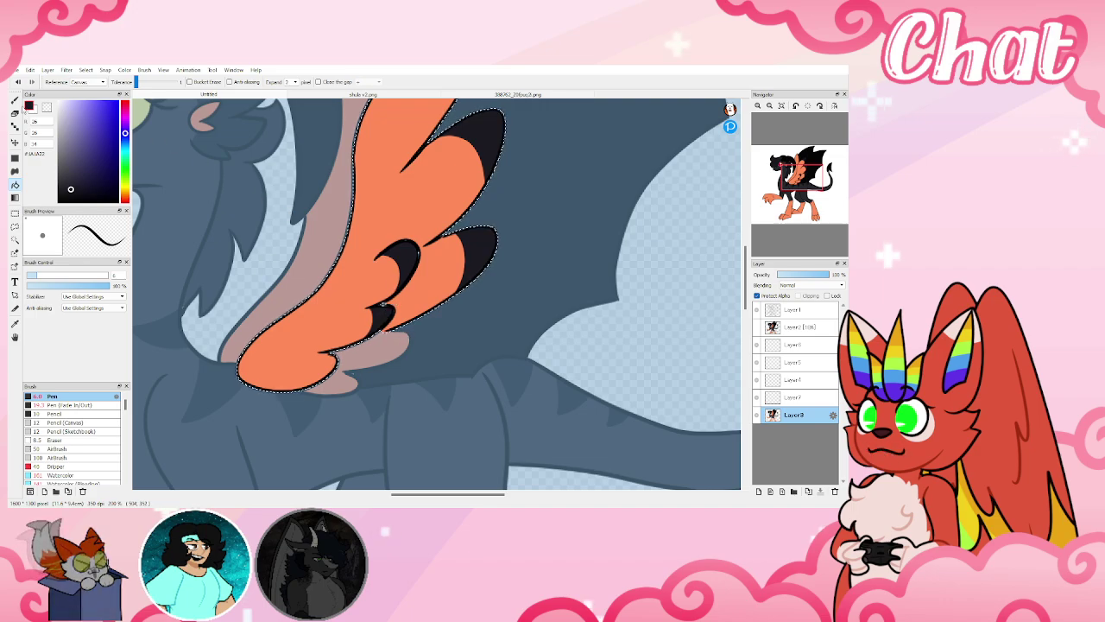
left_click(14, 101)
key("ctrl+d")
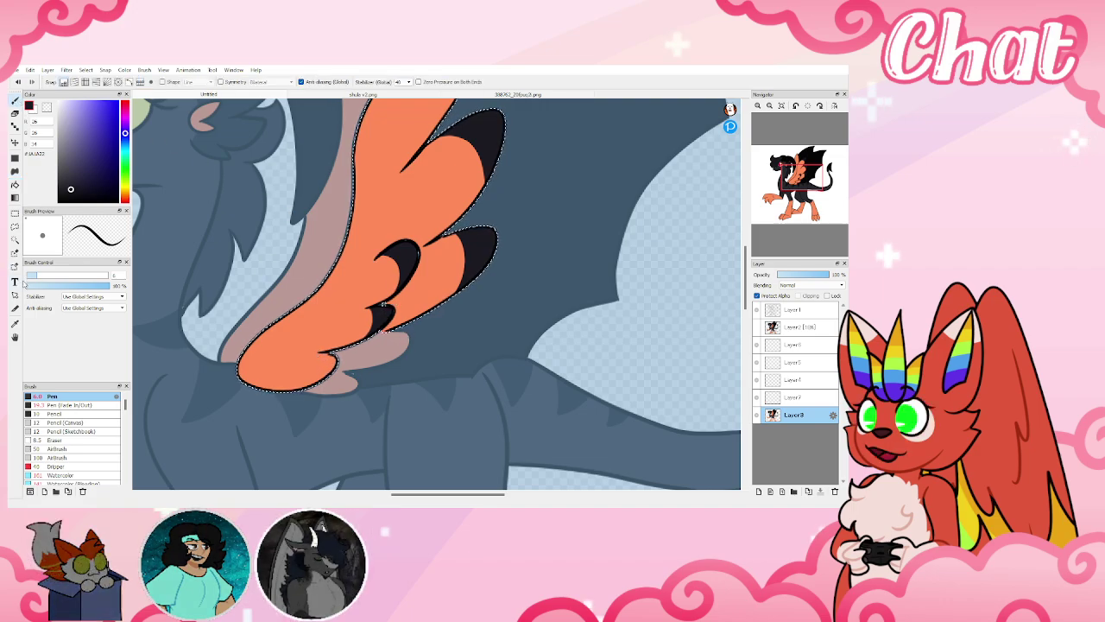
Outline the lowest near-wing feather's tip with a size 2 pen, fill it dark, and touch up its ends with a larger pen
left_click(31, 276)
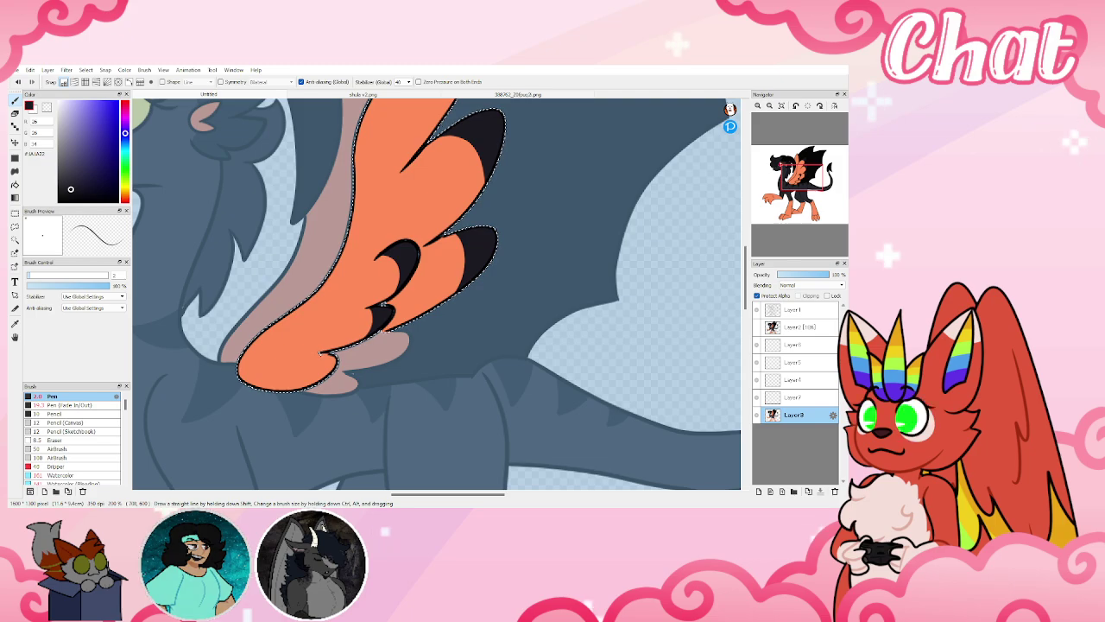
left_click_drag(321, 353, 241, 380)
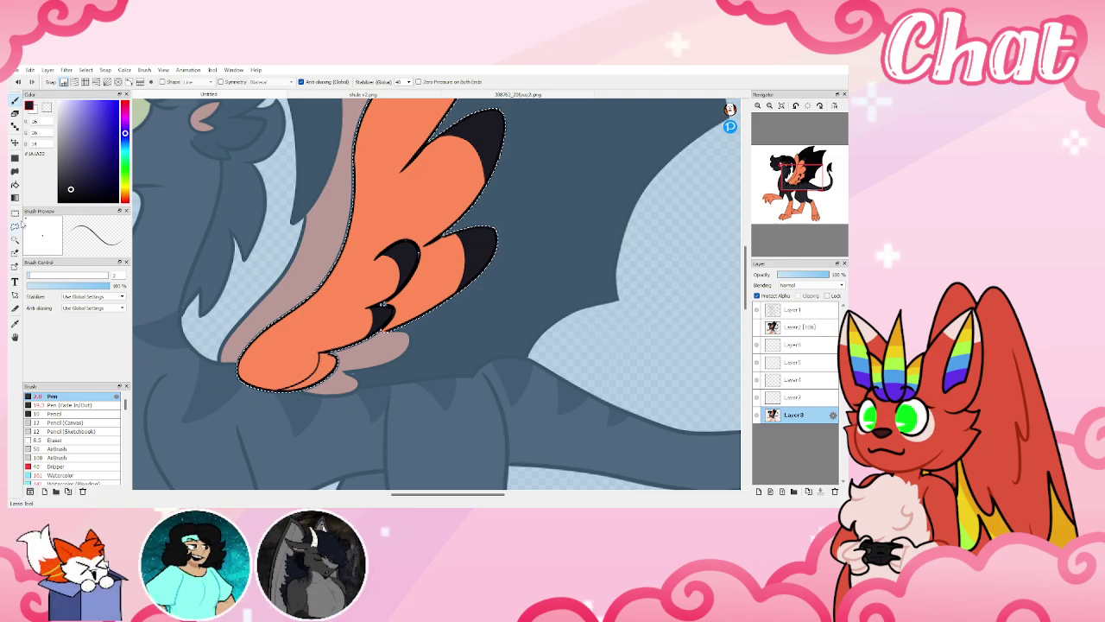
key("g")
left_click(332, 363)
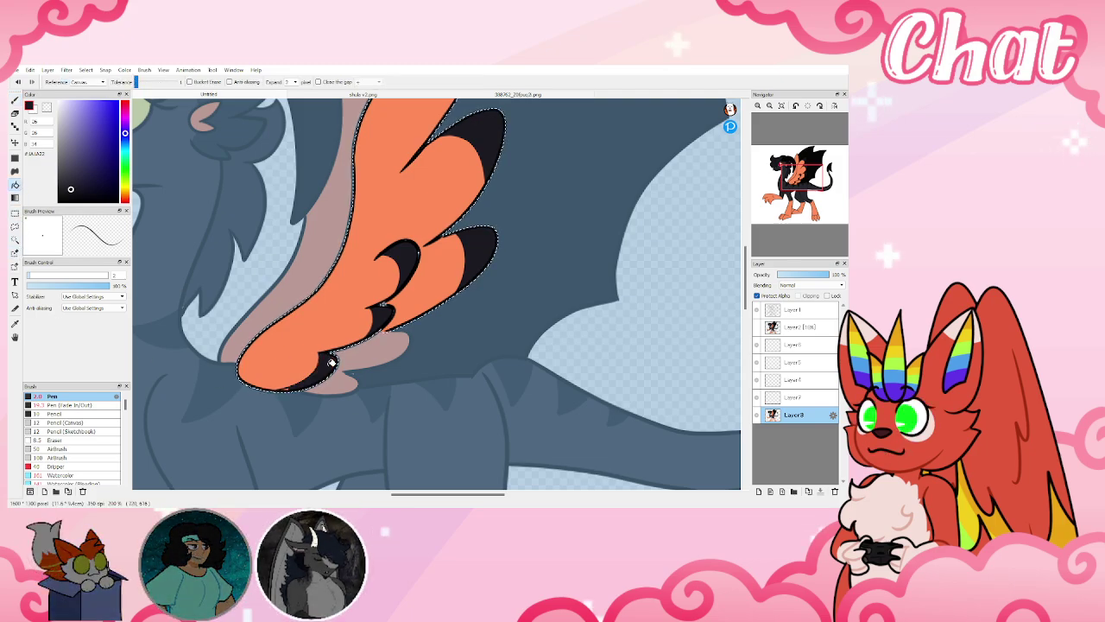
key("b")
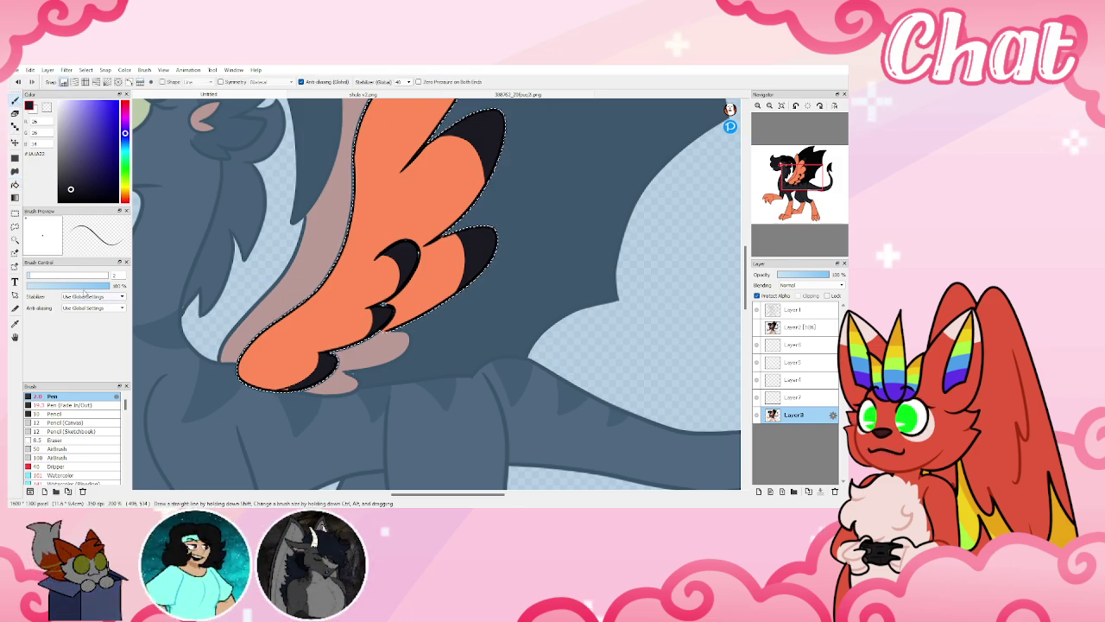
left_click_drag(36, 278, 39, 276)
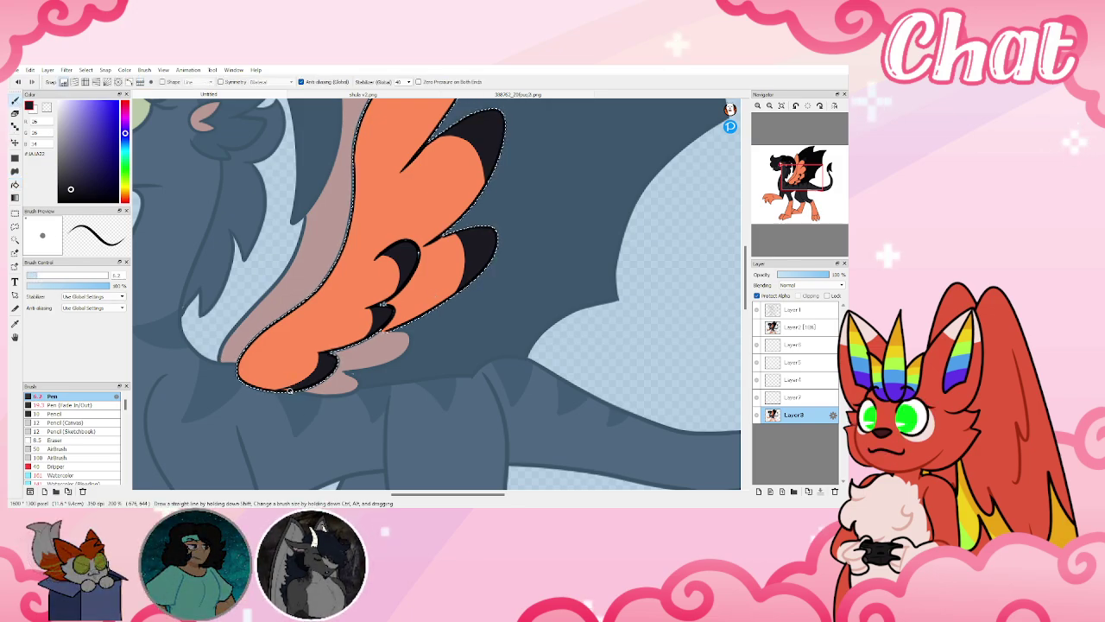
left_click(268, 390, "ctrl")
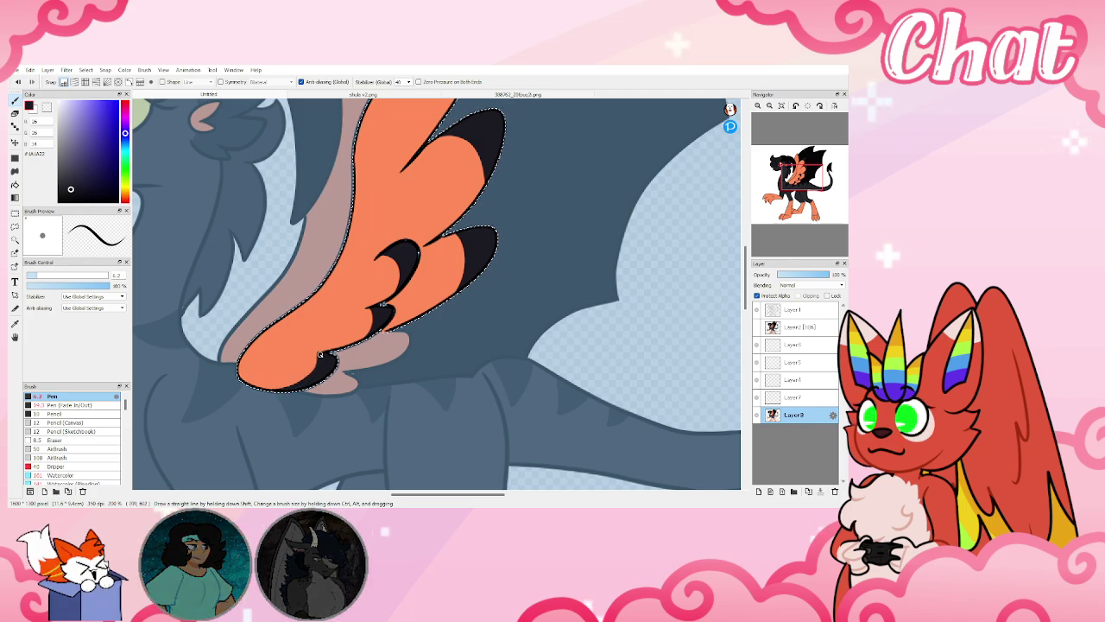
Select the two small orange feathers beneath the near wing with the Magic Wand, paint both tips dark, and clear the selection
key("w")
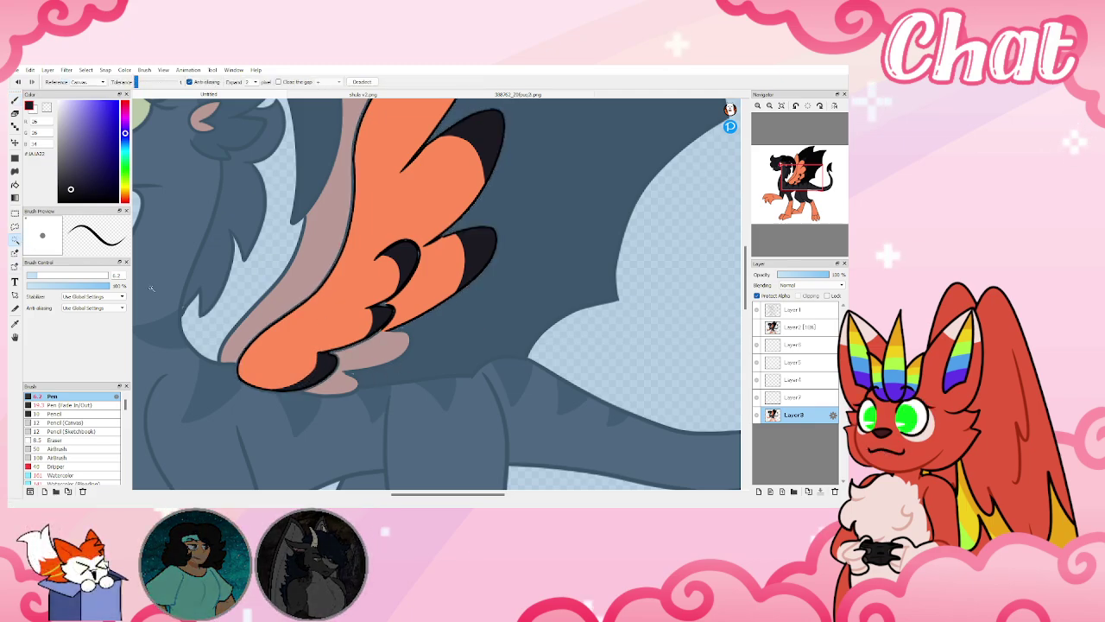
left_click(385, 353)
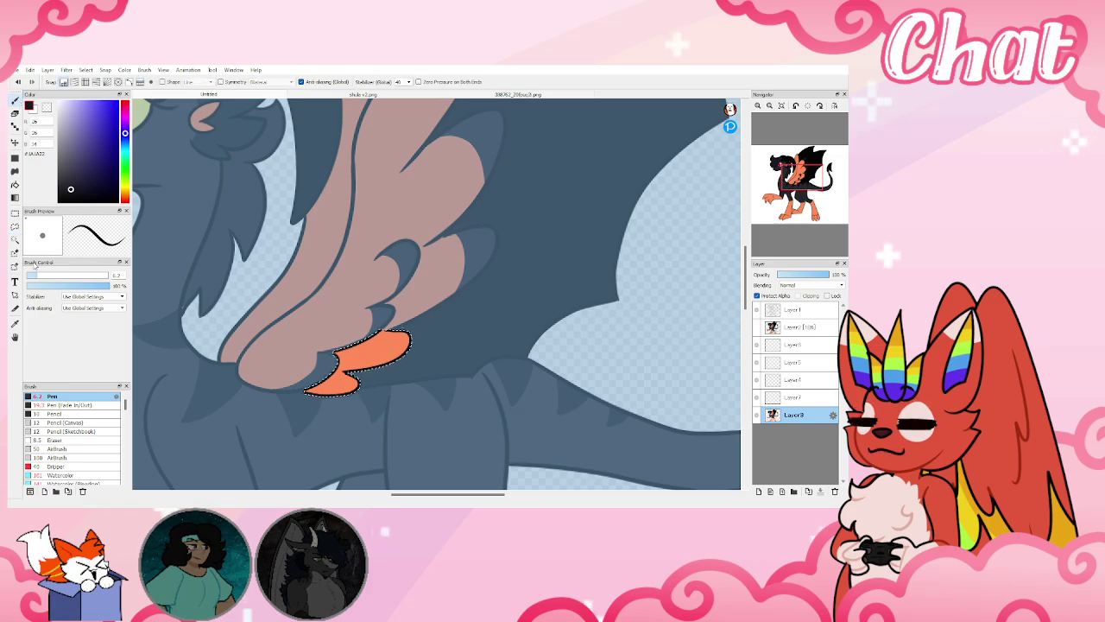
left_click_drag(45, 276, 41, 275)
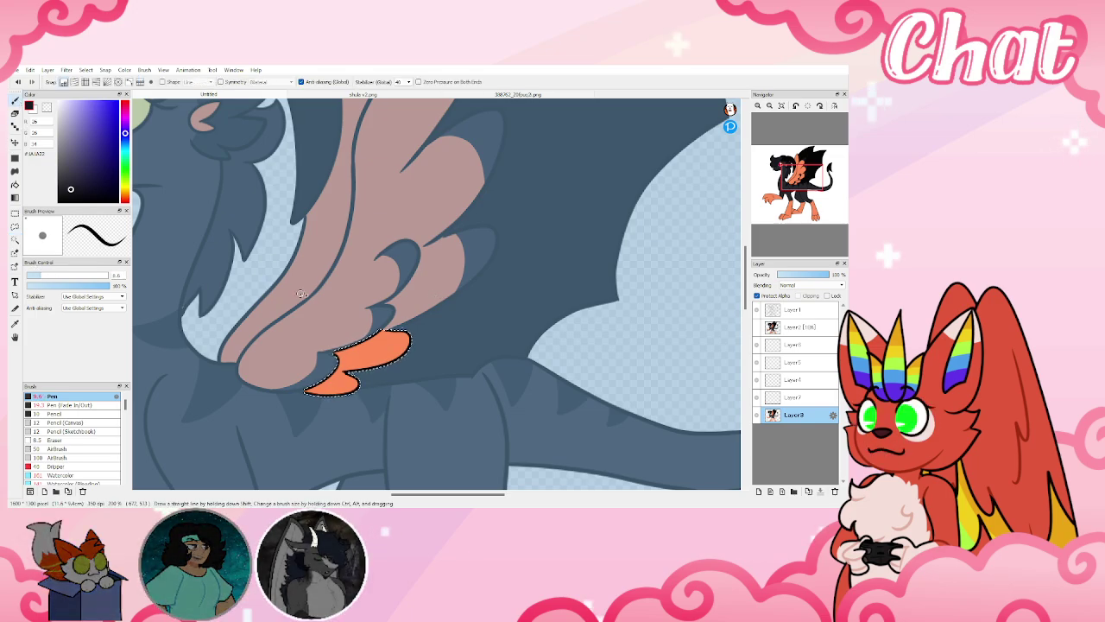
mouse_move(393, 330)
left_mouse_down()
mouse_move(368, 372)
mouse_move(395, 358)
mouse_move(402, 329)
mouse_move(395, 362)
mouse_move(348, 373)
mouse_move(349, 391)
mouse_move(306, 385)
mouse_move(360, 374)
left_mouse_up()
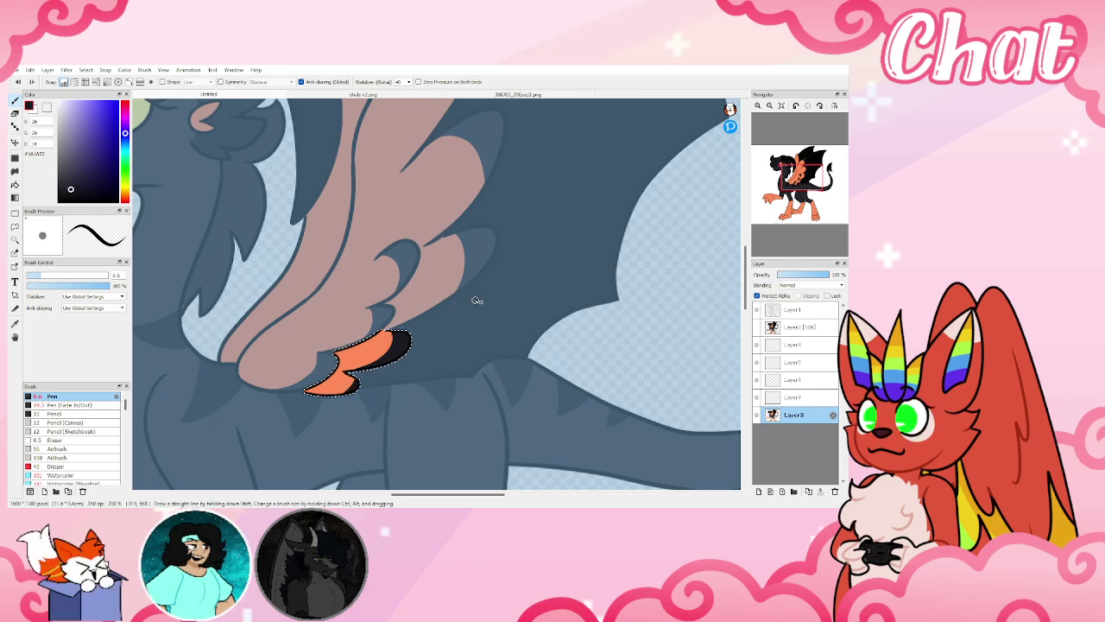
left_click(15, 212)
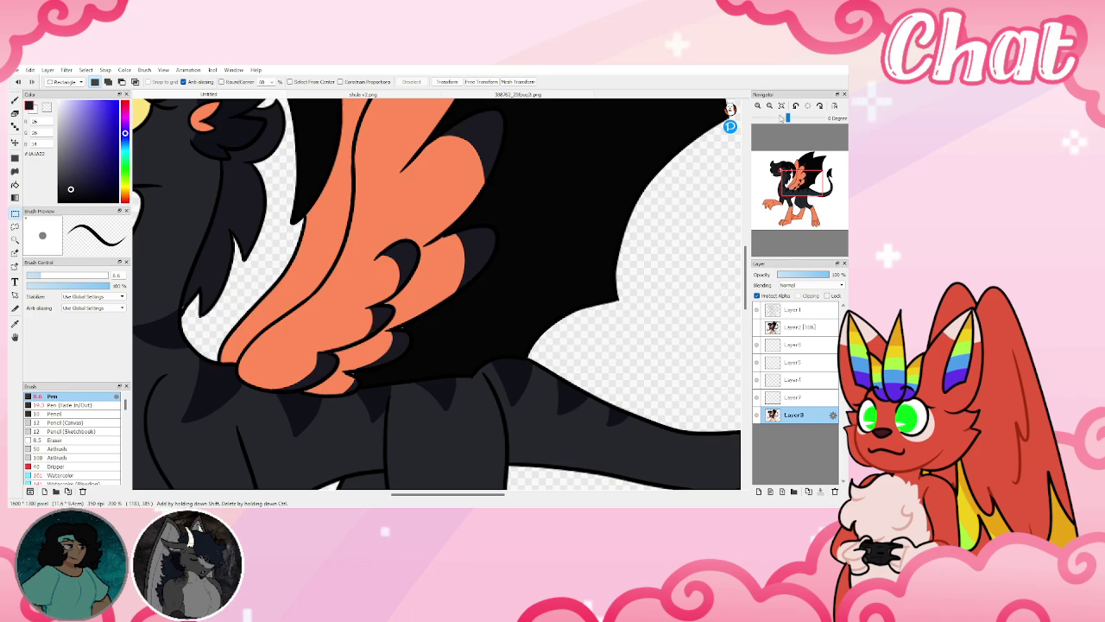
Select the far wing's orange feather with the Magic Wand, paint a dark band near its tip at pen size 24, and fill the tip
left_click_drag(787, 166, 793, 167)
left_click(15, 240)
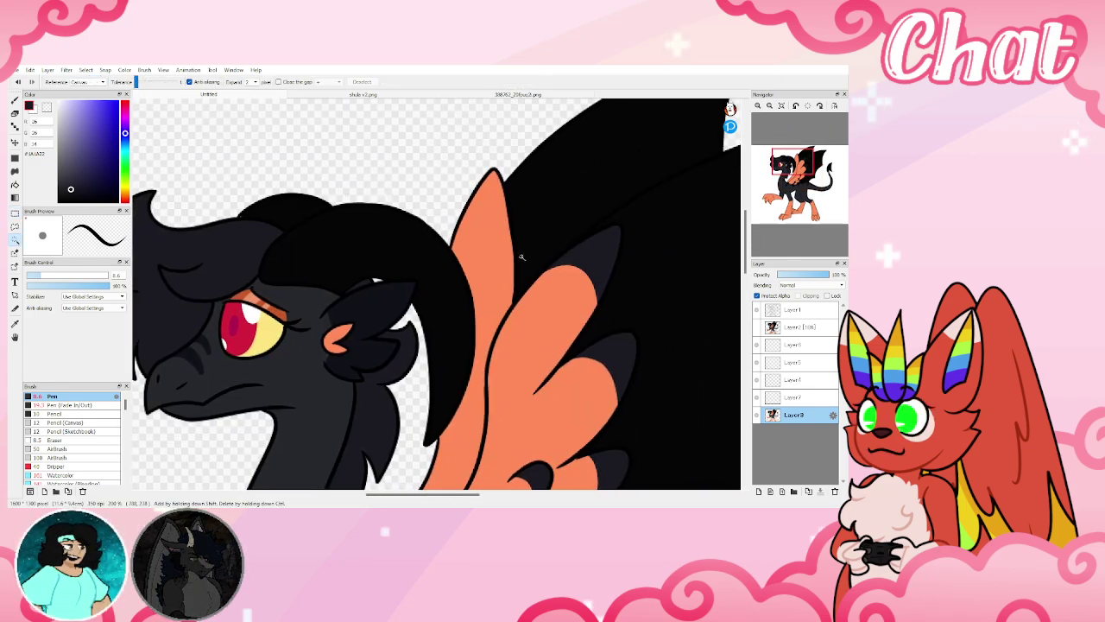
left_click(487, 249)
left_click(15, 101)
left_click(67, 276)
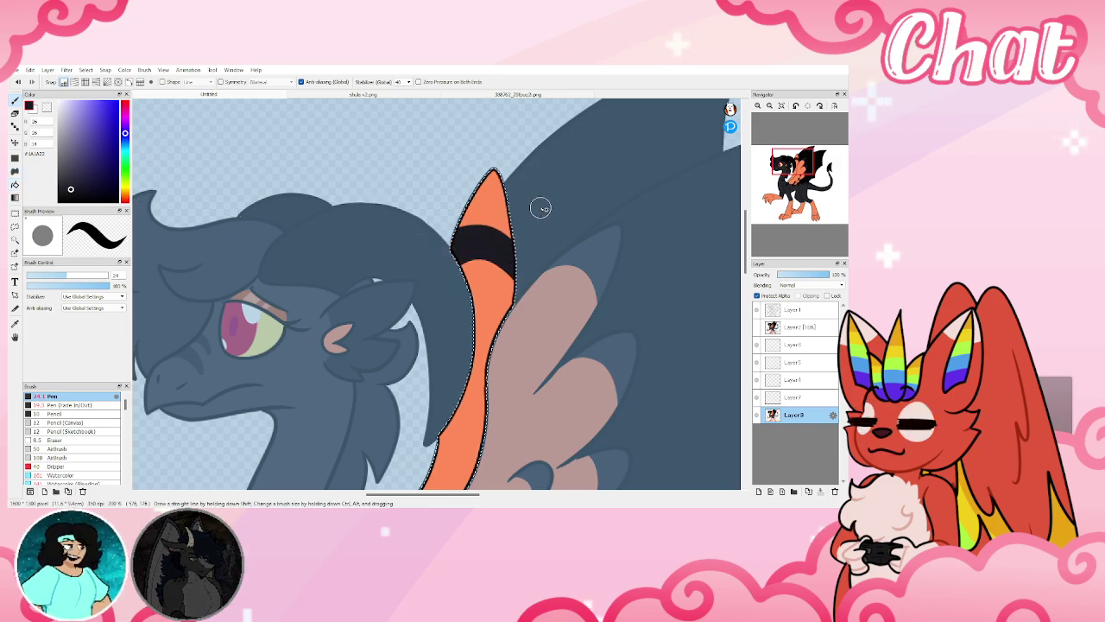
key("g")
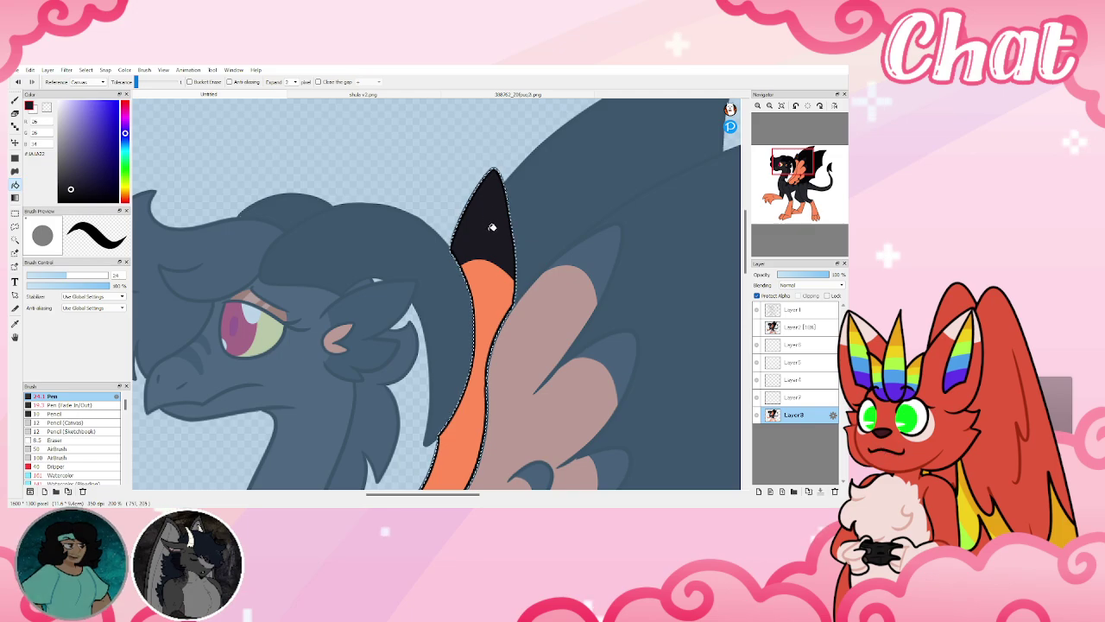
Sample the feather orange, reshape the lower edge of the far feather's dark tip into a rounded curve, and clear the selection
right_click(487, 269)
left_click(15, 101)
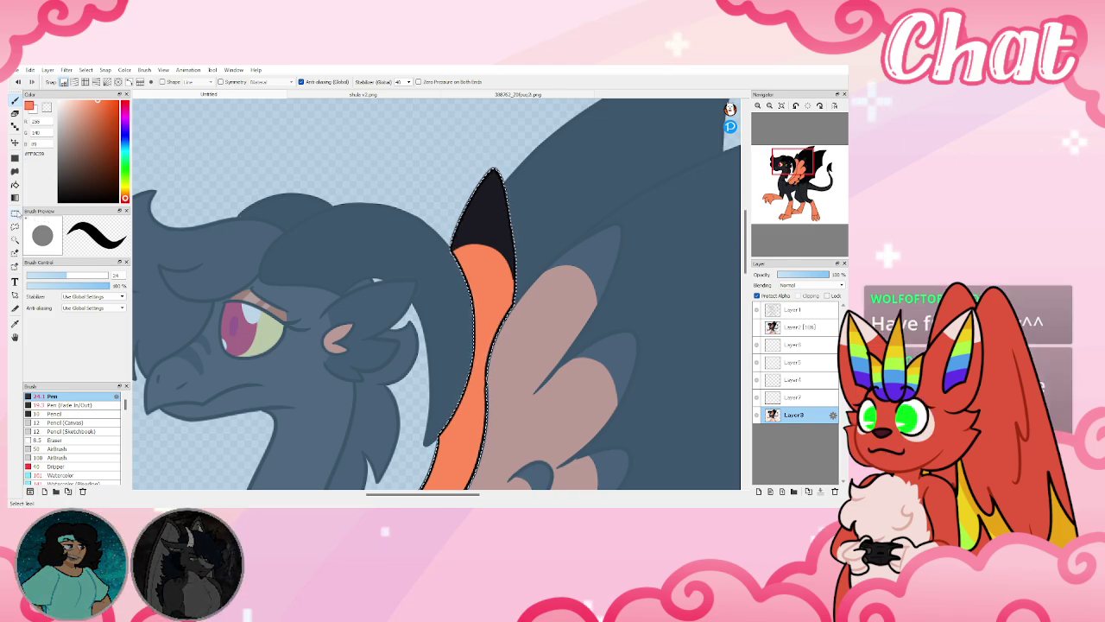
key("m")
key("ctrl+d")
scroll(291, 208, "down", 5)
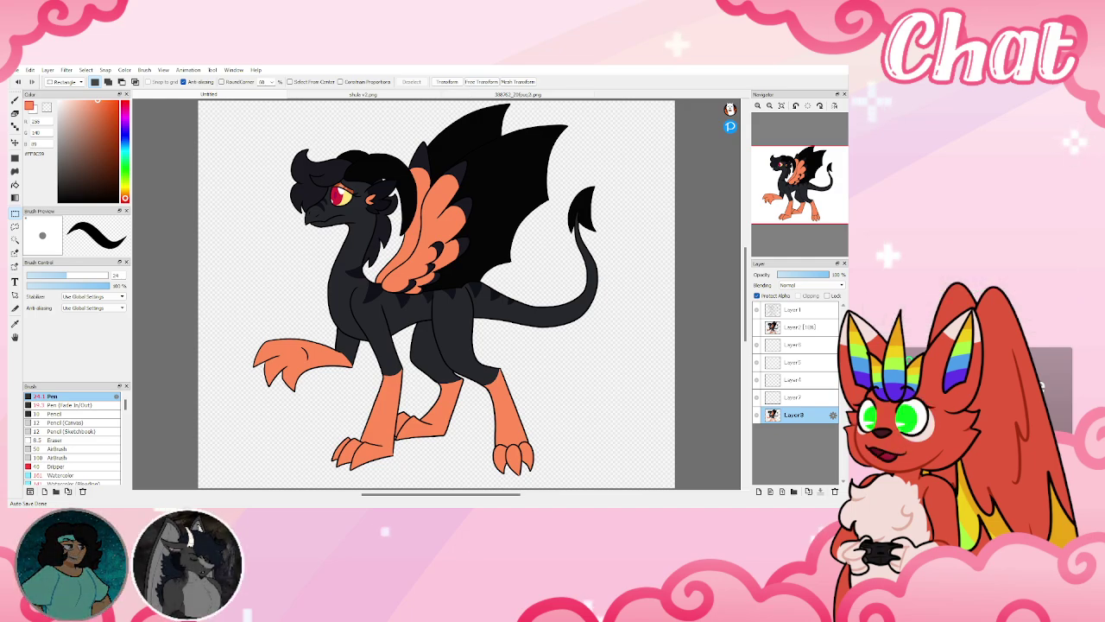
Compare the whole character with the shule v2.png reference and sample the eyelid's darker orange in the untitled drawing
left_click(364, 94)
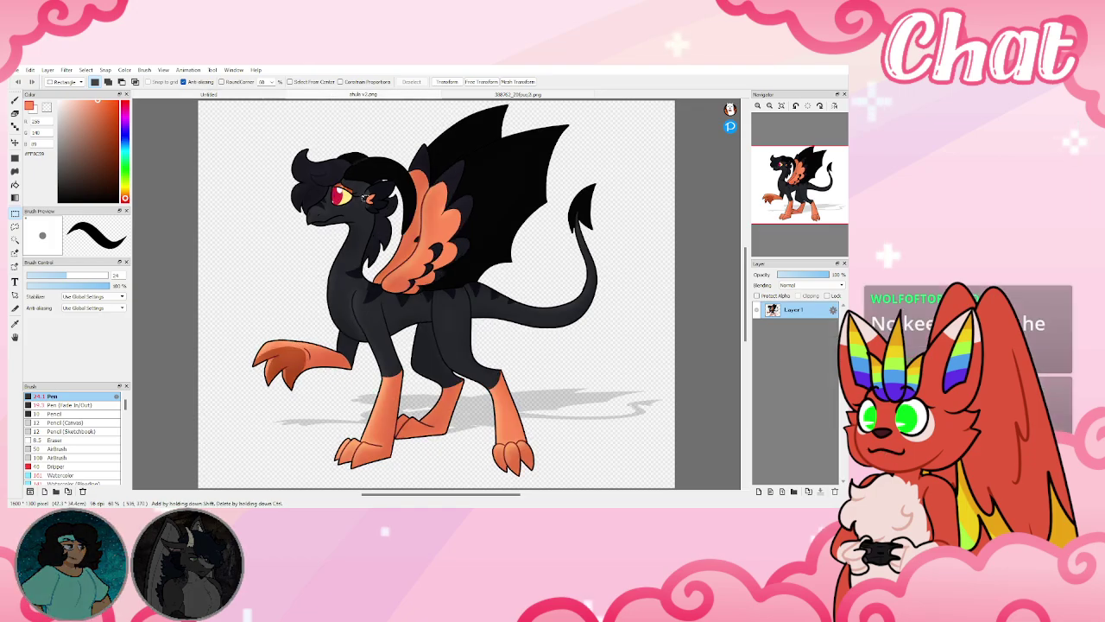
key("ctrl+z")
scroll(341, 184, "up", 10)
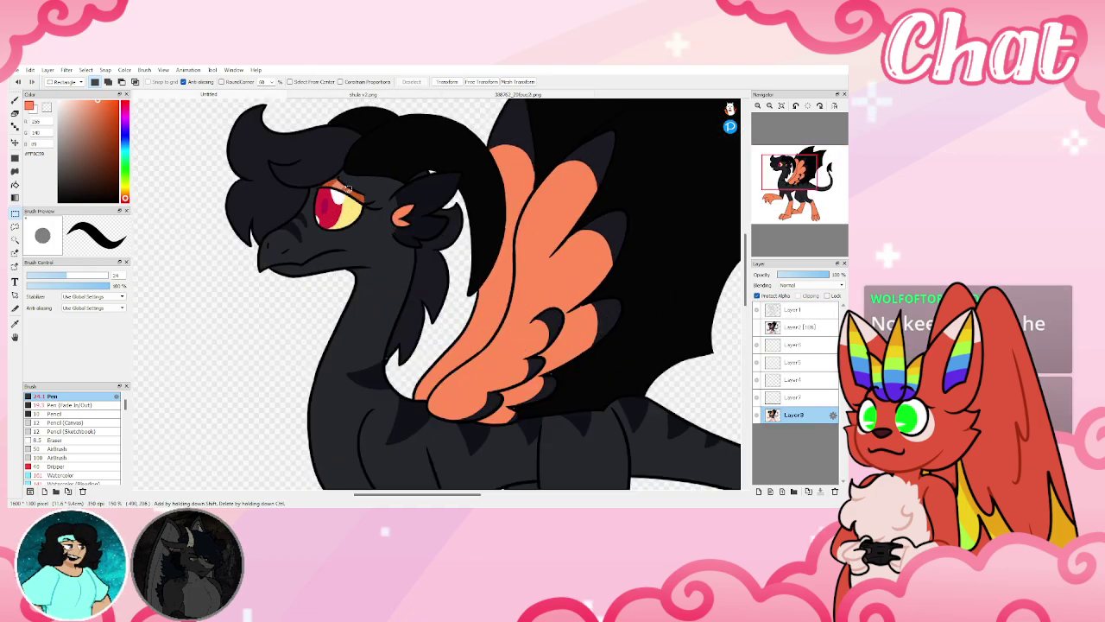
left_click(362, 228, "alt")
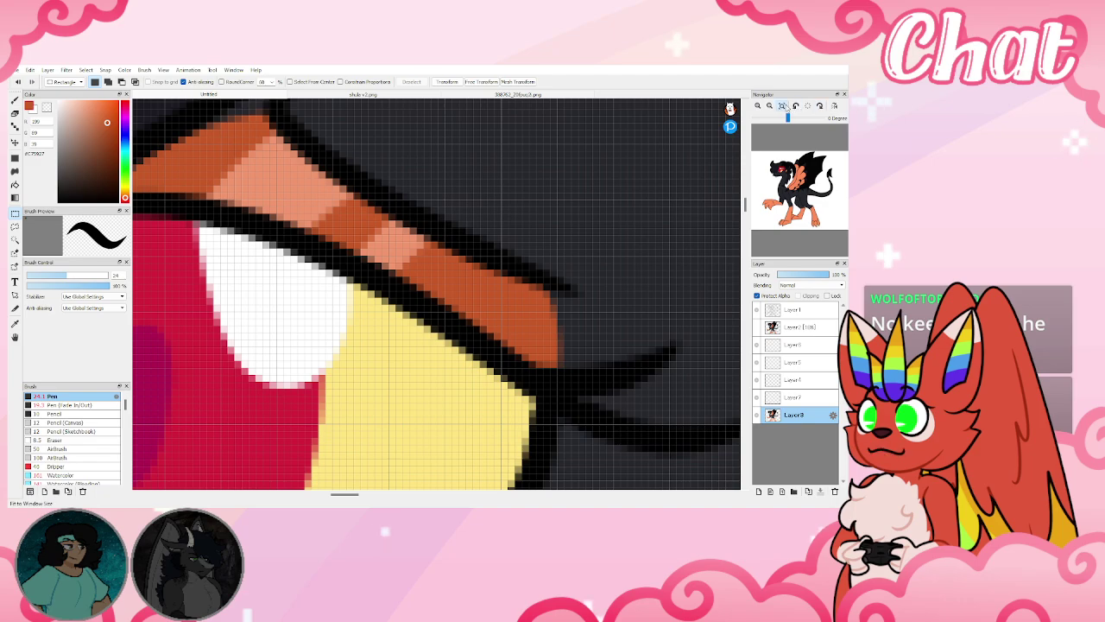
Add a new layer above the flat colors for the raised front paw's markings, clip it to them, and reduce the pen size
left_click(783, 107)
scroll(292, 369, "up", 4)
left_click(15, 101)
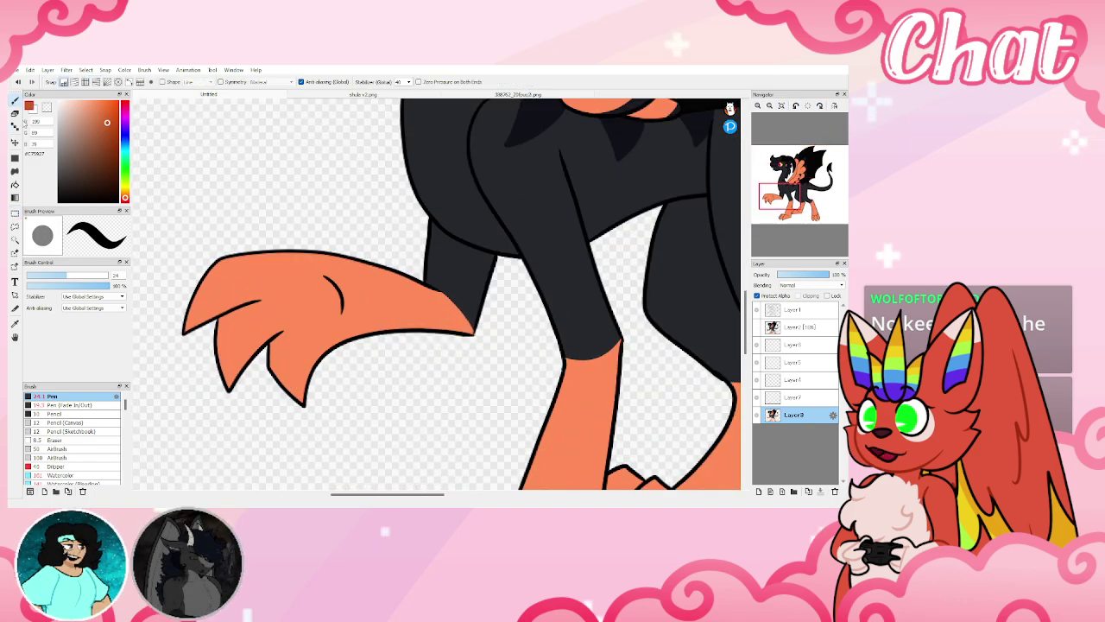
key("ctrl+shift+n")
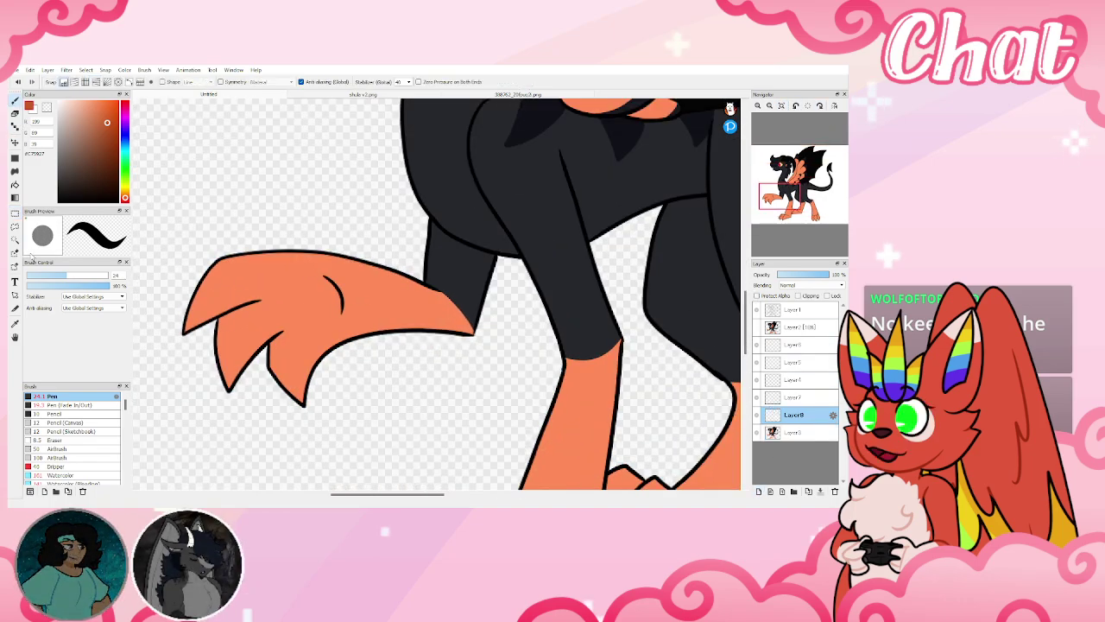
left_click_drag(35, 277, 37, 277)
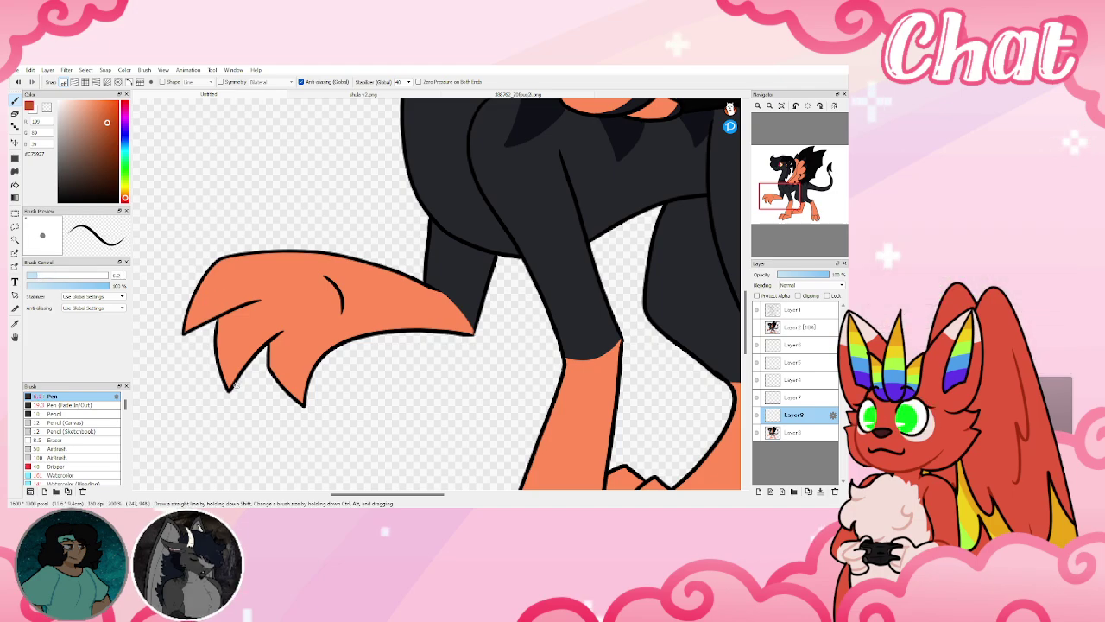
key("ctrl+z")
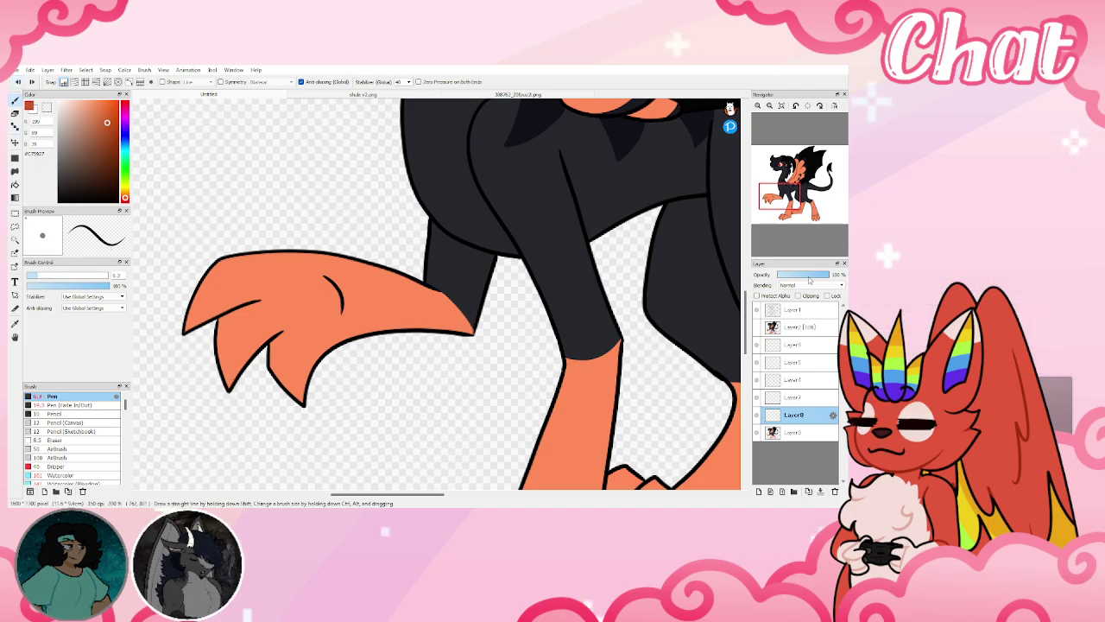
left_click(799, 295)
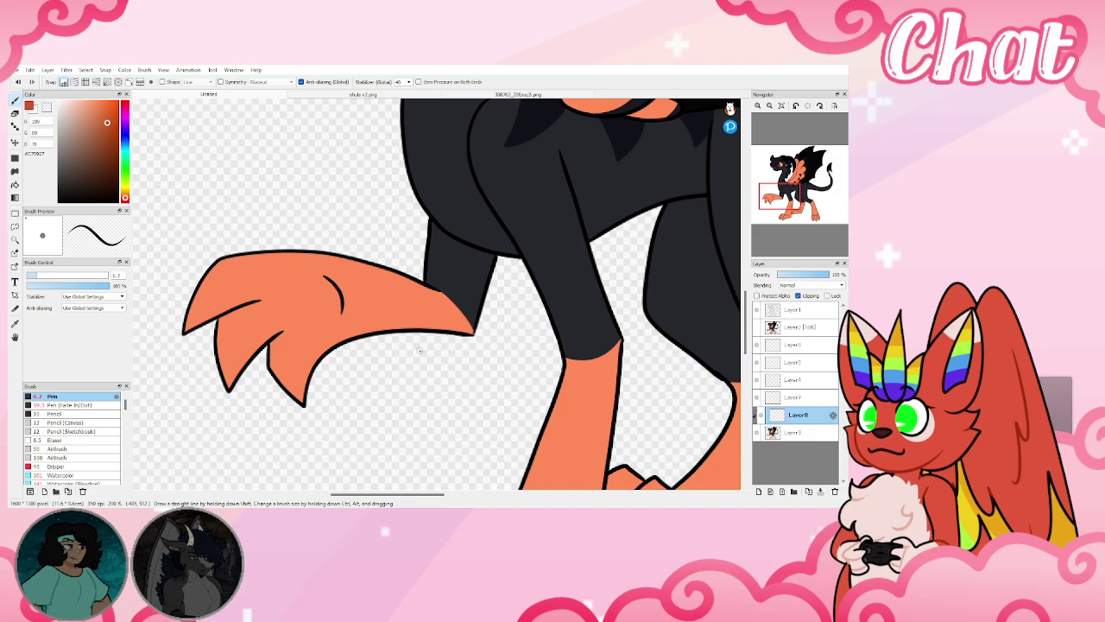
Outline the darker orange marking across the raised front paw's palm and toes, fill it, and check it against the reference
left_click_drag(229, 389, 239, 306)
mouse_move(185, 329)
left_mouse_down()
mouse_move(272, 280)
mouse_move(325, 297)
mouse_move(326, 335)
left_mouse_up()
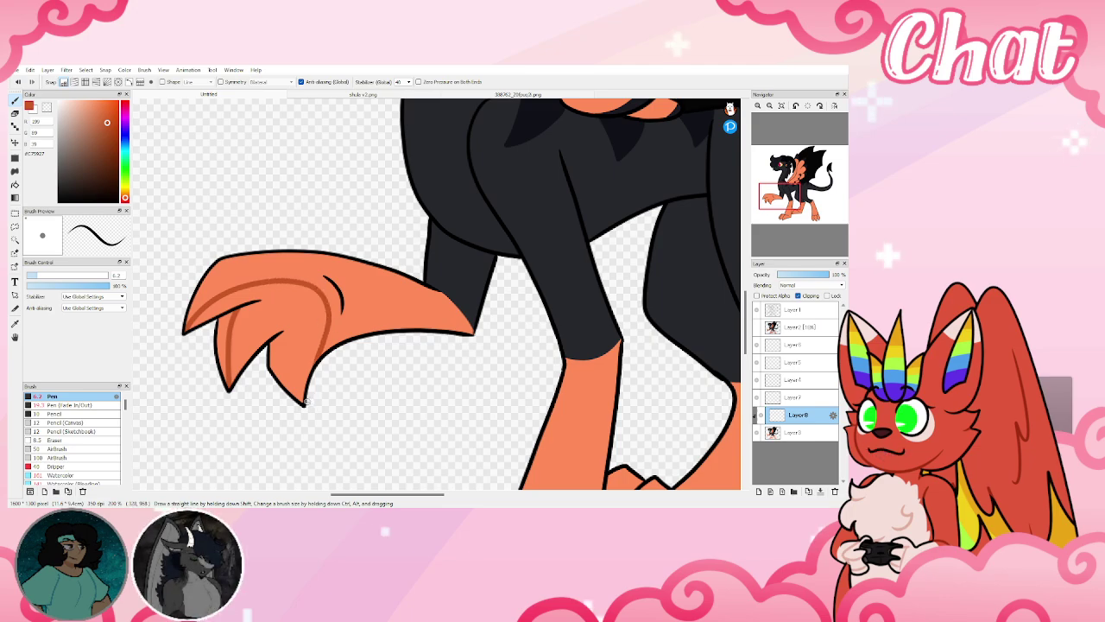
left_click_drag(305, 401, 283, 331)
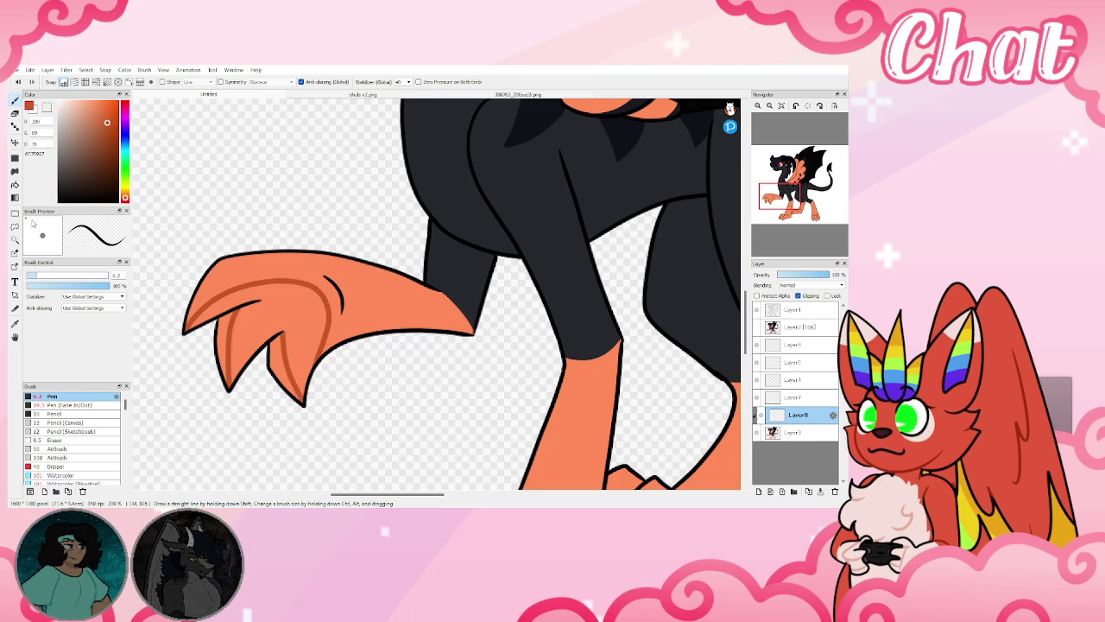
left_click(15, 184)
left_click(259, 345)
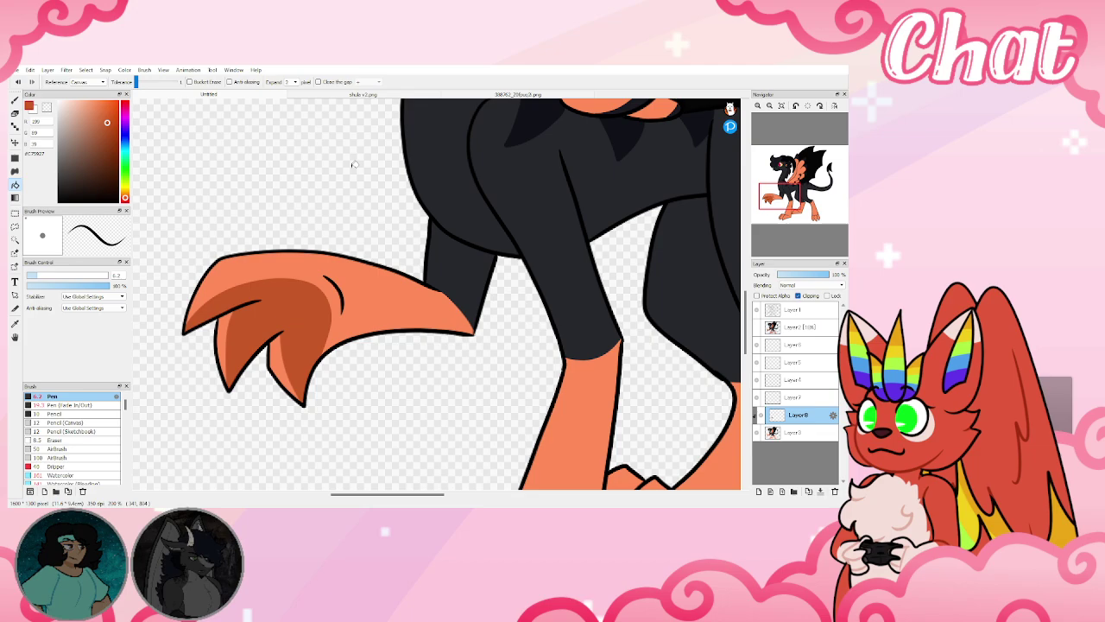
left_click(325, 93)
left_click(251, 95)
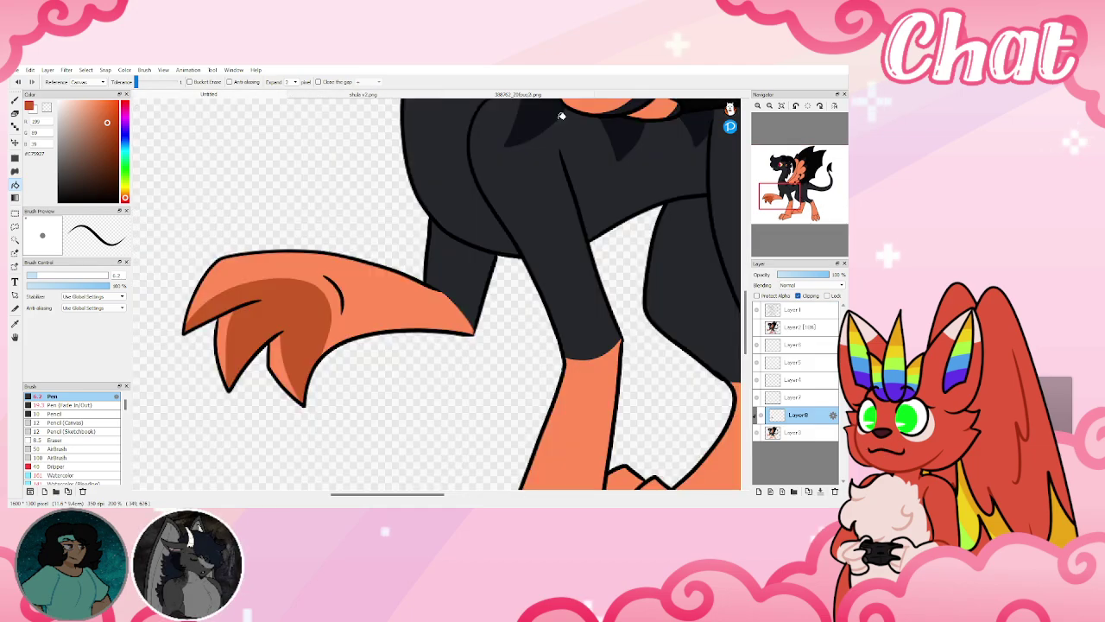
Delete the semi-transparent character layer beneath the line art and add a new layer clipped to the line art
left_click(783, 106)
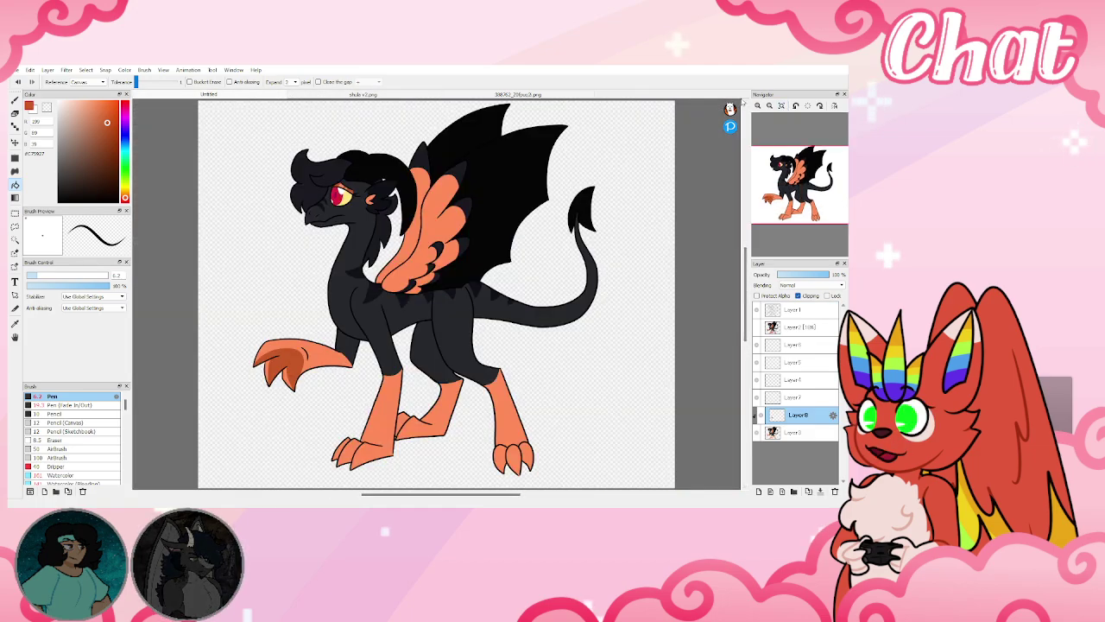
left_click(795, 310)
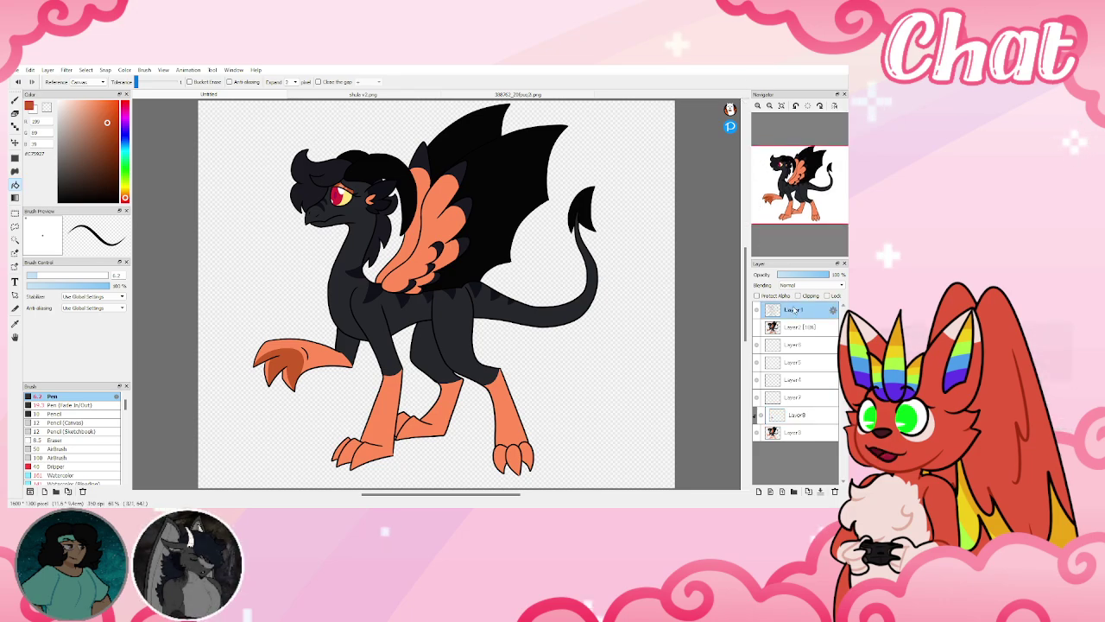
left_click(796, 328)
left_click(835, 491)
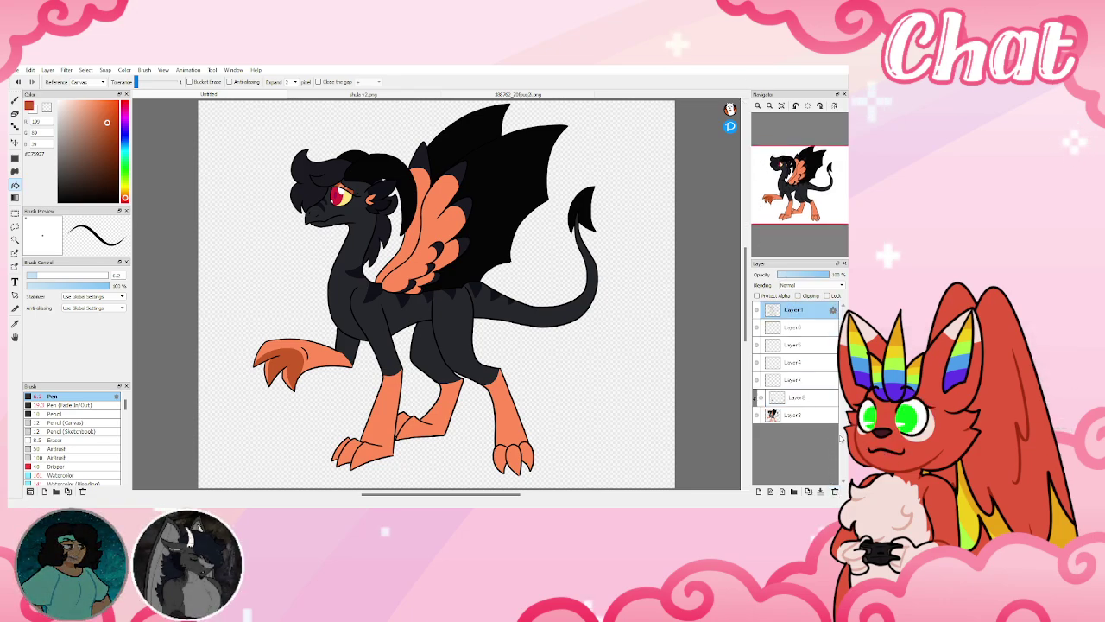
left_click(768, 492)
left_click(798, 295)
Sample the orange of the front leg, shift the color to a dark red, and set the pen size to 16
left_click(390, 395, "alt")
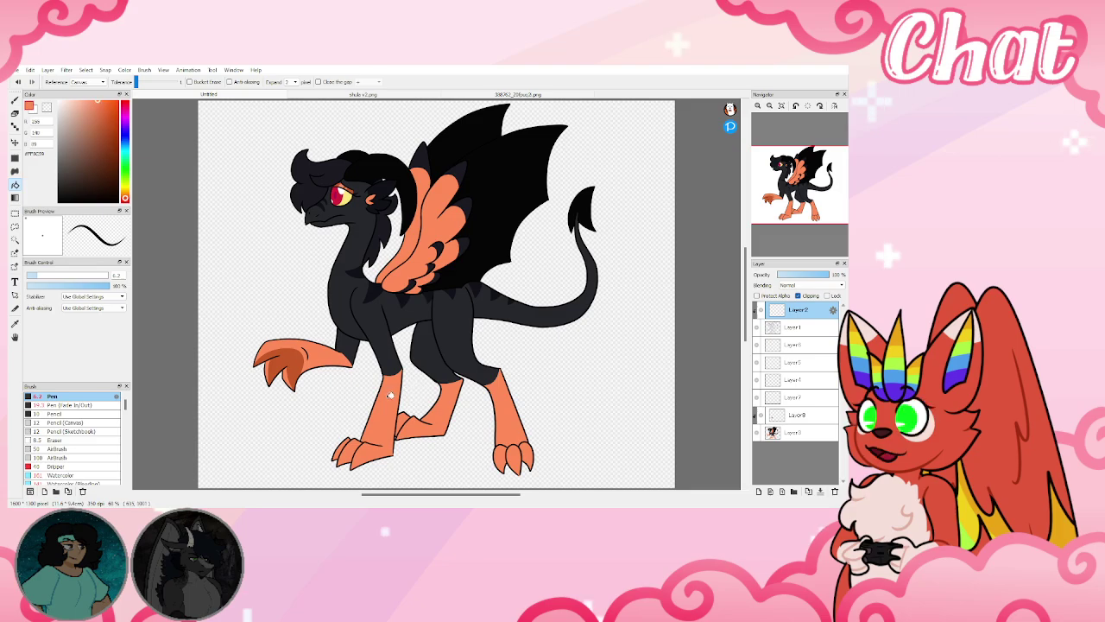
left_click(108, 164)
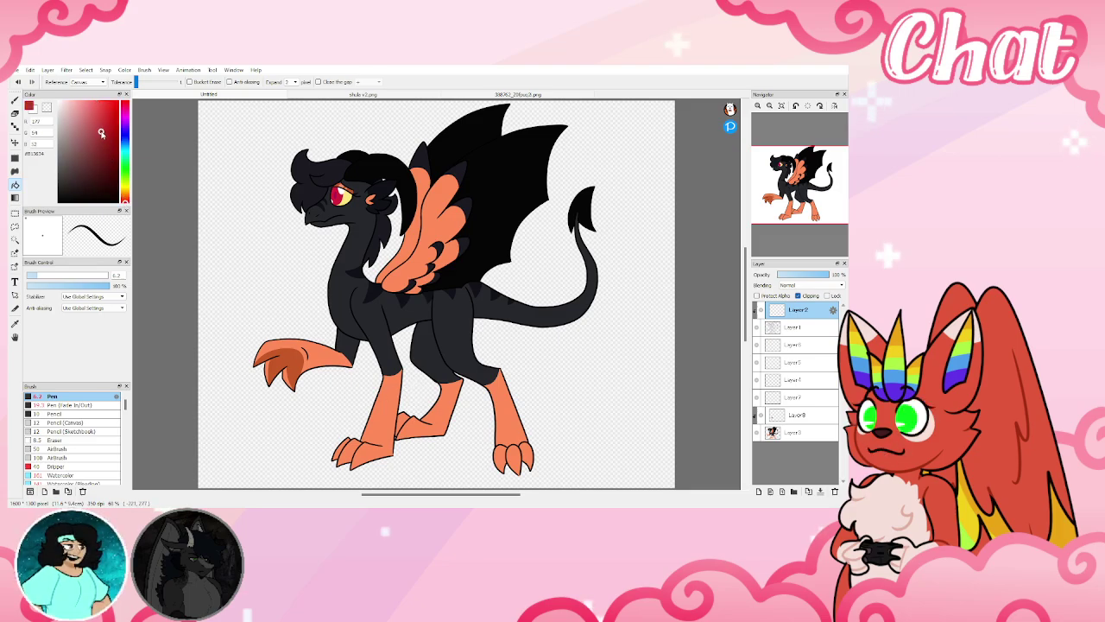
left_click(100, 141)
left_click(45, 277)
left_click_drag(55, 277, 57, 277)
scroll(225, 383, "up", 4)
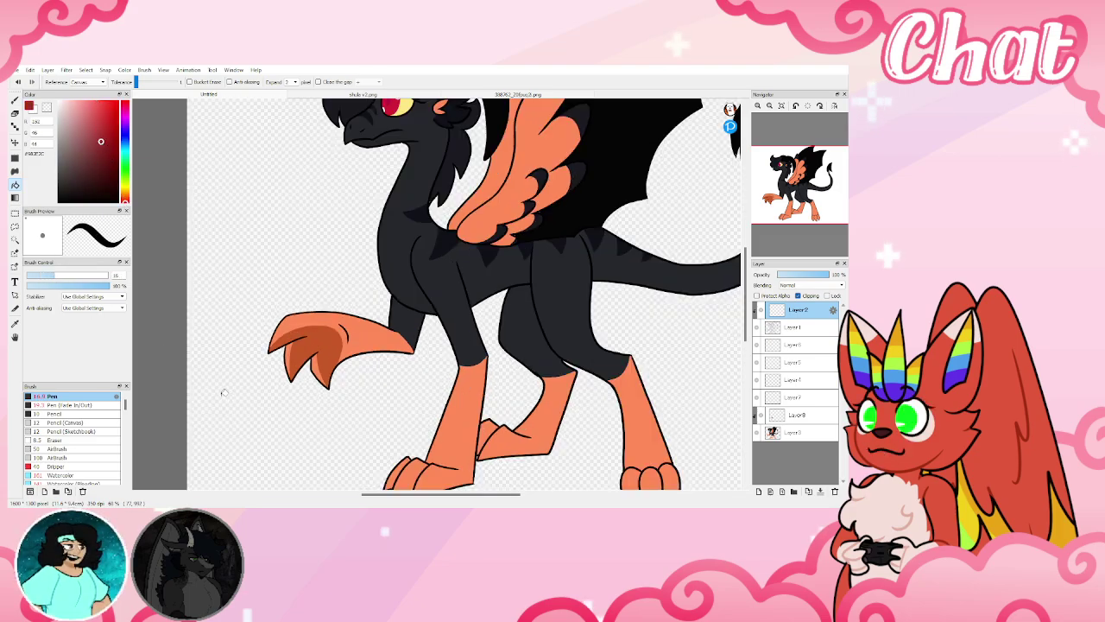
Recolor the raised front paw's two toe lines and short curved knuckle line dark red with the pen
left_click(15, 99)
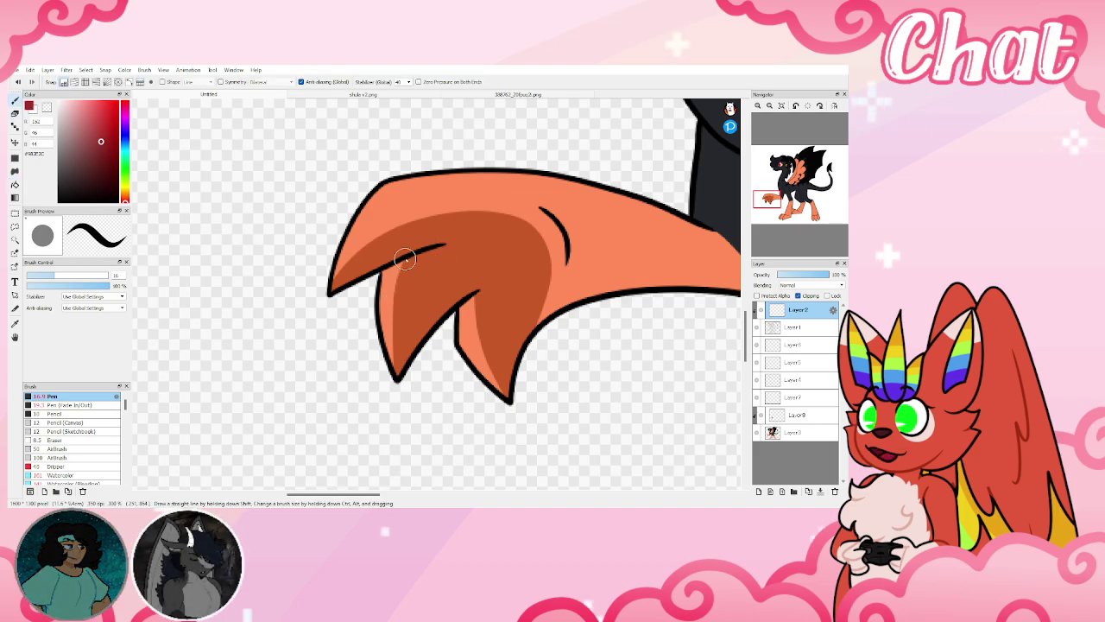
left_click_drag(391, 265, 381, 268)
left_click_drag(467, 299, 477, 293)
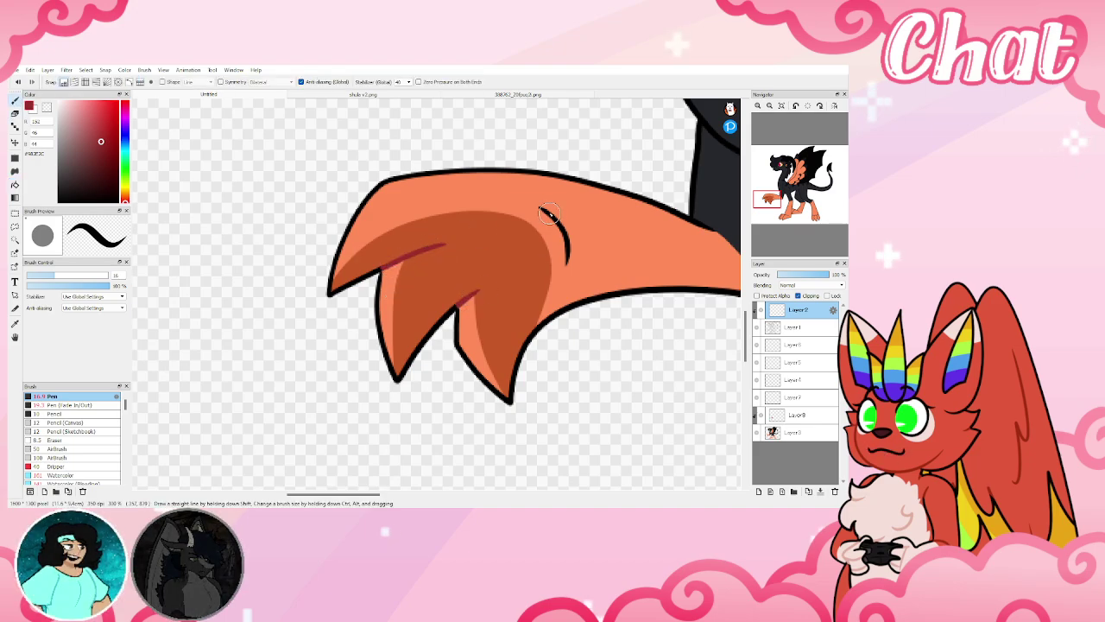
mouse_move(543, 209)
left_mouse_down()
mouse_move(567, 234)
mouse_move(569, 263)
left_mouse_up()
Recolor the long curved line running down through the wing's orange feathers dark red
left_click(792, 185)
left_click_drag(792, 186, 798, 174)
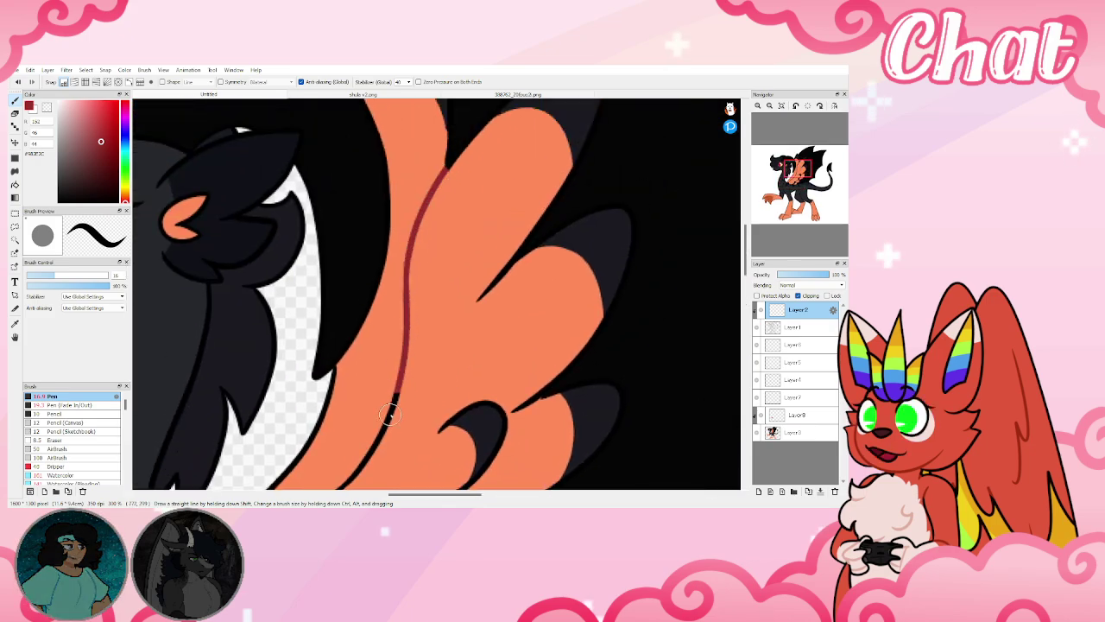
left_click_drag(797, 178, 794, 183)
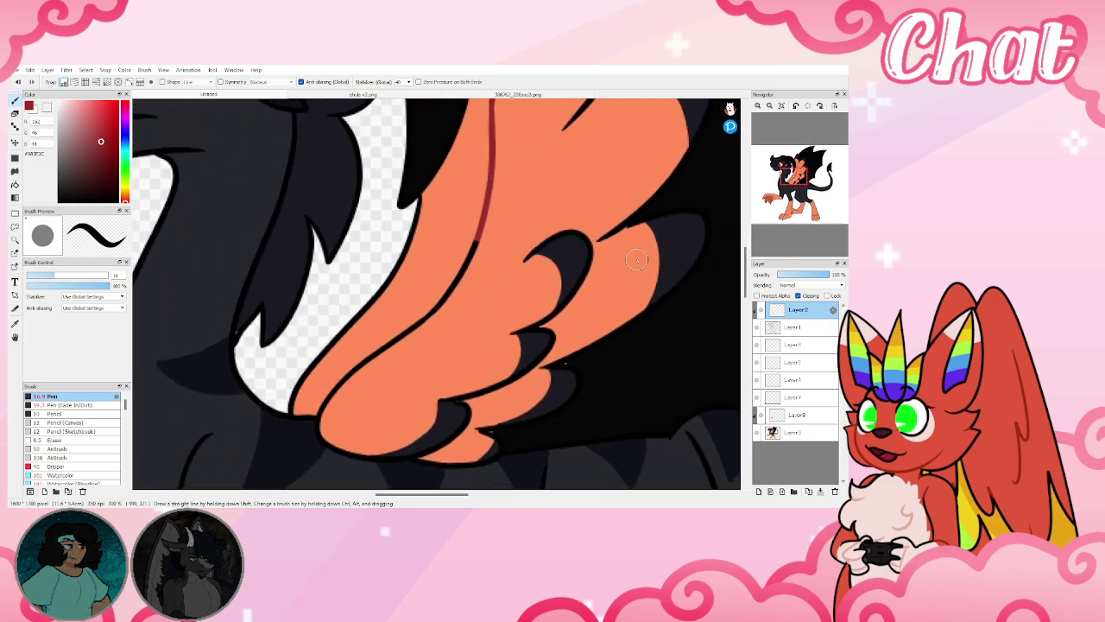
left_click_drag(321, 414, 470, 252)
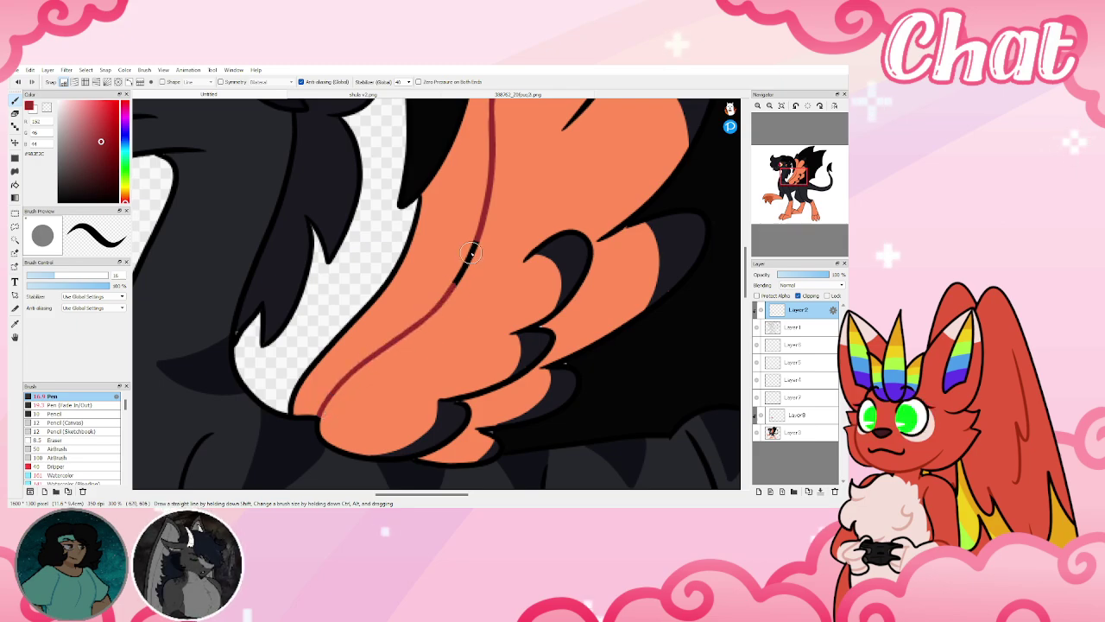
Check the wing lines in the shule v2.png reference and recolor the short lines between the orange feathers dark red
left_click(438, 95)
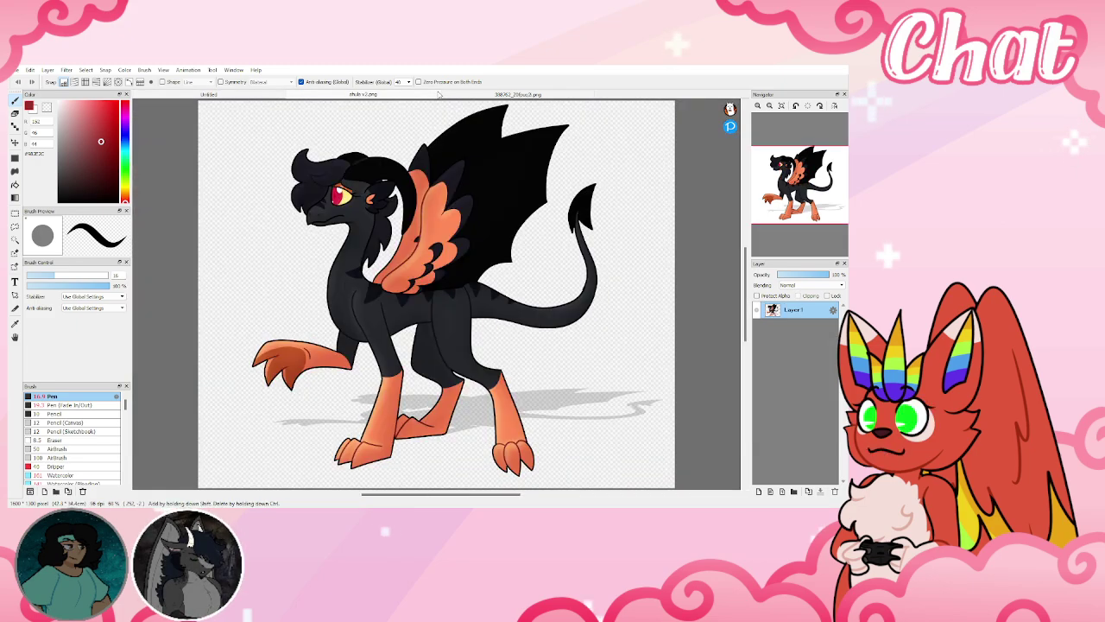
left_click(289, 95)
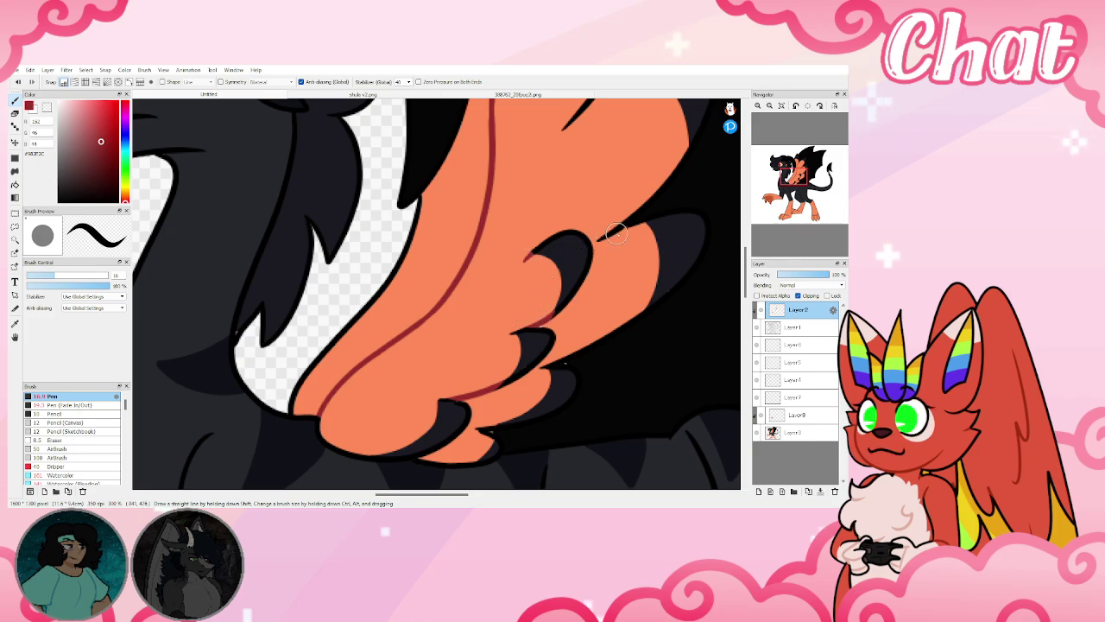
mouse_move(625, 227)
left_mouse_down()
mouse_move(493, 268)
mouse_move(478, 287)
left_mouse_up()
left_click(797, 170)
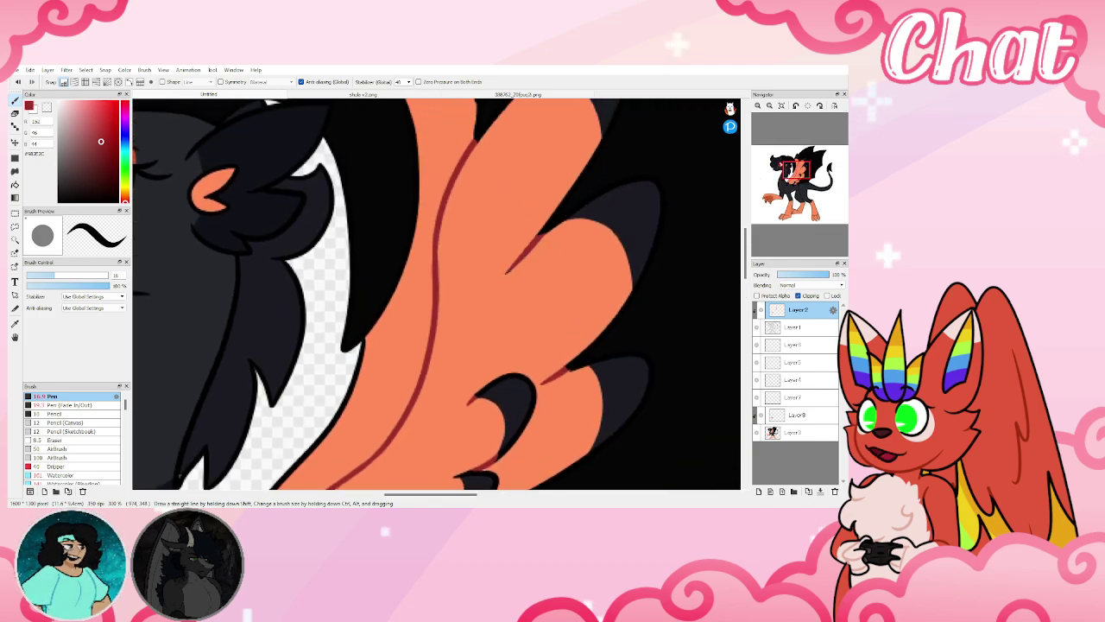
Recolor the inner toe lines of the standing front foot and the far hind foot dark red, including where the two legs overlap
left_click_drag(768, 203, 788, 220)
left_click_drag(302, 331, 250, 395)
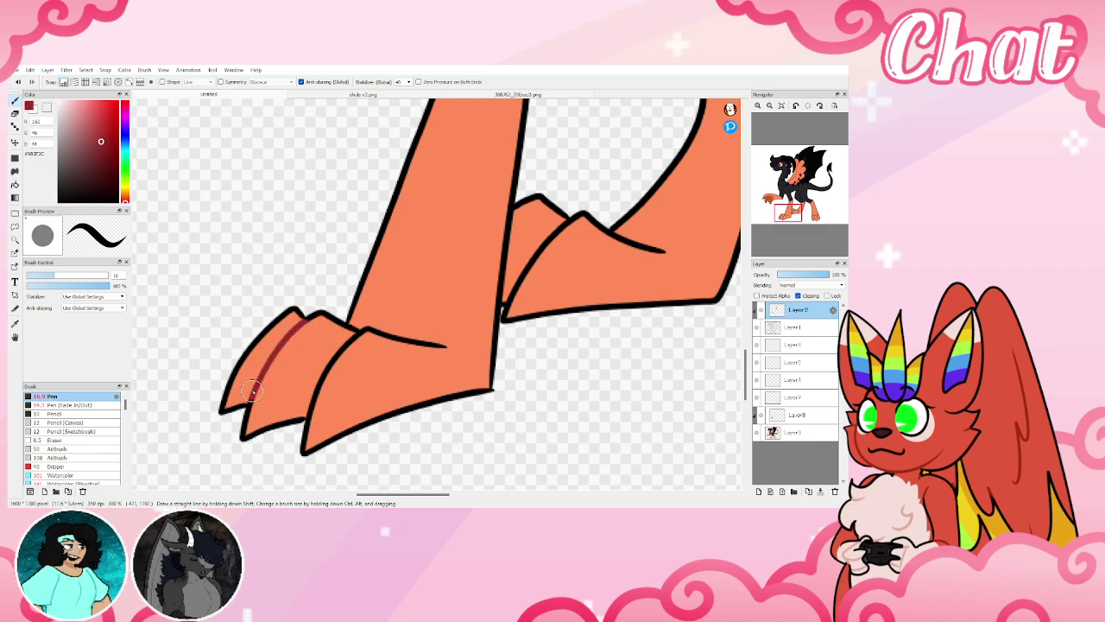
left_click_drag(355, 329, 446, 345)
mouse_move(309, 414)
left_mouse_down()
mouse_move(347, 348)
mouse_move(386, 326)
left_mouse_up()
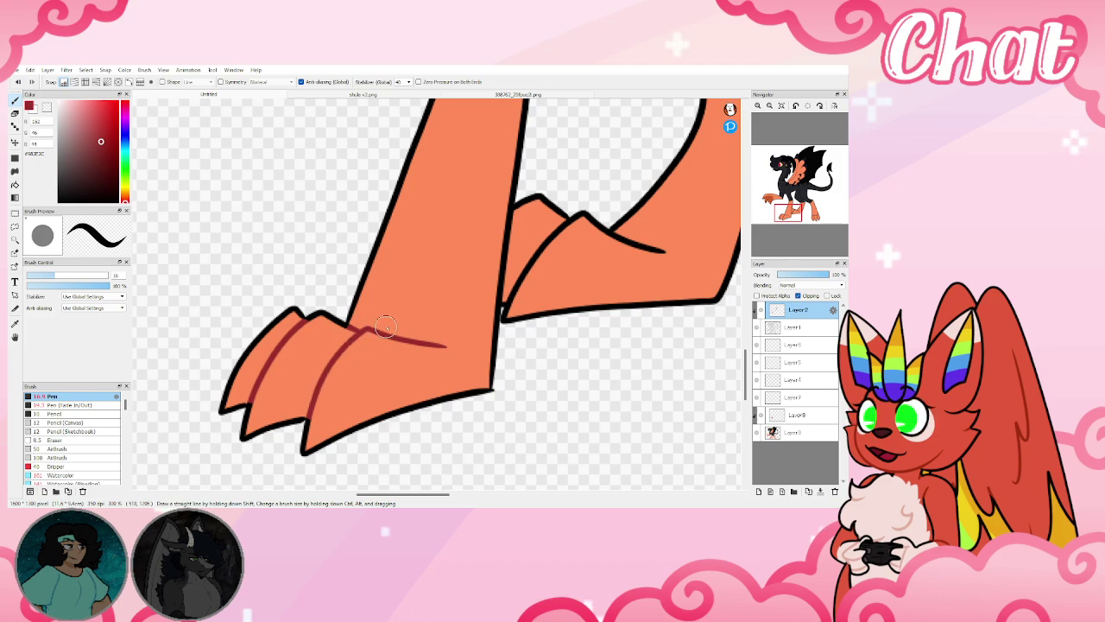
left_click_drag(501, 296, 511, 212)
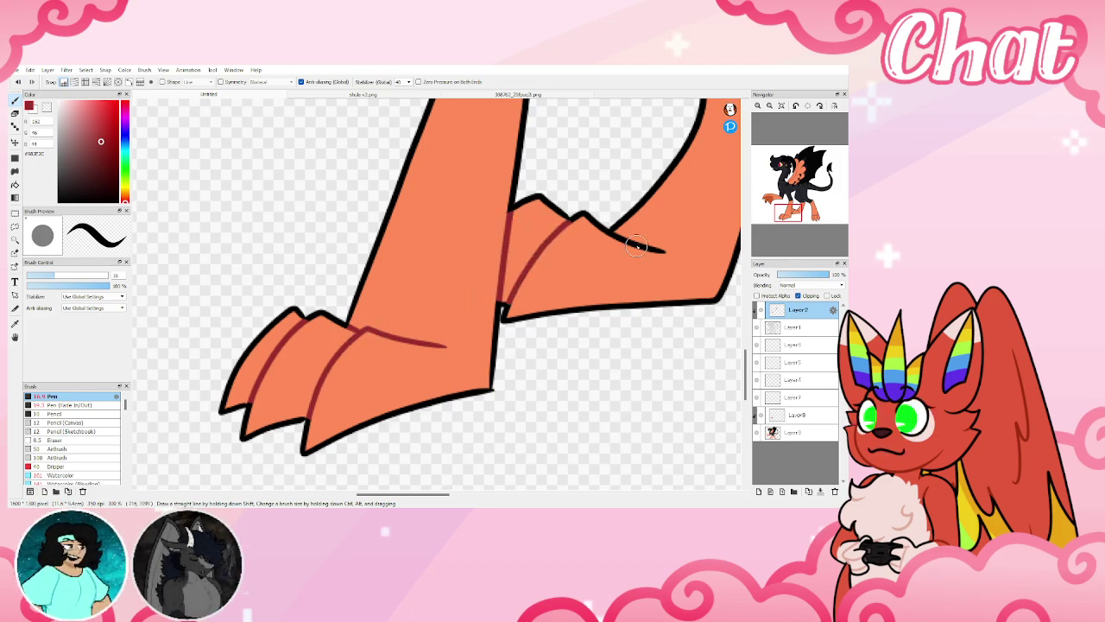
left_click_drag(513, 292, 615, 239)
Recolor the lines around the near hind foot's three toes dark red and bring the whole character into view
scroll(503, 320, "right", 5)
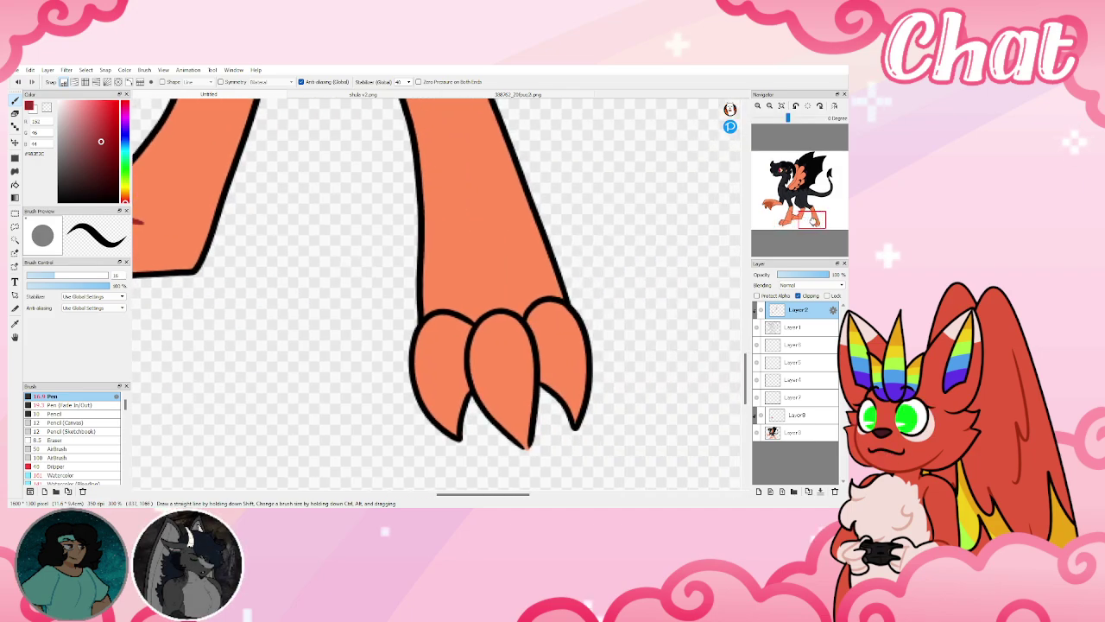
mouse_move(537, 303)
left_mouse_down()
mouse_move(496, 319)
mouse_move(507, 369)
left_mouse_up()
mouse_move(499, 316)
left_mouse_down()
mouse_move(463, 311)
mouse_move(440, 337)
mouse_move(443, 380)
left_mouse_up()
left_click_drag(448, 324, 398, 321)
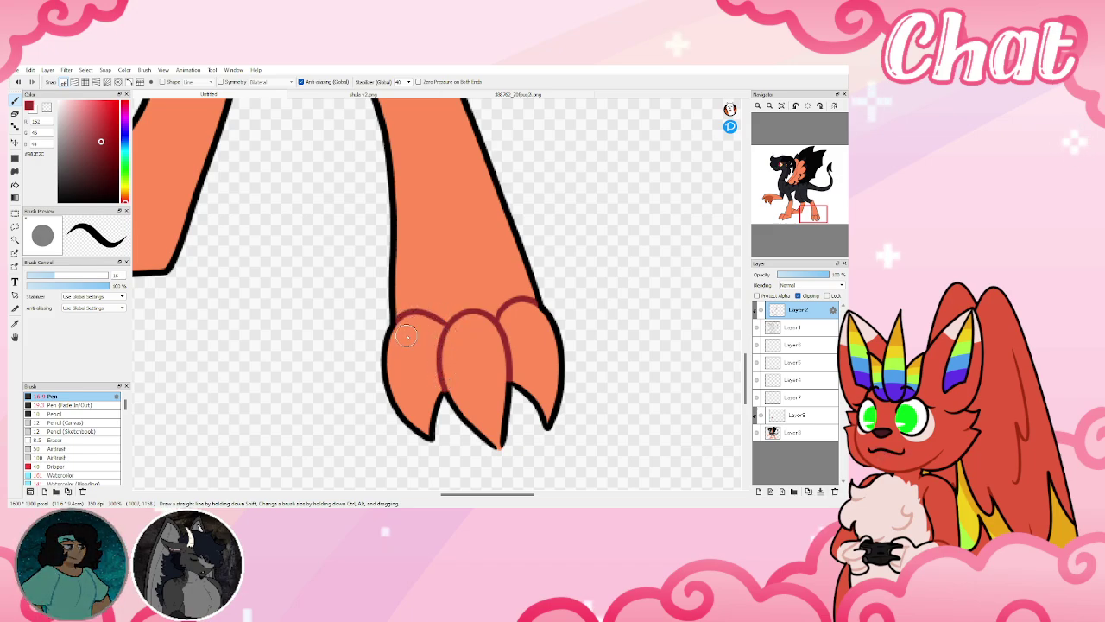
left_click_drag(812, 219, 778, 170)
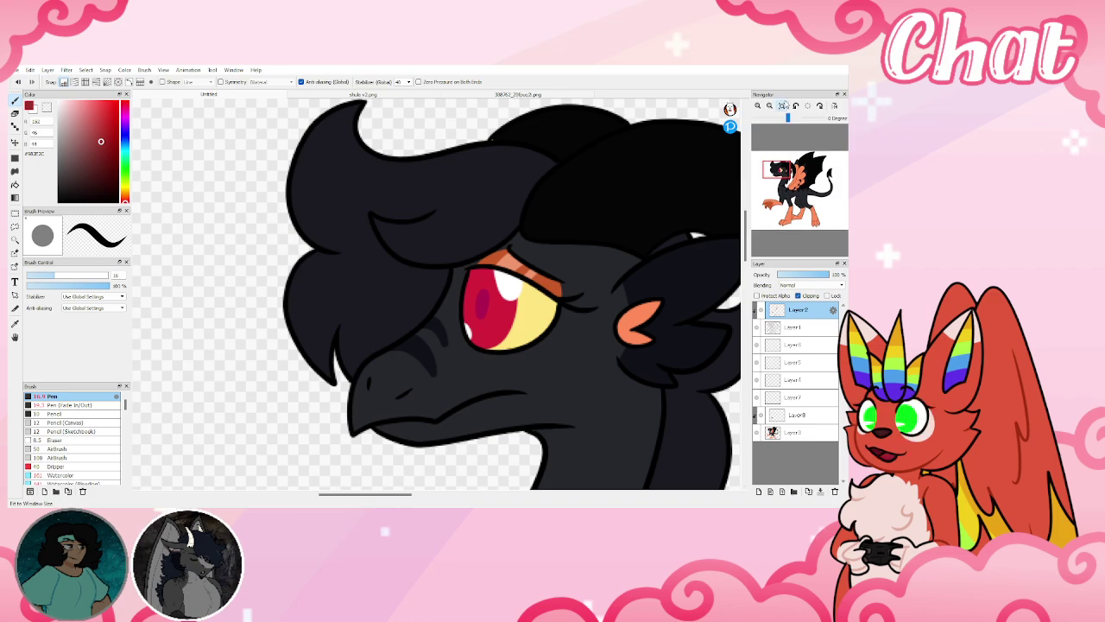
left_click(781, 107)
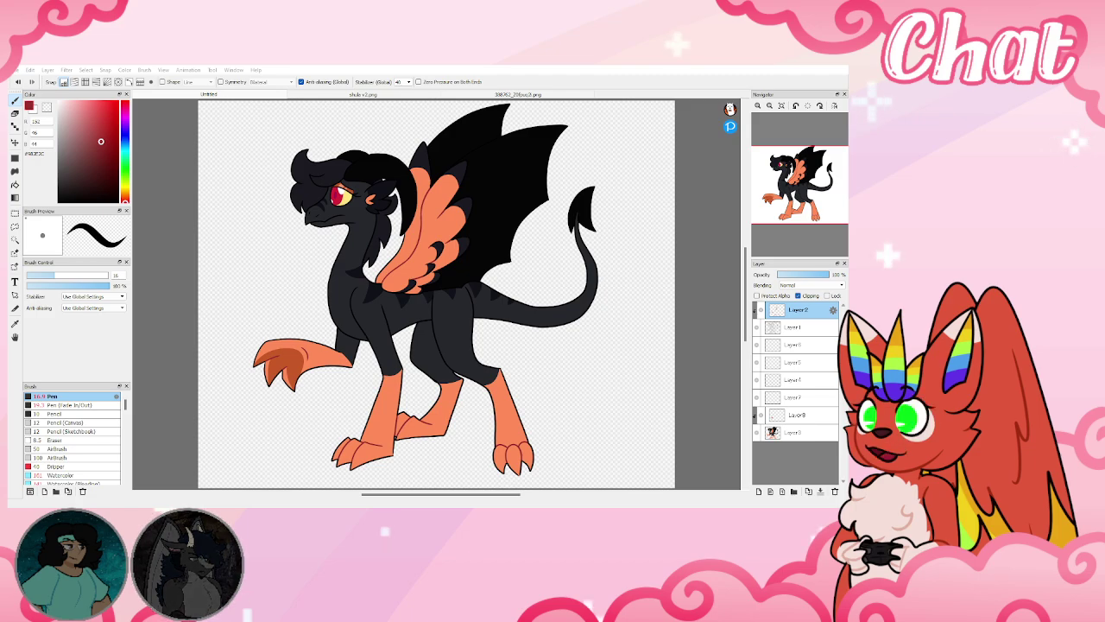
Compare the finished untitled drawing with the shule v2.png reference by alternating repeatedly between the two images
left_click(299, 95)
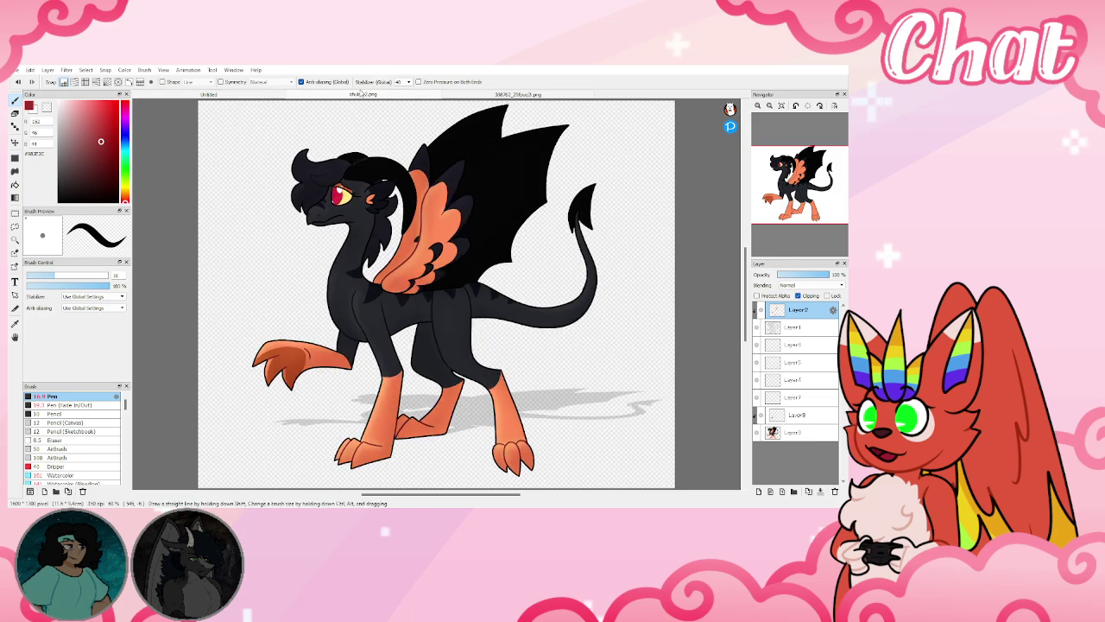
left_click(286, 94)
left_click(292, 95)
left_click(283, 94)
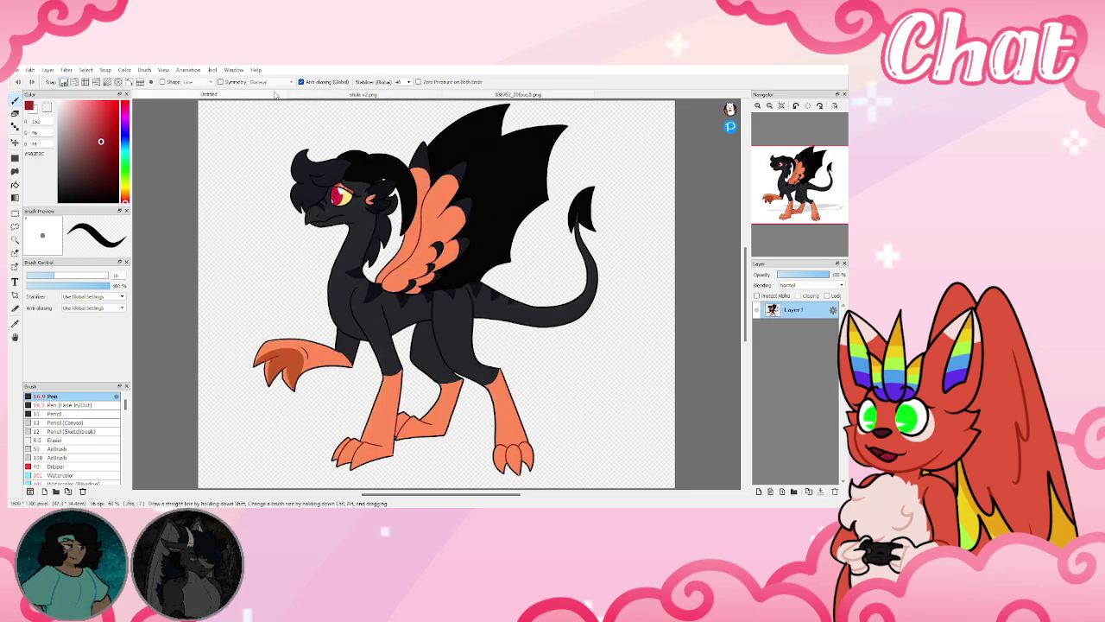
left_click(293, 95)
left_click(285, 95)
left_click(294, 96)
left_click(283, 96)
left_click(293, 95)
left_click(284, 95)
left_click(294, 96)
left_click(282, 96)
left_click(294, 95)
left_click(280, 95)
key("ctrl+y")
key("ctrl+z")
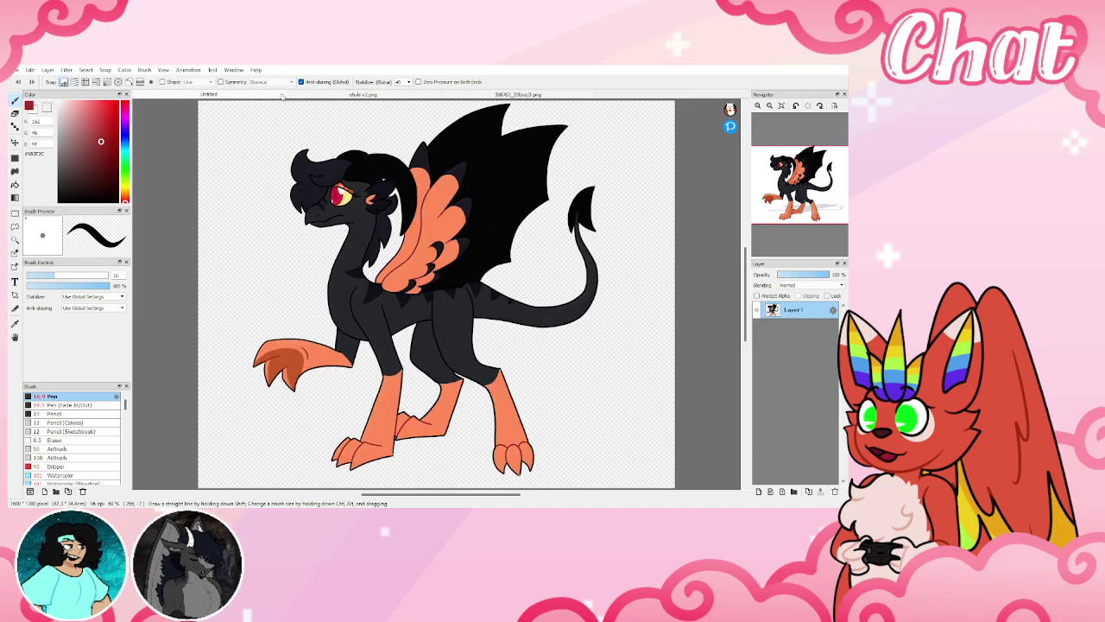
key("ctrl+y")
key("ctrl+z")
key("ctrl+y")
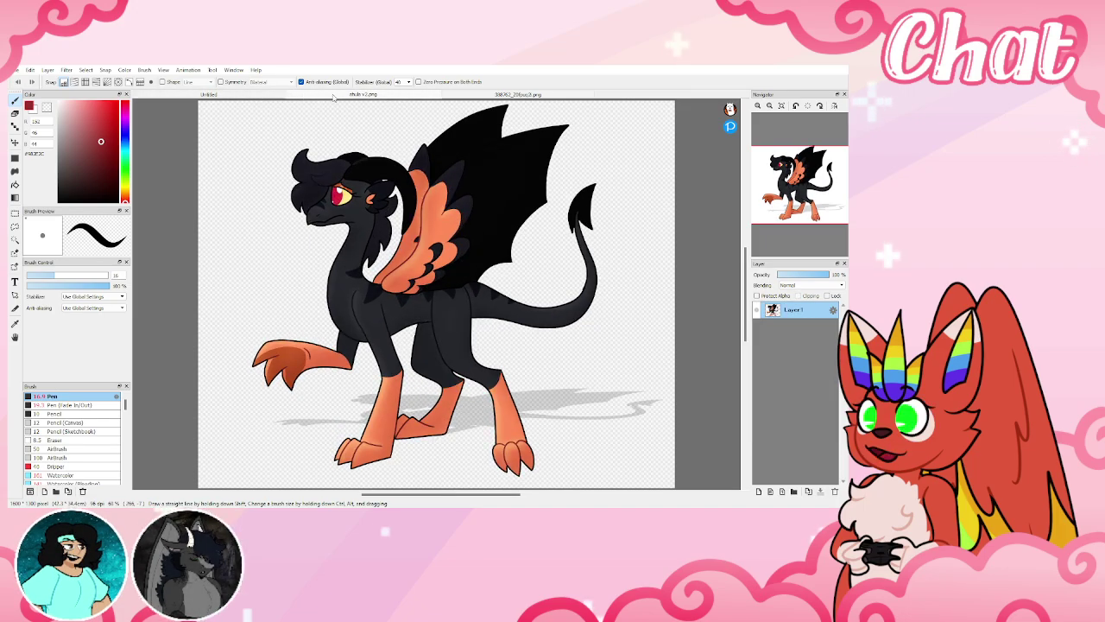
Close the shule v2.png reference and the other reference image, returning to the untitled drawing
left_click(419, 94)
left_click(419, 95)
left_click(426, 97)
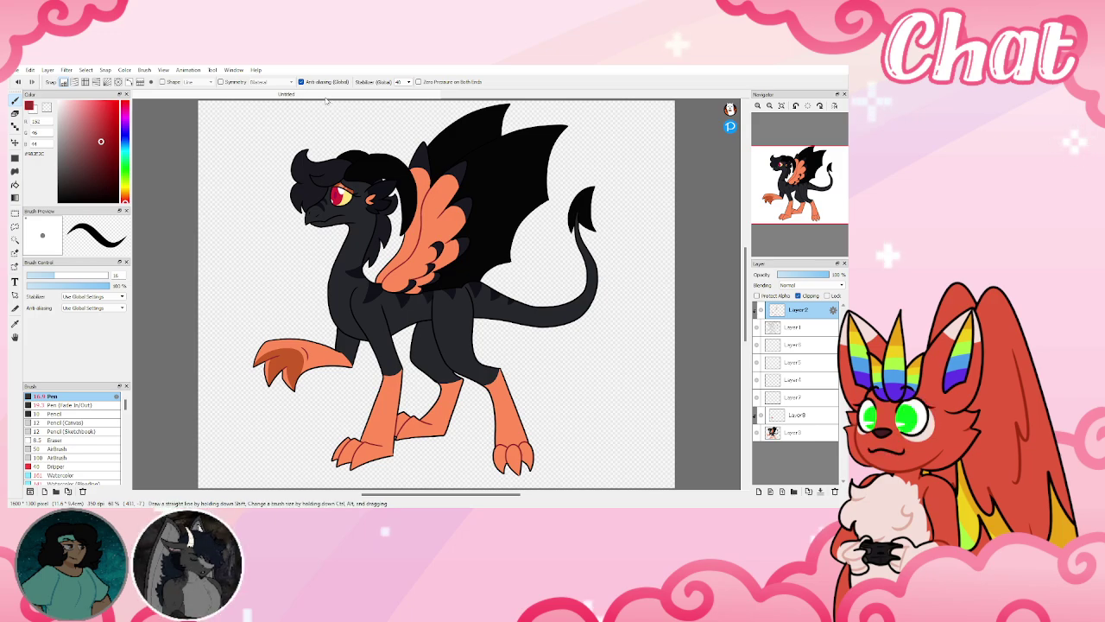
Close the finished dragon drawing and bring the cat photo in as a new untitled canvas
left_click(420, 300)
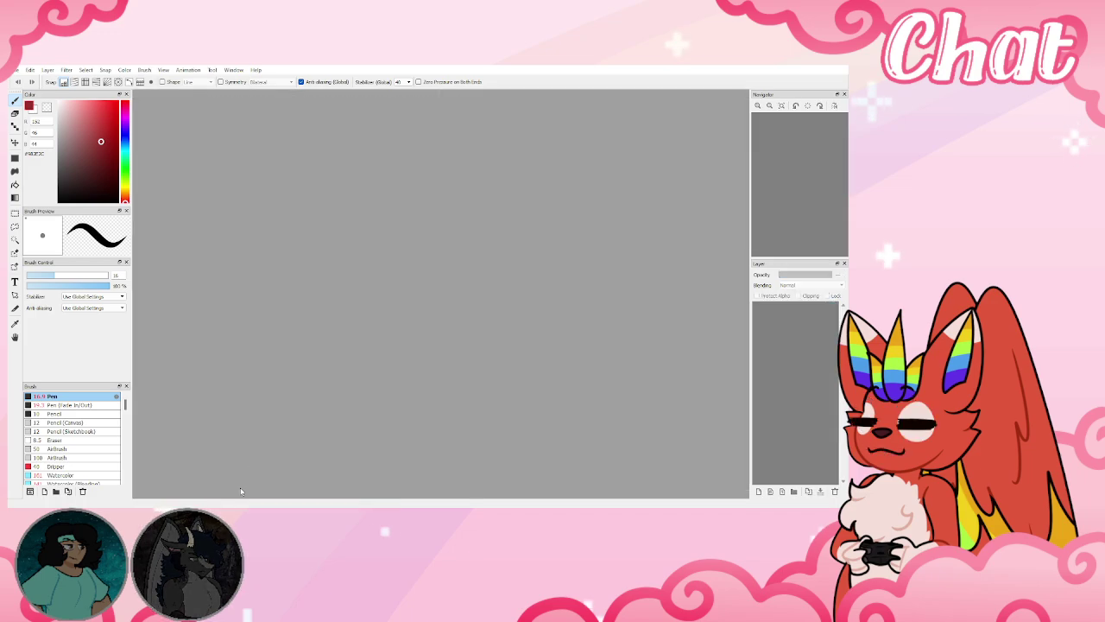
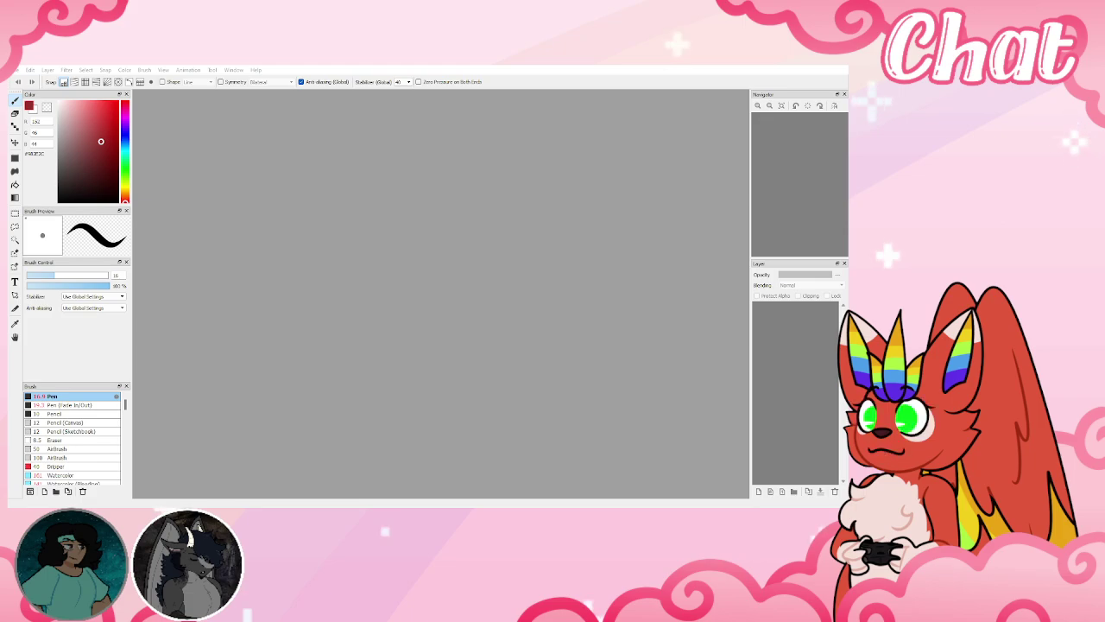
left_click(352, 504)
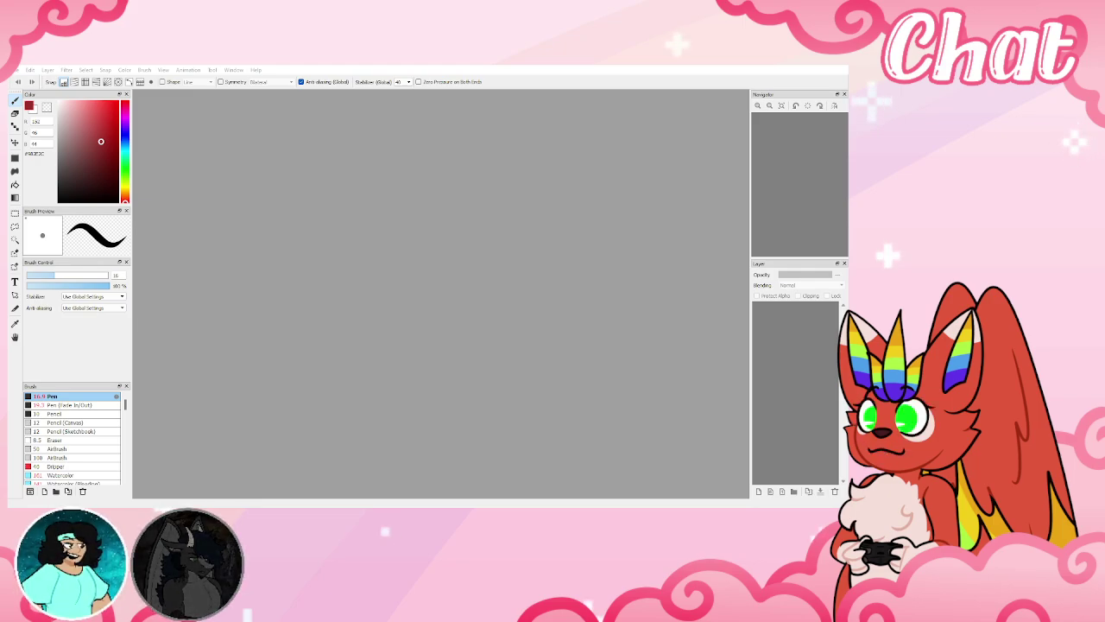
left_click(12, 74)
key("ctrl+v")
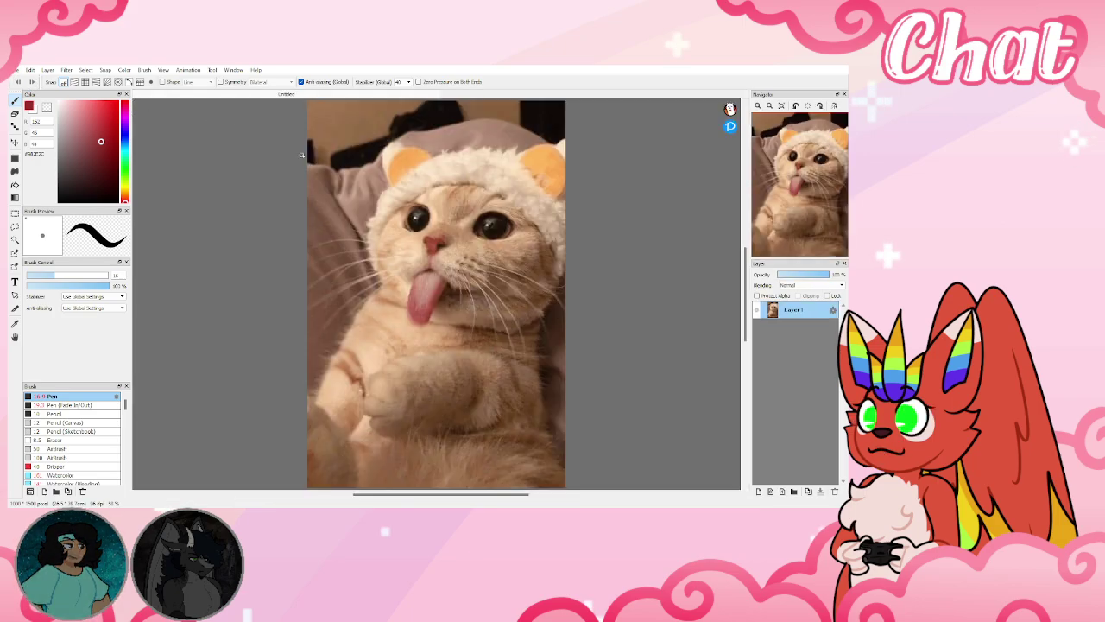
Add a layer above the cat photo and set up a thin pen in bright red
left_click(759, 492)
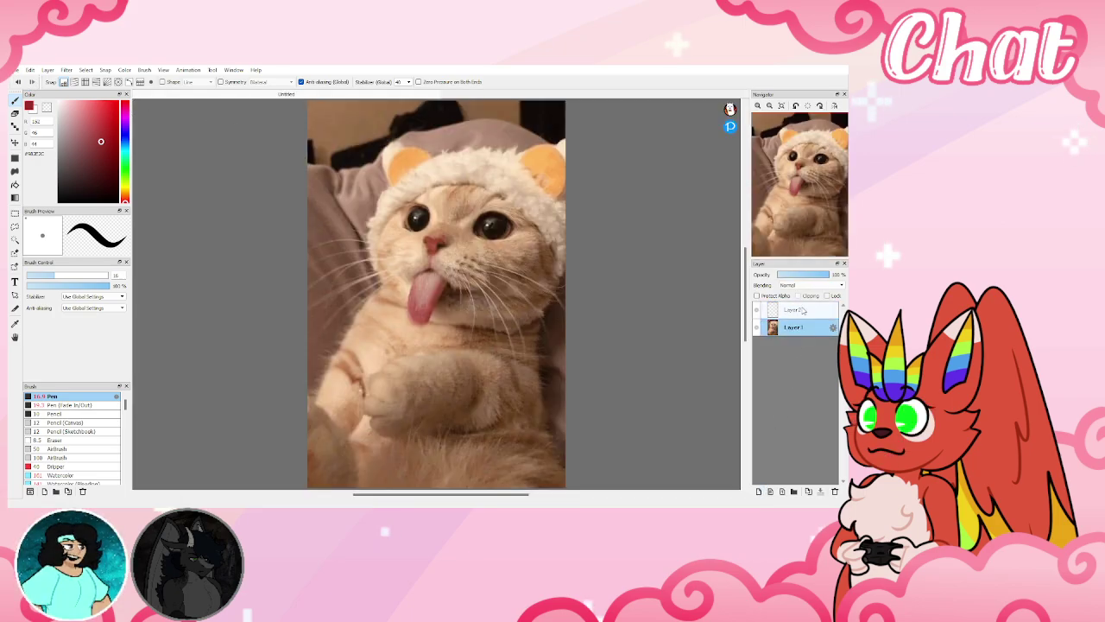
left_click_drag(93, 138, 119, 101)
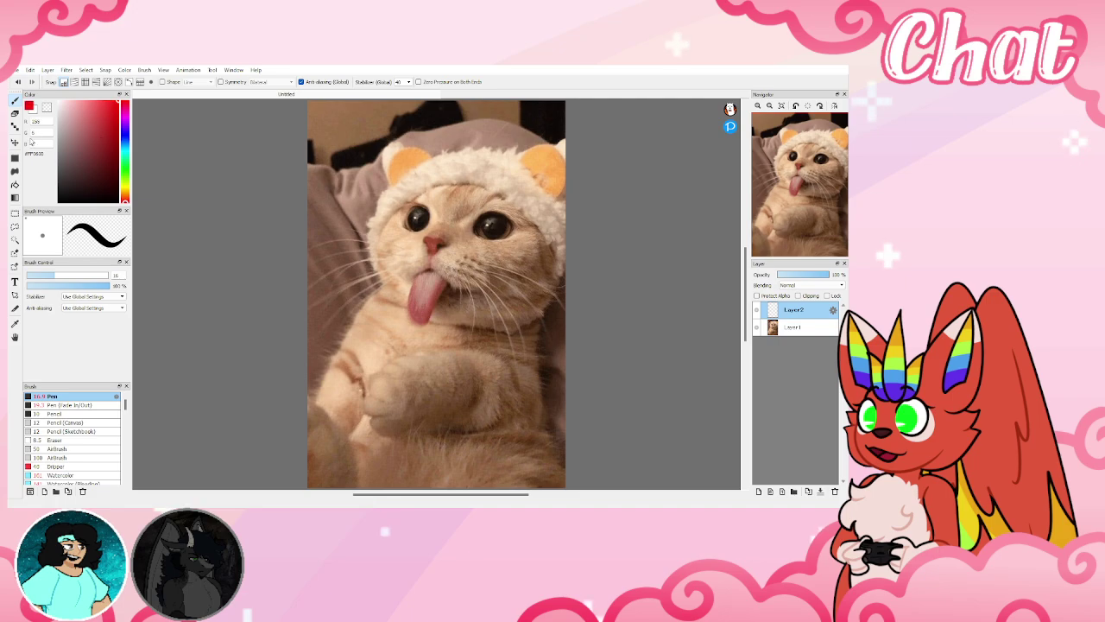
left_click(42, 276)
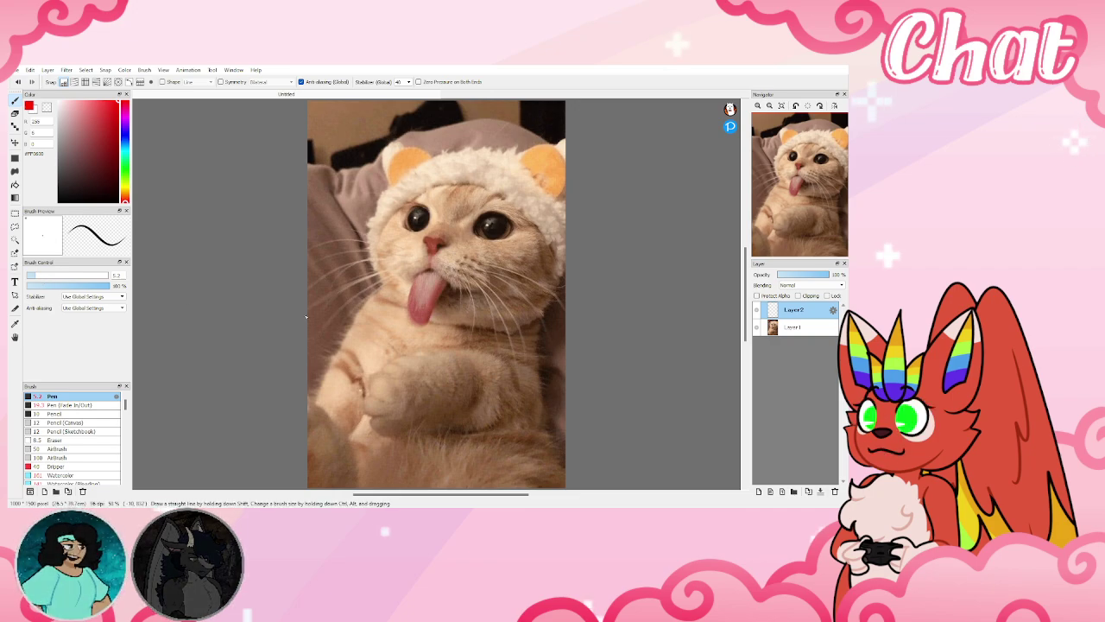
Sketch the rounded curves of the raised paw in red at the photo's lower left corner
mouse_move(809, 108)
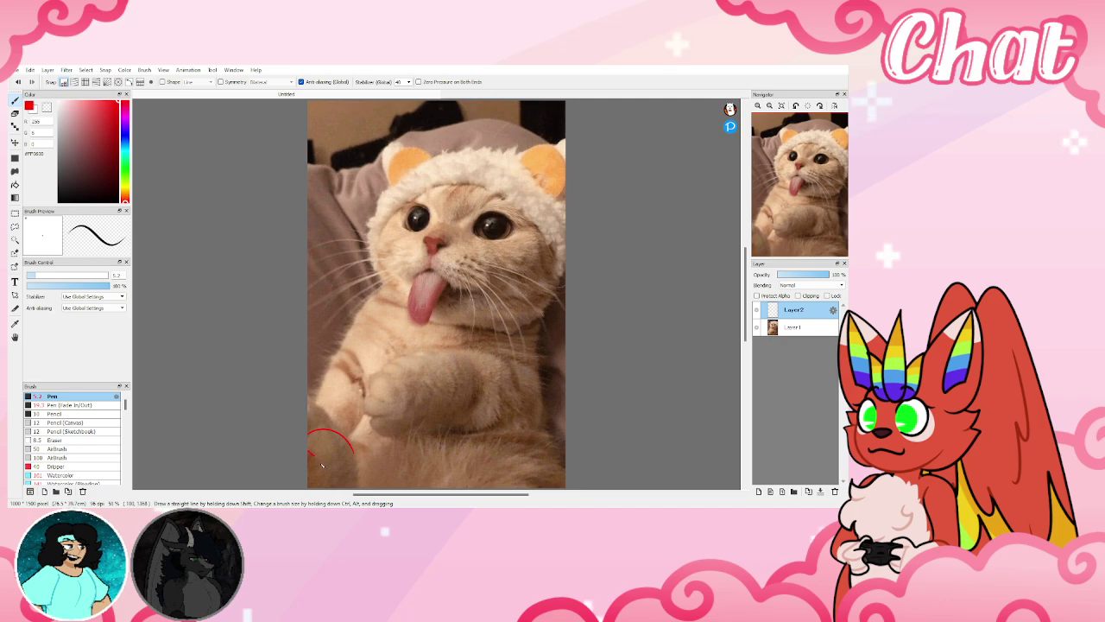
left_click_drag(322, 465, 322, 467)
left_click_drag(323, 413, 279, 407)
left_click(19, 82)
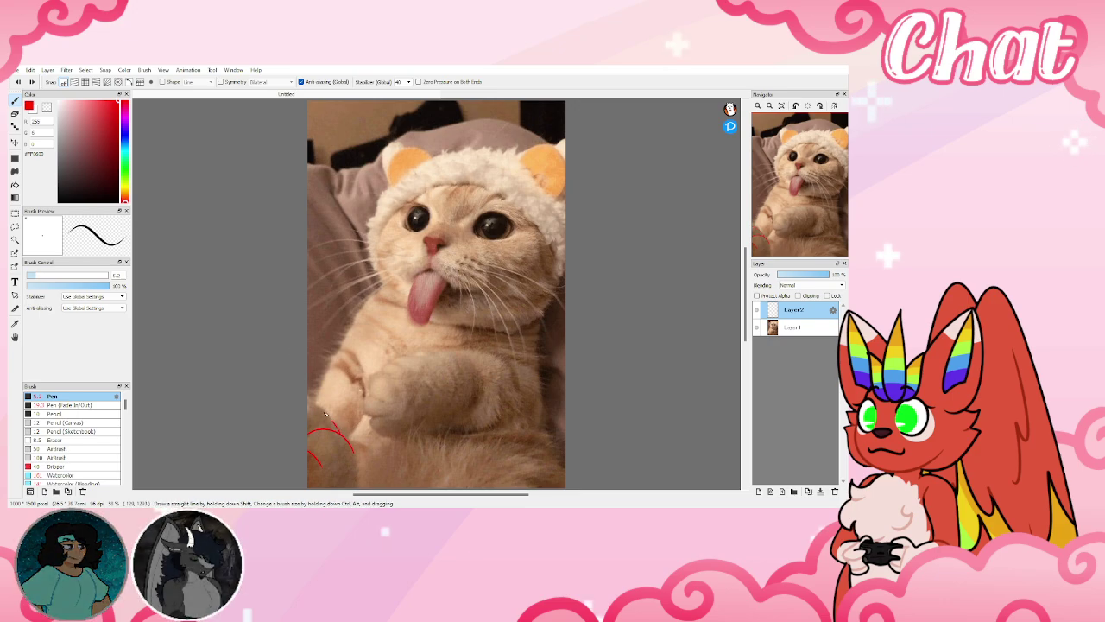
left_click_drag(326, 412, 288, 403)
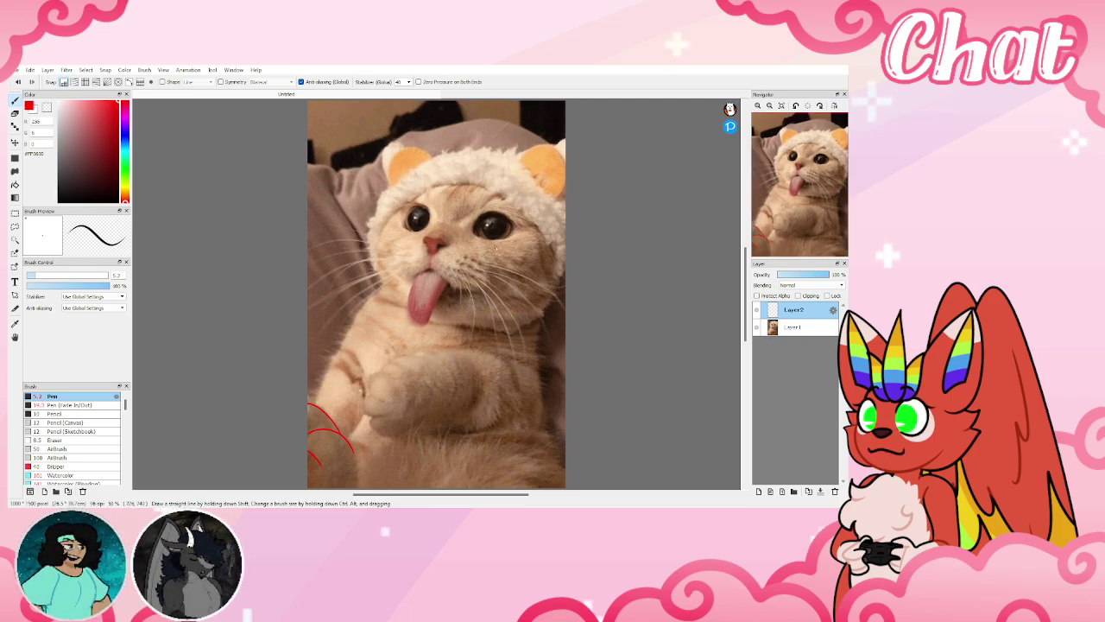
Sketch three pointed, leaf-shaped hair tufts in red fanning out from the middle of the cat's forehead
left_click_drag(446, 205, 441, 177)
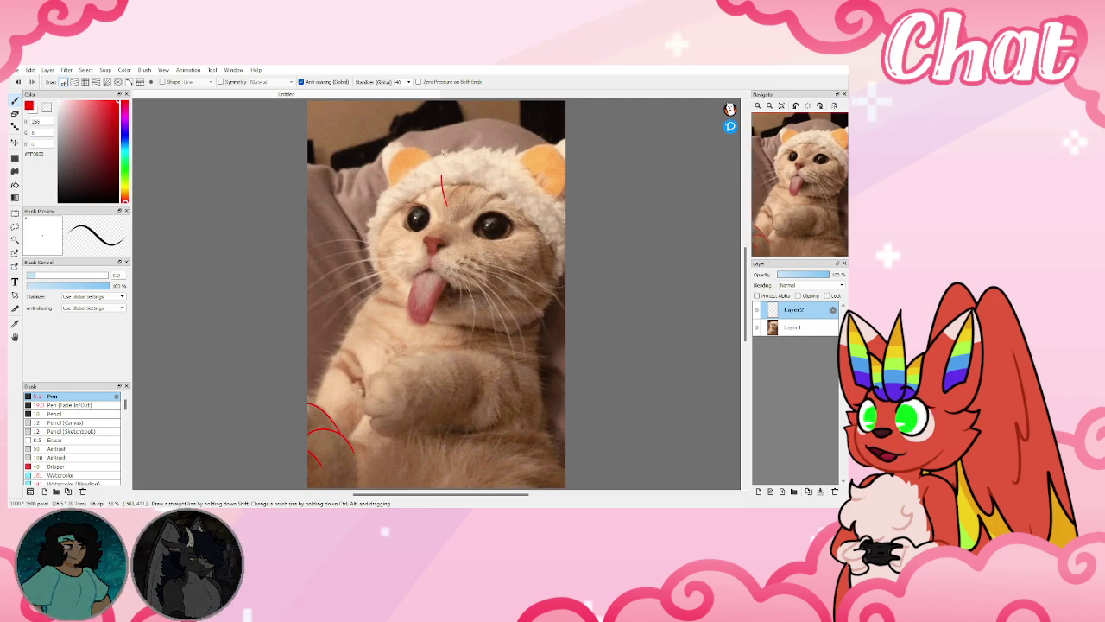
mouse_move(488, 145)
left_mouse_down()
mouse_move(479, 176)
mouse_move(444, 204)
left_mouse_up()
mouse_move(451, 206)
left_mouse_down()
mouse_move(523, 163)
mouse_move(488, 164)
left_mouse_up()
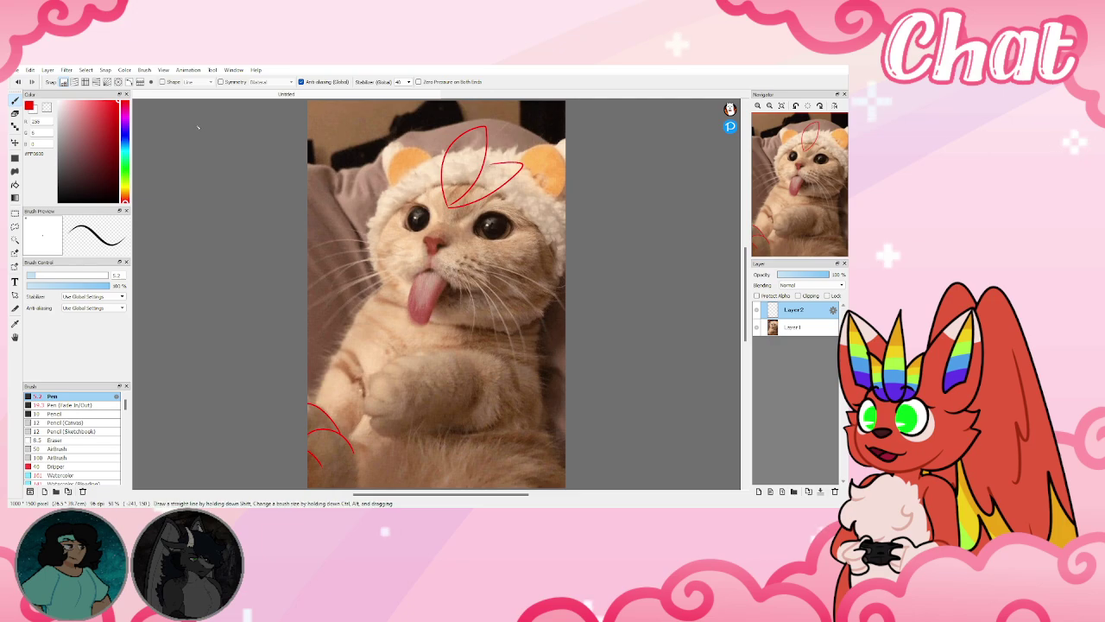
left_click(19, 83)
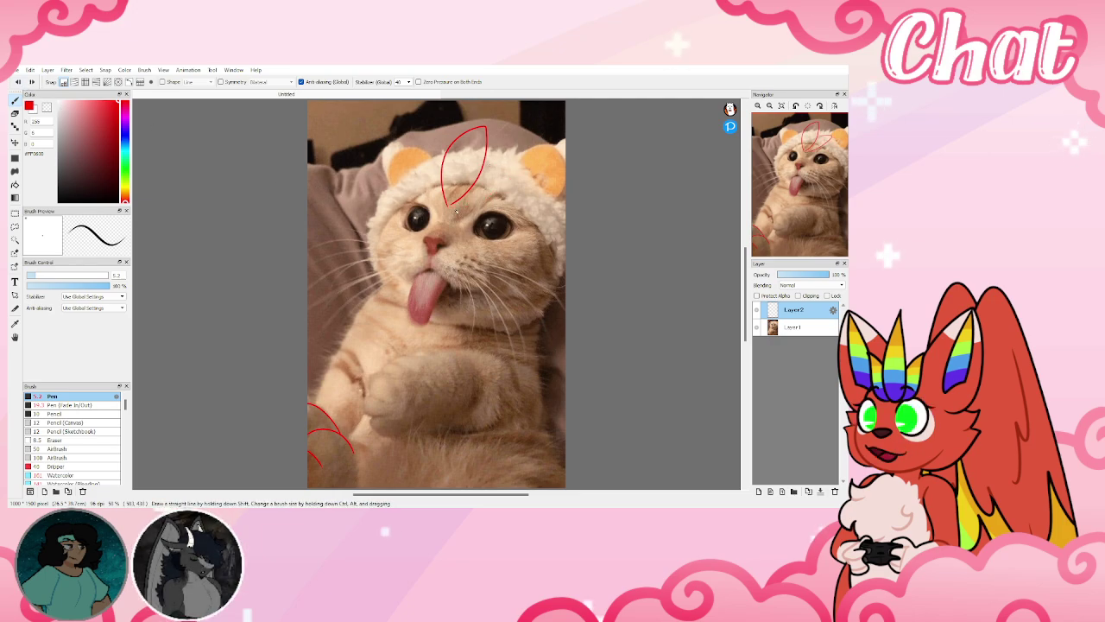
mouse_move(449, 207)
left_mouse_down()
mouse_move(526, 184)
mouse_move(487, 177)
mouse_move(442, 210)
mouse_move(429, 149)
left_mouse_up()
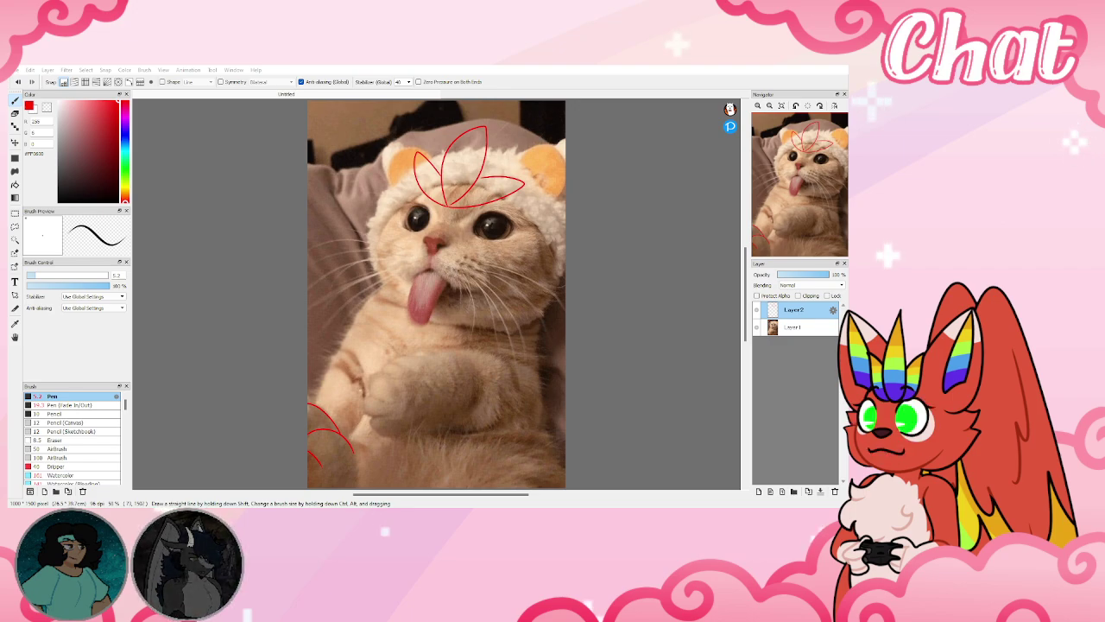
left_click(452, 286)
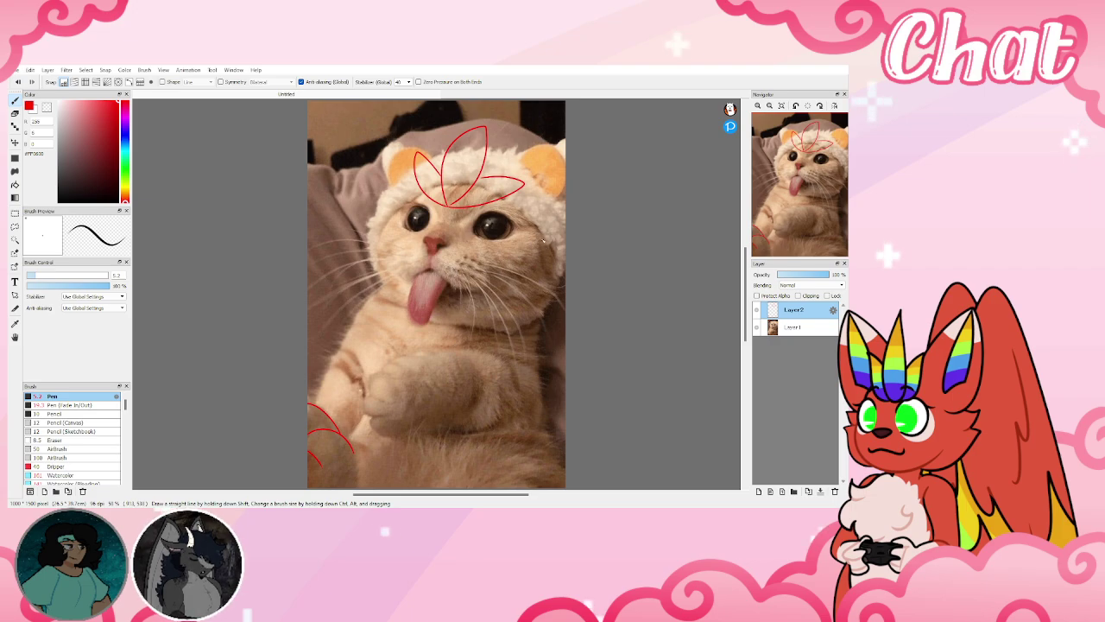
Sketch spiky red cheek fur along both sides of the cat's face
left_click_drag(562, 231, 567, 242)
left_click_drag(554, 264, 561, 284)
left_click_drag(384, 222, 371, 213)
left_click_drag(378, 287, 396, 303)
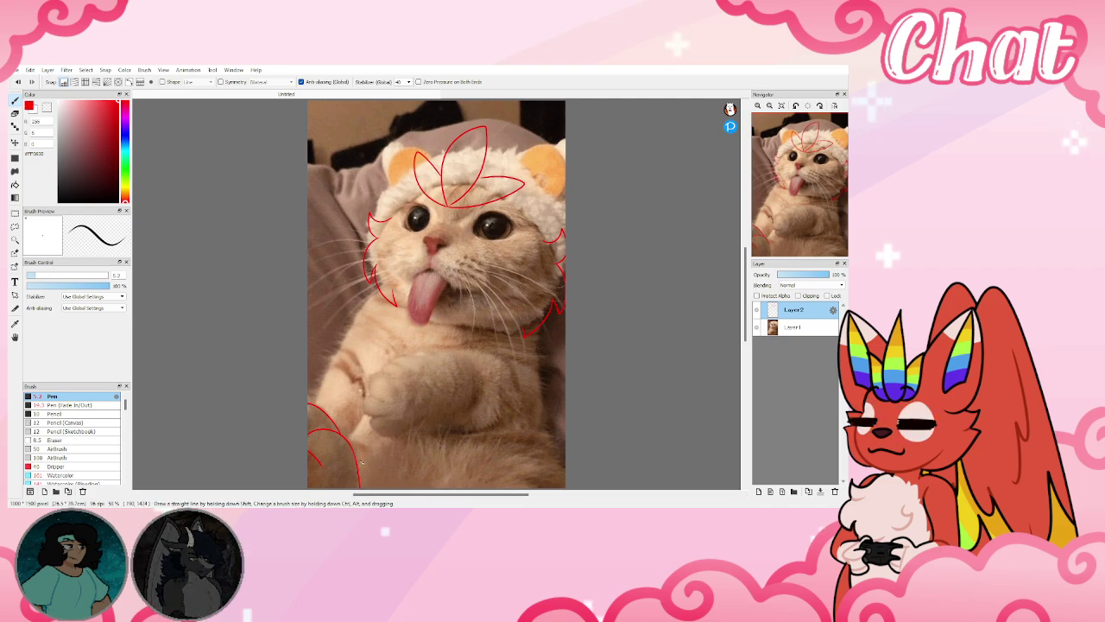
Sketch the red leg and belly curves across the photo's bottom edge, erasing and reshaping the line beneath the cat's forearm
left_click_drag(356, 464, 393, 437)
left_click_drag(530, 464, 544, 481)
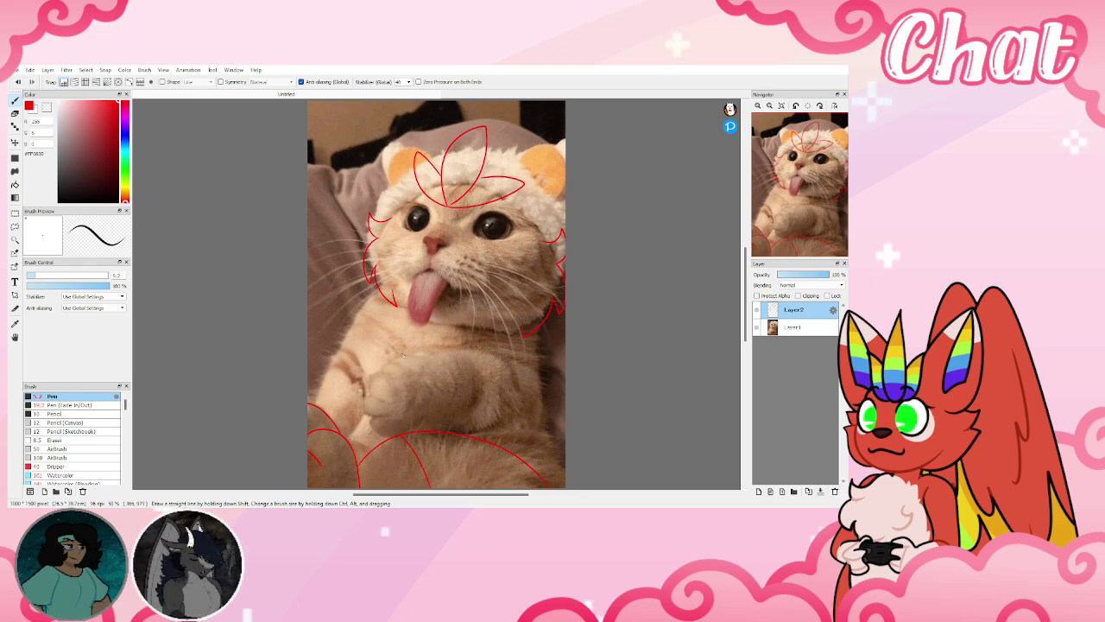
key("e")
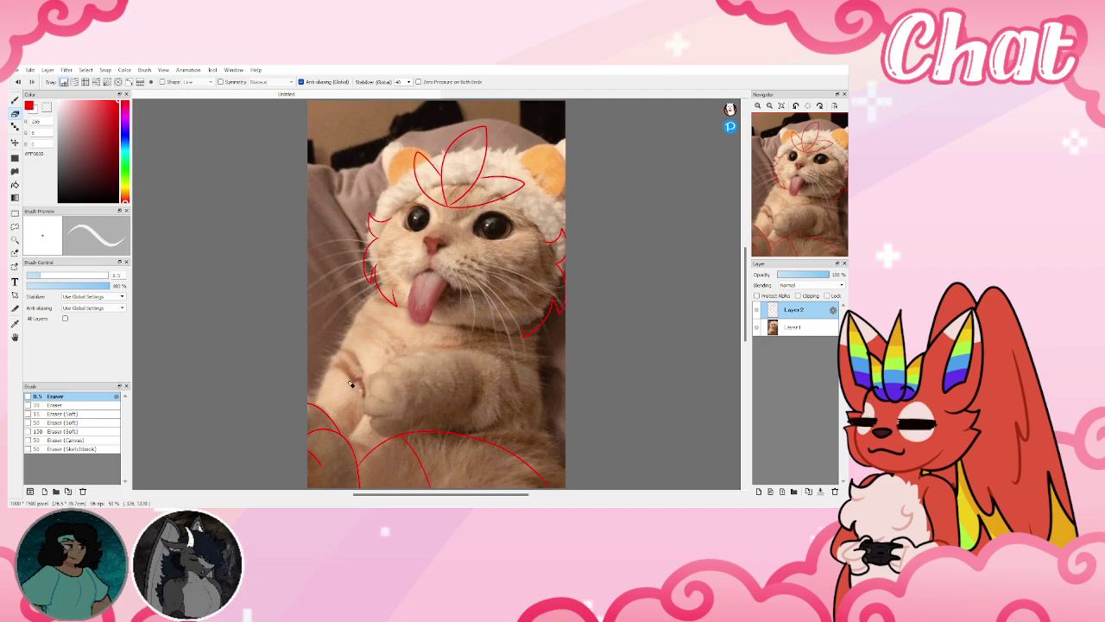
left_click(58, 275)
left_click_drag(58, 275, 63, 275)
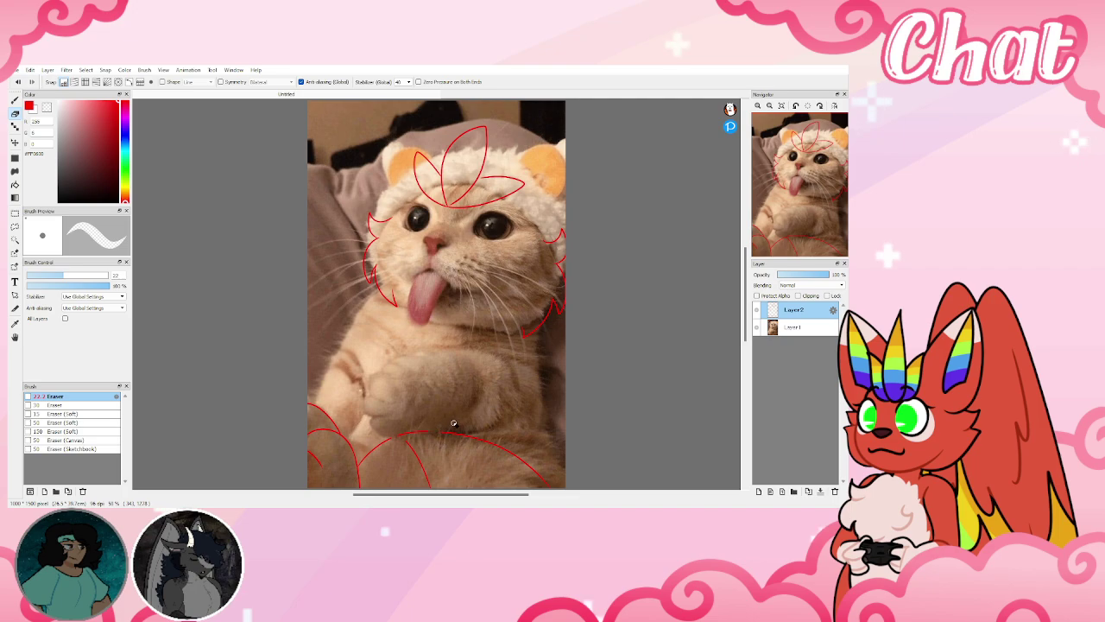
left_click_drag(439, 431, 395, 435)
key("b")
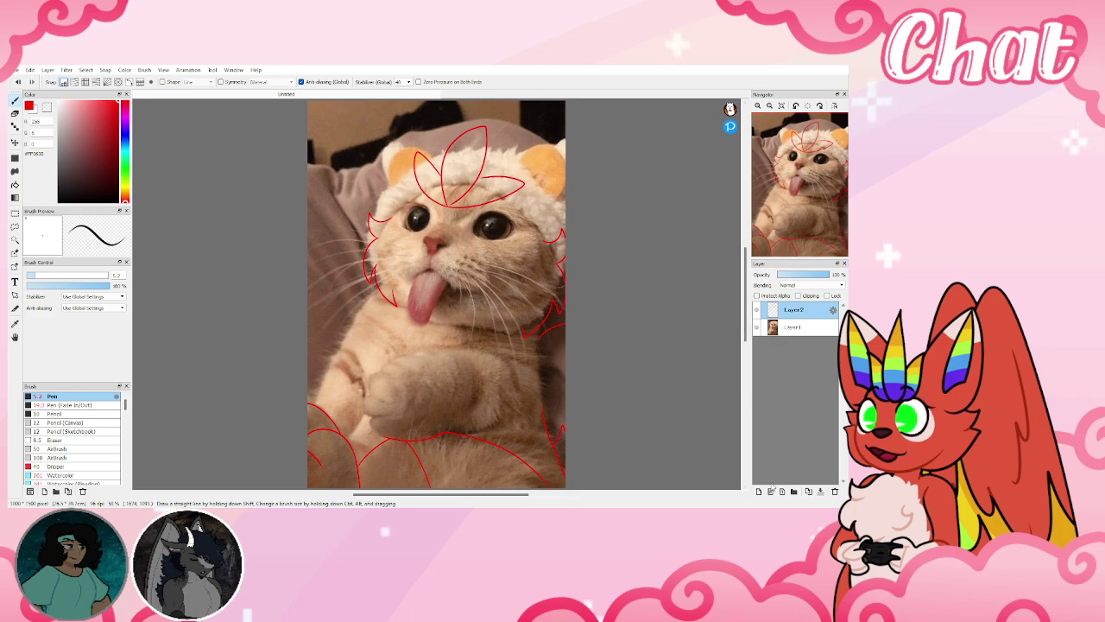
Add a layer above the red sketch and ink the three forehead tufts in black
left_click(759, 491)
left_click_drag(112, 149, 129, 208)
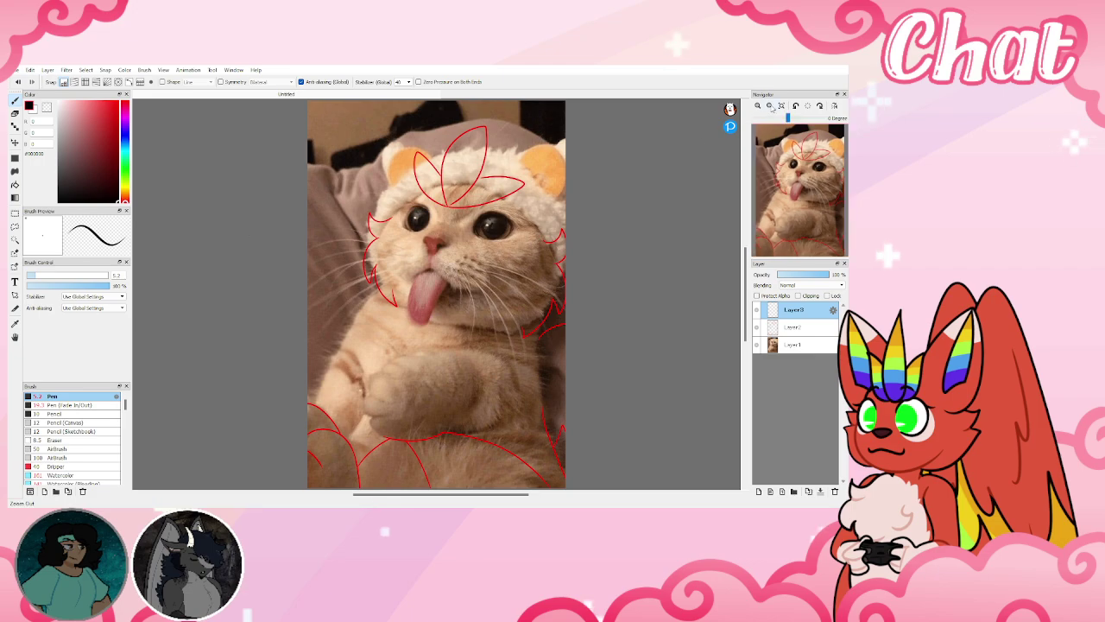
left_click(759, 104)
left_click(759, 105)
left_click_drag(430, 112, 420, 256)
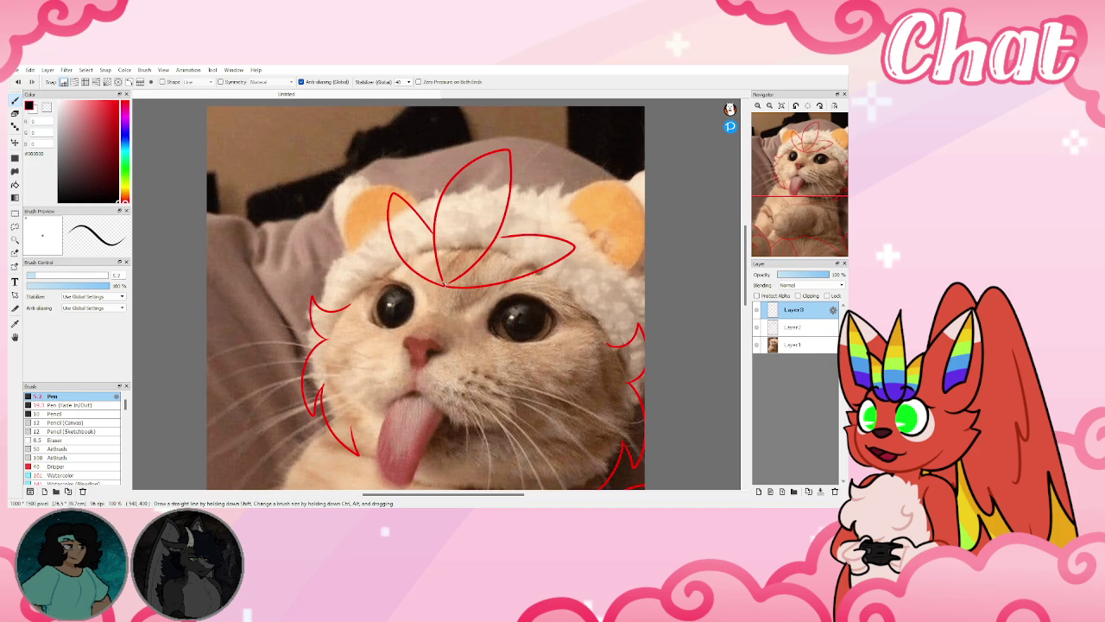
mouse_move(443, 284)
left_mouse_down()
mouse_move(441, 201)
mouse_move(507, 147)
mouse_move(515, 176)
mouse_move(501, 235)
mouse_move(474, 274)
mouse_move(446, 286)
mouse_move(503, 291)
mouse_move(577, 266)
mouse_move(579, 250)
mouse_move(510, 236)
left_mouse_up()
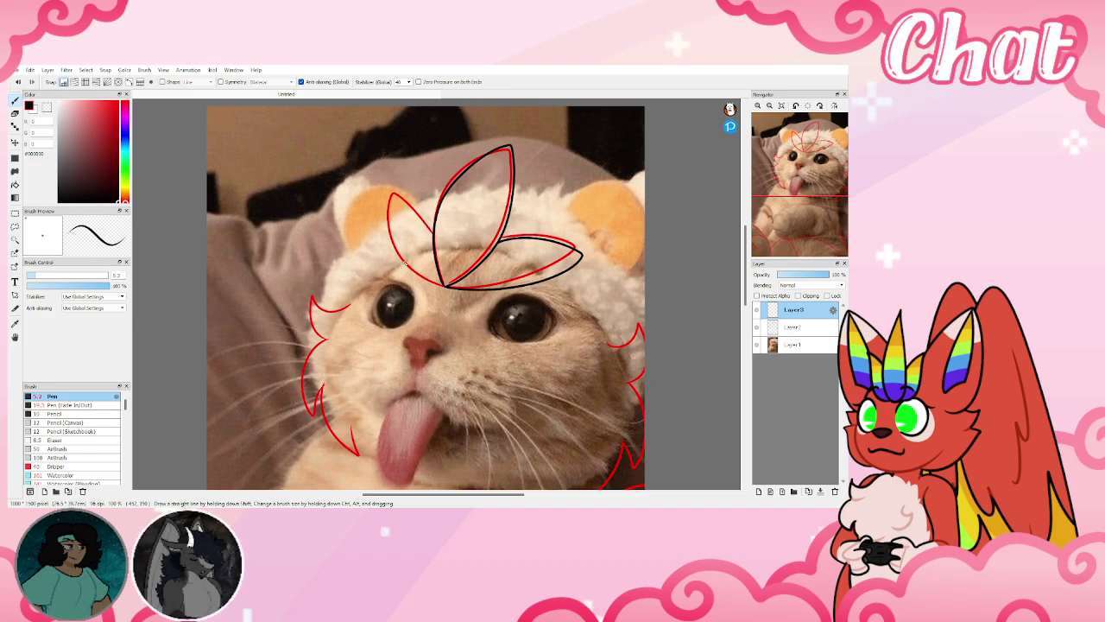
mouse_move(447, 289)
left_mouse_down()
mouse_move(414, 276)
mouse_move(389, 235)
mouse_move(391, 198)
left_mouse_up()
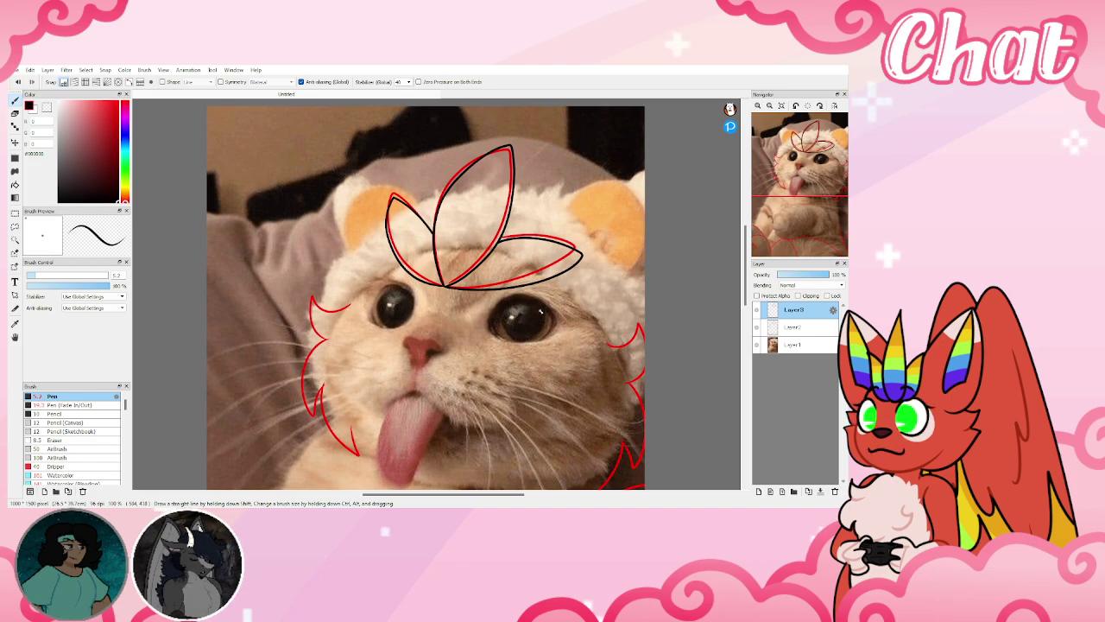
Fade the cat photo layer to 60% opacity and compare the sketch with and without the inked layer
left_click(794, 344)
left_click(798, 274)
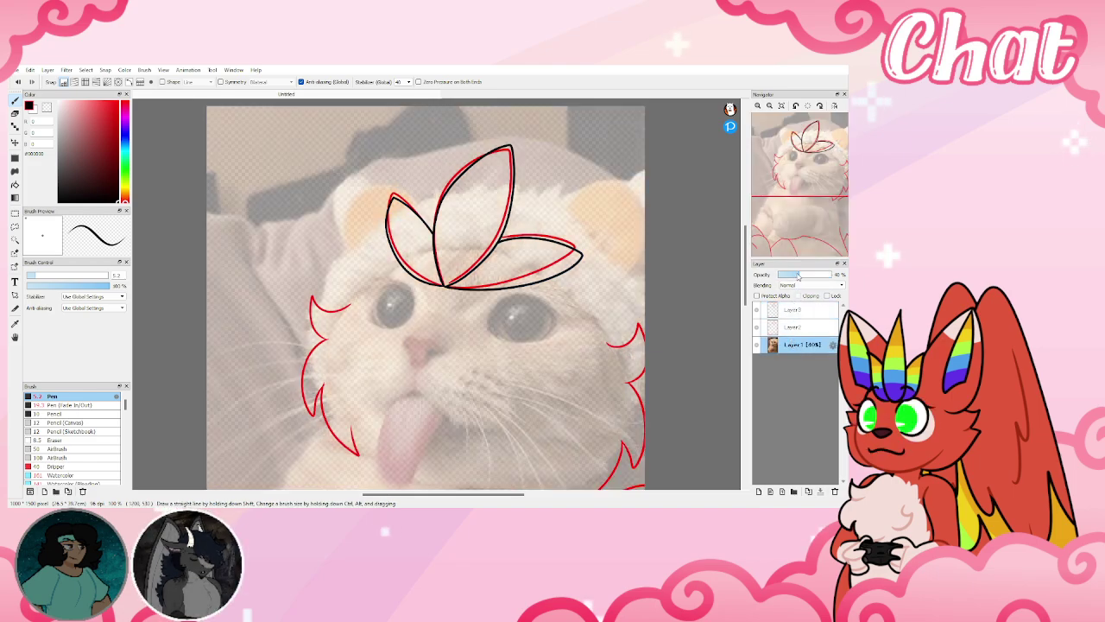
left_click_drag(796, 276, 807, 279)
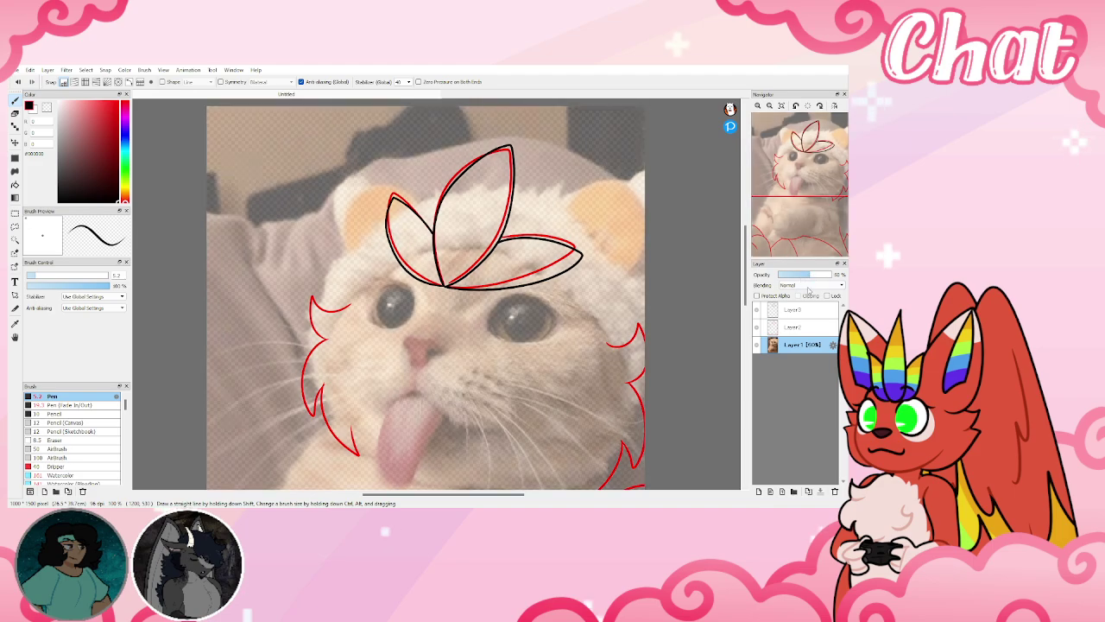
left_click(802, 310)
left_click(757, 310)
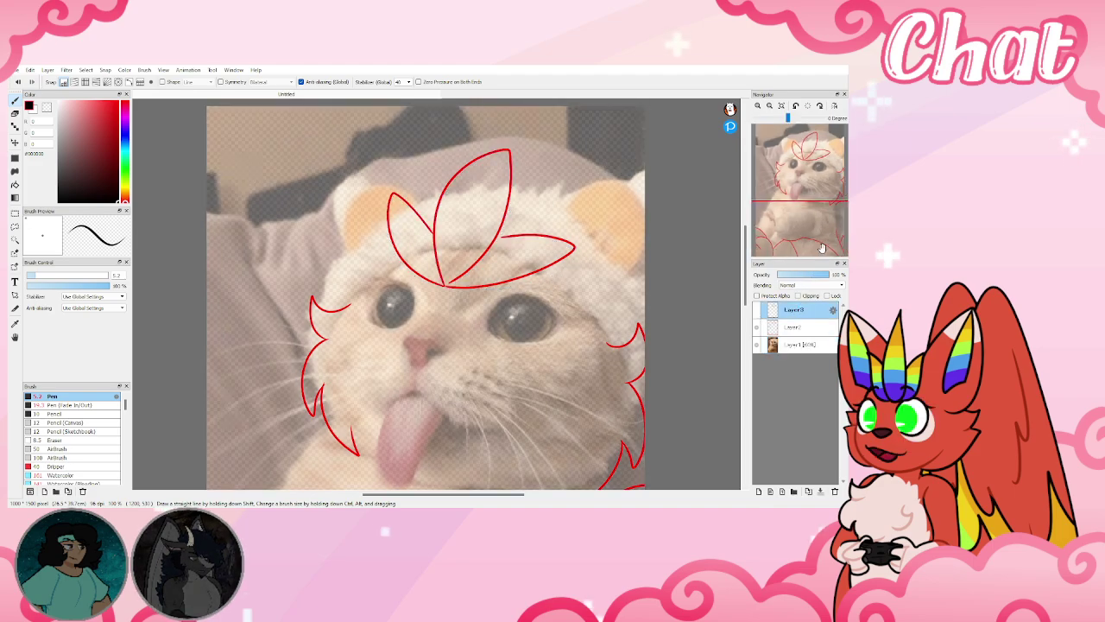
left_click(757, 311)
Ink the cheek fur along the photo's right edge, plus the cat's nose and mouth line, in black
left_click(811, 184)
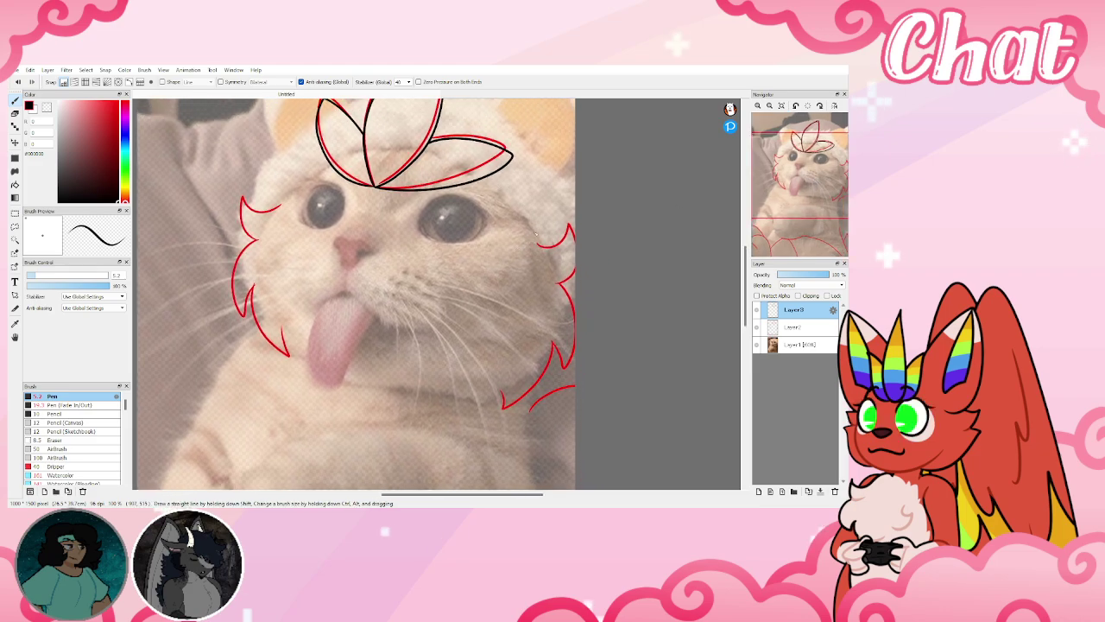
left_click_drag(535, 234, 568, 227)
mouse_move(558, 350)
left_mouse_down()
mouse_move(551, 342)
mouse_move(525, 397)
mouse_move(503, 412)
left_mouse_up()
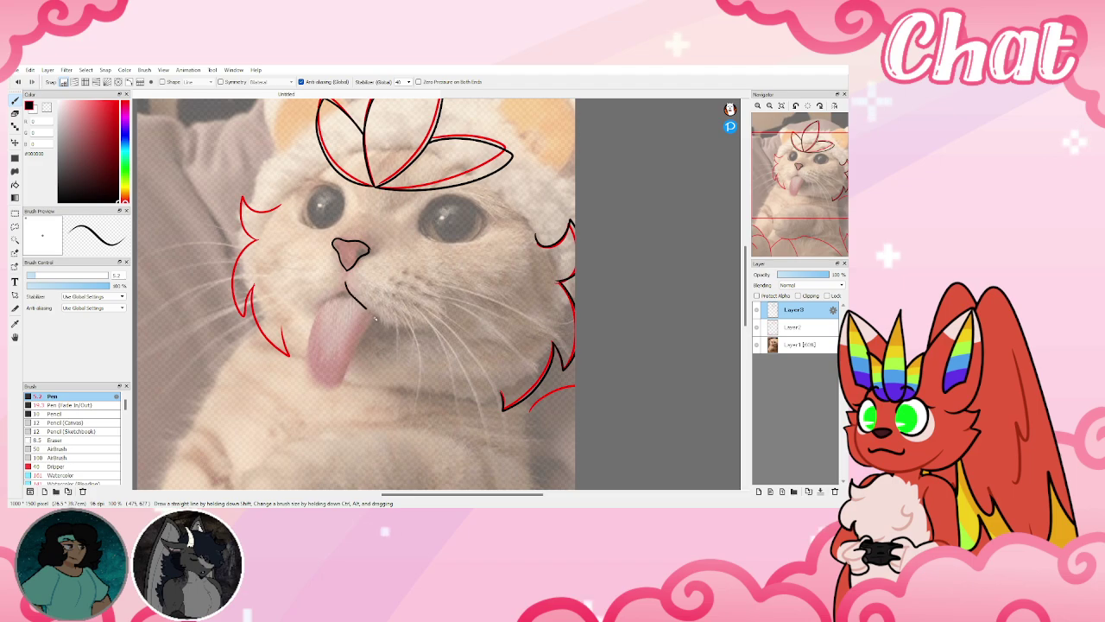
left_click_drag(400, 329, 438, 318)
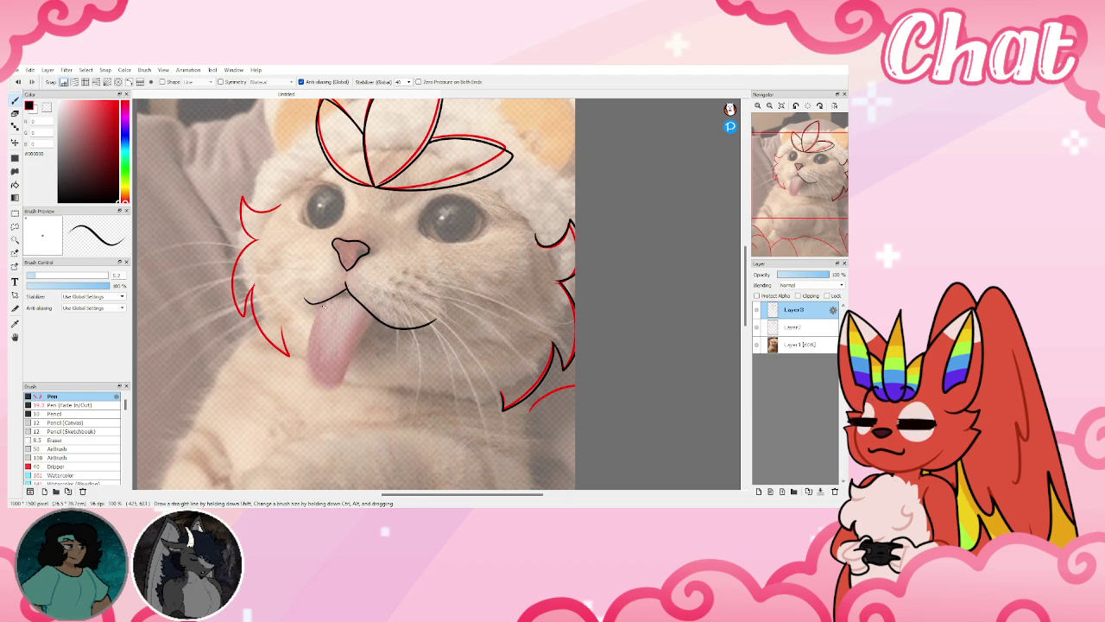
mouse_move(307, 347)
left_mouse_down()
mouse_move(322, 388)
mouse_move(341, 391)
mouse_move(369, 317)
left_mouse_up()
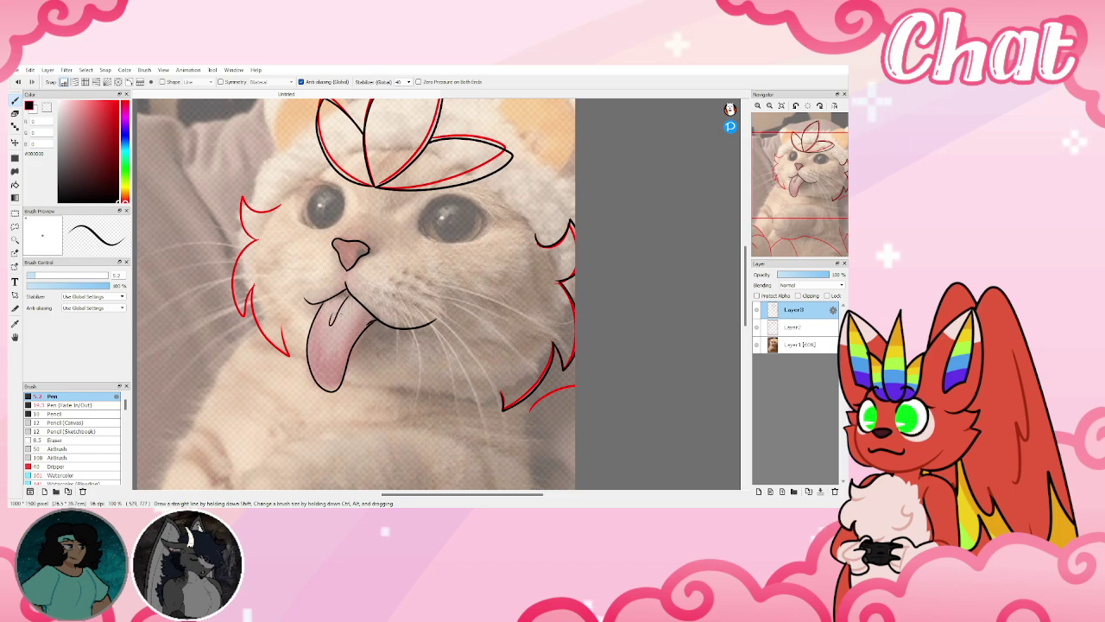
key("ctrl+z")
key("ctrl+z")
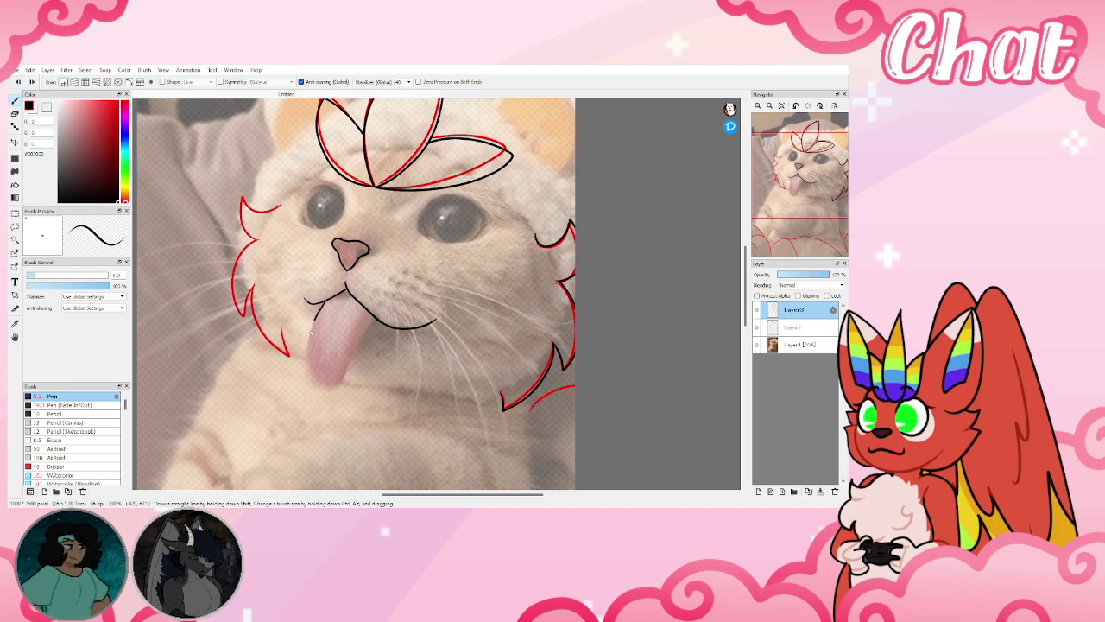
Ink the tongue's outline and centre crease, plus the uppermost fur tuft on the photo's left cheek, in black
mouse_move(312, 319)
left_mouse_down()
mouse_move(307, 355)
mouse_move(325, 385)
left_mouse_up()
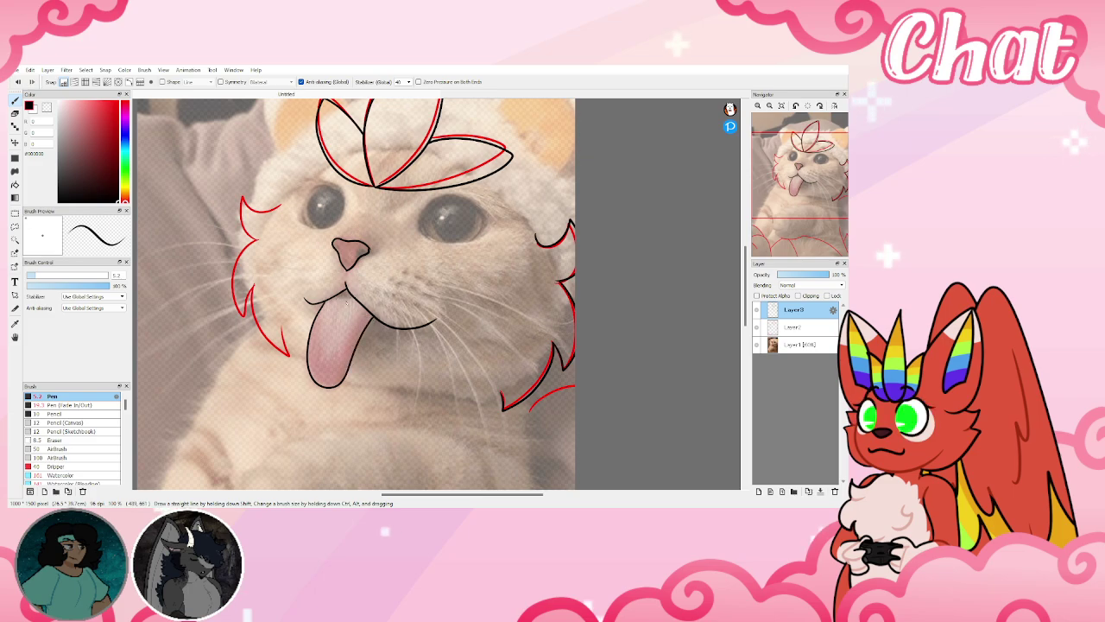
left_click_drag(346, 303, 335, 339)
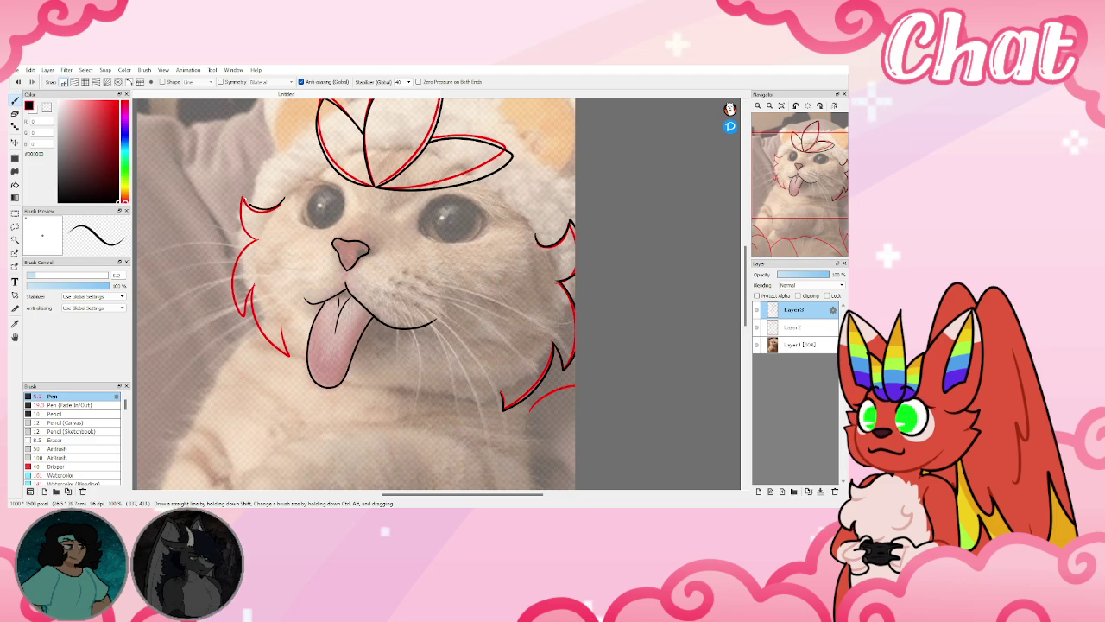
left_click_drag(282, 204, 242, 198)
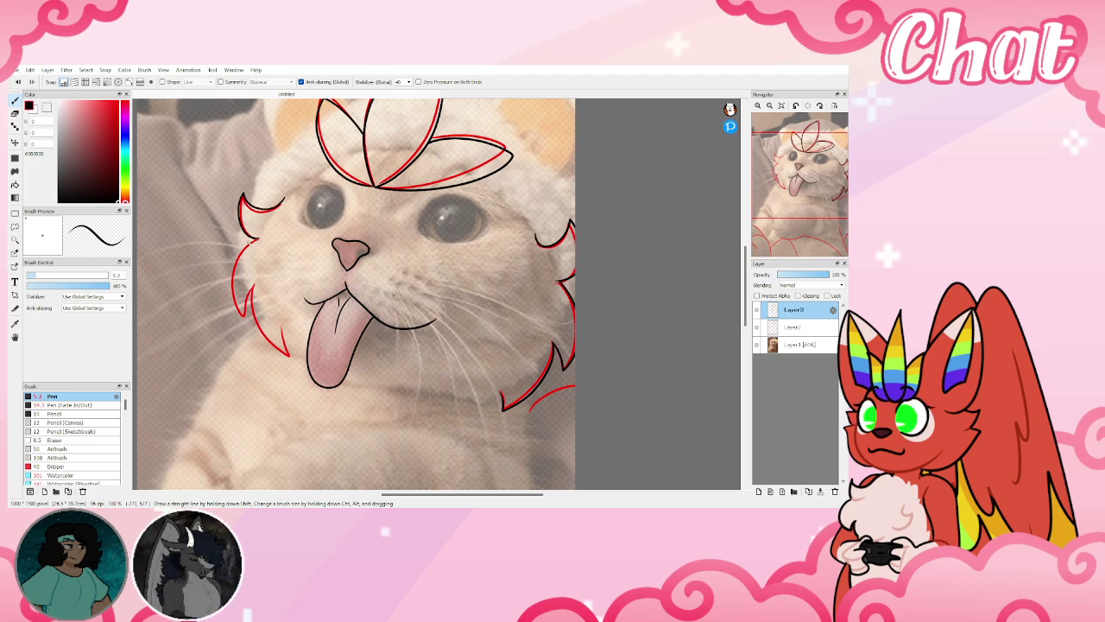
Ink the lower fur tufts on the photo's left cheek and the raised paw with its rounded fingers in black
mouse_move(249, 243)
left_mouse_down()
mouse_move(239, 309)
mouse_move(246, 320)
mouse_move(253, 285)
mouse_move(245, 316)
mouse_move(288, 357)
left_mouse_up()
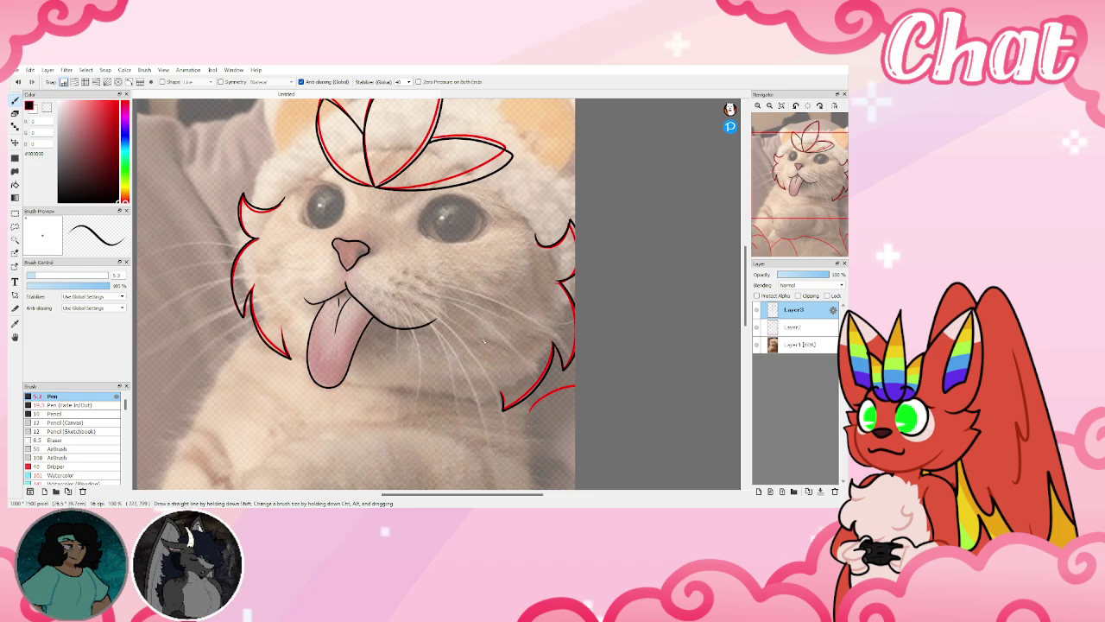
left_click_drag(795, 183, 800, 213)
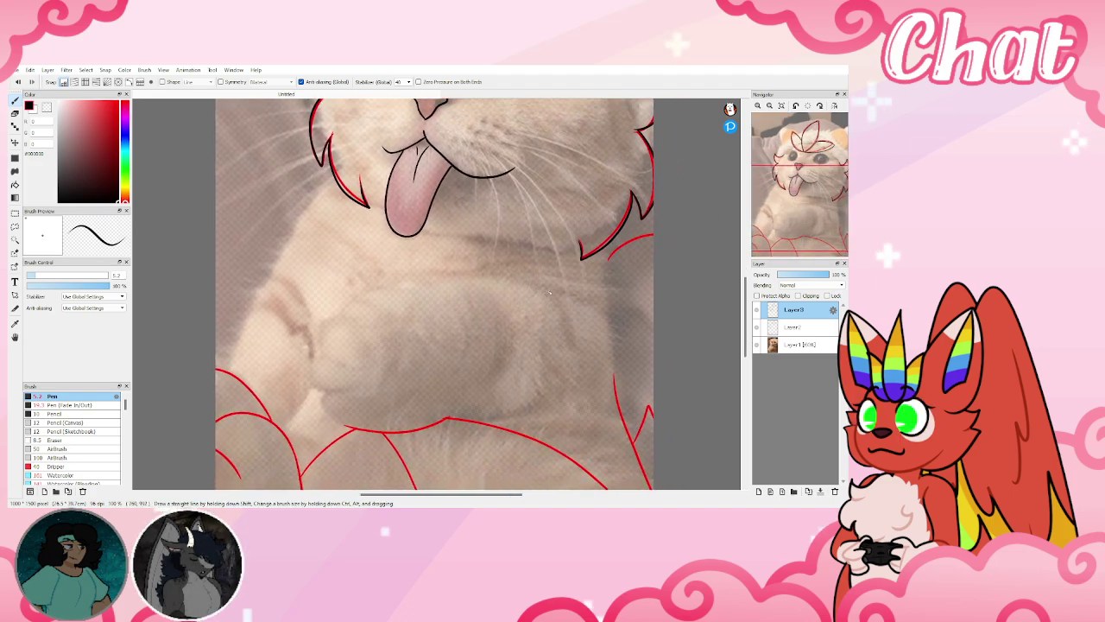
mouse_move(546, 291)
left_mouse_down()
mouse_move(453, 274)
mouse_move(367, 283)
mouse_move(308, 350)
mouse_move(350, 386)
mouse_move(377, 390)
left_mouse_up()
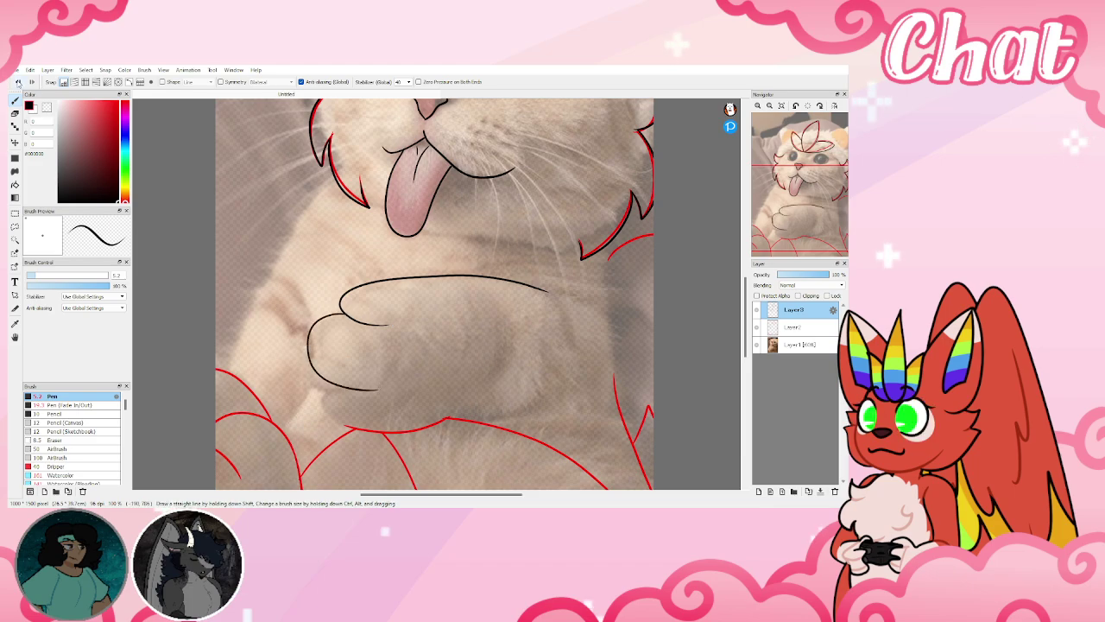
left_click(17, 82)
mouse_move(321, 318)
left_mouse_down()
mouse_move(320, 347)
mouse_move(345, 366)
mouse_move(393, 359)
left_mouse_up()
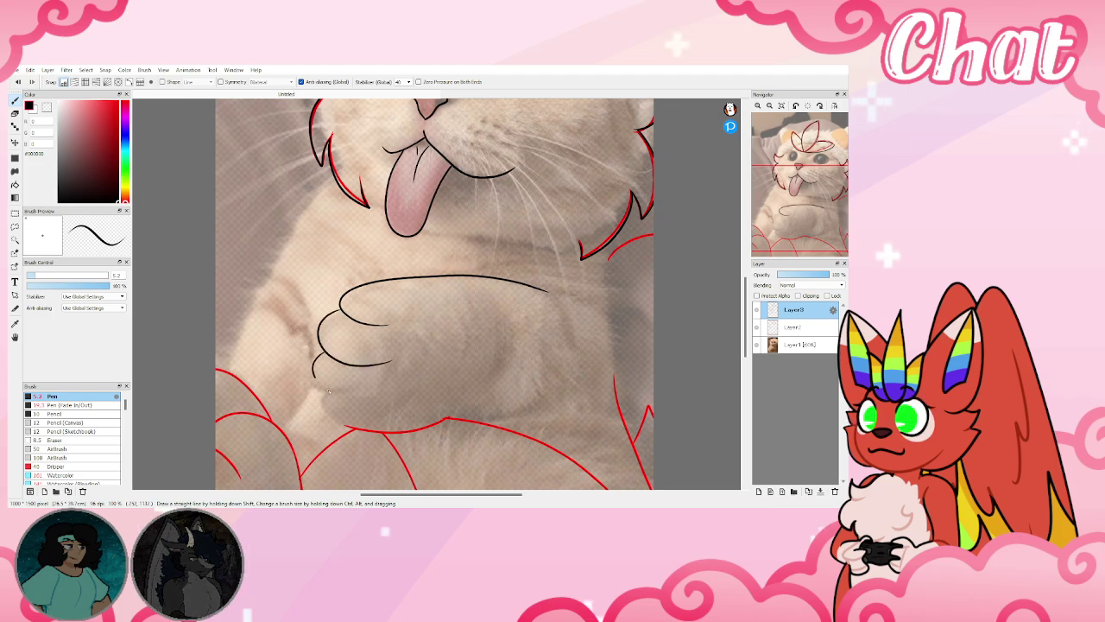
mouse_move(328, 391)
left_mouse_down()
mouse_move(362, 399)
mouse_move(354, 429)
mouse_move(412, 432)
mouse_move(575, 391)
mouse_move(597, 374)
left_mouse_up()
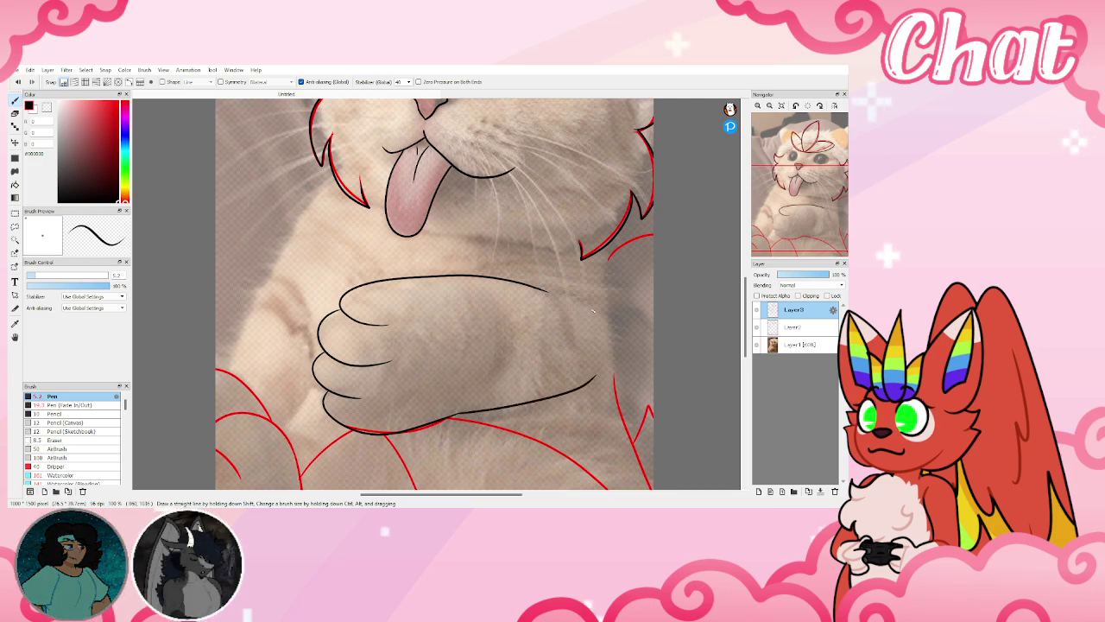
Ink the torso's right edge and the leg and thigh curves along the bottom of the drawing in black
mouse_move(663, 229)
left_mouse_down()
mouse_move(667, 191)
mouse_move(593, 181)
mouse_move(545, 312)
mouse_move(555, 367)
left_mouse_up()
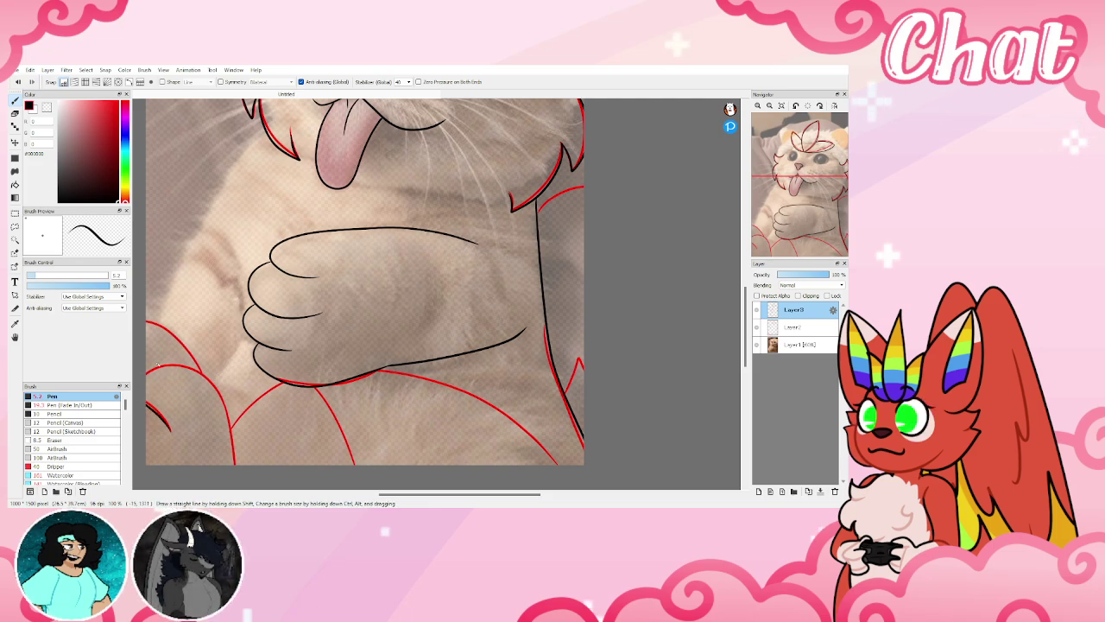
mouse_move(145, 362)
left_mouse_down()
mouse_move(210, 378)
mouse_move(240, 464)
left_mouse_up()
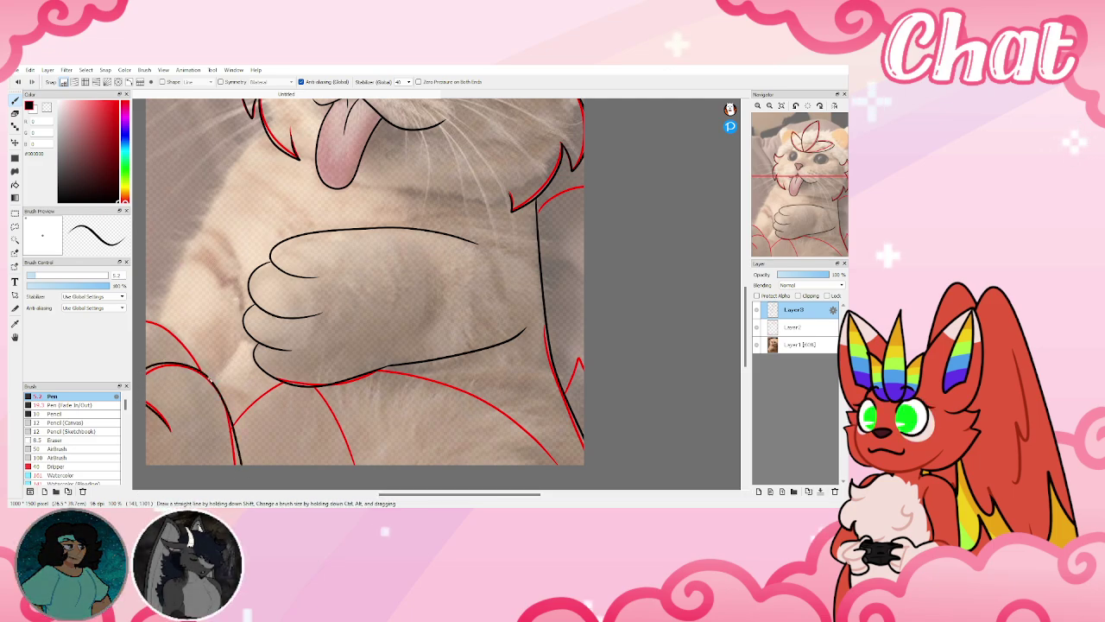
left_click_drag(201, 372, 177, 334)
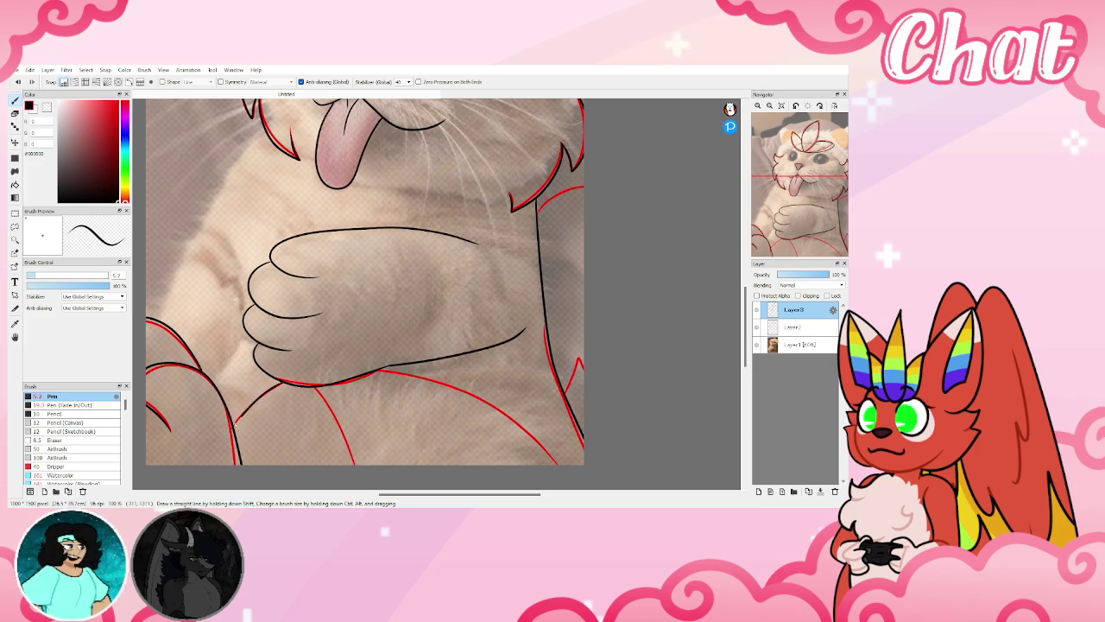
mouse_move(380, 370)
left_mouse_down()
mouse_move(457, 389)
mouse_move(554, 471)
left_mouse_up()
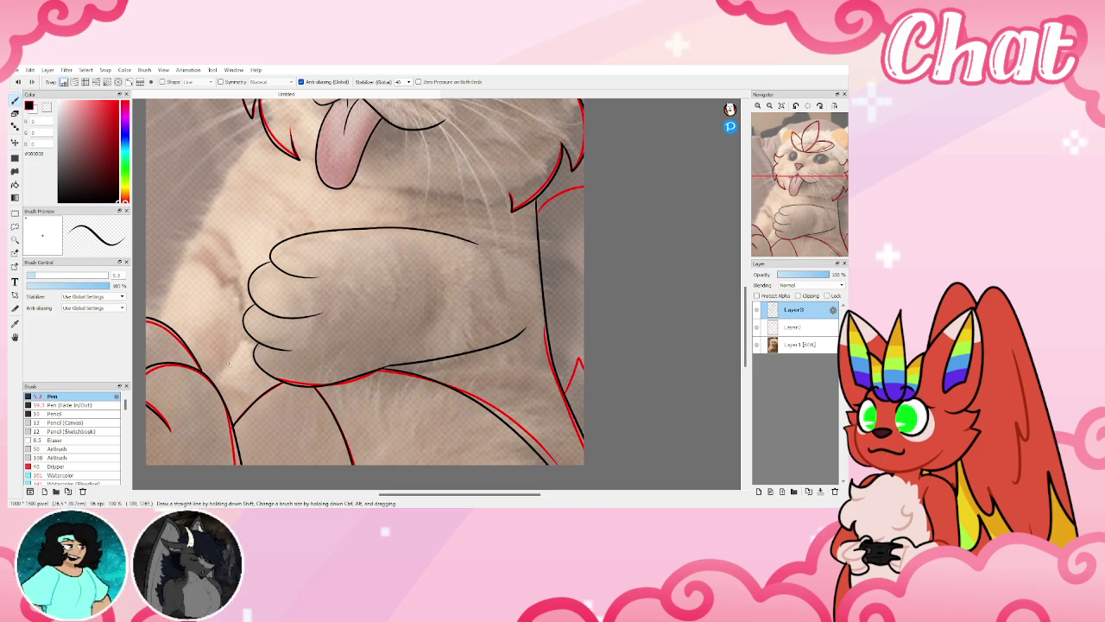
Ink both edges of the left arm and the shoulder and chest fur above it in black
left_click_drag(217, 374, 240, 295)
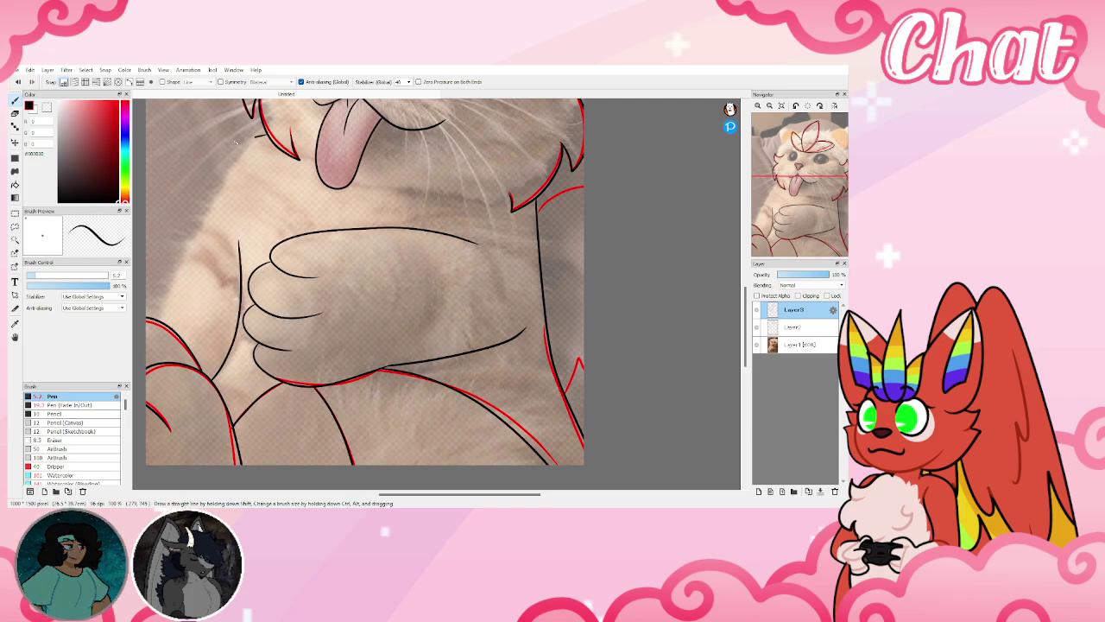
mouse_move(221, 158)
left_mouse_down()
mouse_move(203, 180)
mouse_move(206, 211)
mouse_move(262, 252)
left_mouse_up()
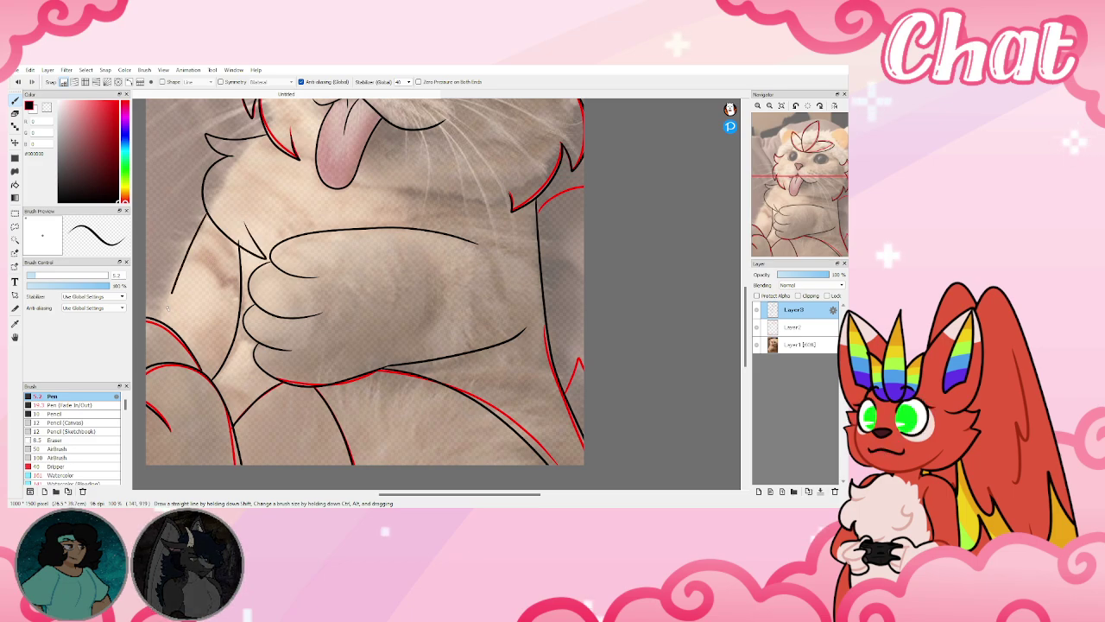
left_click_drag(172, 294, 147, 317)
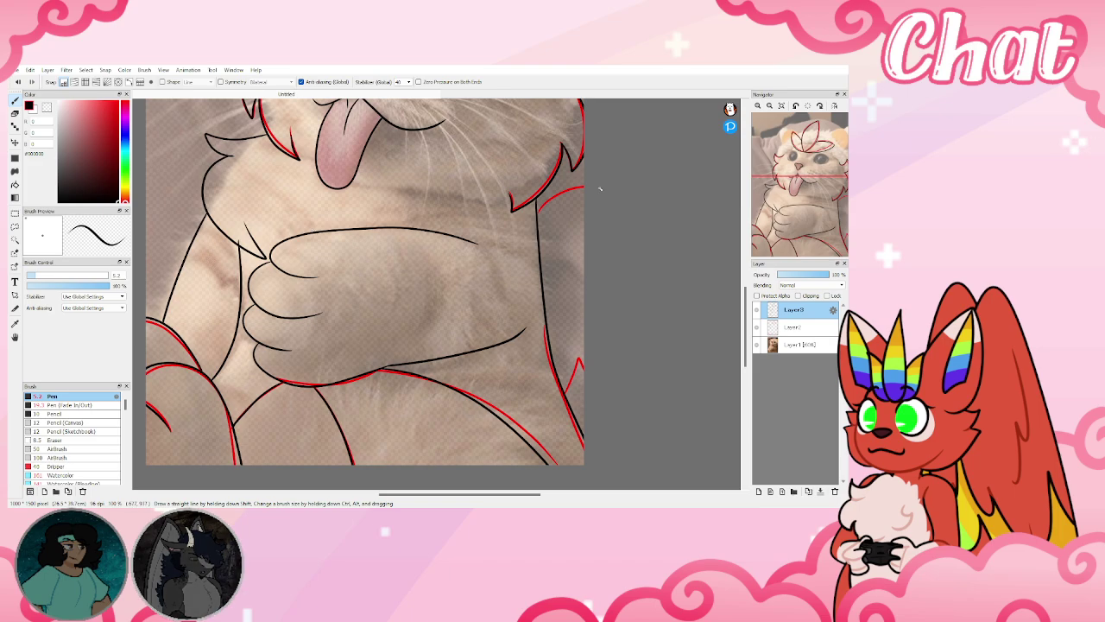
Hide the red sketch layer and fit the whole drawing in view to check the black line art
left_click_drag(600, 188, 635, 404)
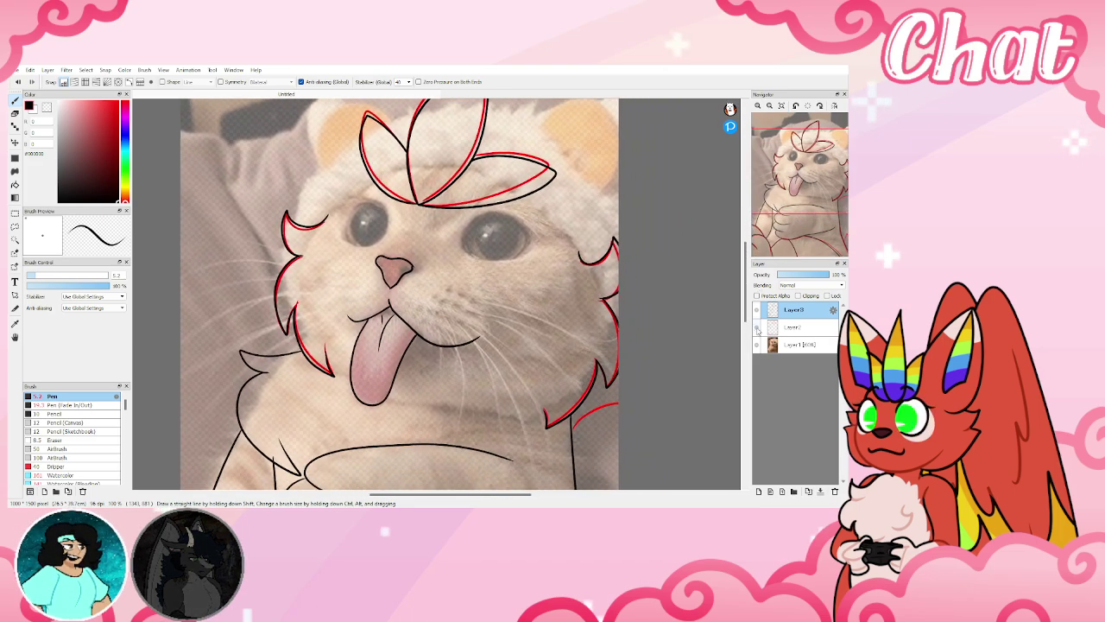
left_click(757, 329)
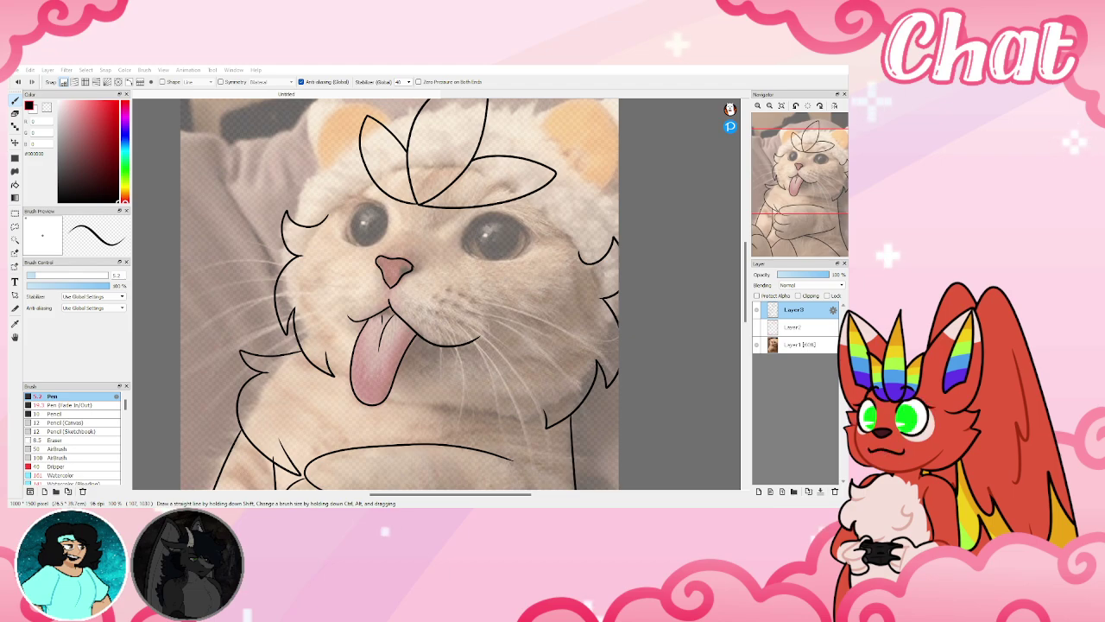
left_click(781, 106)
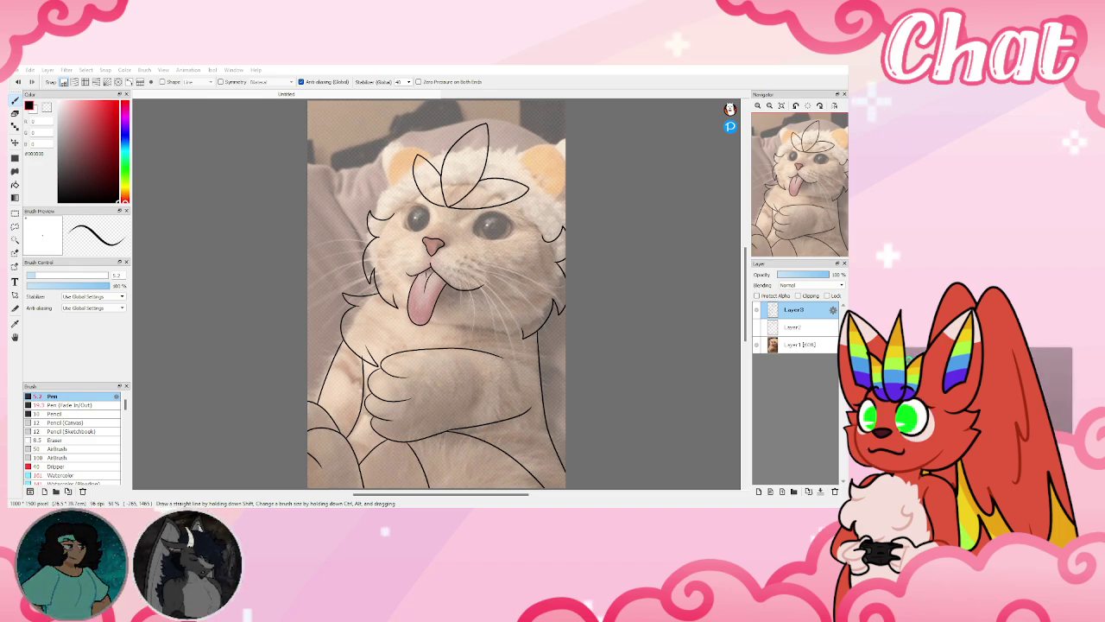
Pick the mouth's crimson from the reference sheet, hide the cat photo, and fill the tongue on a new layer below the line art
left_click(332, 91)
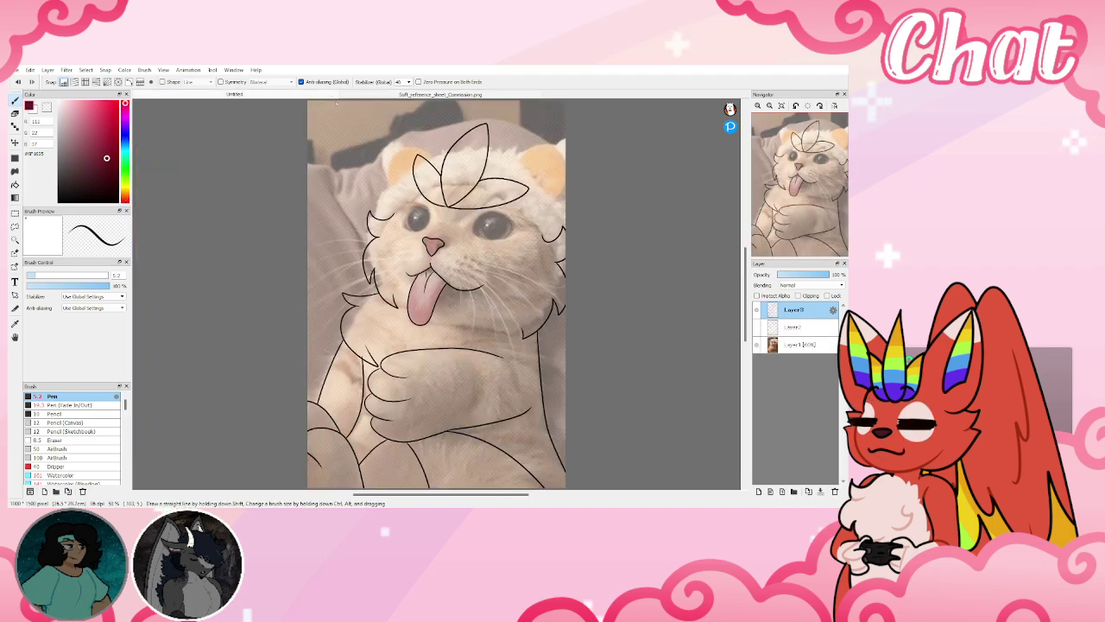
left_click(423, 90)
left_click(261, 95)
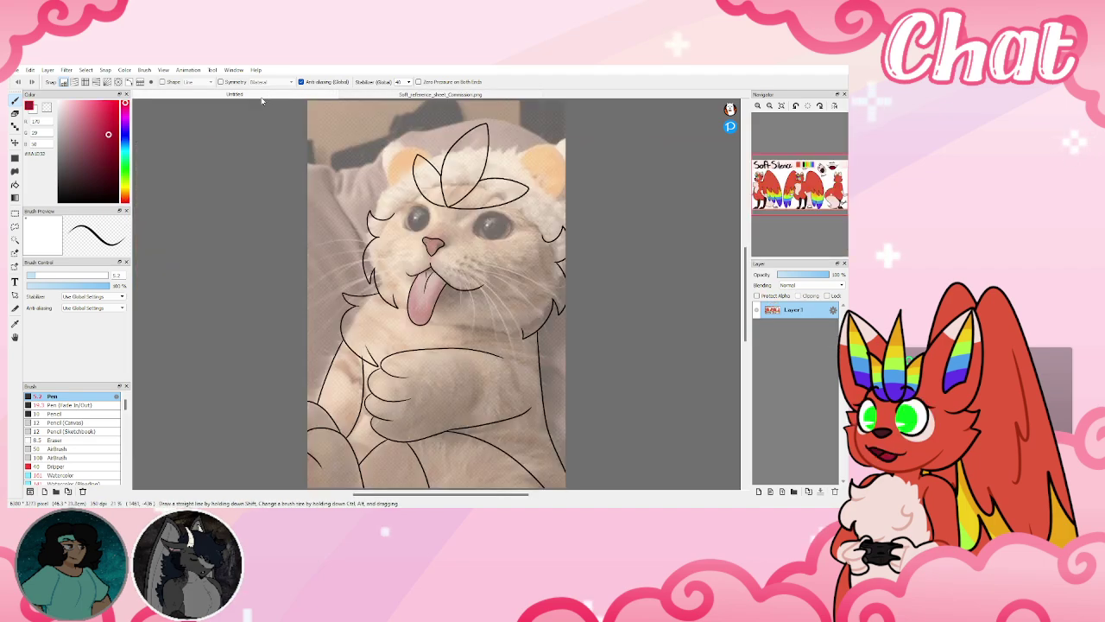
left_click(15, 185)
left_click(757, 346)
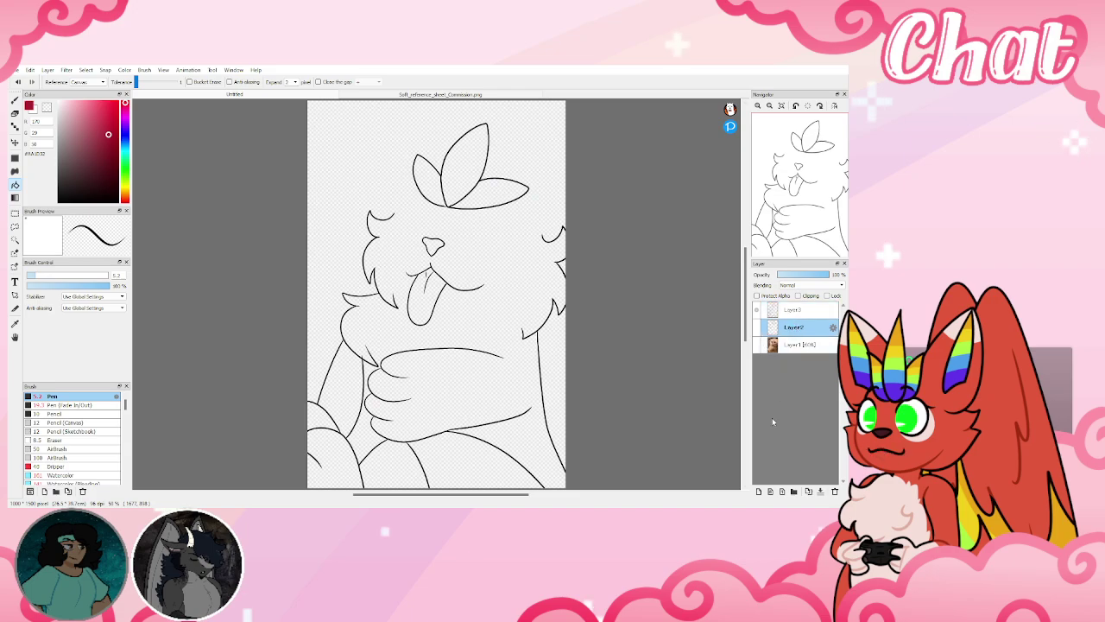
left_click(758, 490)
left_click(436, 292)
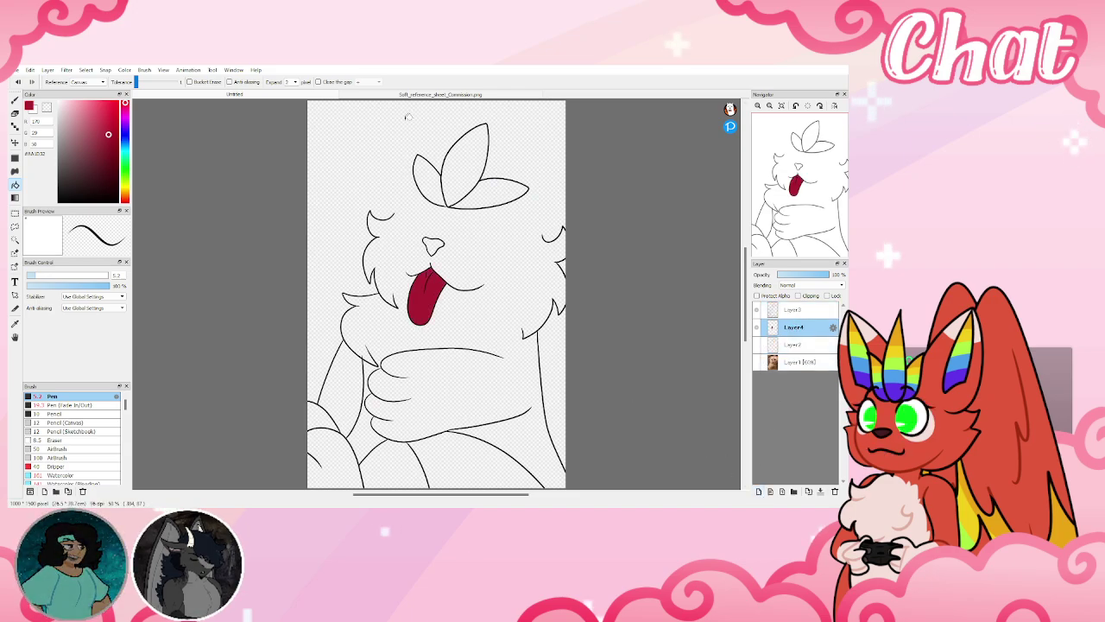
Pick the legs' dark brown from the reference sheet and fill the nose and the lower leg shapes
left_click(423, 93)
left_click(478, 393, "alt")
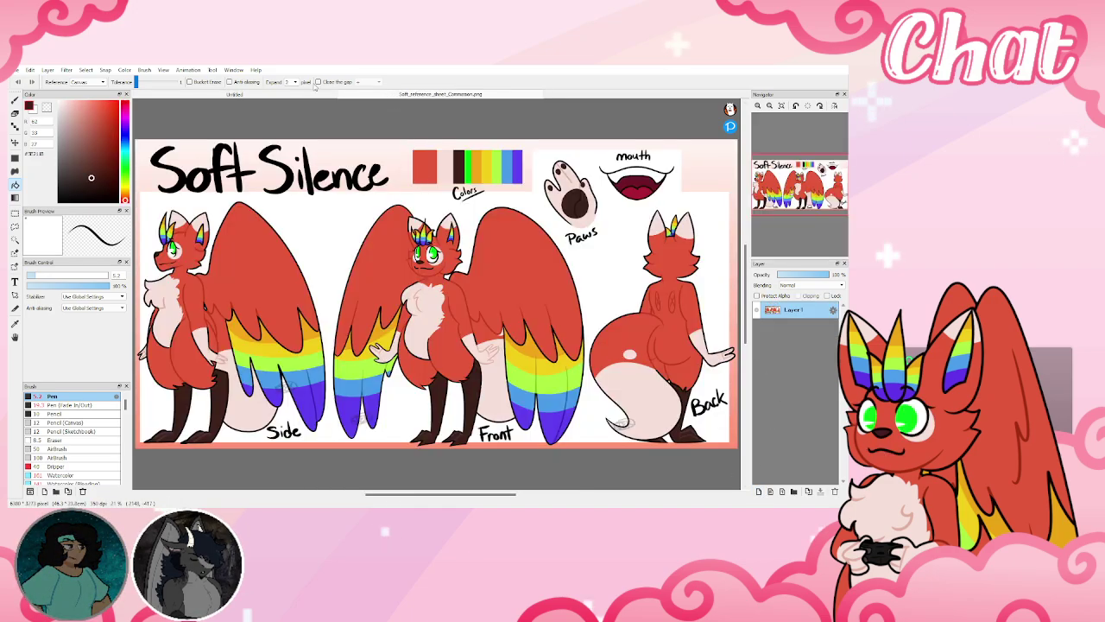
left_click(234, 93)
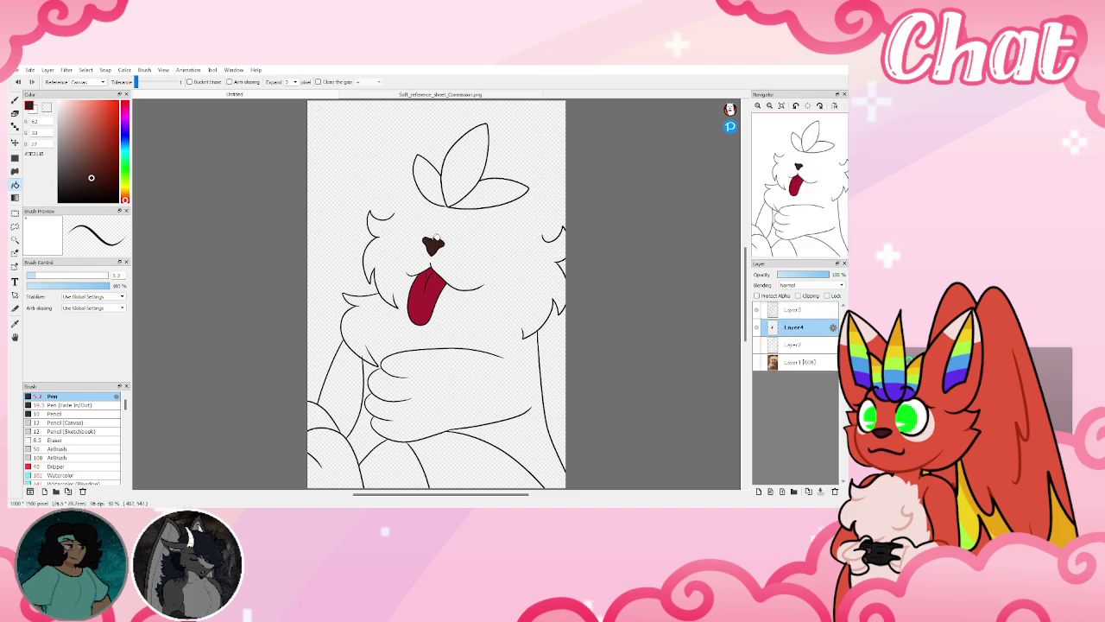
left_click(325, 415)
left_click(333, 462)
left_click(389, 464)
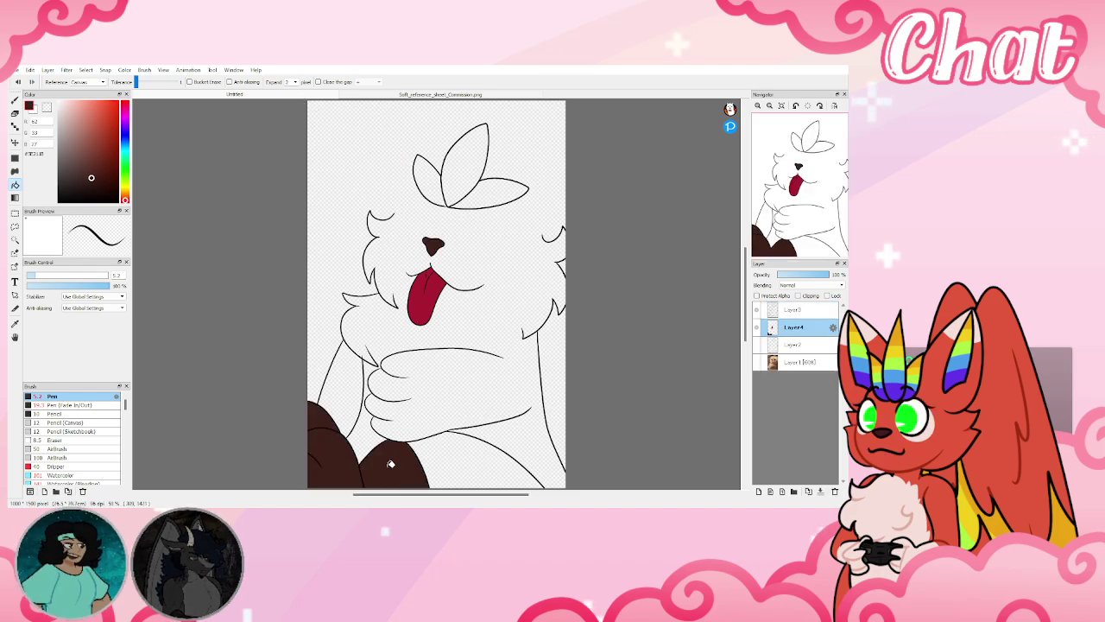
Pick the wing's red from the reference sheet and, with the cat photo hidden, fill the left arm and the thigh
left_click(757, 363)
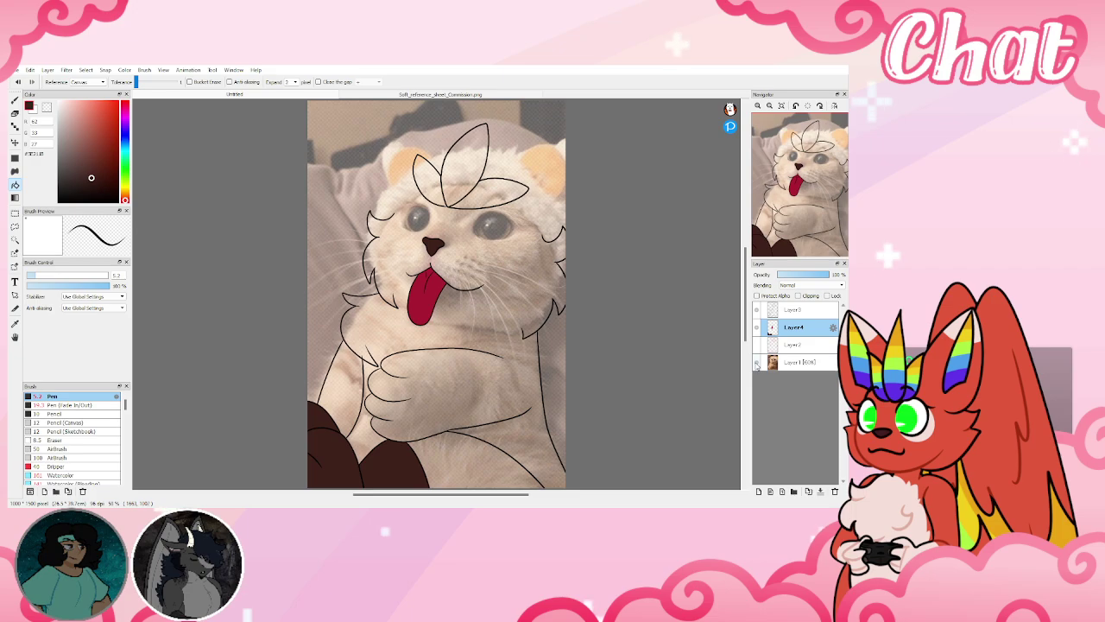
left_click(403, 94)
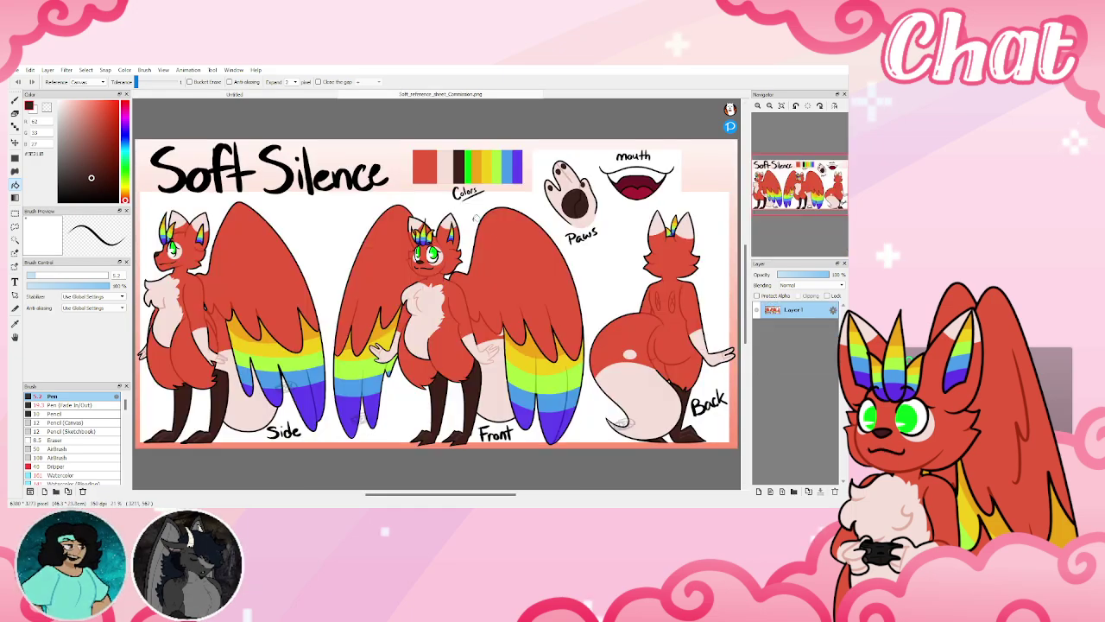
right_click(473, 215)
left_click(319, 95)
left_click(757, 362)
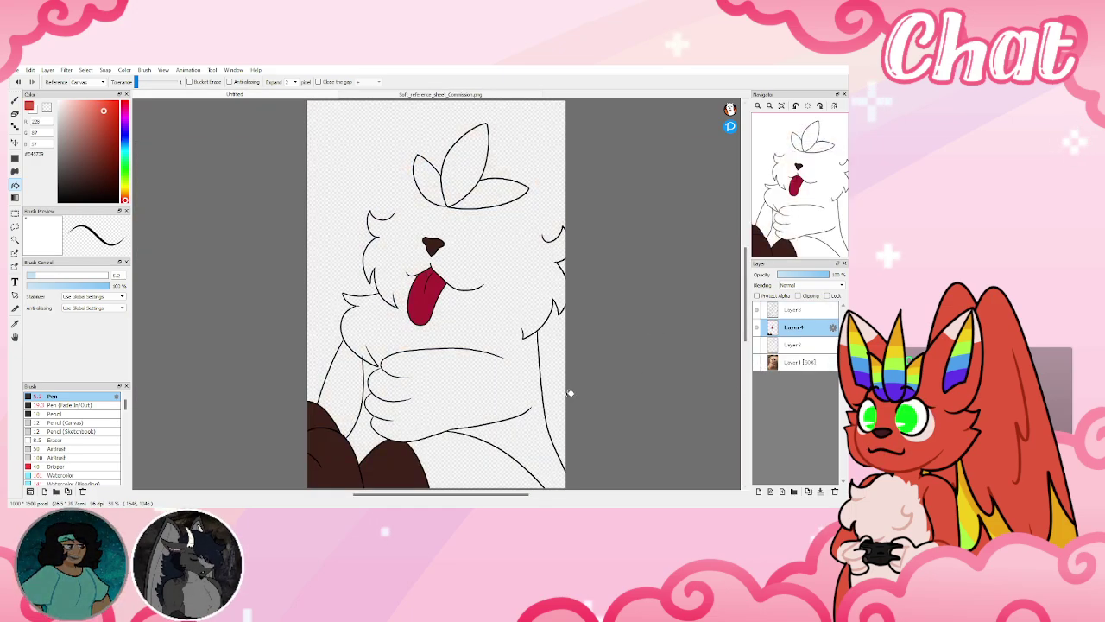
left_click(485, 455)
left_click(338, 401)
left_click(315, 393)
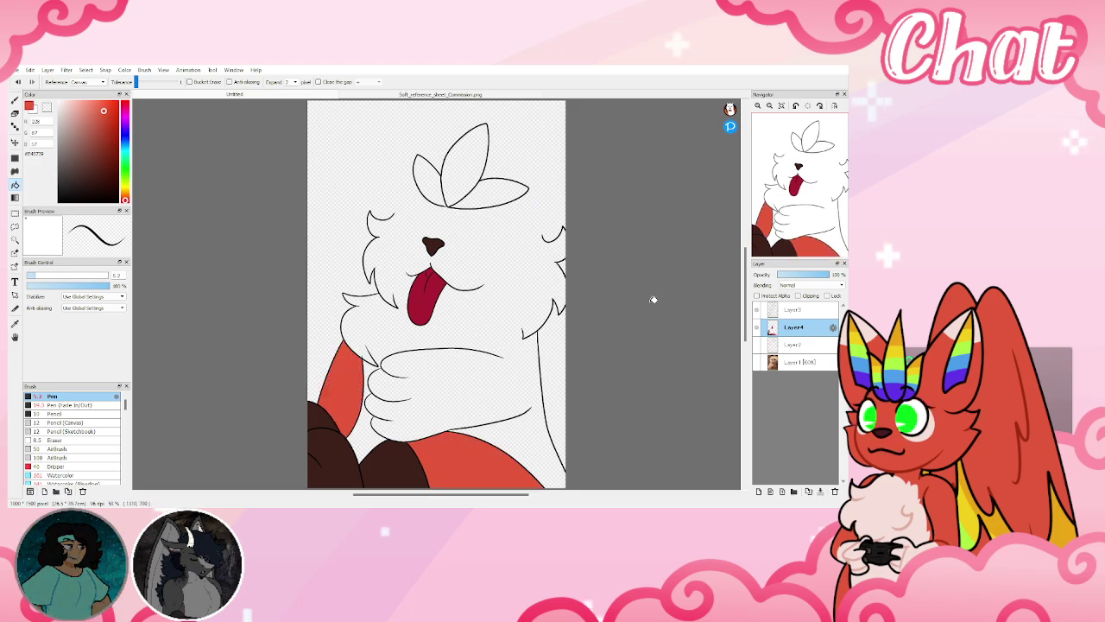
Show the cat photo and draw red head contour lines joining the cheek fur to the forehead tufts on both sides
left_click(758, 363)
key("b")
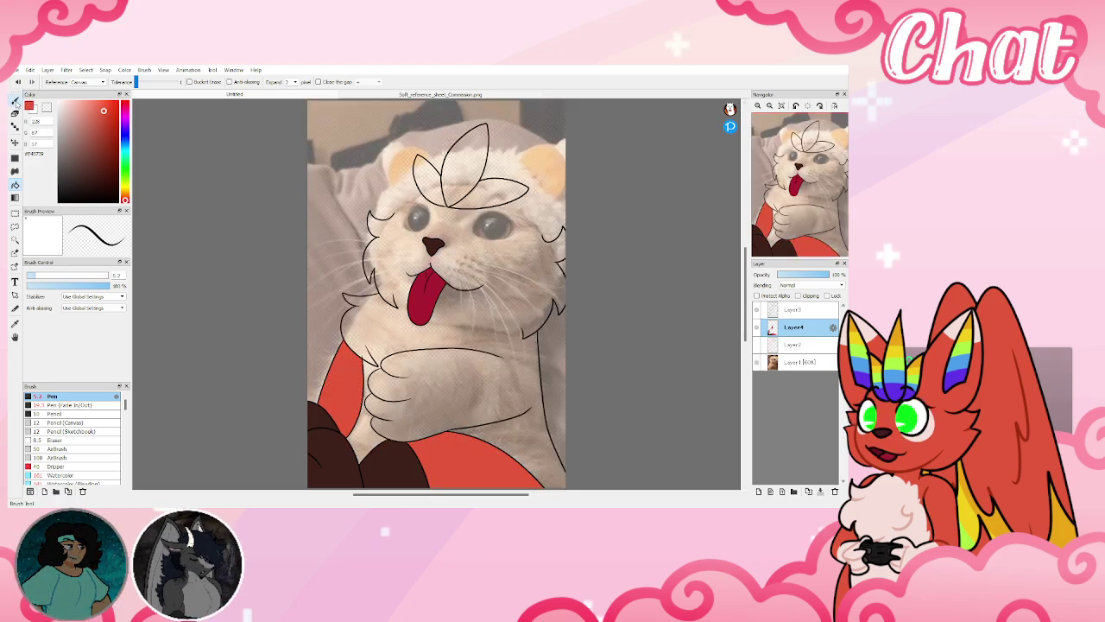
scroll(434, 205, "up", 4)
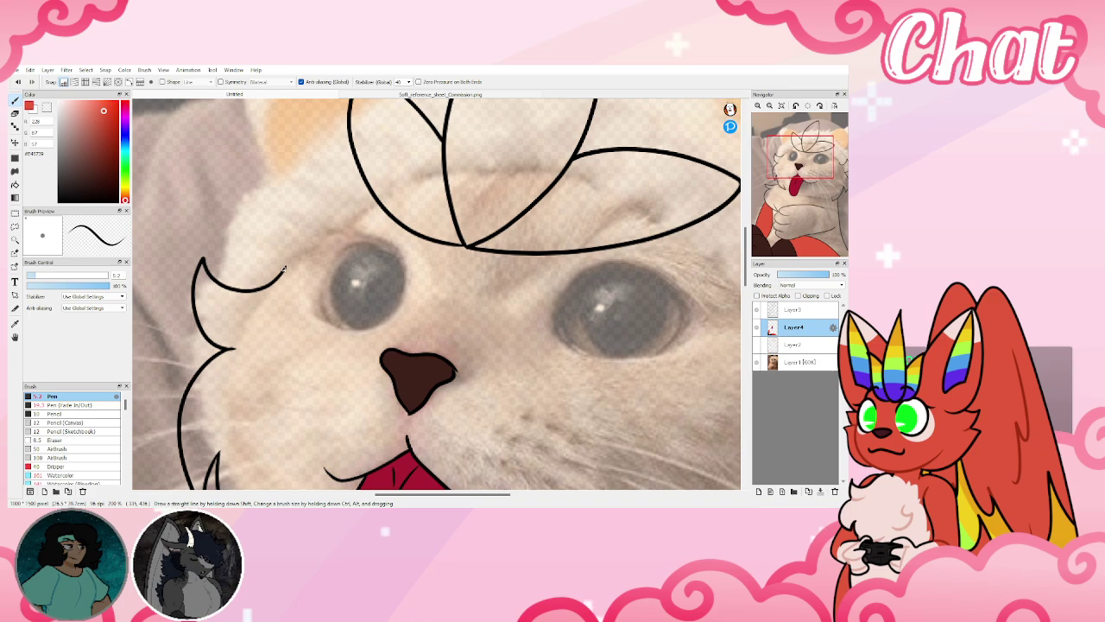
left_click_drag(285, 268, 382, 204)
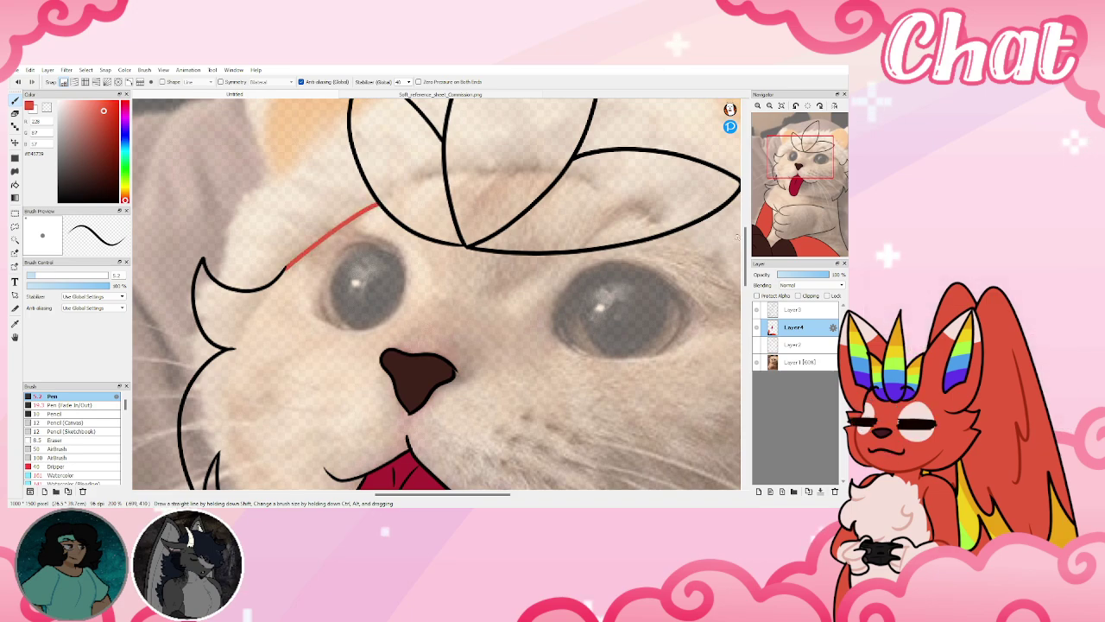
mouse_move(681, 231)
left_mouse_down()
mouse_move(464, 125)
mouse_move(450, 142)
left_mouse_up()
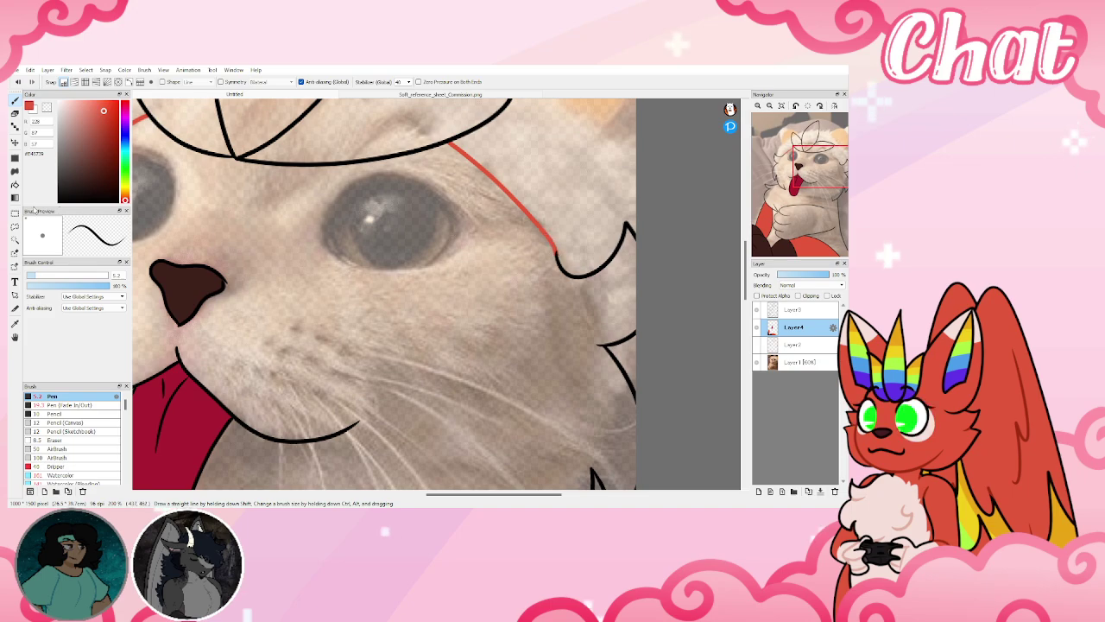
Outline both eyes in black over the cat's eyes on the line art layer
left_click(778, 310)
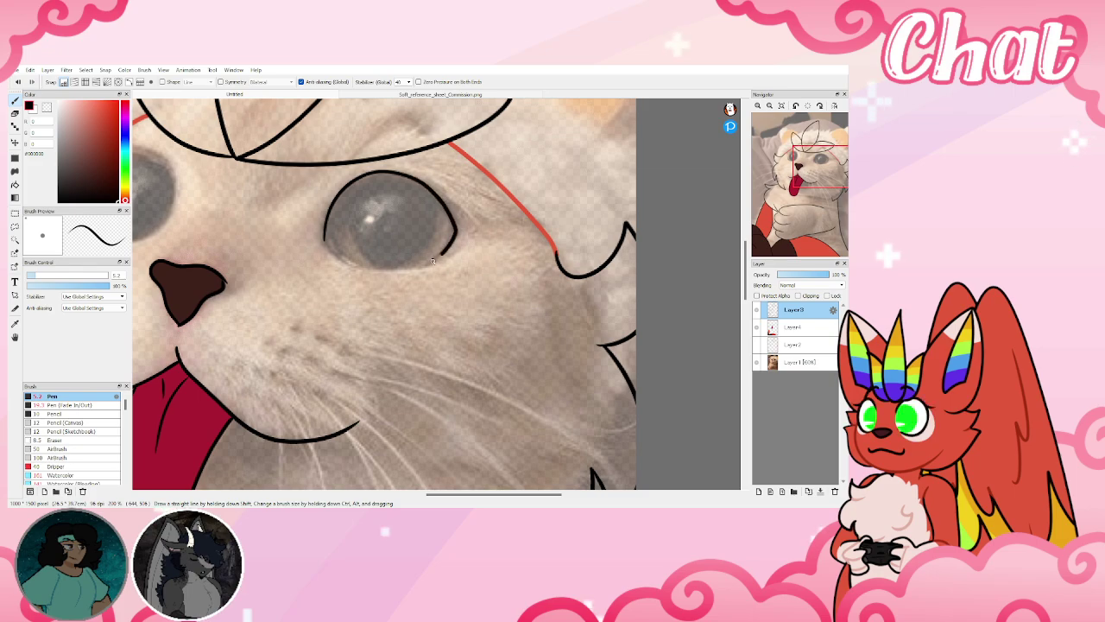
left_click_drag(399, 272, 324, 242)
left_click_drag(799, 169, 790, 161)
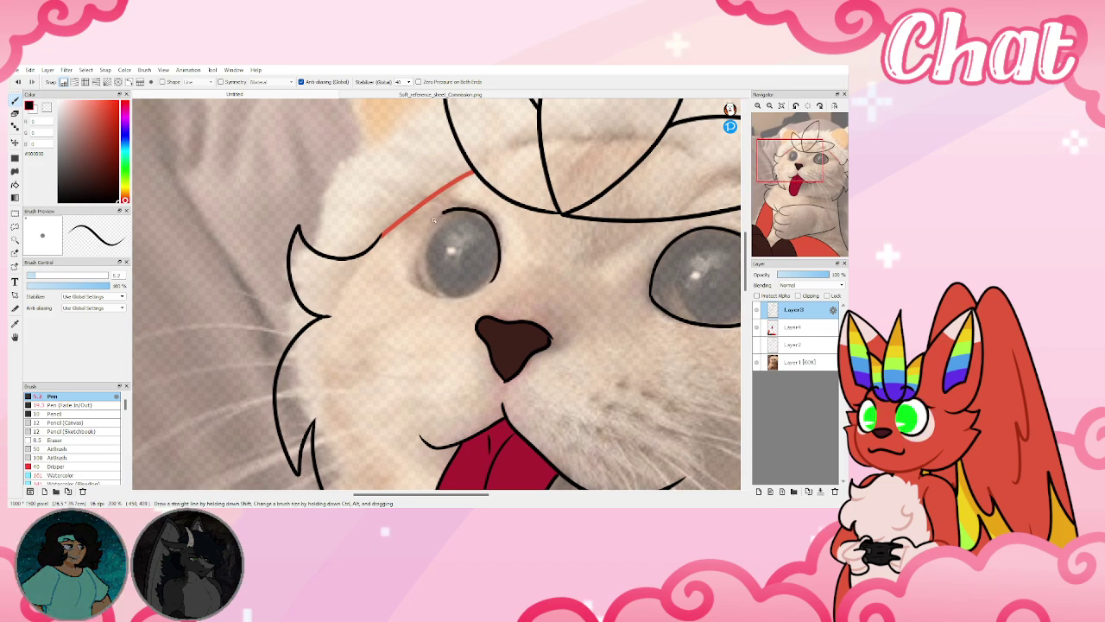
left_click_drag(459, 296, 497, 273)
Hide the cat photo and fill the head, torso and paw with the thigh's red on the colour layer beneath the line art
left_click(782, 107)
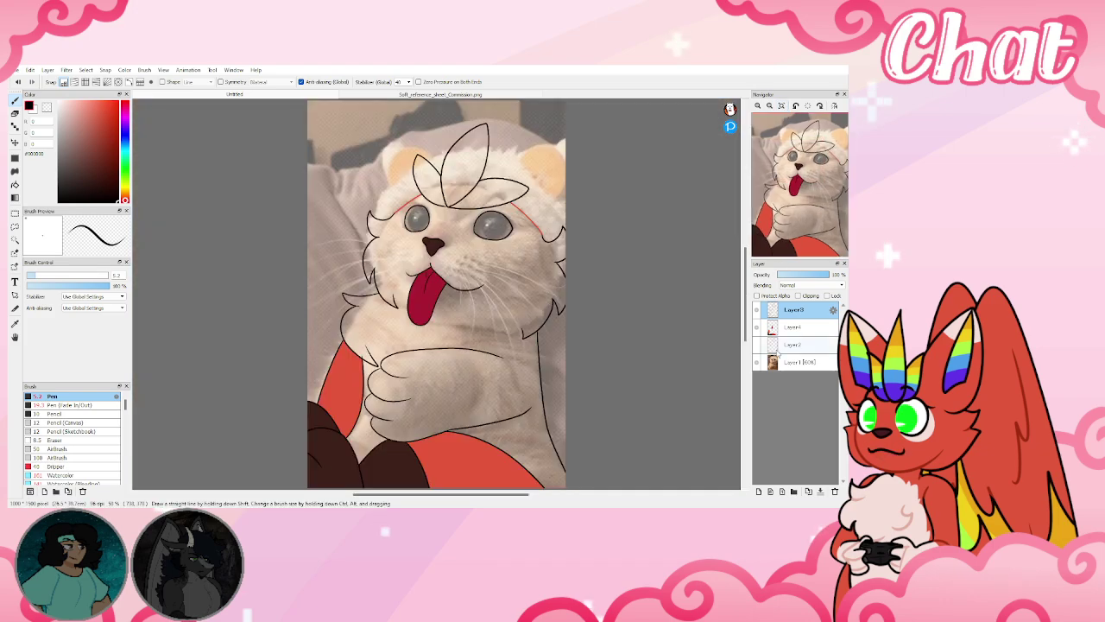
left_click(756, 362)
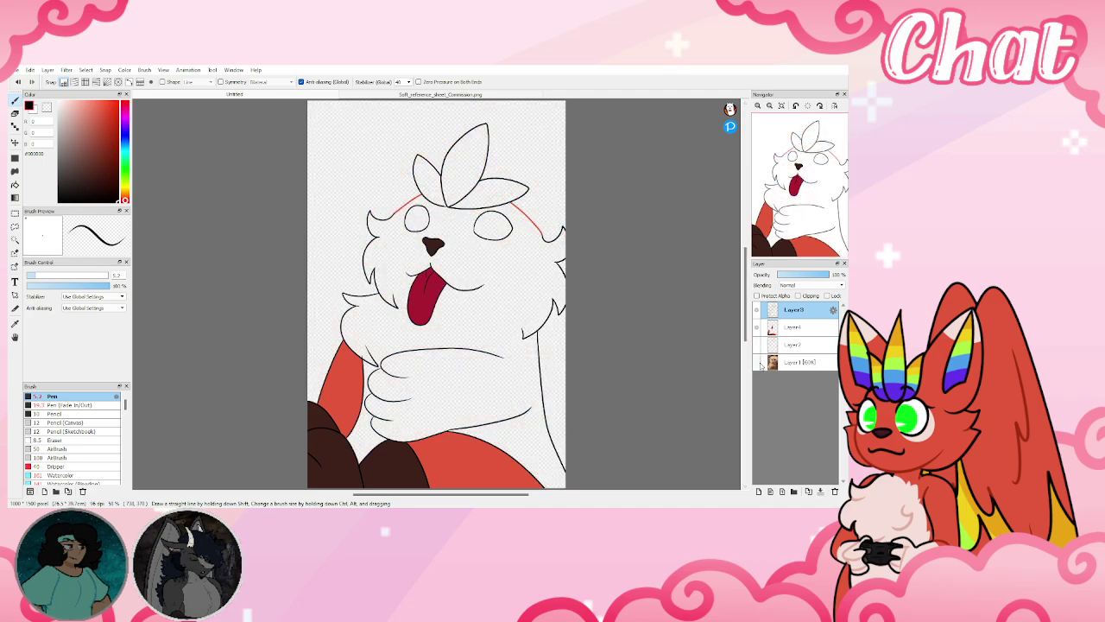
left_click(431, 445, "alt")
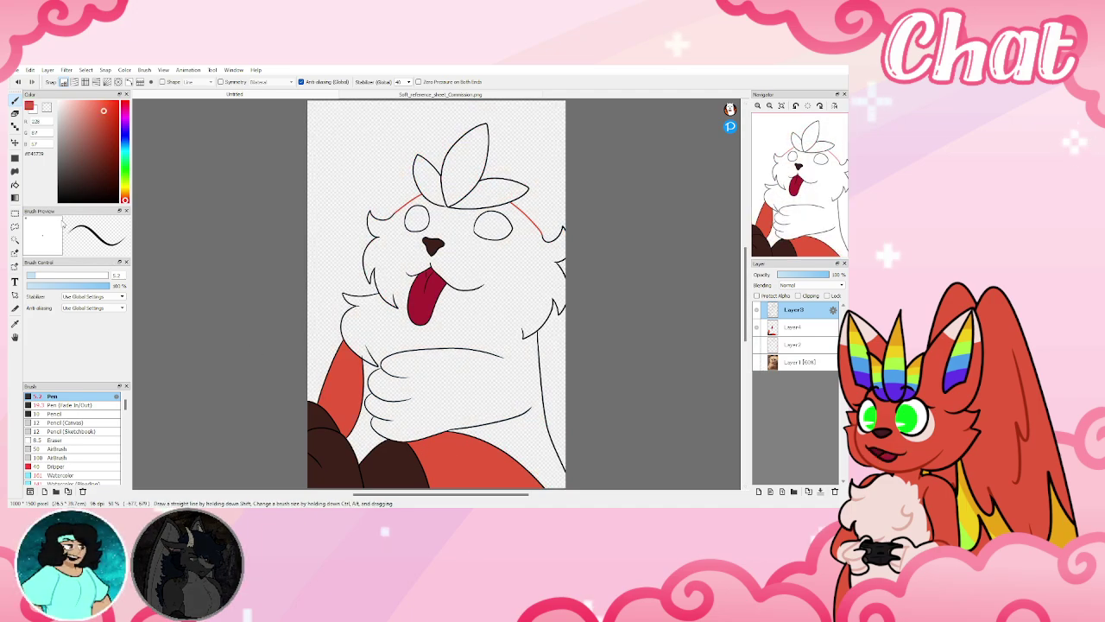
left_click(15, 185)
left_click(372, 409)
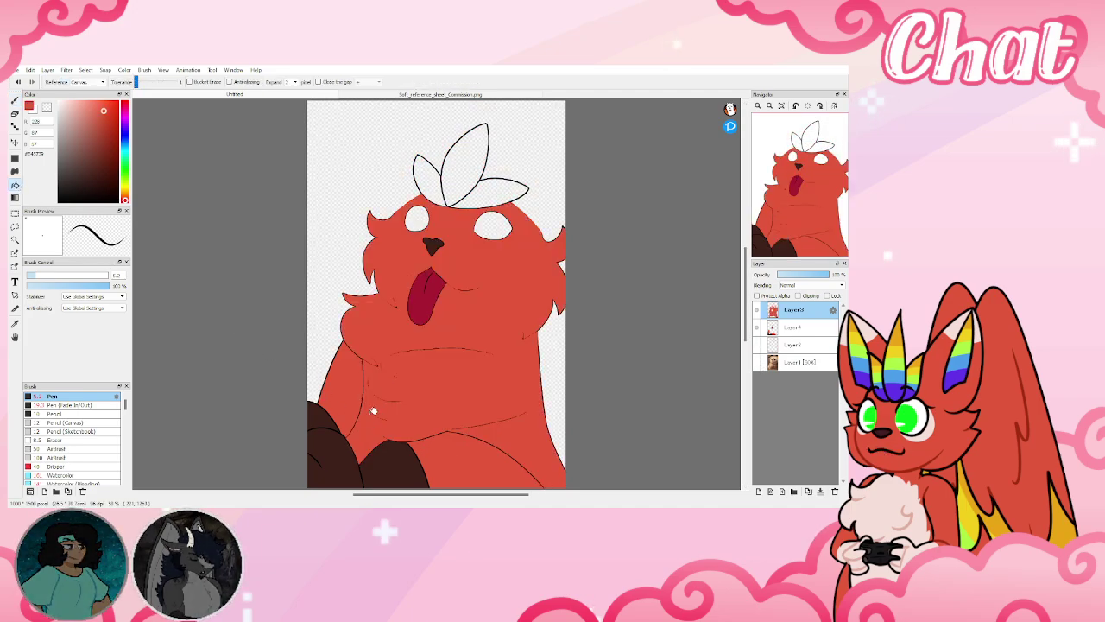
left_click(18, 83)
left_click(794, 344)
left_click(794, 327)
left_click(465, 304)
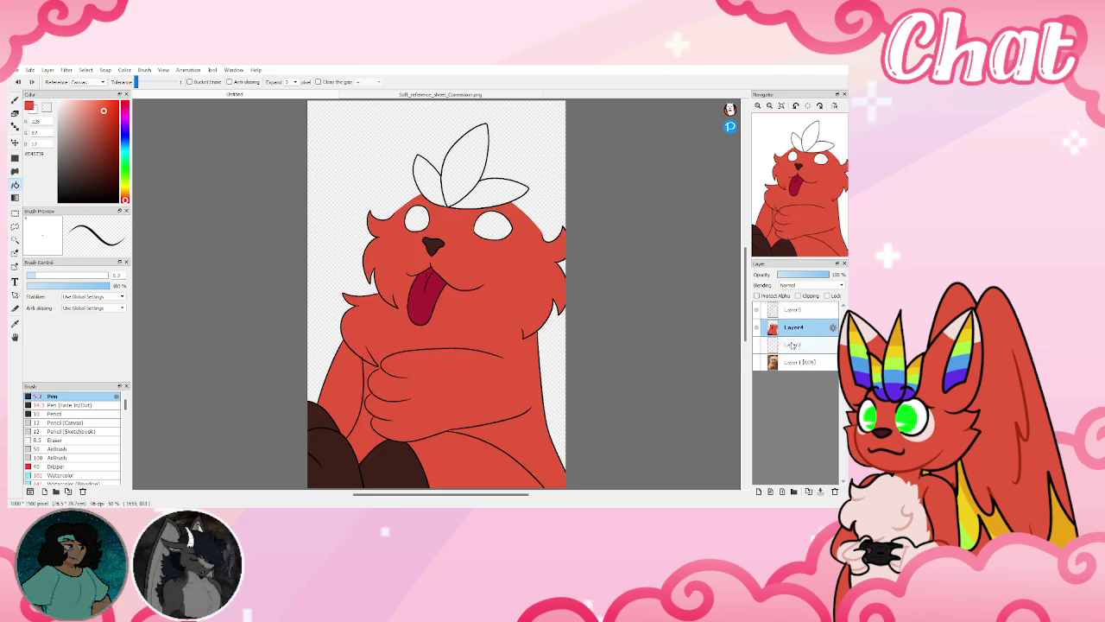
Pick the pale pink from the reference sheet and paint patches around both eyes with a large pen and alpha protection on
left_click(445, 94)
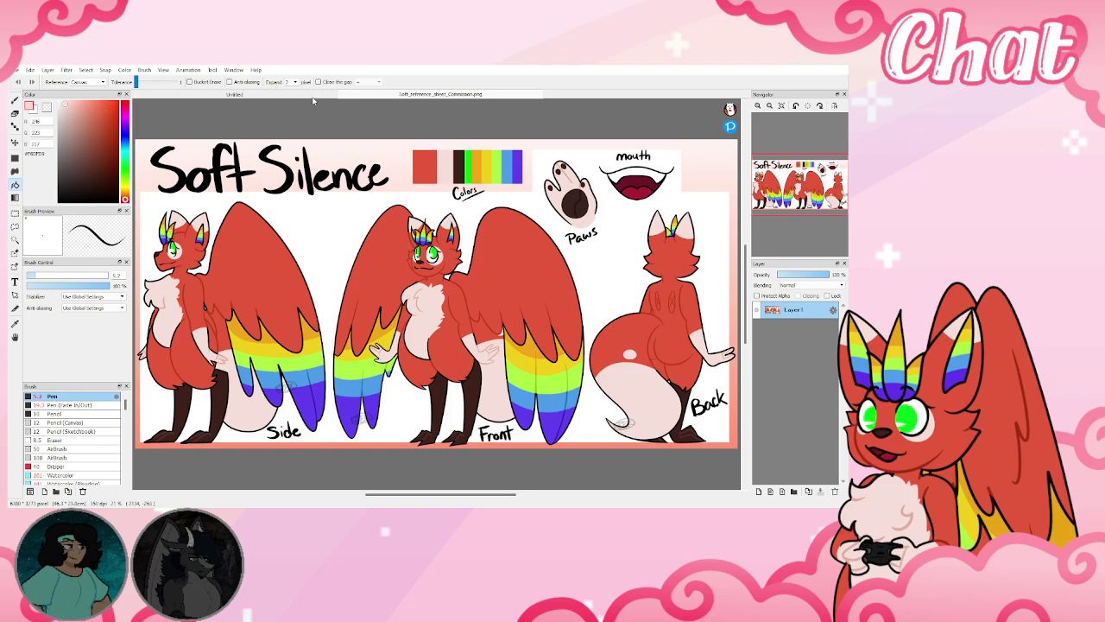
left_click(234, 94)
left_click(15, 101)
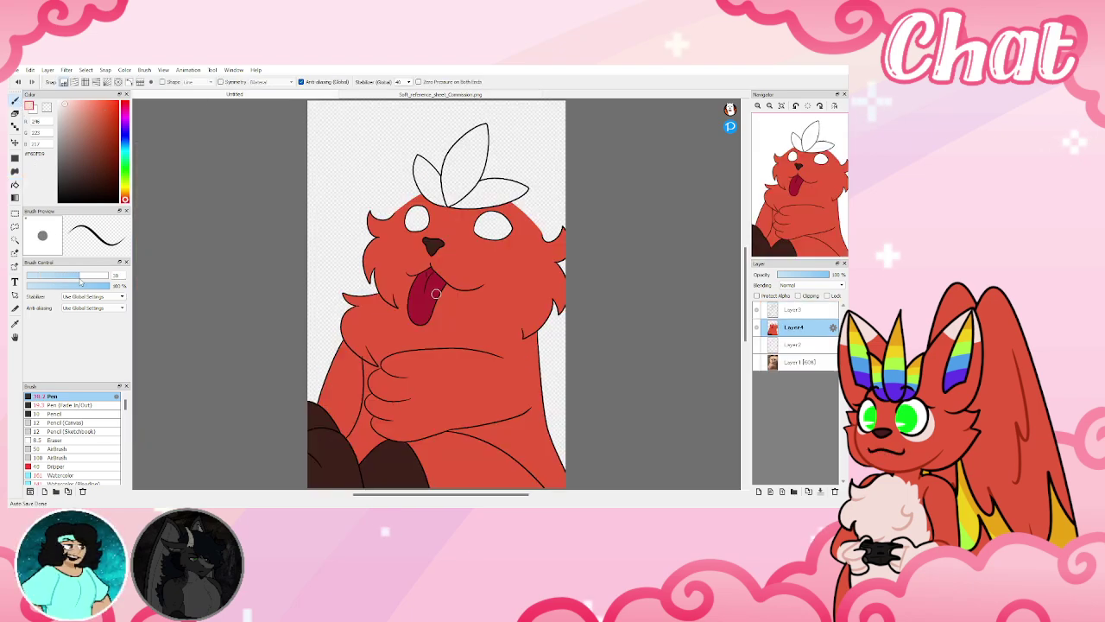
left_click_drag(81, 280, 83, 279)
scroll(484, 240, "up", 2)
left_click_drag(488, 223, 508, 251)
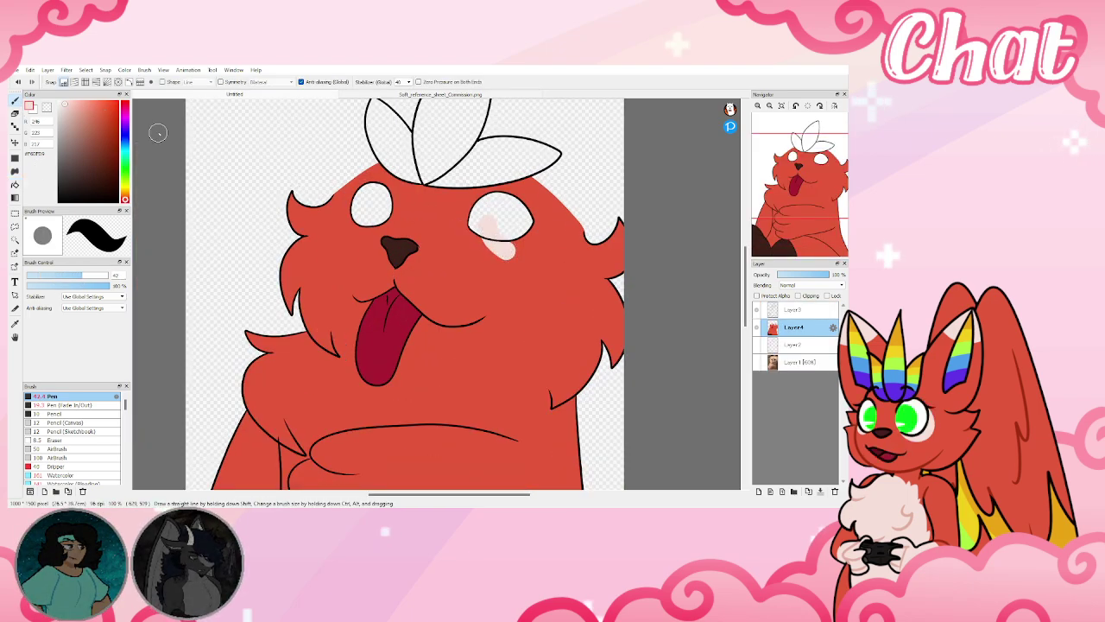
key("ctrl+z")
left_click(757, 295)
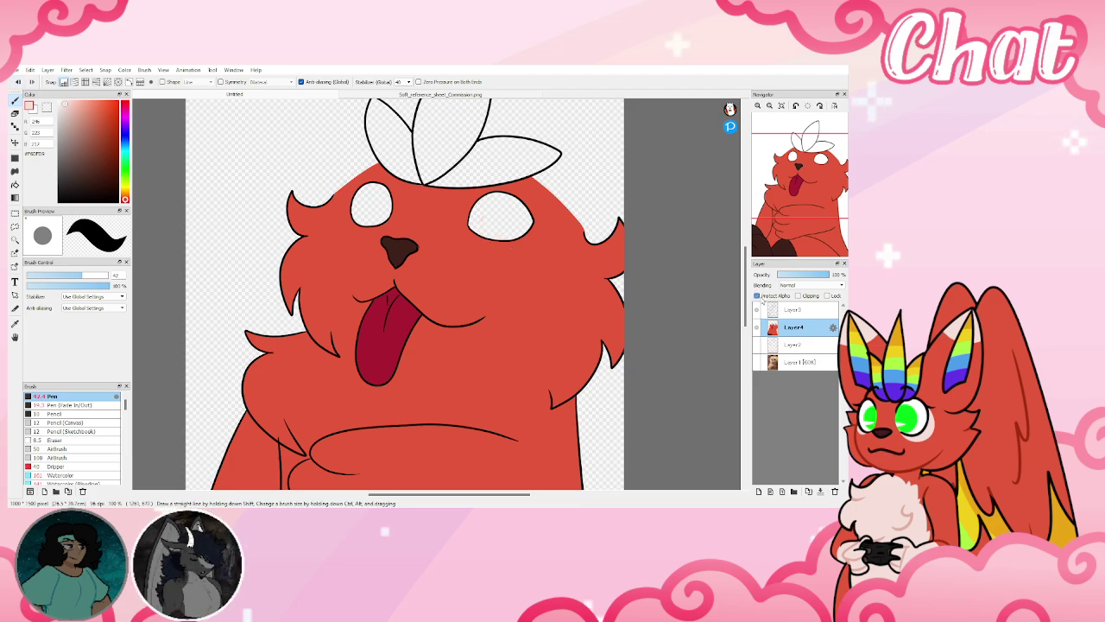
mouse_move(492, 226)
left_mouse_down()
mouse_move(500, 252)
mouse_move(529, 257)
mouse_move(549, 237)
mouse_move(539, 208)
mouse_move(514, 201)
mouse_move(495, 232)
mouse_move(520, 245)
left_mouse_up()
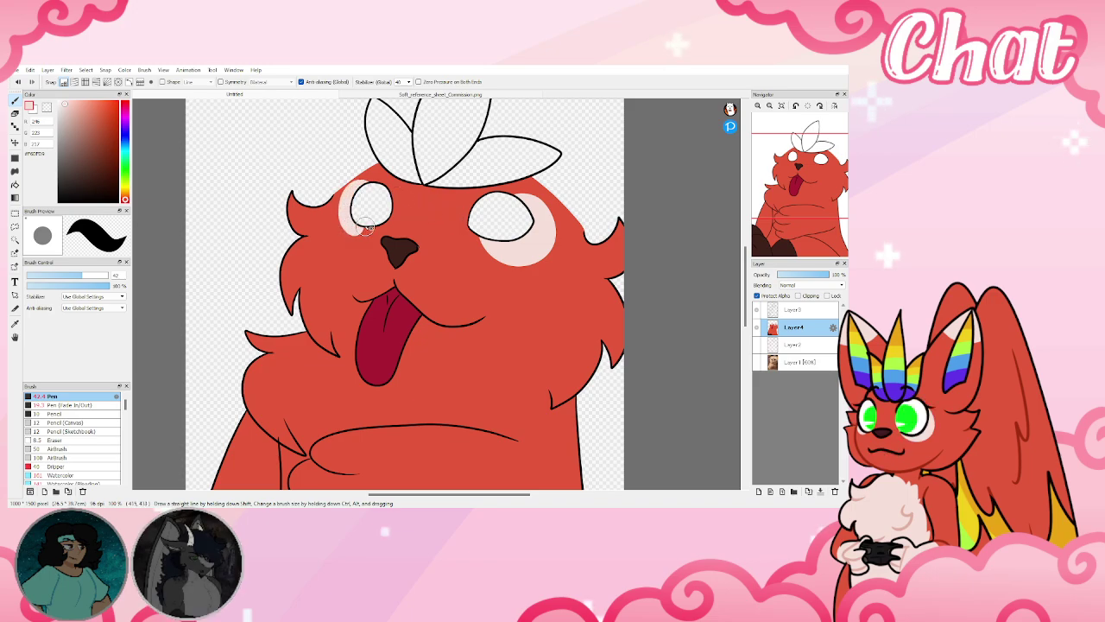
Draw the pale belly marking's edge with a 6.5 pen and fill the chest and belly in the same pale pink
left_click(799, 201)
mouse_move(798, 201)
left_mouse_down()
mouse_move(796, 232)
mouse_move(798, 222)
left_mouse_up()
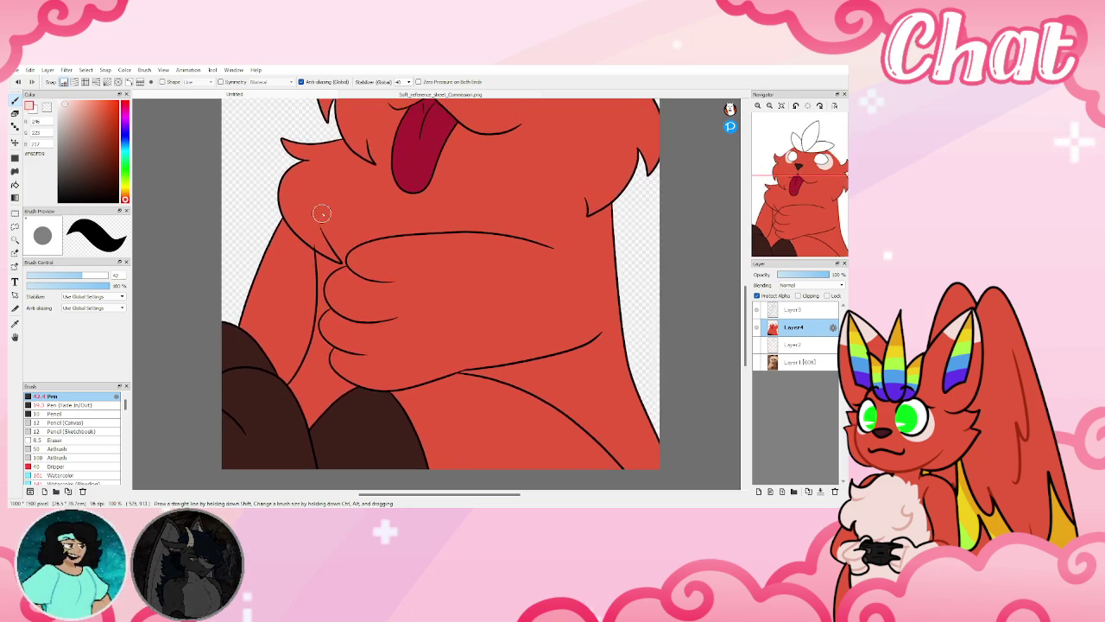
left_click(41, 275)
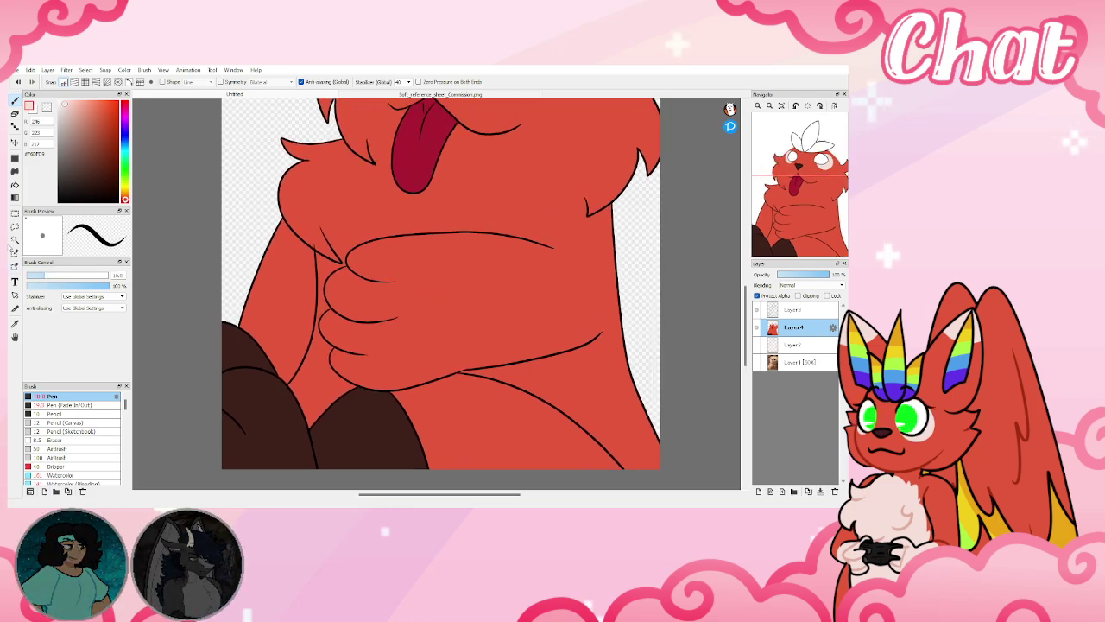
left_click(37, 275)
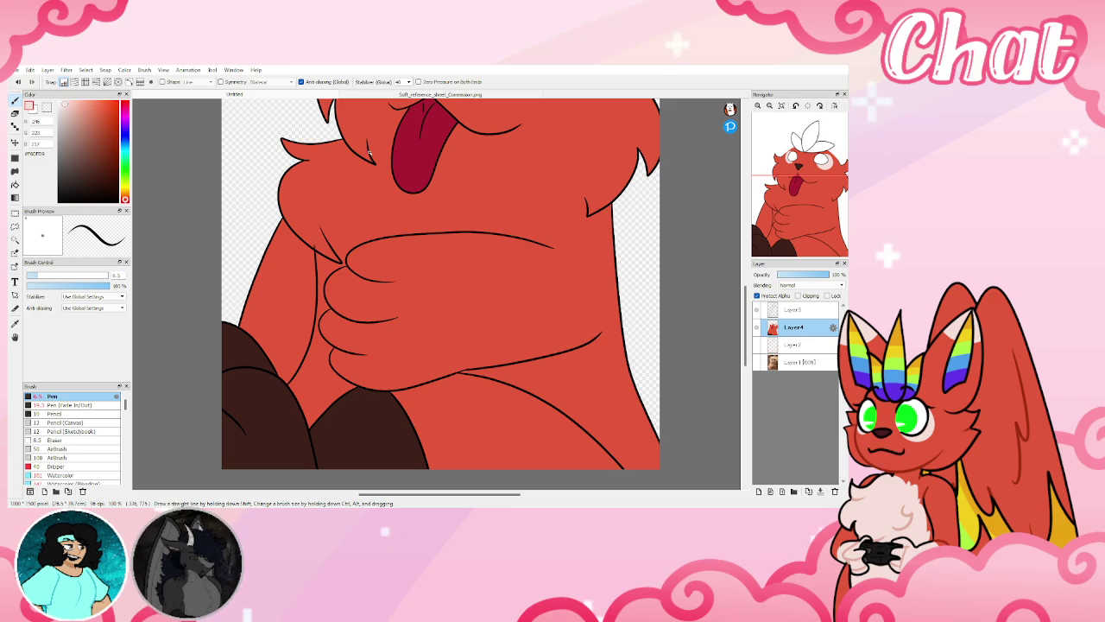
left_click_drag(370, 151, 393, 156)
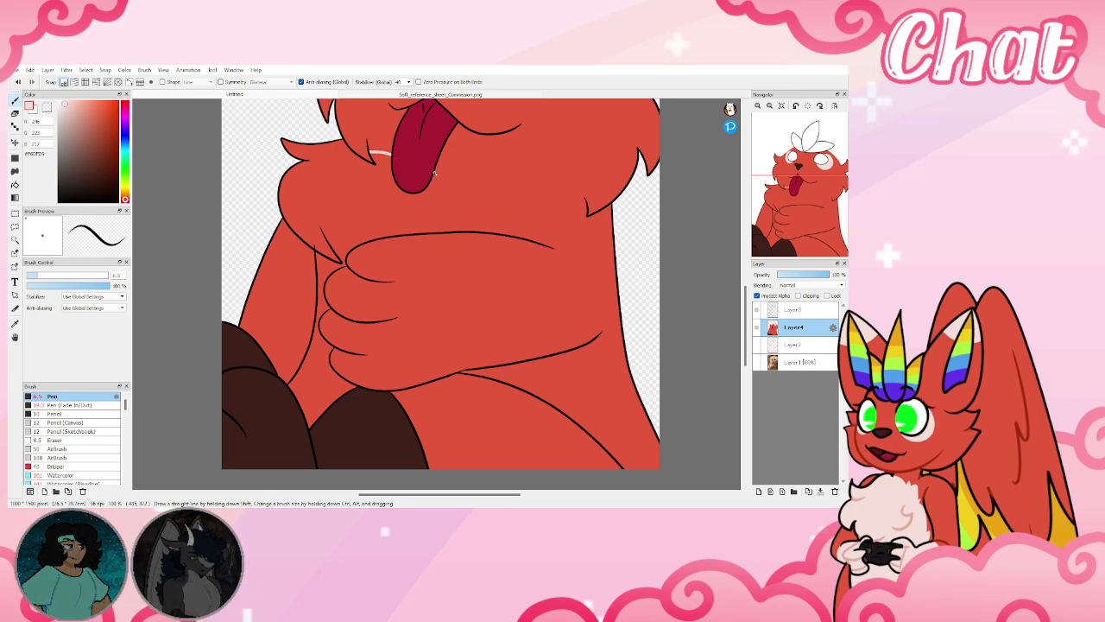
left_click_drag(466, 221, 469, 230)
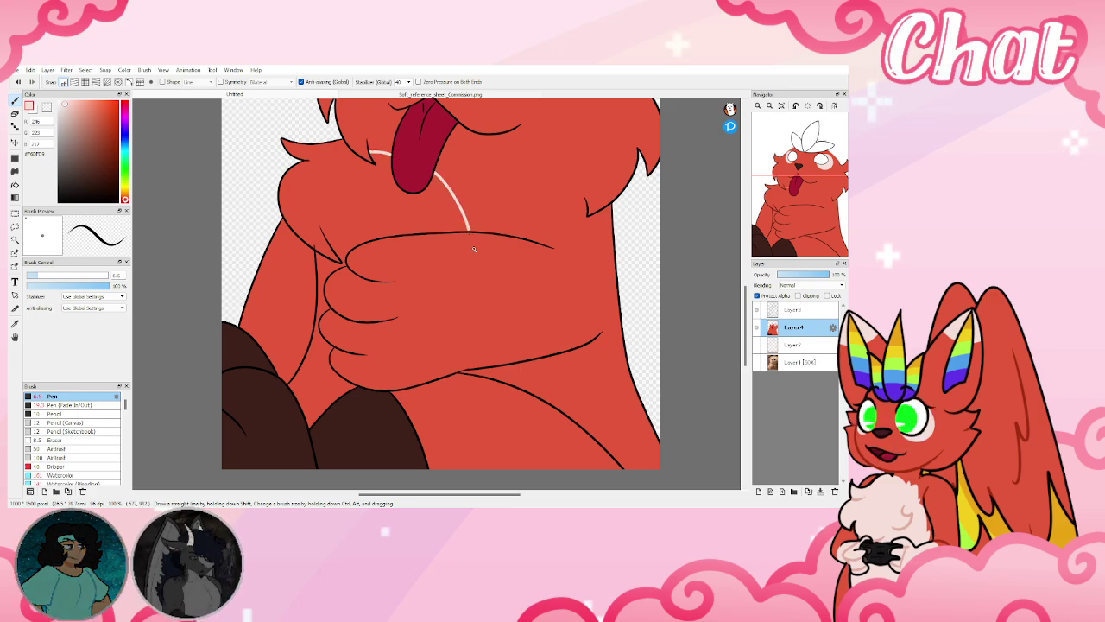
left_click_drag(481, 375, 481, 366)
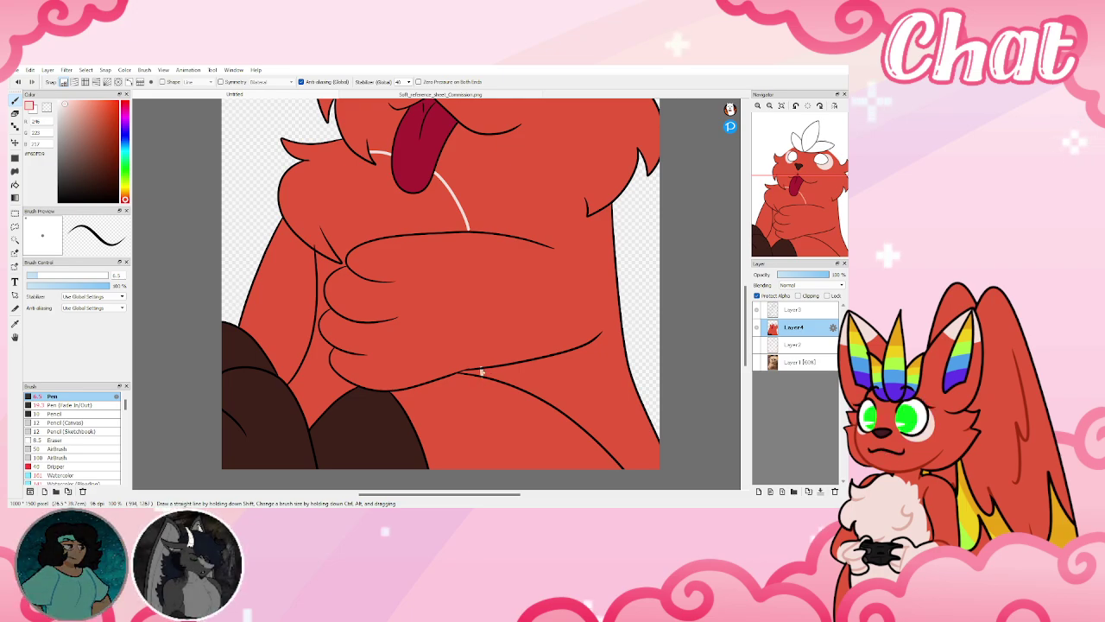
left_click(14, 185)
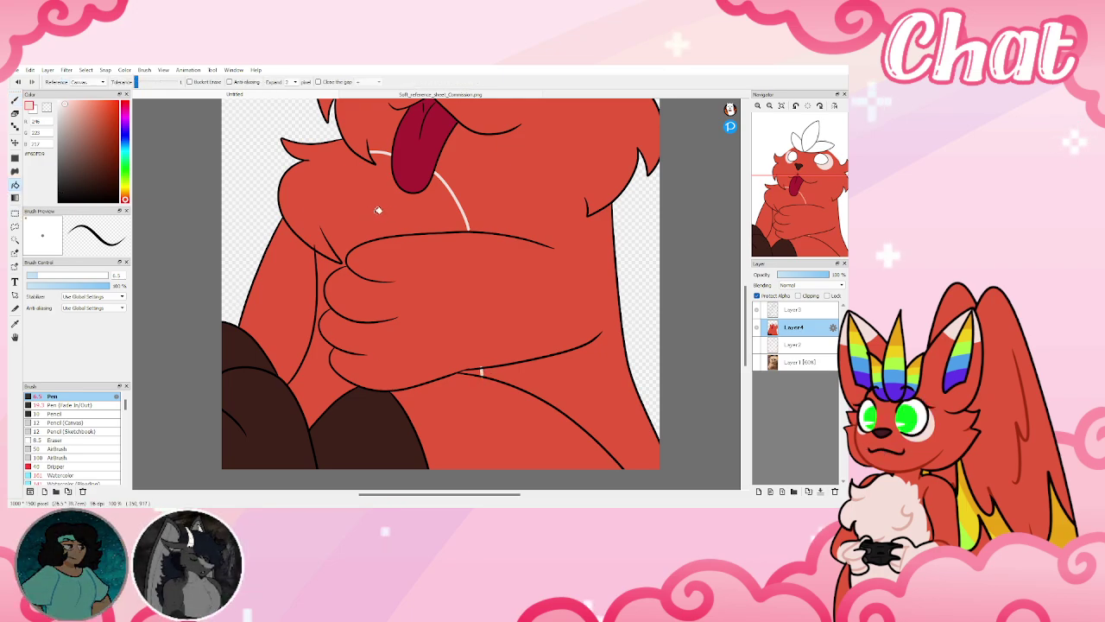
left_click(380, 218)
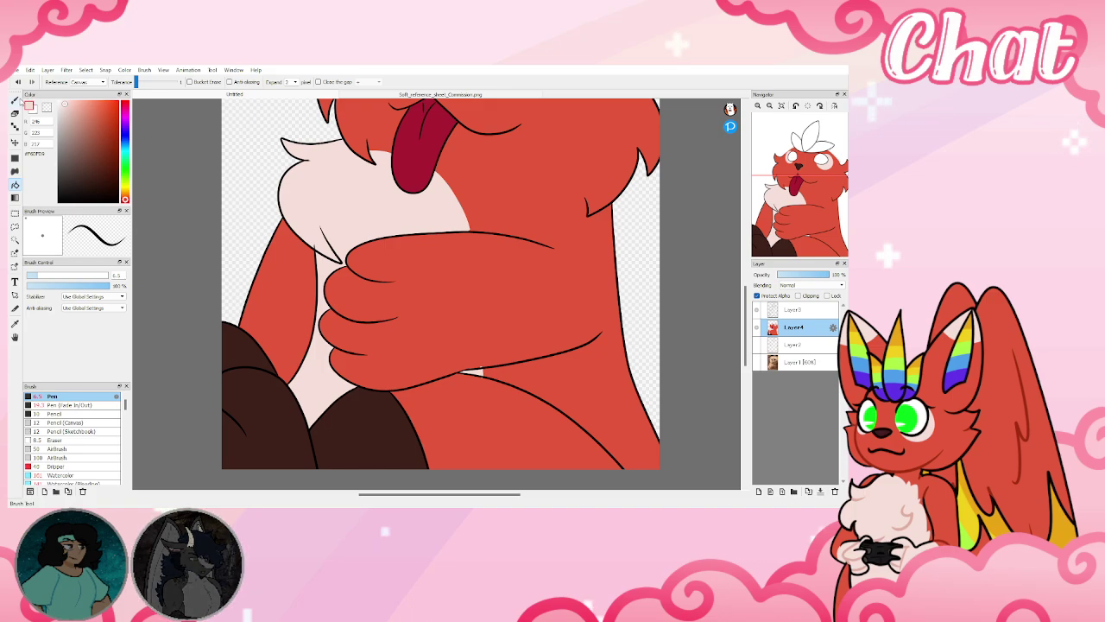
Touch up the edge of the pale chest marking where it meets the top of the raised arm
left_click(15, 101)
right_click(503, 335)
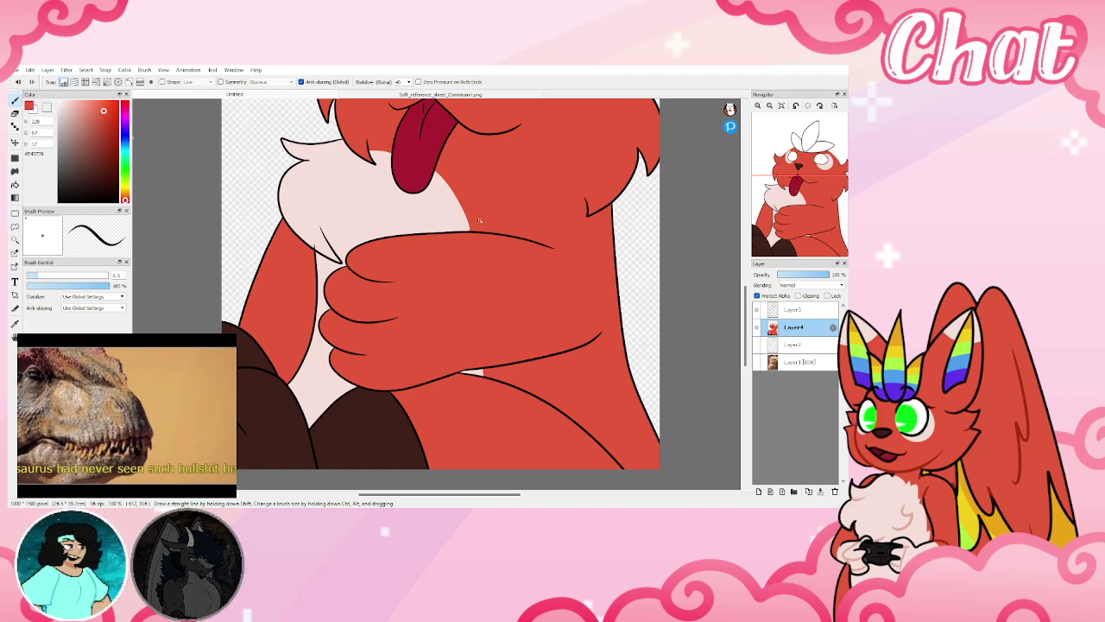
scroll(446, 233, "up", 3)
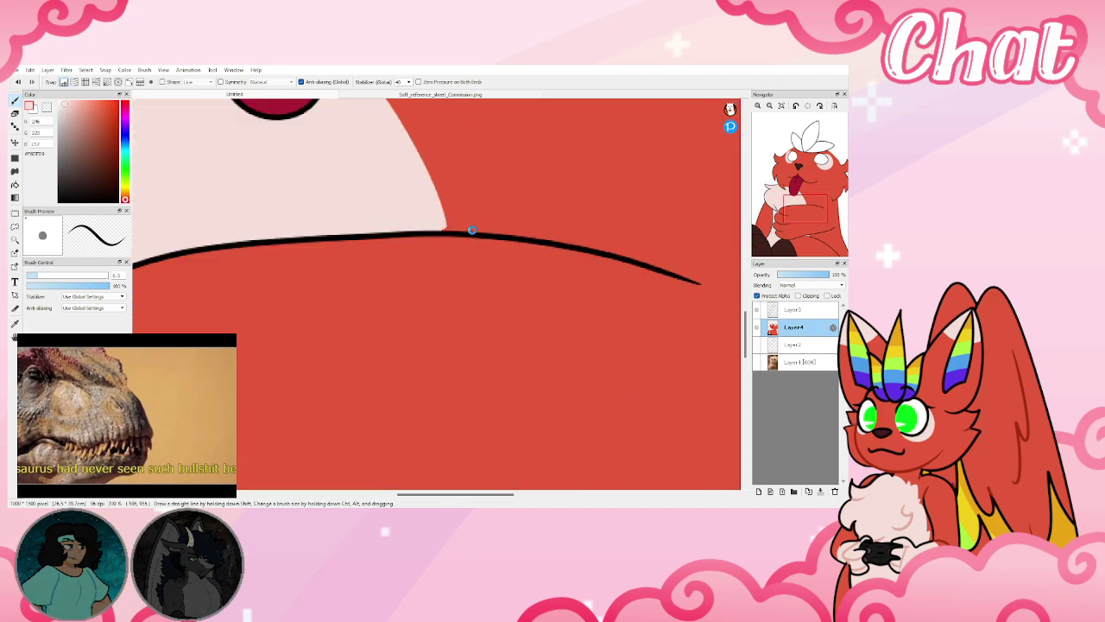
left_click(782, 105)
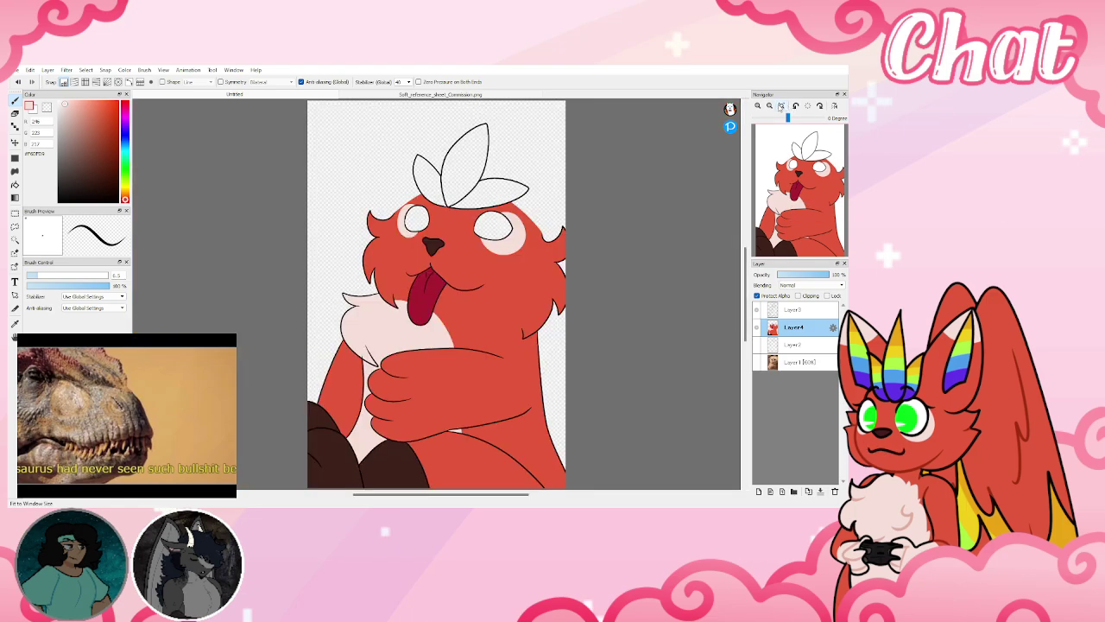
Show the sketch and cat photo, then ink the wing outline behind the back in black on the line art layer
left_click(757, 363)
left_click(757, 362)
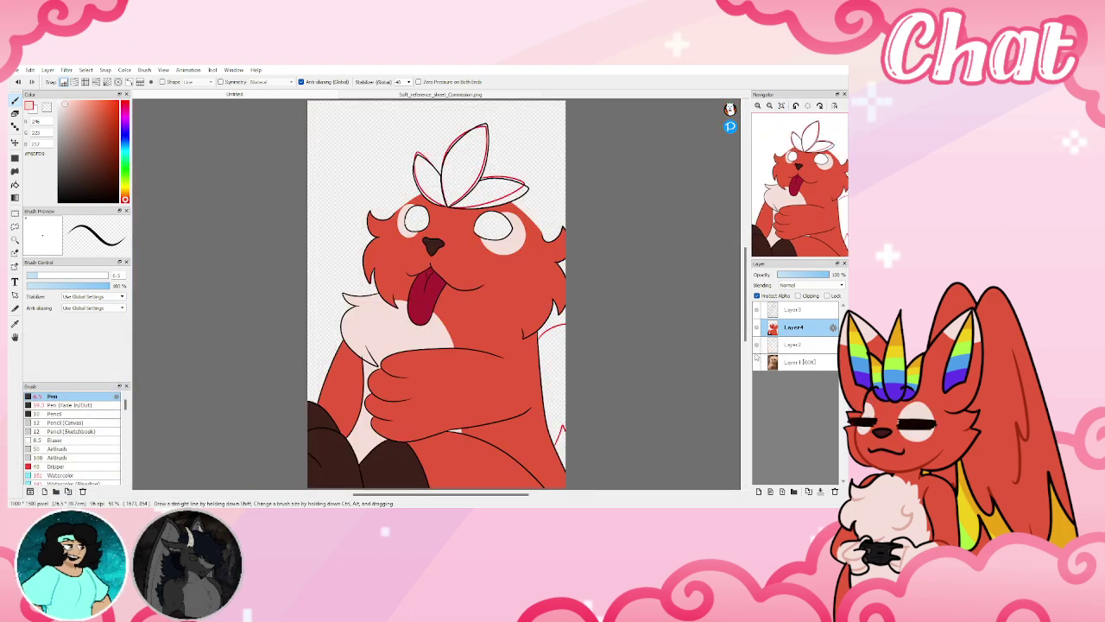
left_click(757, 363)
left_click(792, 309)
left_click(111, 185)
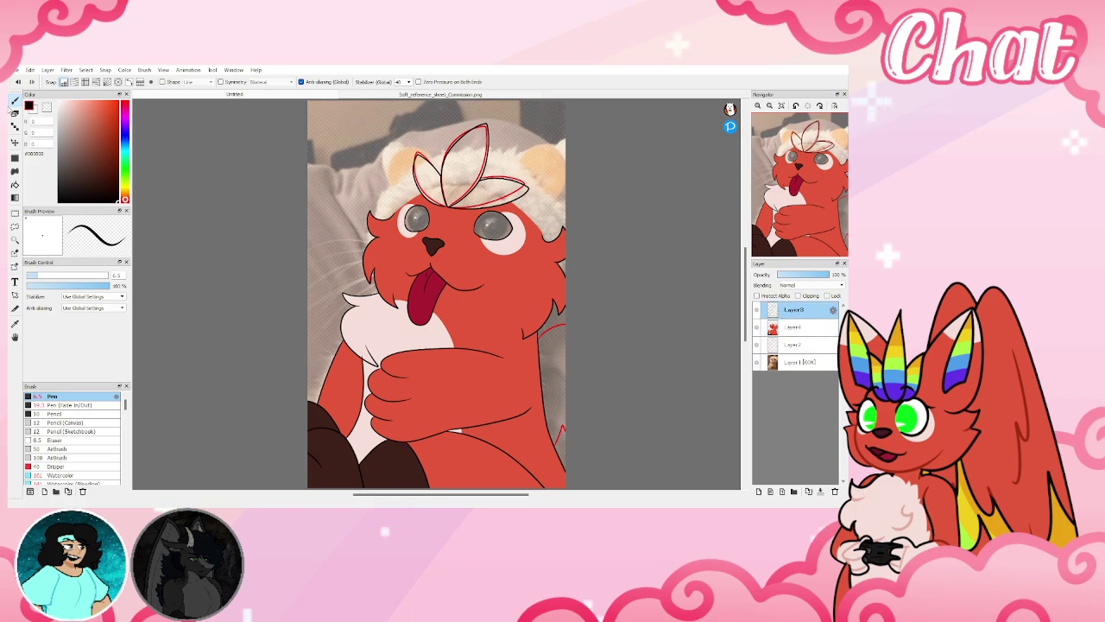
scroll(533, 395, "up", 3)
scroll(612, 353, "down", 2)
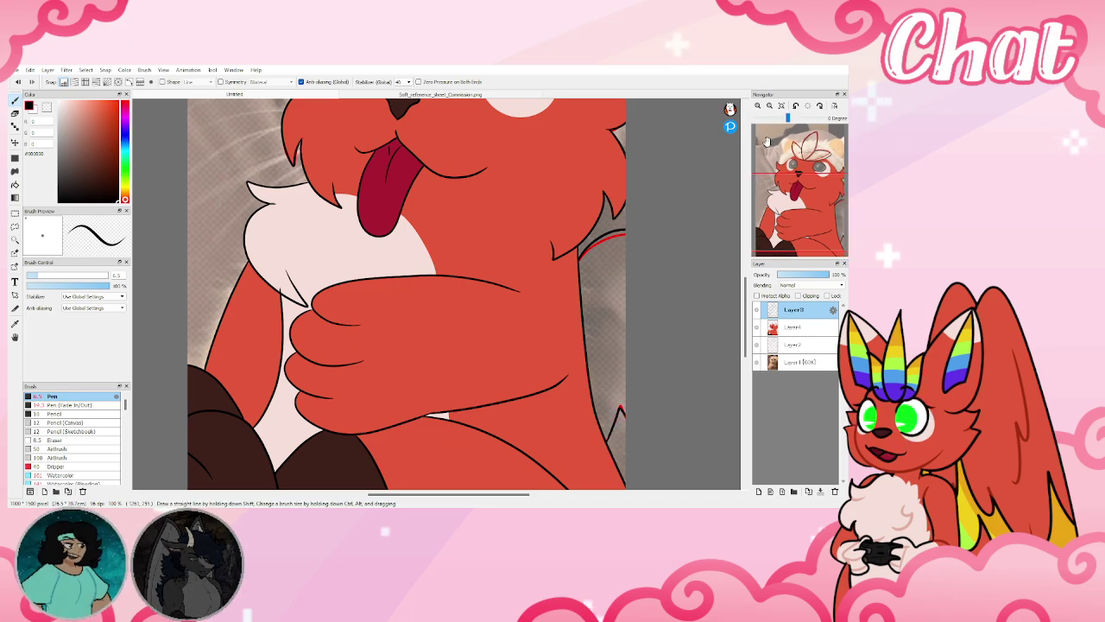
left_click(782, 106)
Hide the photo and sketch, and fill the wing behind the back with the body's red on the colour layer
left_click(757, 363)
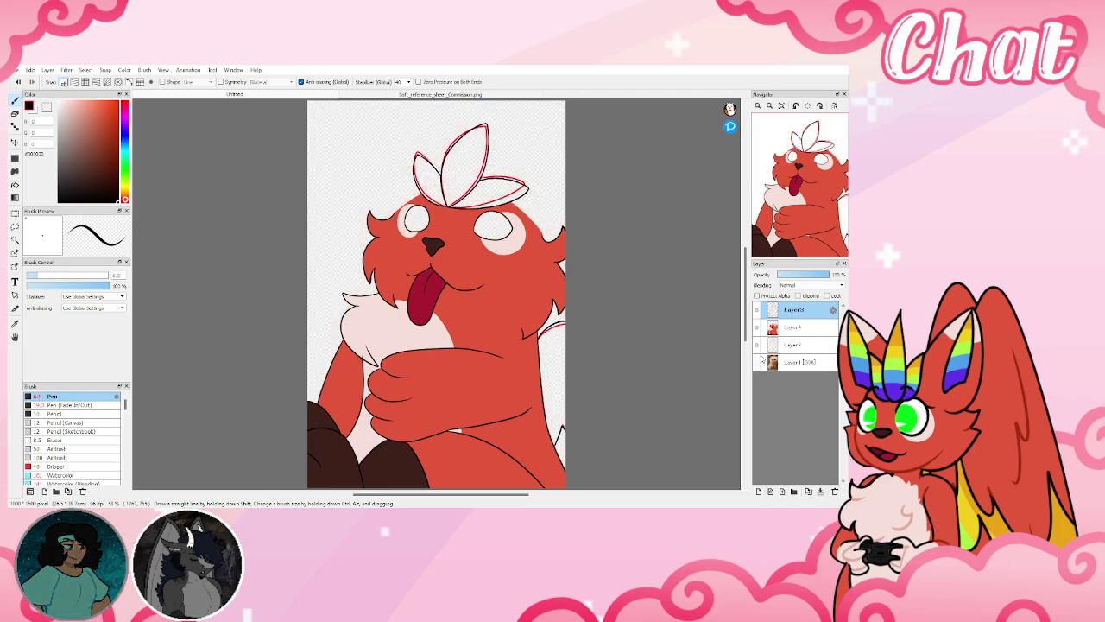
left_click(757, 346)
left_click(777, 332)
right_click(523, 277)
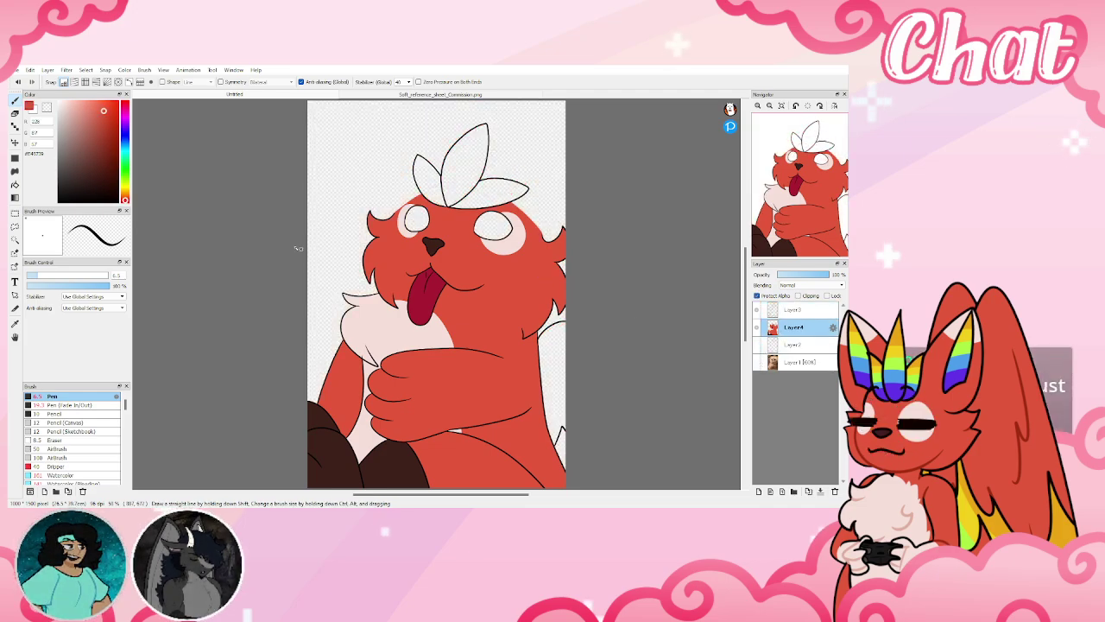
left_click(14, 185)
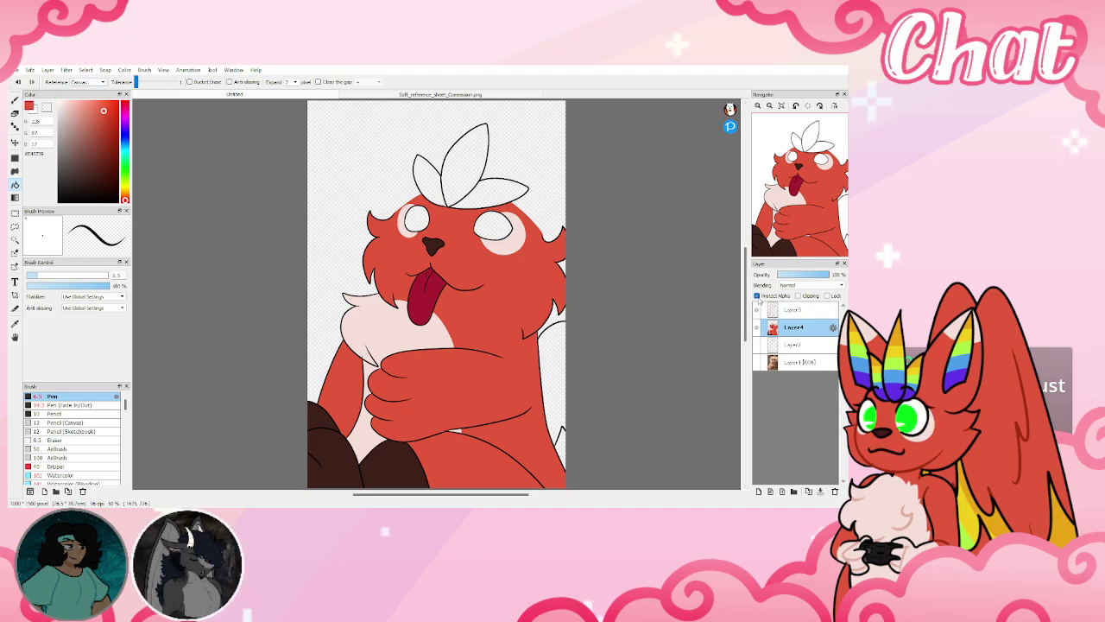
left_click(555, 343)
Add a new layer beneath the colour layer and fill both eyes white on the colour layer
left_click(792, 344)
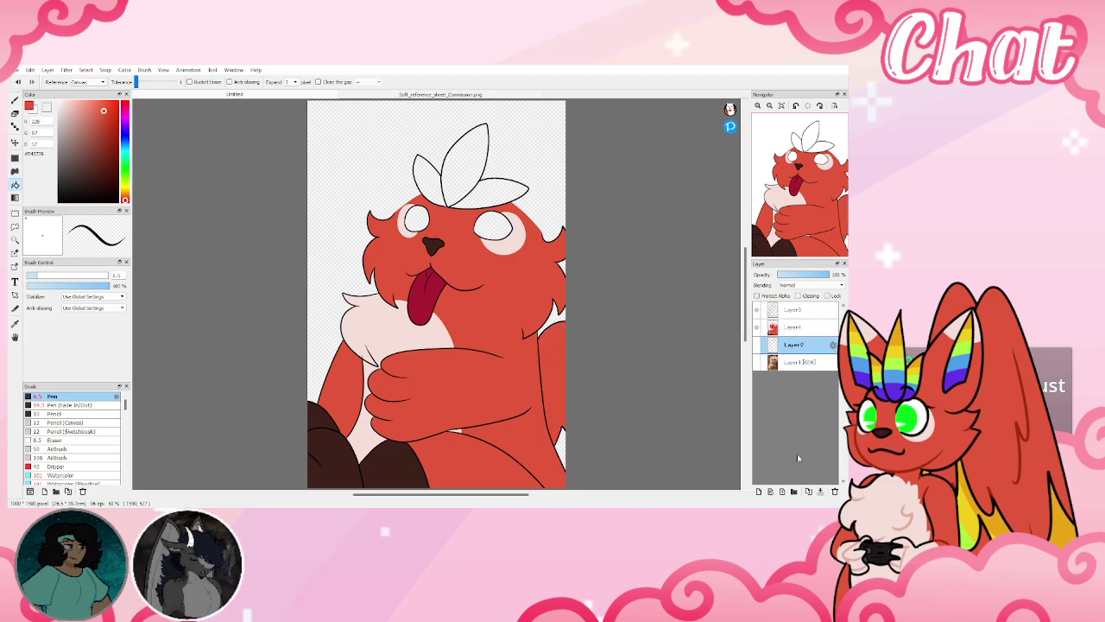
left_click(760, 493)
left_click(789, 329)
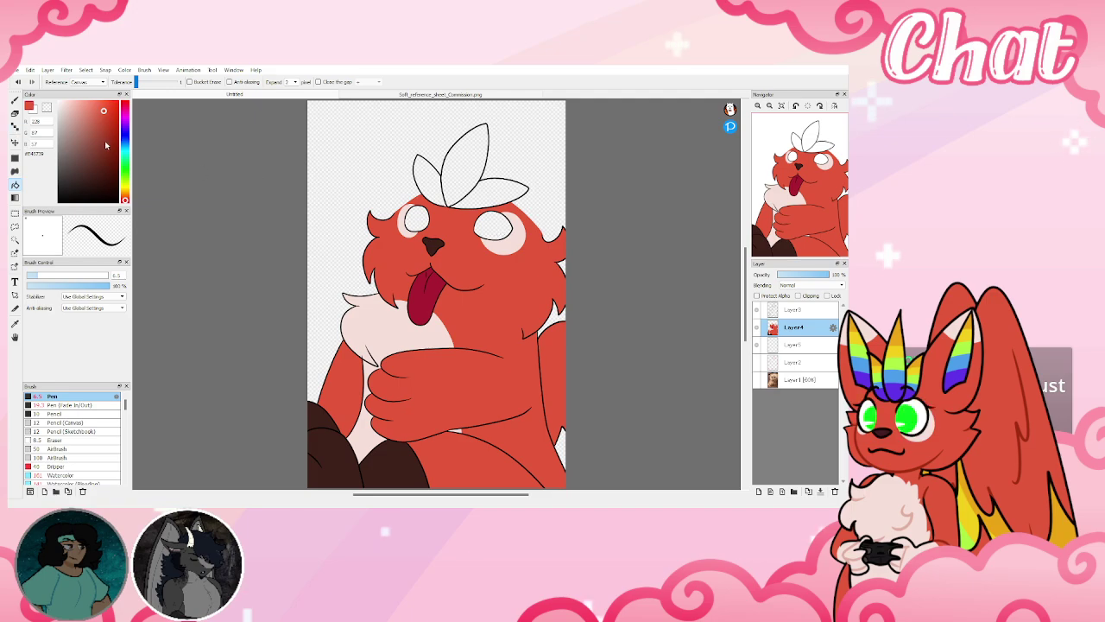
left_click(426, 213)
left_click(501, 221)
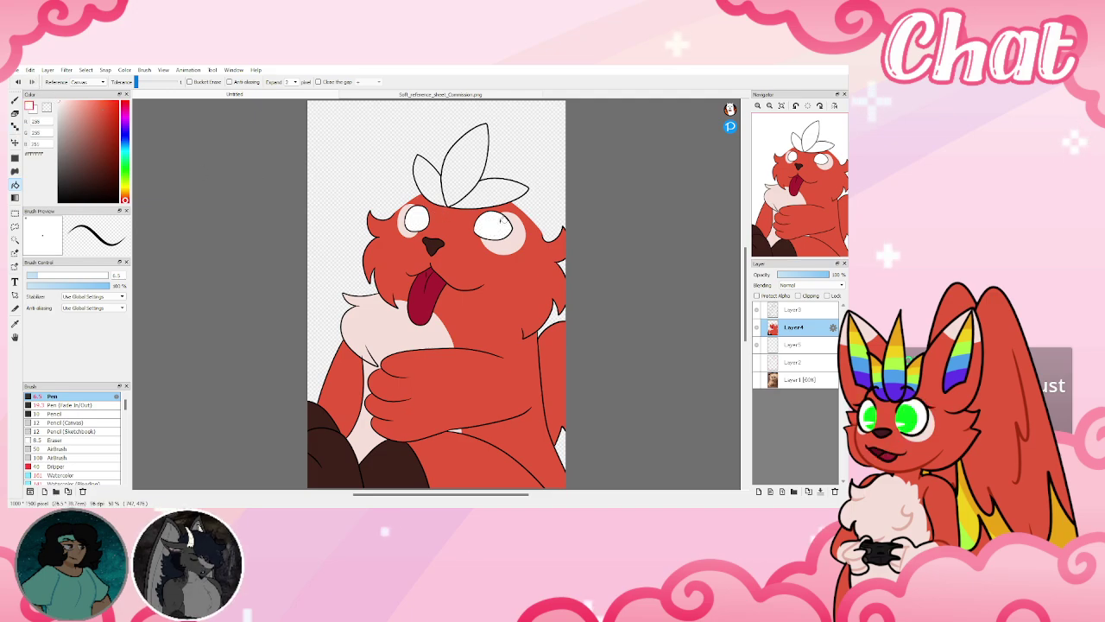
Pick the wing's orange from the reference sheet and fill the three forehead tufts and the lower wing feather on the new layer
left_click(373, 94)
left_click(383, 328, "alt")
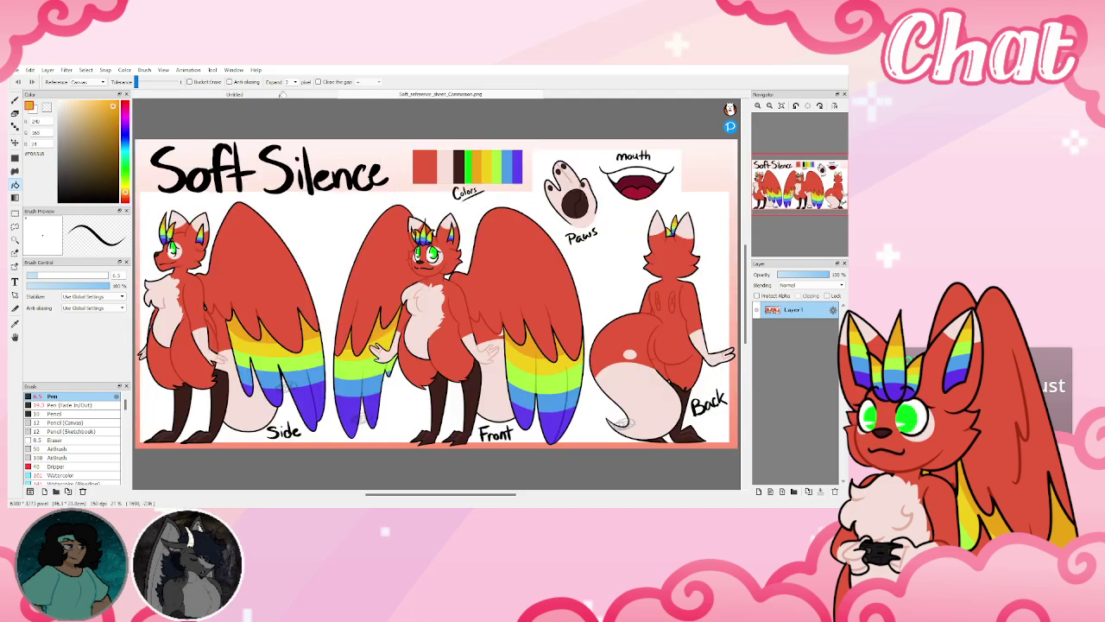
left_click(275, 95)
left_click(784, 346)
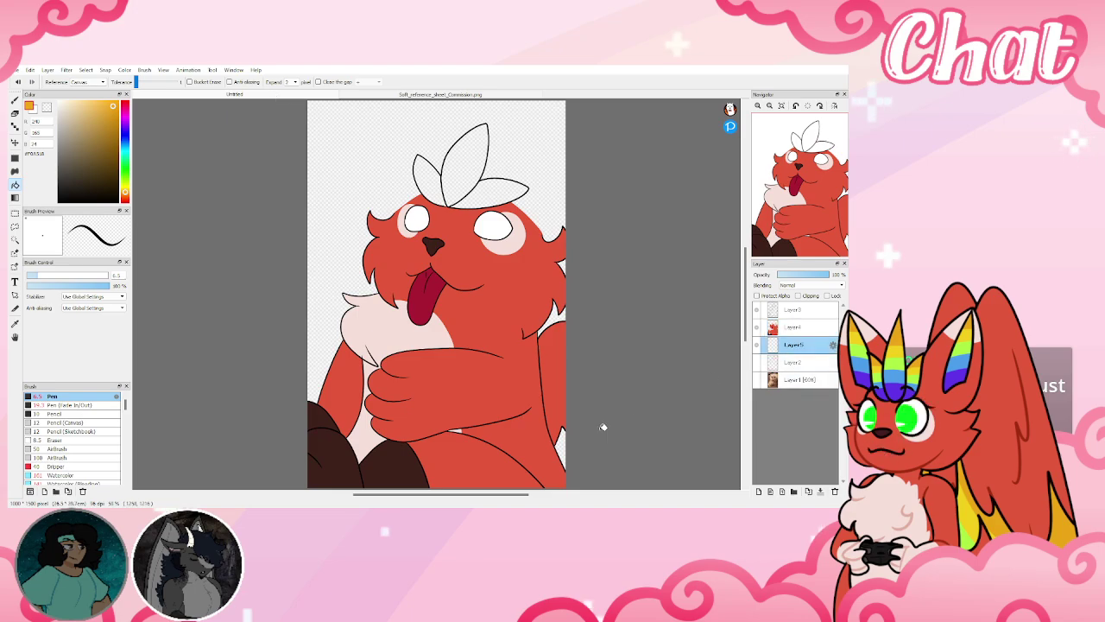
left_click(493, 191)
left_click(466, 160)
left_click(432, 177)
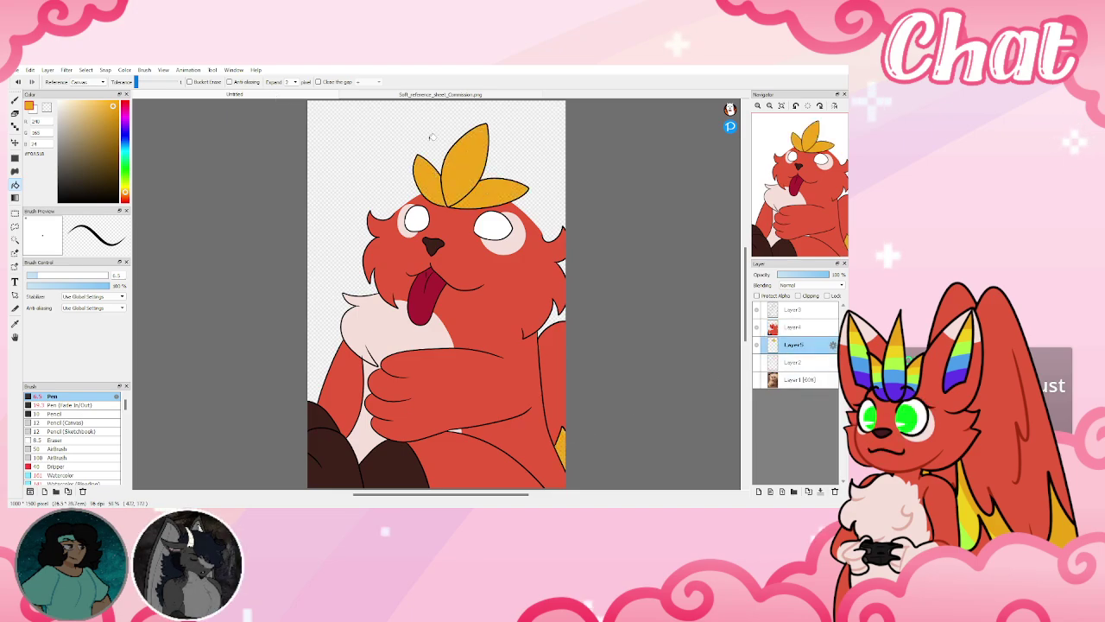
Pick the yellow from the reference sheet, enlarge the pen and protect the transparency of the tuft layer
left_click(405, 96)
left_click(487, 164, "alt")
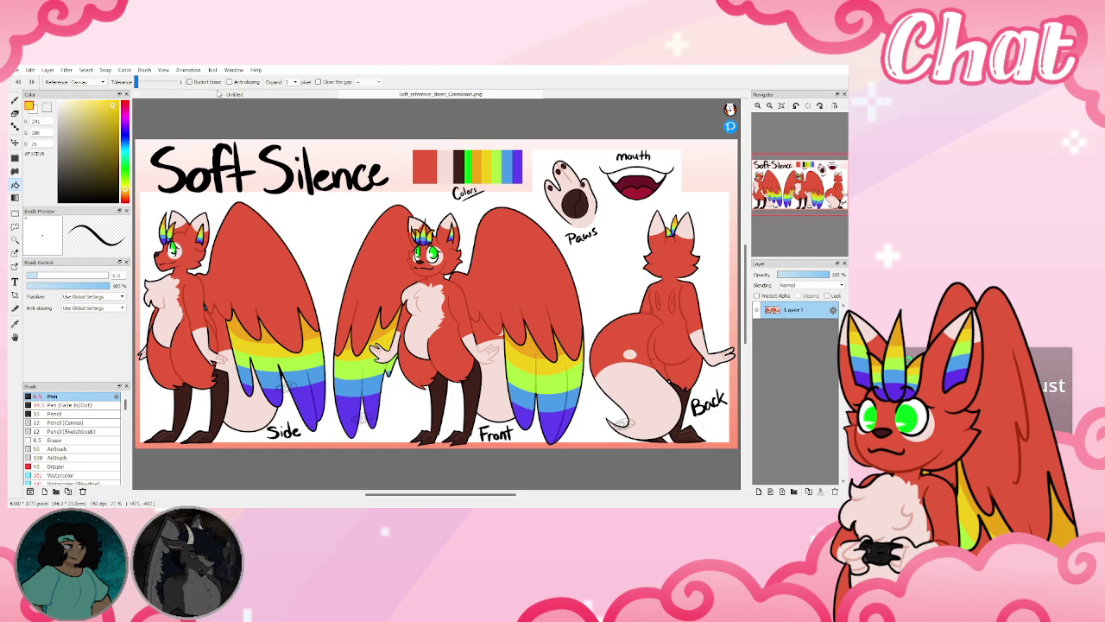
left_click(259, 95)
key("b")
left_click_drag(70, 278, 89, 276)
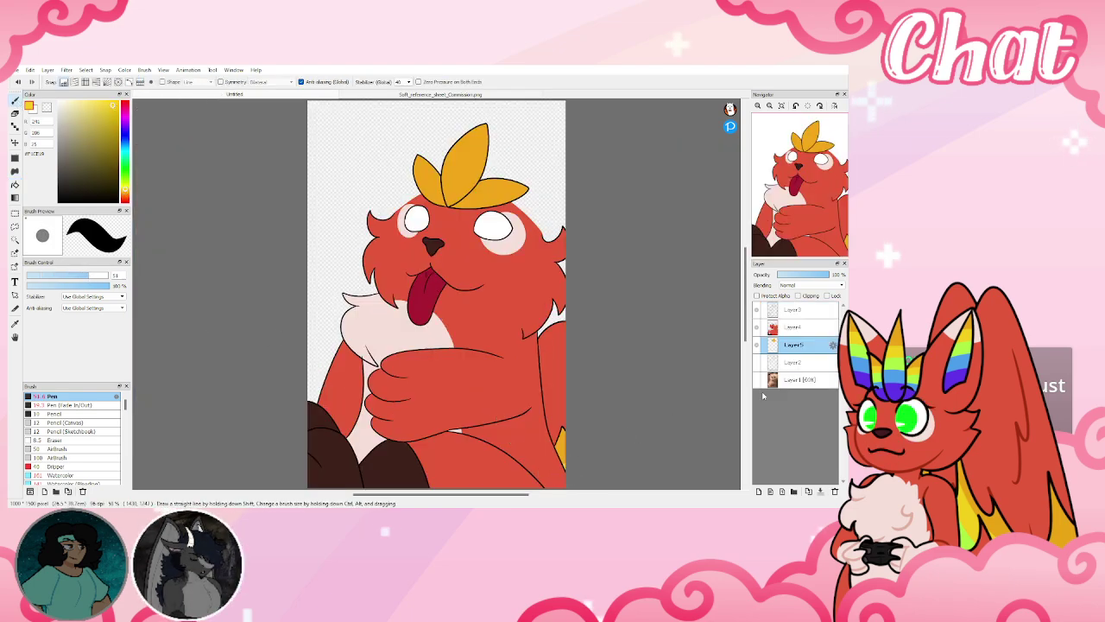
scroll(464, 132, "up", 2)
mouse_move(438, 156)
left_mouse_down()
mouse_move(517, 164)
mouse_move(556, 188)
left_mouse_up()
key("ctrl+z")
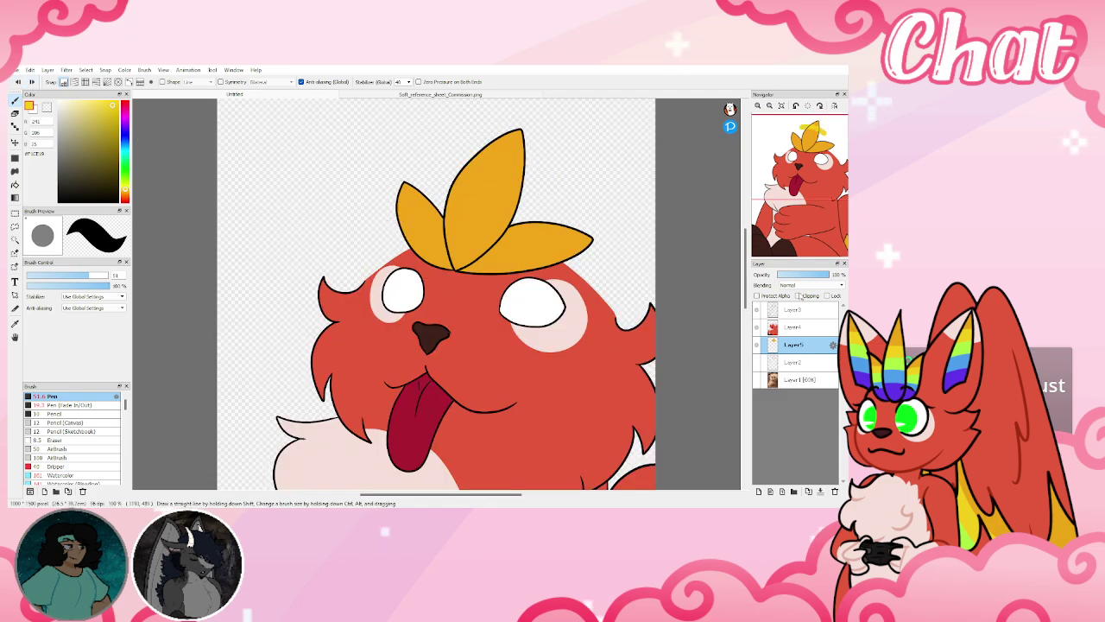
key("ctrl+z")
left_click(799, 296)
left_click(758, 296)
Paint a curved yellow band across each of the three forehead tufts and fill the areas below the bands yellow
mouse_move(456, 159)
left_mouse_down()
mouse_move(506, 158)
mouse_move(539, 187)
left_mouse_up()
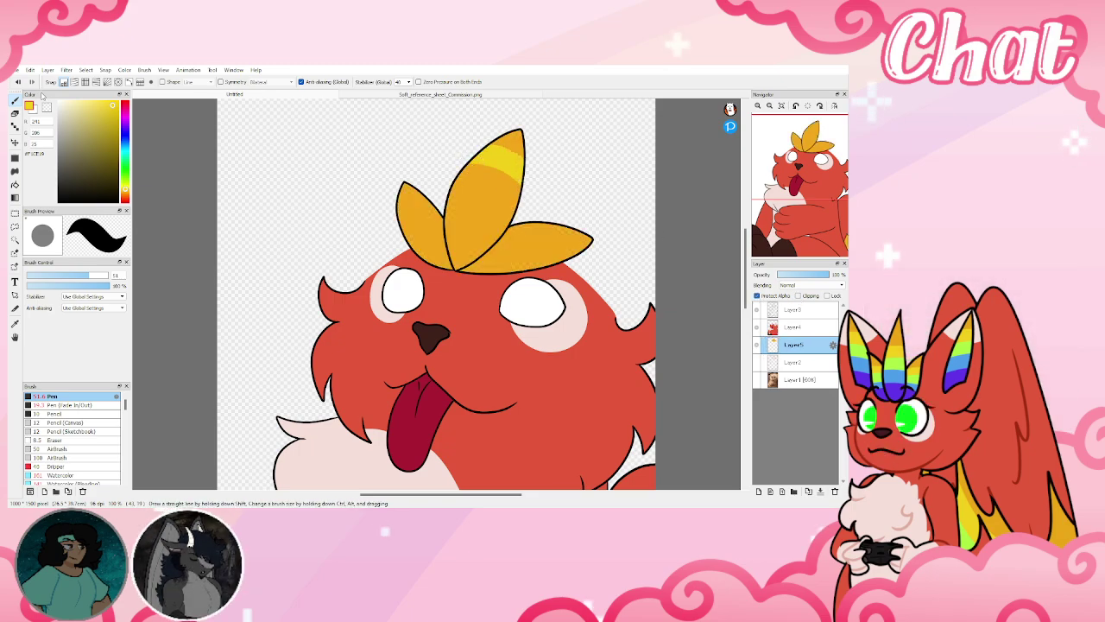
key("ctrl+z")
left_click_drag(464, 164, 516, 170)
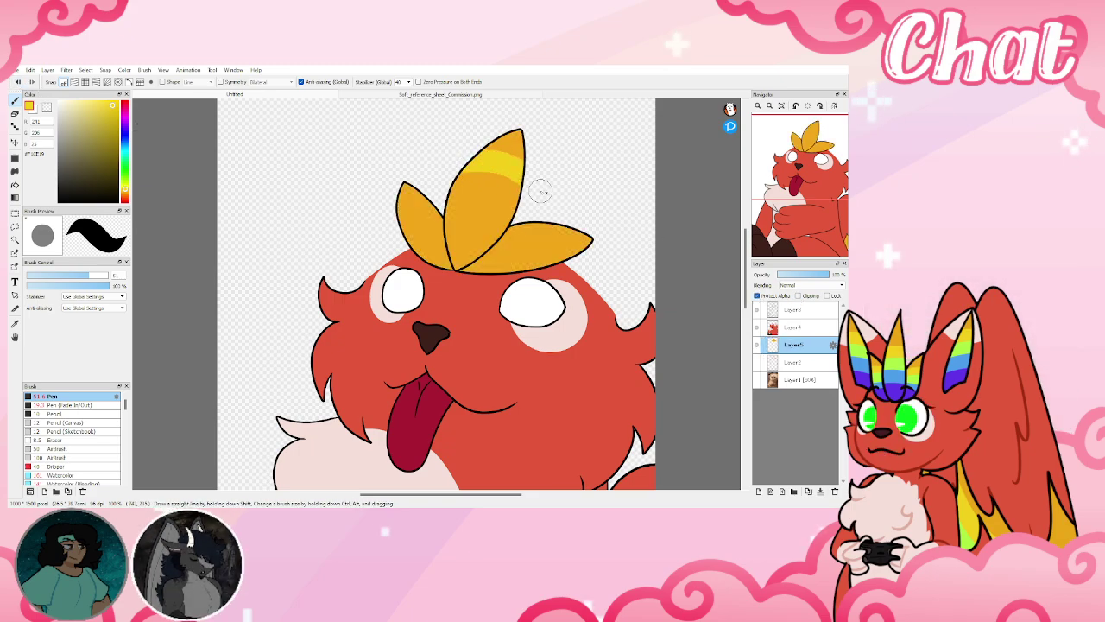
left_click_drag(542, 222, 567, 254)
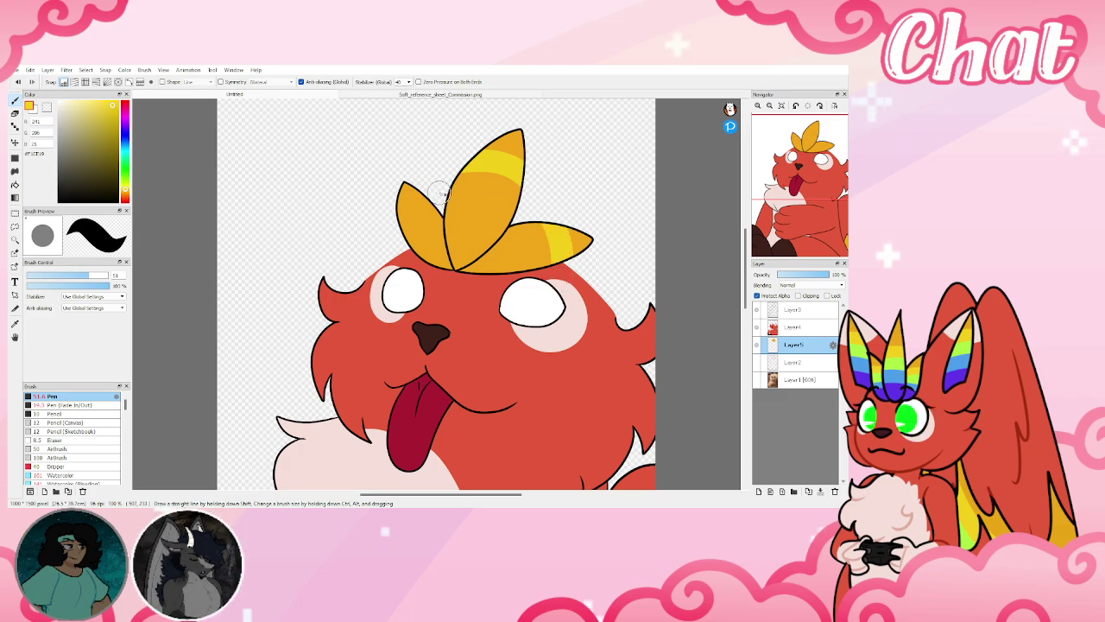
left_click_drag(437, 193, 404, 231)
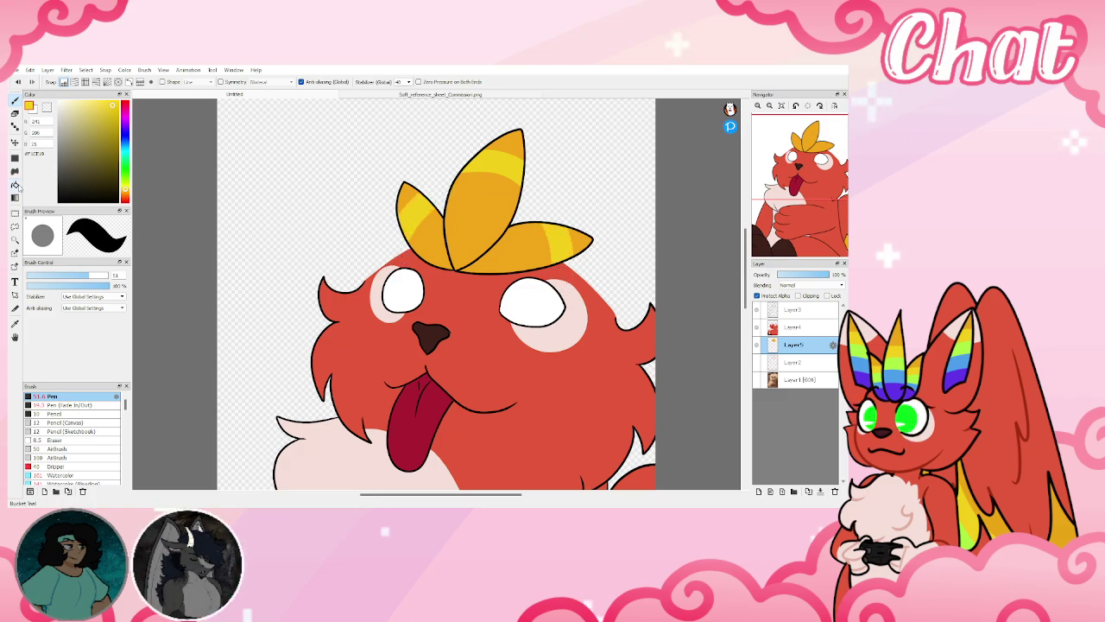
left_click(14, 184)
left_click(483, 202)
left_click(428, 238)
left_click(527, 246)
Pick the reference sheet's light green, paint a green band across each tuft with a 16 px pen and fill the bases green
left_click(433, 96)
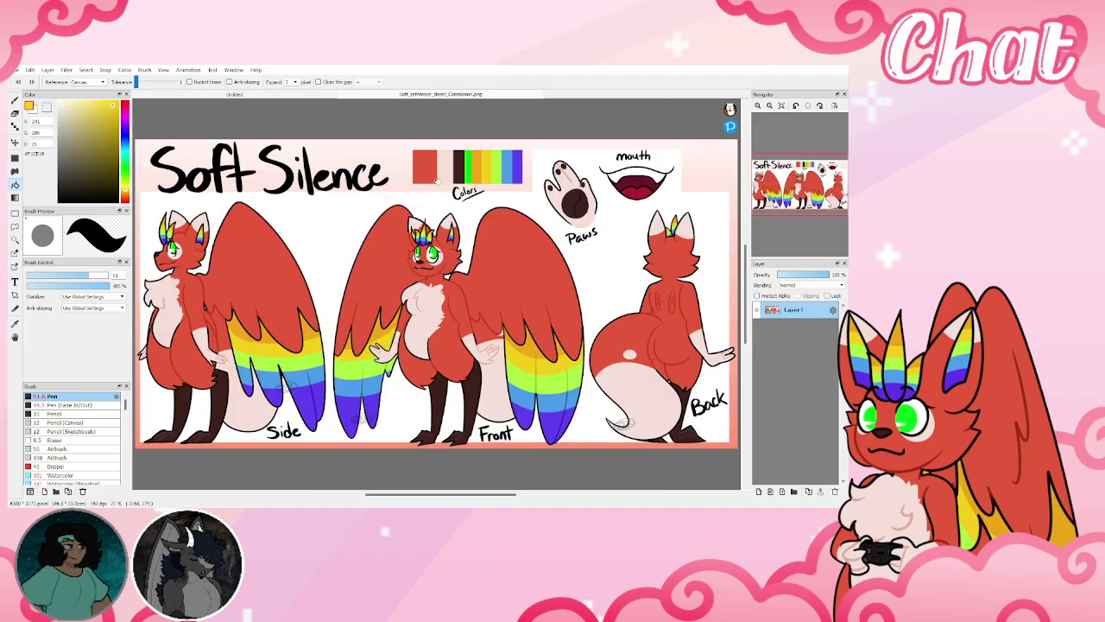
left_click(235, 94)
key("b")
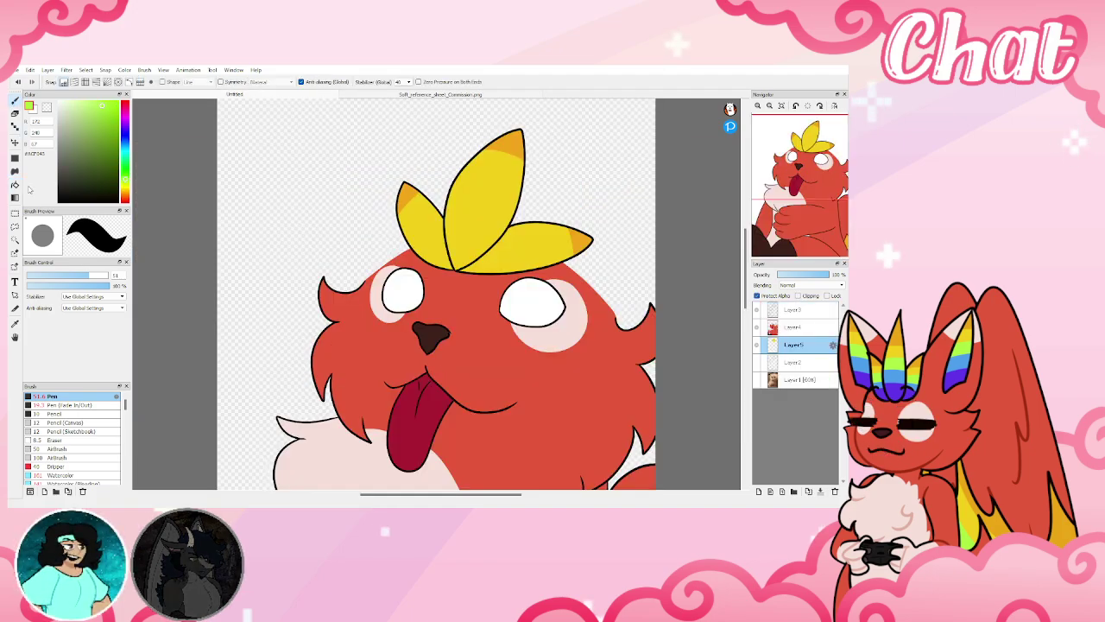
left_click(55, 276)
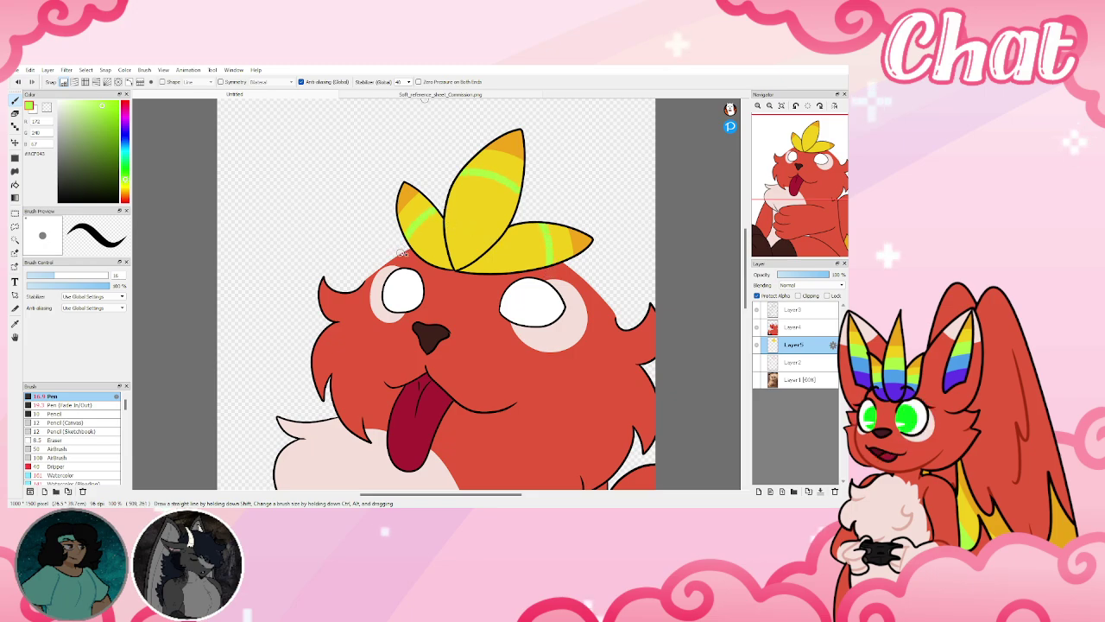
left_click(16, 185)
left_click(426, 237)
left_click(475, 223)
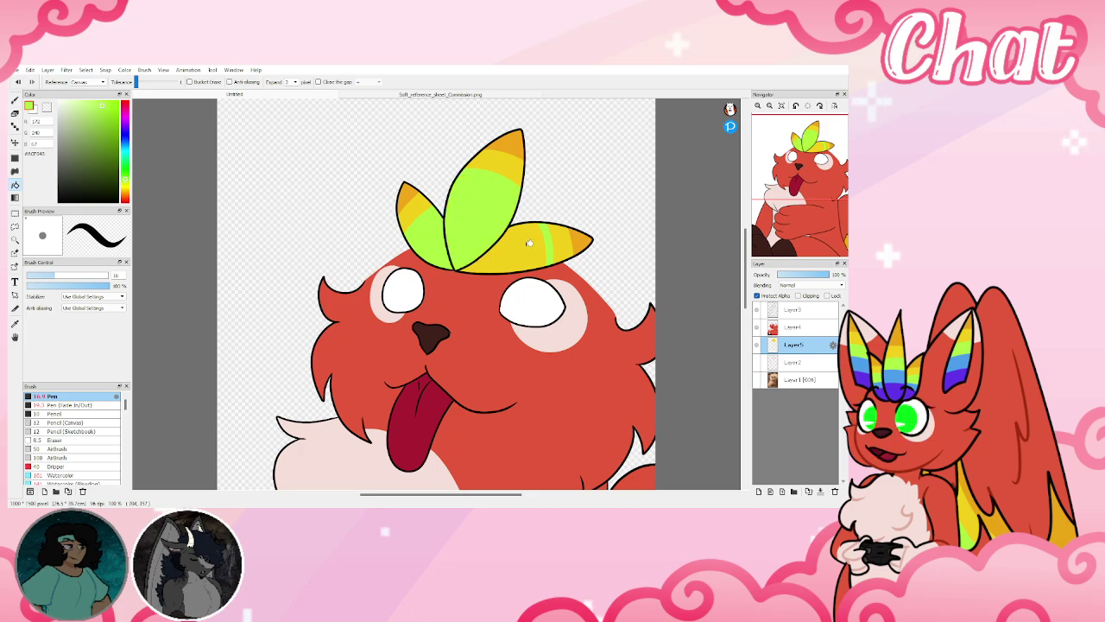
left_click(525, 242)
Pick the wing's blue from the reference sheet, paint a blue band across each tuft and fill the bases blue
left_click(349, 95)
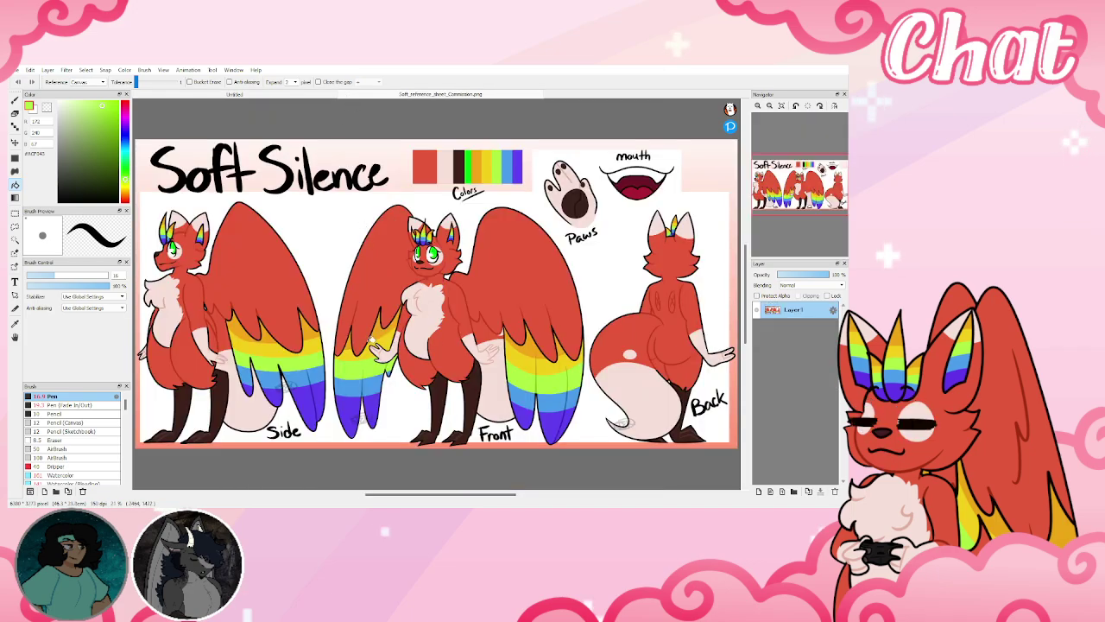
right_click(372, 378)
left_click(249, 95)
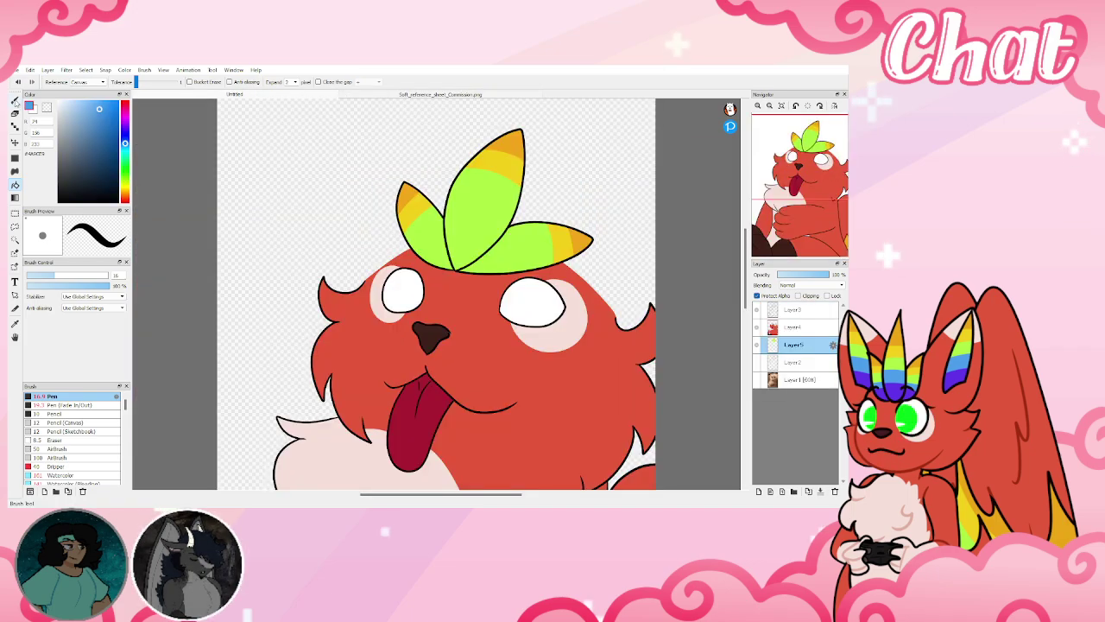
left_click(15, 100)
left_click_drag(448, 195, 486, 198)
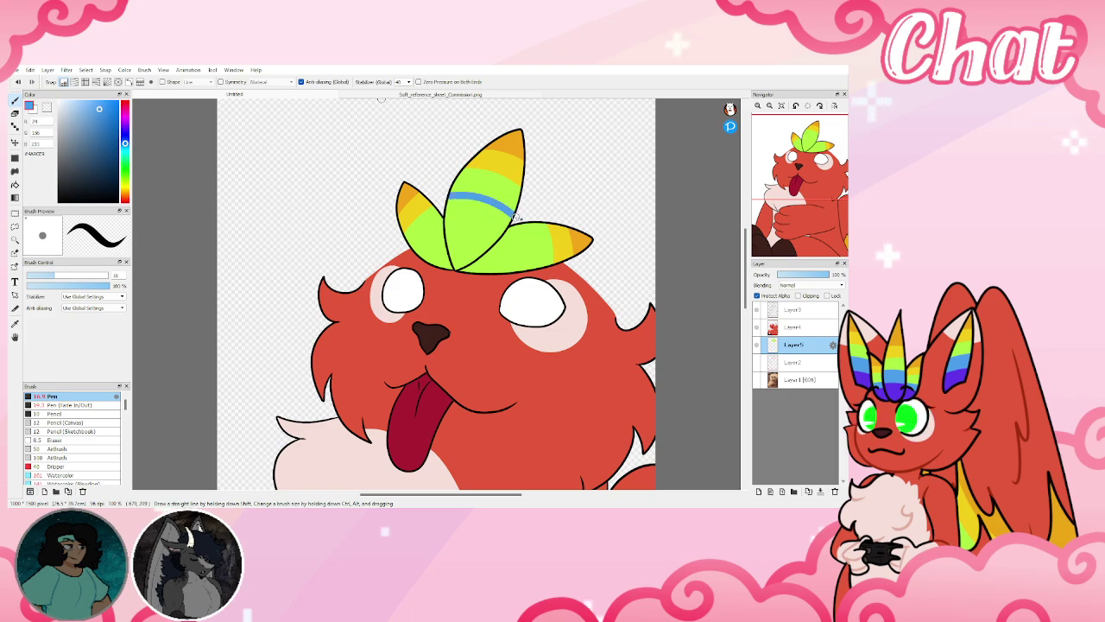
left_click_drag(527, 240, 530, 264)
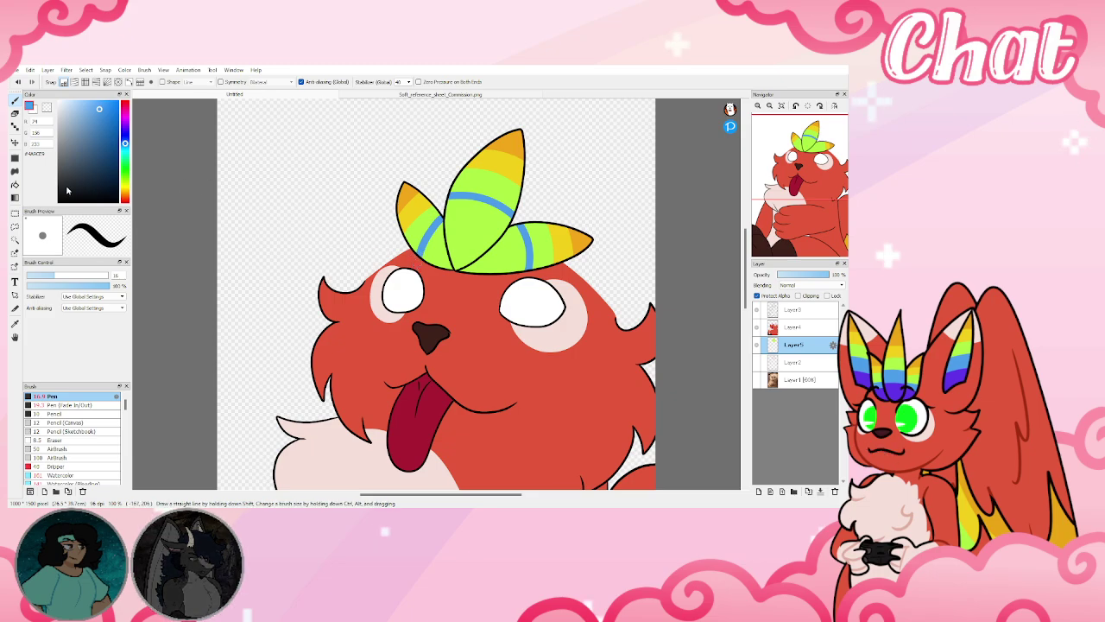
left_click(15, 185)
left_click(439, 247)
left_click(474, 229)
left_click(508, 260)
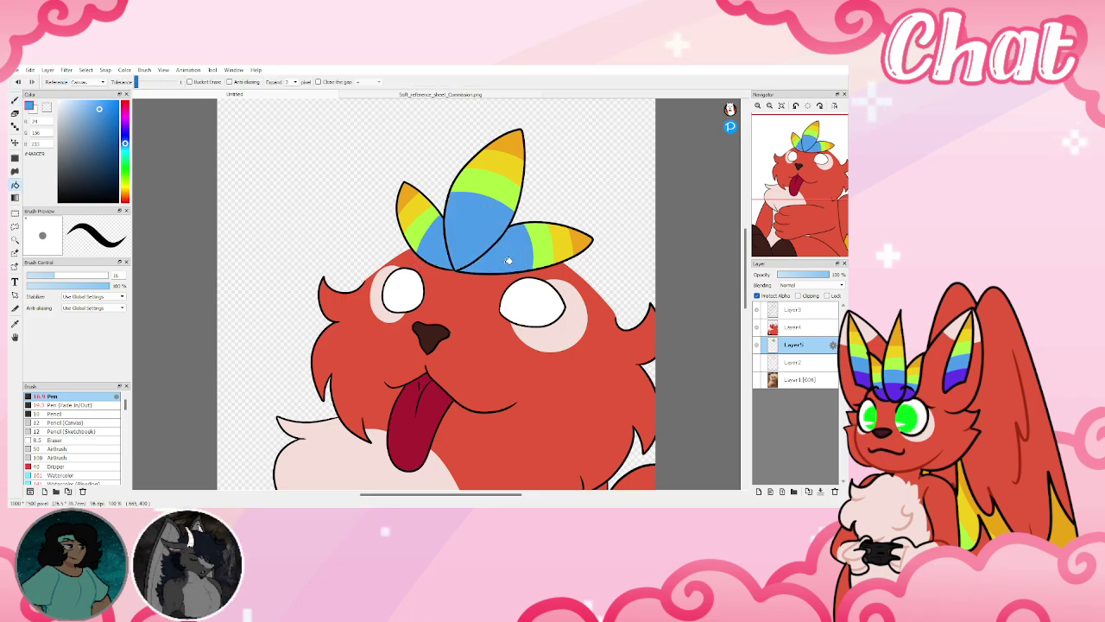
Pick the purple from the reference sheet's colour swatches and paint a purple arc near each tuft's base with a 10 px pen
left_click(15, 101)
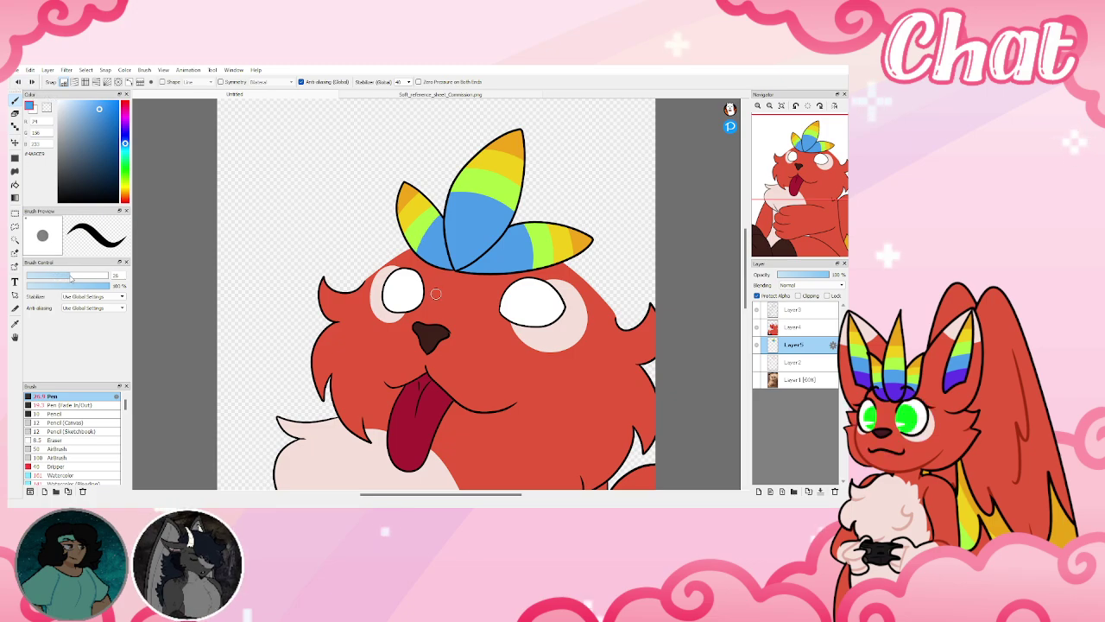
left_click_drag(70, 276, 79, 275)
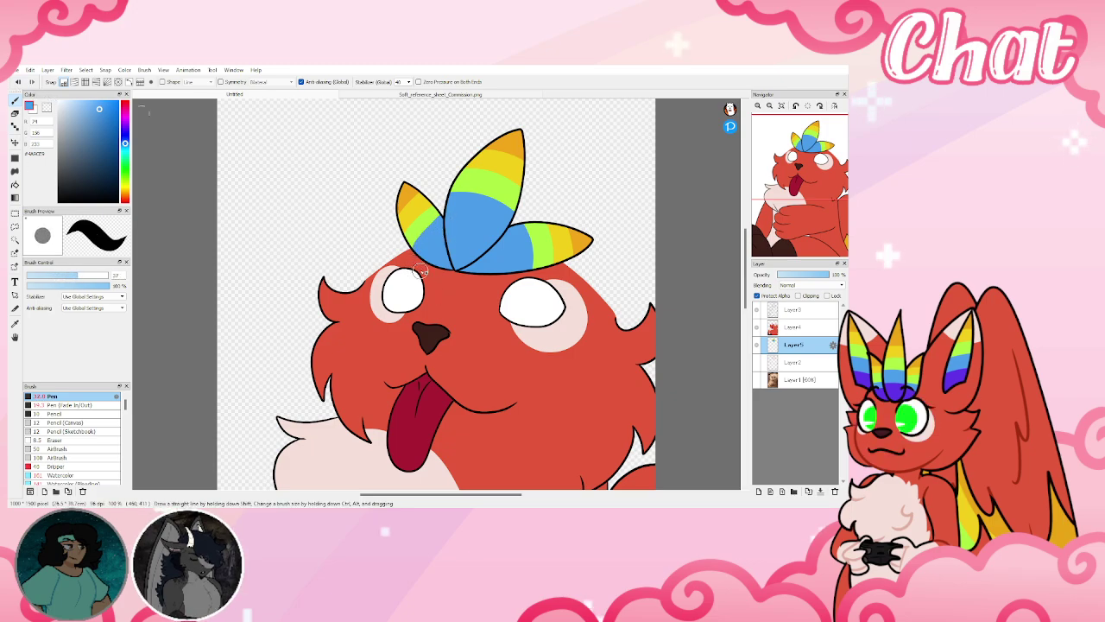
left_click(343, 93)
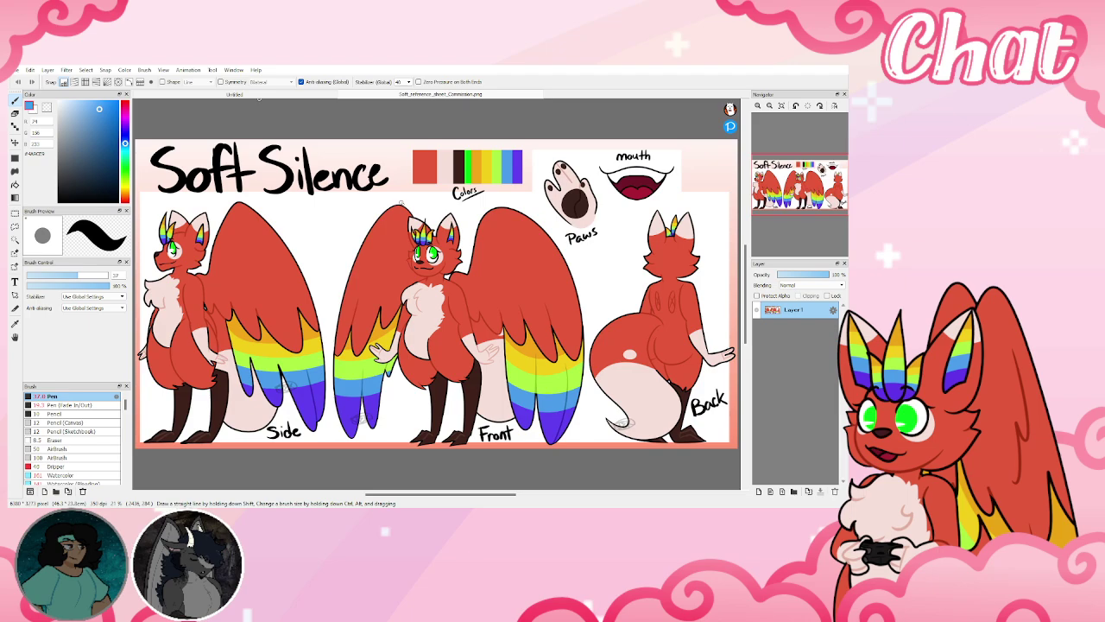
right_click(516, 169)
left_click(285, 95)
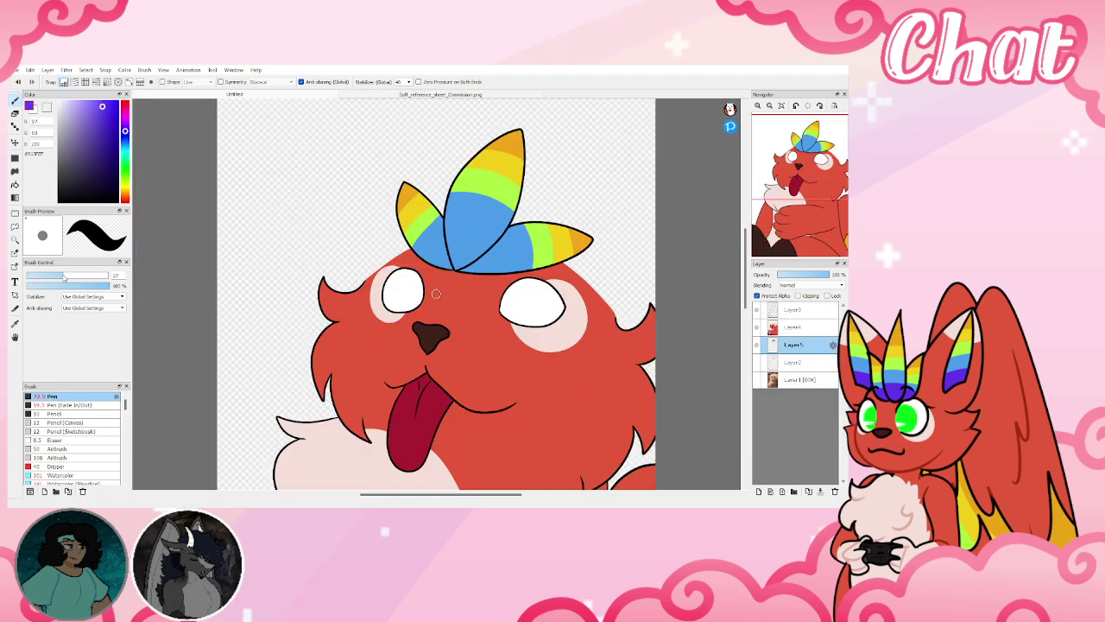
left_click_drag(63, 277, 43, 277)
scroll(447, 216, "up", 3)
mouse_move(315, 219)
left_mouse_down()
mouse_move(360, 214)
mouse_move(436, 241)
left_mouse_up()
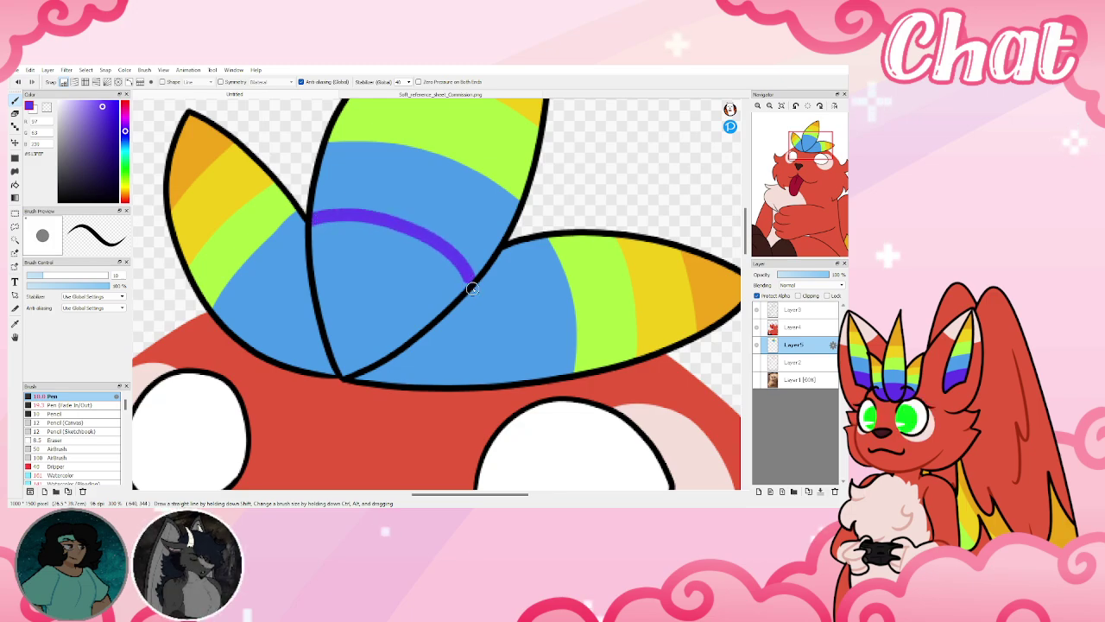
left_click_drag(483, 277, 491, 318)
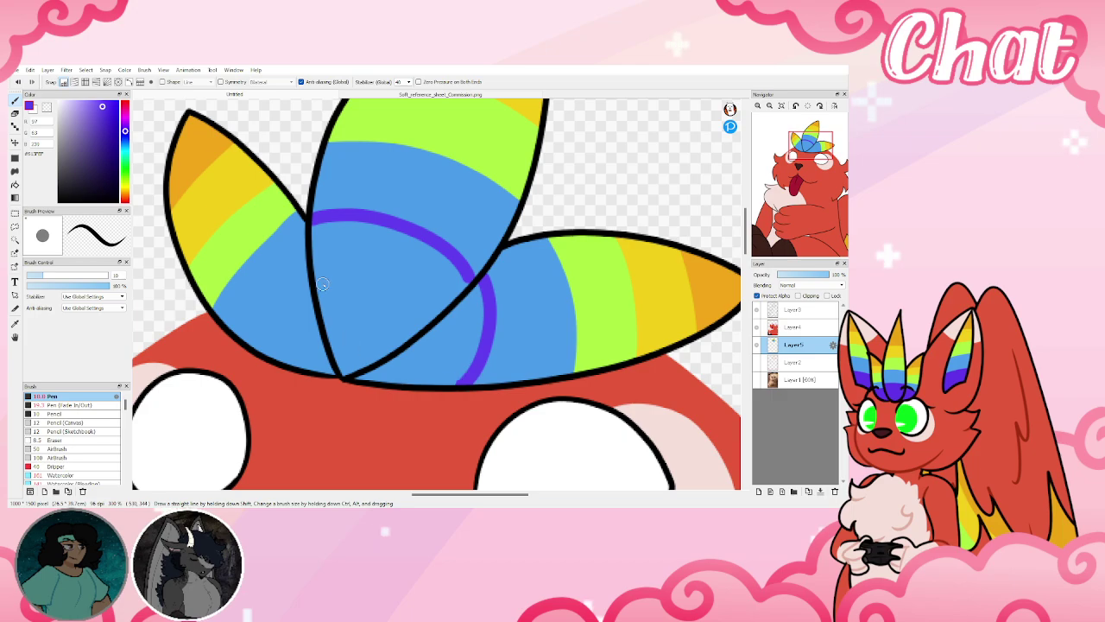
left_click_drag(268, 330, 272, 377)
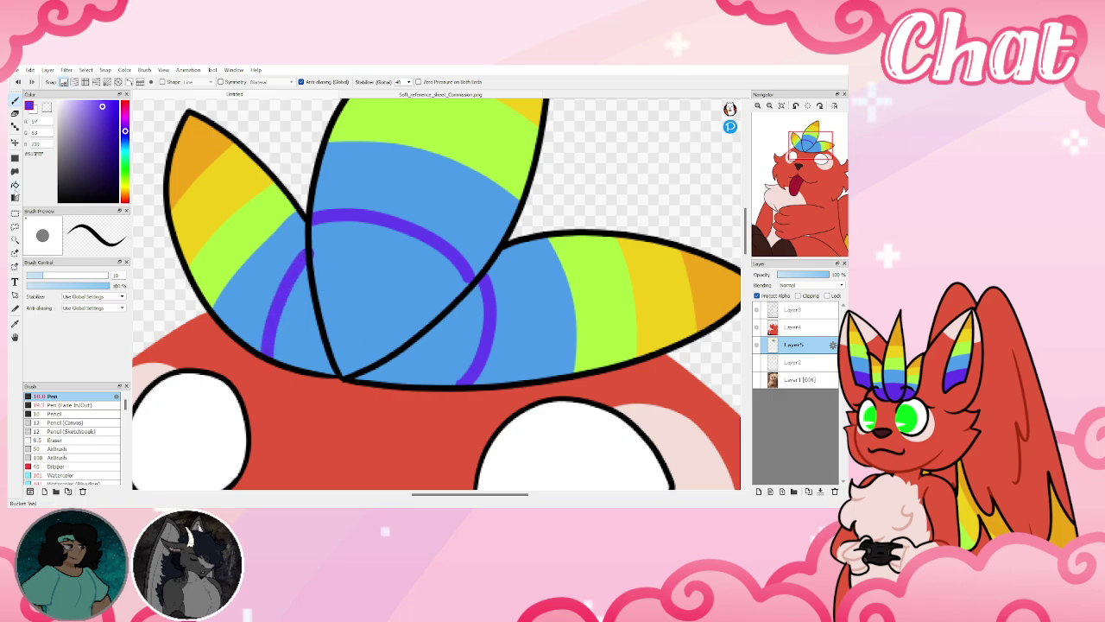
Fill the bases of the three tufts below the arcs with purple and fit the whole drawing in view
left_click(15, 185)
left_click(301, 320)
left_click(358, 292)
left_click(455, 329)
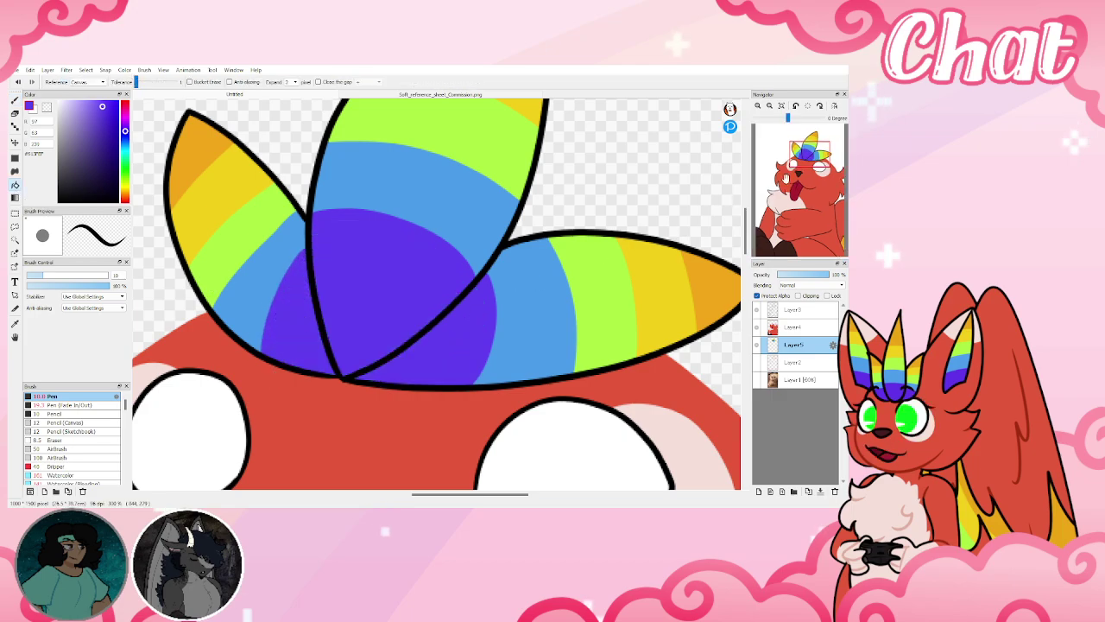
left_click(795, 106)
left_click(805, 106)
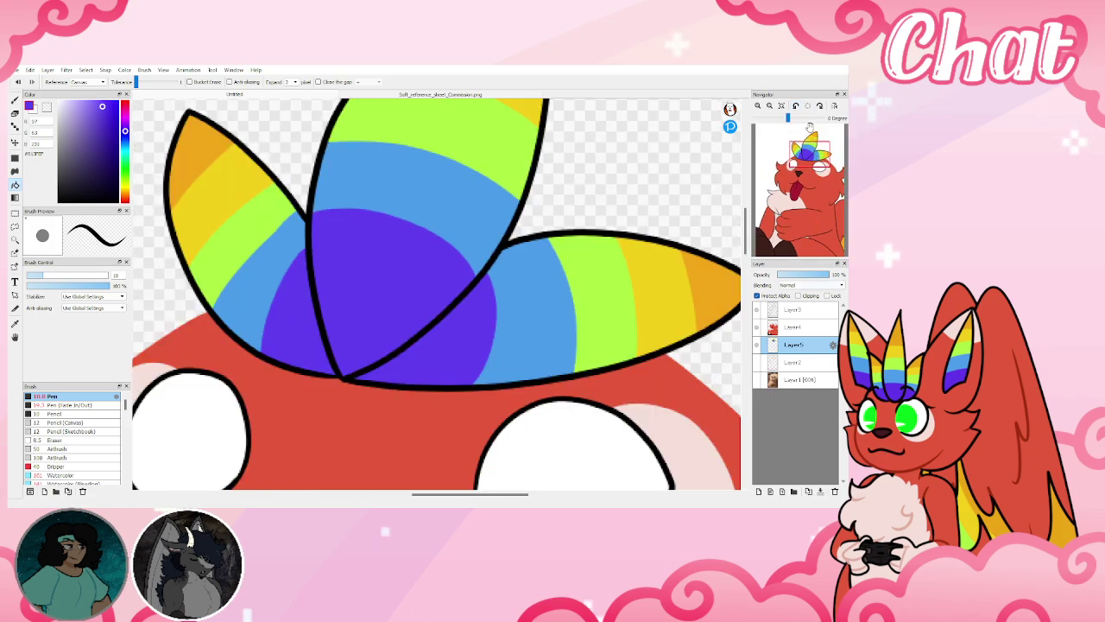
left_click(782, 106)
Pick the chest's cream colour, select the red head and arm area, and paint a cream band across the wrist on Layer4
left_click(424, 329, "alt")
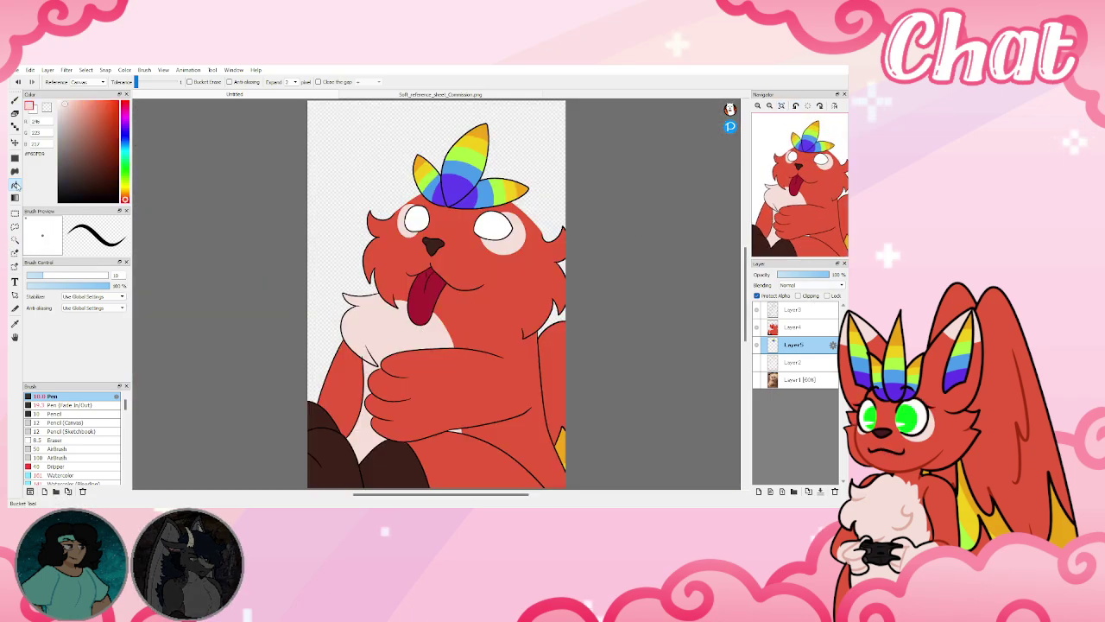
left_click(16, 240)
left_click(466, 316)
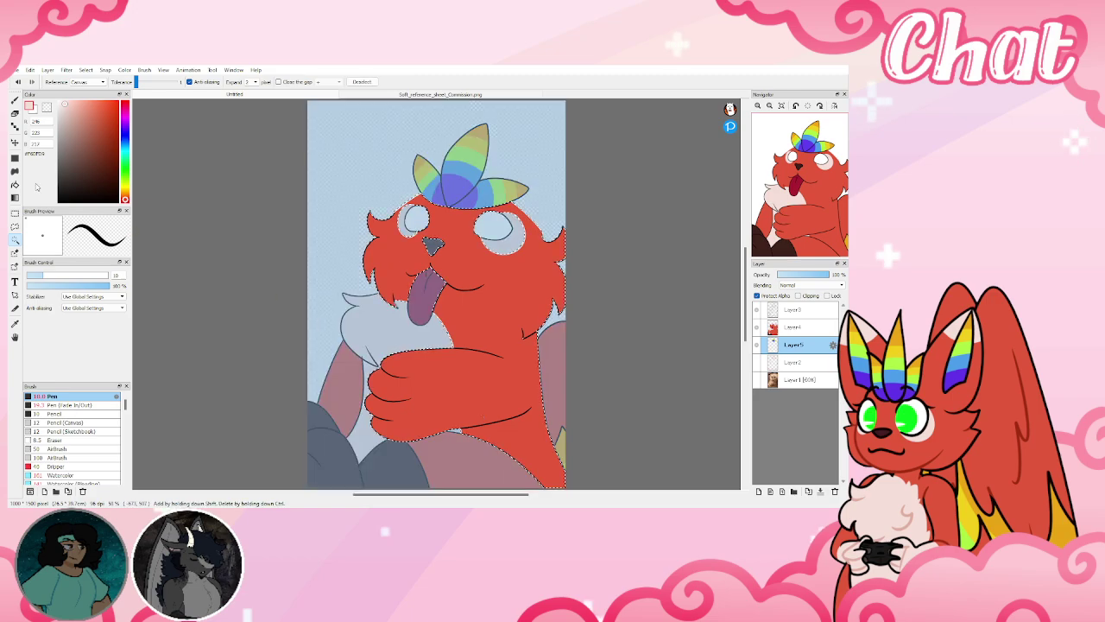
left_click(15, 101)
left_click_drag(69, 276, 83, 276)
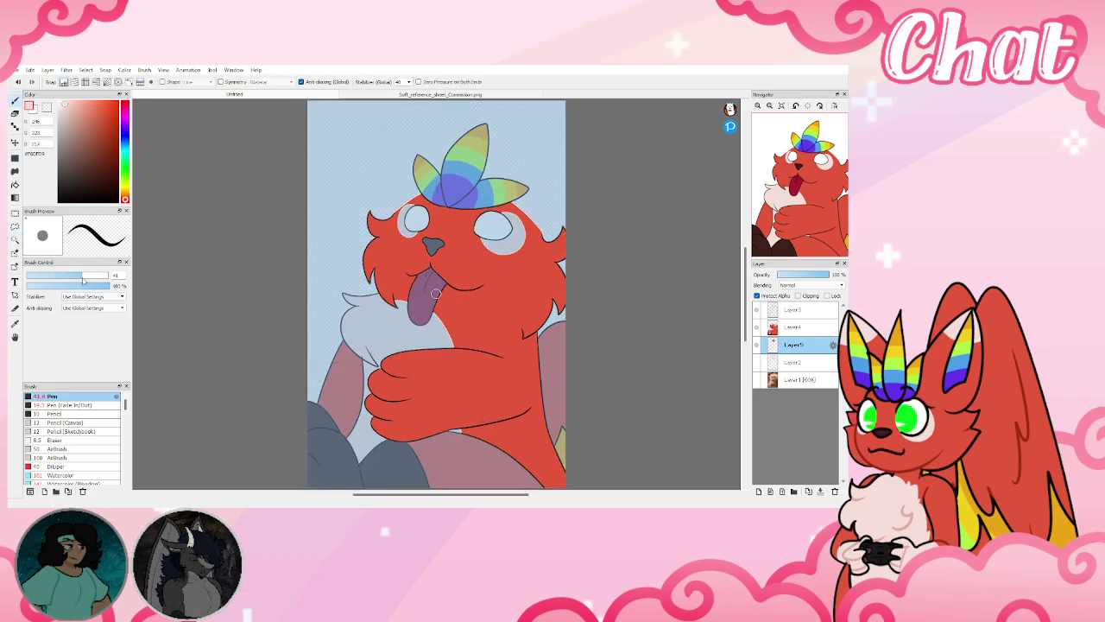
left_click(793, 327)
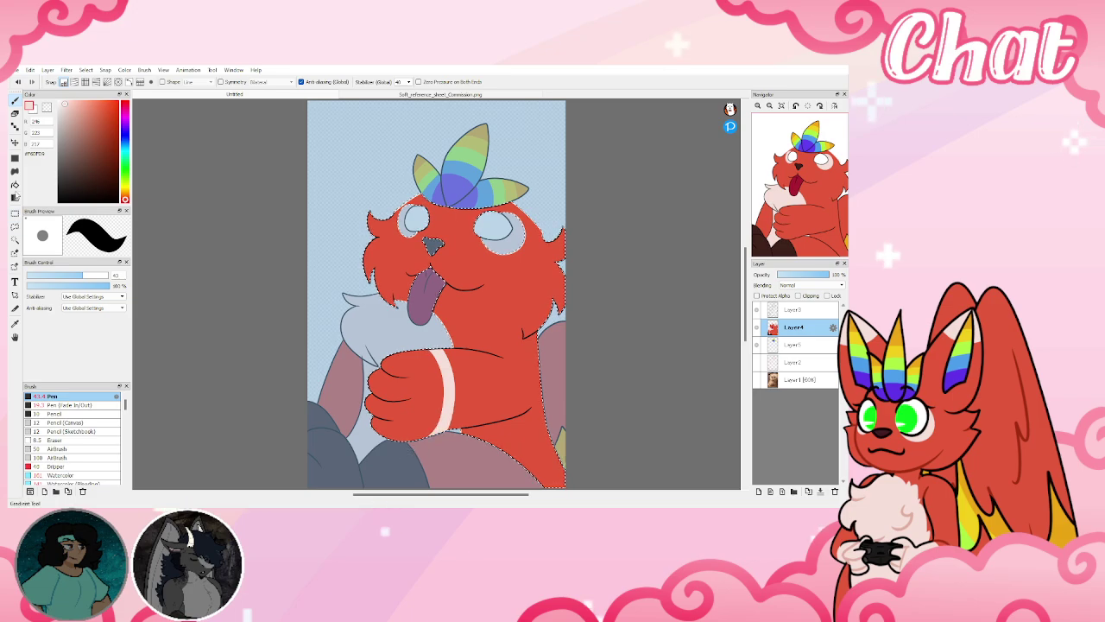
Fill the hand up to the wrist band with cream and clear the selection
left_click(15, 185)
left_click(422, 393)
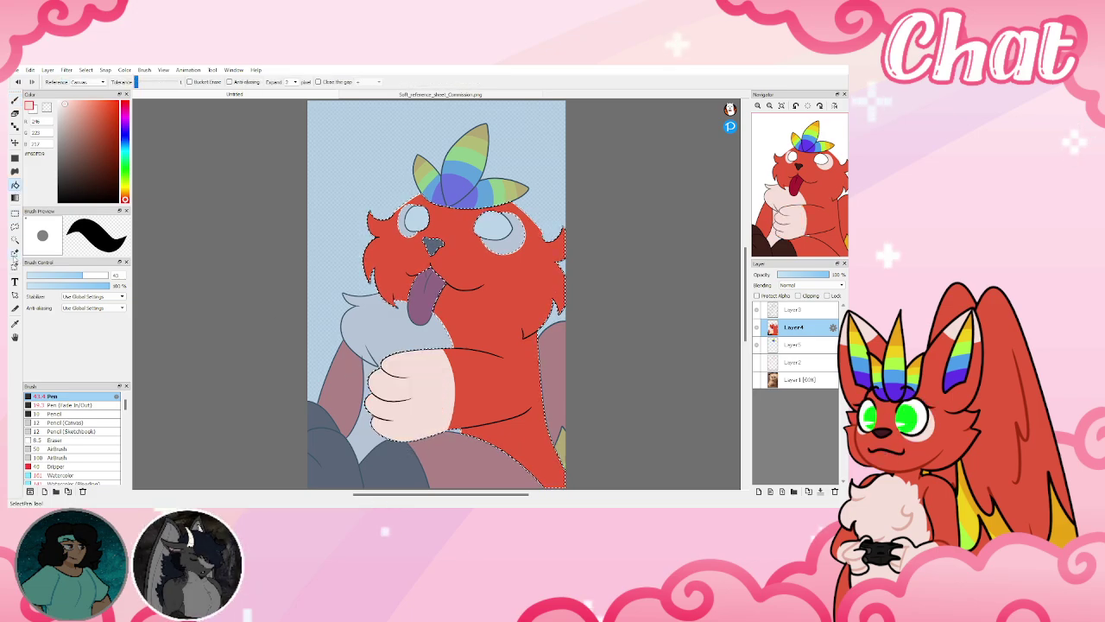
left_click(14, 238)
key("m")
key("ctrl+d")
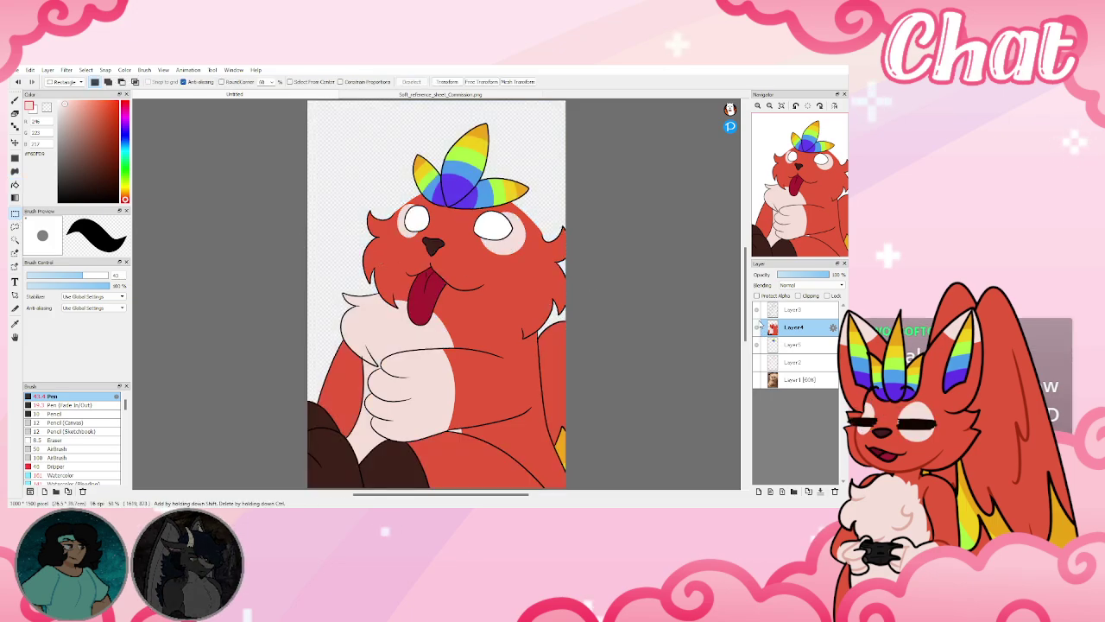
Show the cat photo layer at 100 % opacity and make Layer4 active again
left_click(756, 380)
left_click(777, 379)
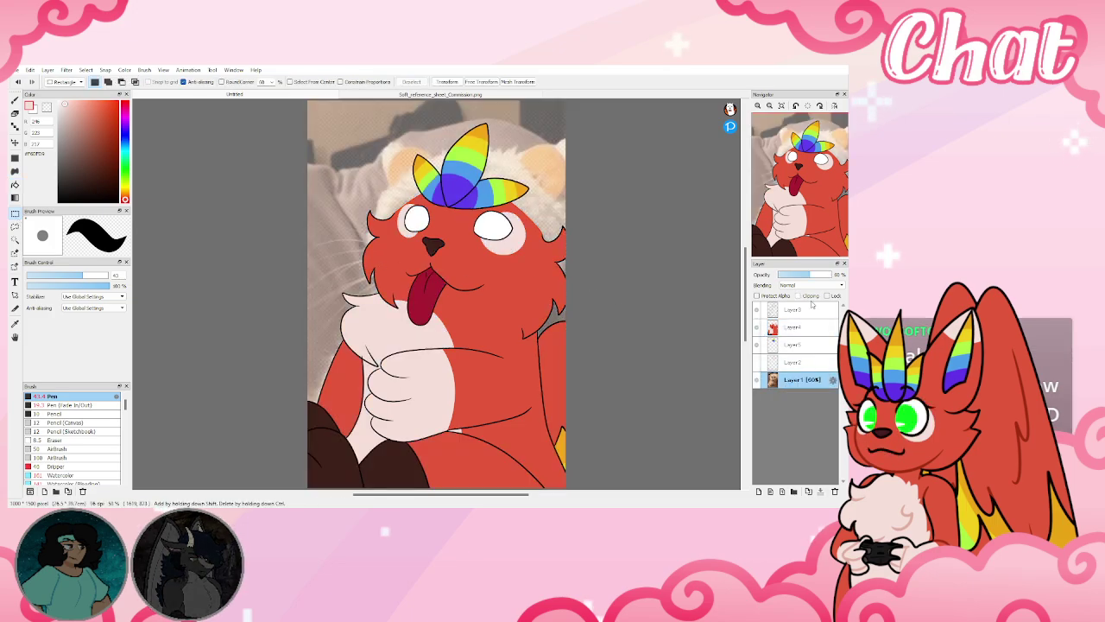
left_click(832, 274)
left_click(794, 327)
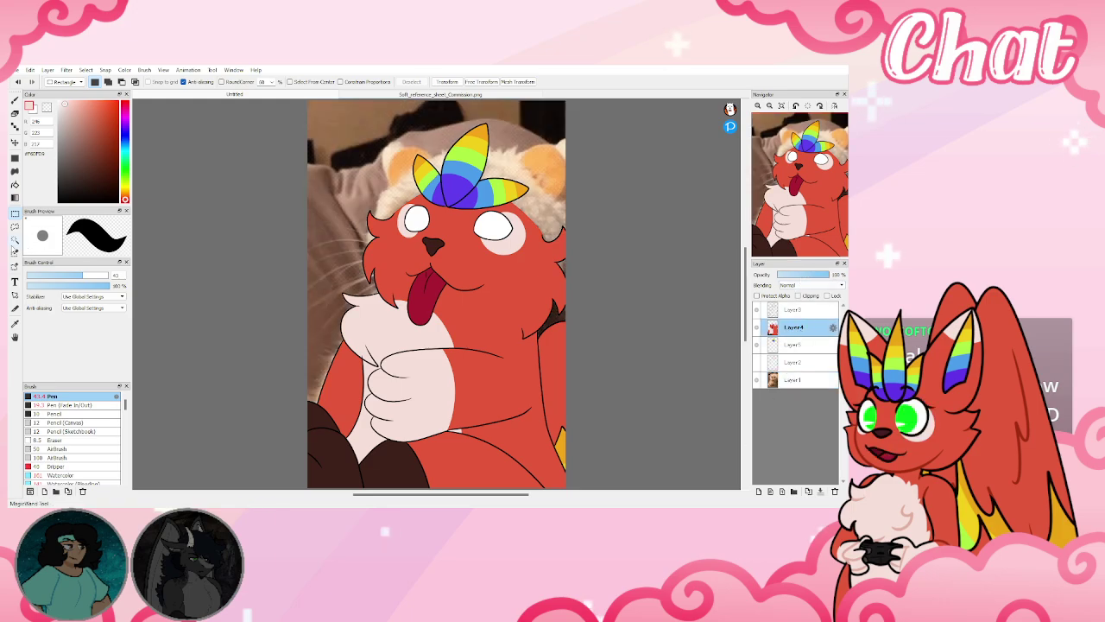
Select the white areas of both eyes and pick the bright green colour from the reference sheet
left_click(14, 241)
left_click(423, 214)
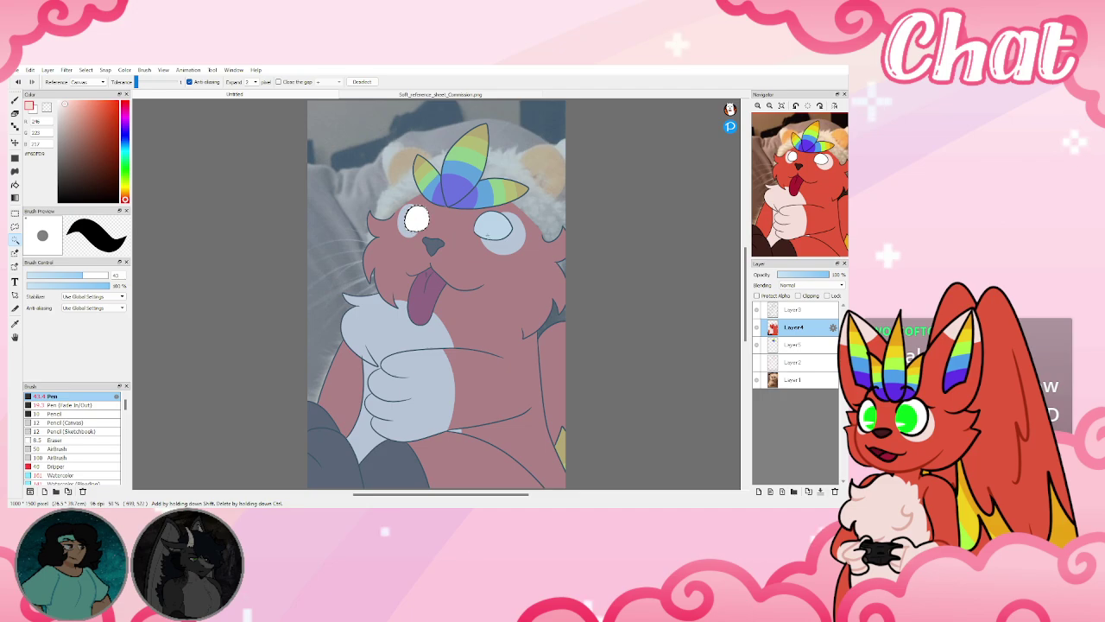
left_click(492, 227, "shift")
left_click(377, 95)
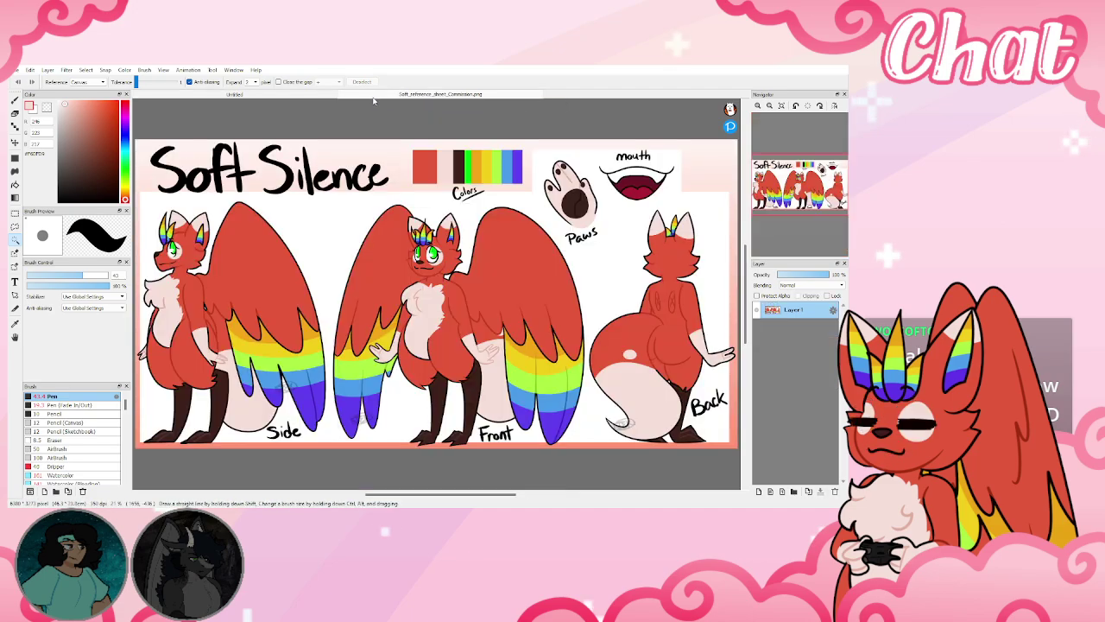
right_click(470, 161)
left_click(304, 95)
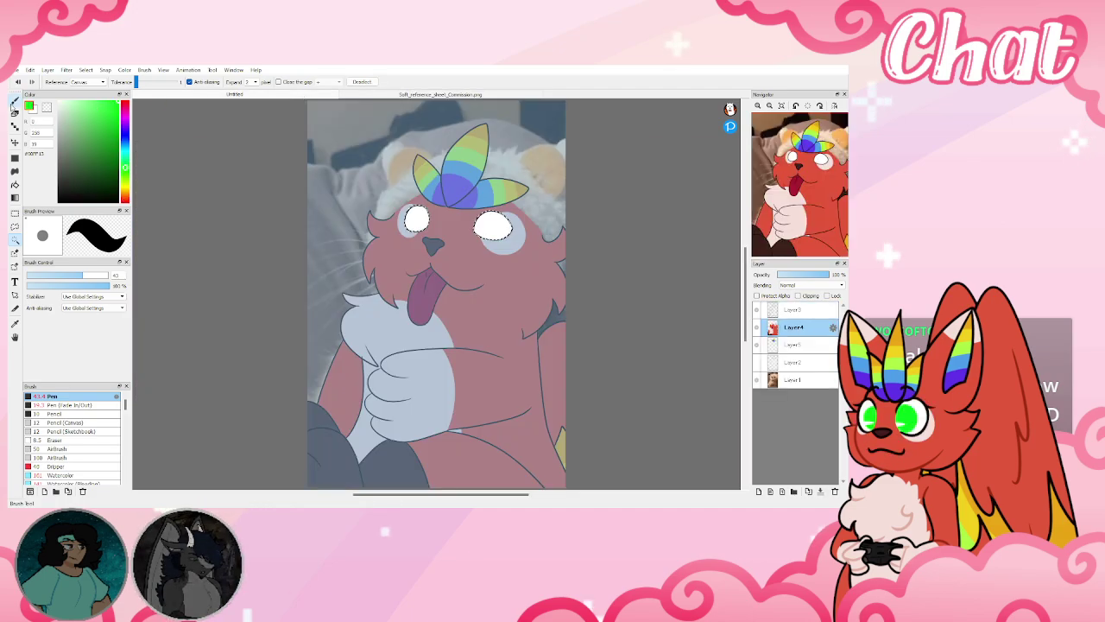
Add a layer above Layer4, hide Layer4, and paint green irises inside both selected eyes
left_click(15, 101)
scroll(445, 205, "up", 4)
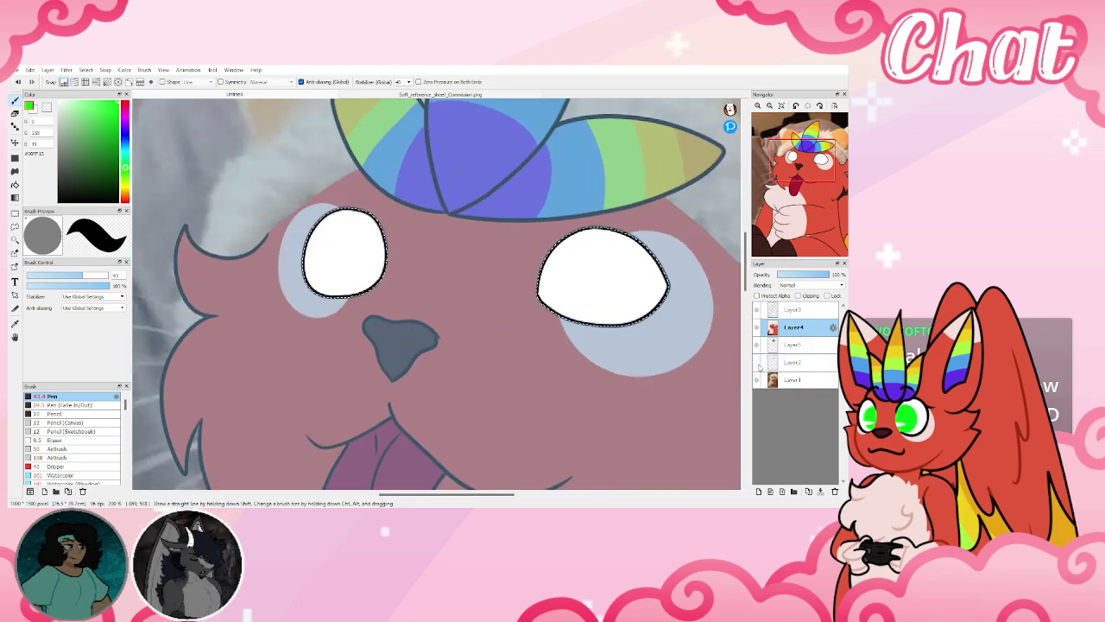
left_click(759, 491)
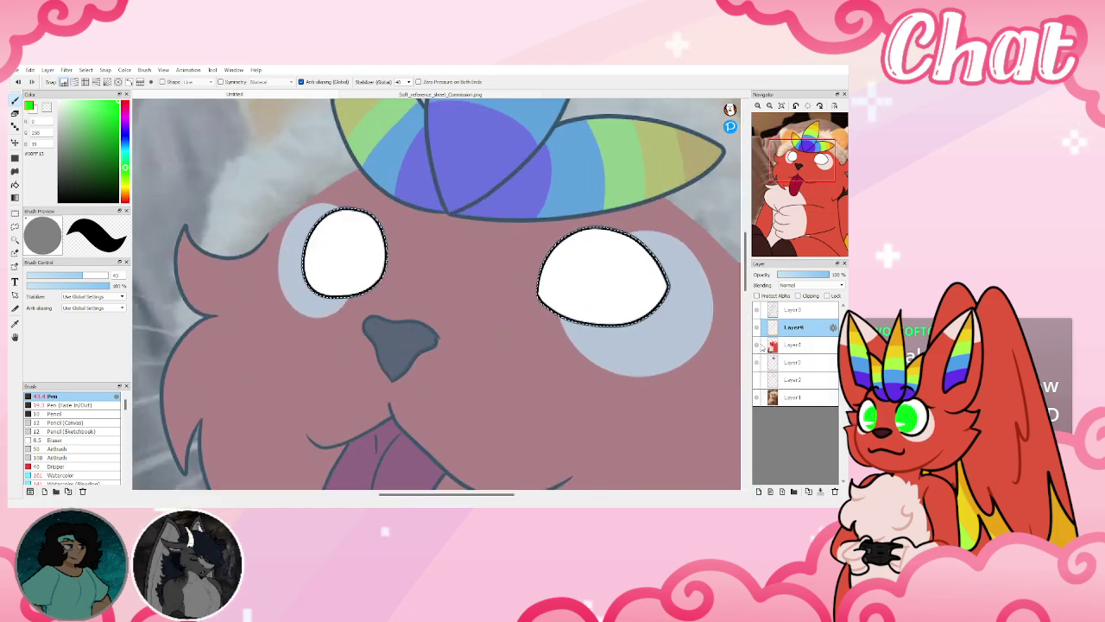
left_click(757, 346)
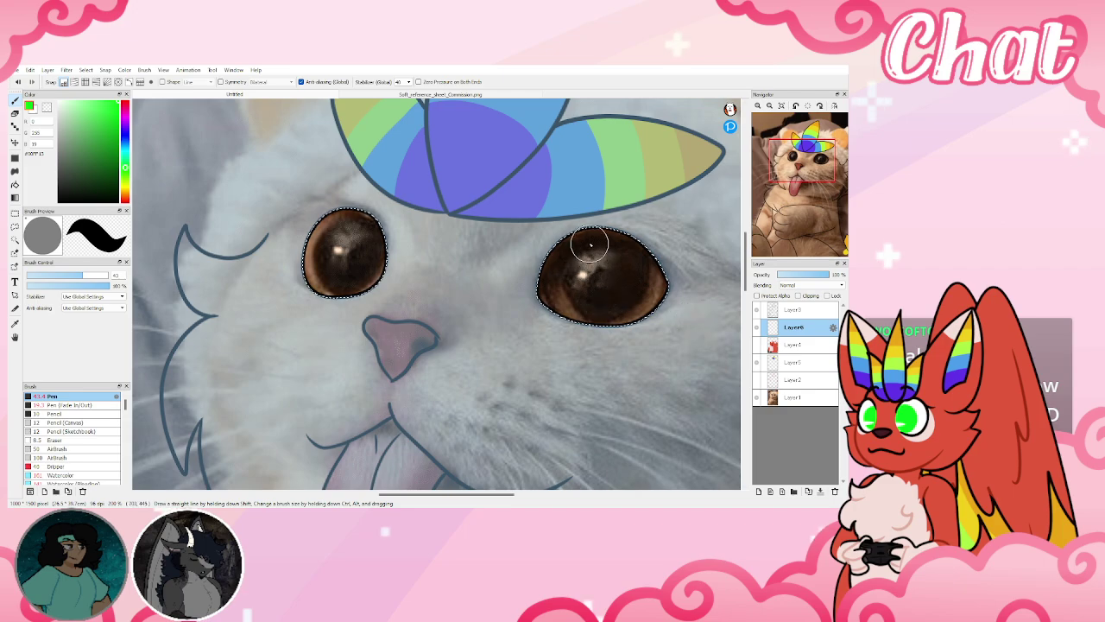
mouse_move(576, 267)
left_mouse_down()
mouse_move(588, 301)
mouse_move(622, 302)
mouse_move(630, 250)
mouse_move(601, 252)
left_mouse_up()
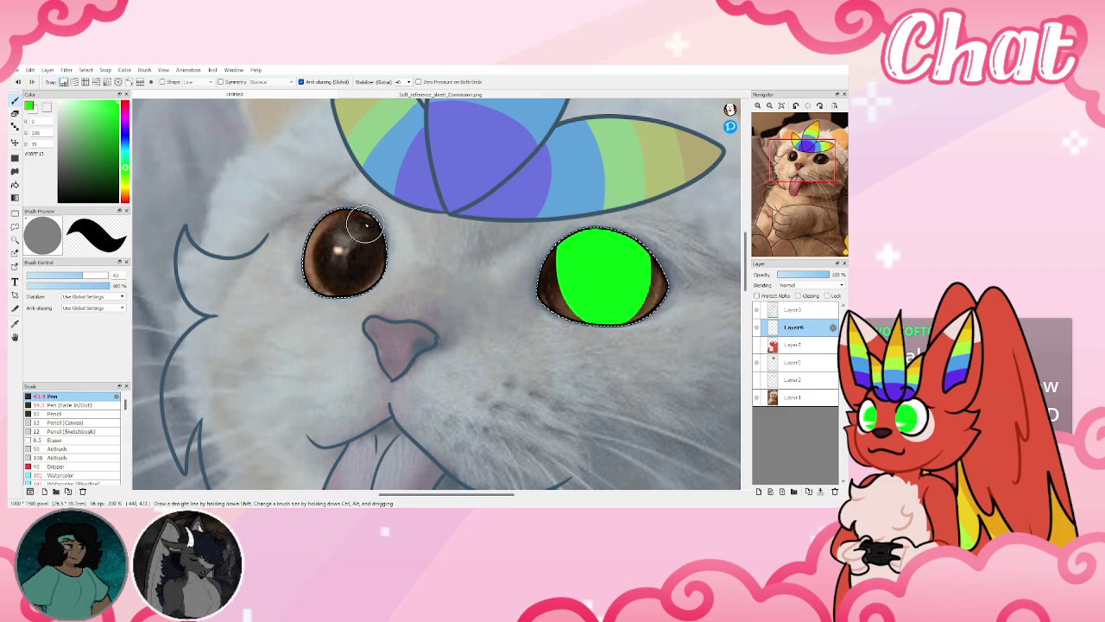
mouse_move(343, 244)
left_mouse_down()
mouse_move(350, 263)
mouse_move(360, 259)
mouse_move(345, 250)
left_mouse_up()
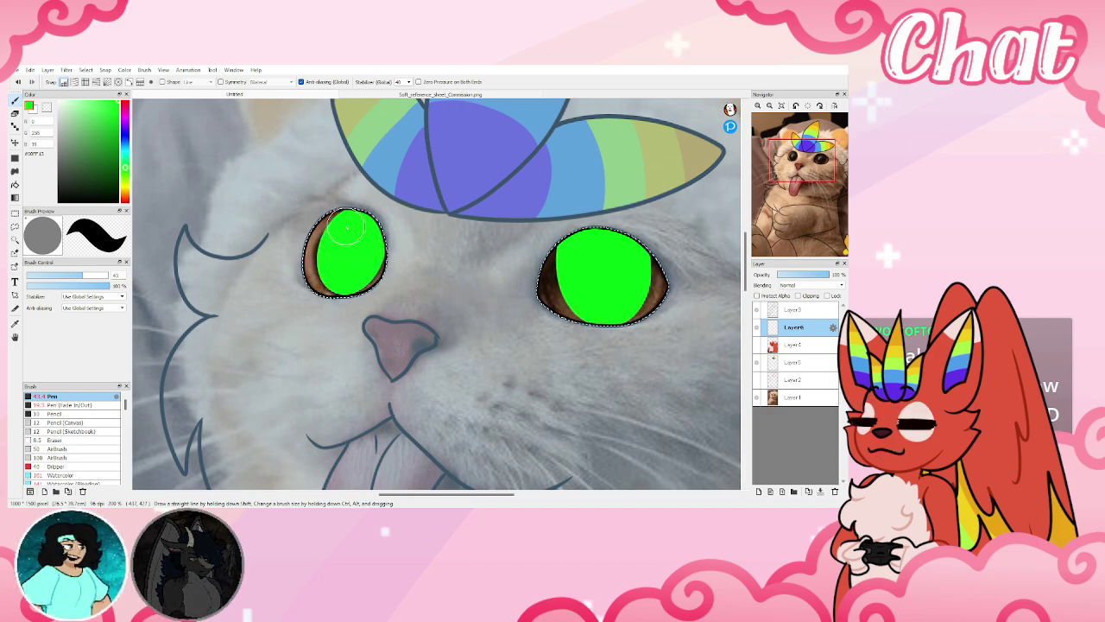
Paint a white highlight in each green iris, using a smaller brush of size 21 for the smaller eye
left_click_drag(592, 249, 590, 259)
key("ctrl+d")
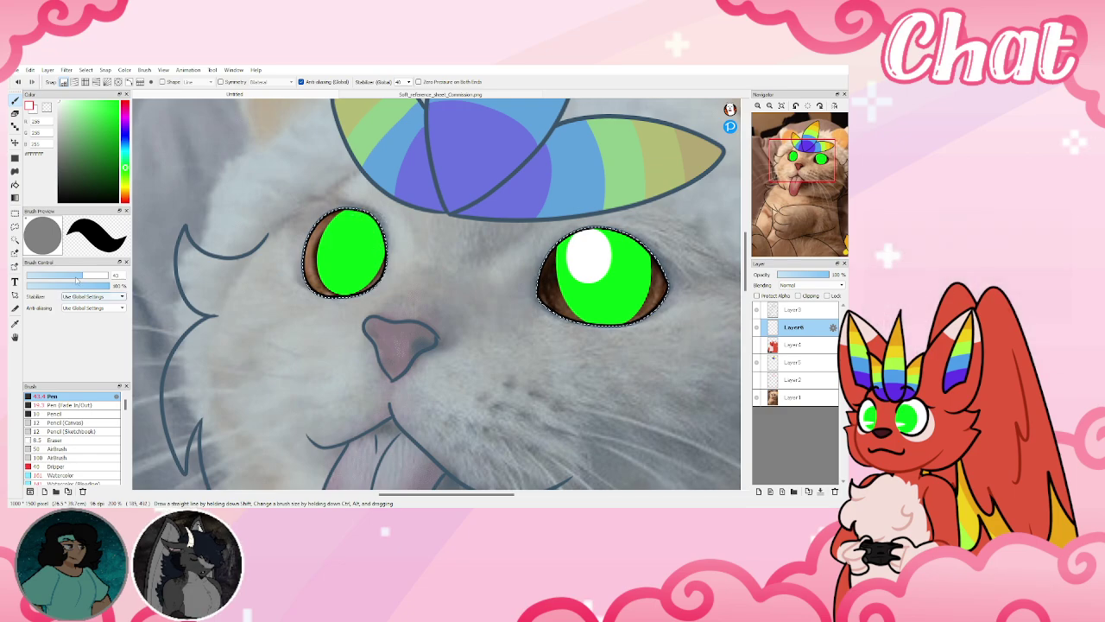
left_click_drag(82, 276, 63, 275)
key("ctrl+z")
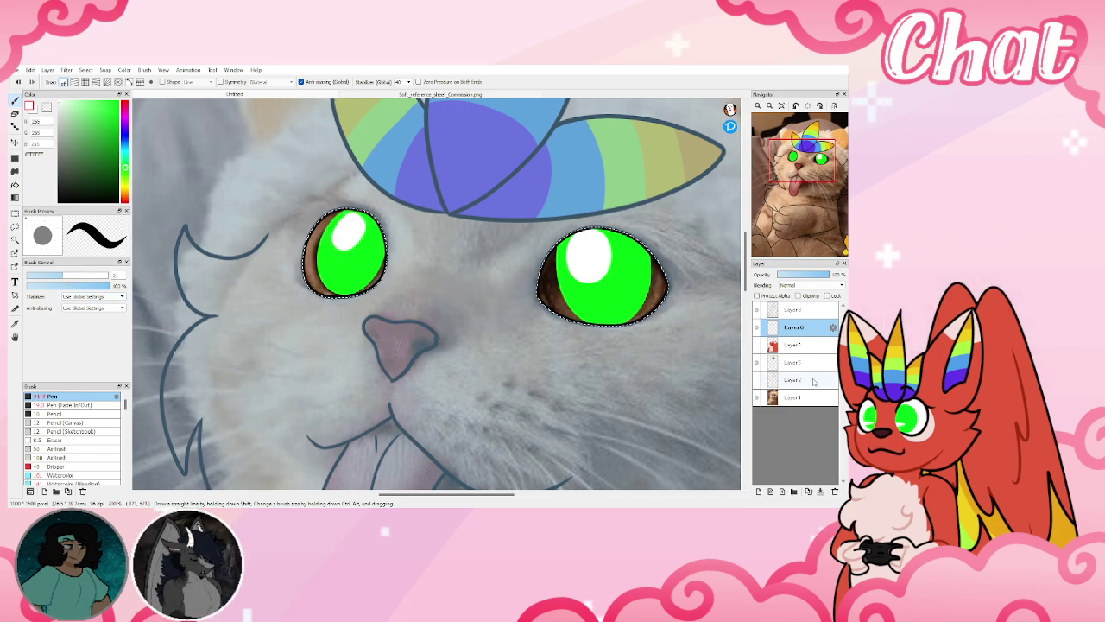
Show the red and cream colour layer again and clear the eye selection
left_click(757, 345)
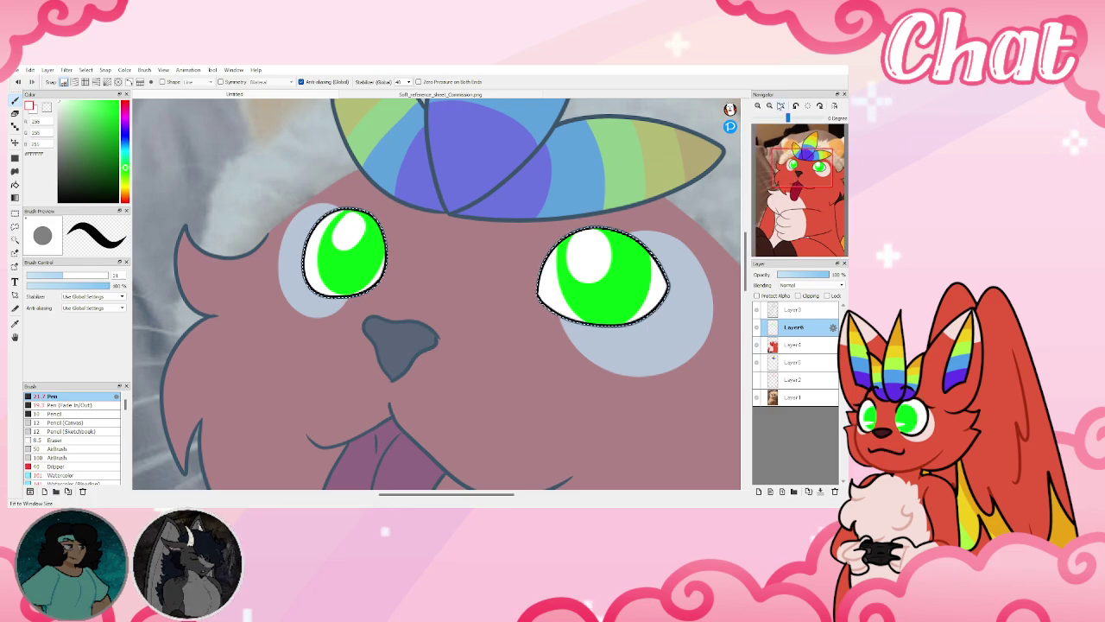
left_click(781, 105)
left_click(15, 213)
left_click(275, 199)
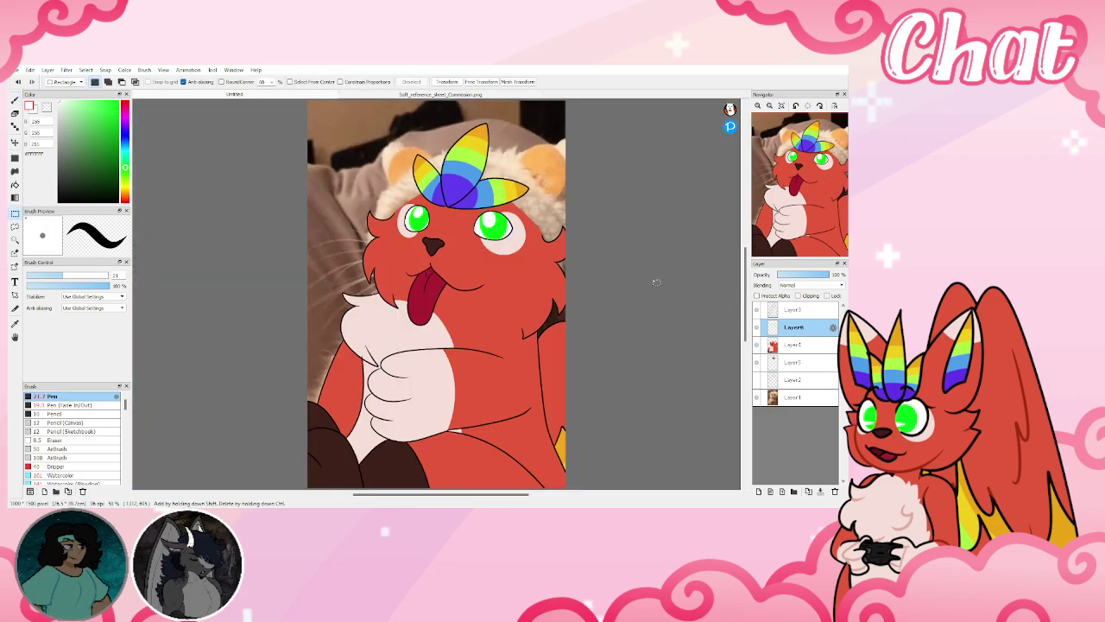
Add a layer clipped to the line art on Layer3 and set up a dark crimson pen of size 34
left_click(796, 313)
left_click(759, 491)
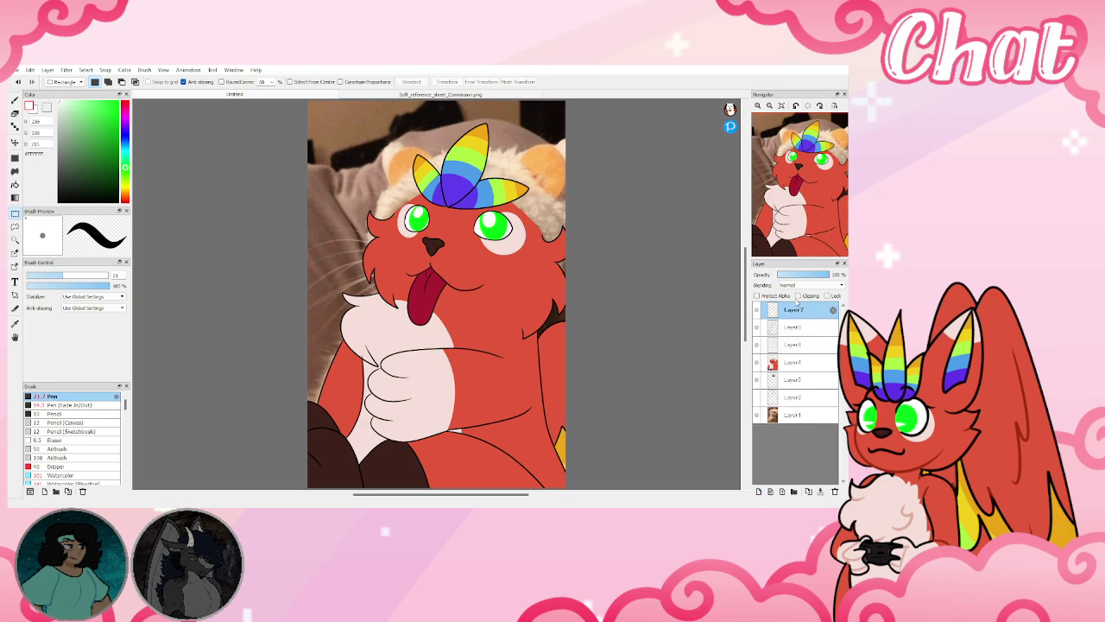
left_click(798, 296)
left_click(561, 323, "alt")
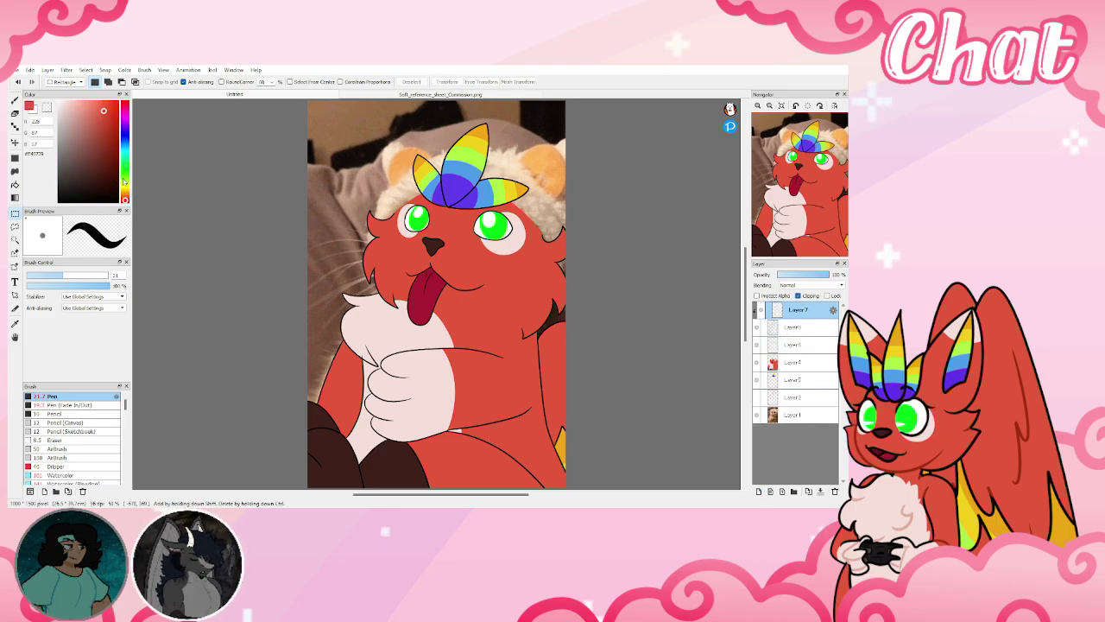
left_click(125, 105)
left_click(104, 148)
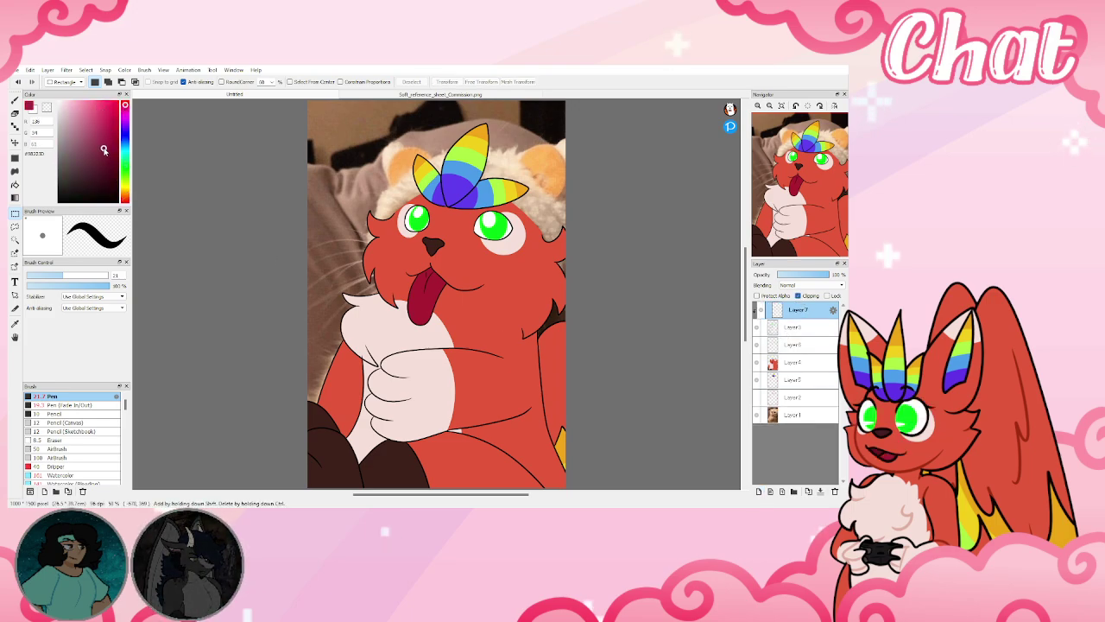
key("b")
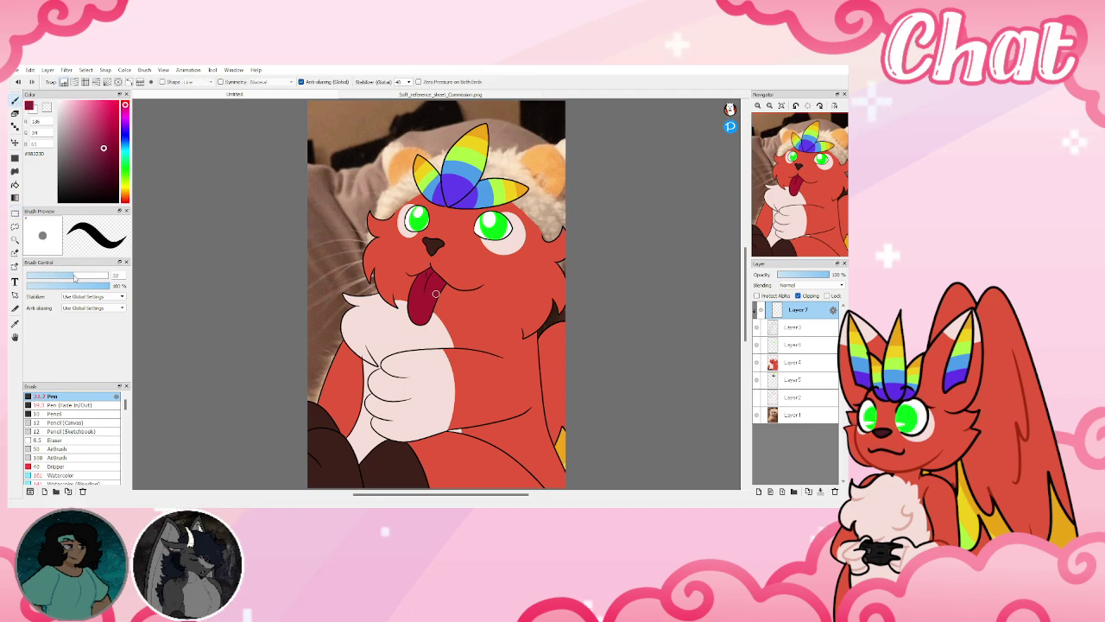
left_click(76, 275)
Recolour the inner lines of the cheek fluff, chest, fingers, arm and leg dark crimson on clipped Layer7
scroll(391, 309, "up", 2)
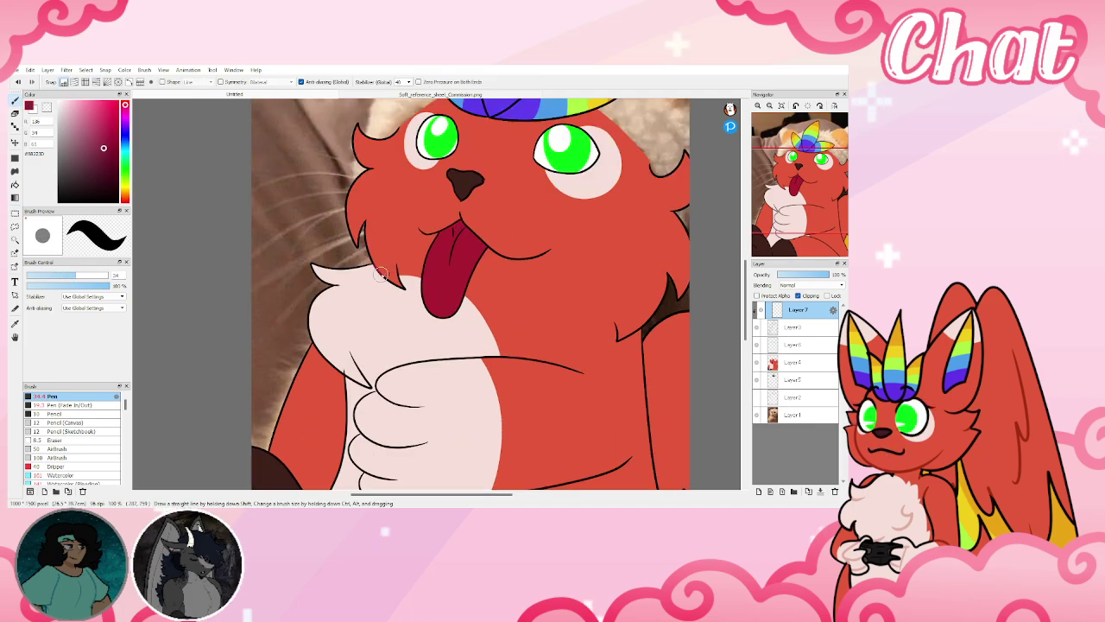
left_click_drag(349, 352, 363, 378)
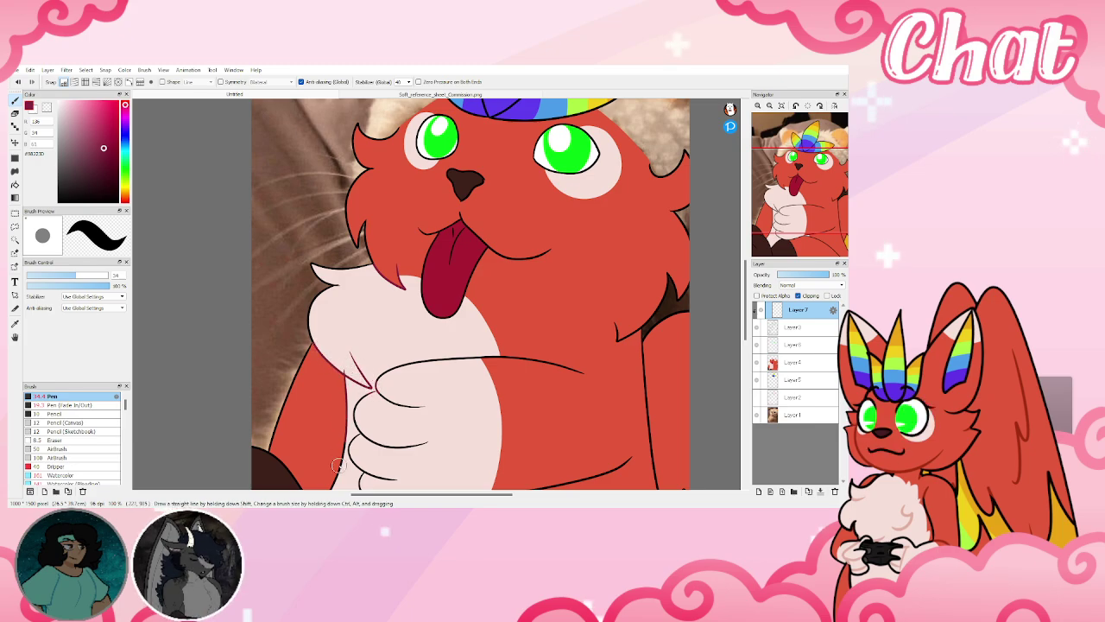
left_click_drag(338, 465, 337, 471)
left_click_drag(447, 470, 435, 314)
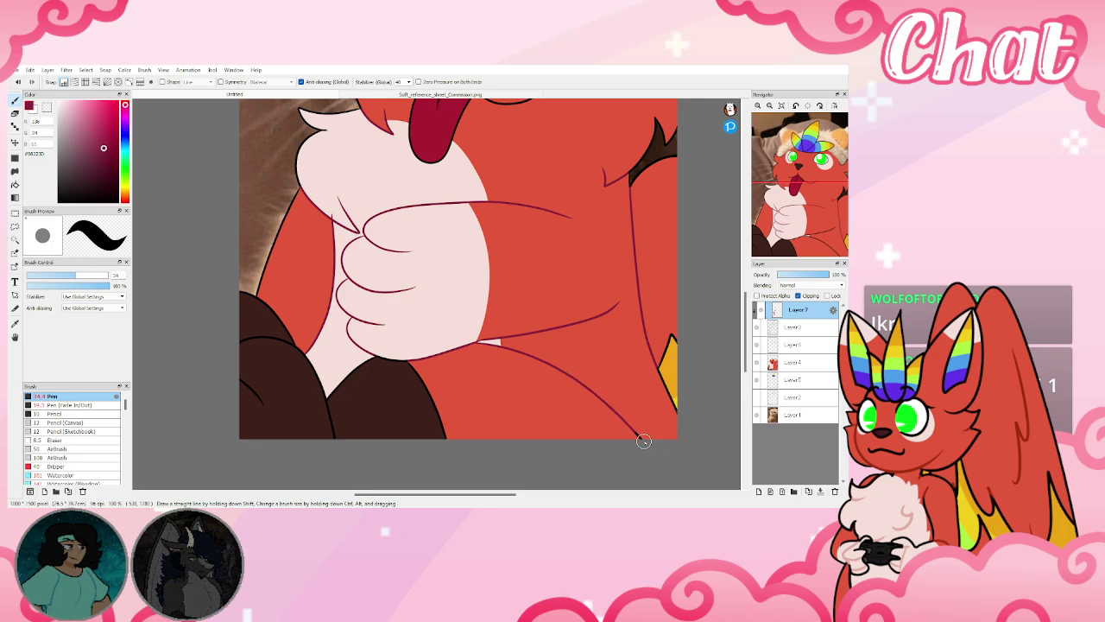
scroll(637, 439, "up", 3)
scroll(643, 250, "up", 2)
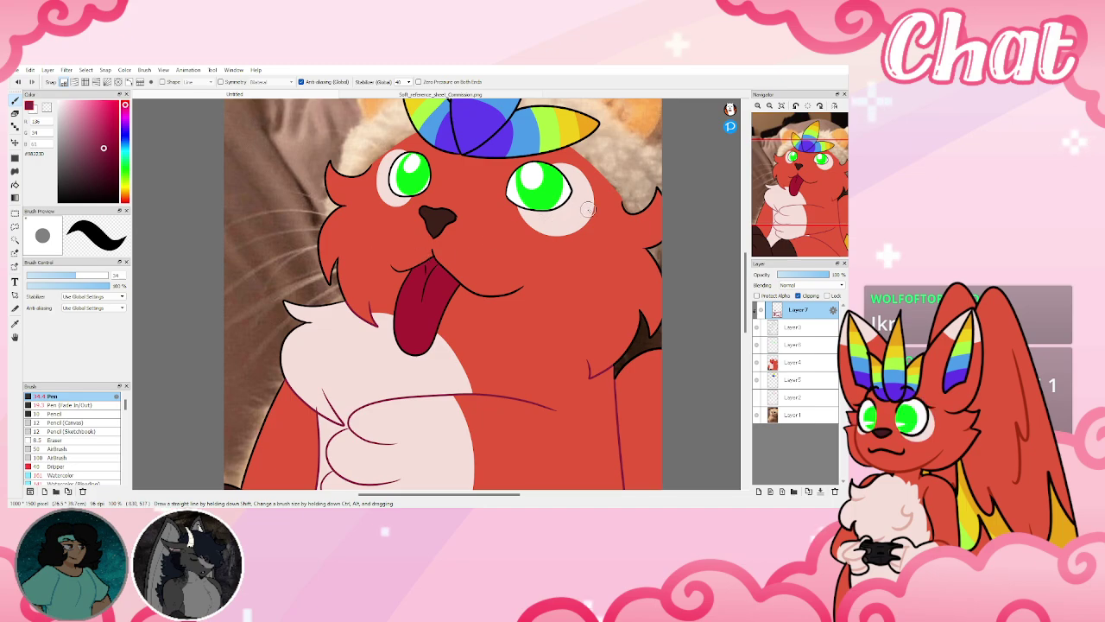
left_click(782, 106)
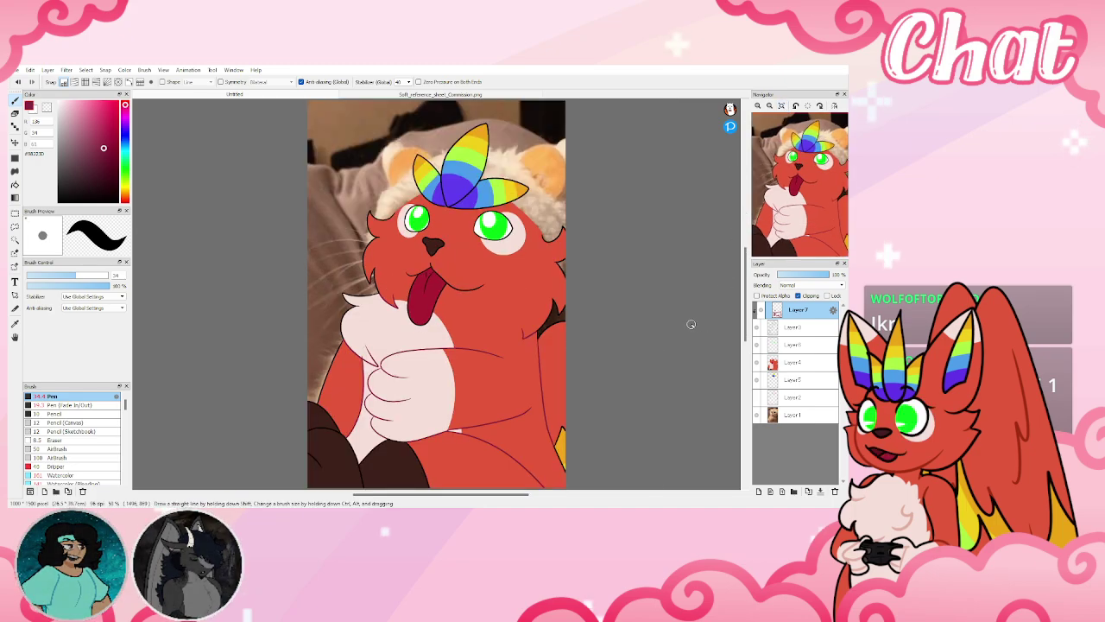
Add a layer folder and recolour the inner lines between the tufts dark blue on Layer7
left_click(794, 491)
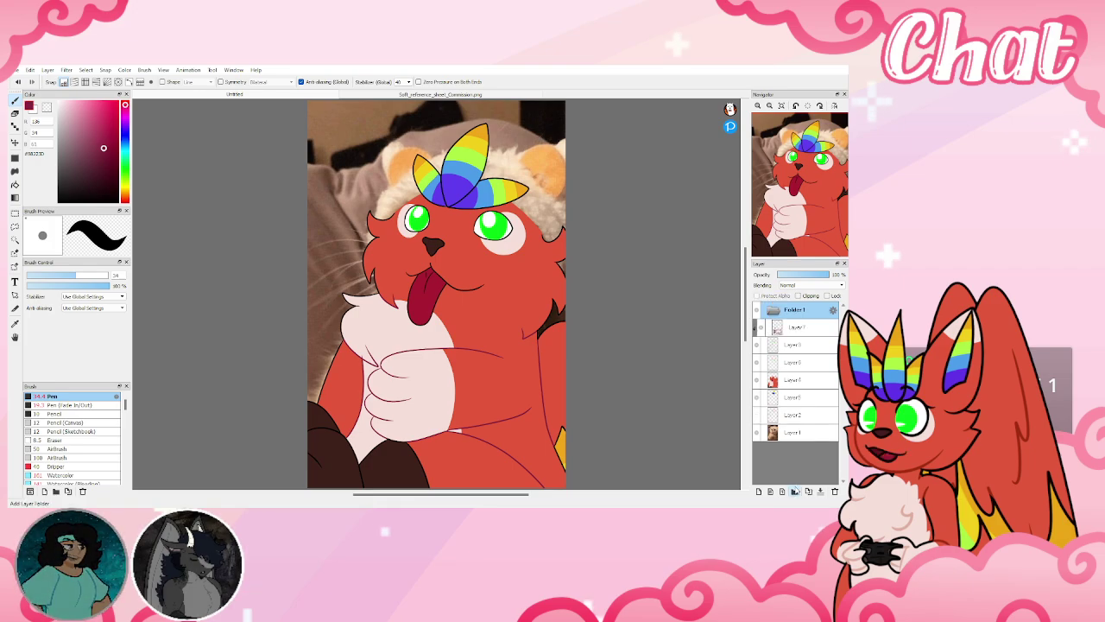
left_click(796, 335)
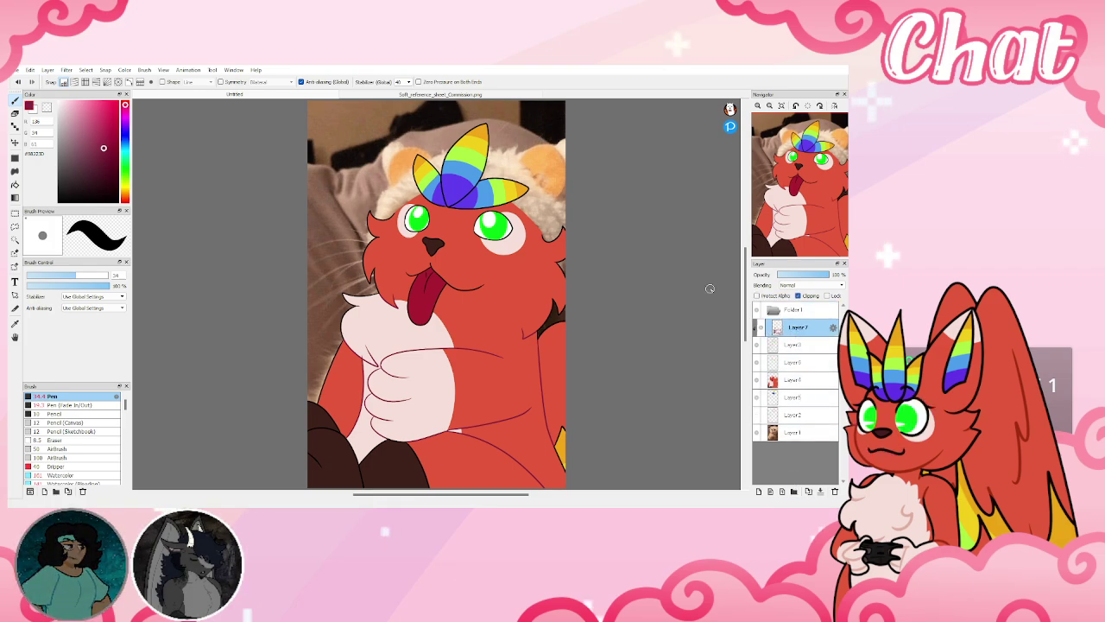
right_click(459, 192)
left_click(124, 139)
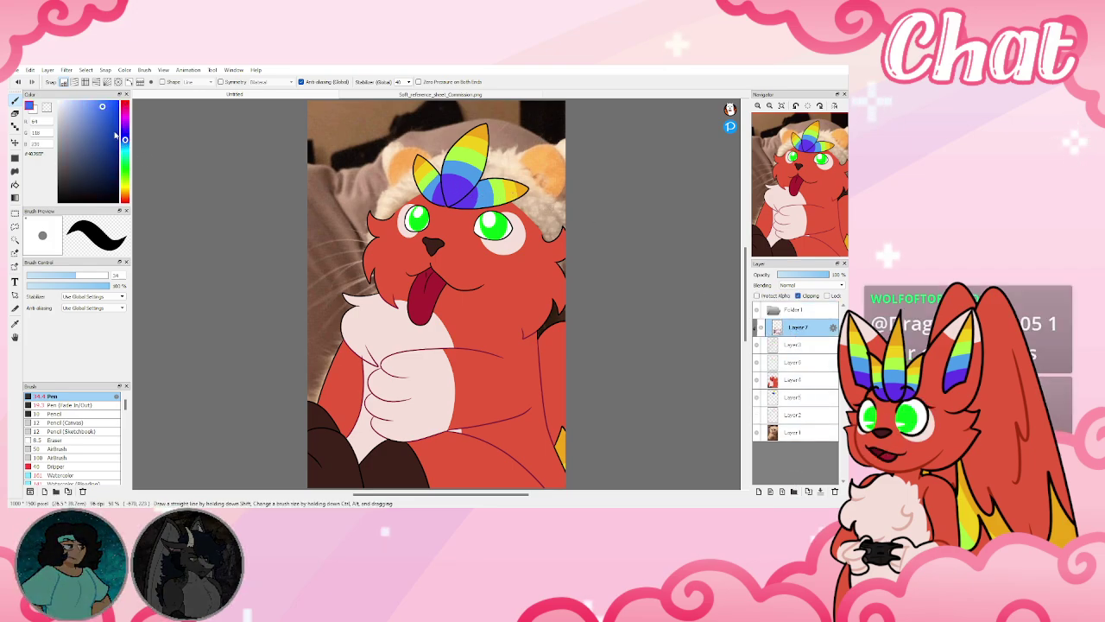
left_click(104, 143)
scroll(407, 259, "up", 4)
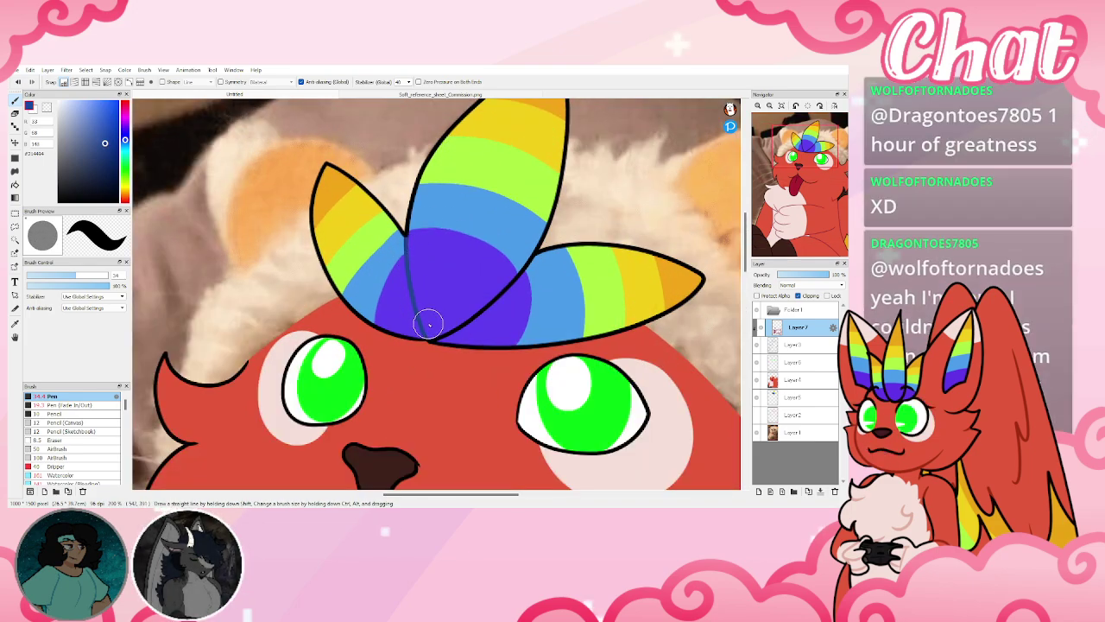
left_click_drag(493, 297, 525, 271)
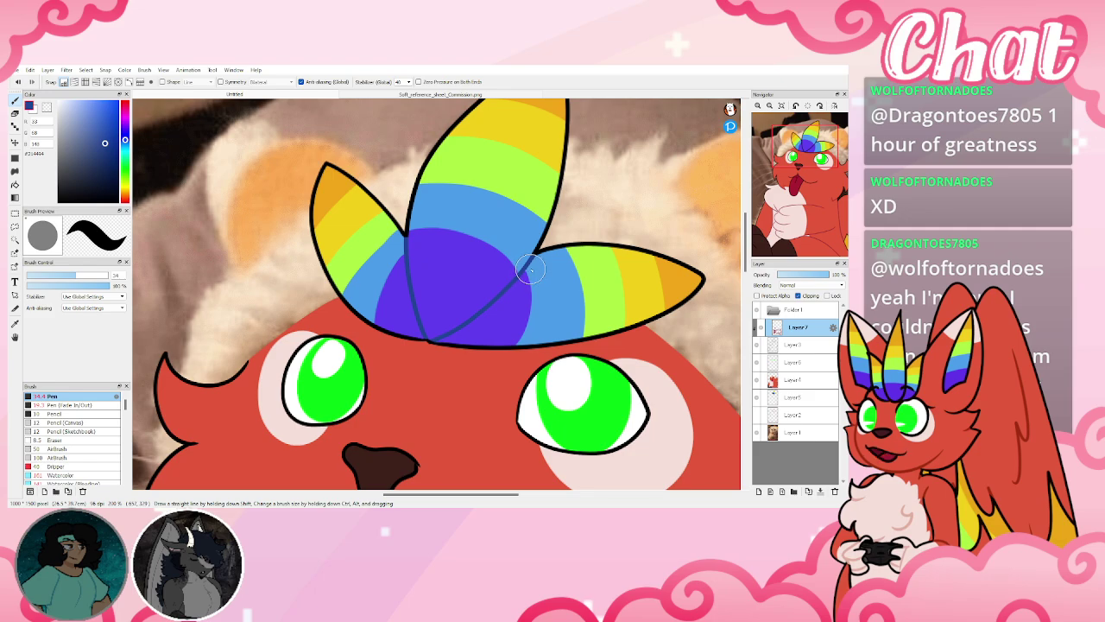
scroll(436, 293, "down", 4)
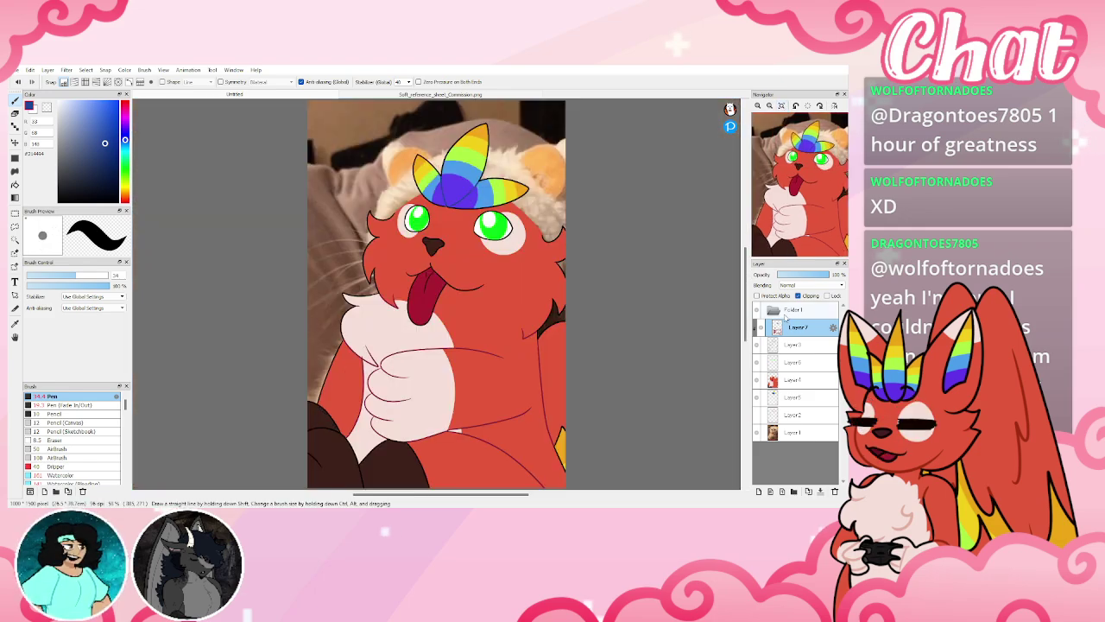
Move Layer7 through Layer5 into Folder1 and collapse the folder
left_click(778, 310)
left_click(796, 328)
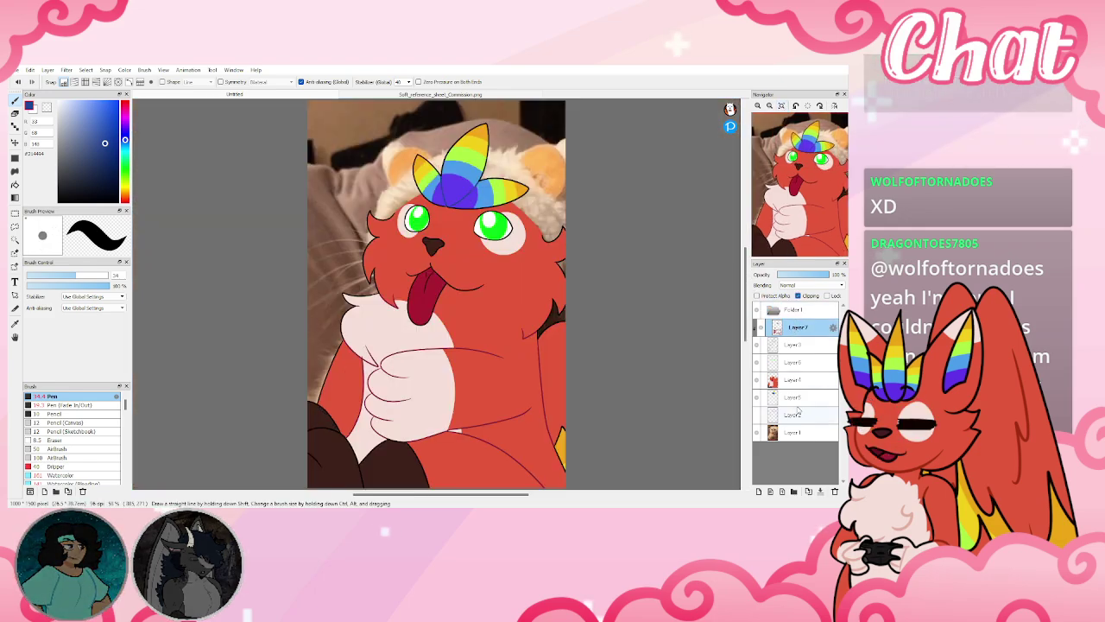
left_click(793, 397, "shift")
left_click_drag(797, 310, 795, 310)
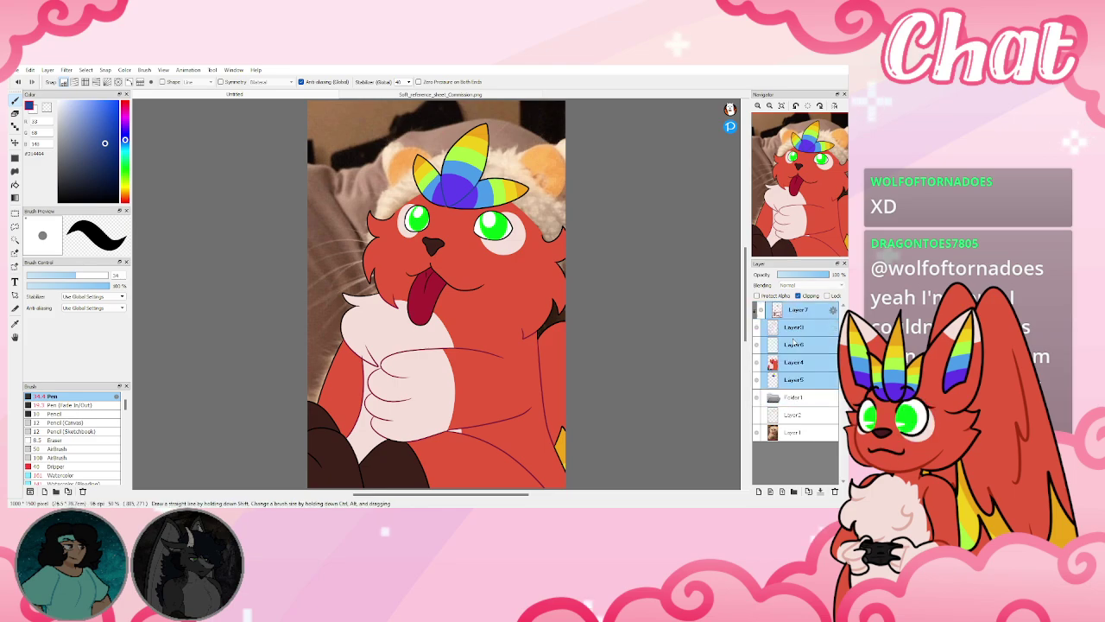
left_click(774, 314)
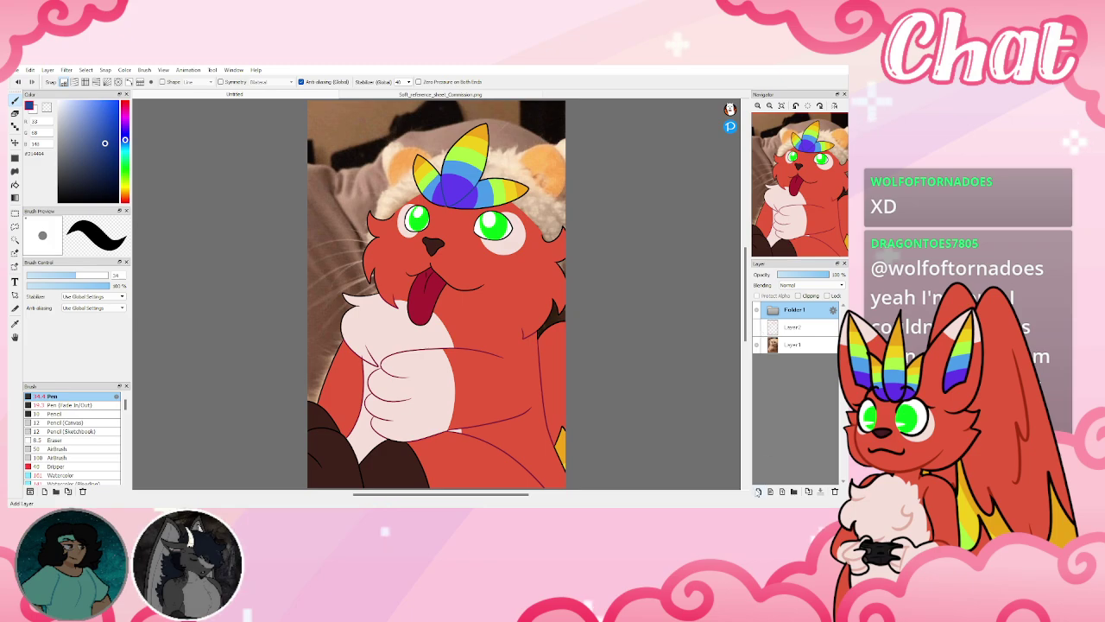
Add a layer clipped to Folder1 and draw a black-to-transparent gradient rising from the character's lower body to the chest
left_click(759, 491)
left_click(798, 296)
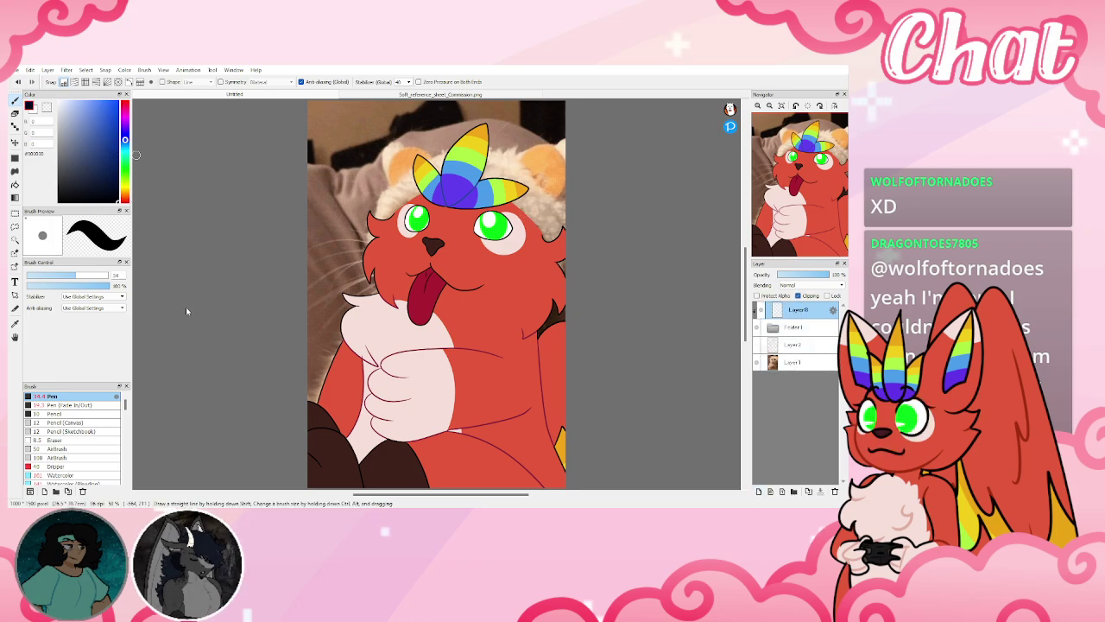
key("g")
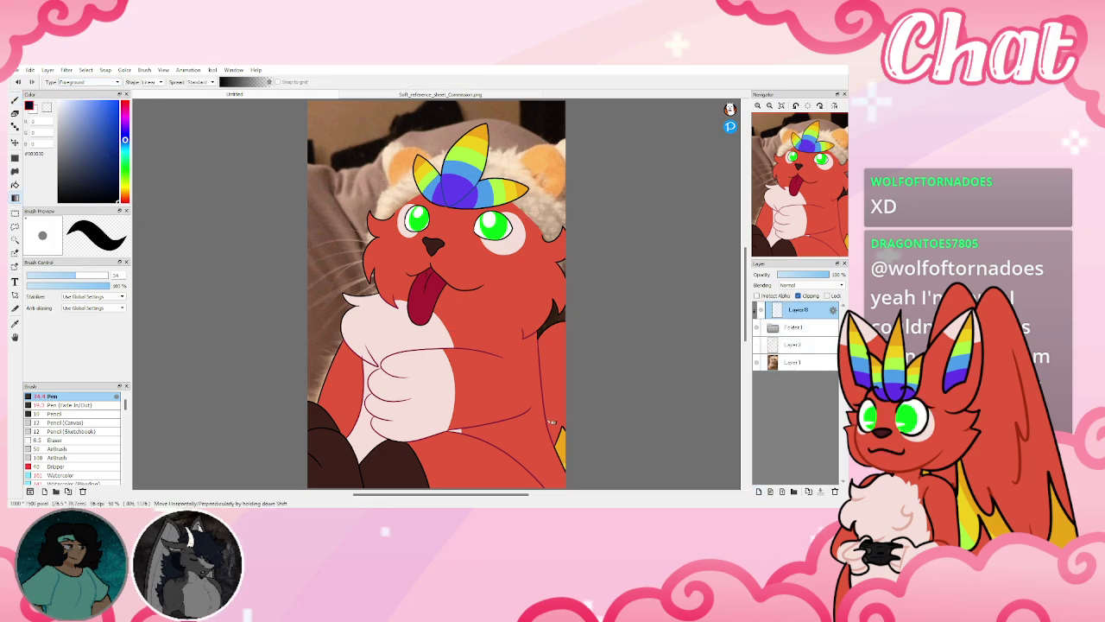
left_click_drag(537, 443, 465, 279)
Duplicate the gradient layer, set the lower copy to Overlay at 30 % opacity and the upper copy to about 9 % opacity
left_click(808, 491)
left_click(801, 332)
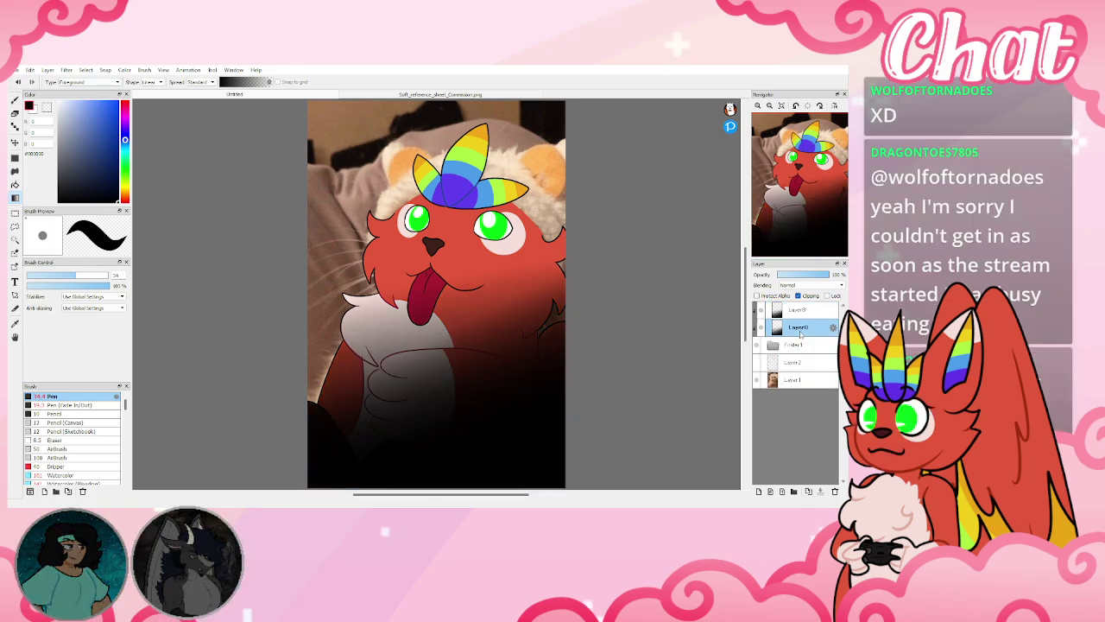
left_click(801, 286)
left_click(799, 319)
left_click(793, 276)
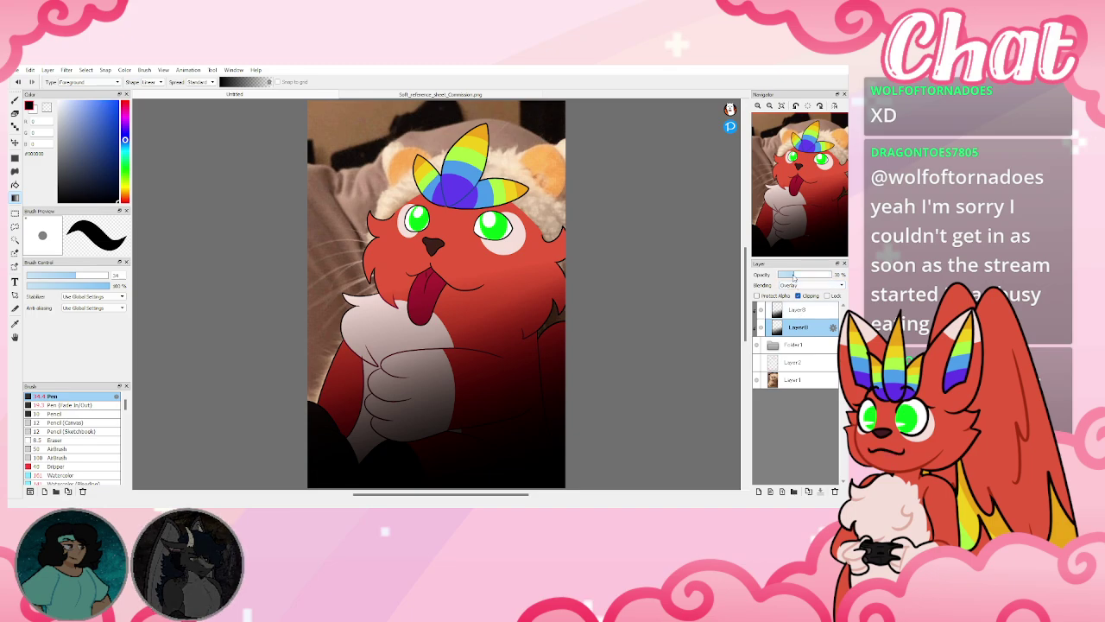
left_click(797, 311)
left_click(783, 275)
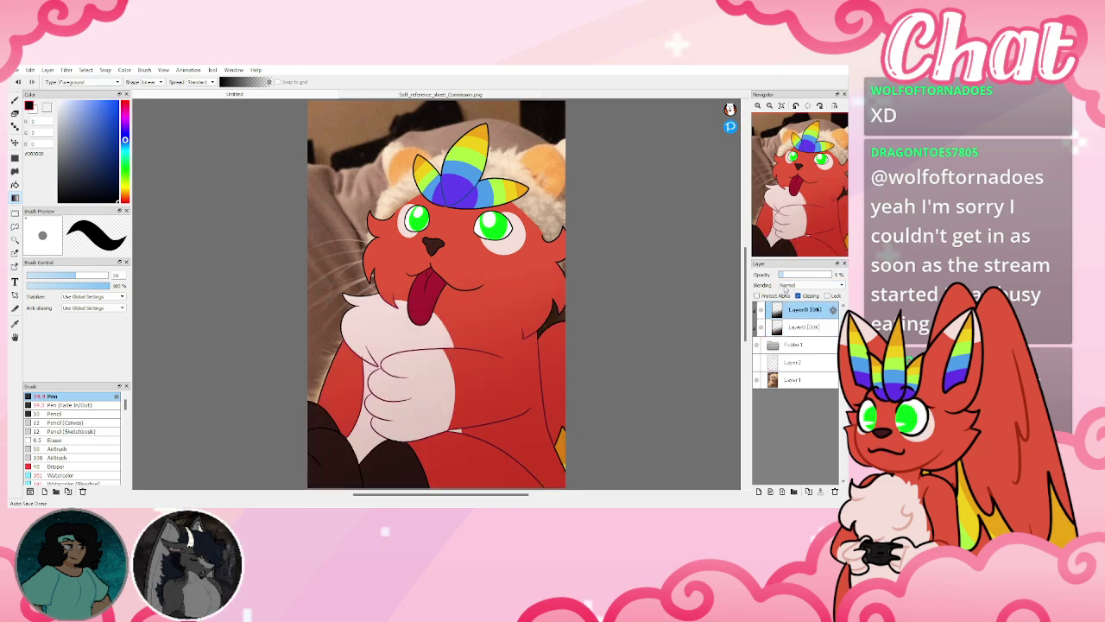
Lower the Overlay gradient's opacity, then draw a white-to-transparent gradient from the character's upper left toward the chest on a new clipped layer
left_click(796, 328)
left_click(787, 275)
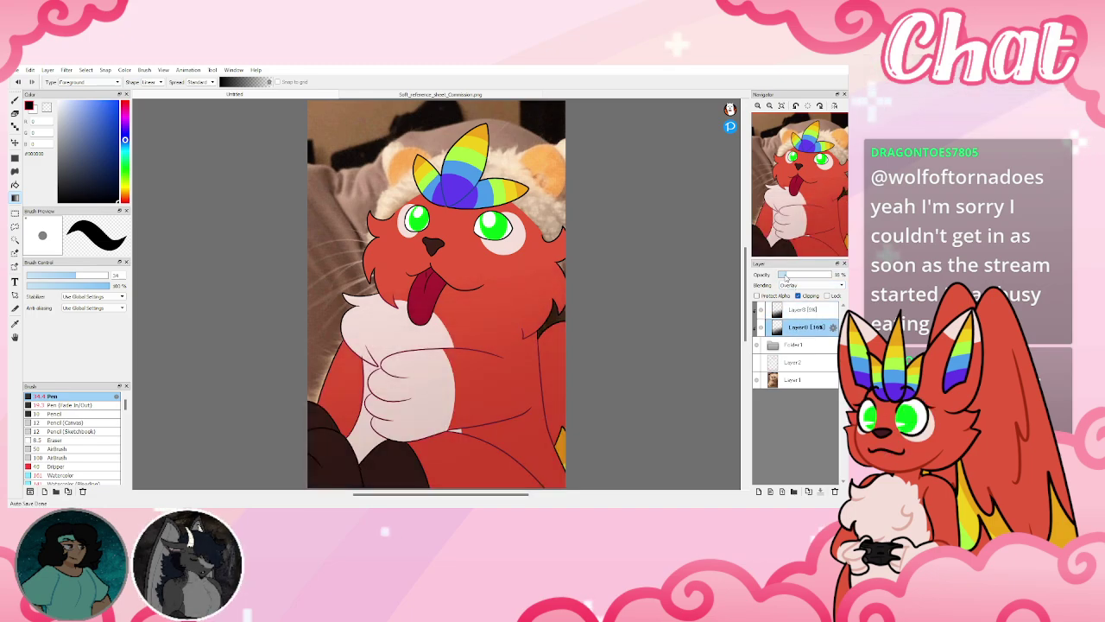
key("ctrl+shift+n")
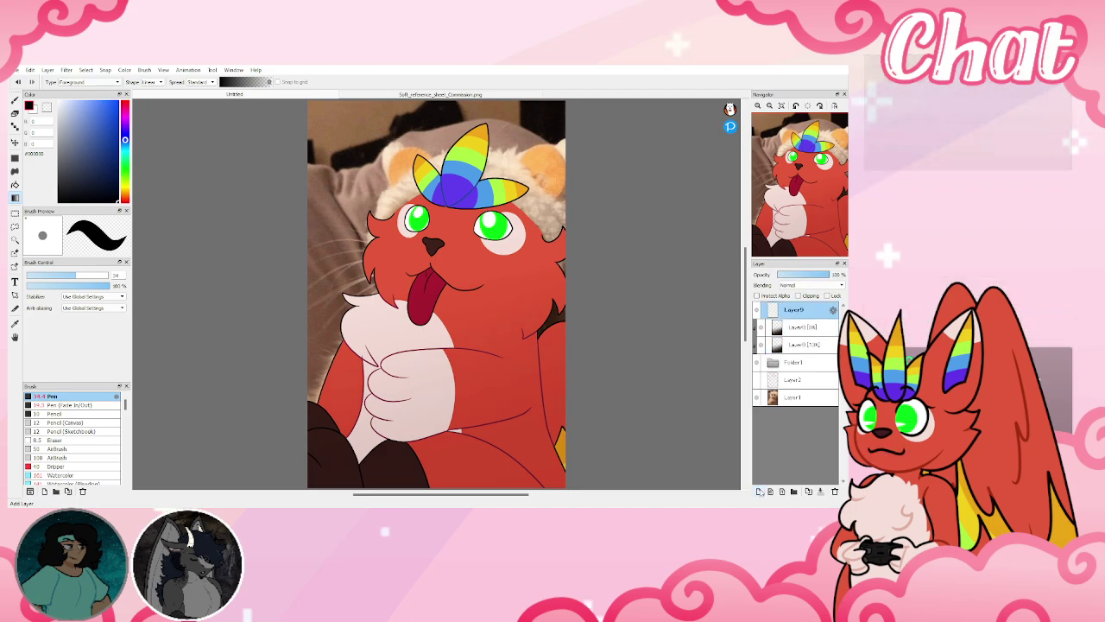
left_click(798, 295)
left_click(90, 152)
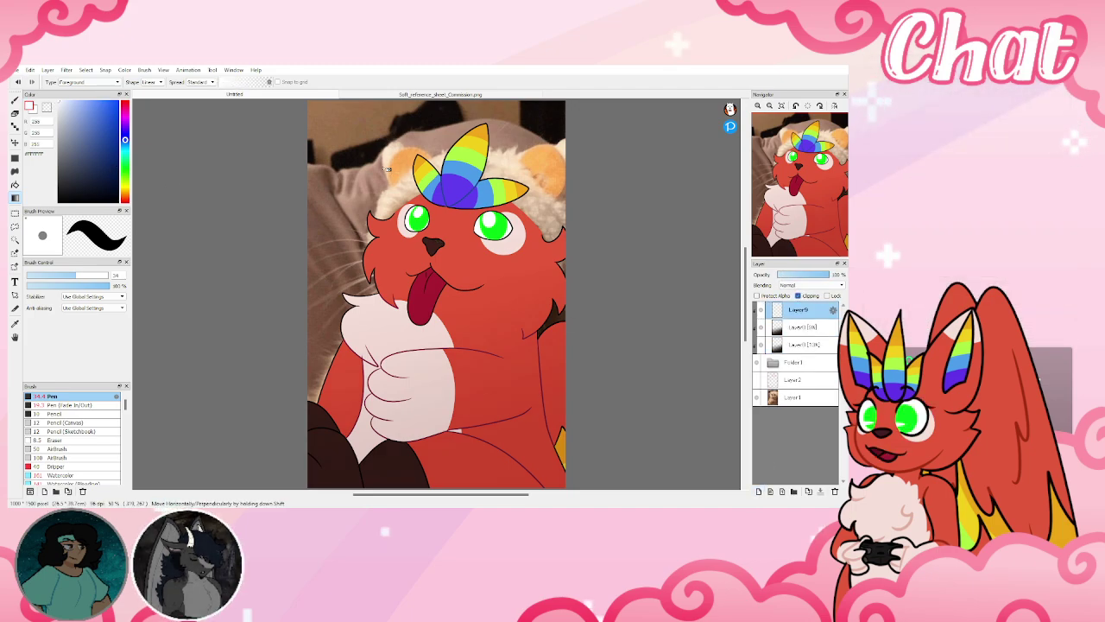
left_click_drag(385, 169, 484, 337)
left_click_drag(350, 233, 509, 371)
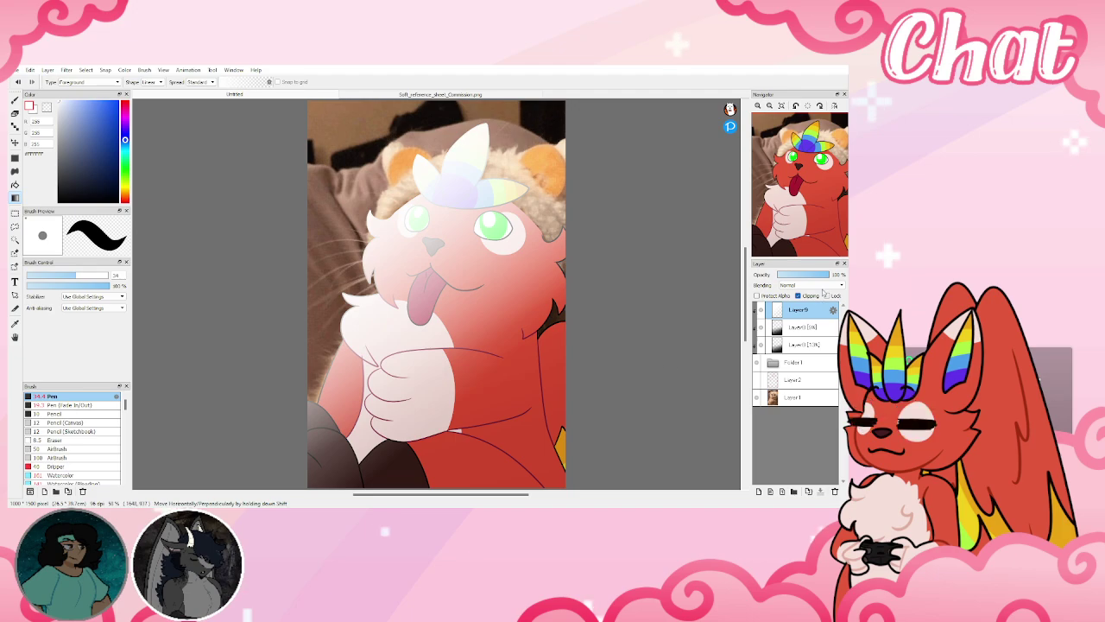
Set the white gradient layer to Overlay at about 17 % opacity and add a new clipped layer above it
left_click(813, 325)
left_click_drag(804, 275, 797, 277)
left_click(759, 492)
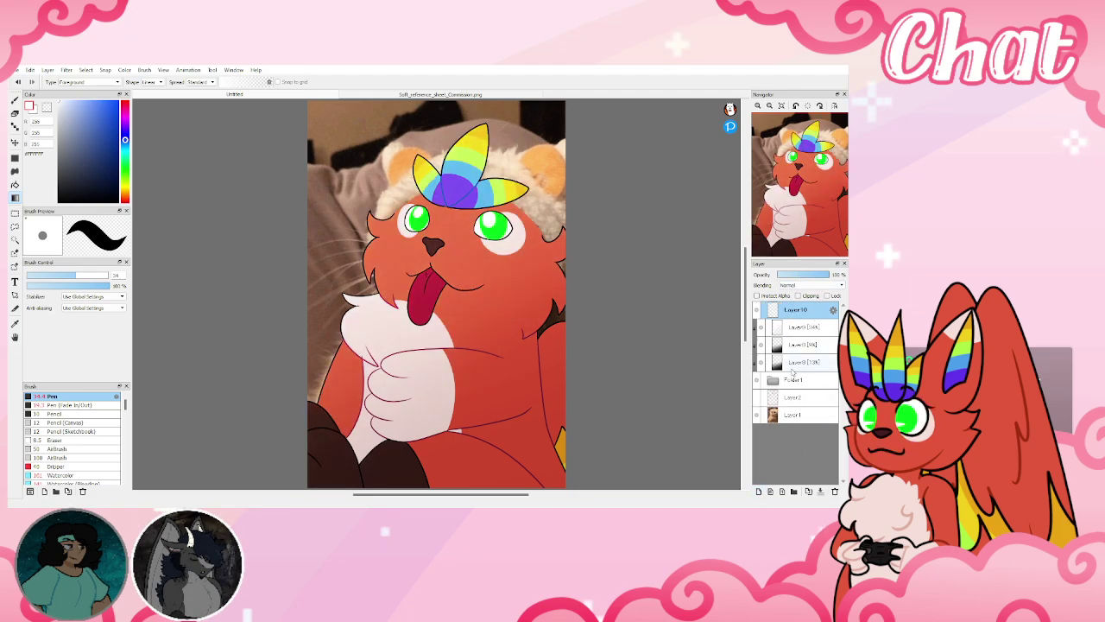
left_click(798, 296)
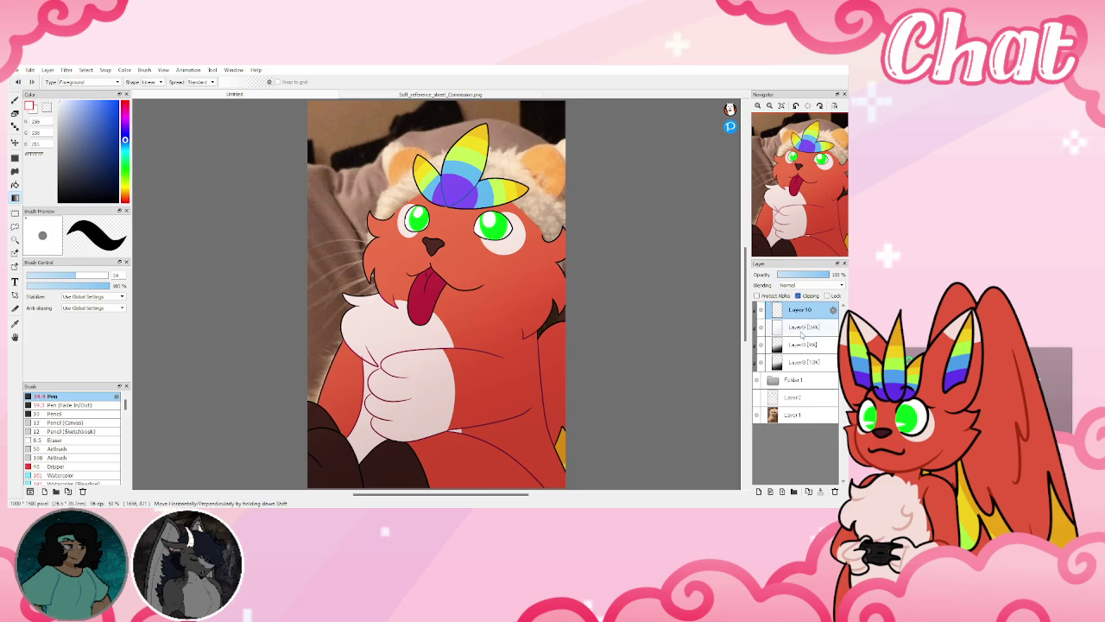
left_click(803, 330)
left_click(786, 274)
Paint thick white Pen strokes under both eyes and across the bridge of the nose on Layer10
left_click(805, 312)
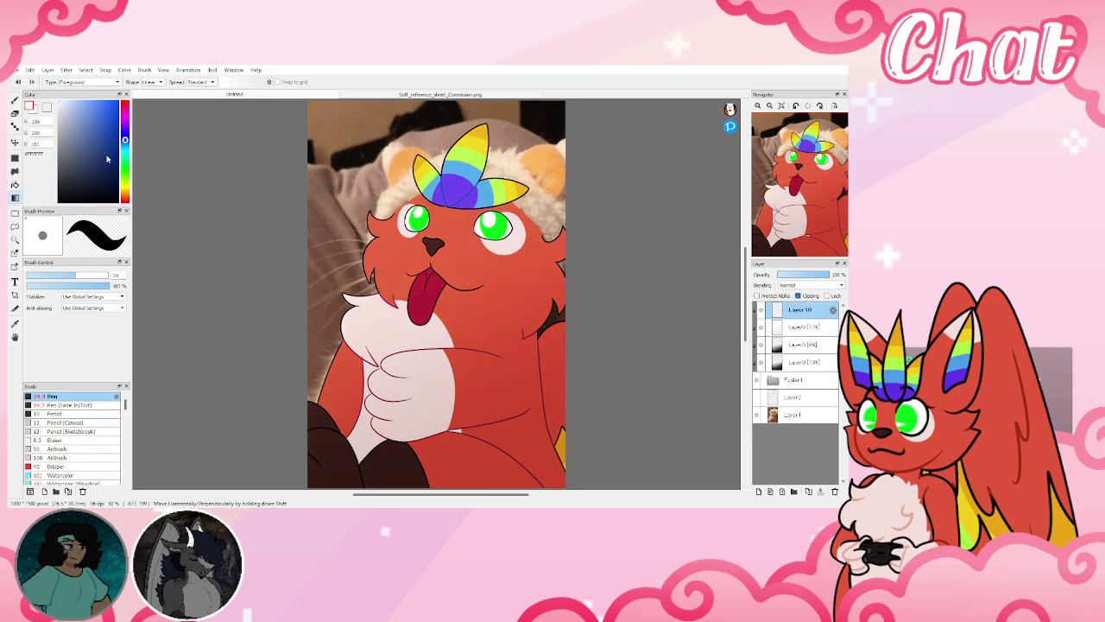
left_click(74, 275)
scroll(431, 182, "up", 3)
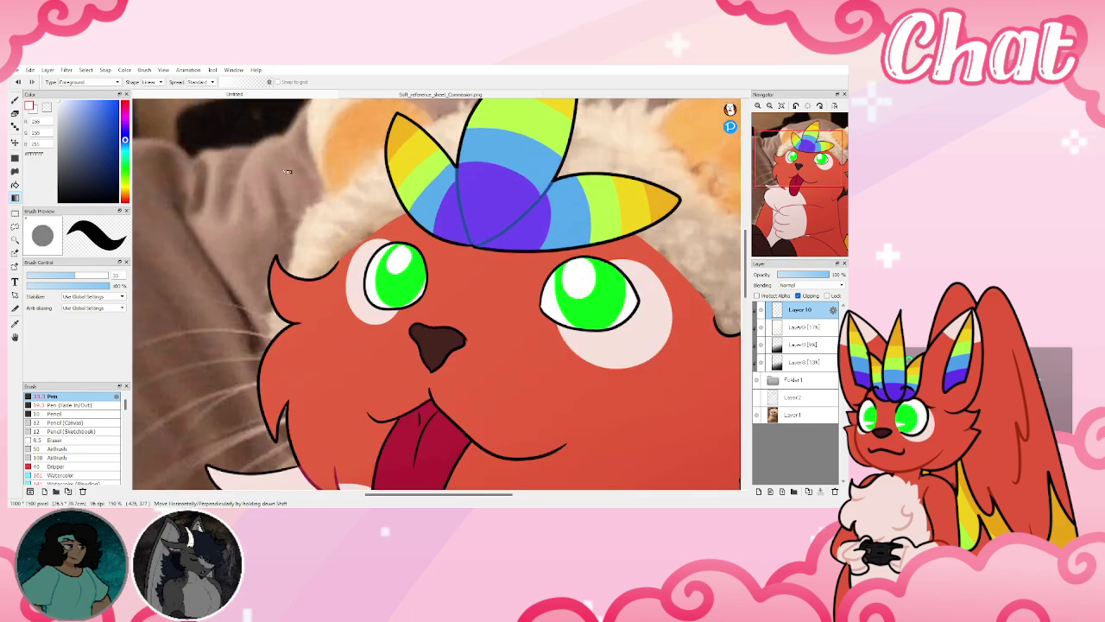
left_click(15, 100)
mouse_move(382, 308)
left_mouse_down()
mouse_move(332, 283)
mouse_move(321, 300)
mouse_move(344, 326)
mouse_move(390, 323)
mouse_move(355, 296)
mouse_move(318, 304)
left_mouse_up()
mouse_move(385, 316)
left_mouse_down()
mouse_move(453, 308)
mouse_move(531, 345)
mouse_move(590, 354)
mouse_move(649, 348)
mouse_move(662, 326)
mouse_move(519, 332)
mouse_move(609, 336)
left_mouse_up()
left_click_drag(420, 305, 450, 263)
left_click(782, 106)
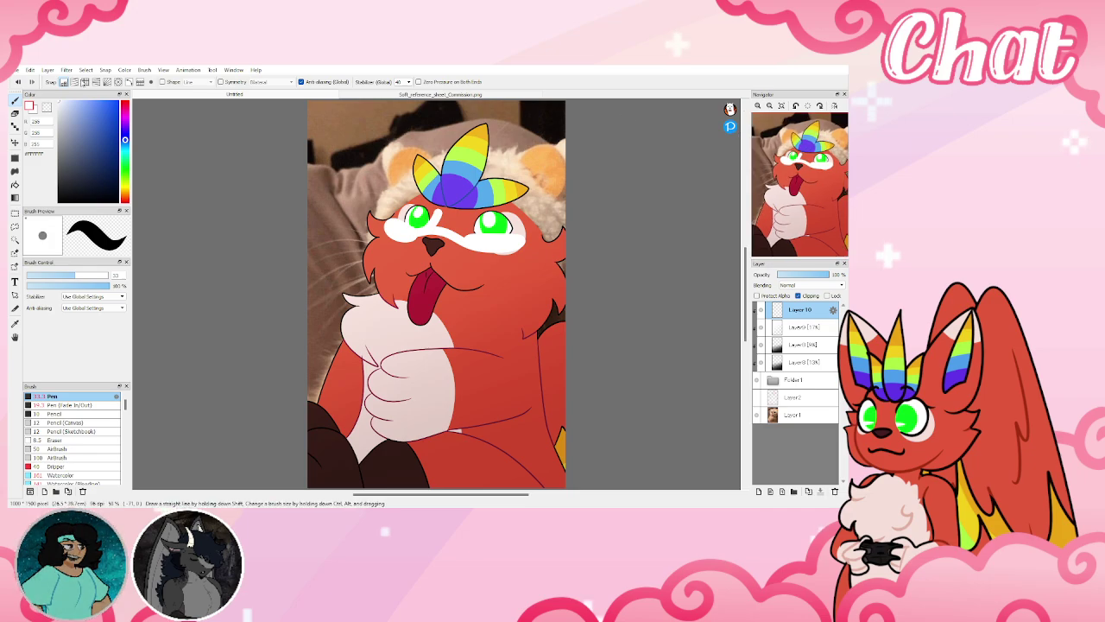
Blur the white face strokes and set Layer10 to Overlay at about 26 % opacity
left_click(68, 70)
left_click(96, 198)
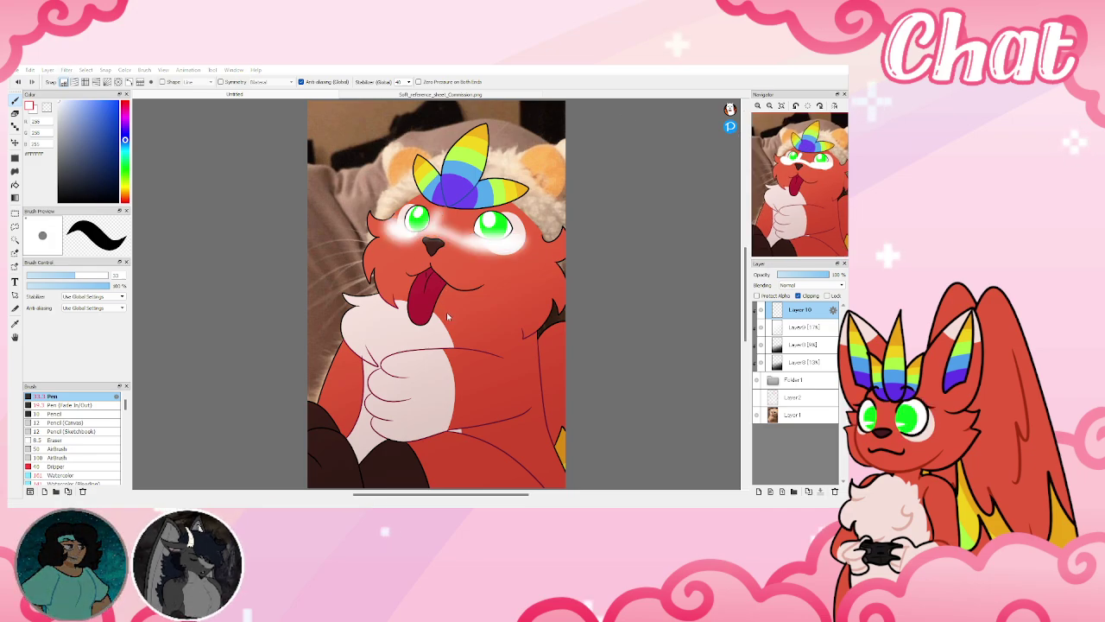
left_click(807, 323)
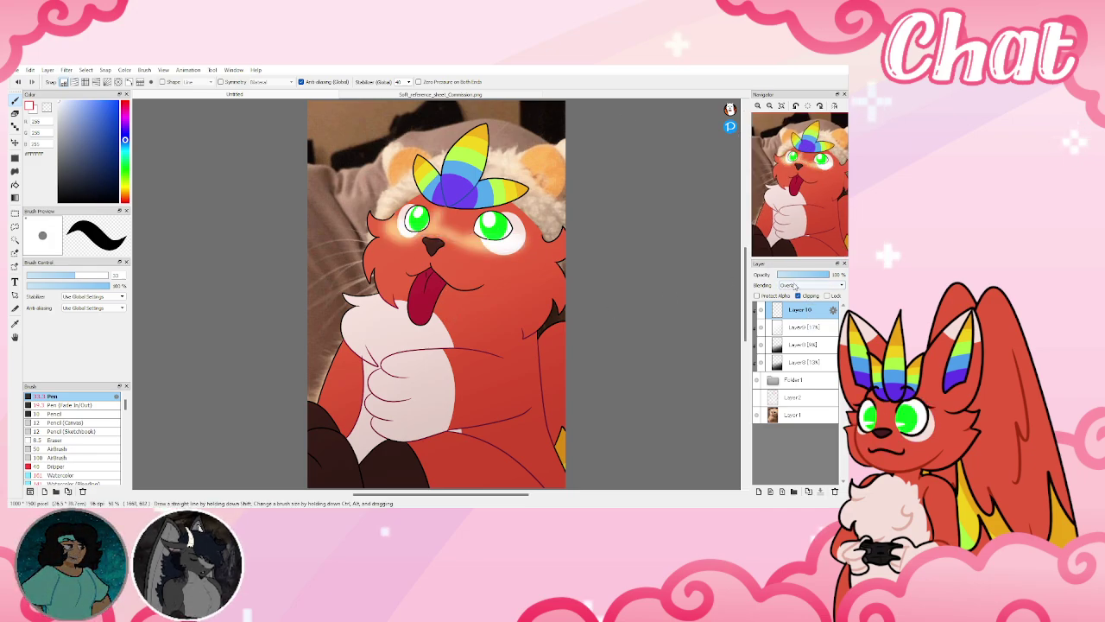
left_click(795, 275)
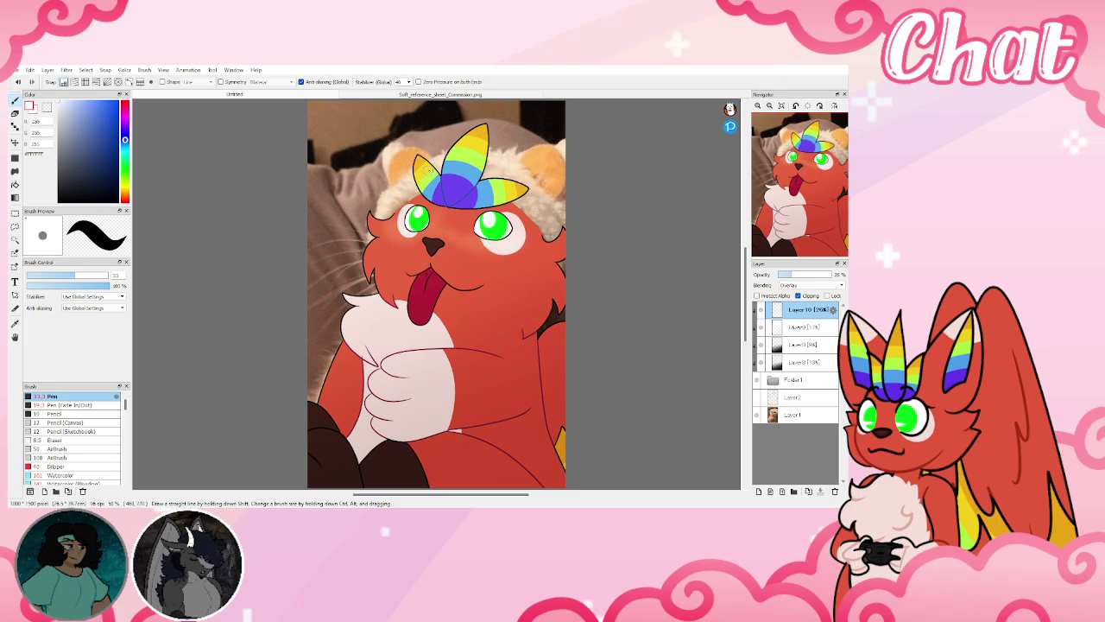
left_click(775, 380)
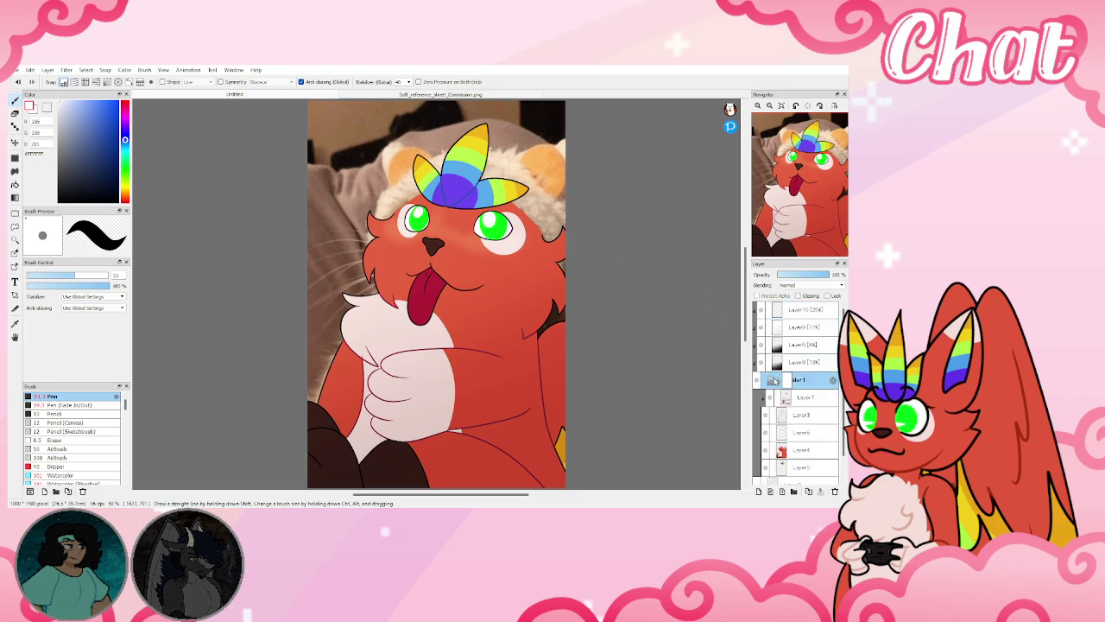
left_click(775, 380)
left_click(803, 309)
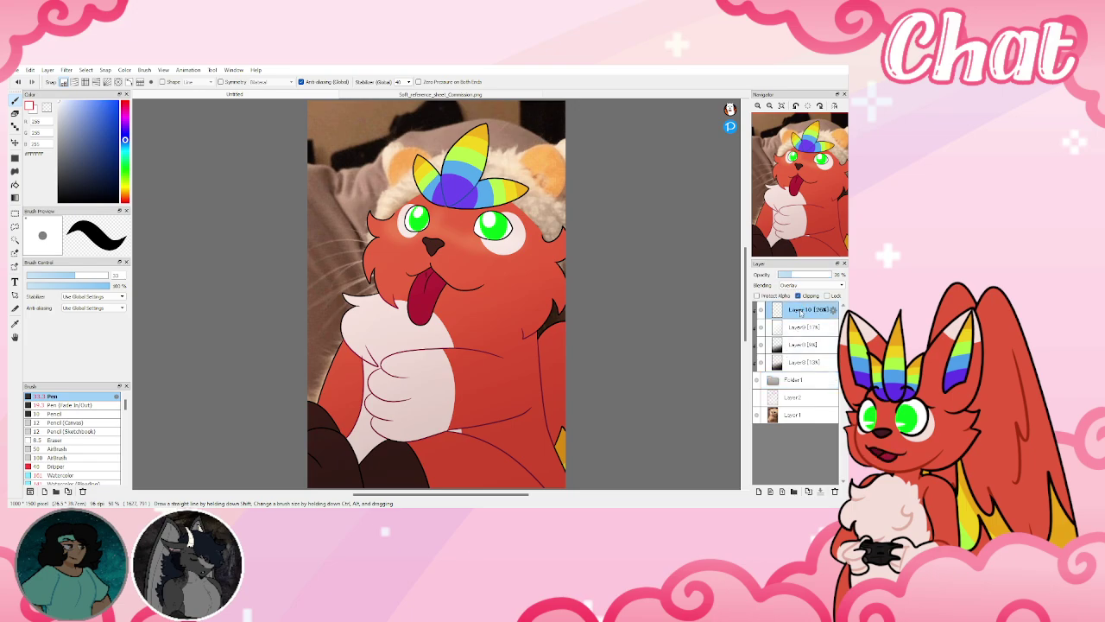
Select the tongue area with the Magic Wand and add a new layer on top of the stack
key("w")
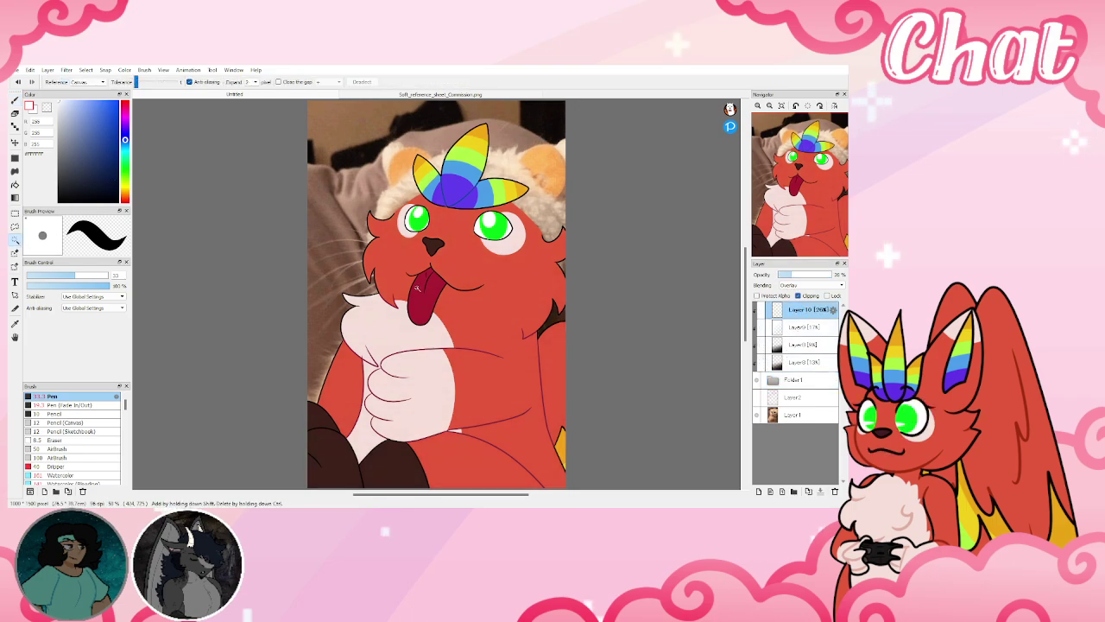
left_click(416, 287)
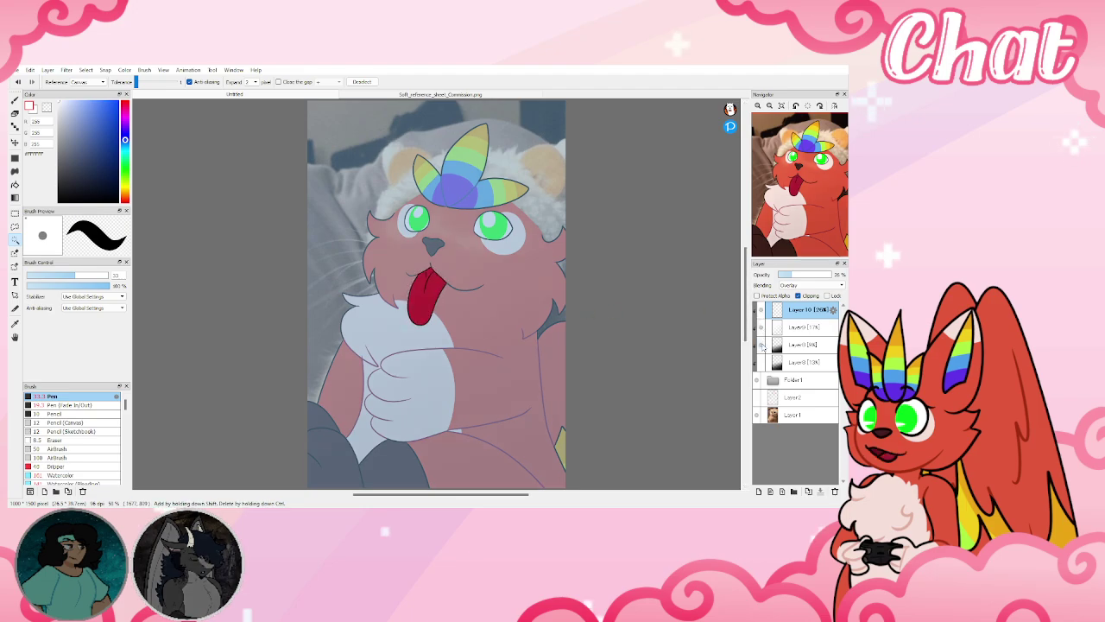
left_click(759, 490)
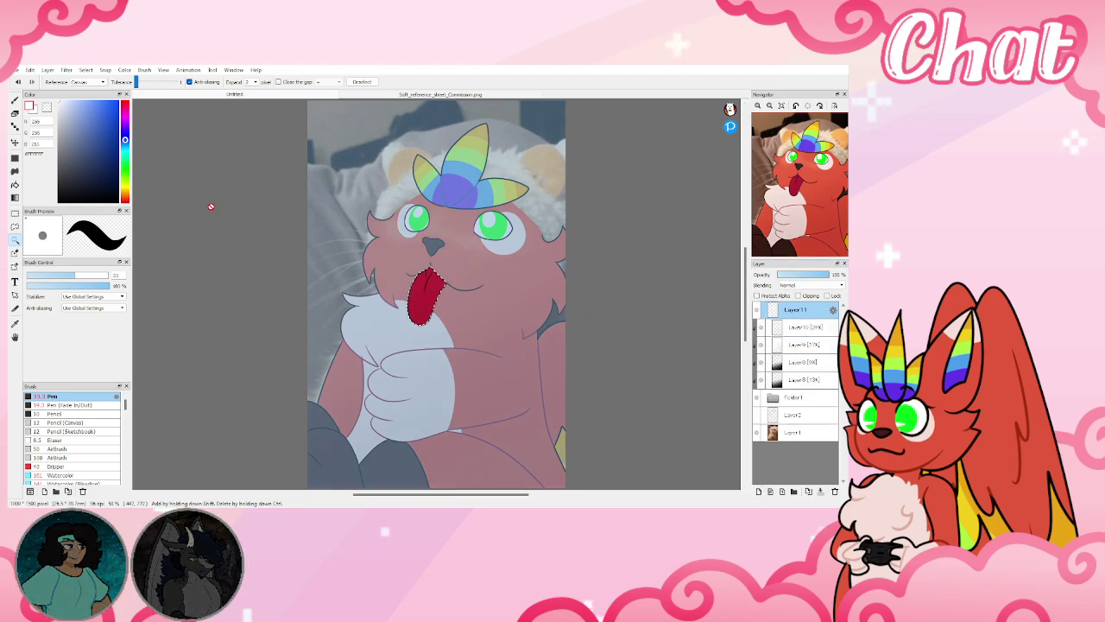
Paint black strokes over the tongue's base and down its centre crease with a Pen about 10 px wide
left_click(117, 202)
left_click(74, 397)
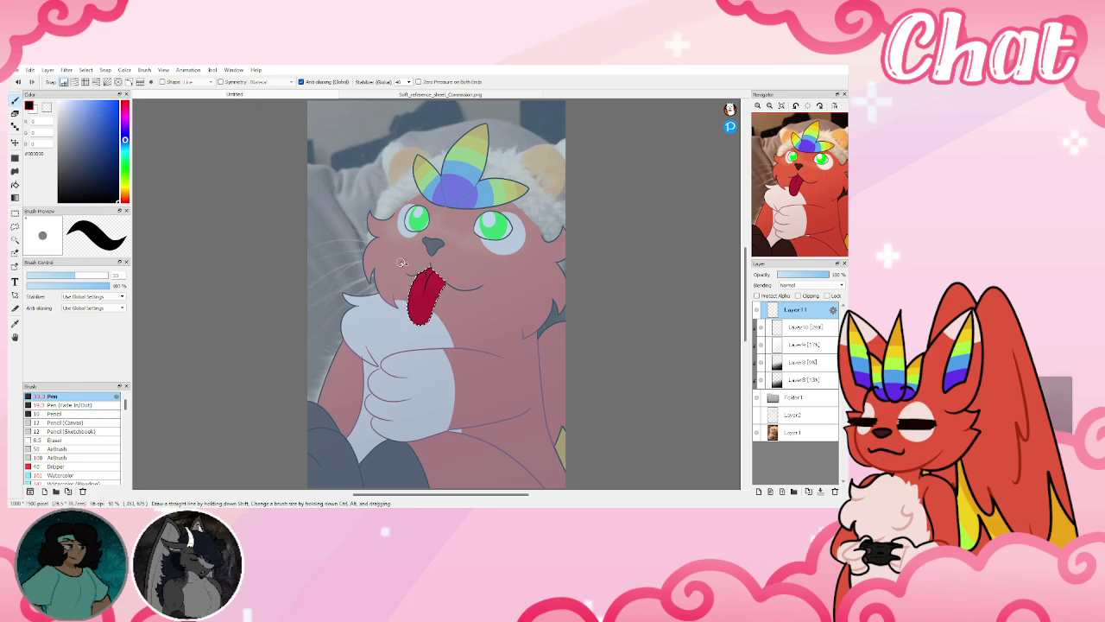
scroll(458, 269, "up", 5)
left_click(44, 275)
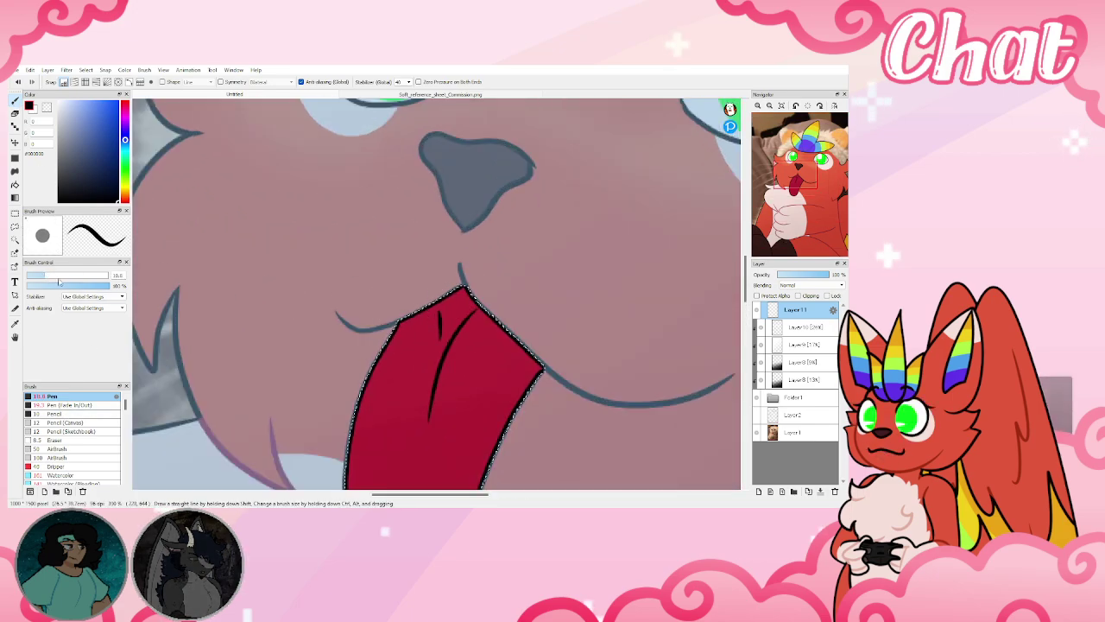
mouse_move(399, 322)
left_mouse_down()
mouse_move(435, 308)
mouse_move(447, 326)
mouse_move(426, 421)
left_mouse_up()
mouse_move(436, 384)
left_mouse_down()
mouse_move(458, 330)
mouse_move(489, 302)
mouse_move(456, 328)
mouse_move(429, 298)
mouse_move(455, 309)
mouse_move(463, 281)
mouse_move(442, 299)
mouse_move(468, 306)
mouse_move(471, 292)
mouse_move(467, 309)
mouse_move(488, 313)
mouse_move(554, 385)
mouse_move(495, 307)
mouse_move(467, 314)
mouse_move(478, 298)
mouse_move(452, 334)
mouse_move(482, 317)
left_mouse_up()
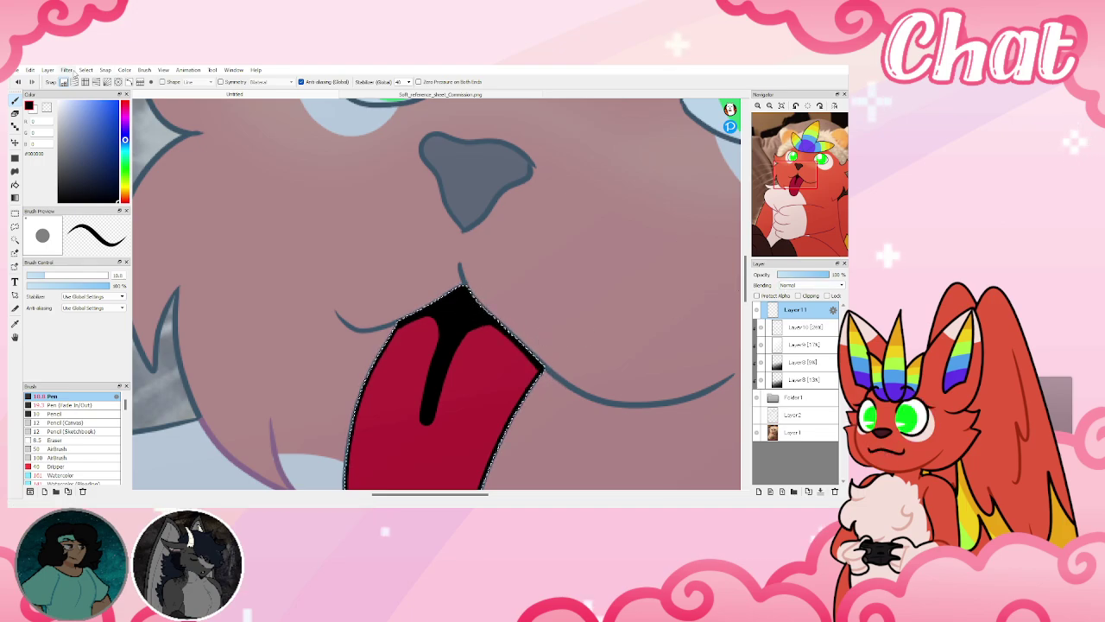
Blur the black strokes on the tongue into a soft shadow
left_click(98, 172)
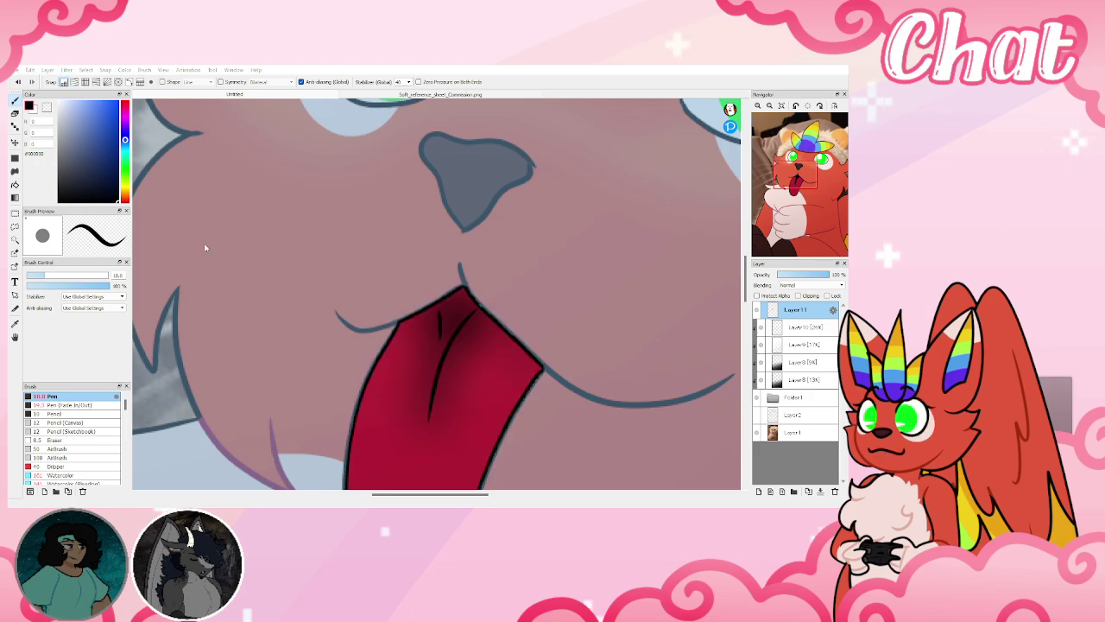
left_click(416, 286)
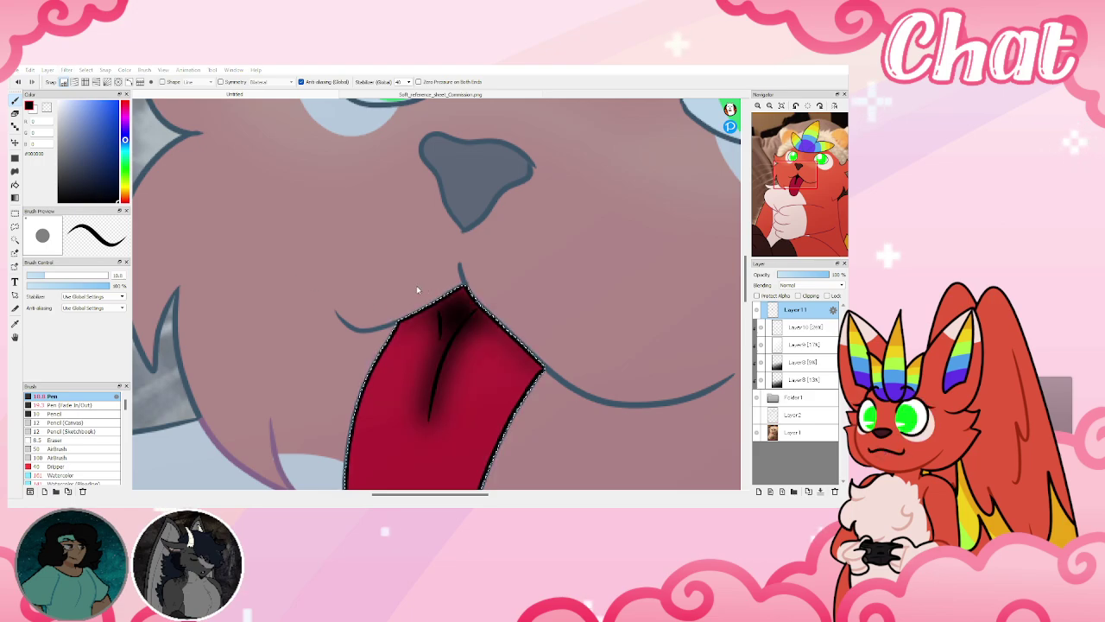
left_click(451, 302)
key("ctrl+d")
Set the tongue shadow layer to Overlay at about 48 % opacity
left_click(811, 285)
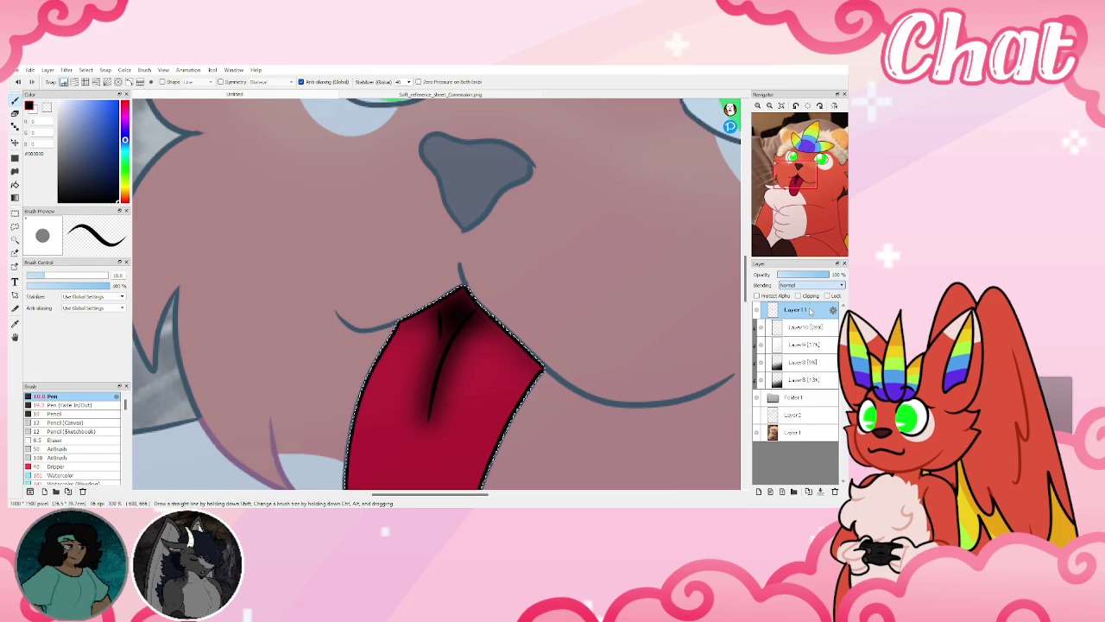
left_click(805, 322)
key("ctrl+z")
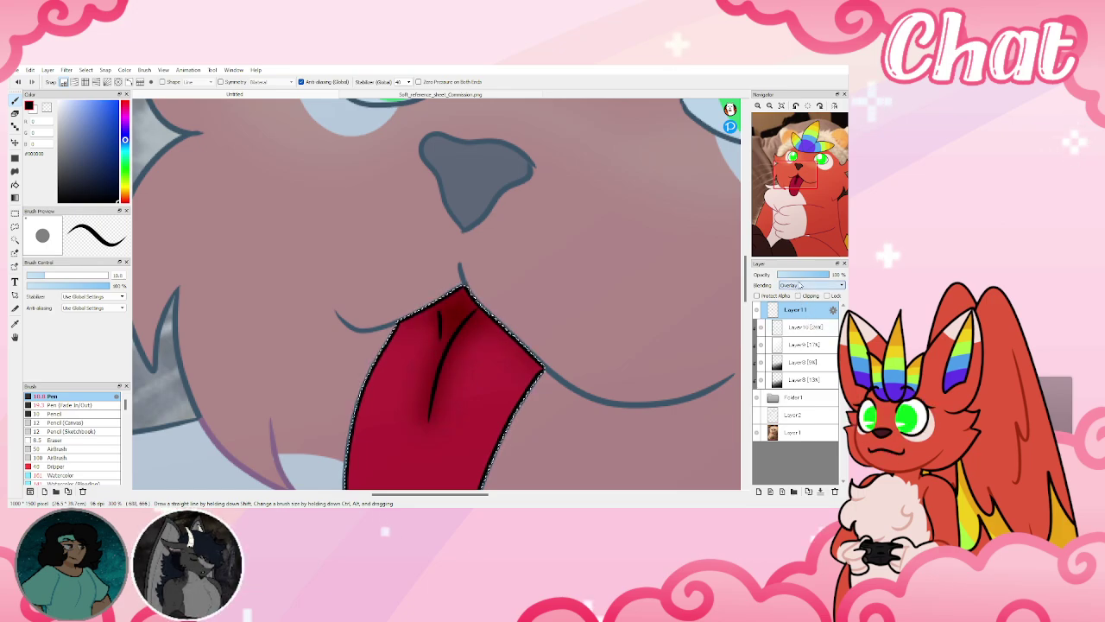
left_click(801, 276)
left_click_drag(804, 275, 801, 276)
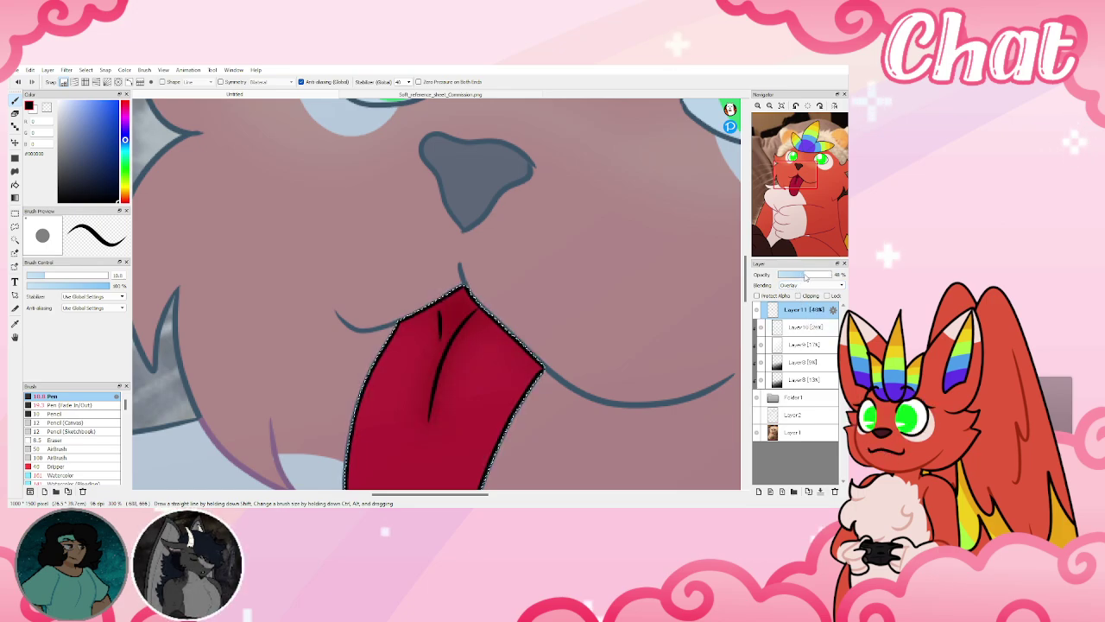
Add a layer with a blurred black patch at the tongue's base and set its opacity to 37 %
left_click(758, 492)
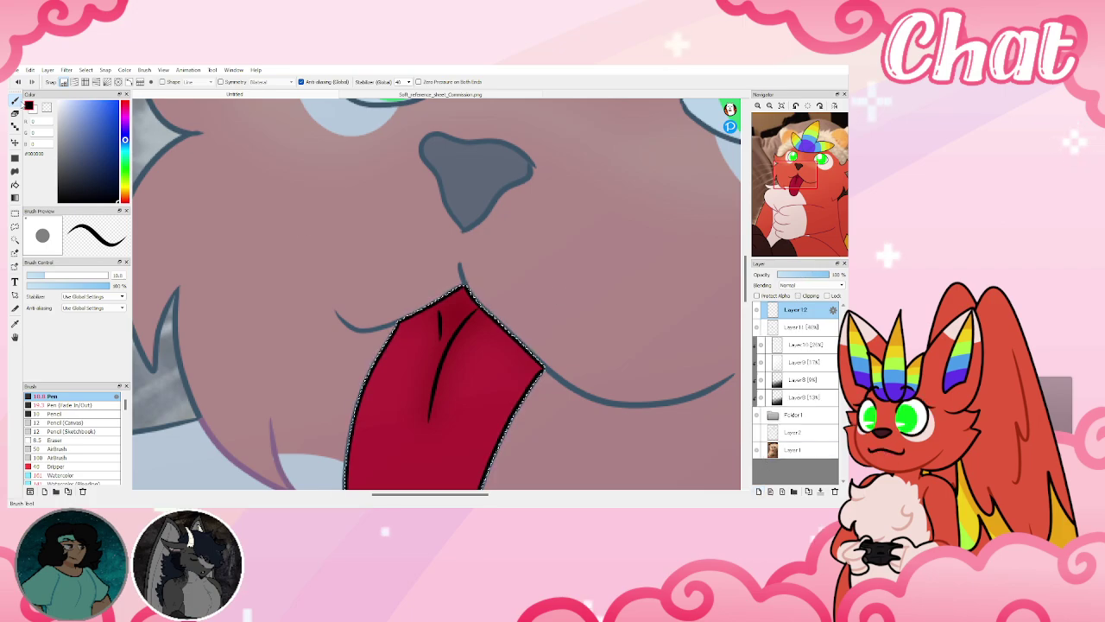
mouse_move(444, 328)
left_mouse_down()
mouse_move(442, 302)
mouse_move(446, 329)
mouse_move(469, 302)
mouse_move(465, 295)
mouse_move(449, 313)
mouse_move(457, 294)
left_mouse_up()
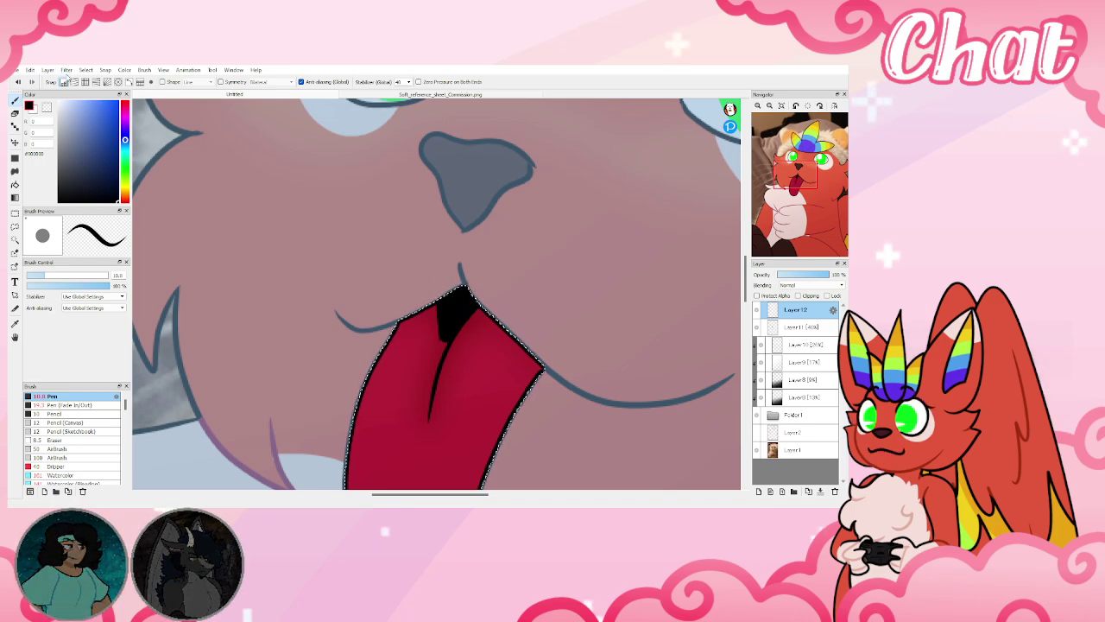
key("ctrl+z")
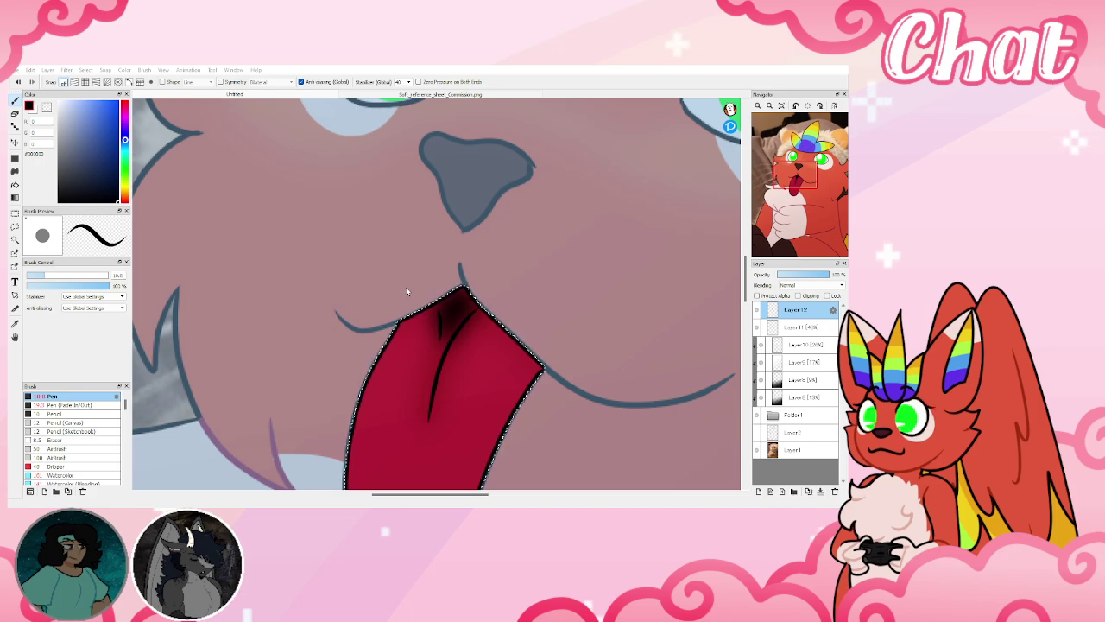
left_click_drag(815, 275, 796, 274)
left_click(781, 105)
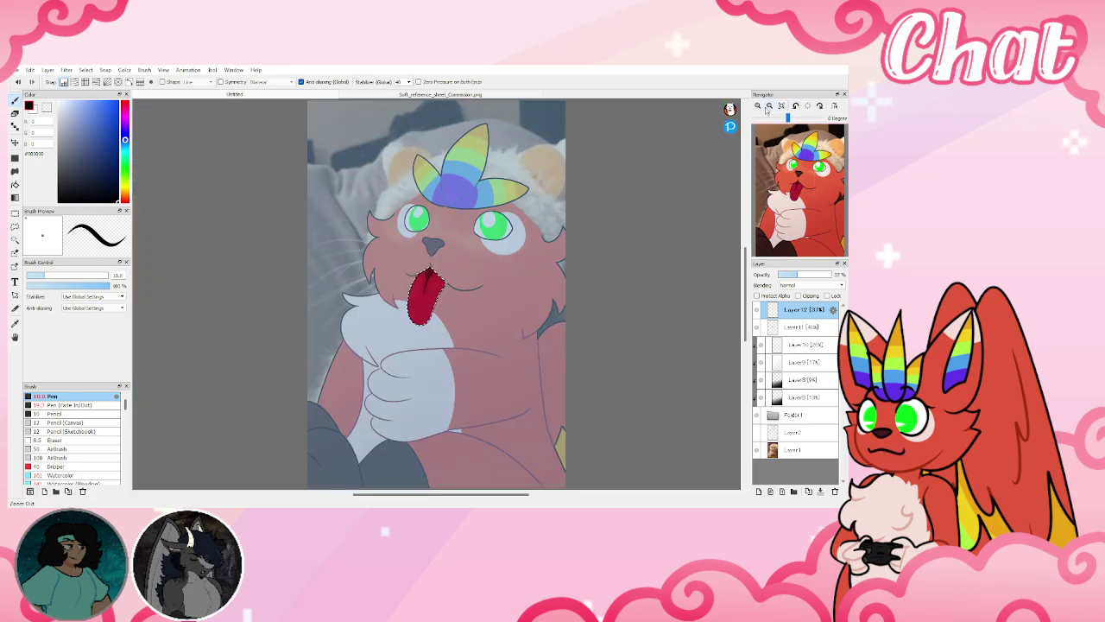
Clear the tongue selection and close the reference sheet document
left_click(15, 212)
left_click(292, 220)
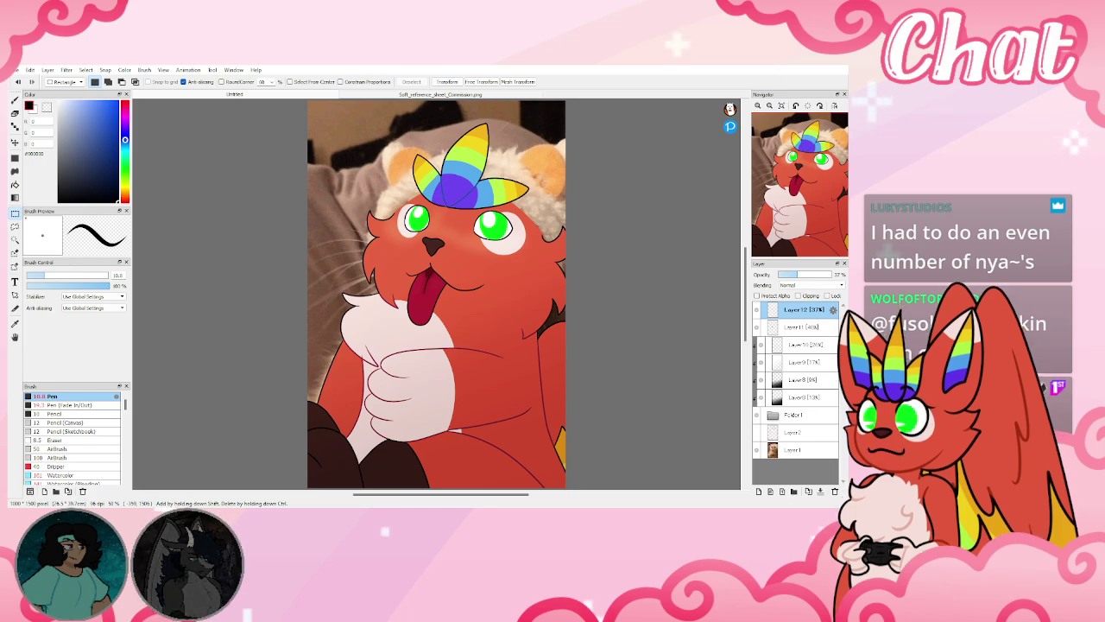
left_click(354, 95)
left_click(345, 94)
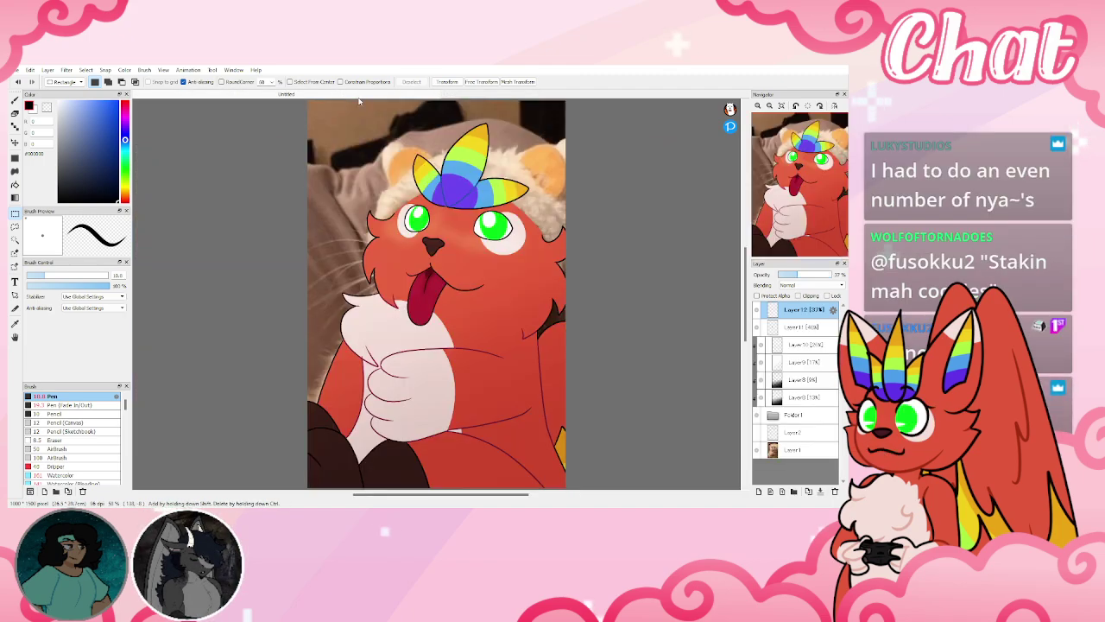